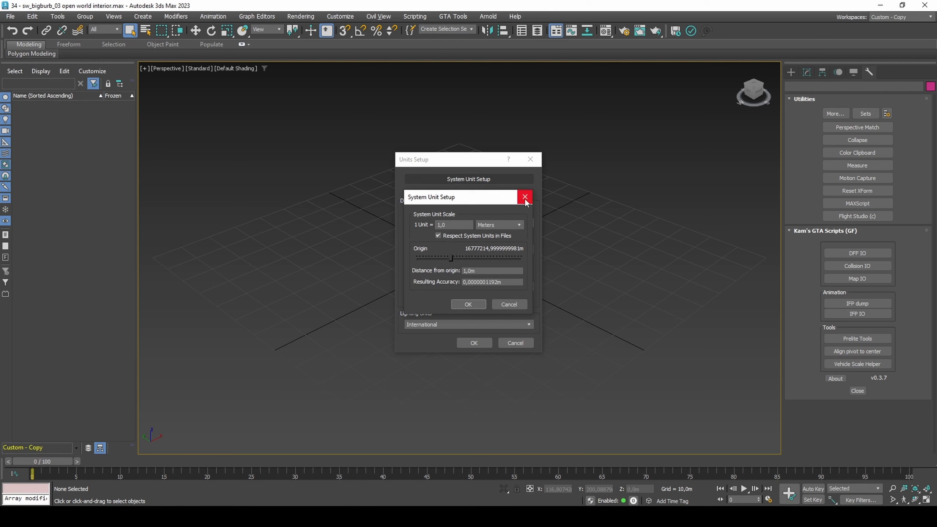
Step: Close the unit setup windows and turn on viewport clipping for the perspective view
click(525, 196)
click(530, 159)
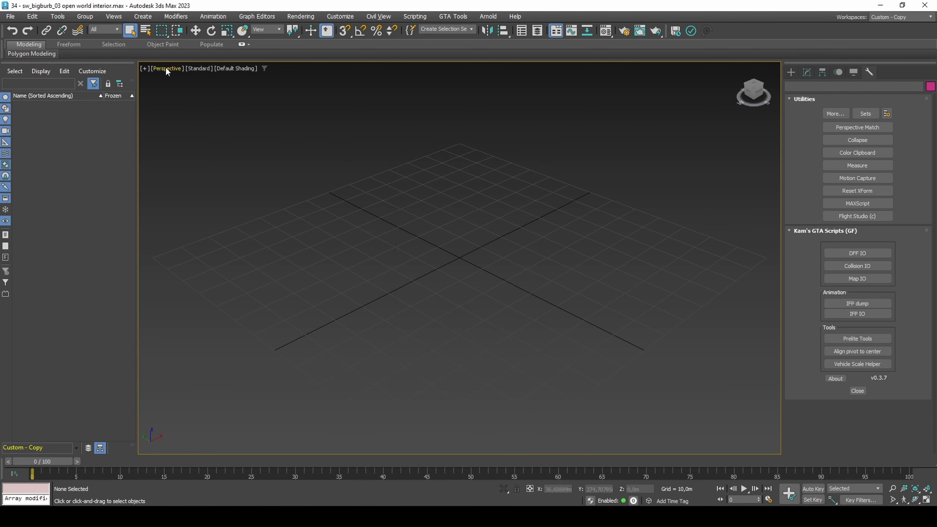
click(165, 68)
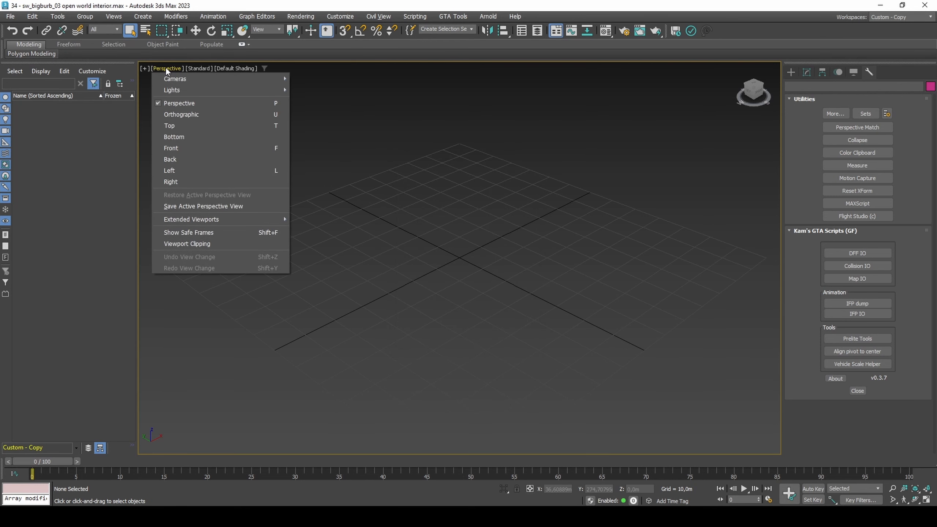
click(220, 242)
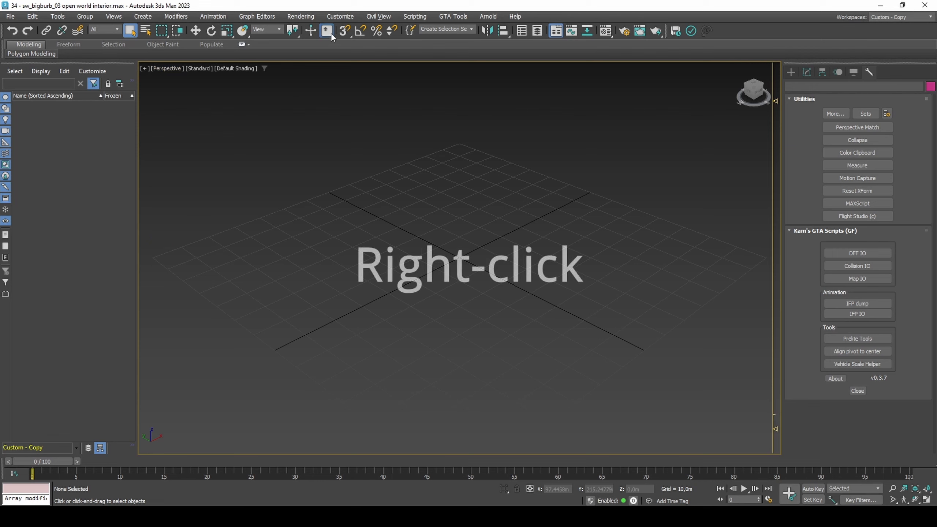
Step: Open the options of the Grid and Snap Settings and move the window out of the way
right_click(345, 33)
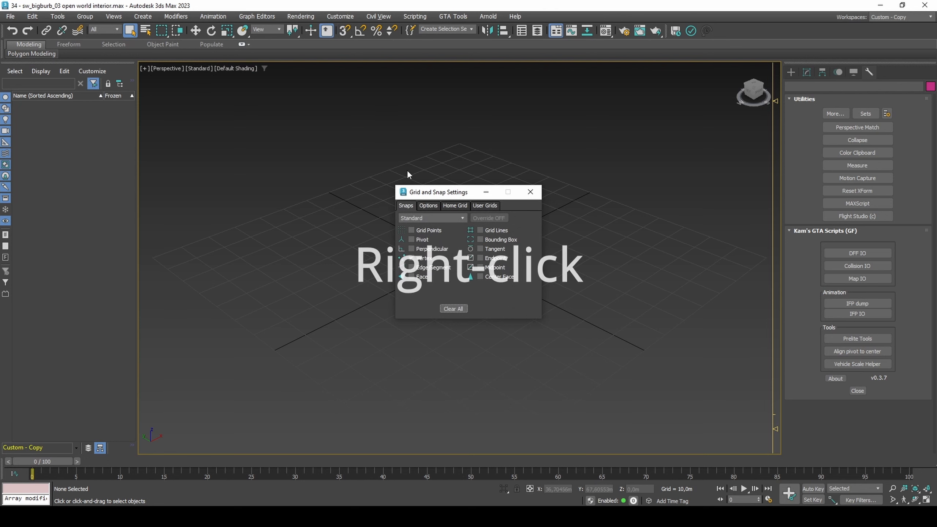
click(426, 207)
drag(440, 195, 151, 338)
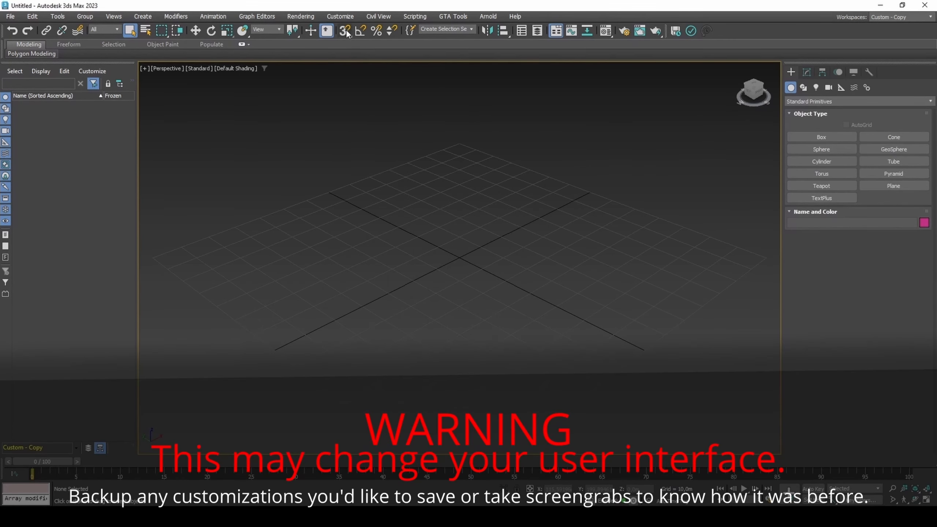
Step: Open the Custom Defaults Switcher
click(341, 16)
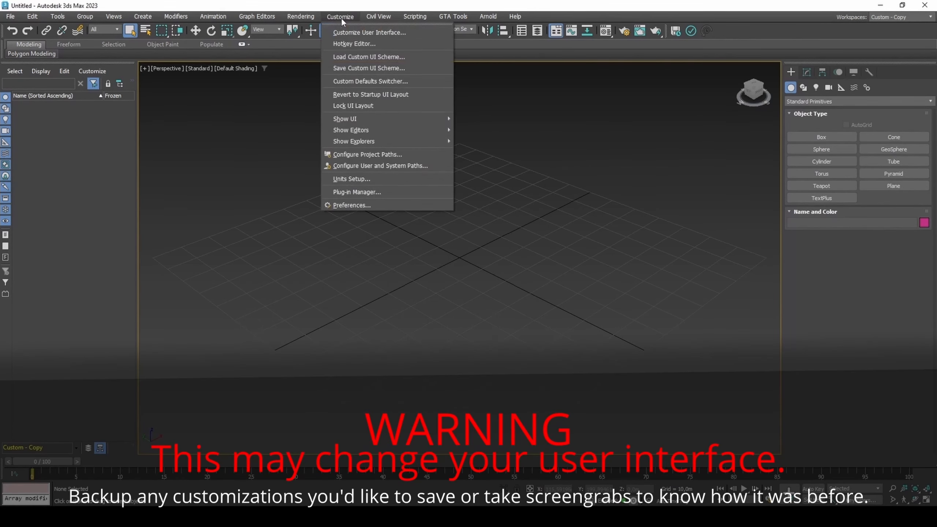
click(353, 81)
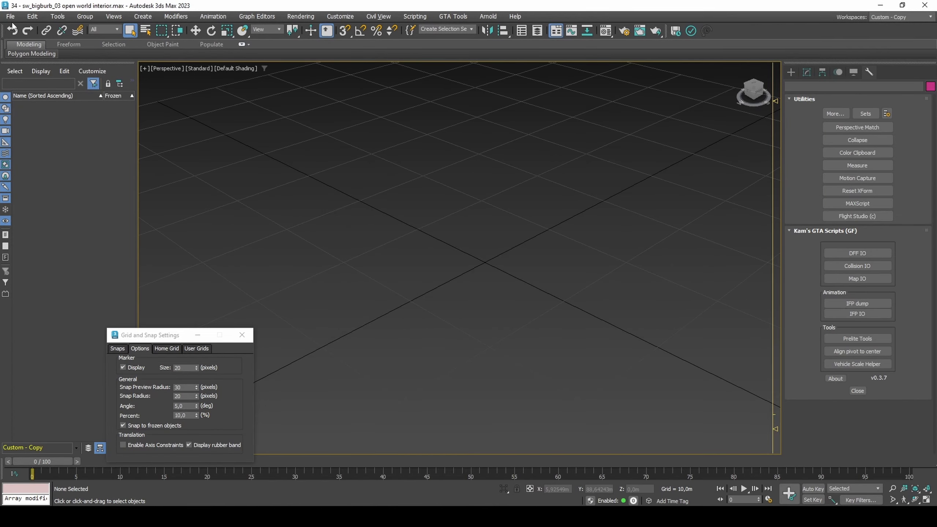
Step: Import the house model sw_bigburb_03.dff with the DFF importer's default options, keeping the import commands available as a floating window
click(10, 16)
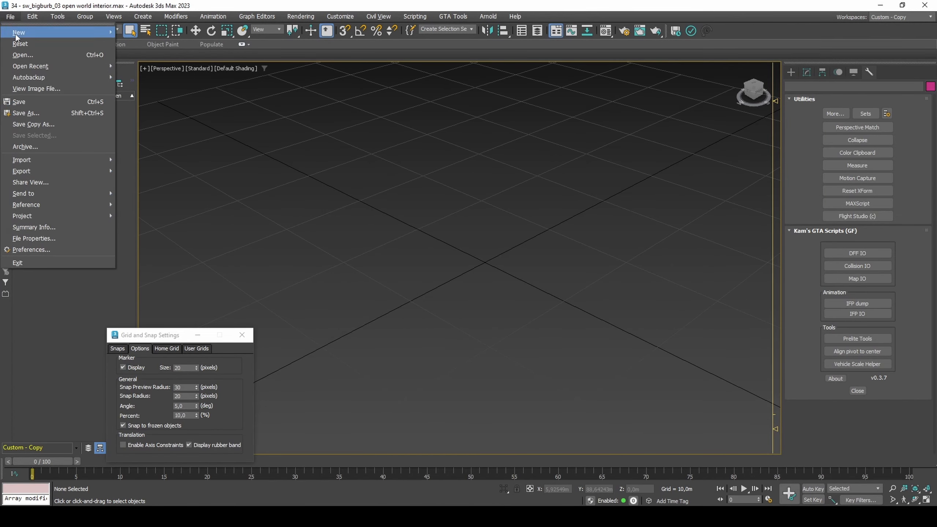
mouse_move(69, 158)
click(142, 151)
drag(142, 140, 177, 137)
click(176, 152)
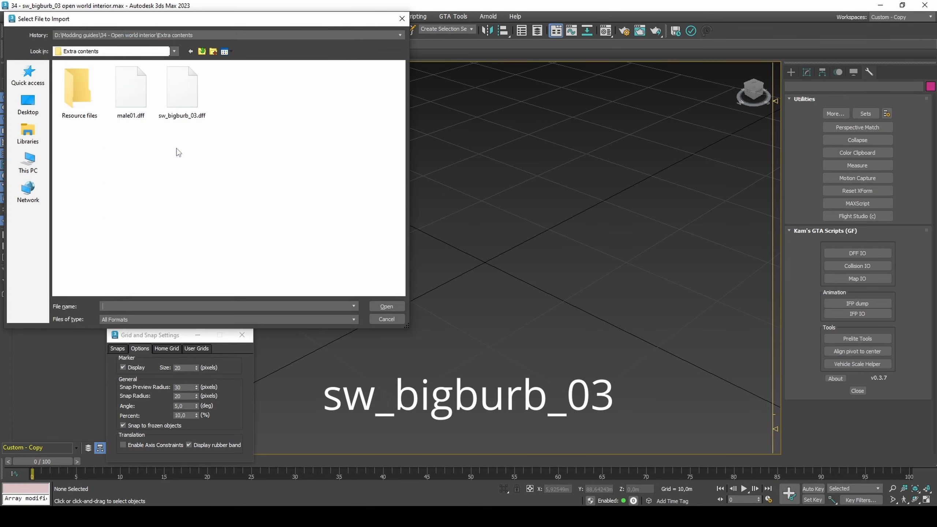
double_click(180, 105)
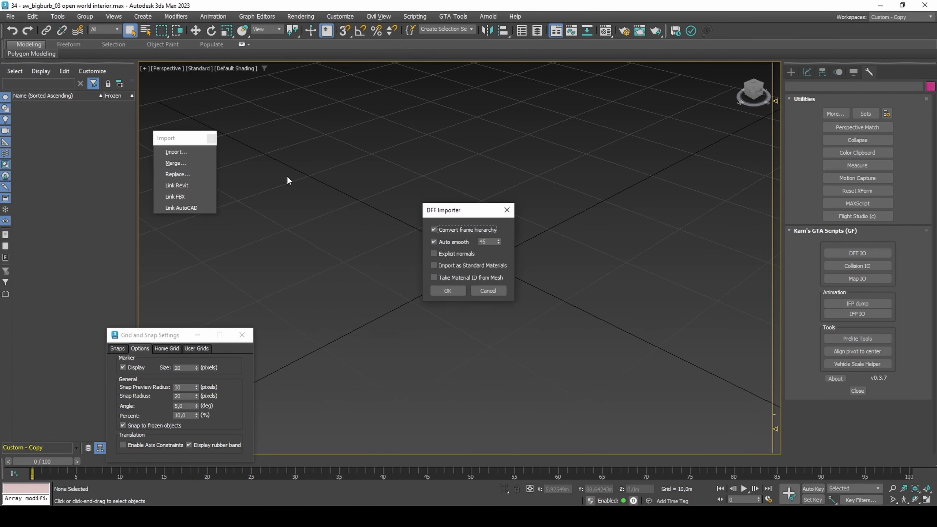
click(433, 288)
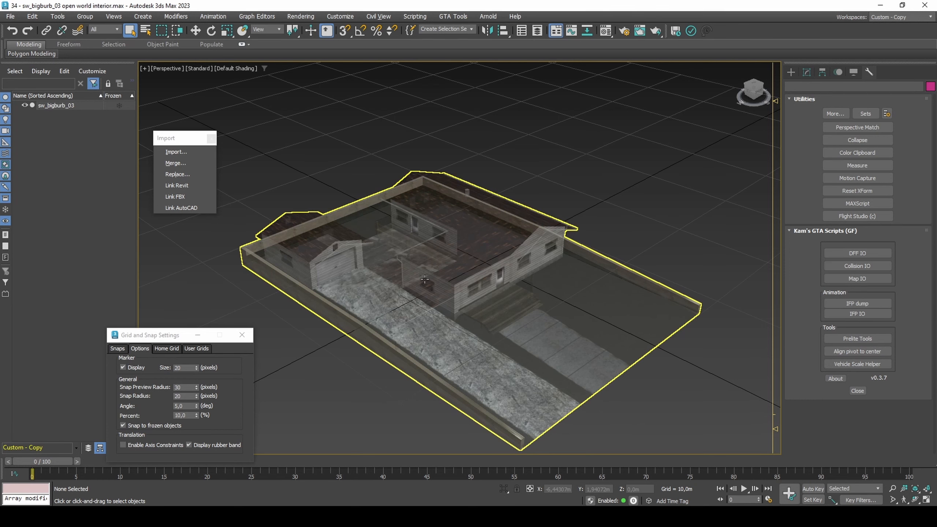
Step: Import the pedestrian model male01.dff with the DFF importer's default options
click(191, 153)
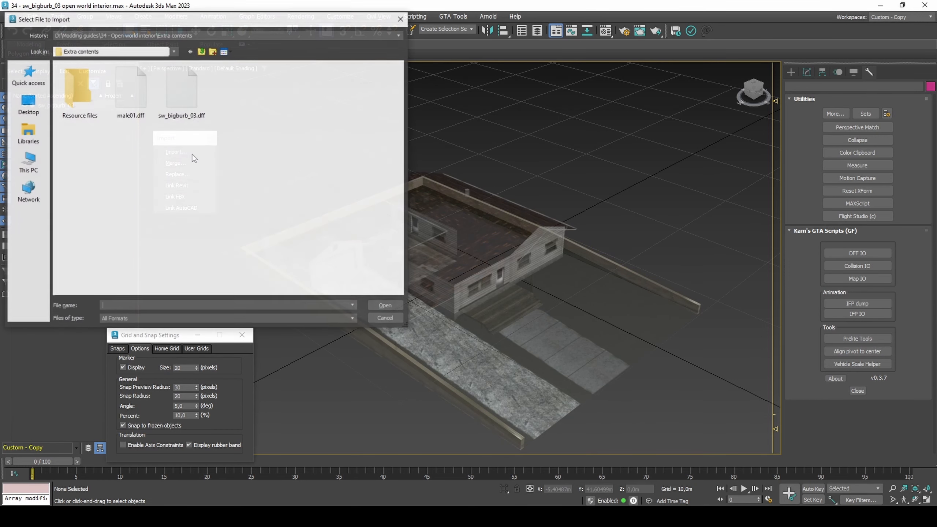
double_click(143, 109)
click(456, 291)
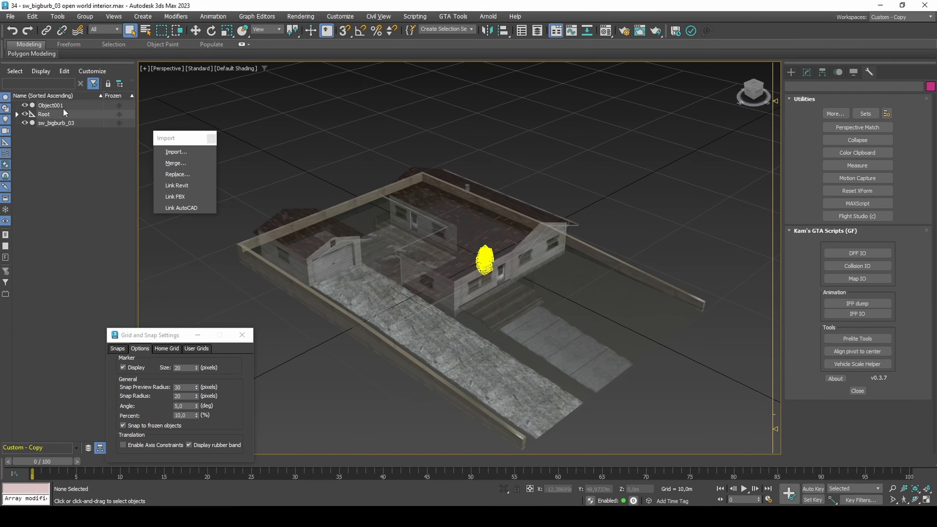
Step: Rename the imported pedestrian mesh Object001 as Ped and delete its Root hierarchy
click(62, 107)
click(60, 105)
text(Ped)
key(Return)
click(52, 115)
key(Delete)
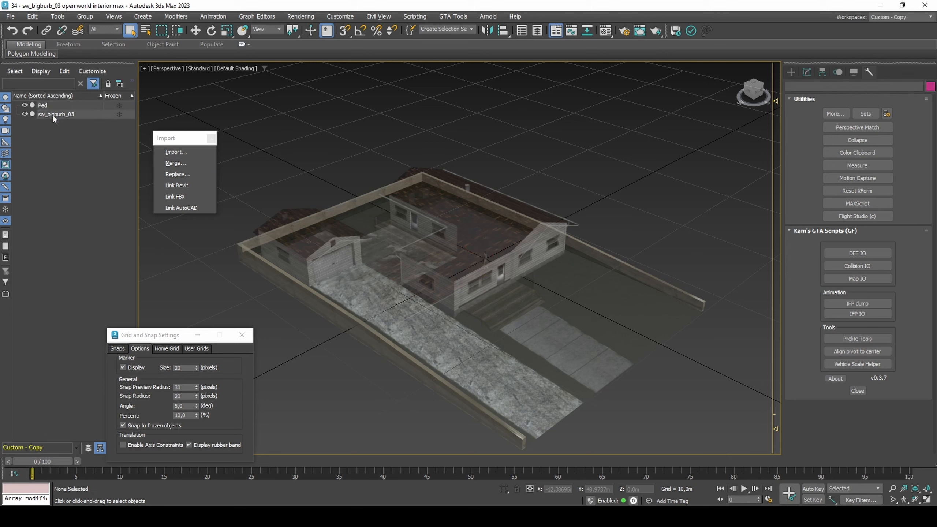
Step: Turn off material transparency in the viewport and set its shading to Facets
click(198, 69)
mouse_move(335, 150)
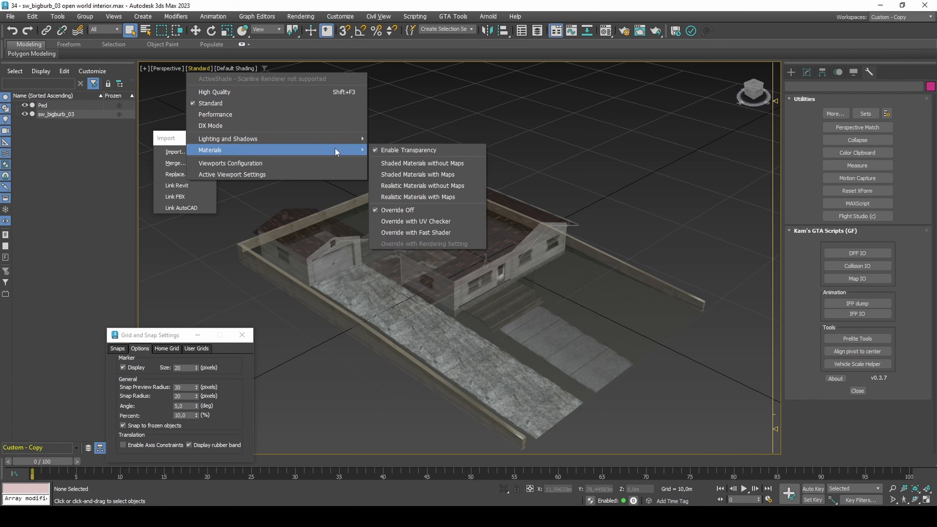
click(400, 149)
click(242, 69)
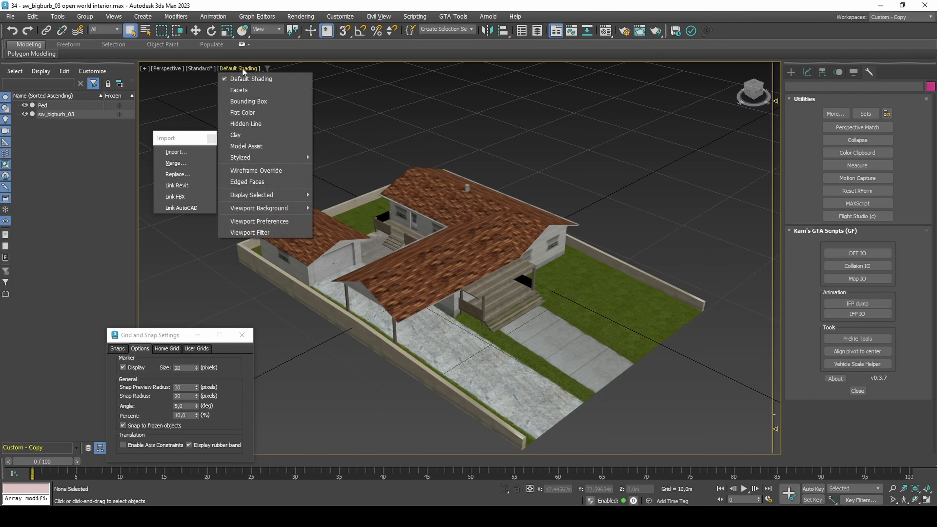
click(246, 90)
Step: Add an Edit Poly modifier to the house sw_bigburb_03 and enter polygon level
click(461, 222)
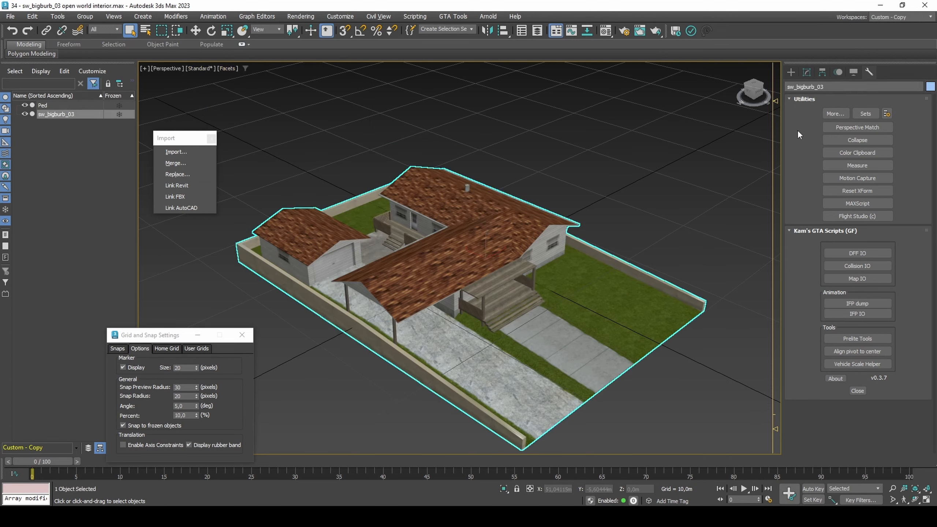
click(807, 72)
key(4)
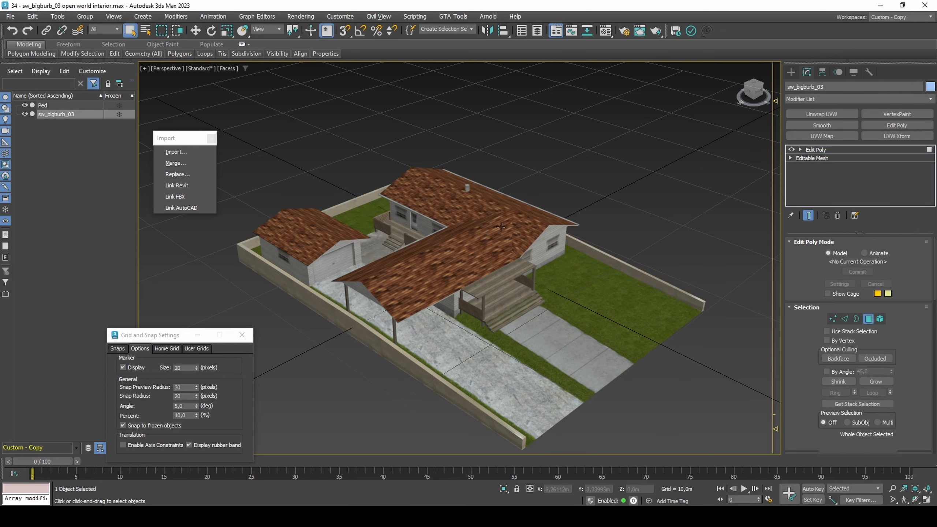
Step: Select all roof polygons of the house by material ID 7 and hide them
click(498, 228)
scroll(792, 347, down, 5)
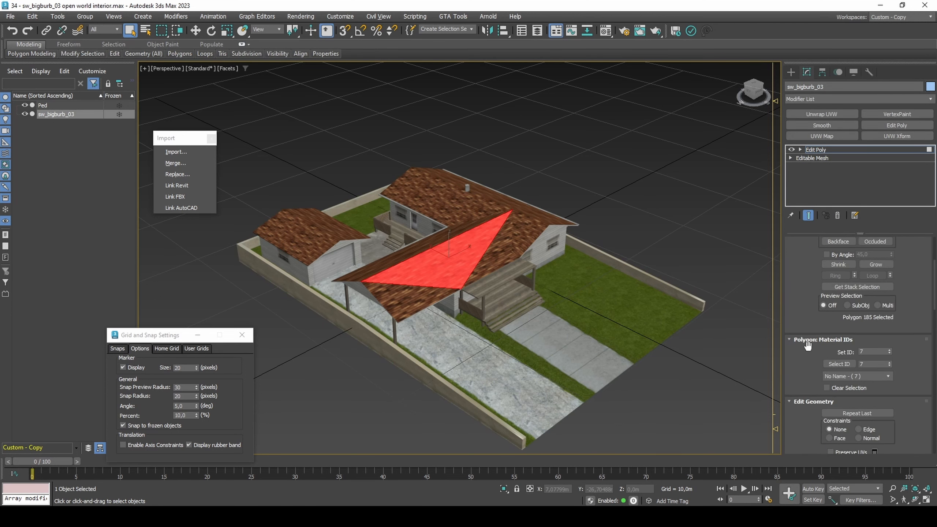
click(838, 363)
scroll(809, 367, down, 5)
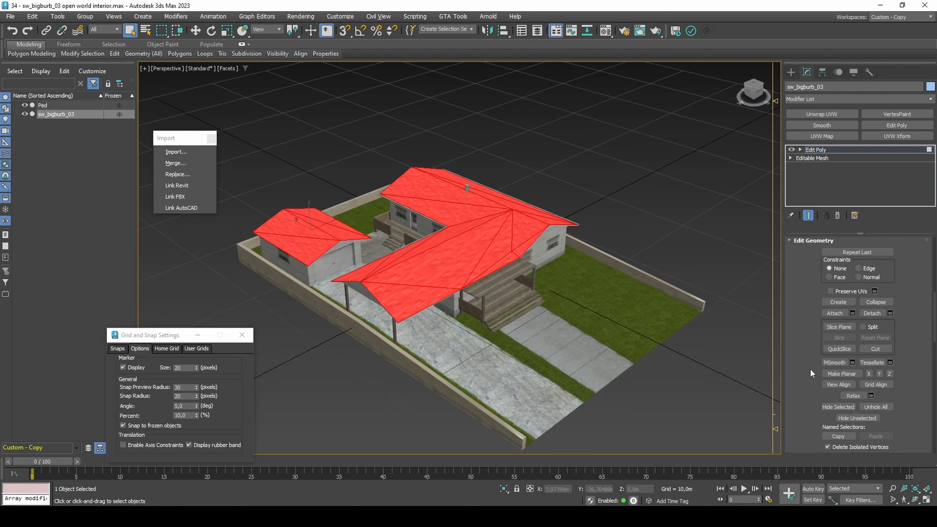
click(831, 406)
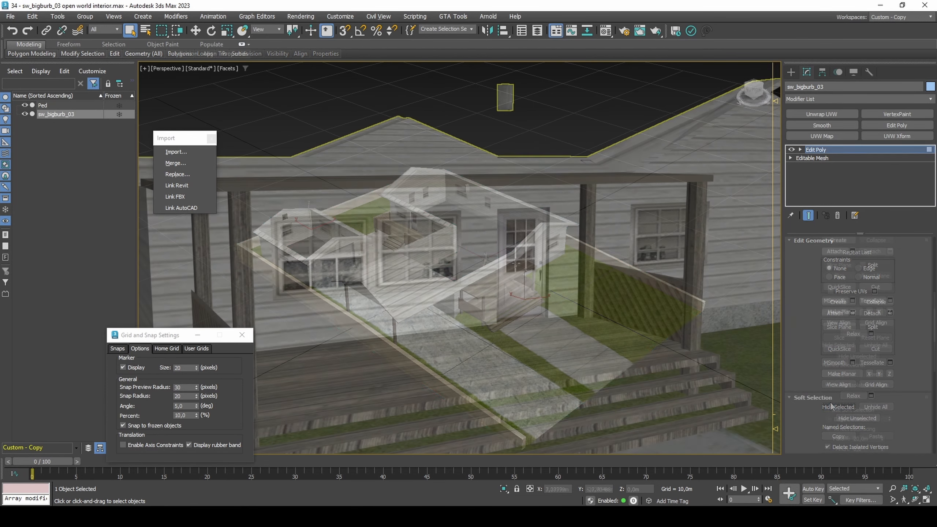
Step: Detach the two front door polygons on the porch as a separate object named Door
click(518, 262)
ctrl+click(517, 262)
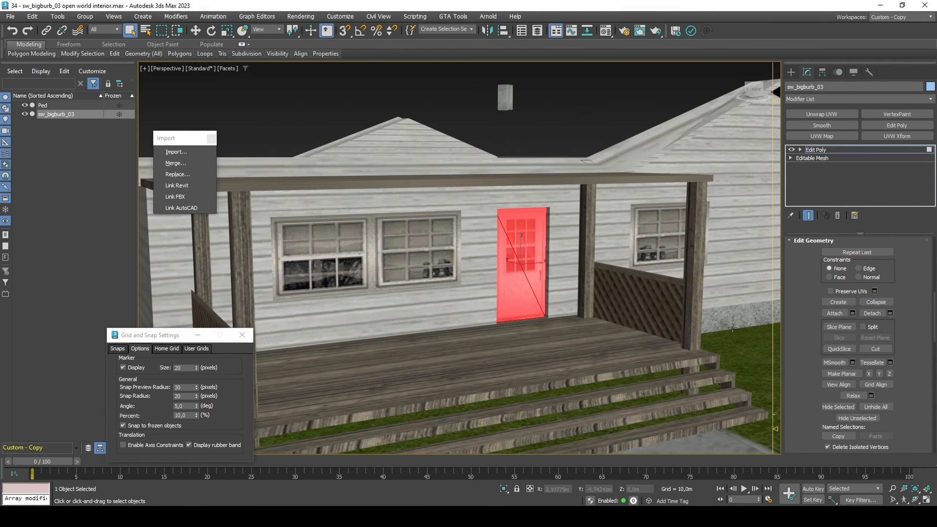
click(872, 313)
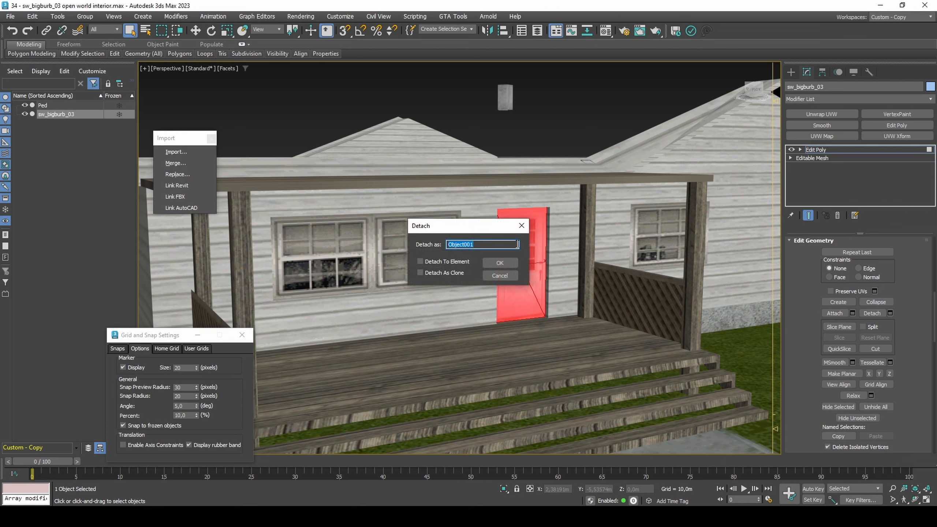
text(Door)
key(Return)
key(4)
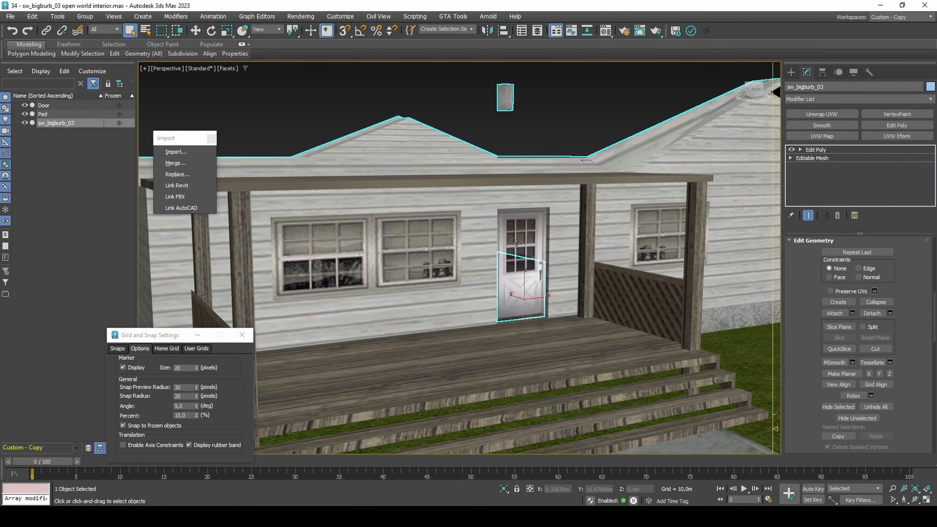
Step: Using vertex snapping, draw a box filling the front door opening, about 0.1 m long, 1.06 m wide and 1.97 m high
click(517, 243)
key(z)
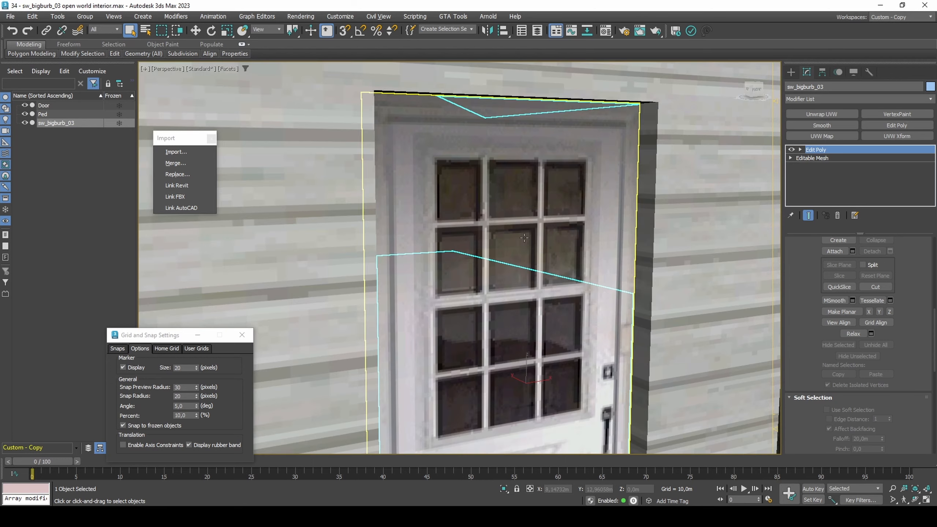
scroll(527, 317, down, 10)
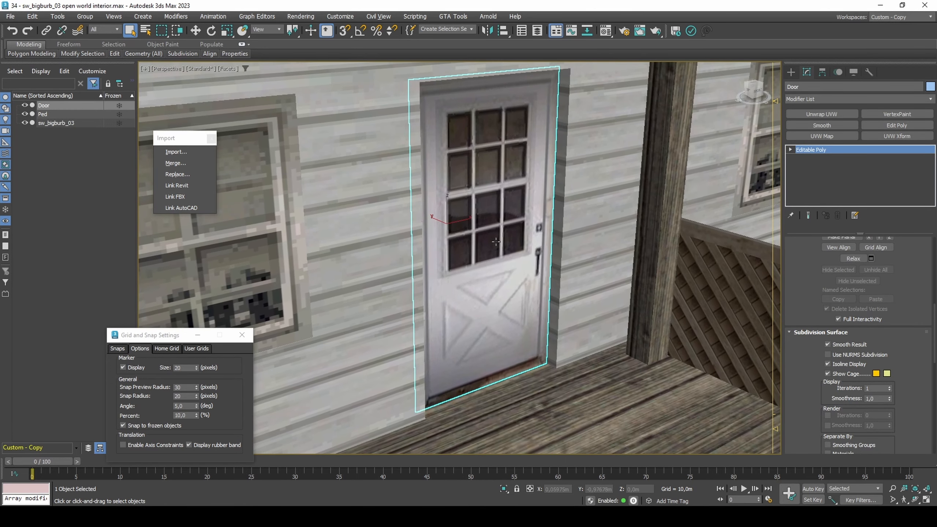
click(791, 72)
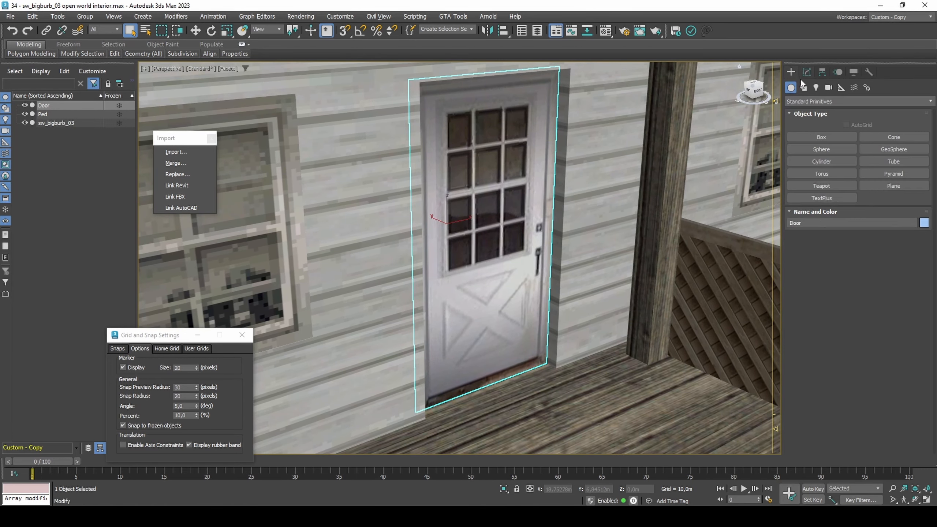
click(808, 137)
key(s)
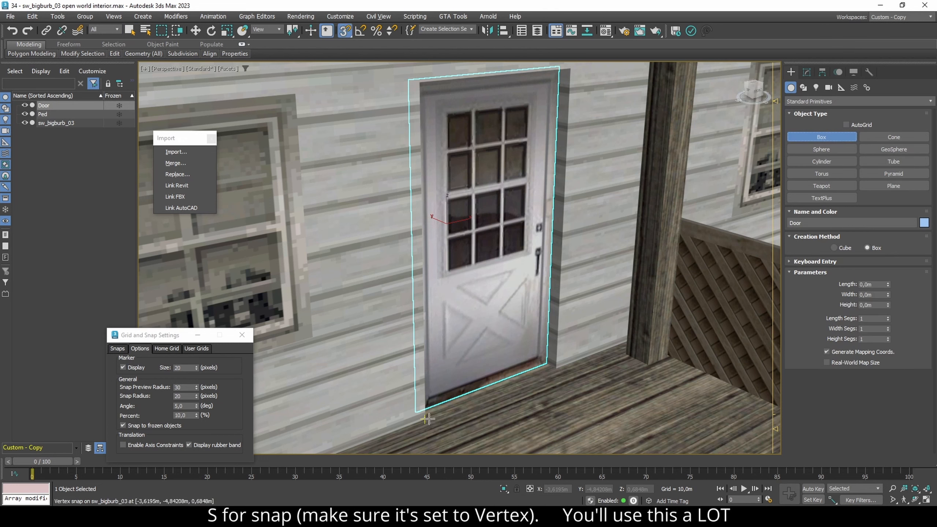
drag(426, 419, 556, 369)
click(569, 85)
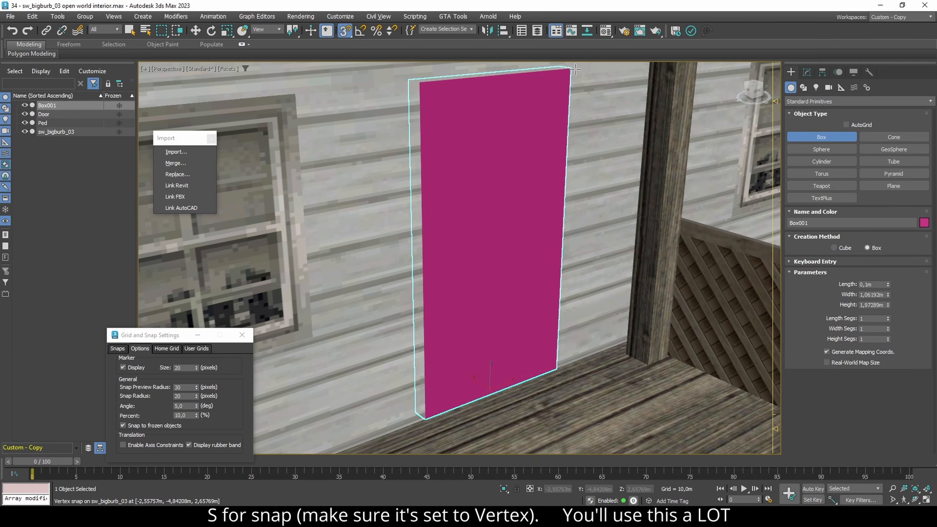
right_click(569, 84)
key(s)
Step: Set the new box's height to 2.3 m and rename it as Cutter box
click(807, 72)
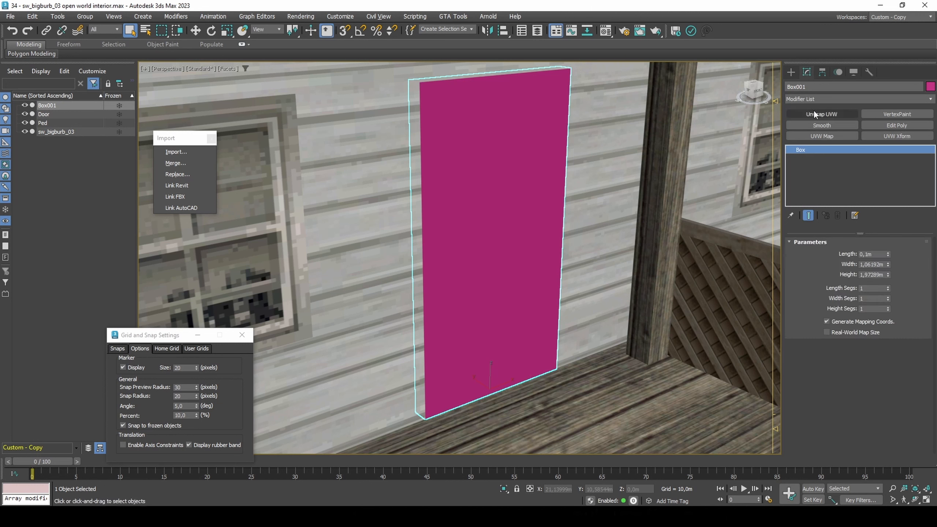
text(2)
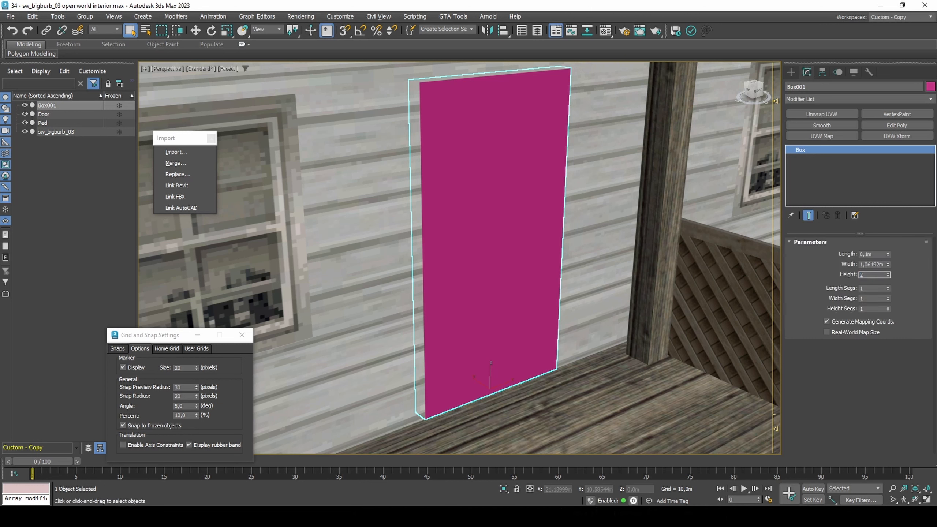
text(,3)
key(Return)
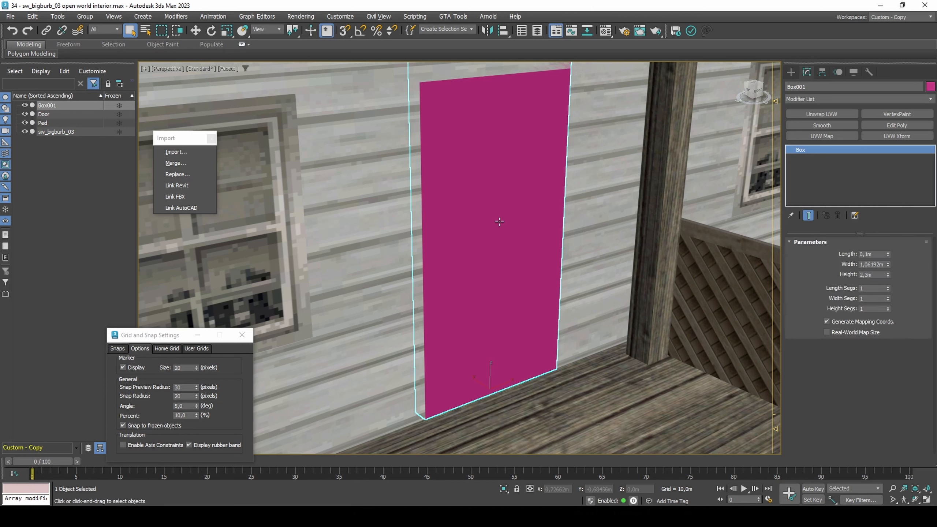
double_click(53, 105)
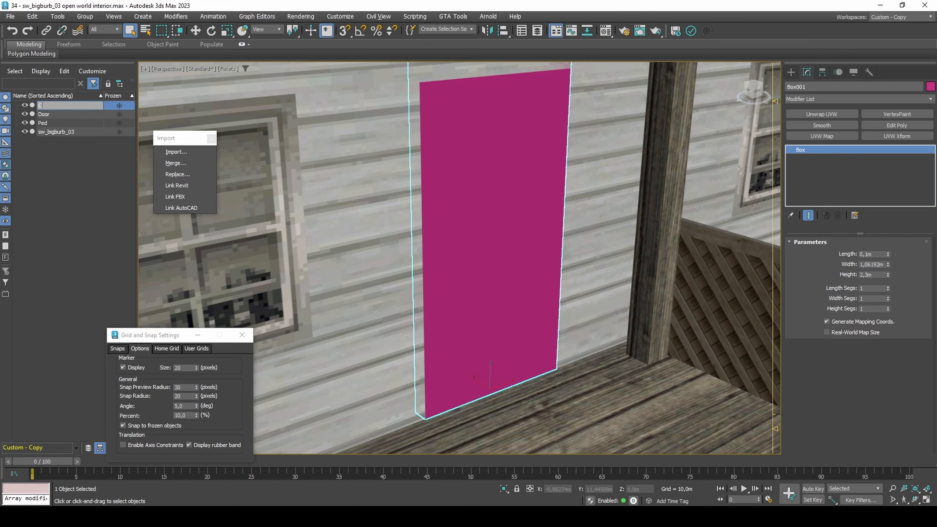
text(Cutter box)
key(Return)
Step: Select the three wall polygons of sw_bigburb_03 directly above the front door opening
alt+middle_drag(472, 223, 454, 240)
scroll(457, 244, down, 3)
click(470, 134)
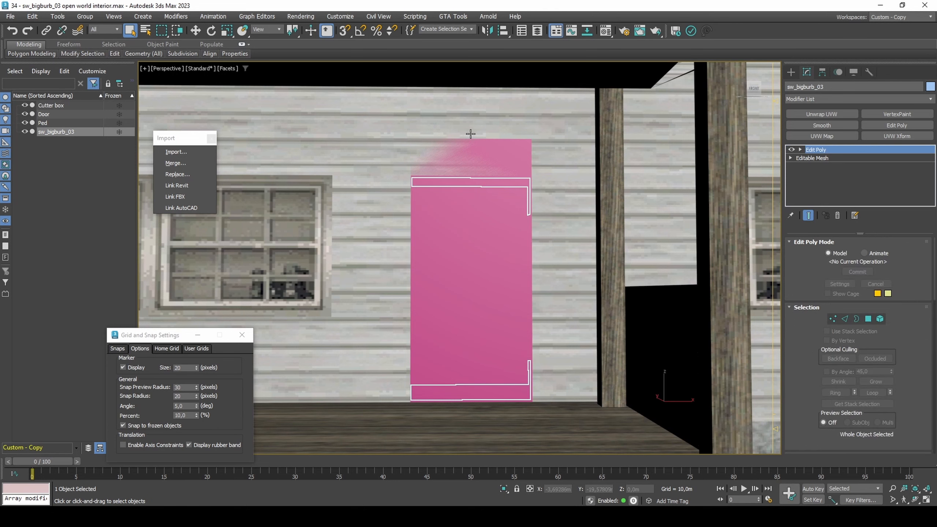
key(4)
click(492, 153)
ctrl+click(467, 144)
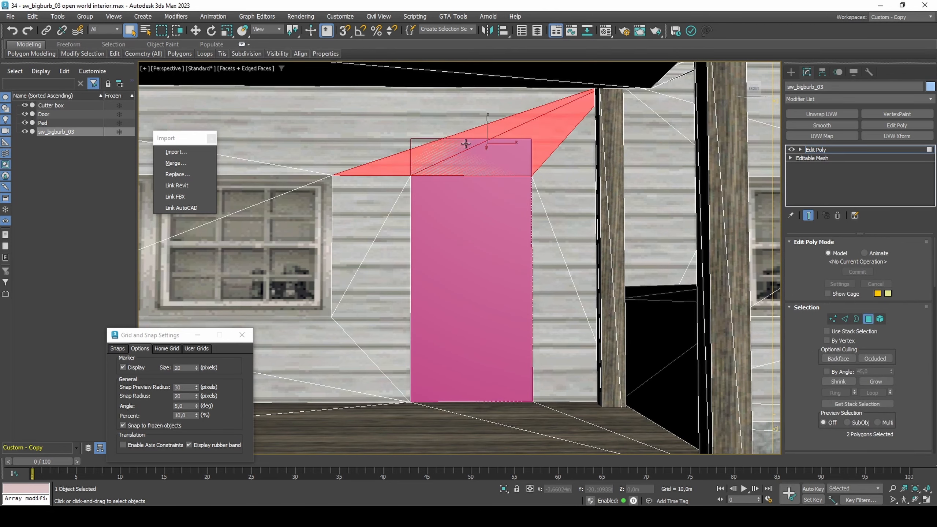
ctrl+click(442, 126)
scroll(448, 151, up, 5)
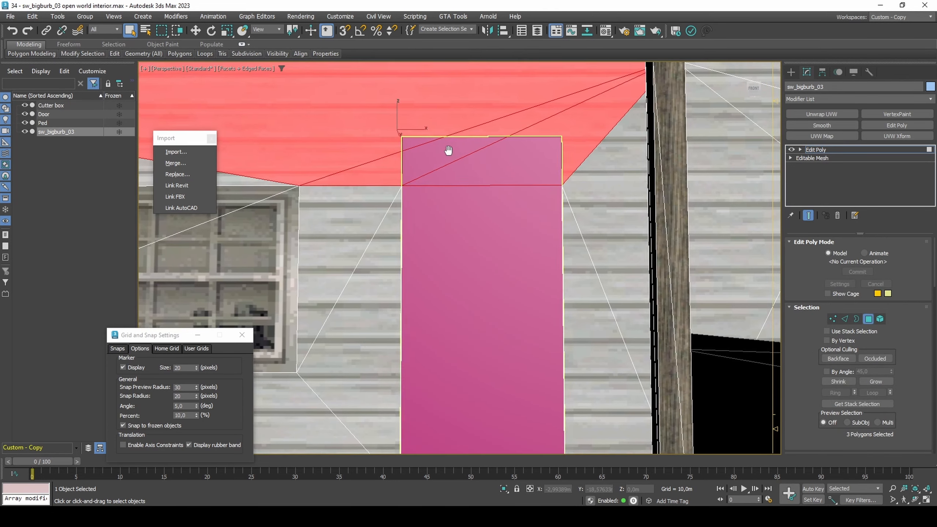
Step: With vertex snapping, cut the wall above the door opening along the upper outline of the Cutter box
key(F3)
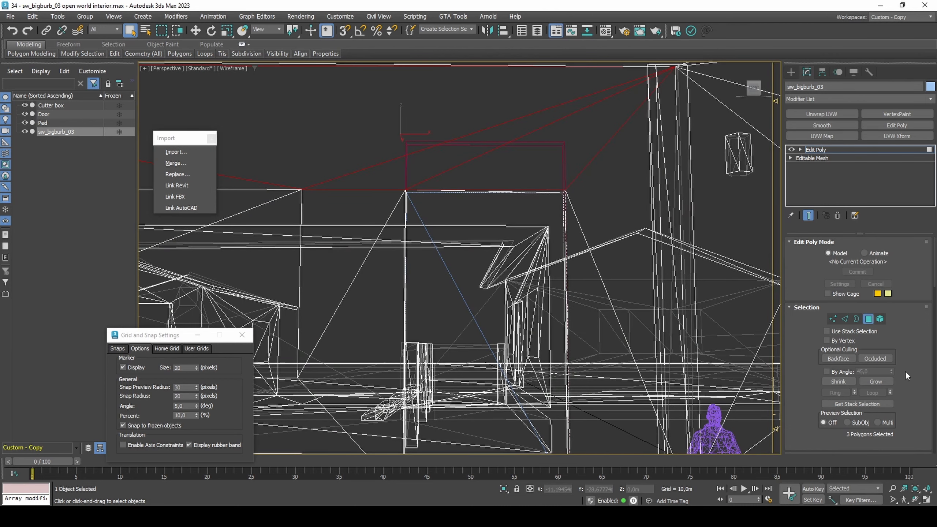
scroll(904, 370, down, 5)
click(887, 362)
key(s)
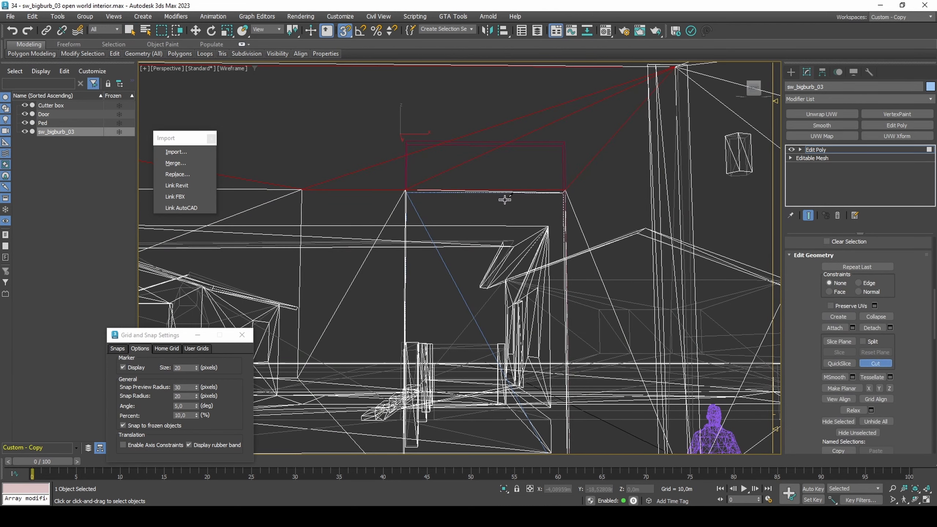
click(410, 186)
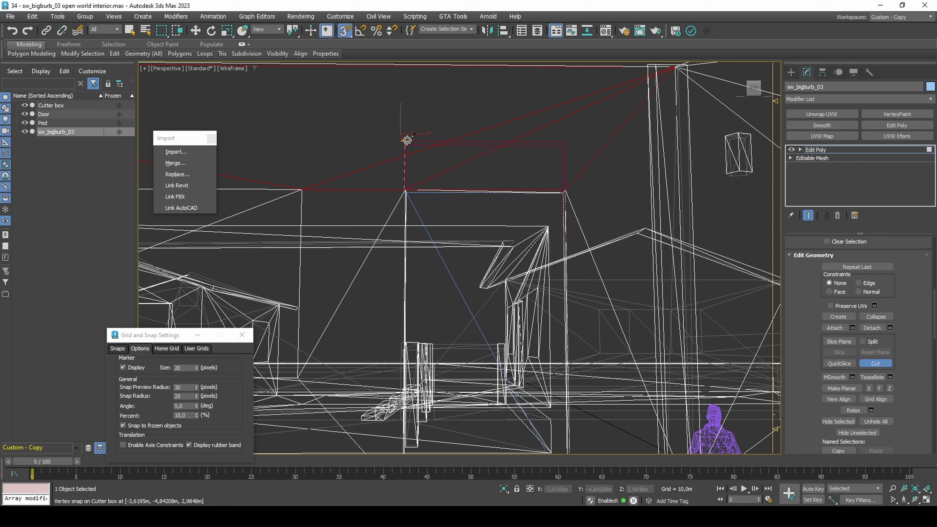
click(567, 142)
click(564, 185)
right_click(564, 184)
right_click(561, 183)
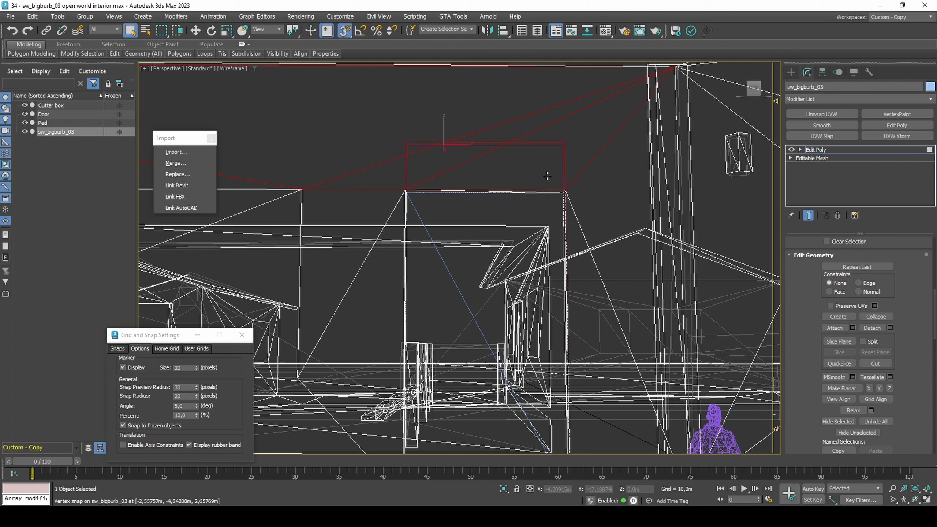
Step: Delete the wall polygons inside the new cut so the door opening reaches the Cutter box's full height
click(520, 168)
ctrl+click(466, 156)
ctrl+click(419, 146)
key(F3)
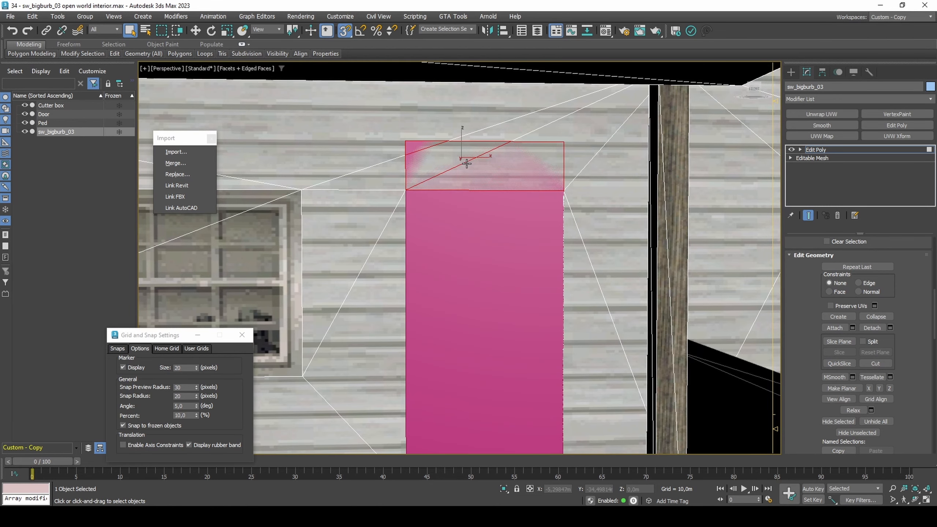
key(Delete)
key(4)
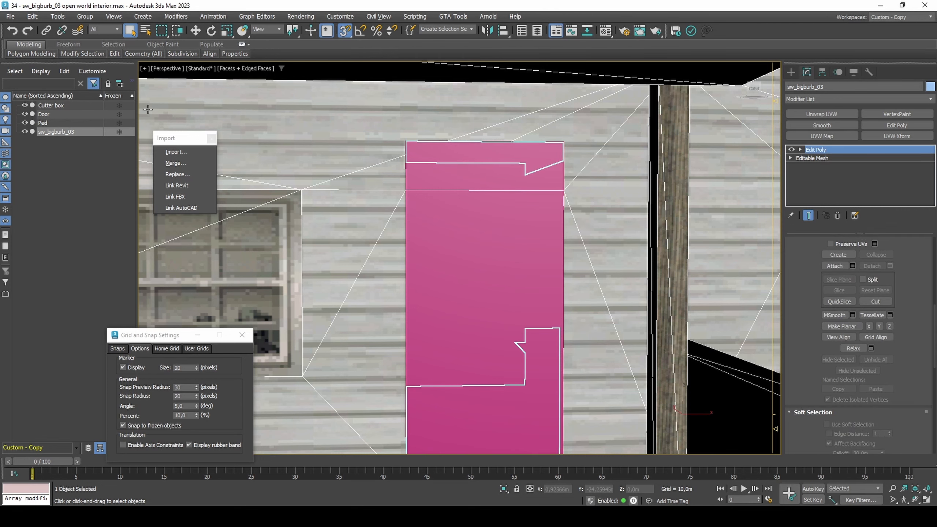
Step: Raise the Door's top vertices vertically to the Cutter box's top corners, using vertex snapping with axis constraints enabled
click(92, 118)
key(F3)
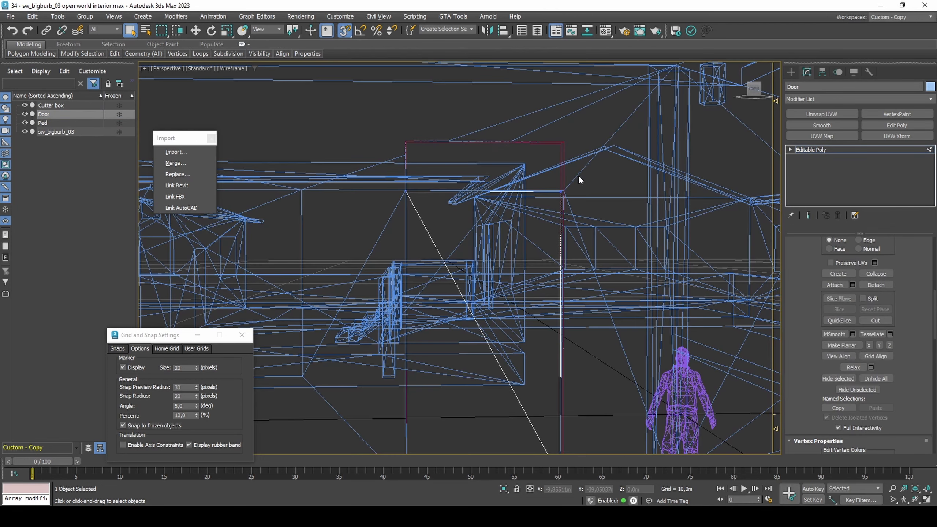
drag(333, 226, 332, 226)
key(w)
alt+middle_drag(447, 197, 490, 202)
click(144, 444)
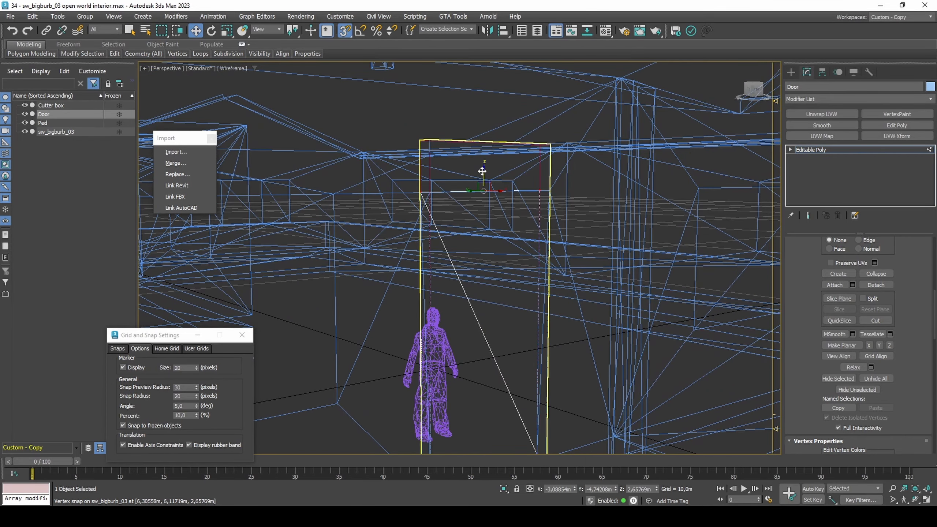
drag(483, 191, 552, 149)
key(F3)
key(s)
key(1)
Step: Isolate the Door and, in an Edit Poly modifier, connect its side edges and lower the new horizontal edge to just below the window
key(alt+q)
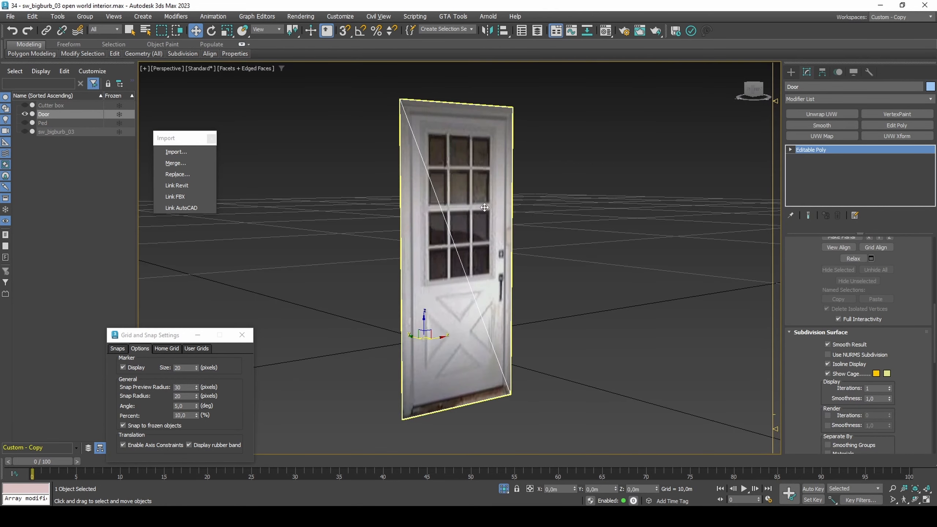
alt+middle_drag(495, 206, 452, 212)
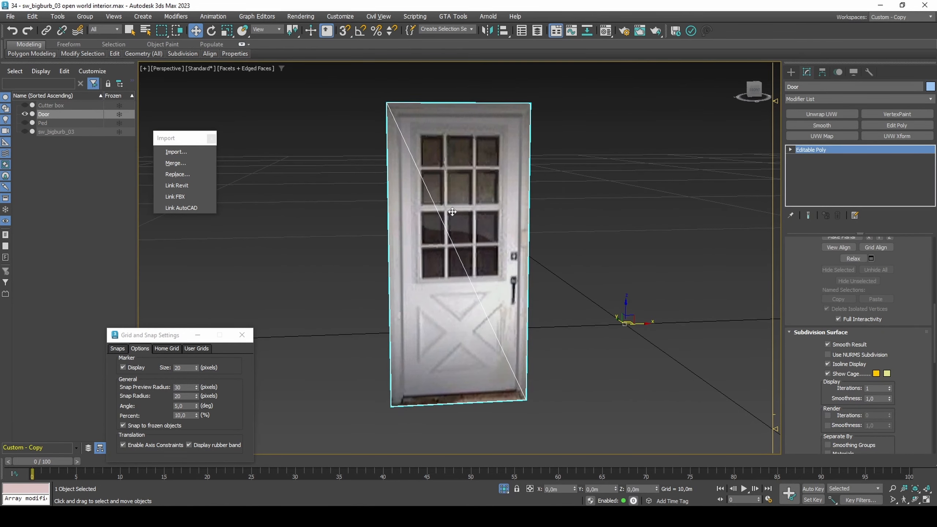
click(889, 125)
key(2)
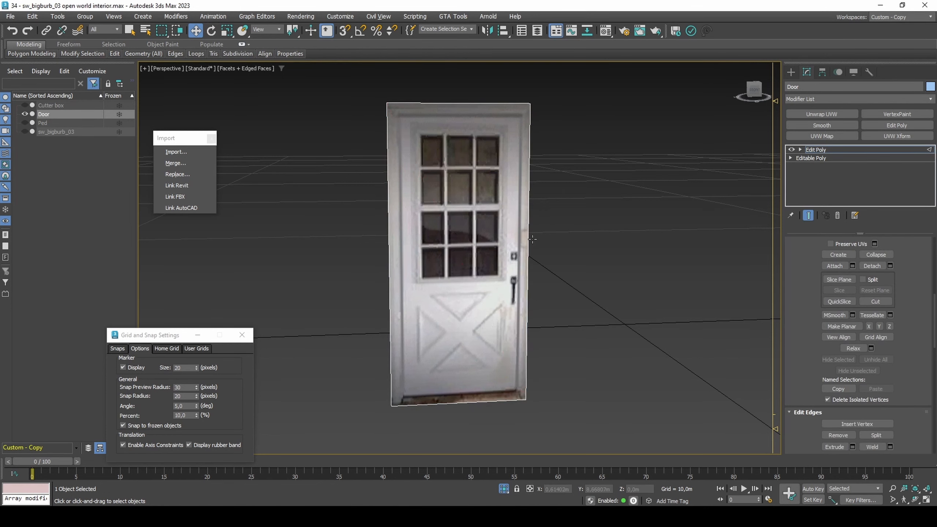
right_click(407, 239)
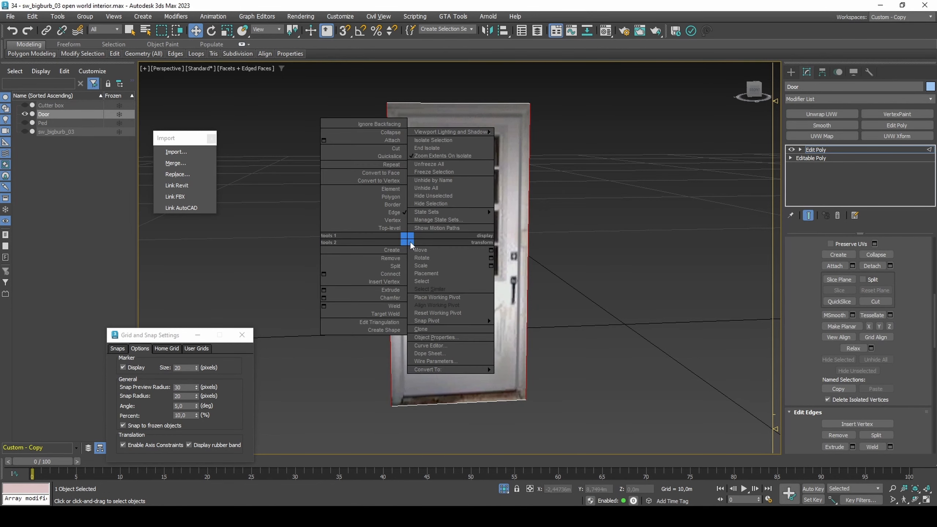
click(395, 266)
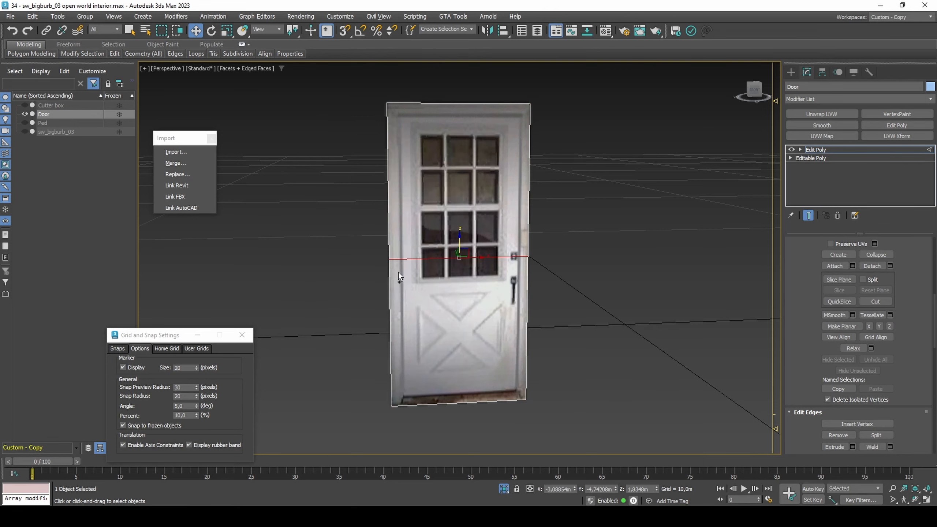
scroll(799, 265, up, 5)
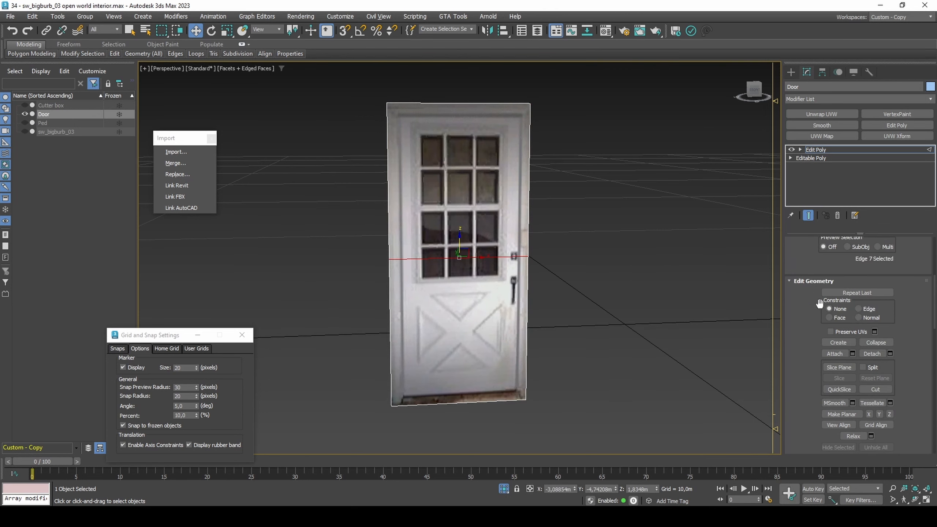
drag(458, 238, 467, 263)
Step: Apply Unwrap UVW to the Door and open its UV editor with the sw_door13.tga texture as background
click(804, 116)
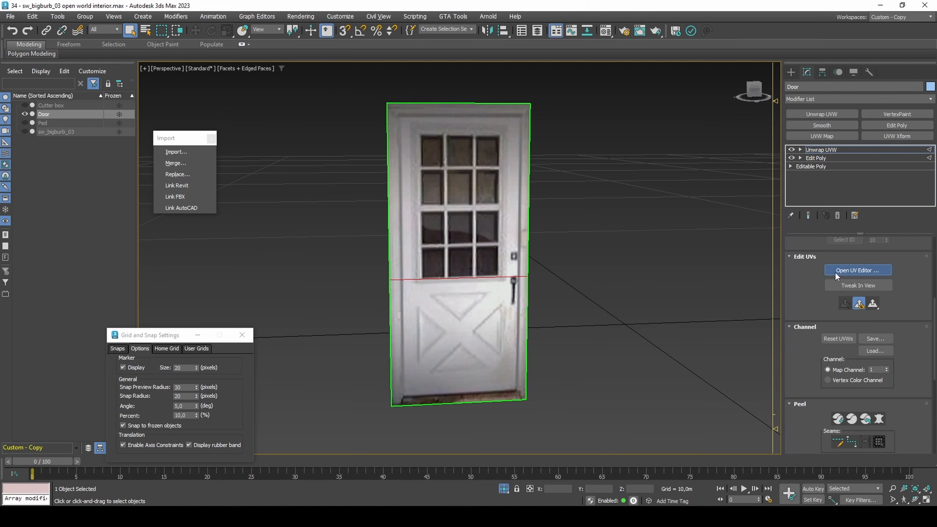
click(834, 272)
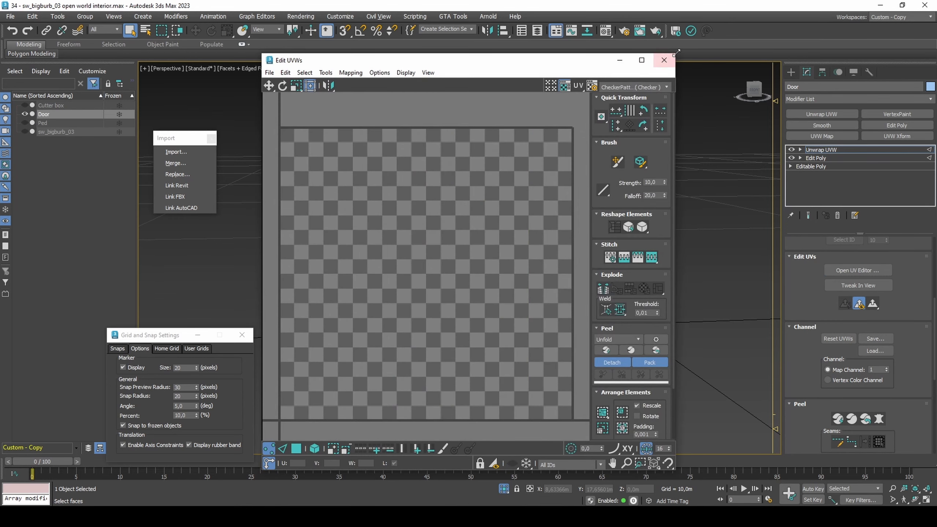
drag(675, 54, 573, 166)
drag(476, 172, 315, 173)
click(365, 190)
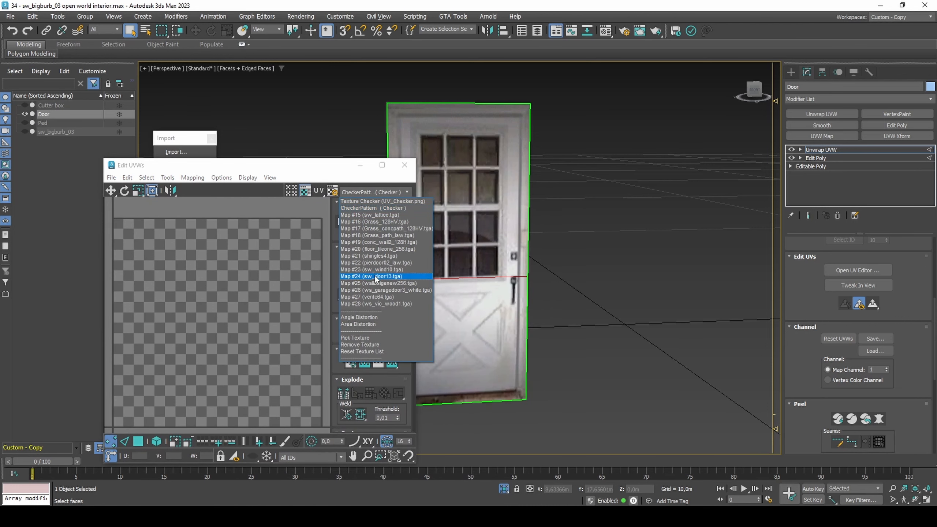
click(379, 274)
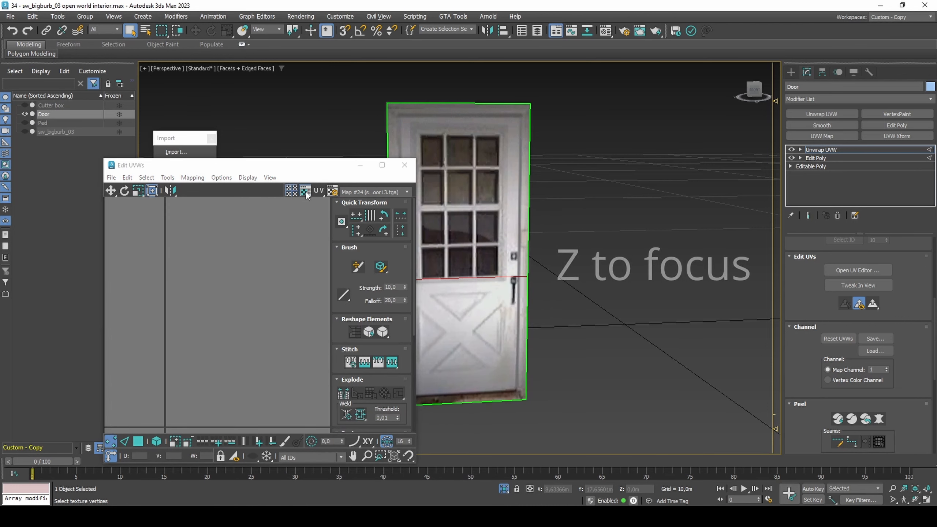
Step: Lower the middle row of the Door's UV vertices to just below the handle in the texture
key(z)
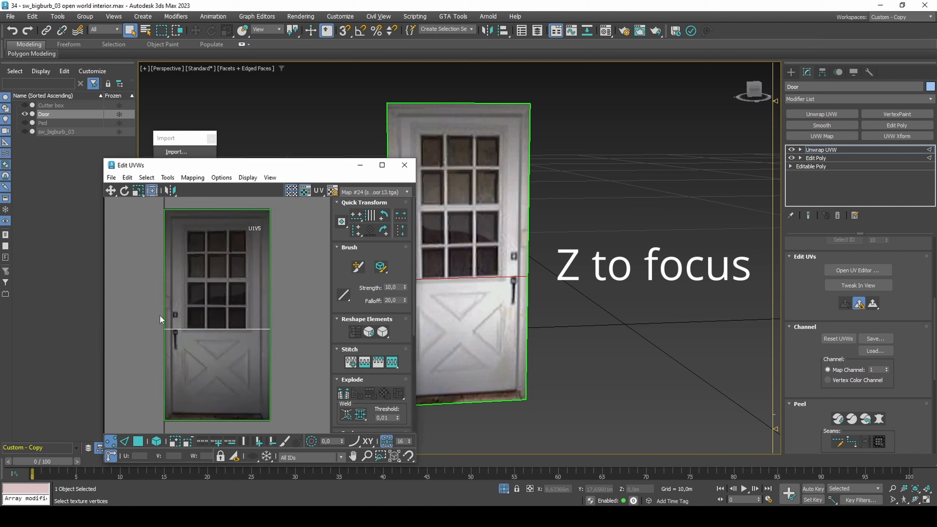
drag(153, 311, 297, 341)
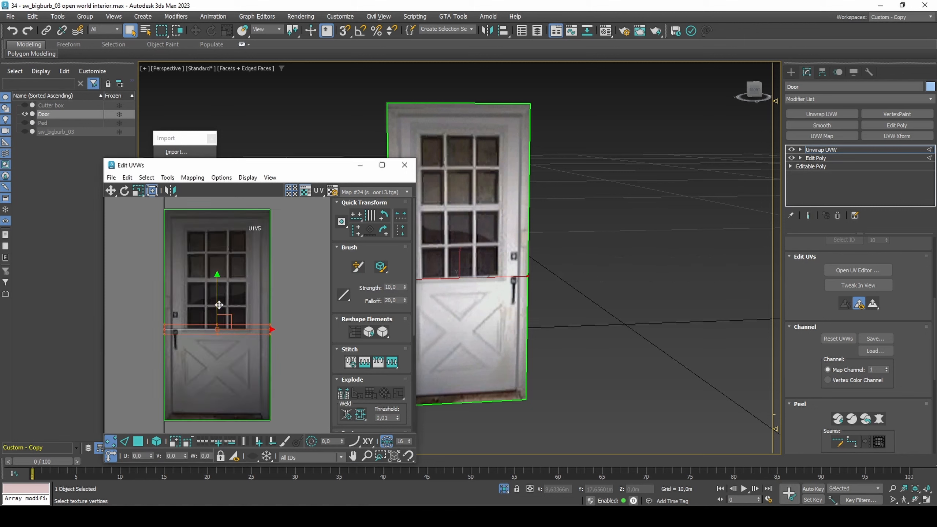
drag(219, 305, 219, 325)
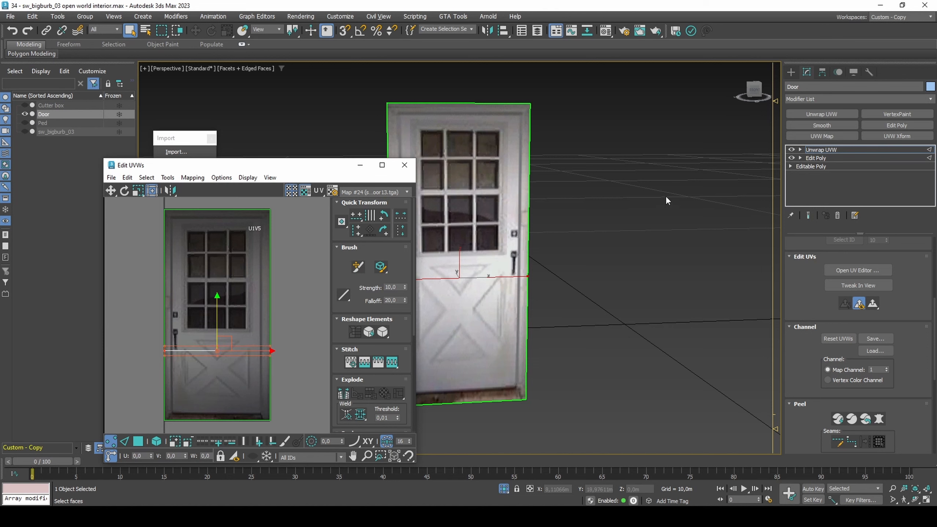
Step: Add a Shell modifier to the Door with an outer amount of 0,12 m
click(838, 100)
scroll(839, 107, down, 4)
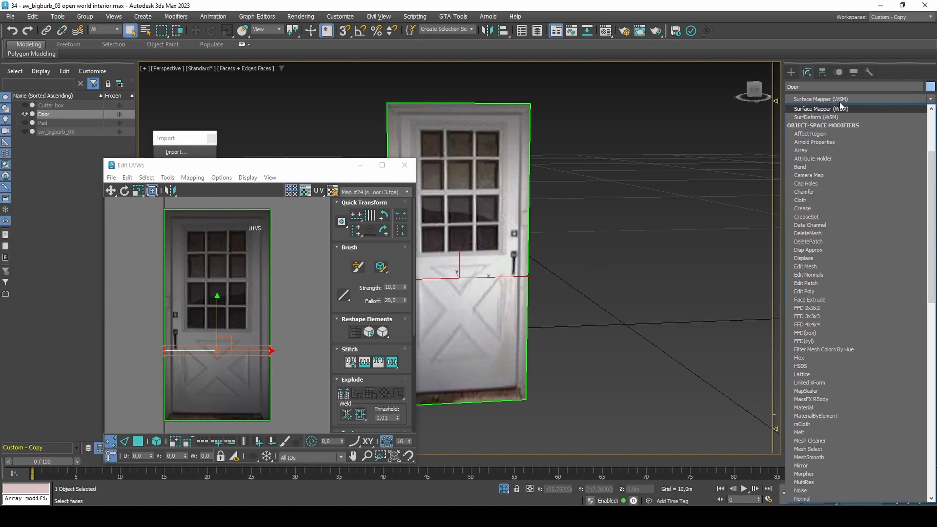
scroll(839, 106, down, 15)
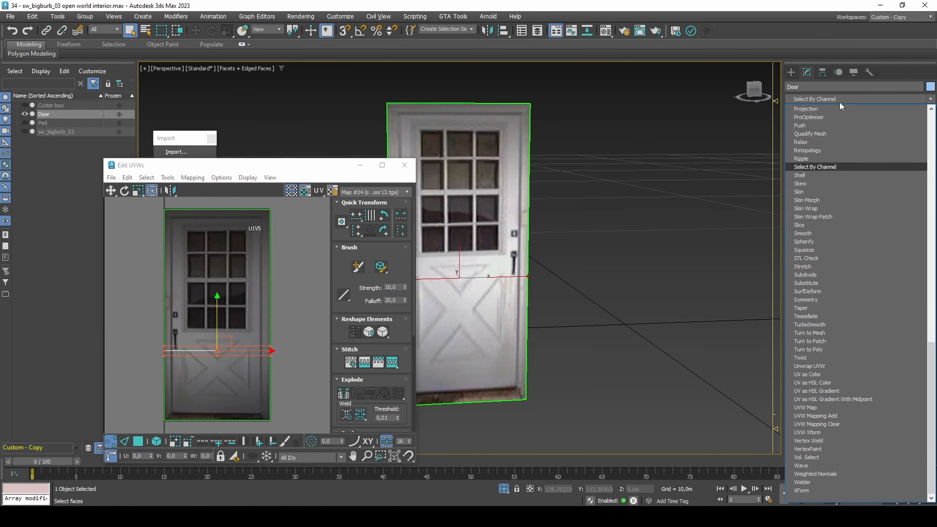
click(816, 175)
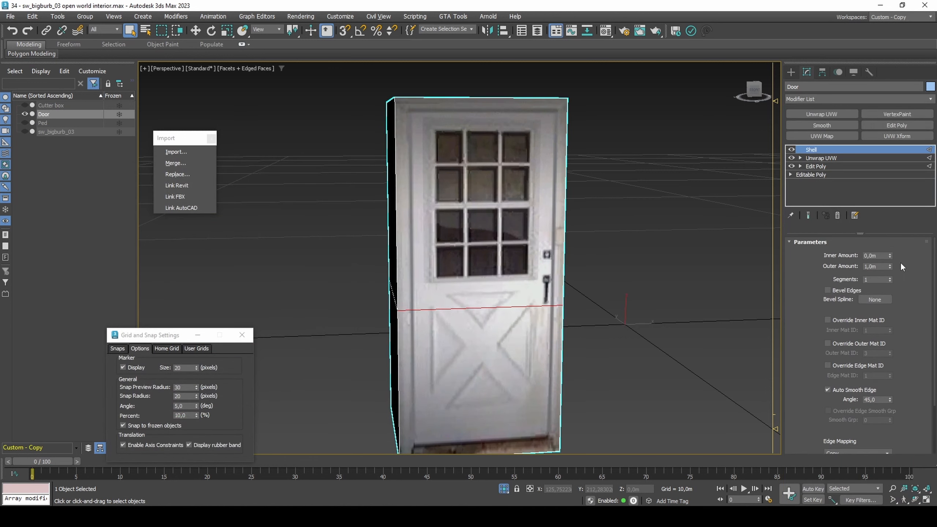
double_click(881, 266)
text(0,12)
key(Return)
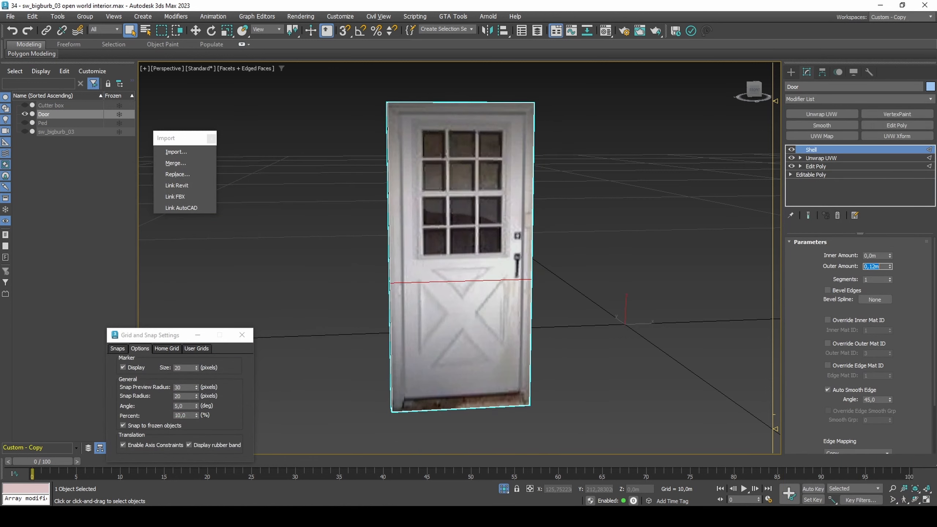
alt+middle_drag(619, 243, 608, 282)
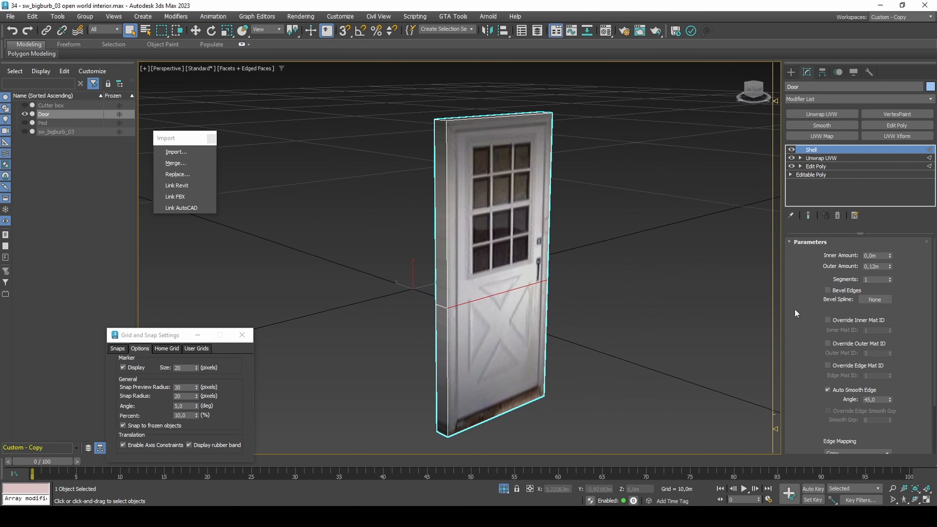
scroll(897, 336, down, 3)
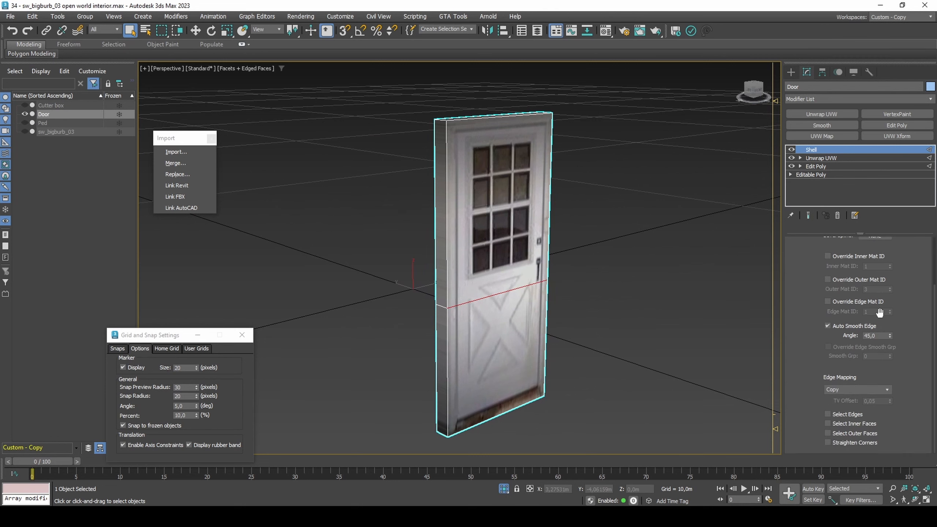
Step: Center the Door's pivot to the object
click(822, 72)
click(847, 140)
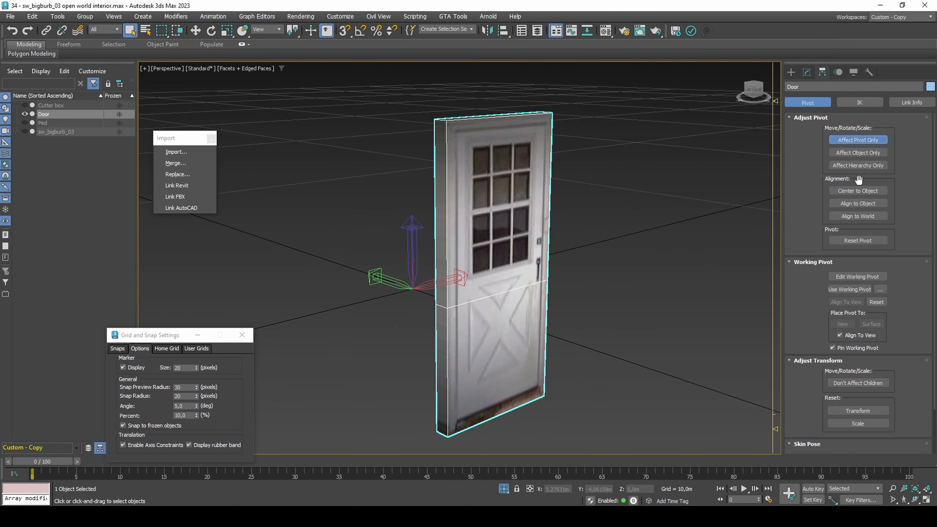
click(864, 191)
alt+middle_drag(555, 281, 535, 310)
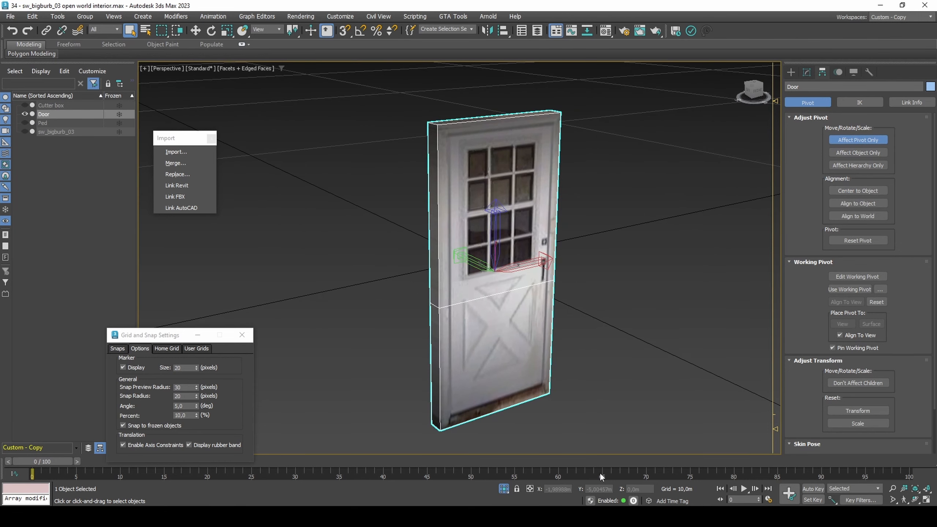
Step: Snap the Door's pivot to its lower corner on the side opposite the handle and set its Y coordinate to -4,80208 m
key(w)
click(613, 489)
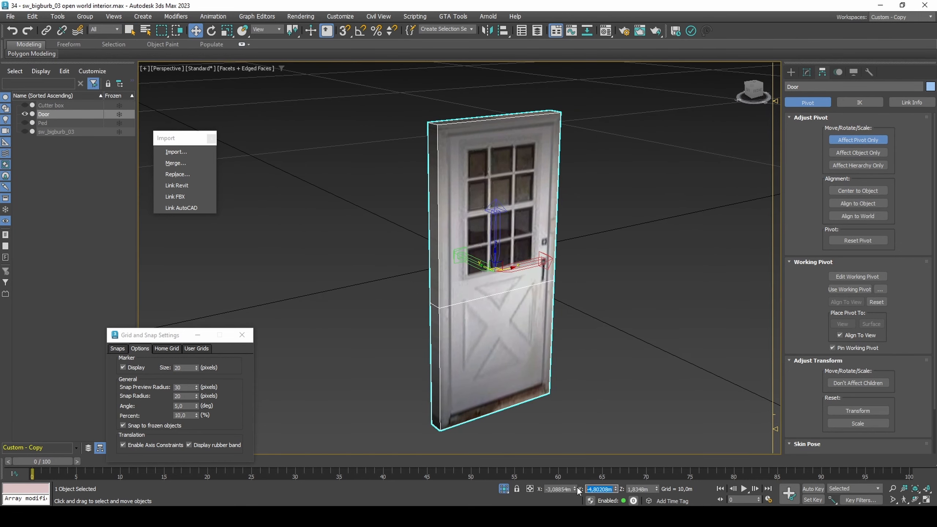
key(Escape)
click(150, 447)
drag(506, 269, 444, 433)
key(s)
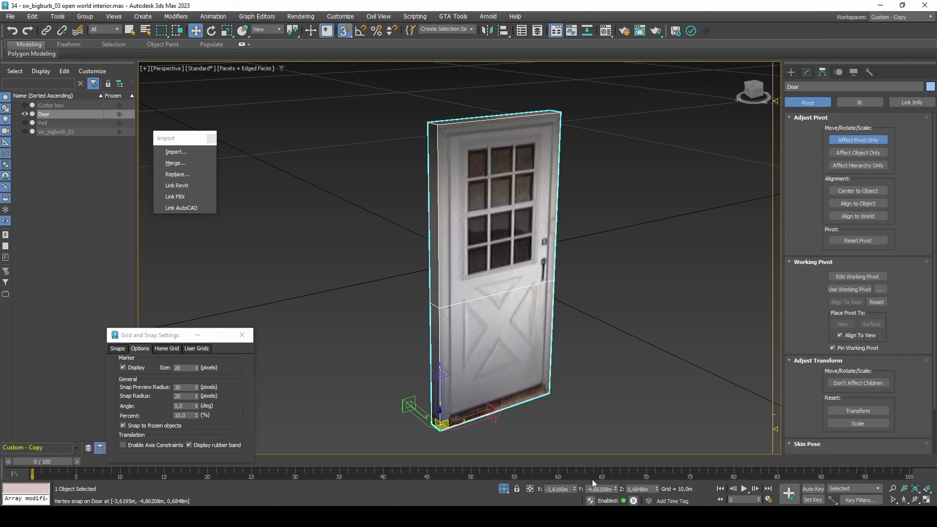
click(611, 489)
key(Return)
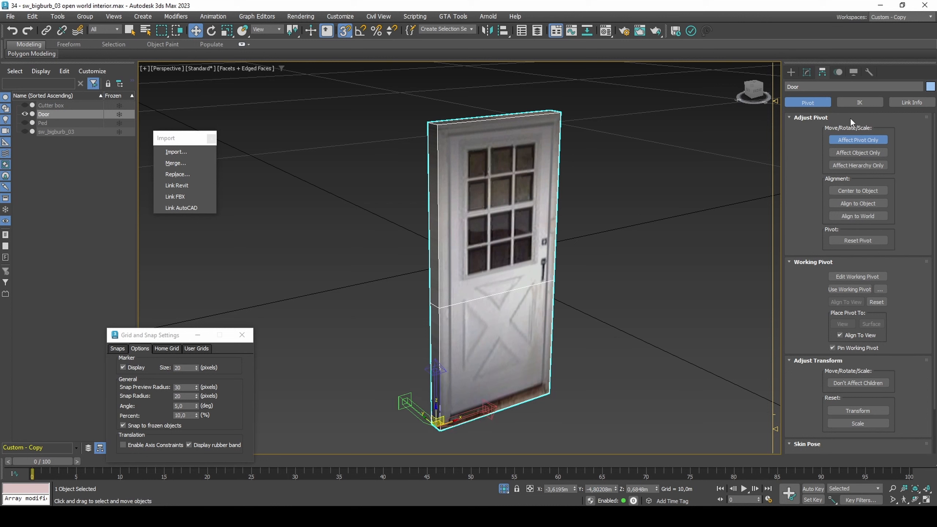
Step: Finish adjusting the Door's pivot and return to normal object editing
click(849, 138)
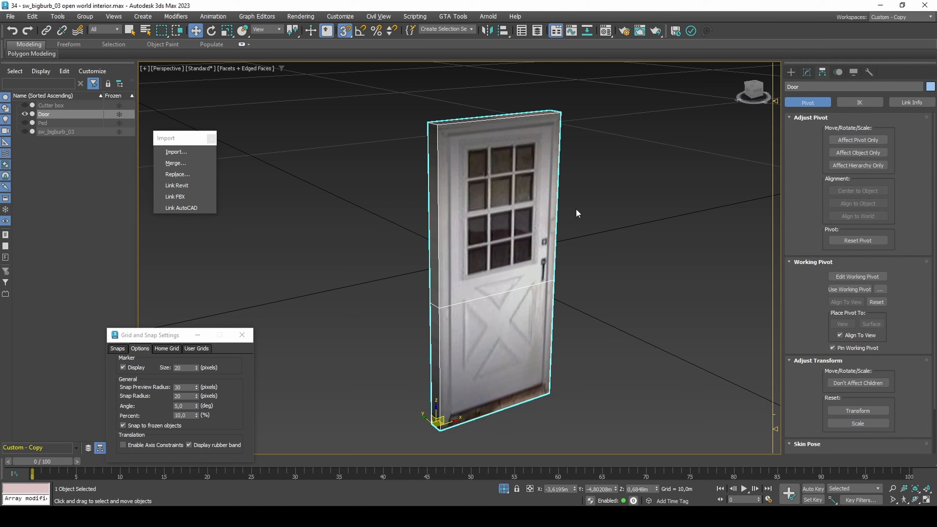
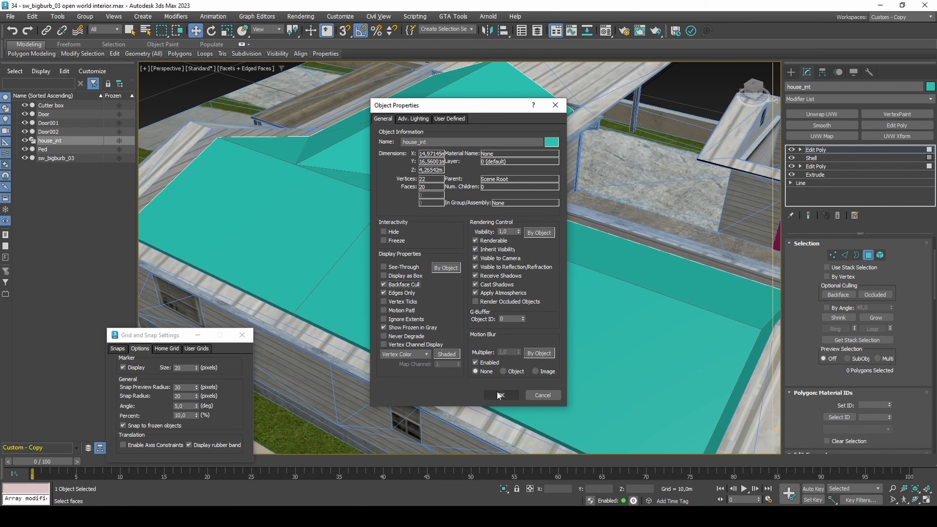
Step: Apply backface culling to house_int and cap its open bottom border to form the floor
click(498, 395)
key(2)
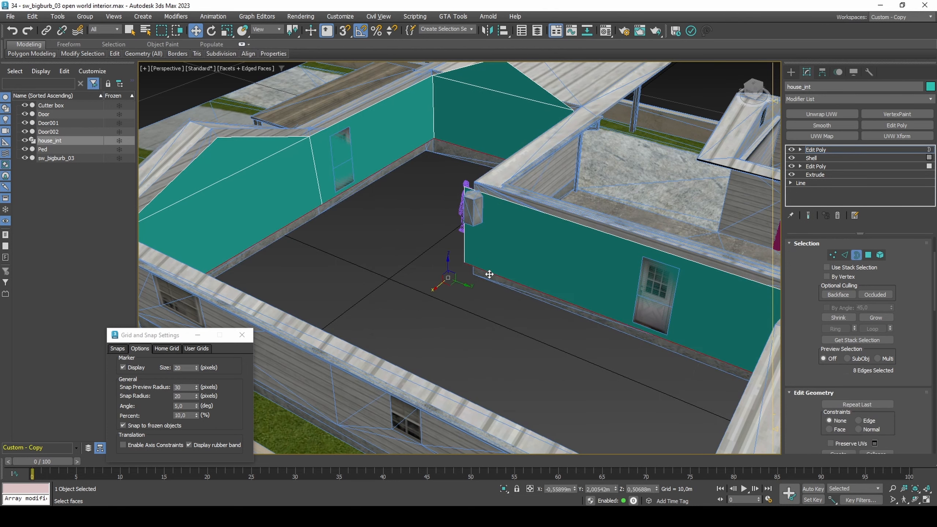
right_click(488, 274)
click(478, 297)
key(s)
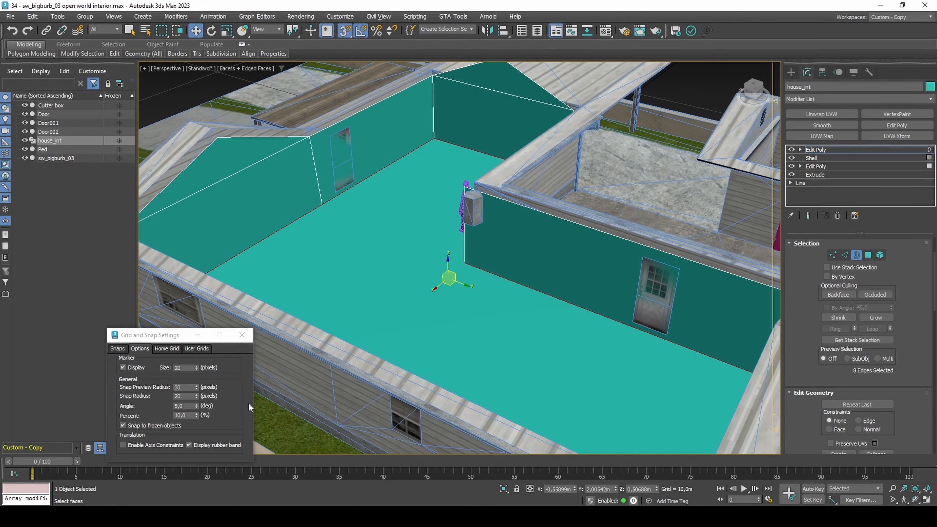
Step: Enable axis constraints for snapping and align house_int's floor border vertically with the lower corner of the back door
click(163, 444)
drag(449, 267, 340, 196)
key(s)
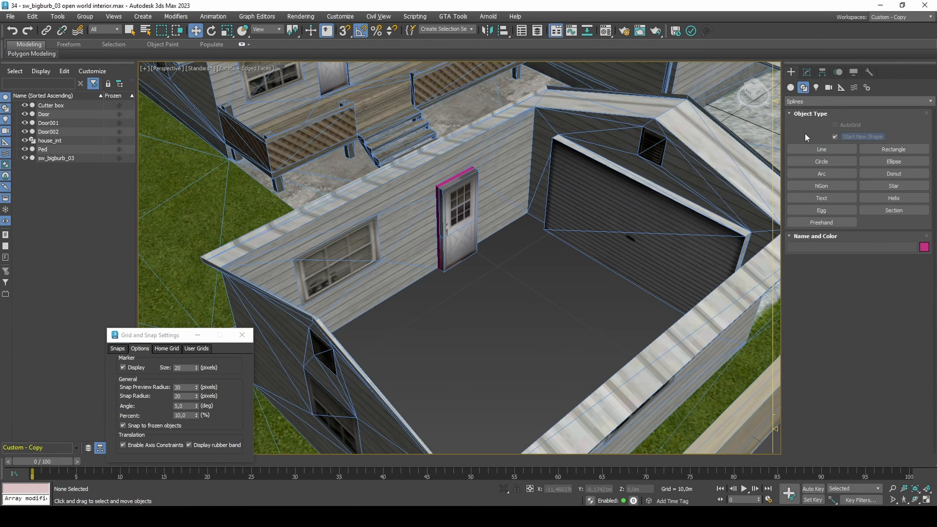
Step: Draw a closed line snapped to the four base corners of the garage walls
click(821, 149)
key(s)
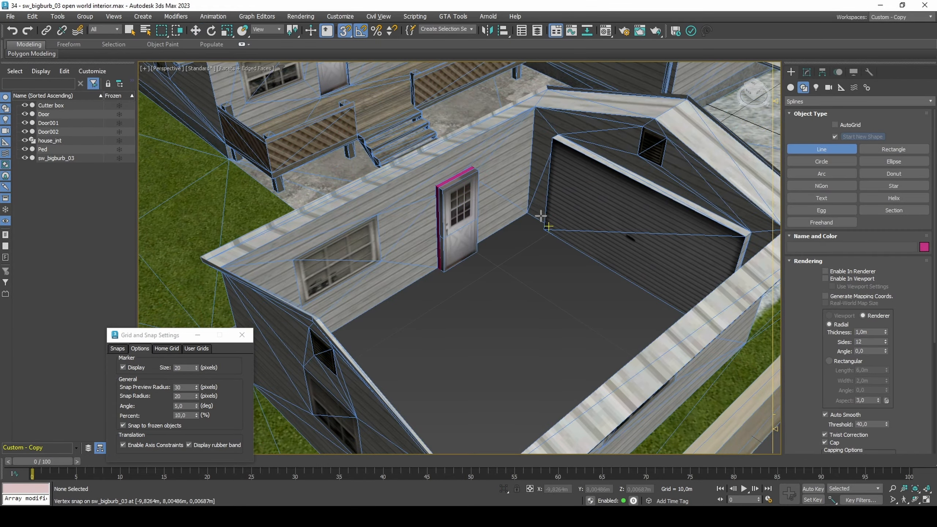
click(531, 214)
alt+middle_drag(564, 205, 590, 255)
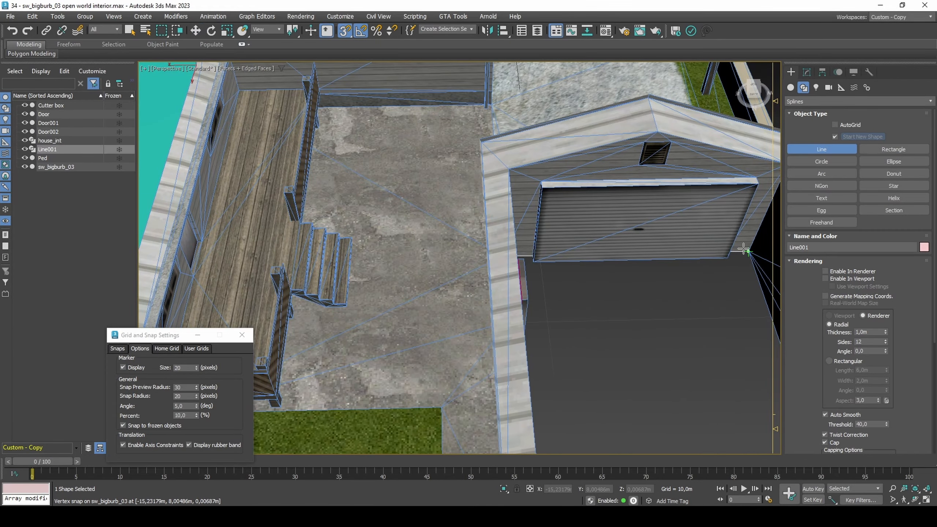
mouse_move(717, 252)
alt+middle_down()
mouse_move(608, 285)
mouse_move(660, 243)
alt+middle_up()
click(399, 396)
click(310, 209)
click(572, 119)
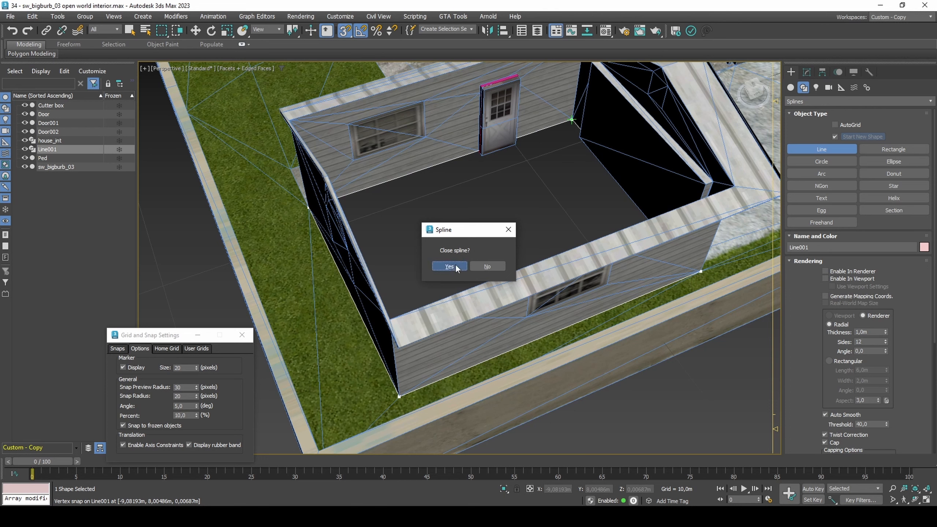
click(456, 265)
key(w)
key(s)
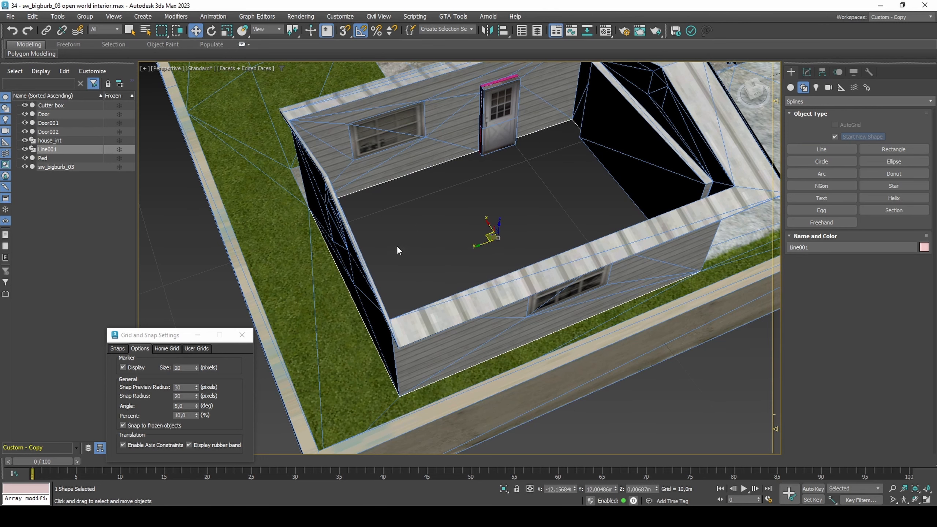
Step: Rename the garage outline as garage_int and extrude it 3,0 m without caps
double_click(56, 147)
text(garage_int)
key(Return)
click(806, 72)
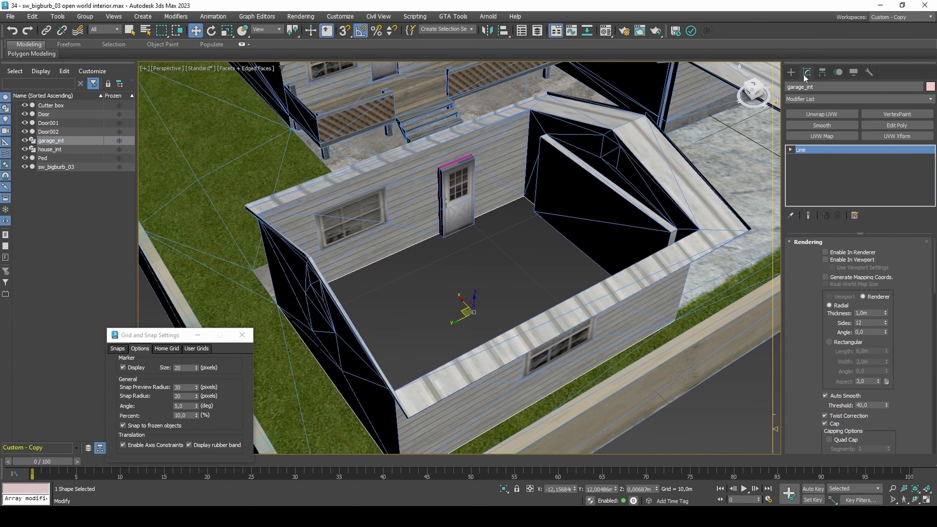
click(815, 99)
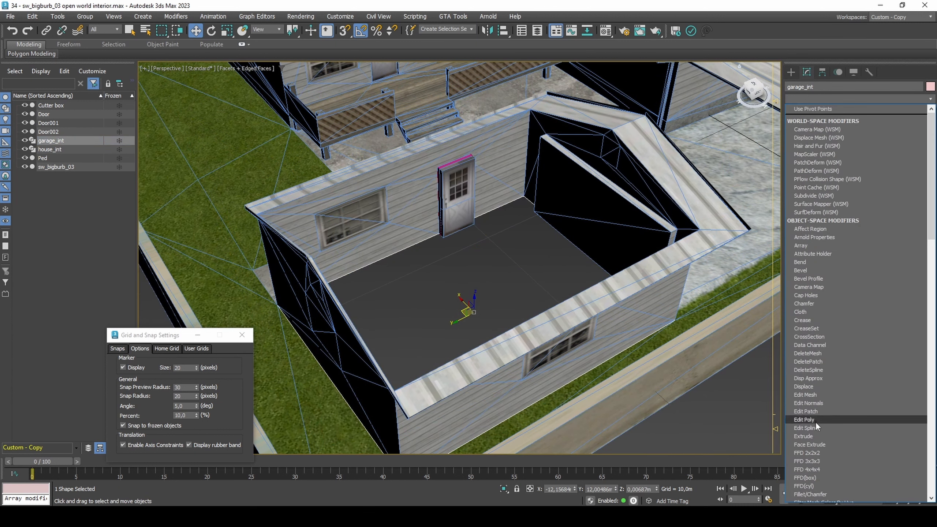
click(812, 435)
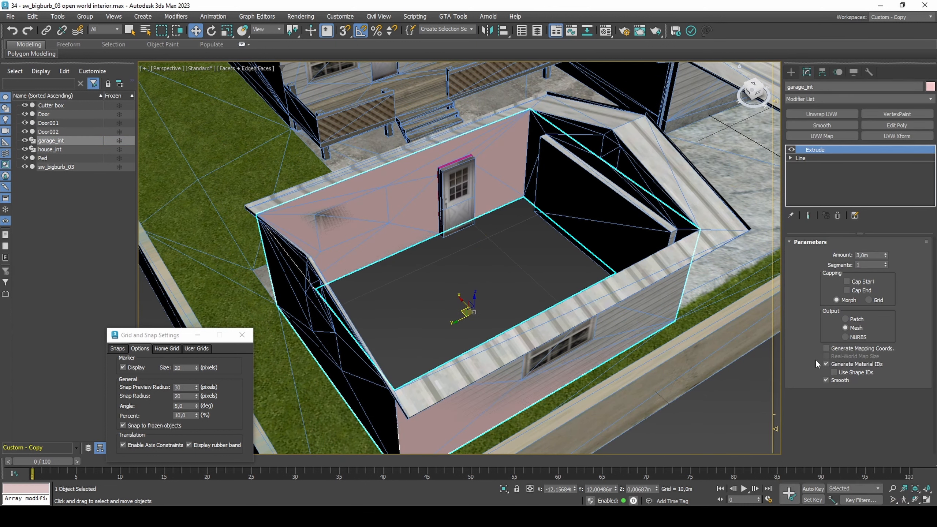
Step: Add an Edit Poly modifier to garage_int and extrude its two gable-end top edges up to the roof peak
click(878, 126)
key(2)
click(606, 166)
alt+middle_drag(606, 166, 441, 245)
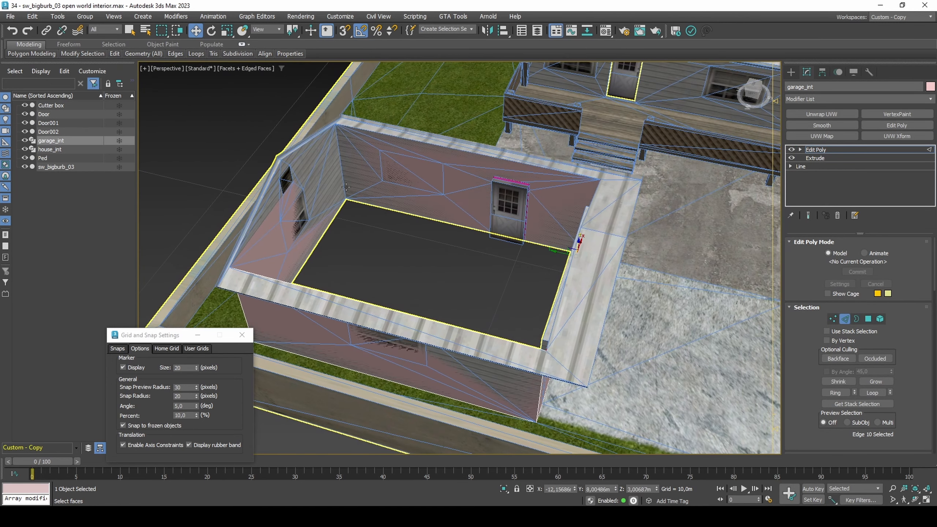
ctrl+click(293, 175)
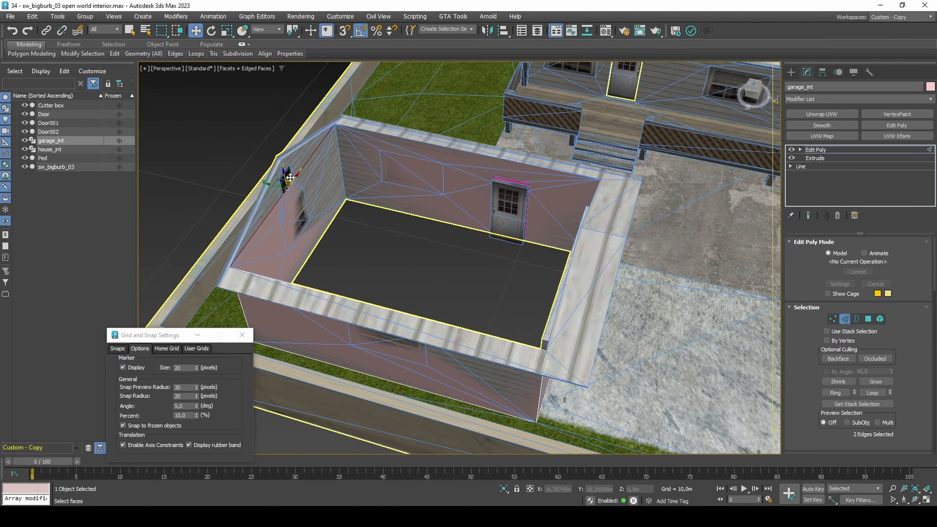
key(s)
shift+drag(285, 177, 281, 160)
key(s)
Step: Bridge the gable edges of garage_int to form its sloped ceiling
alt+middle_drag(284, 177, 354, 155)
scroll(815, 383, down, 10)
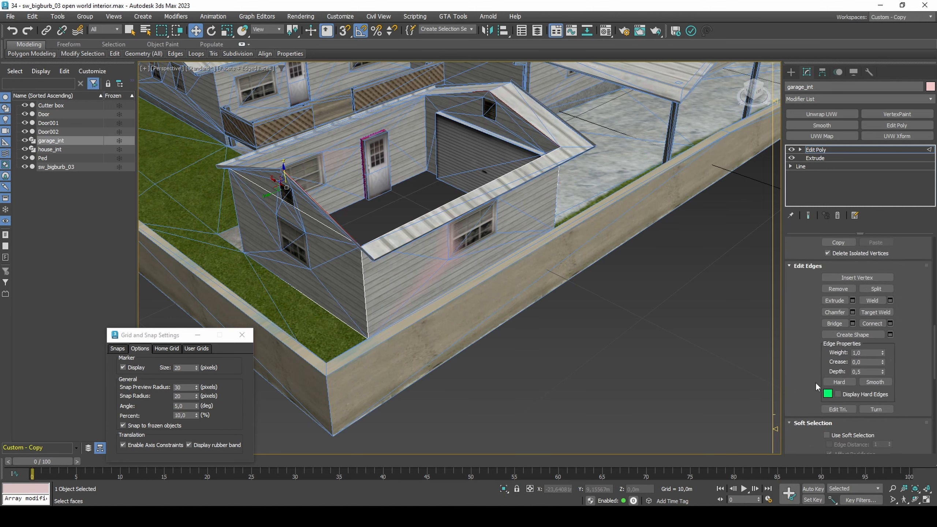
click(831, 325)
Step: Turn on Backface Cull for garage_int and flip all its polygons to face inward
right_click(455, 181)
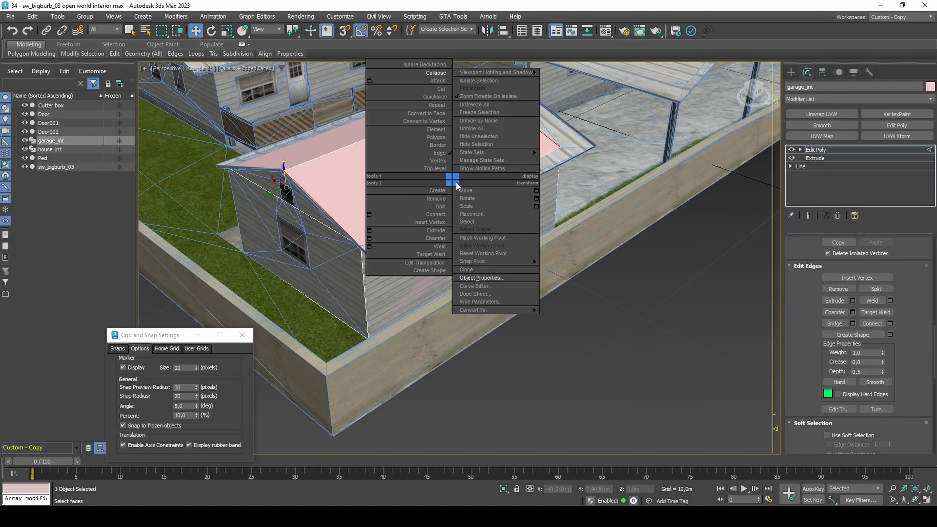
click(492, 275)
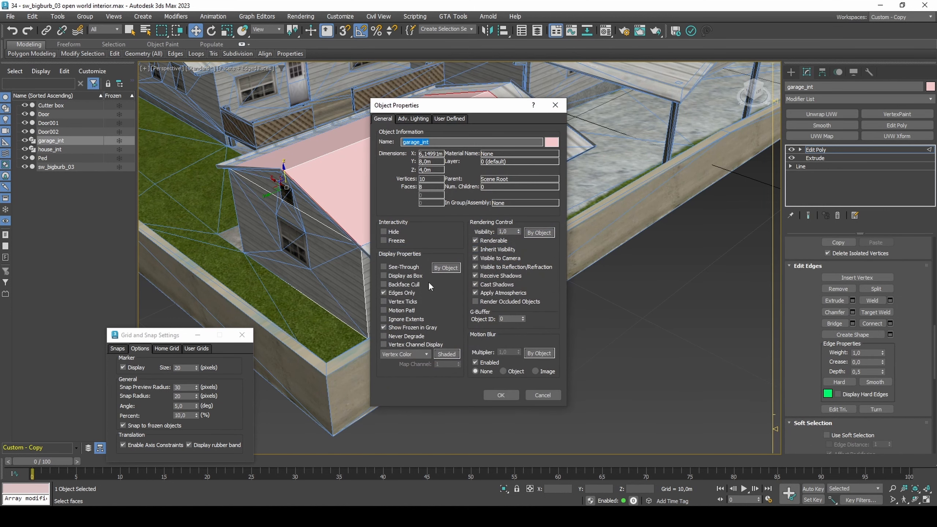
click(410, 284)
click(498, 395)
key(4)
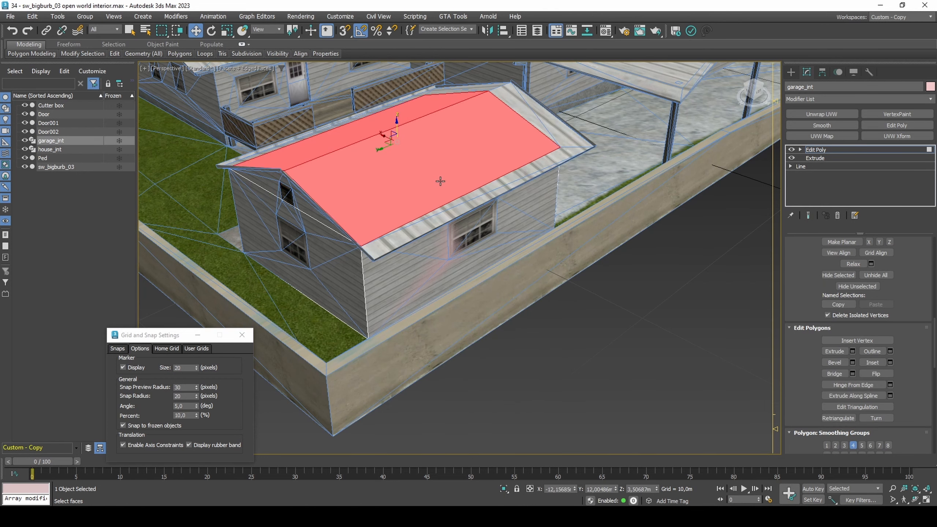
click(878, 372)
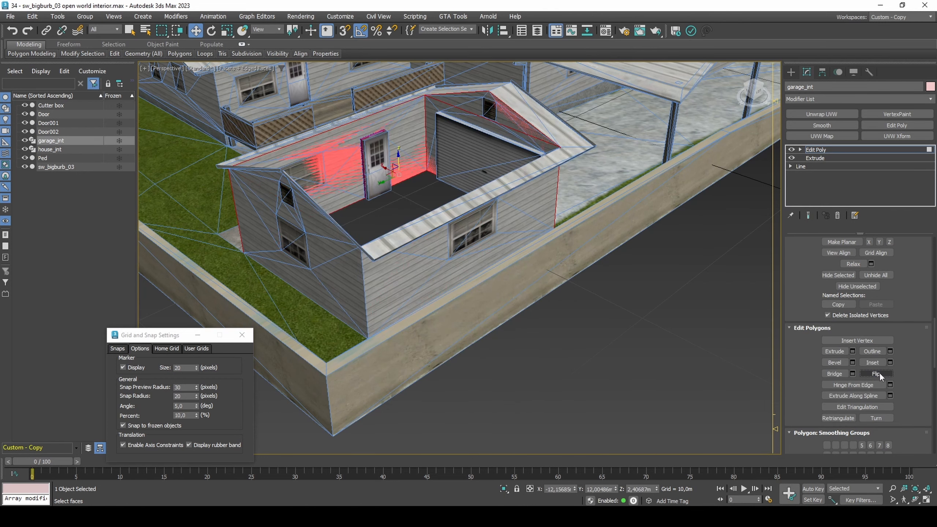
Step: Add a Shell modifier to garage_int with an outer amount of 0,22 m
click(850, 100)
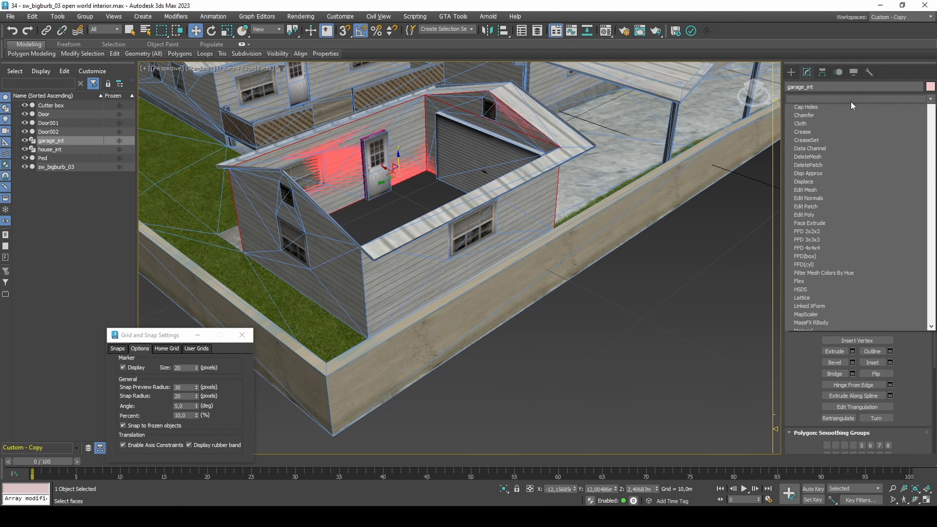
scroll(854, 217, down, 10)
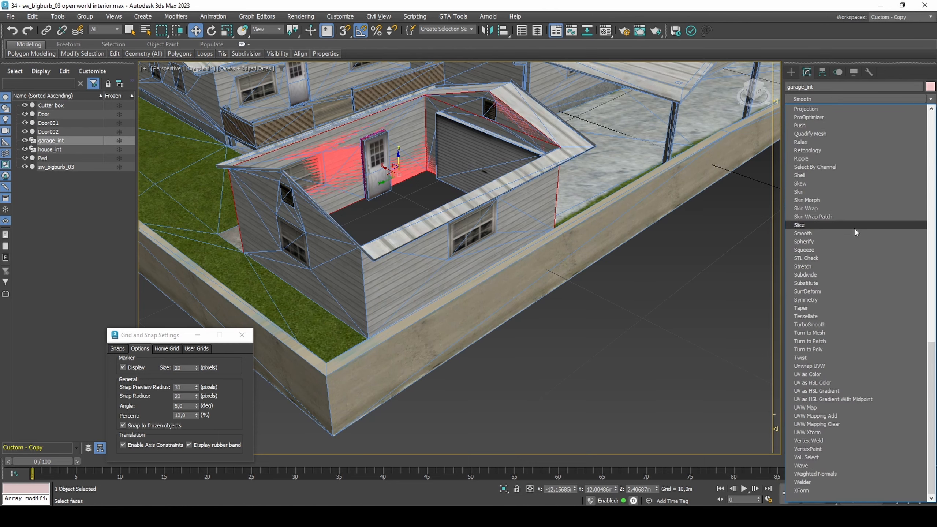
click(838, 175)
scroll(909, 232, up, 3)
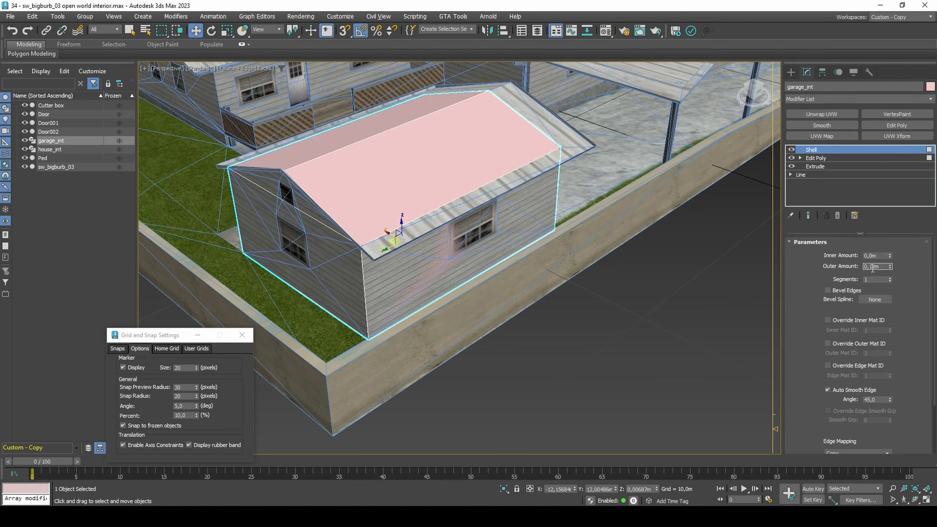
text(2)
key(Return)
alt+middle_drag(423, 236, 469, 180)
scroll(455, 283, up, 3)
scroll(455, 283, up, 1)
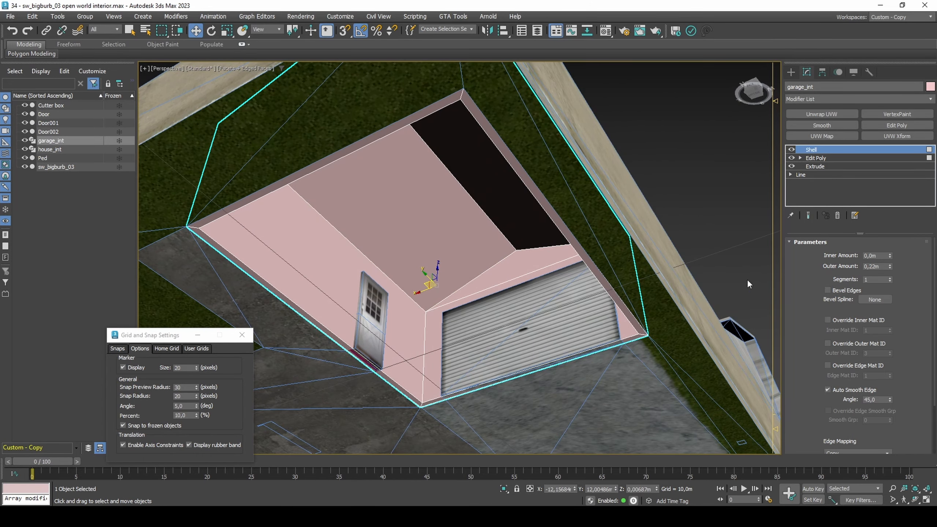
Step: Add an Edit Poly modifier to garage_int and create a box through the garage gate, about 0,91 m by 4,82 m by 2,60 m
scroll(906, 294, down, 3)
click(897, 125)
click(791, 72)
click(821, 137)
click(806, 73)
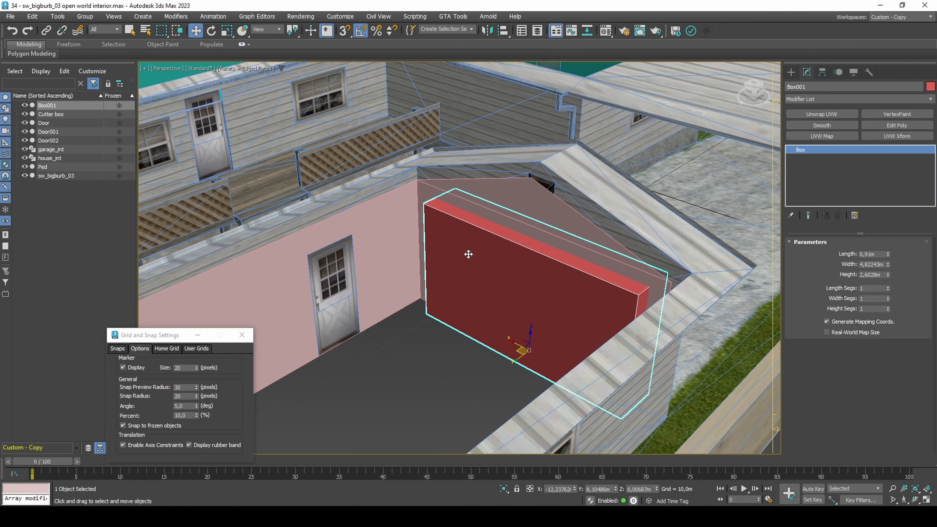
Step: Cut the gate opening in garage_int by subtracting a copy of the box with ProBoolean, and remove the leftover box
click(507, 205)
click(789, 75)
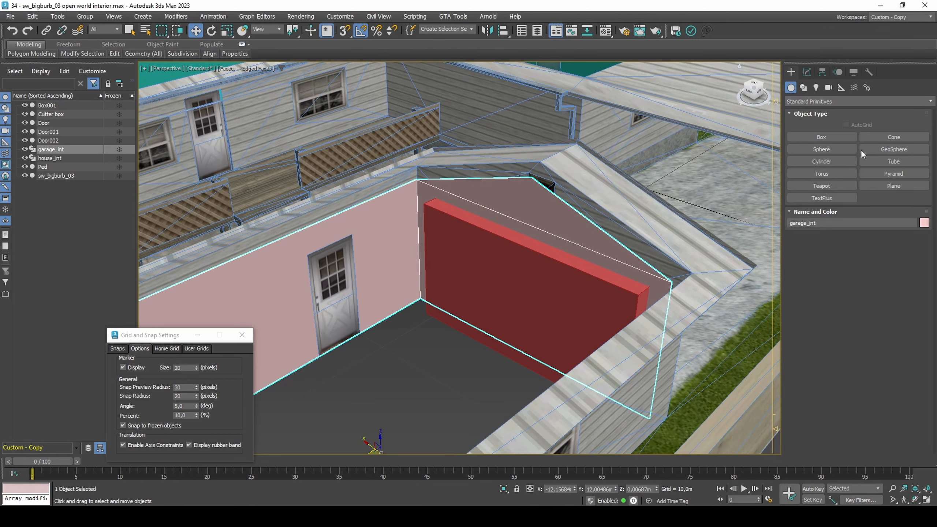
click(843, 99)
click(833, 128)
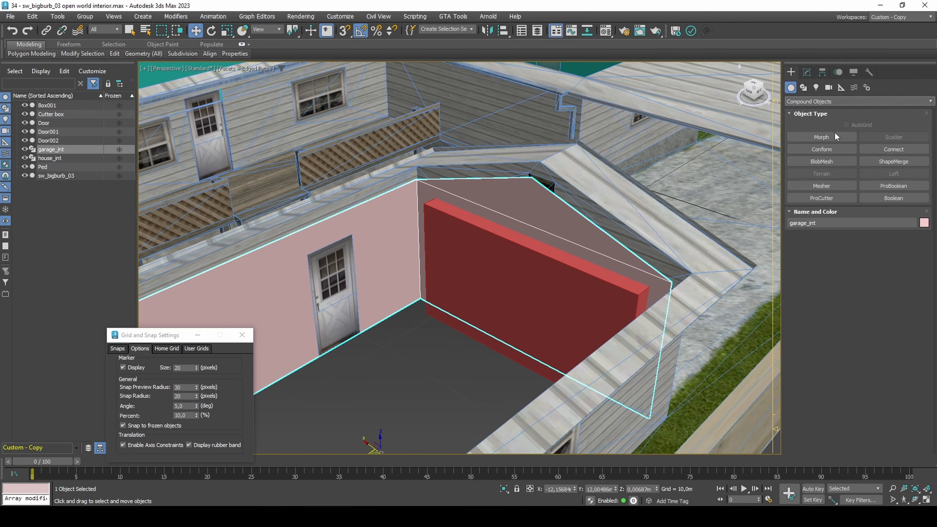
click(874, 182)
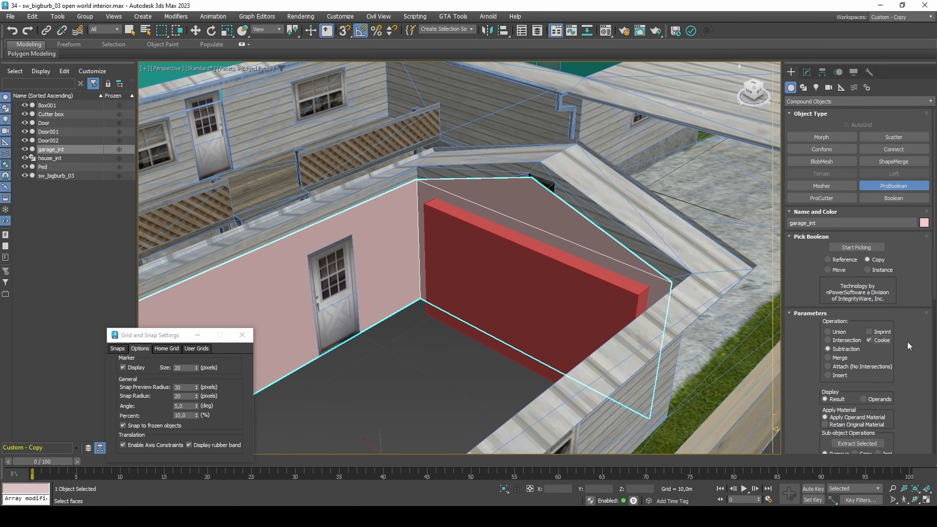
scroll(908, 342, down, 10)
scroll(901, 361, up, 10)
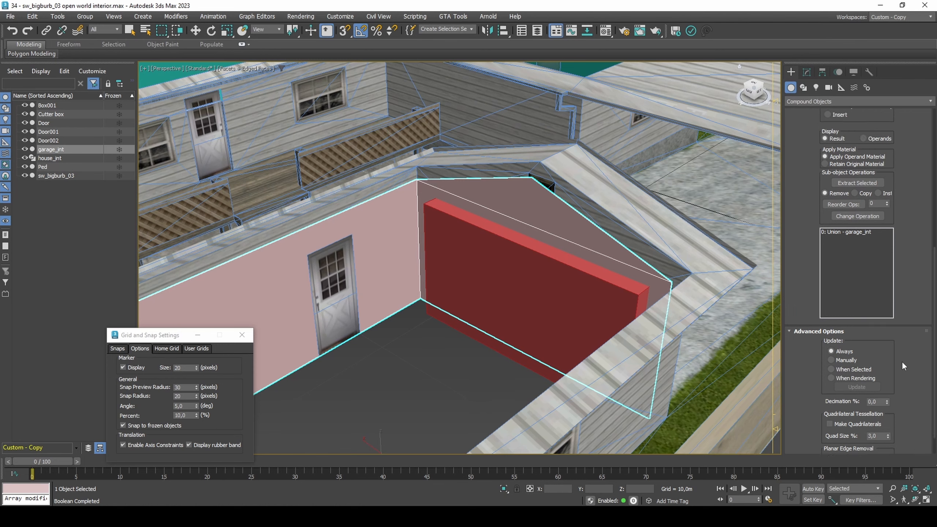
click(869, 249)
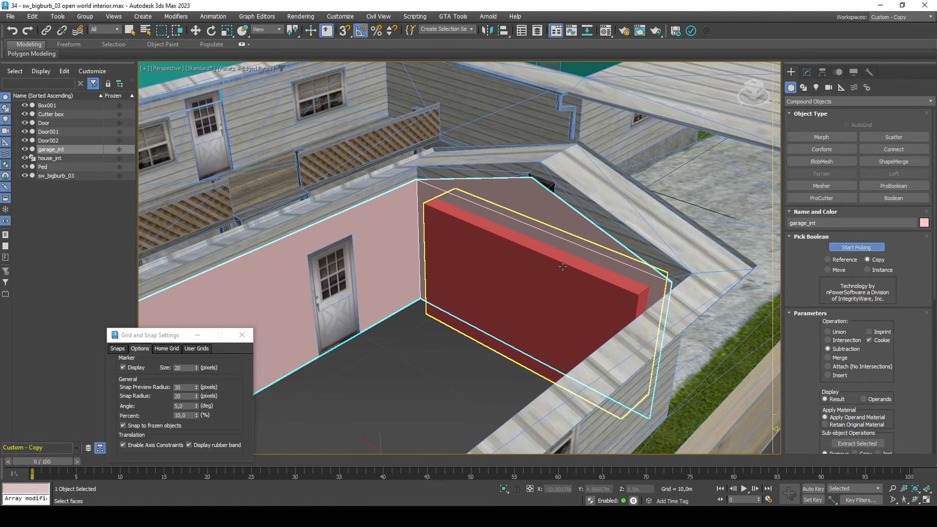
click(550, 272)
key(w)
click(542, 277)
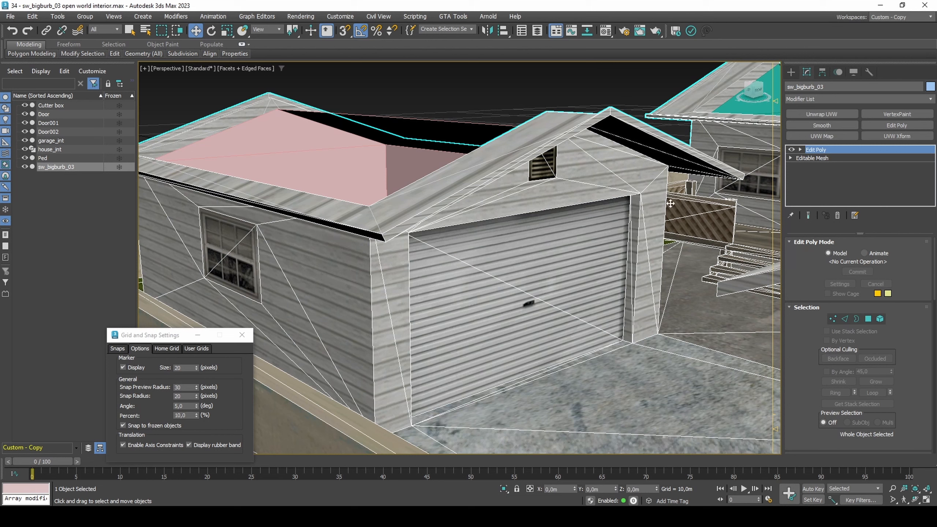
Step: Detach the two garage gate polygons from sw_bigburb_03 as a separate object named garage_gate
key(4)
click(564, 264)
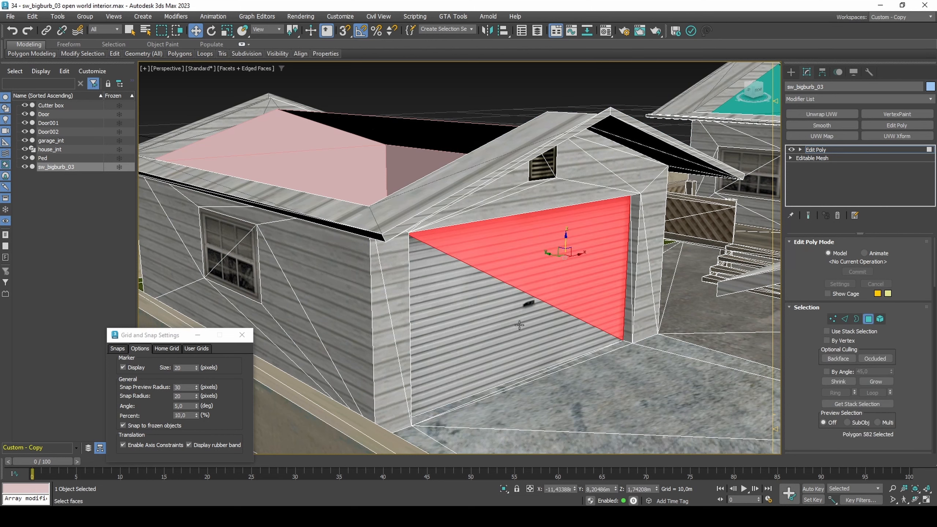
ctrl+click(519, 326)
scroll(914, 339, down, 3)
scroll(914, 338, down, 4)
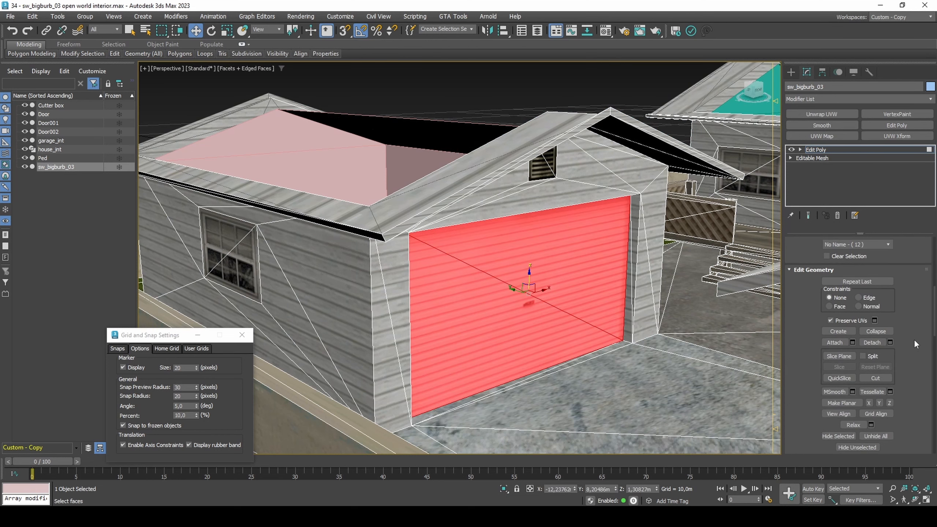
click(889, 341)
text(garage_gate)
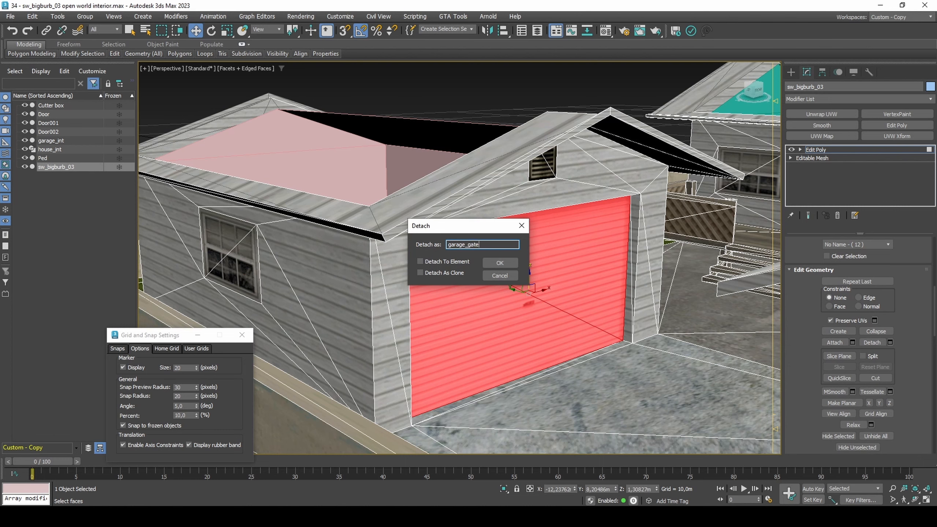
key(Return)
key(4)
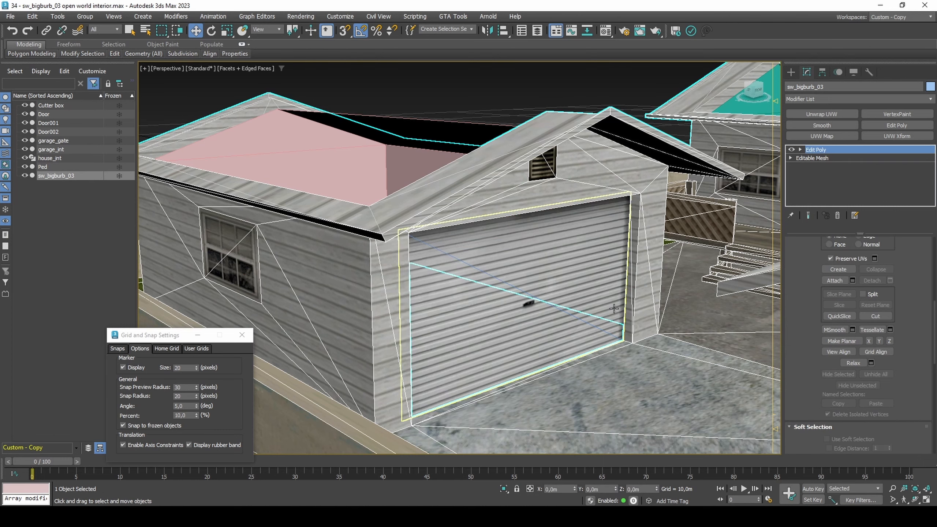
Step: Add a Shell modifier to garage_gate with an outer amount of 0,12 m
click(588, 289)
click(864, 98)
key(s)
key(s)
key(s)
key(s)
key(s)
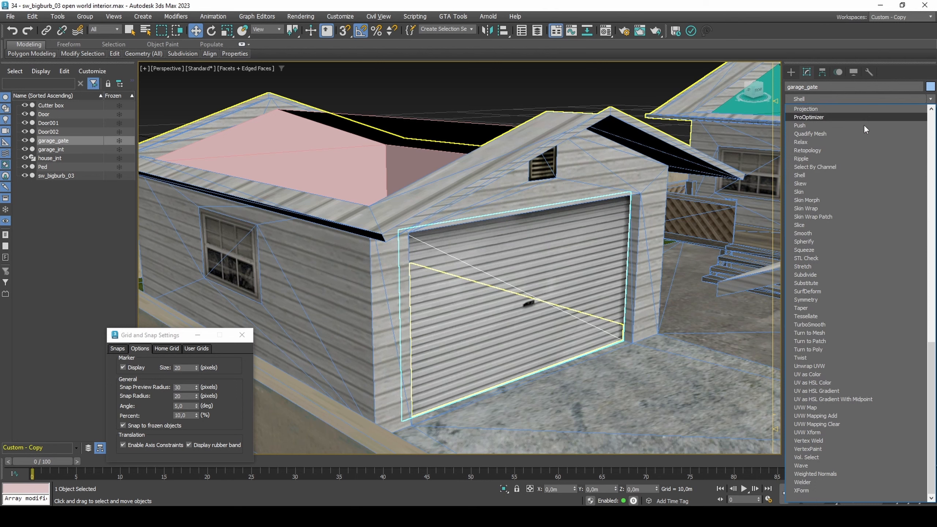
click(827, 174)
scroll(919, 260, up, 3)
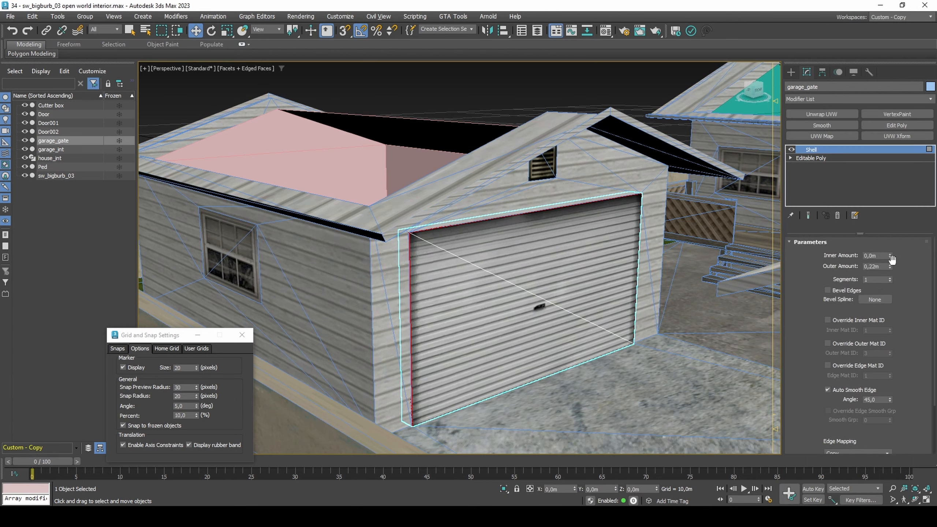
click(872, 267)
text(1)
key(Return)
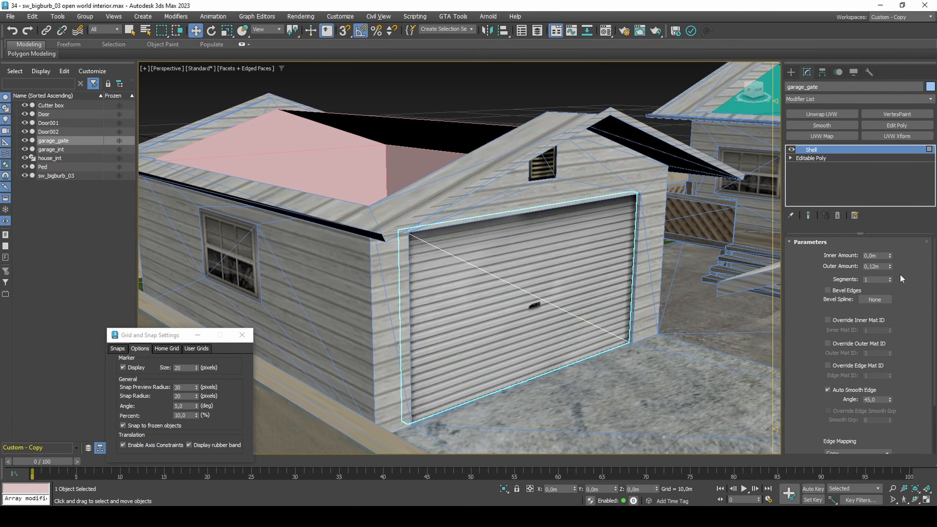
scroll(899, 275, down, 3)
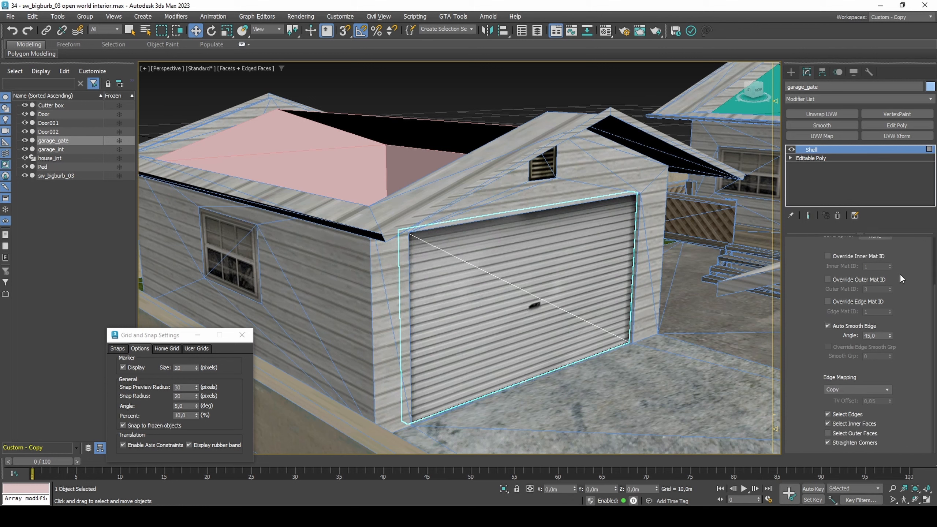
Step: Center the pivot of garage_gate on the object
click(823, 73)
click(845, 140)
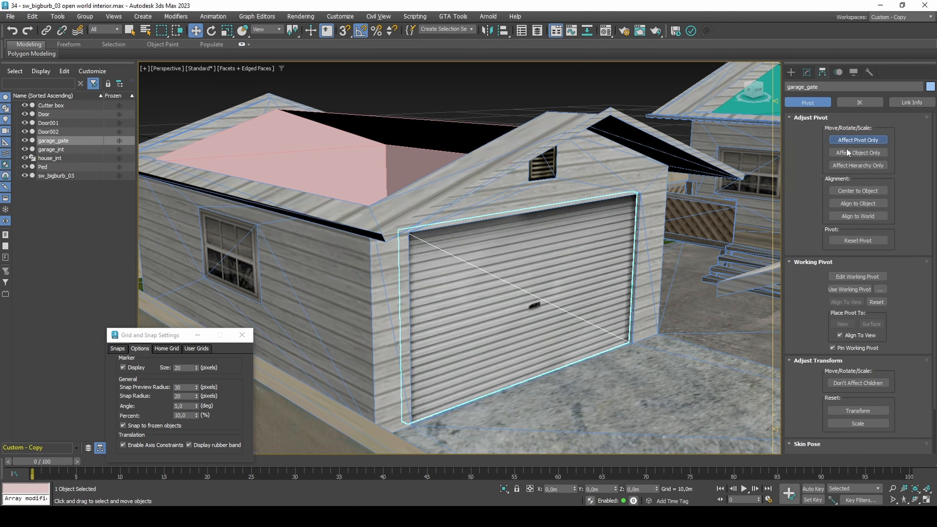
click(842, 141)
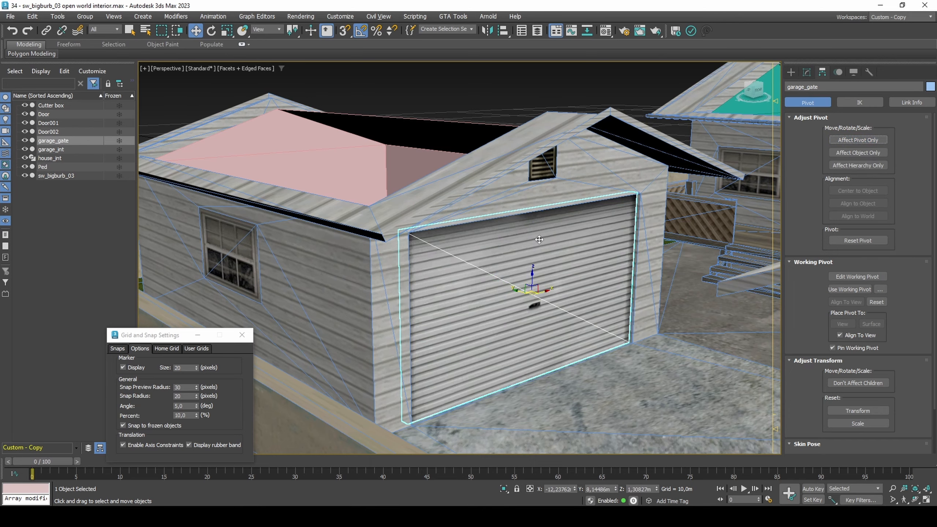
Step: Rotate garage_gate into its open position and raise it under the top of the opening, to about 2,52 m in Z
alt+middle_drag(509, 265, 539, 290)
key(e)
drag(541, 292, 530, 259)
key(w)
drag(538, 307, 540, 167)
mouse_move(540, 167)
alt+middle_down()
mouse_move(579, 200)
mouse_move(531, 182)
alt+middle_up()
scroll(531, 182, up, 3)
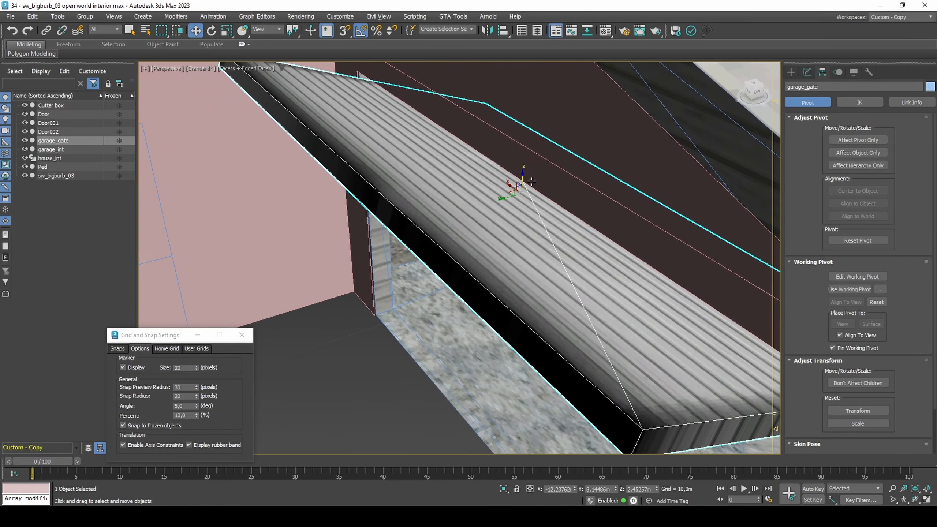
scroll(531, 182, up, 1)
mouse_move(520, 178)
mouse_down()
mouse_move(535, 163)
mouse_move(530, 176)
mouse_up()
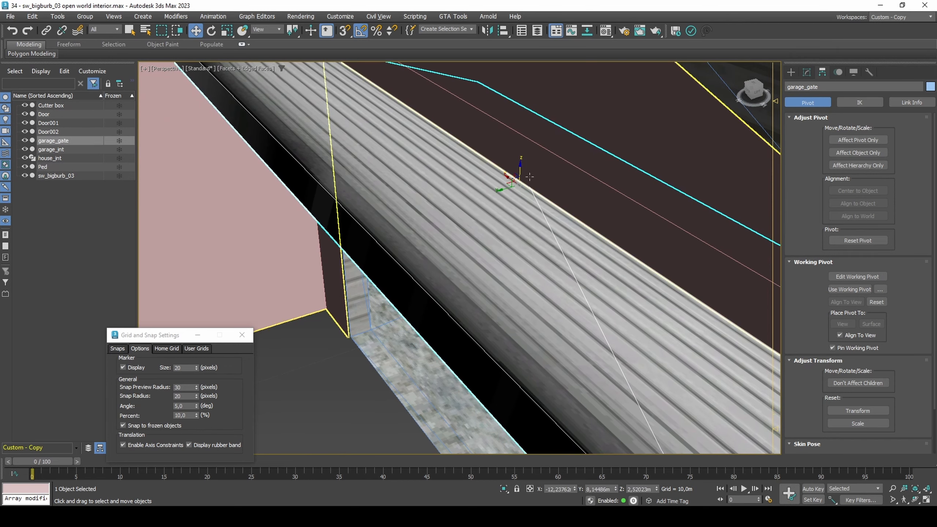
mouse_move(529, 177)
alt+middle_down()
mouse_move(497, 178)
mouse_move(520, 180)
alt+middle_up()
scroll(497, 178, down, 2)
Step: Add an Edit Poly modifier to garage_int and move the front wall polygons around the gate opening to meet the exterior gate frame
click(552, 147)
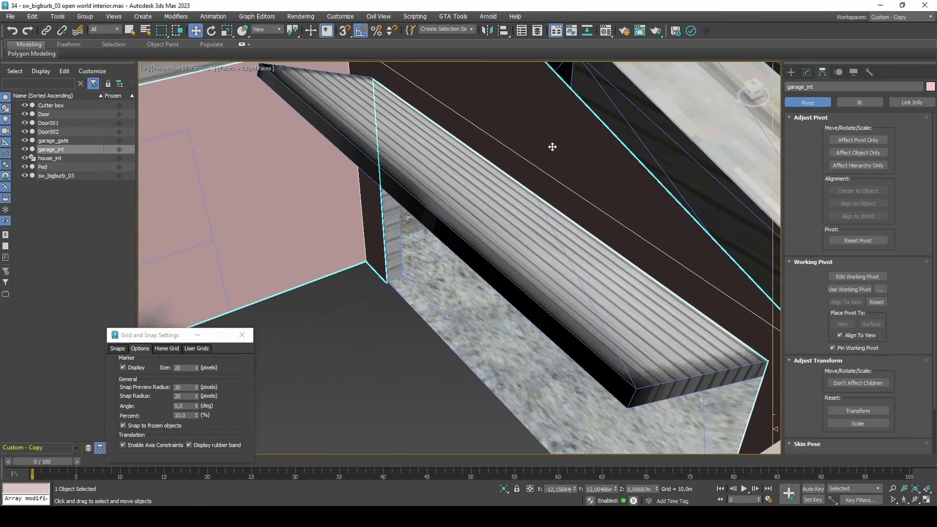
click(807, 72)
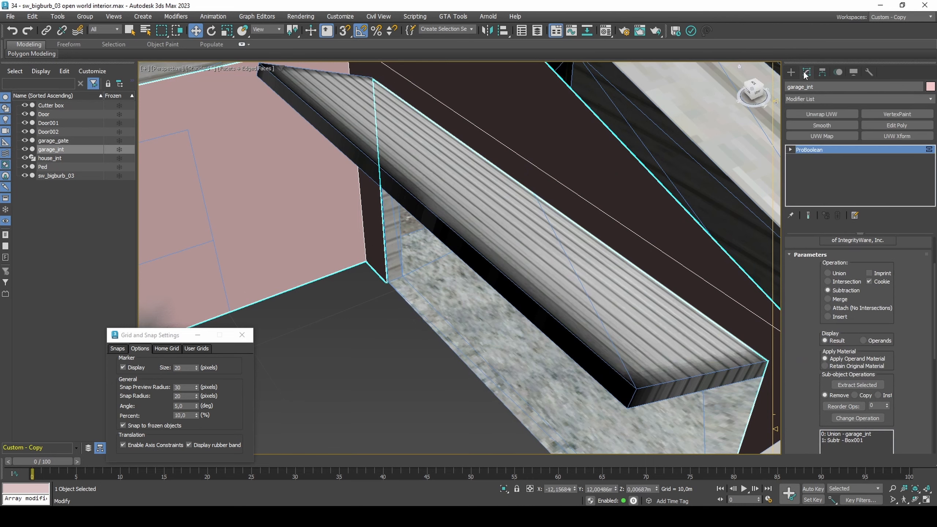
click(876, 127)
key(4)
click(581, 165)
ctrl+click(557, 190)
alt+middle_drag(556, 191, 574, 184)
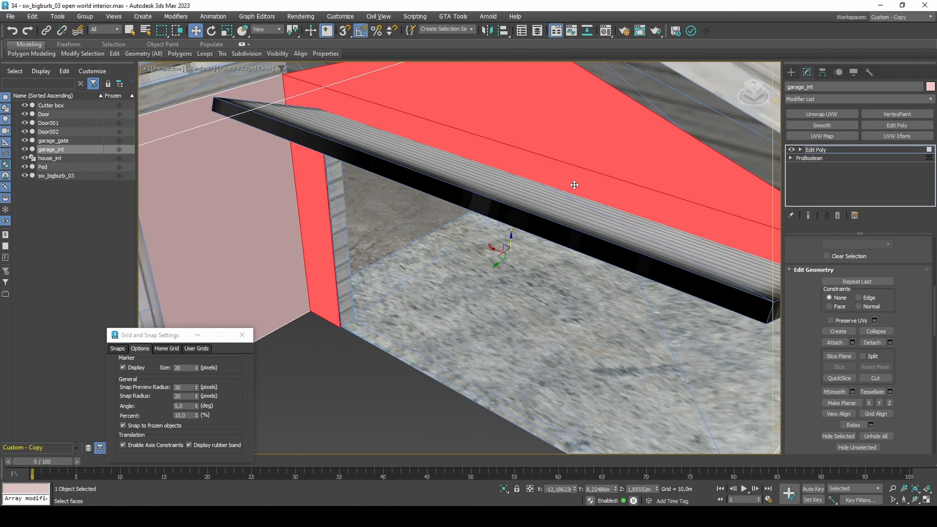
key(s)
drag(509, 256, 335, 331)
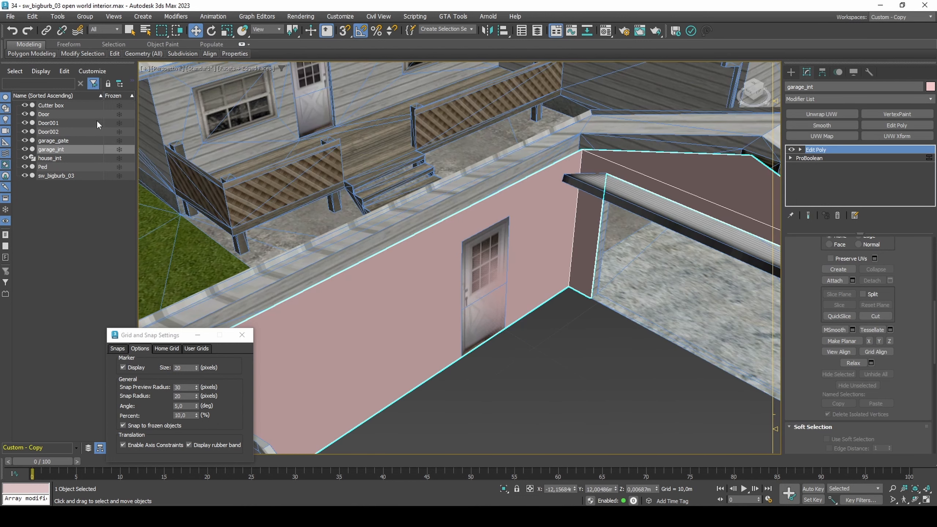
Step: Move the Cutter box about 0,17 m in the negative X direction so it passes through the garage_int wall at the side door
click(83, 105)
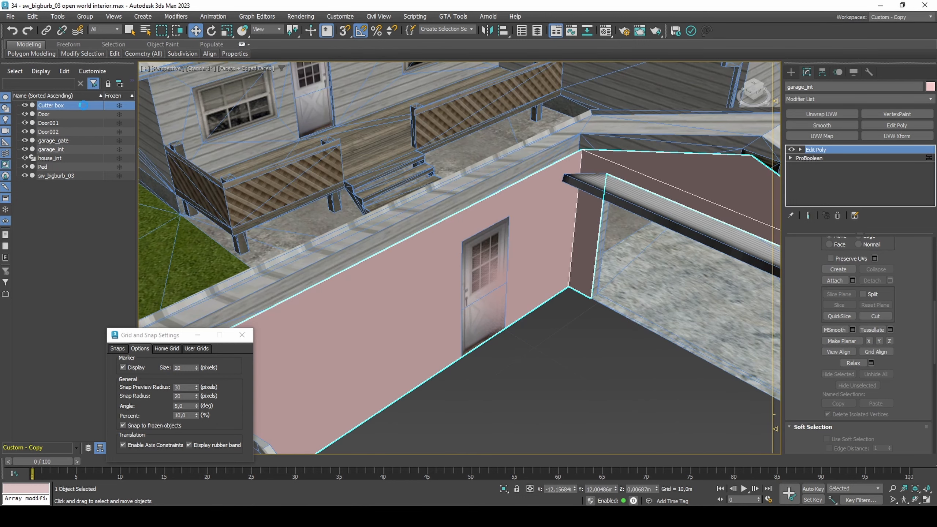
key(z)
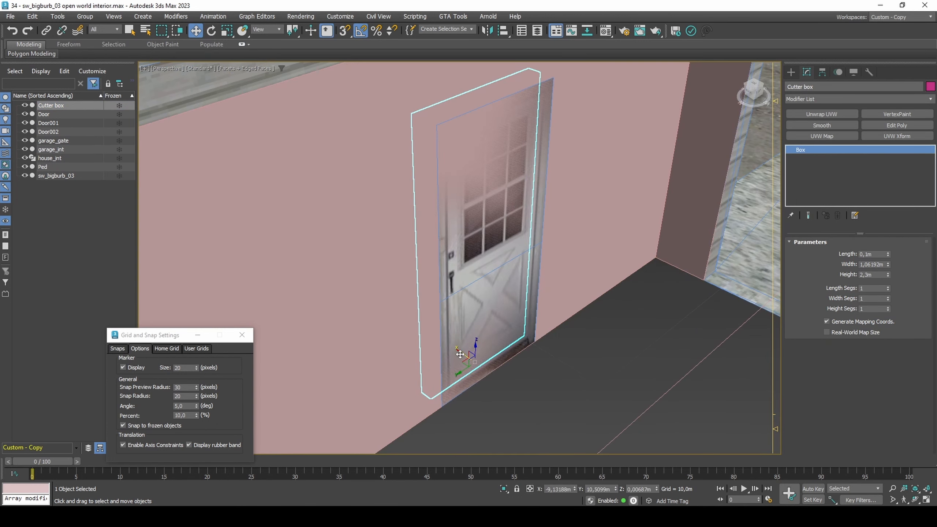
drag(459, 355, 476, 364)
key(alt+x)
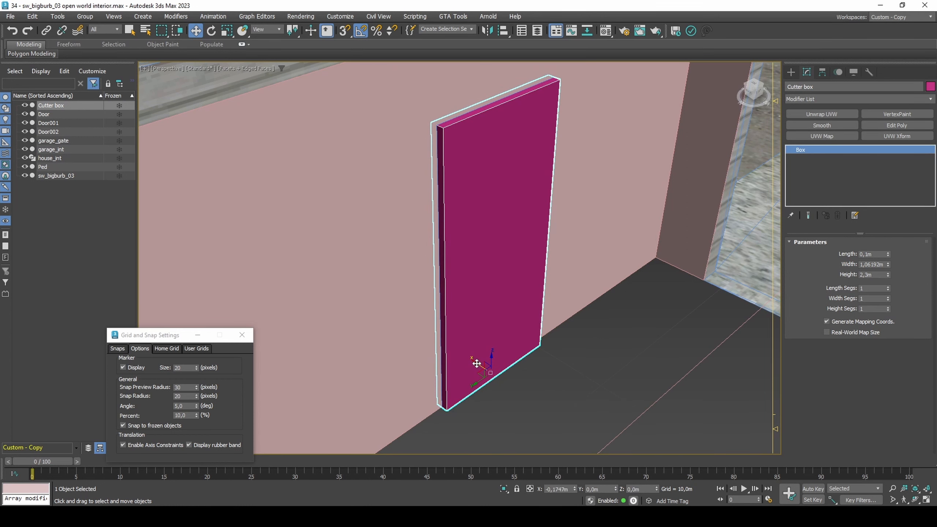
alt+middle_drag(477, 360, 487, 354)
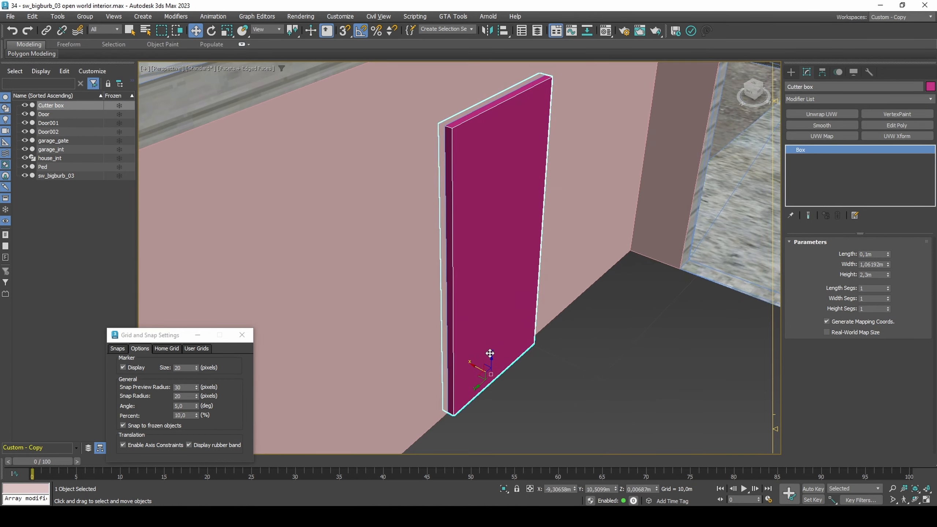
Step: Cut the side door opening in garage_int by subtracting a copy of the Cutter box with ProBoolean
click(560, 267)
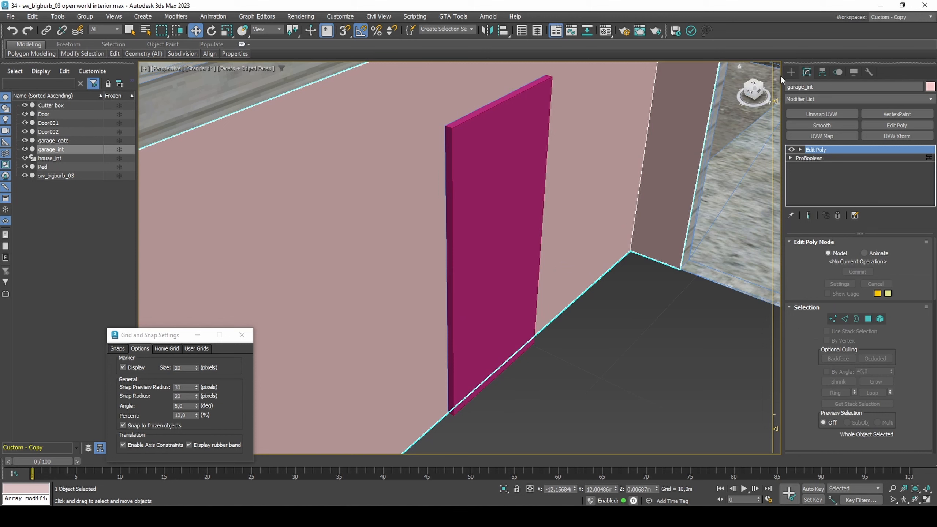
click(790, 72)
click(882, 187)
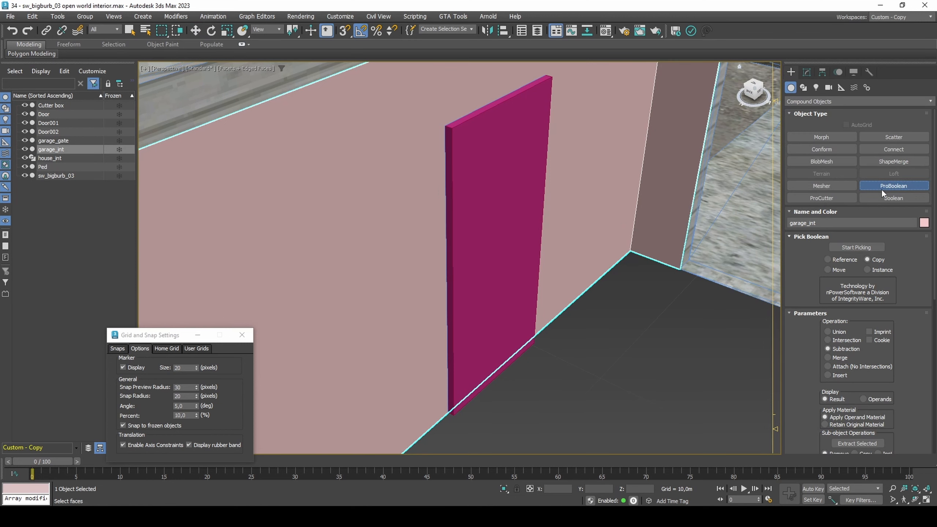
scroll(905, 337, down, 8)
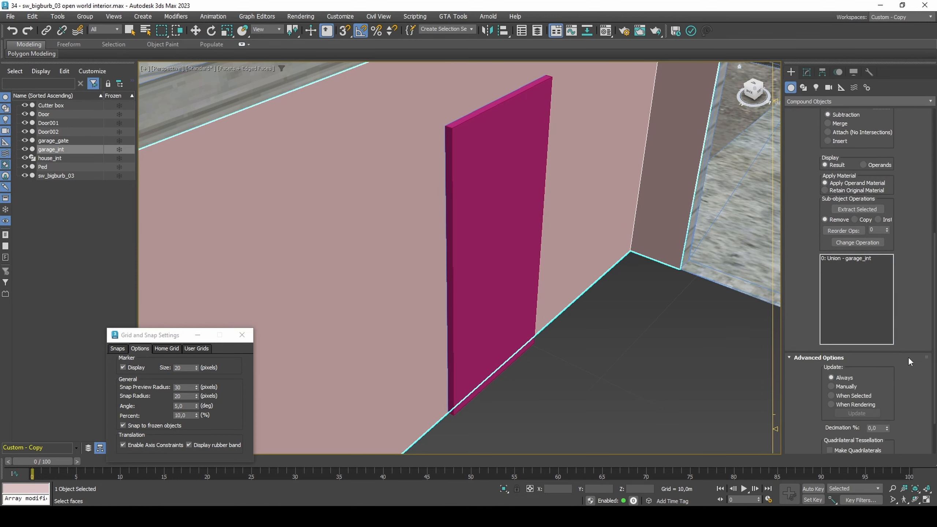
scroll(901, 369, up, 8)
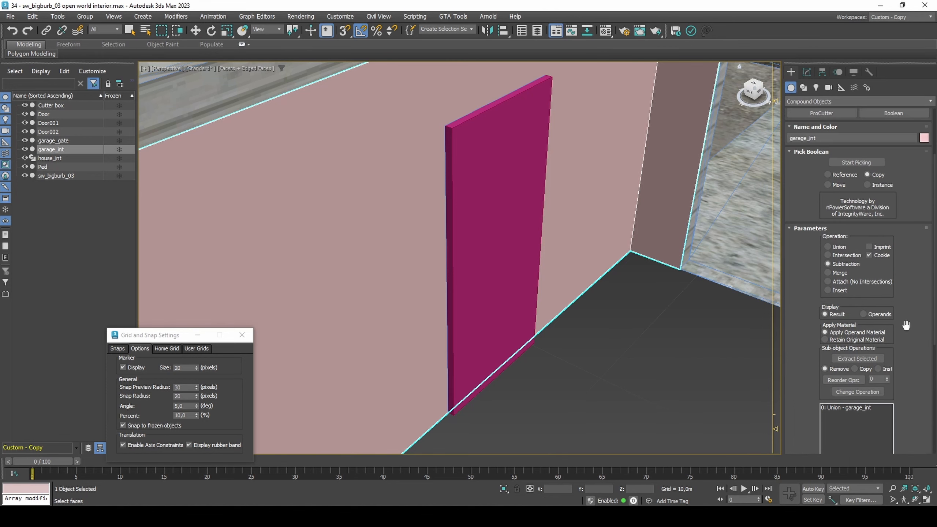
click(872, 248)
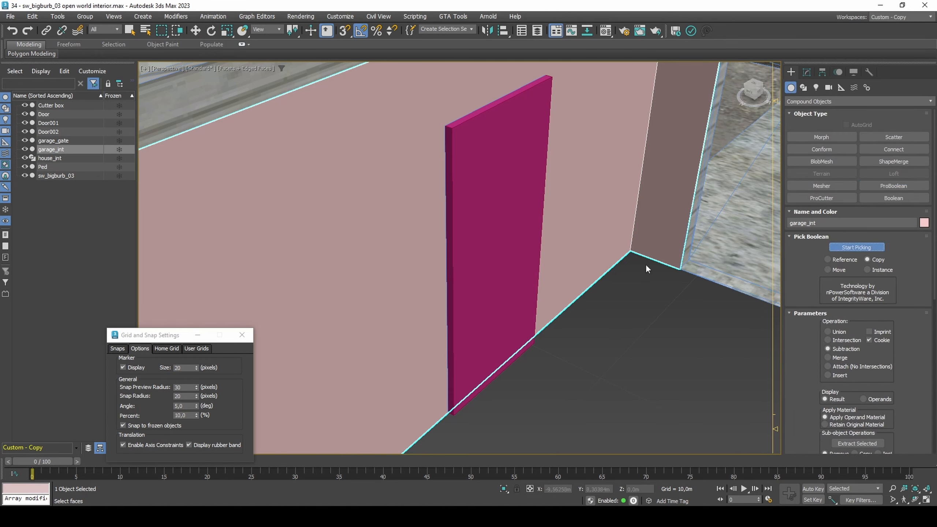
click(502, 278)
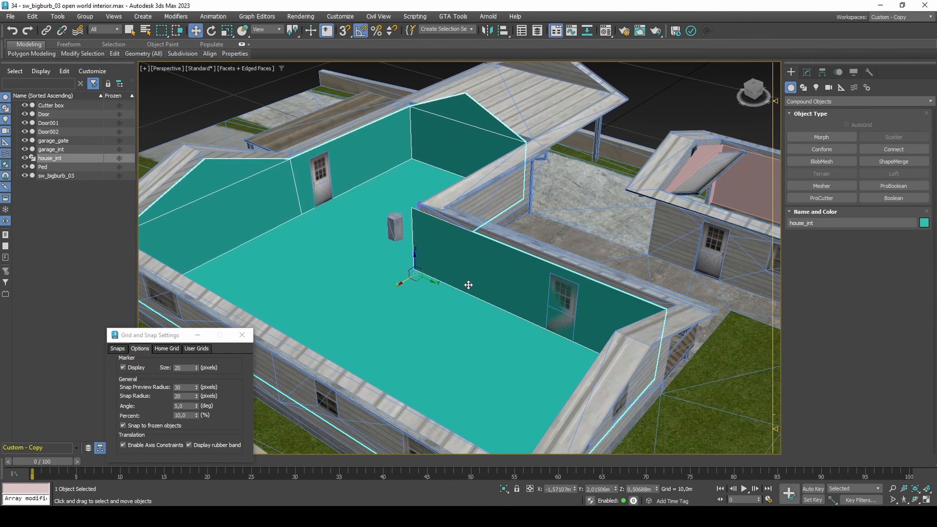
Step: Move the Cutter box to the house door facing the garage and vertex-snap its lower corner to the door, with axis constraints disabled
click(95, 107)
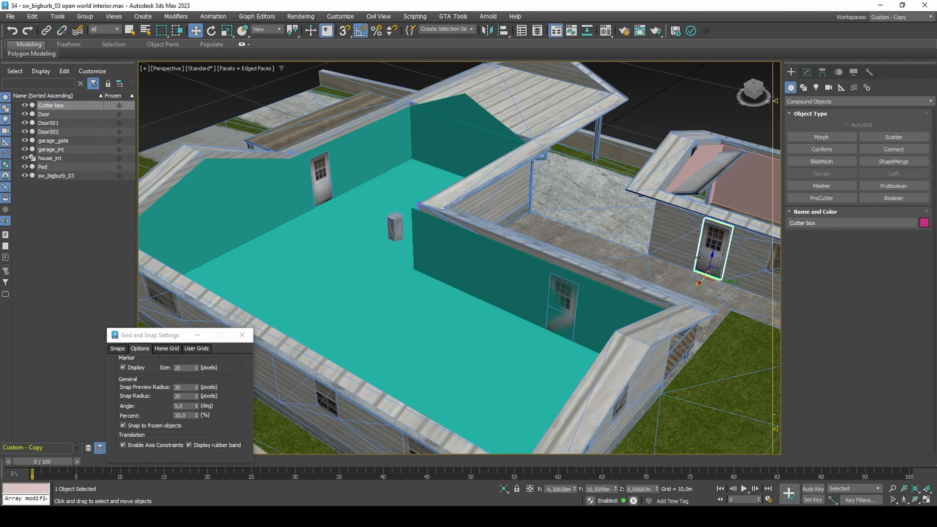
drag(714, 281, 560, 348)
scroll(559, 348, up, 10)
scroll(559, 348, up, 2)
key(F3)
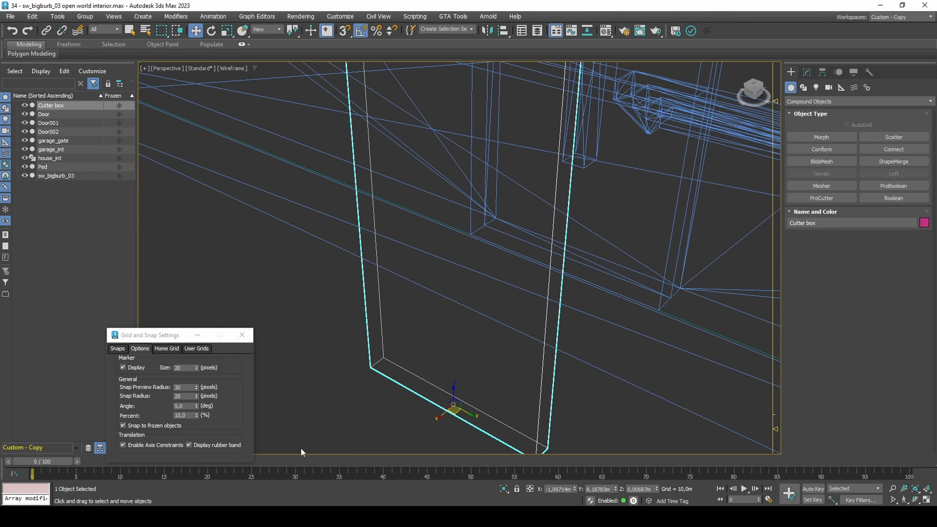
click(177, 444)
middle_drag(521, 431, 507, 393)
key(s)
drag(520, 427, 613, 324)
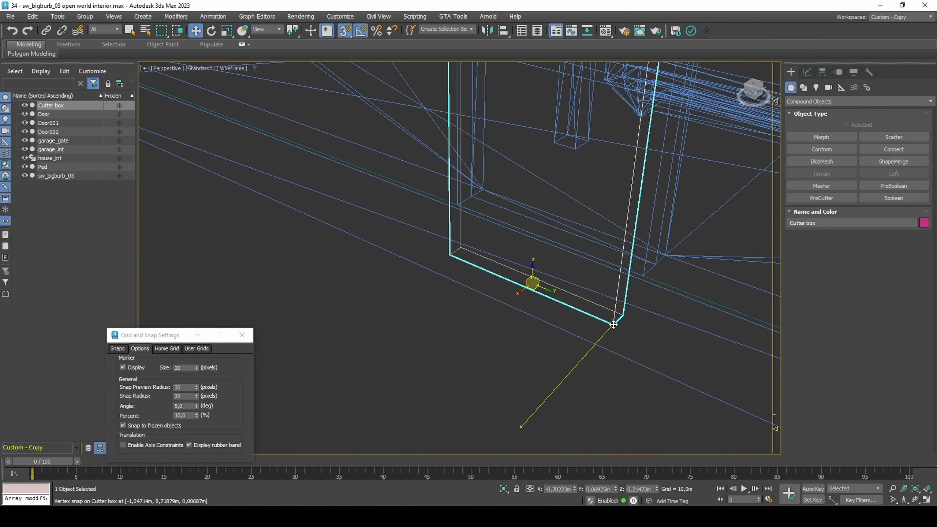
Step: Shift the Cutter box along X so it passes through the house_int wall at the door facing the garage
key(F3)
alt+middle_drag(609, 308, 597, 300)
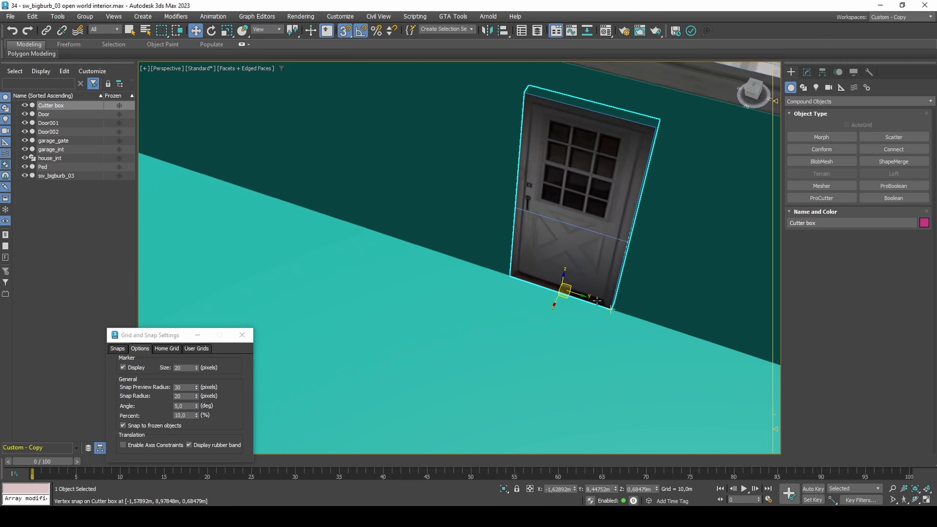
key(s)
drag(558, 302, 555, 308)
alt+middle_drag(555, 308, 569, 267)
Step: Cut the door opening in house_int by subtracting a copy of the Cutter box with ProBoolean, using Cookie and Remove Only Invisible
click(653, 233)
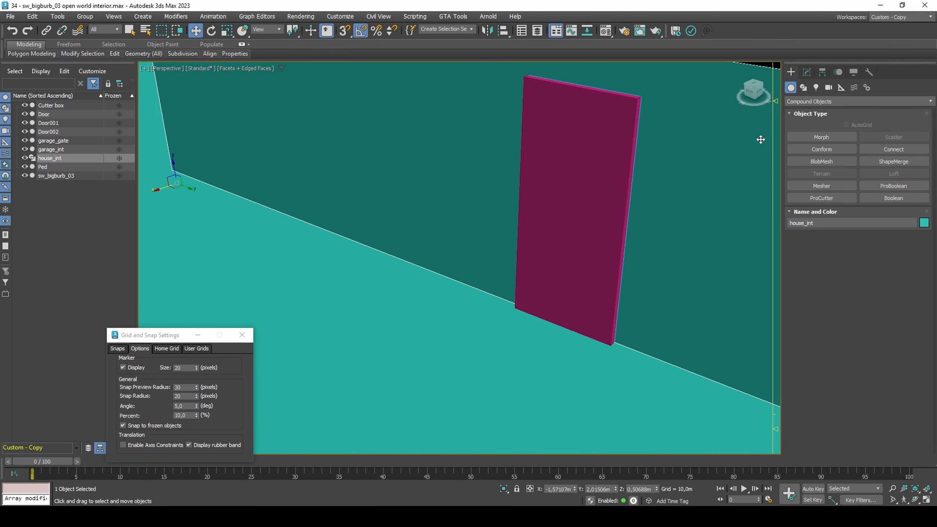
click(806, 72)
click(791, 73)
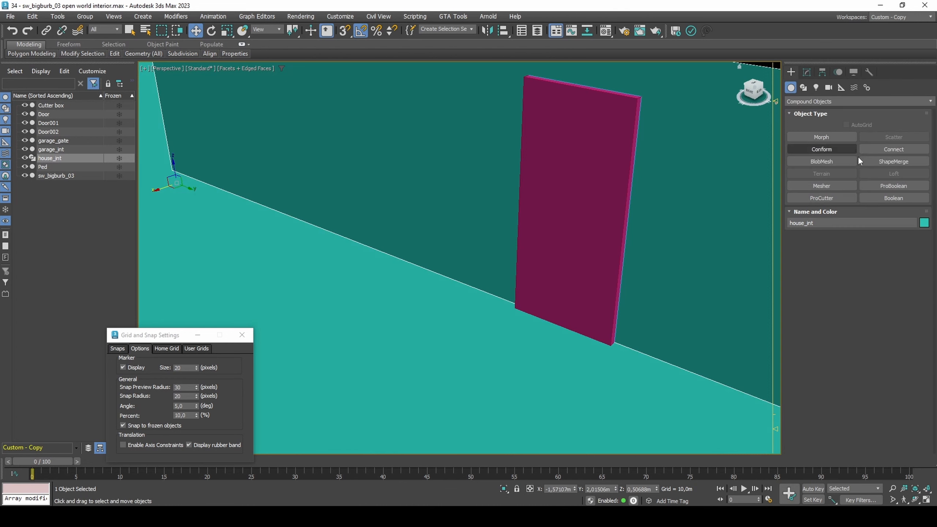
click(871, 184)
click(885, 340)
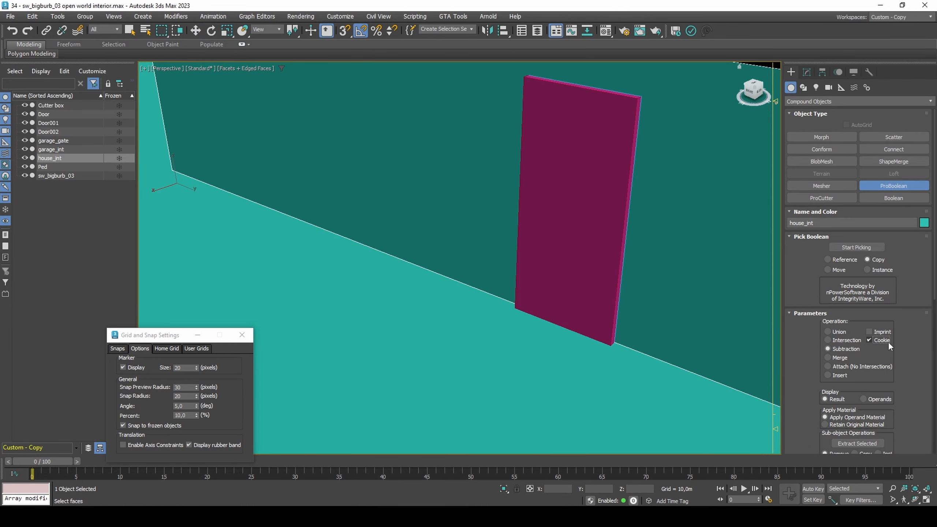
scroll(887, 341, down, 8)
click(859, 437)
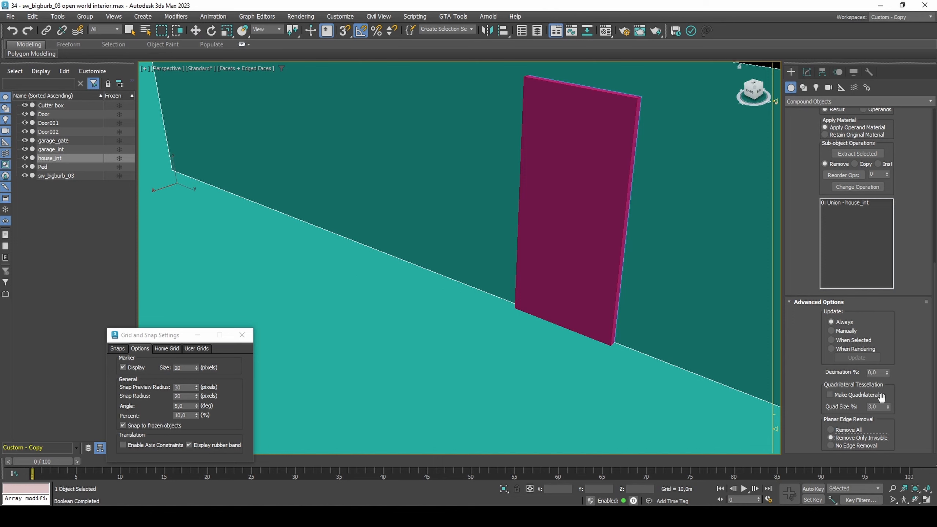
scroll(900, 313, up, 8)
click(866, 248)
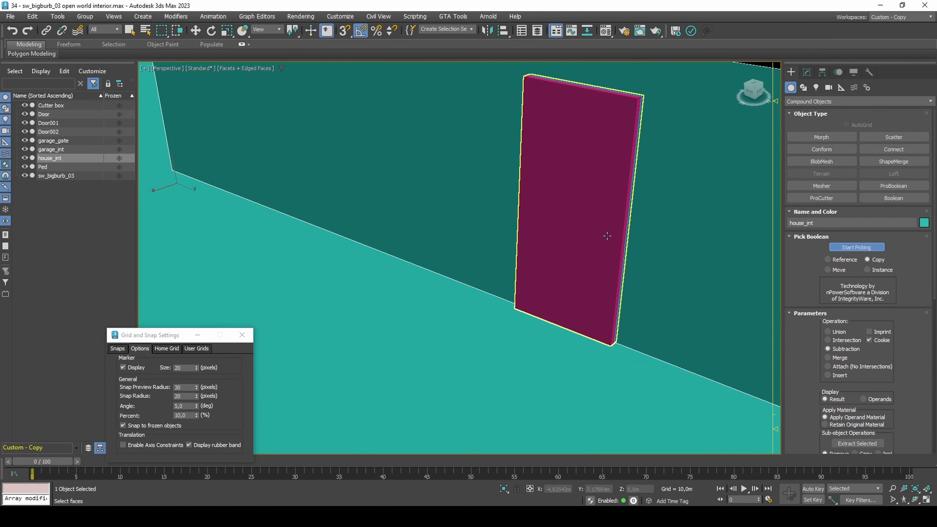
click(608, 235)
Step: Rotate the Cutter box parallel to the wall of the other house door and move it next to that door
key(w)
click(594, 220)
middle_drag(596, 236, 661, 313)
scroll(661, 312, down, 6)
key(e)
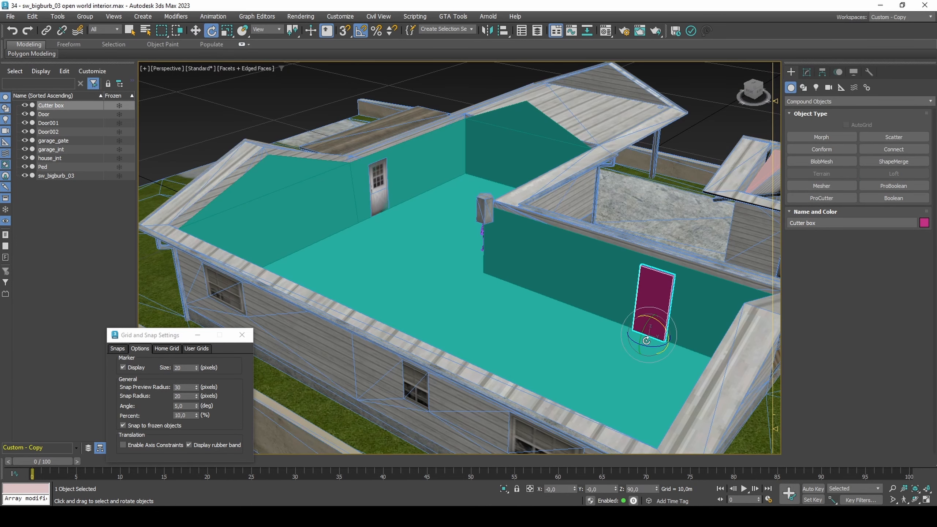
drag(647, 346, 395, 221)
key(w)
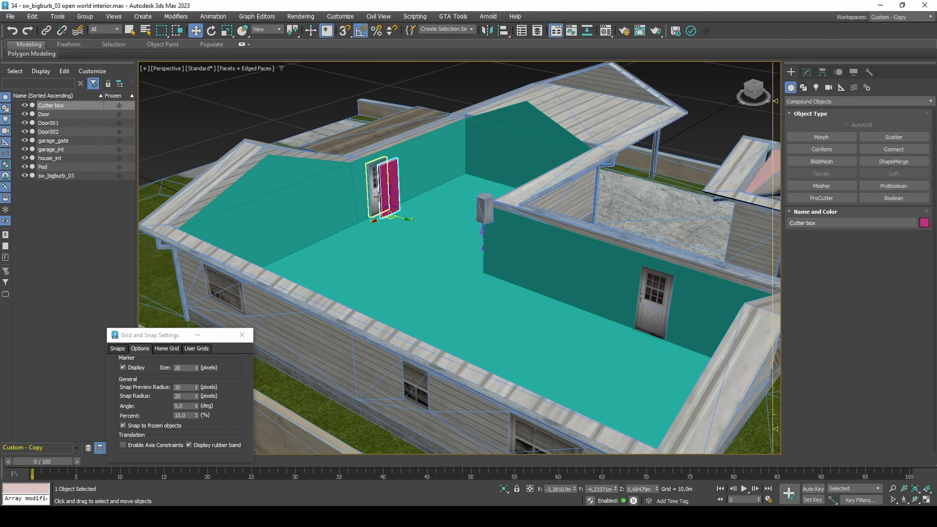
Step: Vertex-snap the lower corner of the Cutter box to the lower corner of the second house door
scroll(400, 216, up, 8)
scroll(400, 216, down, 2)
middle_drag(400, 215, 450, 251)
key(s)
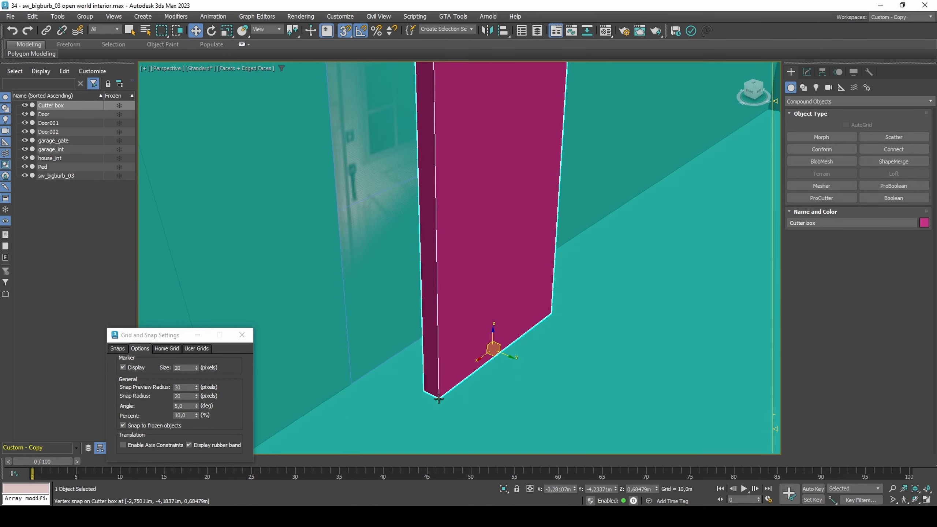
drag(438, 398, 352, 384)
key(s)
Step: Shift the Cutter box along Y so it passes through the house_int wall at the second house door
alt+middle_drag(377, 345, 352, 326)
scroll(402, 284, down, 2)
middle_drag(406, 282, 418, 335)
key(alt+x)
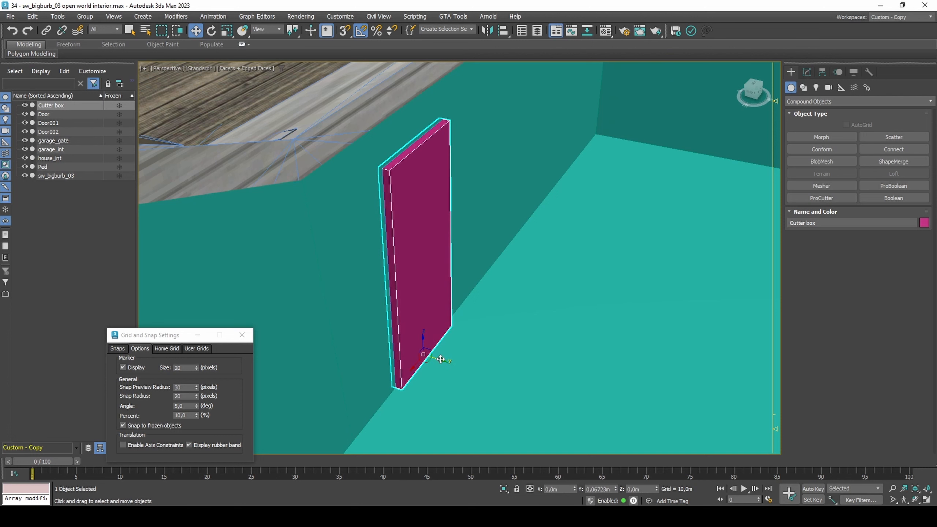
Step: Cut the second door opening in house_int by picking the Cutter box as another ProBoolean subtraction operand
click(481, 229)
click(806, 72)
scroll(902, 282, up, 3)
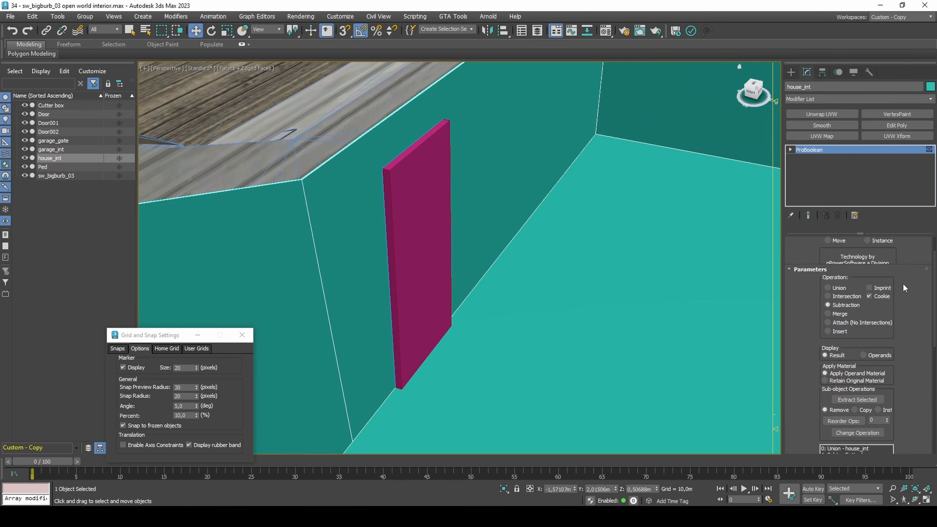
click(856, 252)
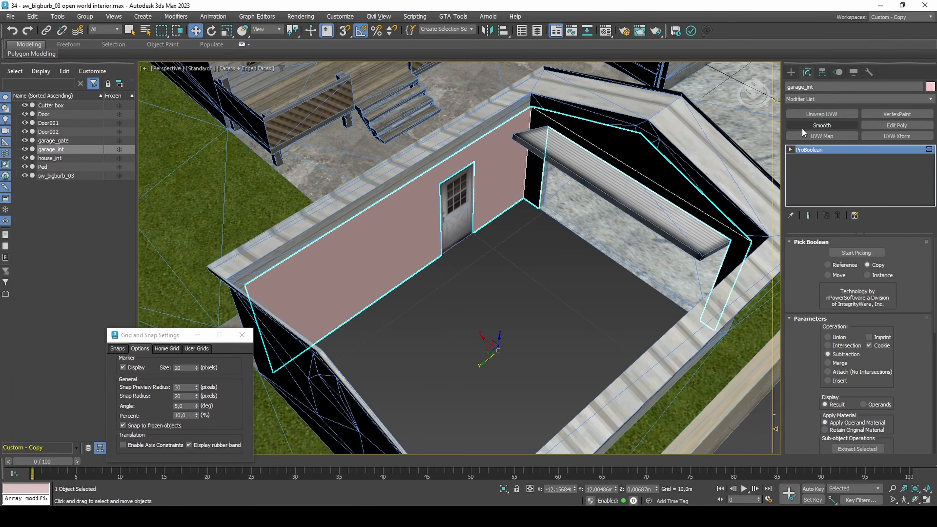
Step: Add Edit Poly to garage_int, extrude the bottom wall edges beside the door inward with axis constraints enabled, and bridge the gap between the strips
click(893, 124)
key(2)
click(501, 216)
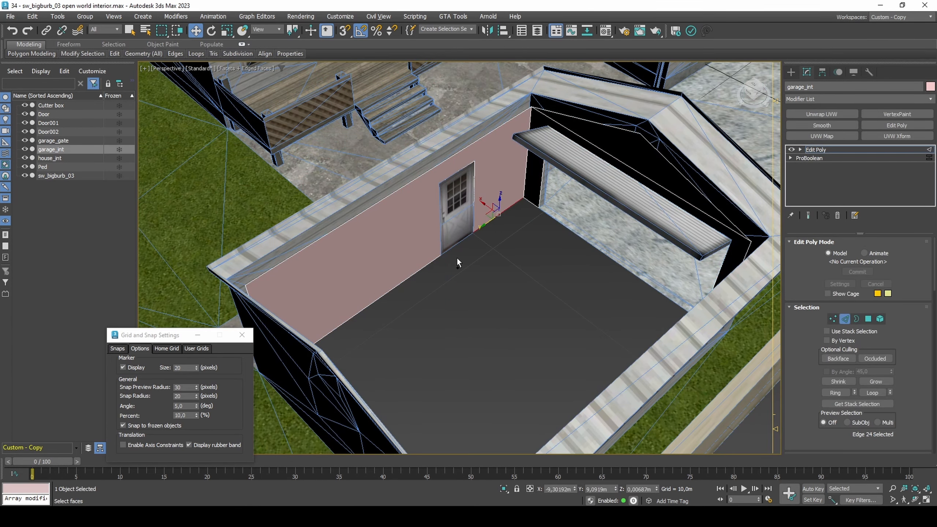
ctrl+click(431, 266)
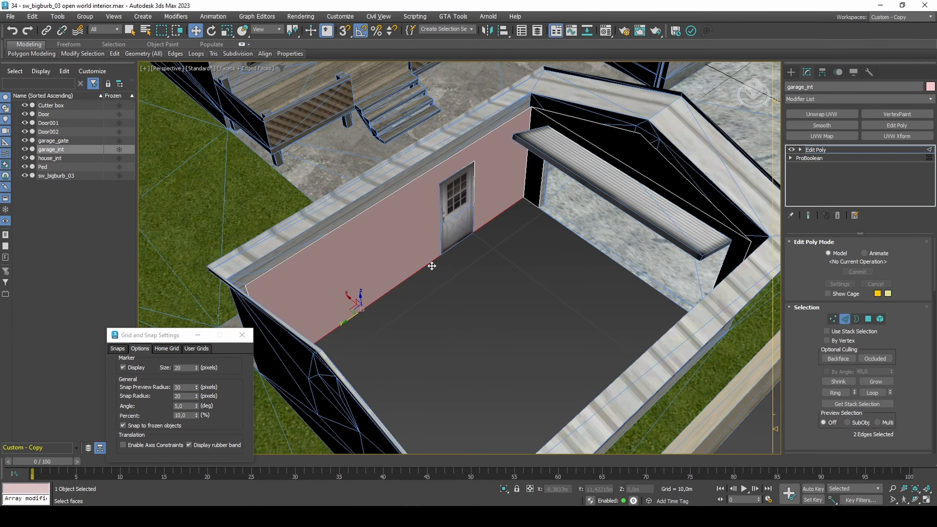
click(167, 447)
key(s)
mouse_move(352, 300)
shift+mouse_down()
mouse_move(373, 324)
mouse_move(366, 310)
mouse_move(479, 242)
shift+mouse_up()
scroll(806, 356, down, 10)
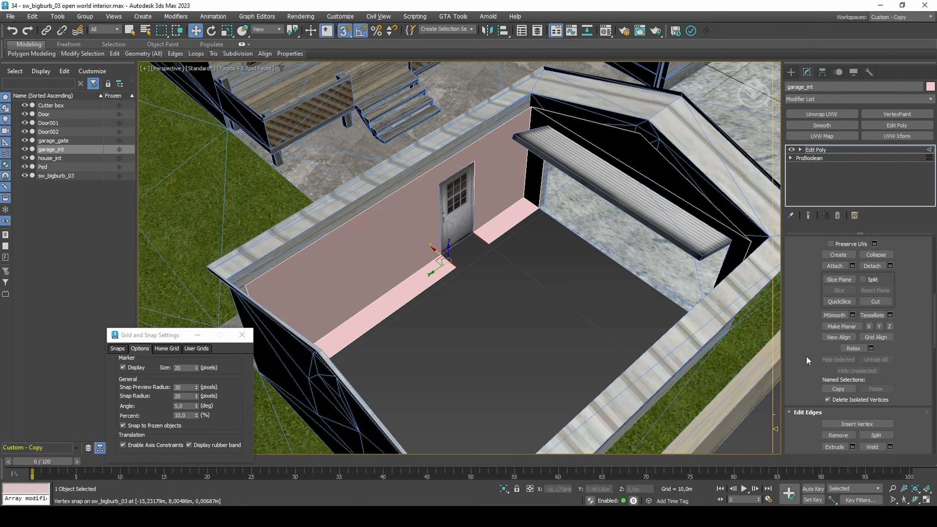
scroll(806, 355, down, 5)
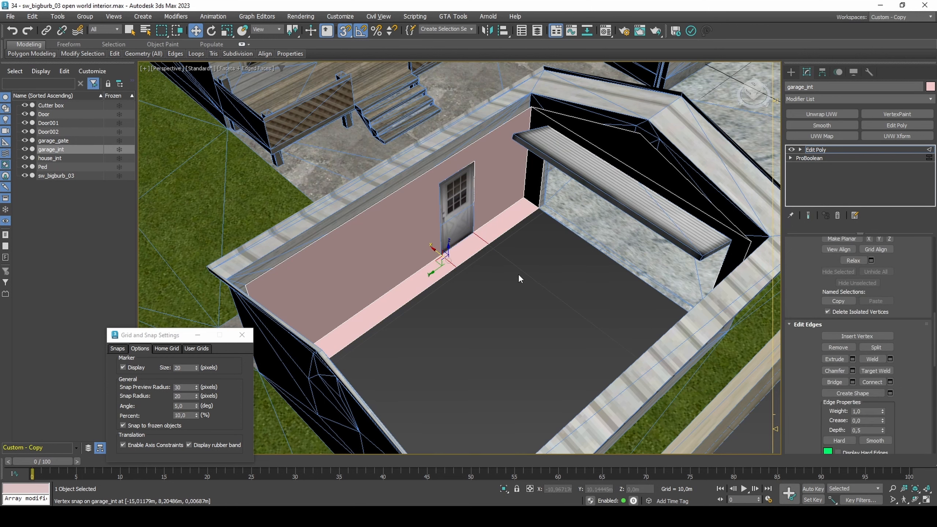
Step: Snap the floor strip's two inner vertices to its outer end corners and weld all garage_int vertices with a 0,001m threshold
key(1)
click(488, 244)
drag(487, 244, 540, 207)
alt+middle_drag(489, 231, 428, 244)
middle_drag(428, 244, 501, 265)
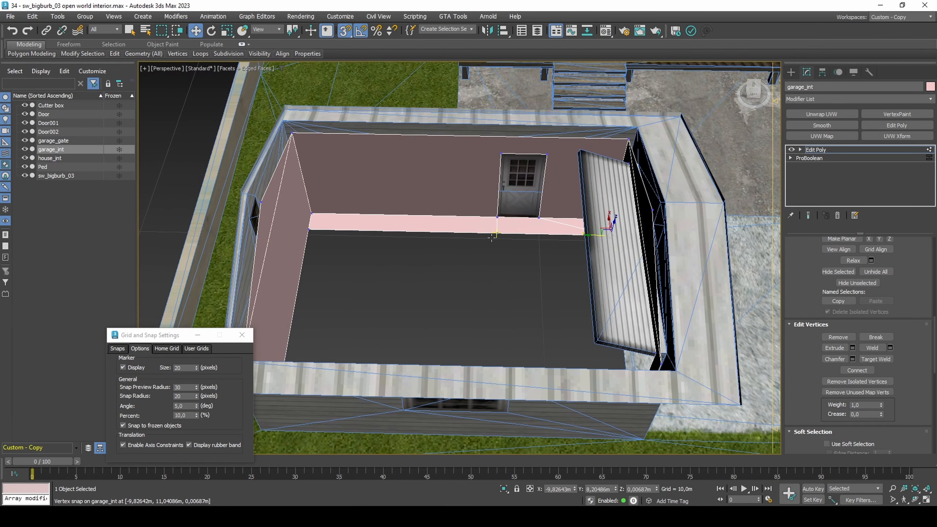
drag(492, 237, 316, 233)
key(ctrl+a)
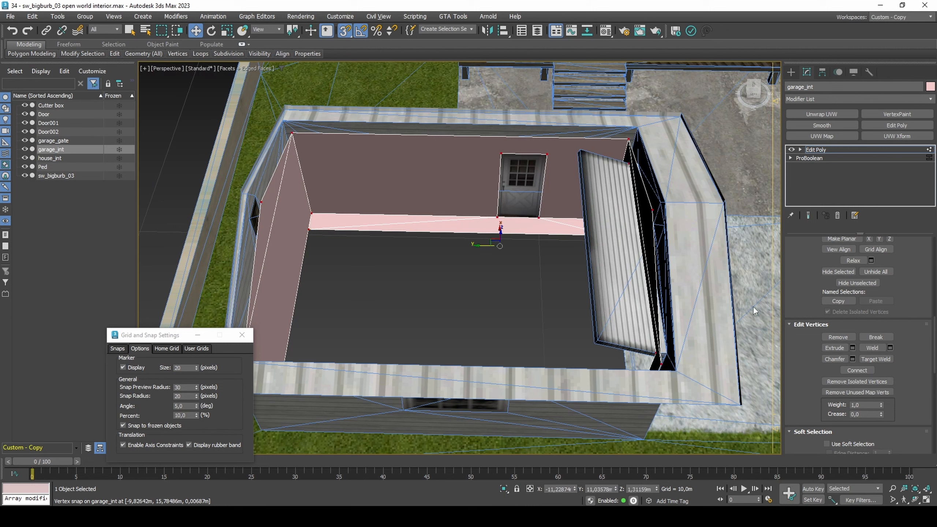
click(889, 348)
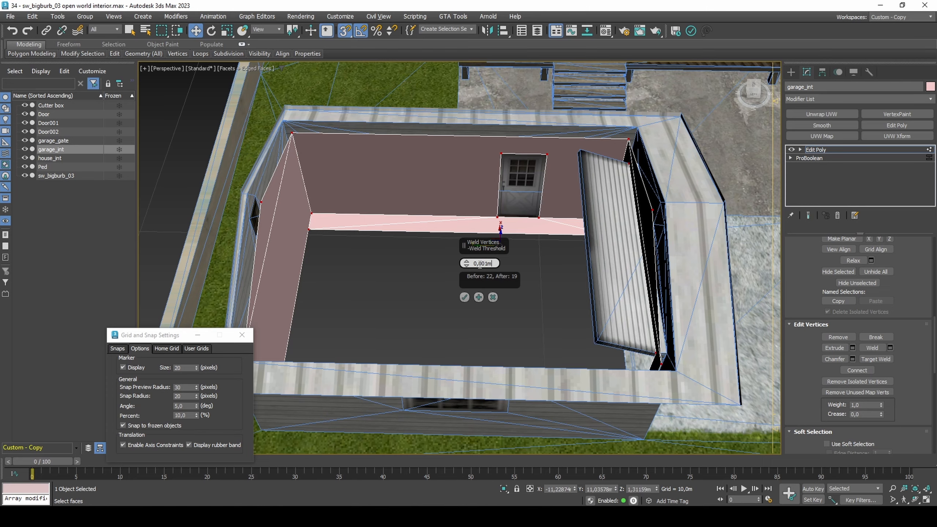
click(465, 296)
Step: Stretch the garage floor strip's free edge across to the far side and bridge it to the opposite wall's bottom edge
key(2)
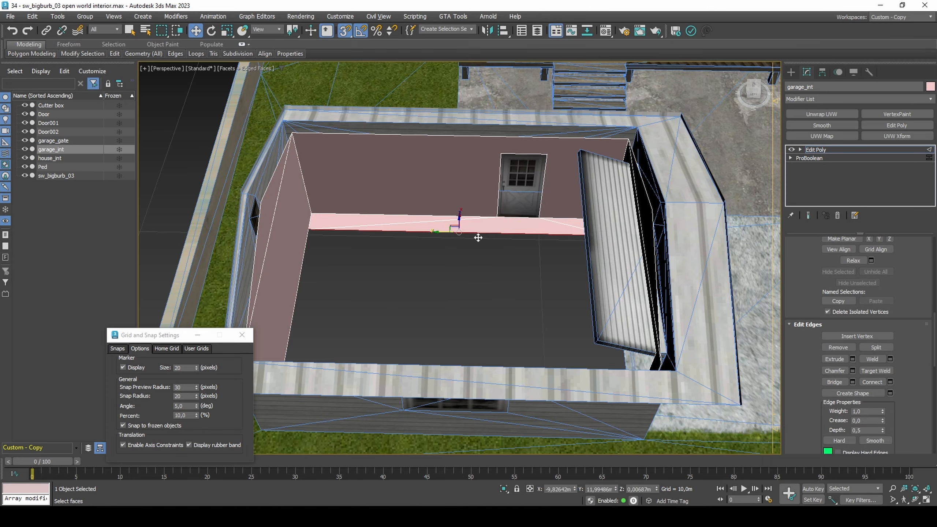
alt+middle_drag(477, 237, 505, 264)
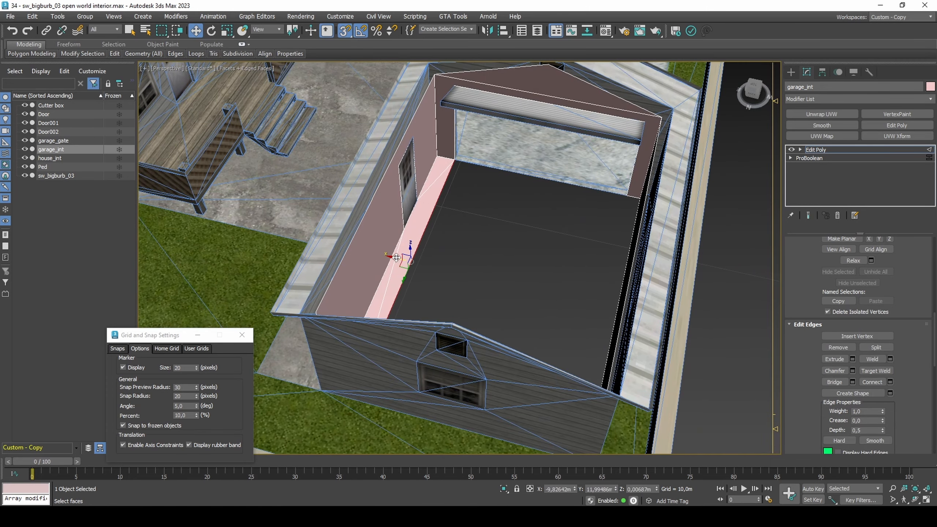
drag(407, 260, 622, 197)
alt+middle_drag(622, 197, 646, 210)
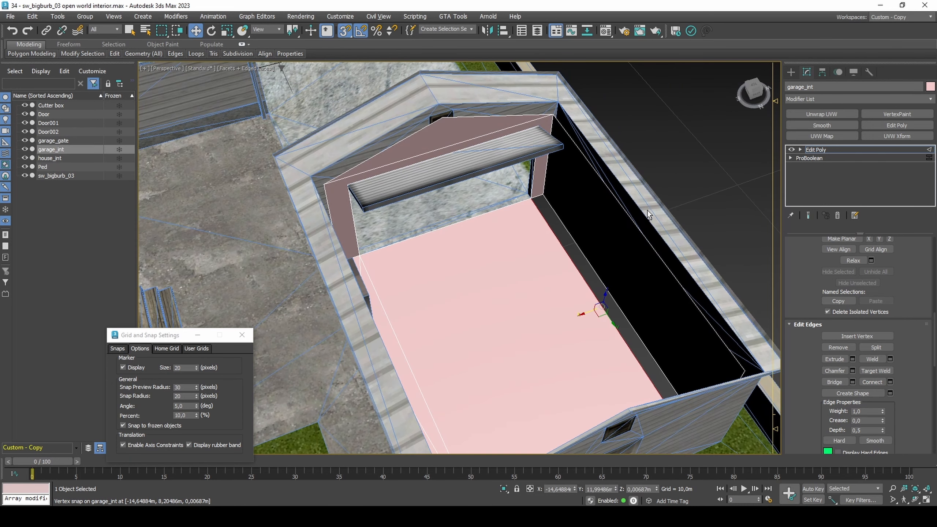
click(835, 382)
Step: Weld all garage_int vertices with a 0,001m threshold and target-weld the loose floor vertex to the wall corner
key(1)
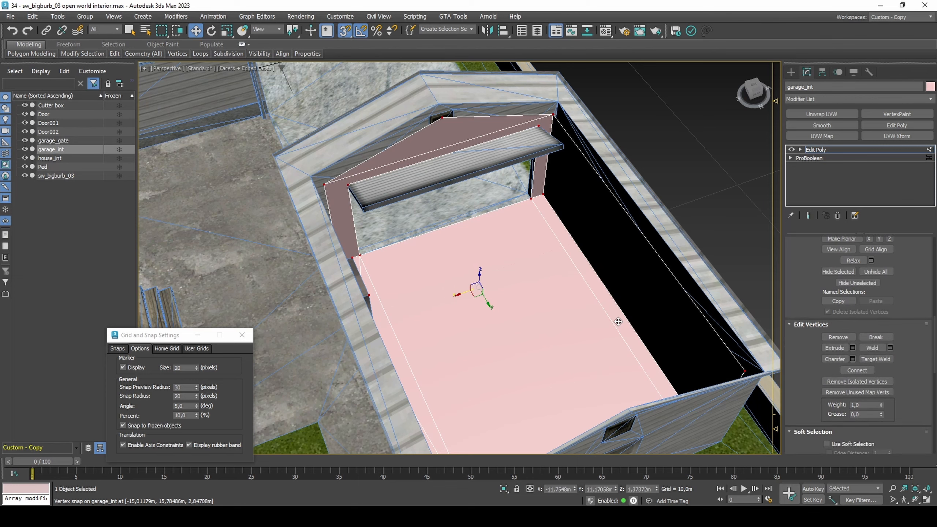
click(889, 347)
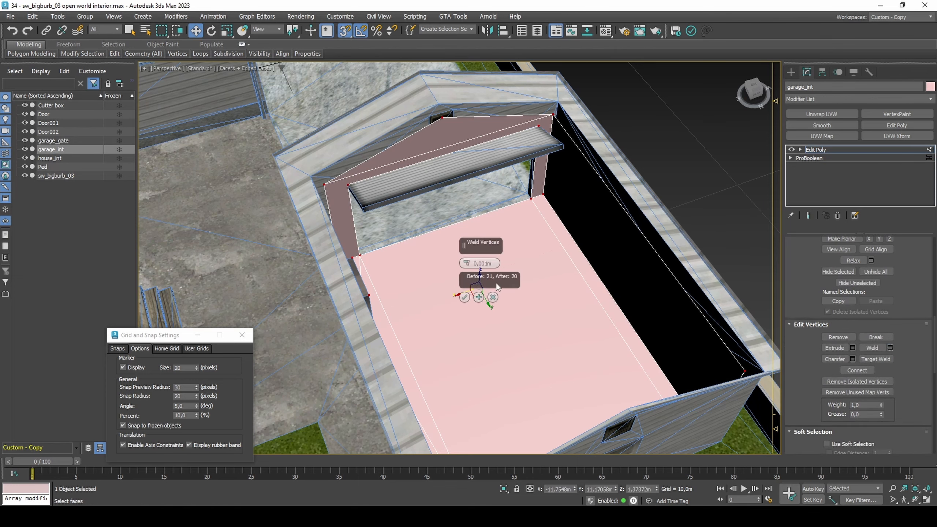
click(464, 297)
alt+middle_drag(465, 296, 633, 282)
click(634, 282)
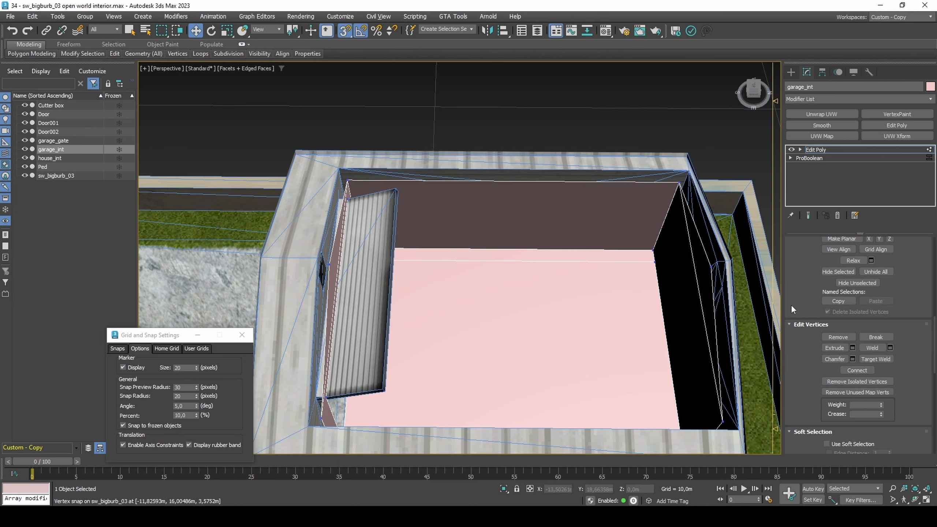
click(880, 359)
click(652, 251)
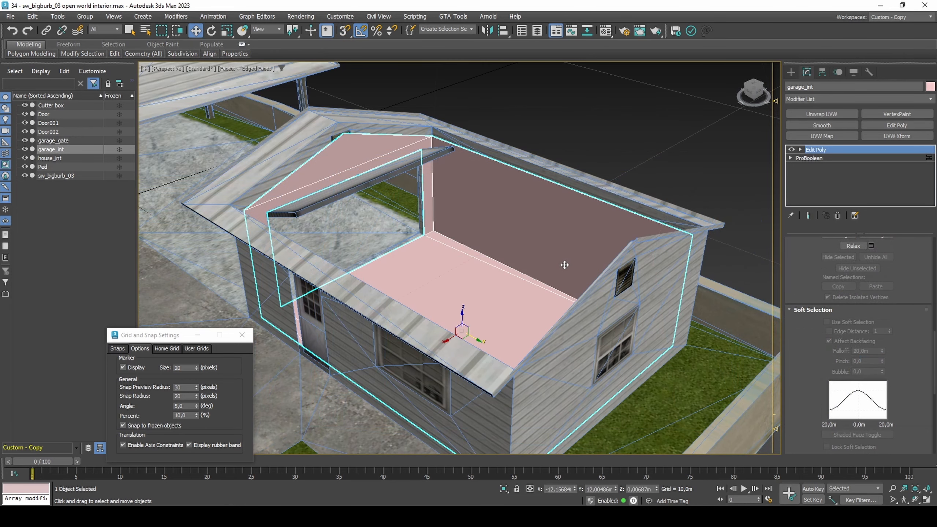
Step: Flip all garage_int polygons and turn off Backface Cull in its object properties
key(4)
key(ctrl+a)
scroll(871, 400, down, 1)
click(876, 388)
right_click(553, 222)
click(583, 299)
click(406, 284)
click(501, 393)
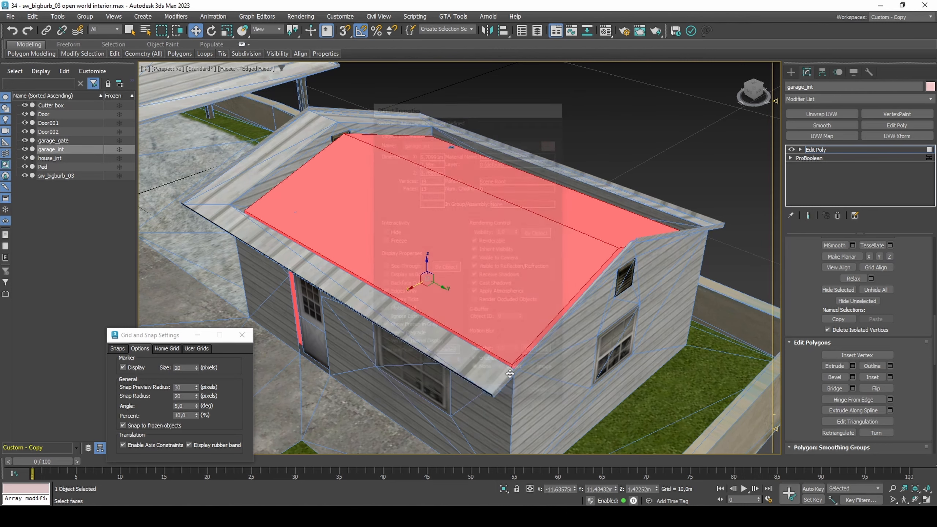
Step: Isolate garage_int and cut an edge across its rear wall from the gable peak to the nearby floor vertex, using vertex snapping
alt+middle_drag(526, 336, 536, 206)
key(alt+q)
scroll(465, 177, down, 4)
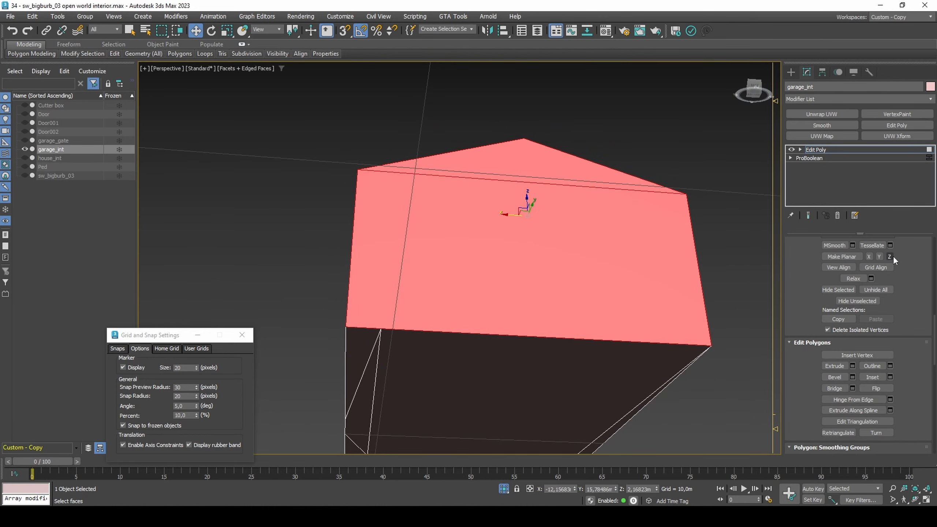
scroll(893, 255, up, 2)
click(883, 275)
key(s)
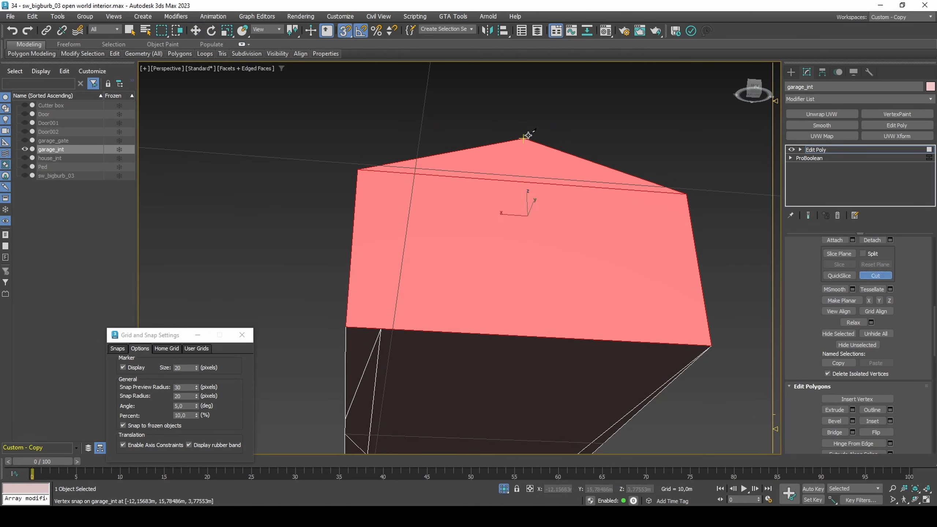
click(524, 138)
click(381, 327)
right_click(403, 318)
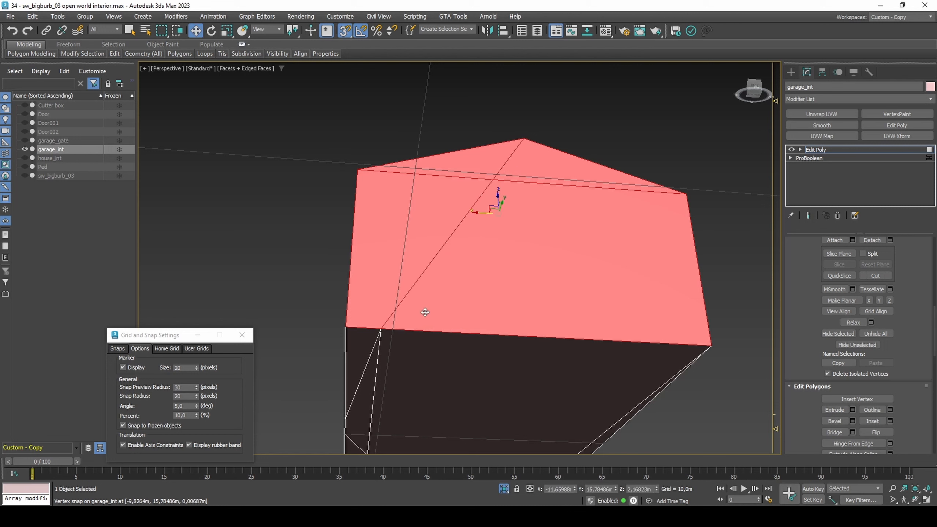
key(s)
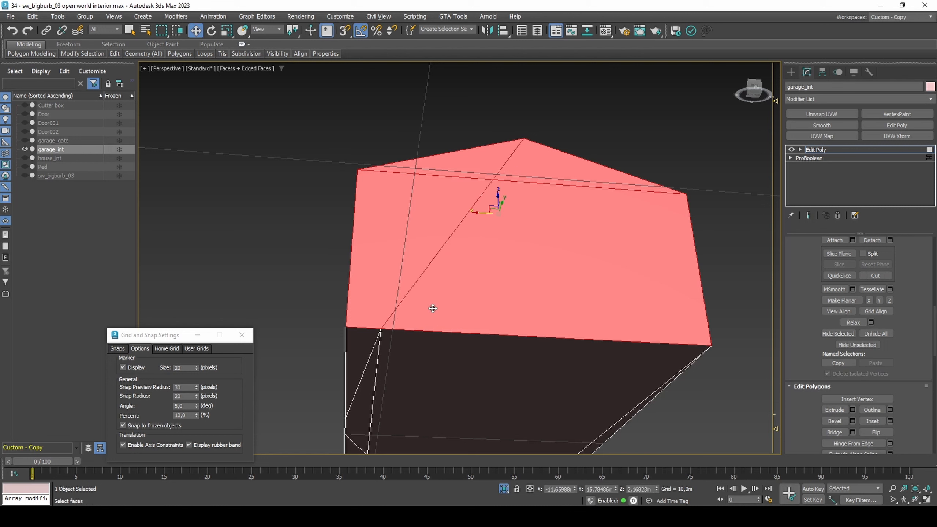
Step: Weld all vertices of the isolated garage_int with a 0,001m threshold
key(1)
key(ctrl+a)
click(889, 348)
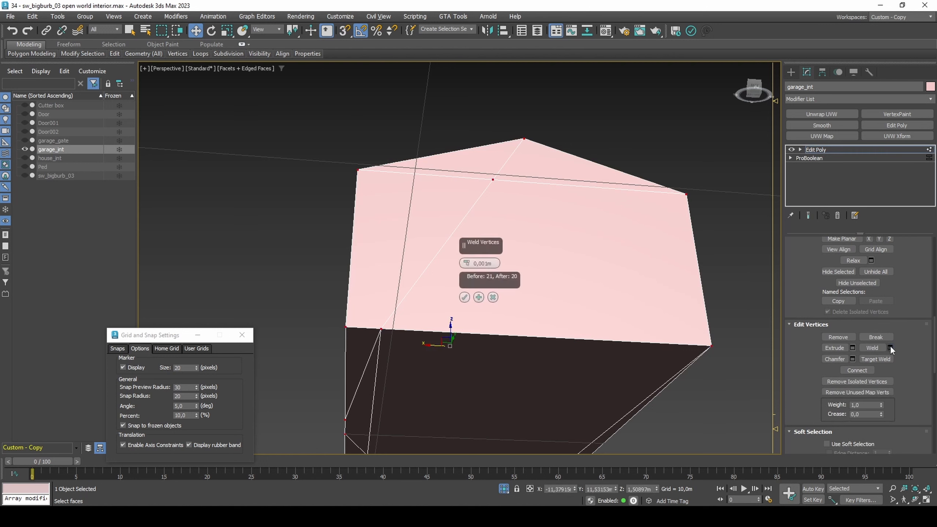
click(464, 297)
Step: Flip all garage_int polygons back, turn on Backface Cull in its object properties, and end the isolation
key(4)
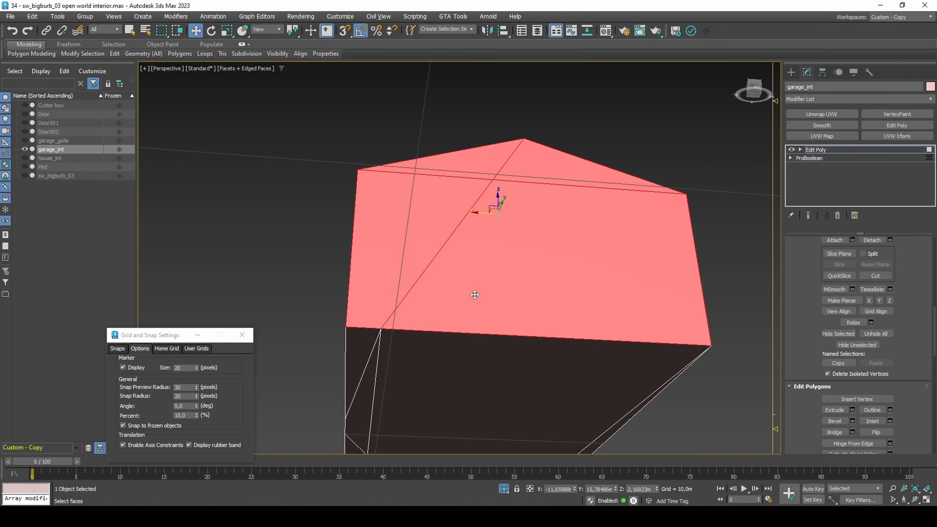
key(ctrl+a)
click(874, 432)
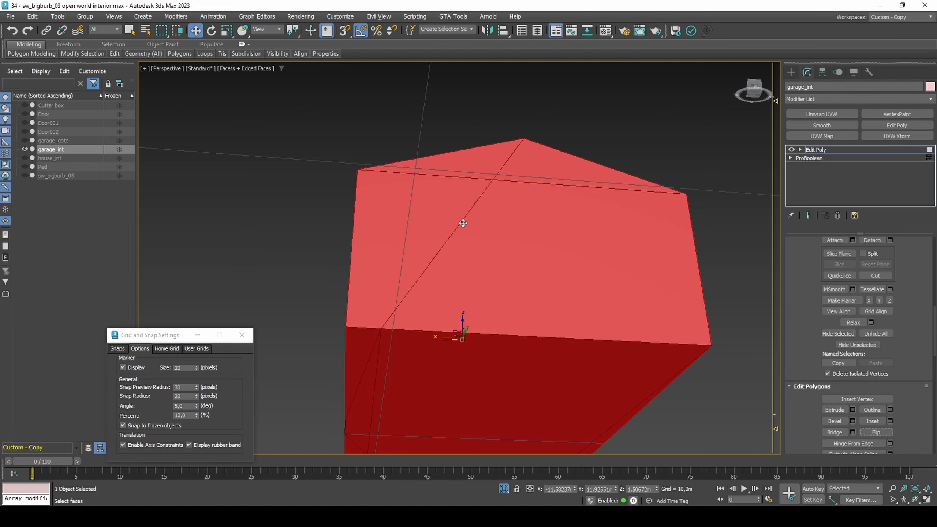
alt+middle_drag(462, 219, 482, 207)
right_click(483, 208)
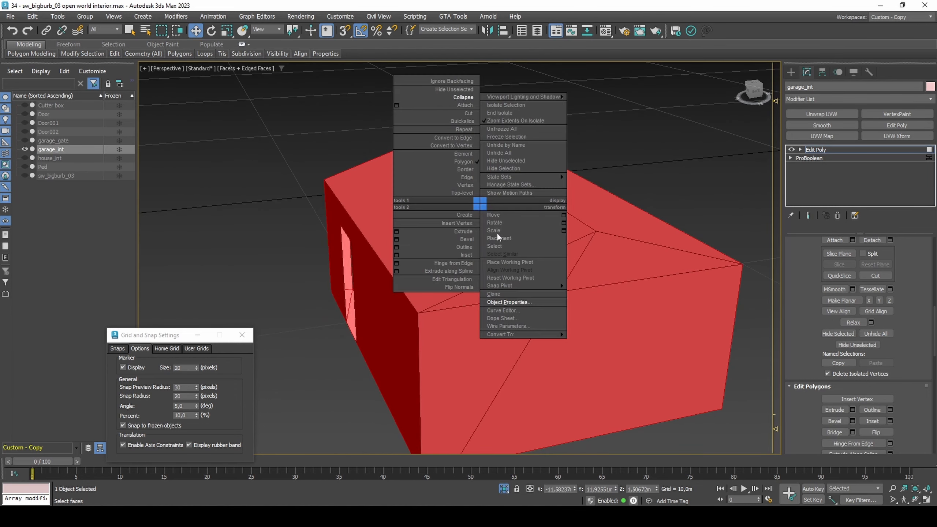
click(504, 300)
click(414, 284)
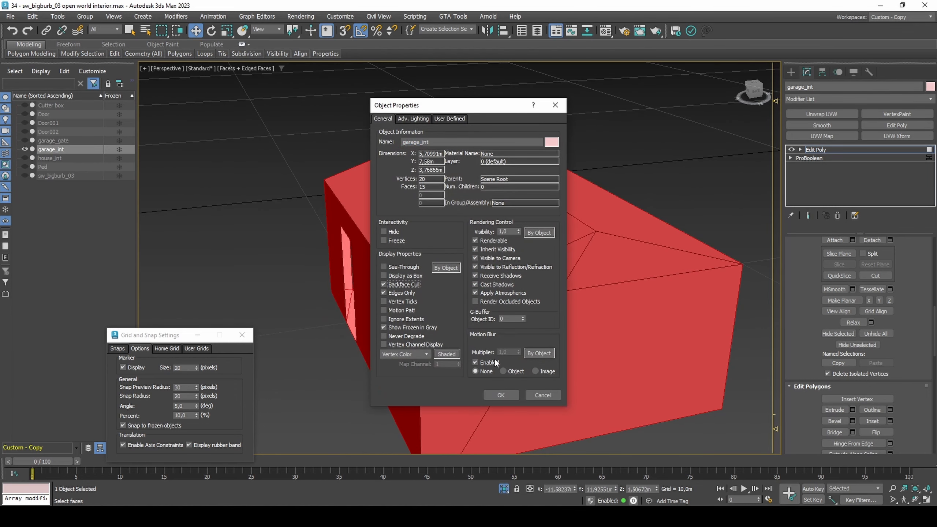
click(507, 396)
key(4)
key(alt+q)
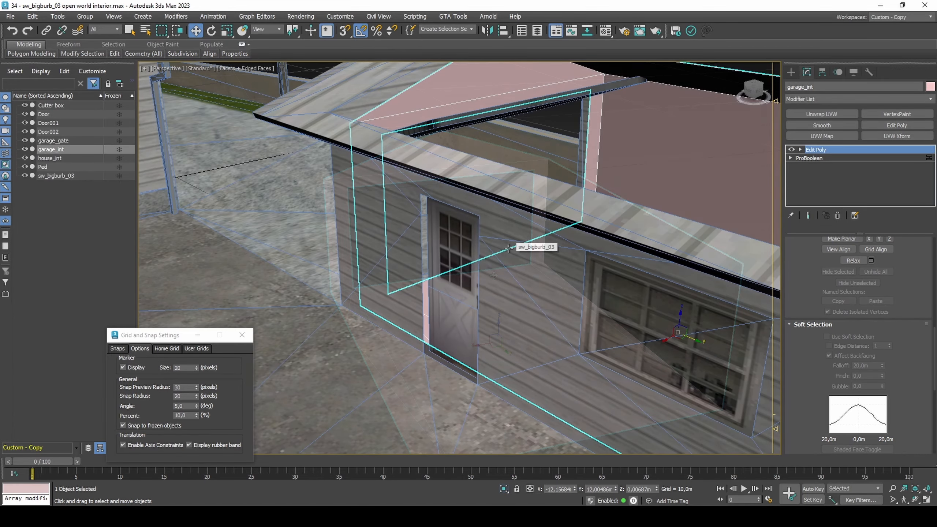
Step: Extrude the side and top edges of the garage_int door opening outward, snapping them to the exterior wall's door opening
alt+middle_drag(514, 246, 435, 231)
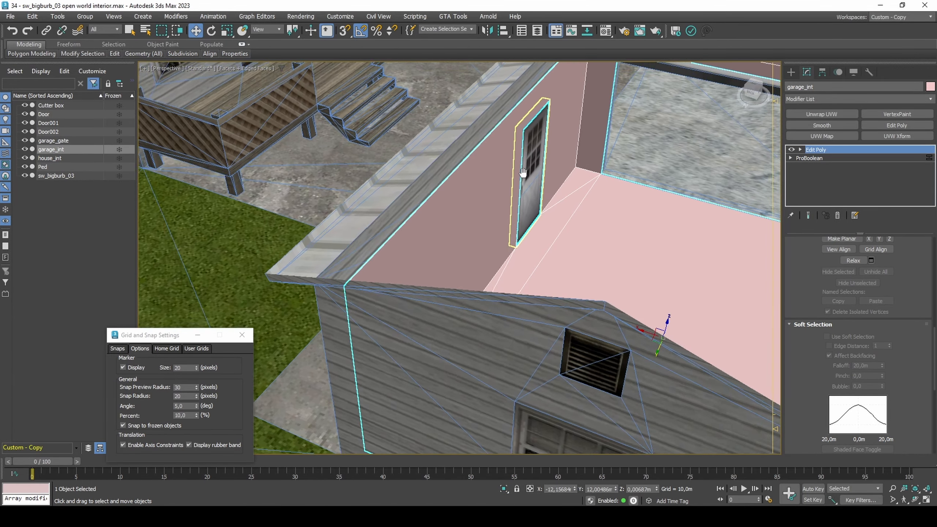
middle_drag(520, 173, 436, 247)
scroll(433, 244, up, 3)
key(2)
click(421, 252)
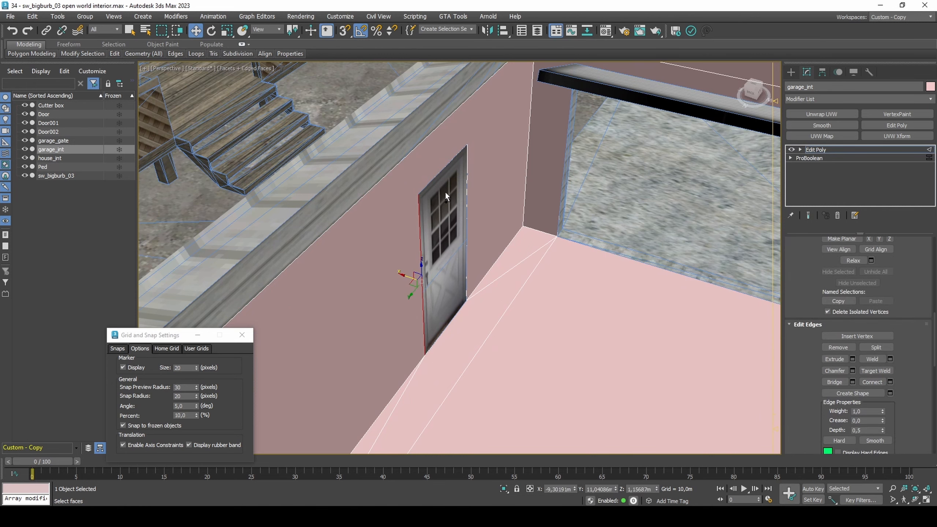
ctrl+click(447, 167)
ctrl+click(468, 214)
alt+middle_drag(454, 311, 610, 278)
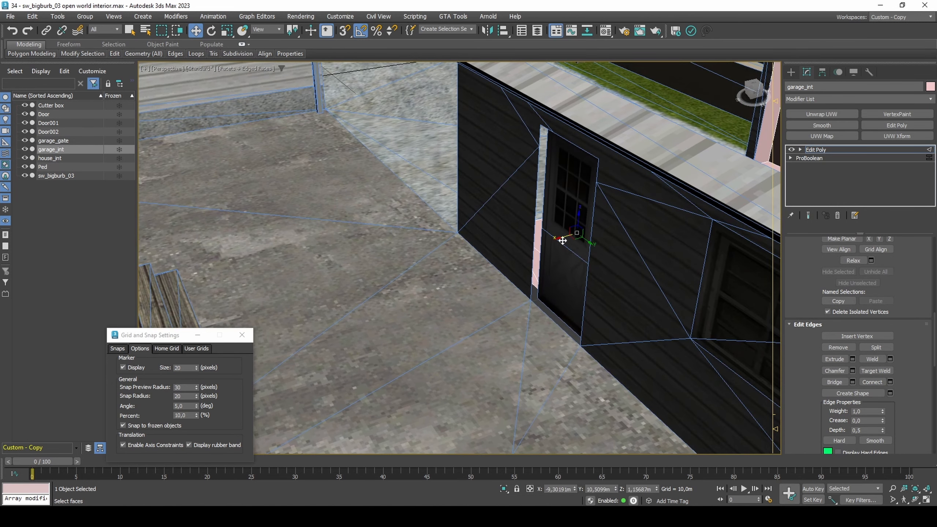
key(s)
shift+drag(562, 239, 532, 299)
key(s)
key(2)
Step: Isolate house_int, disable axis constraints for snapping, and target-weld the stray floor vertices to the bottom corners of the garage-side doorway
click(612, 295)
key(1)
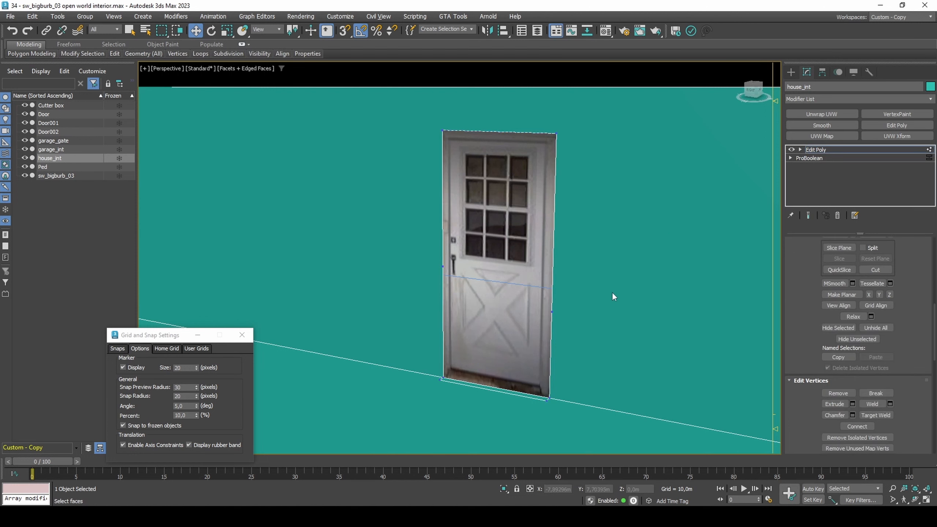
key(alt+q)
scroll(606, 317, up, 8)
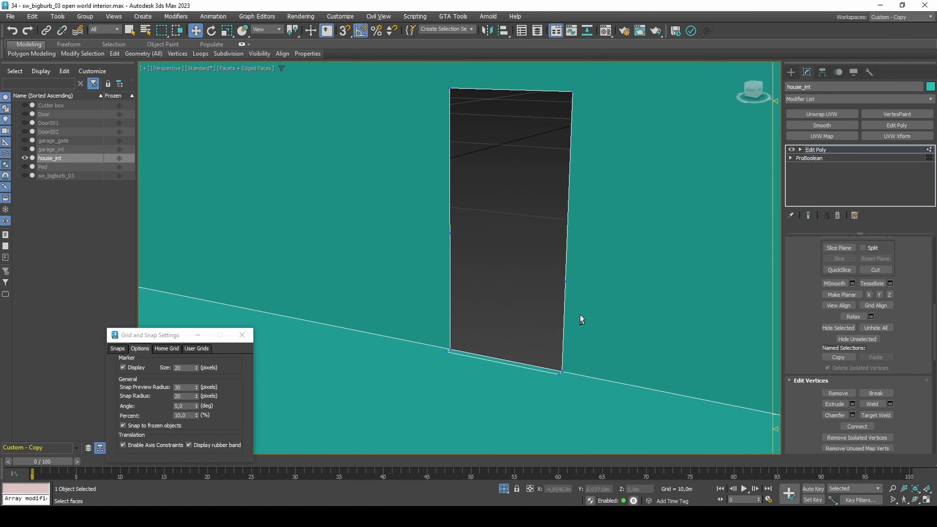
click(174, 445)
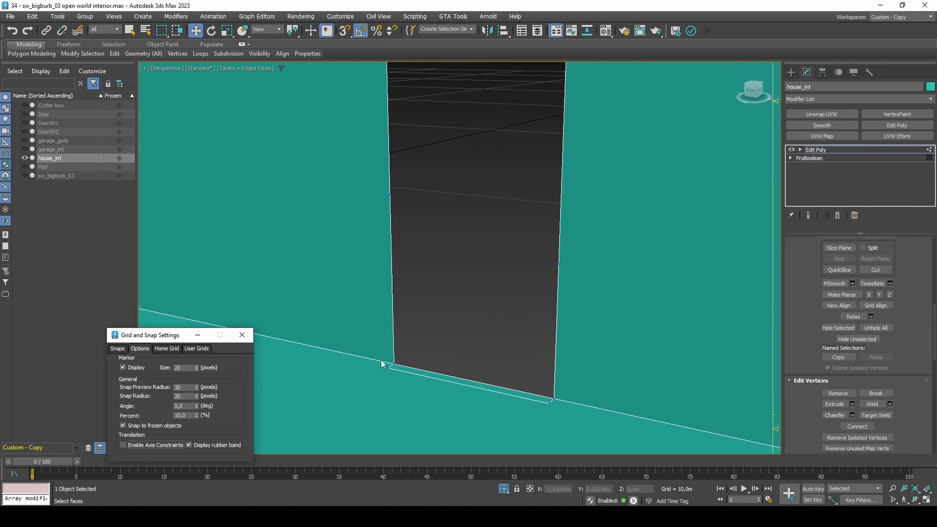
scroll(894, 375, down, 2)
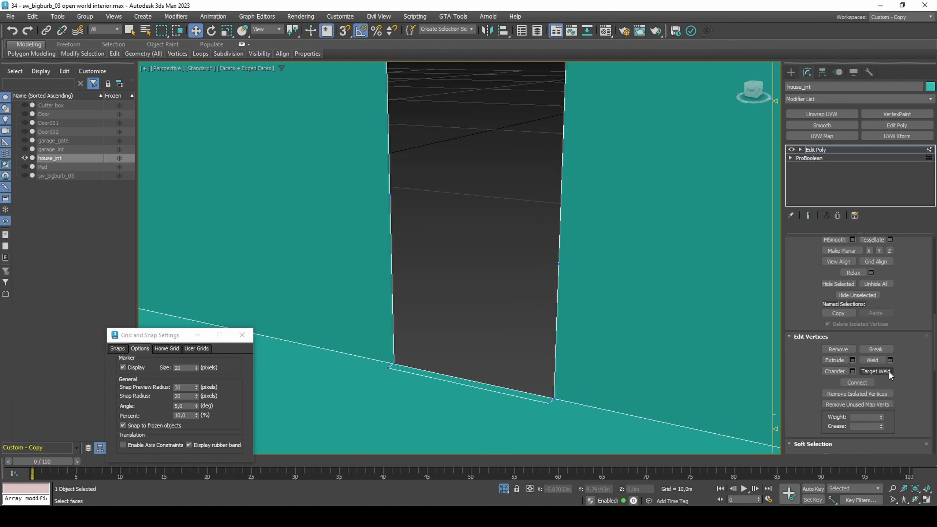
click(887, 370)
drag(552, 403, 556, 398)
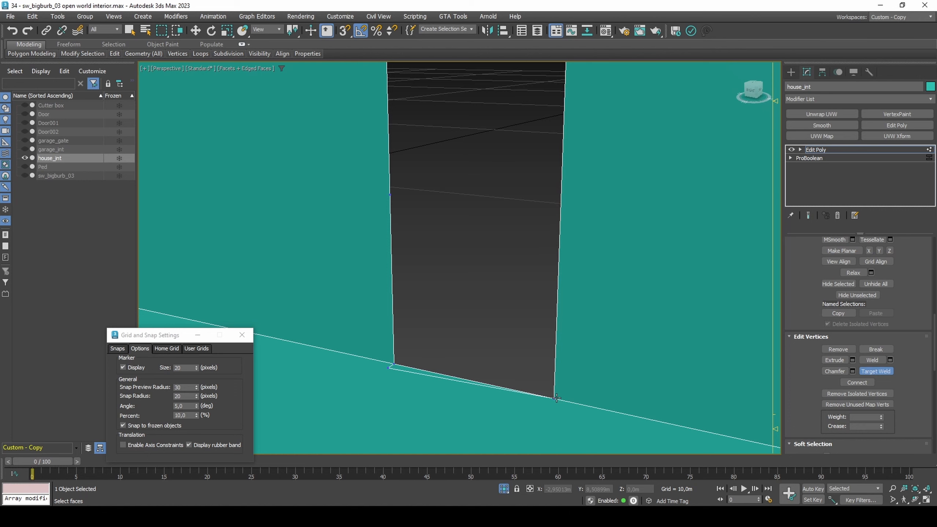
click(393, 364)
Step: Target-weld the stray floor vertices to the bottom corners of house_int's other doorway and end the isolation
middle_drag(346, 299, 442, 336)
scroll(537, 369, down, 8)
scroll(442, 336, up, 8)
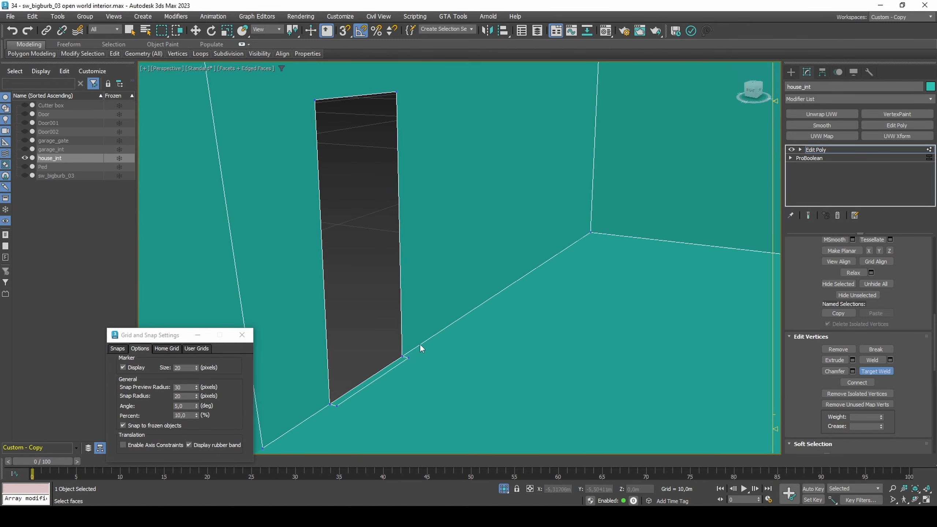
click(470, 341)
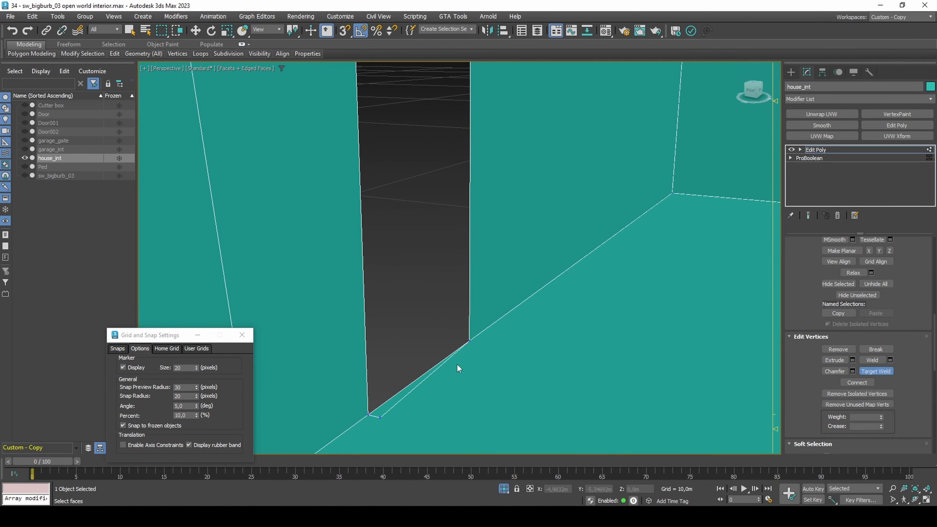
click(367, 415)
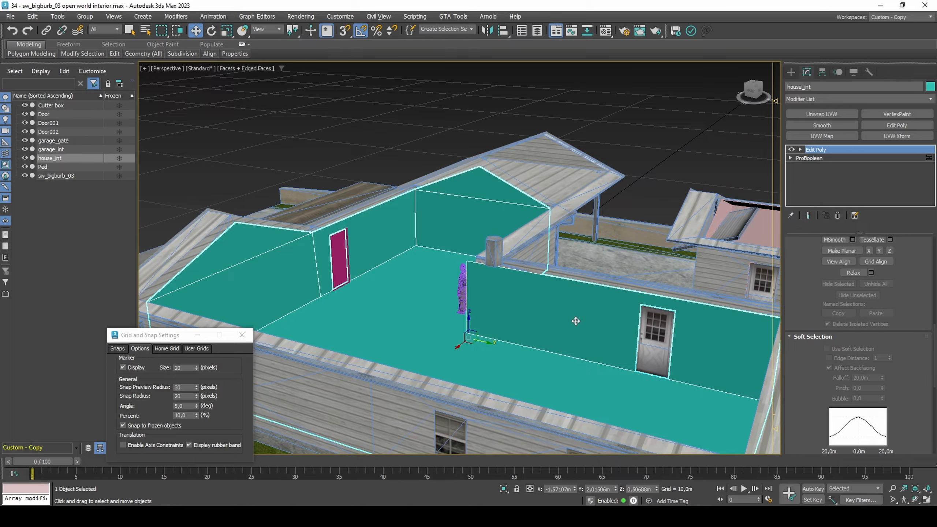
Step: Isolate house_int with sw_bigburb_03, enable axis constraints, and snap the exterior threshold edge of the doorway away from the garage to house_int's floor edge
ctrl+click(564, 218)
key(alt+q)
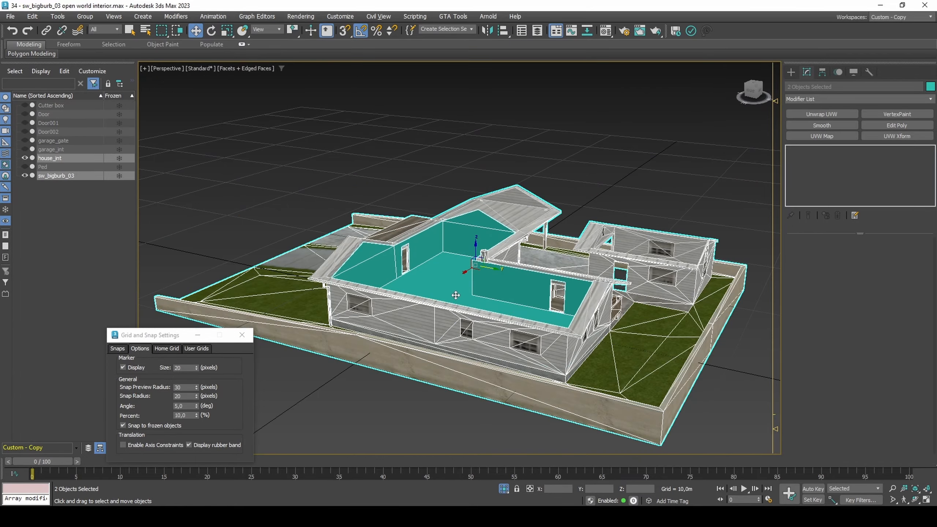
alt+middle_drag(456, 295, 621, 320)
scroll(502, 338, up, 10)
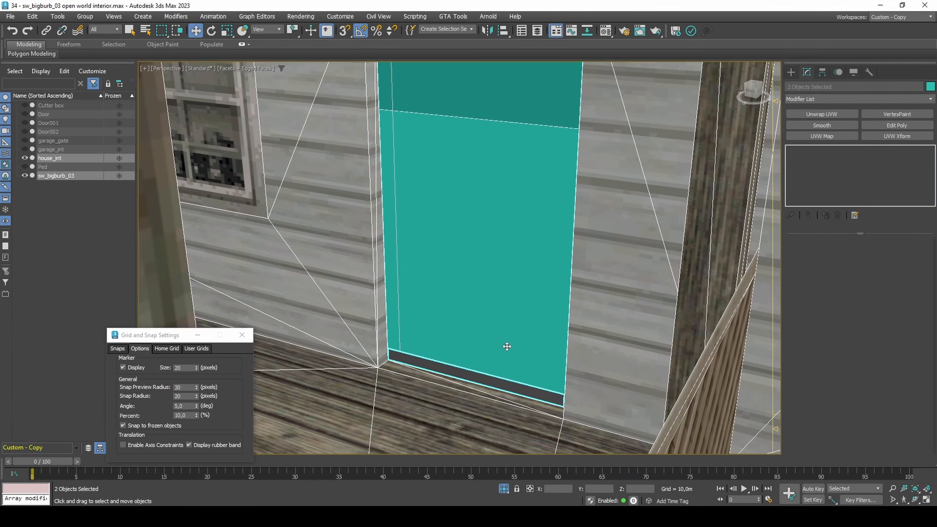
click(457, 417)
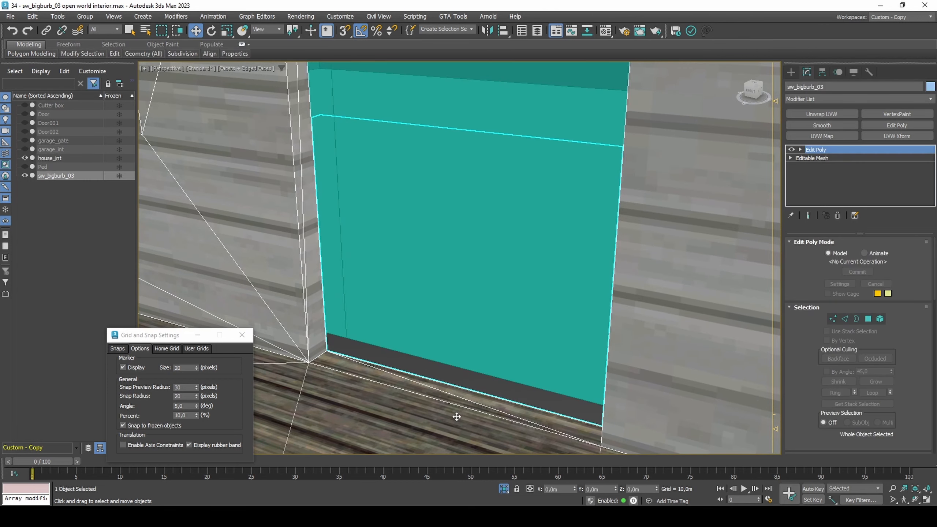
key(2)
click(466, 390)
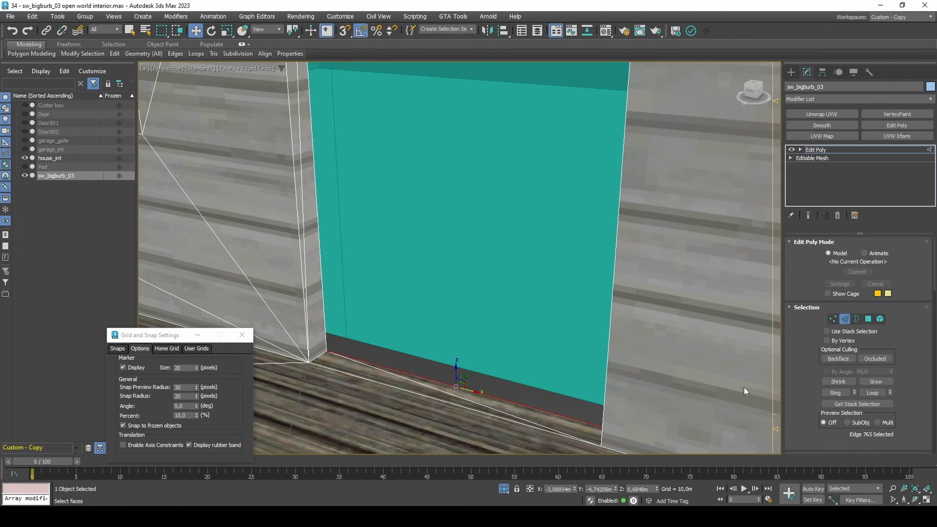
scroll(803, 371, down, 5)
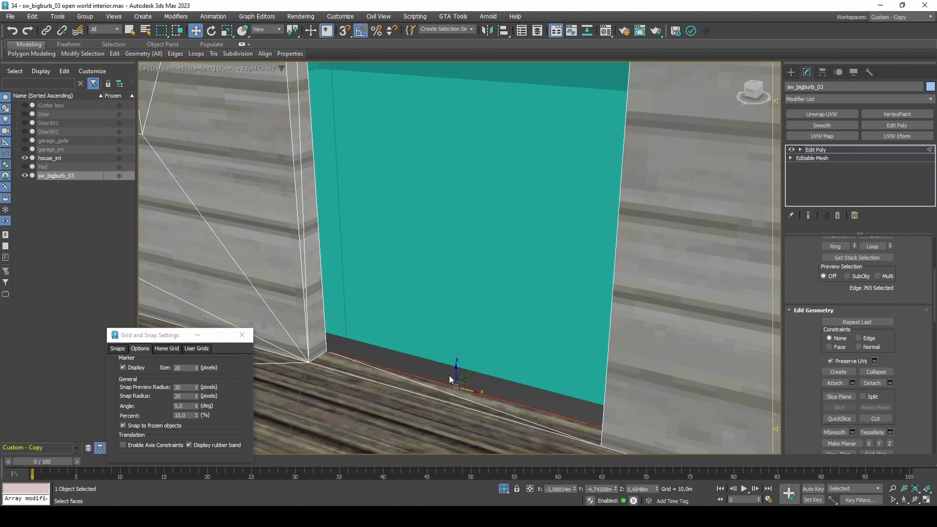
click(165, 444)
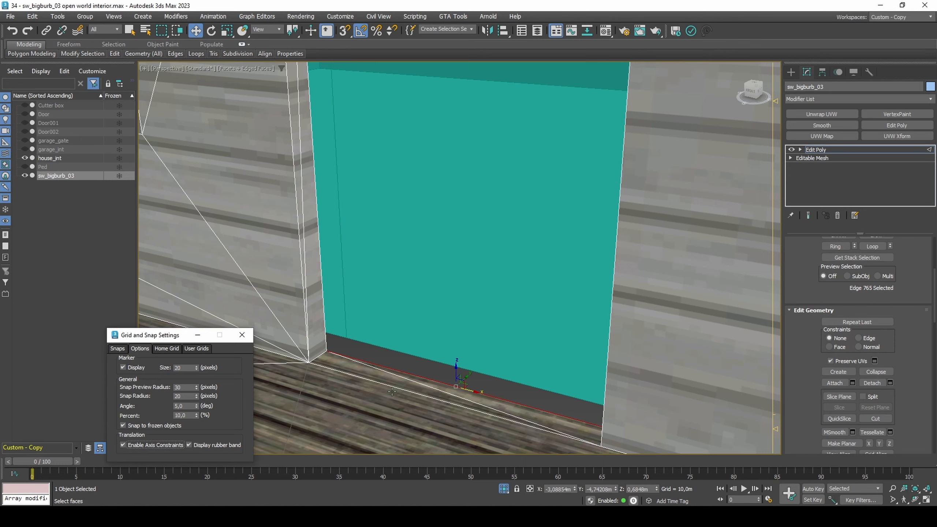
key(s)
drag(464, 379, 346, 338)
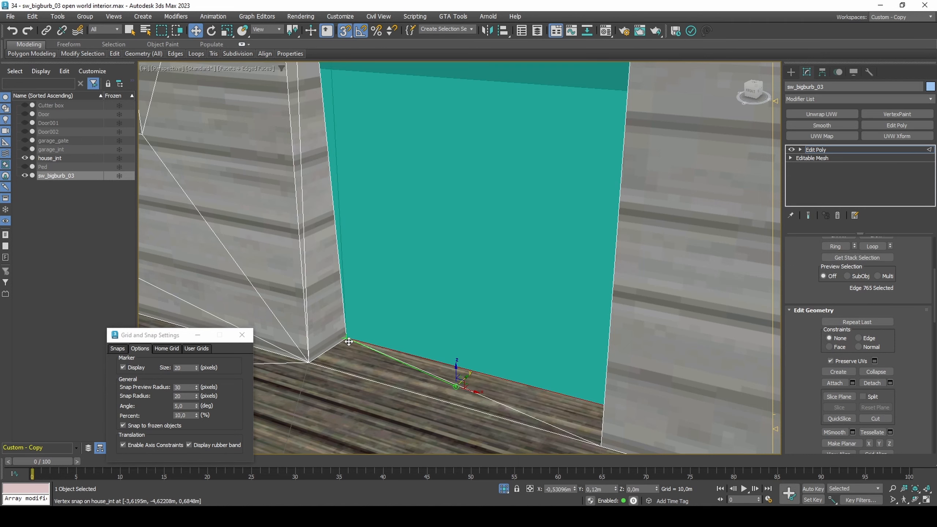
Step: Move sw_bigburb_03's threshold edge at the garage-side doorway inward, snapping it to house_int's floor edge
scroll(454, 363, down, 10)
alt+middle_drag(454, 363, 413, 376)
scroll(610, 349, up, 8)
scroll(531, 307, up, 3)
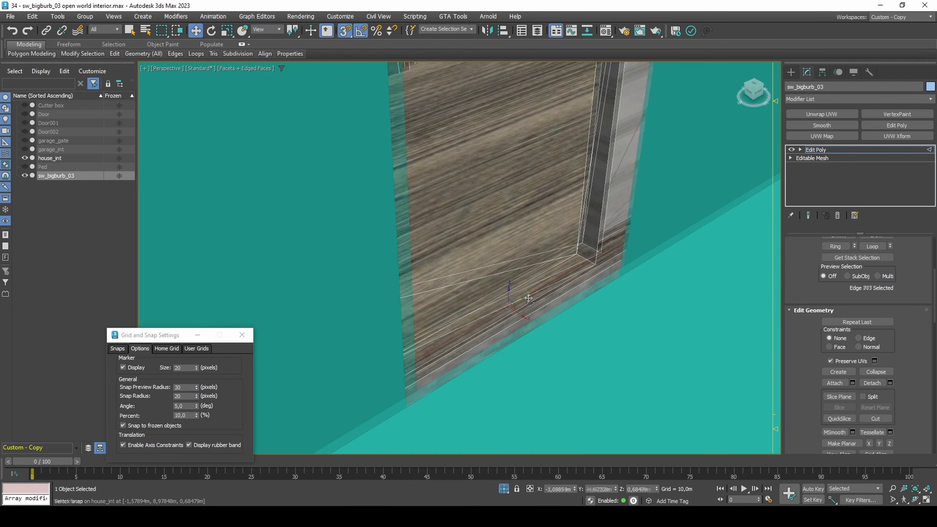
click(521, 313)
drag(522, 318, 632, 269)
key(s)
Step: Delete sw_bigburb_03's side and top jamb polygons inside the garage-side doorway, keeping the threshold
key(4)
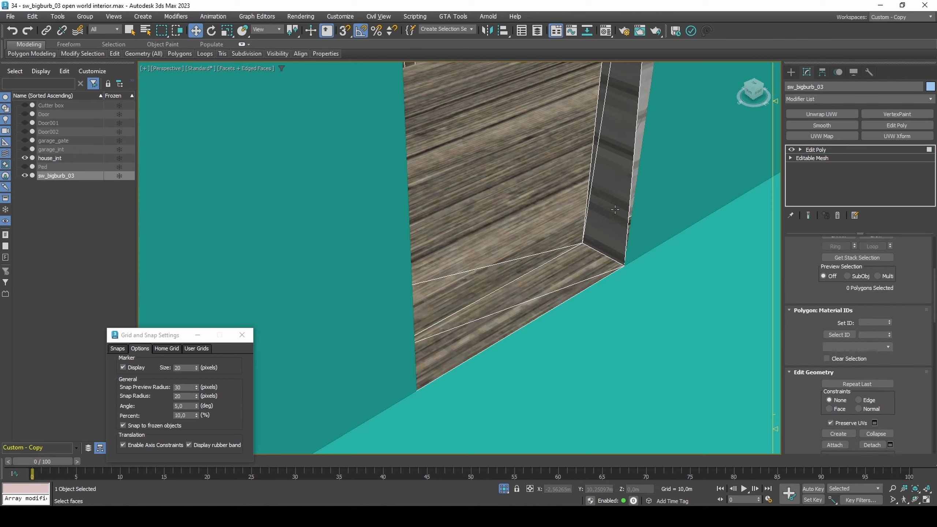
click(610, 203)
middle_drag(609, 197, 544, 357)
scroll(544, 357, down, 6)
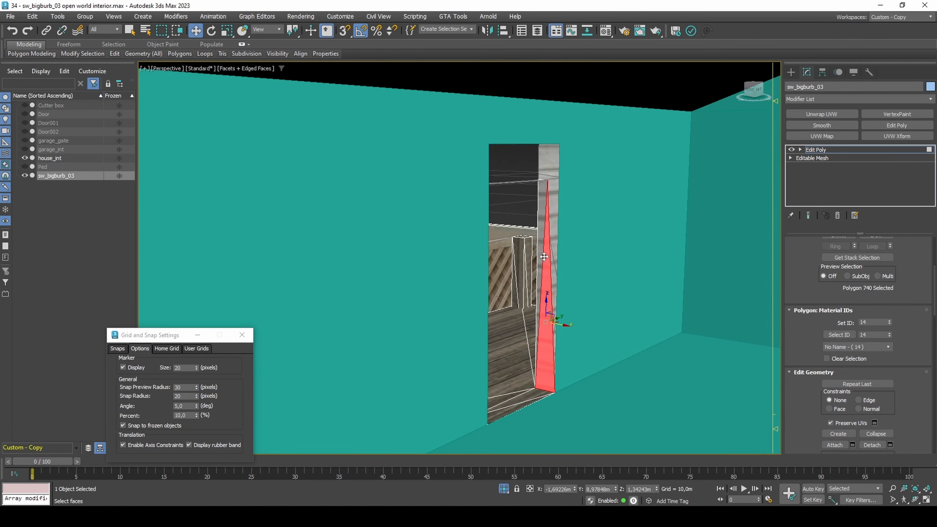
ctrl+click(540, 255)
alt+middle_drag(541, 256, 534, 206)
scroll(449, 263, up, 2)
ctrl+click(444, 260)
ctrl+click(440, 260)
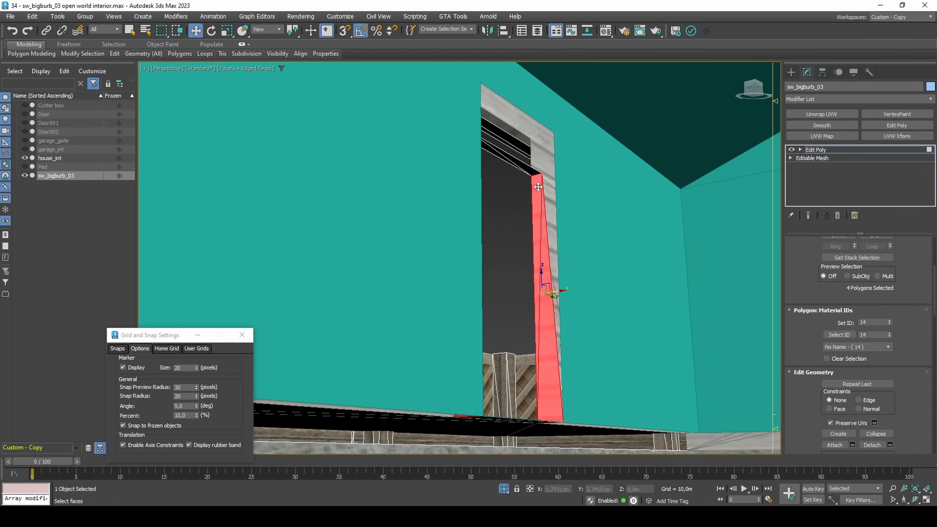
ctrl+click(530, 171)
ctrl+click(503, 157)
alt+middle_drag(503, 158, 423, 236)
key(Delete)
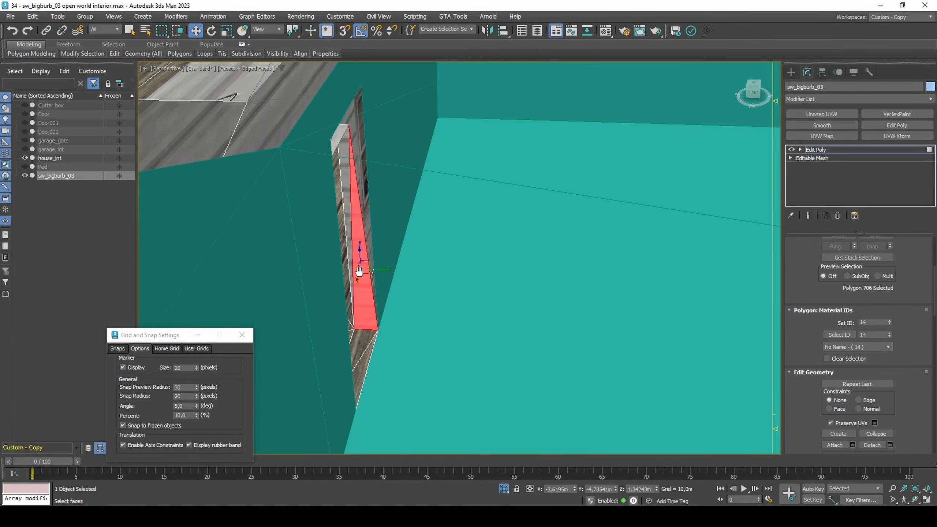
Step: Delete sw_bigburb_03's side and top jamb polygons inside the doorway away from the garage and leave polygon editing
middle_drag(360, 272, 342, 257)
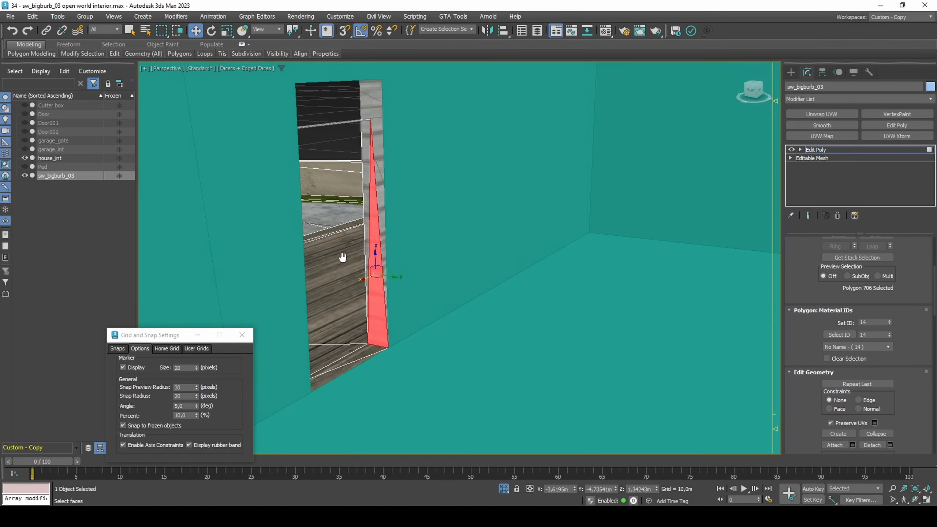
ctrl+click(367, 221)
alt+middle_drag(372, 212, 368, 167)
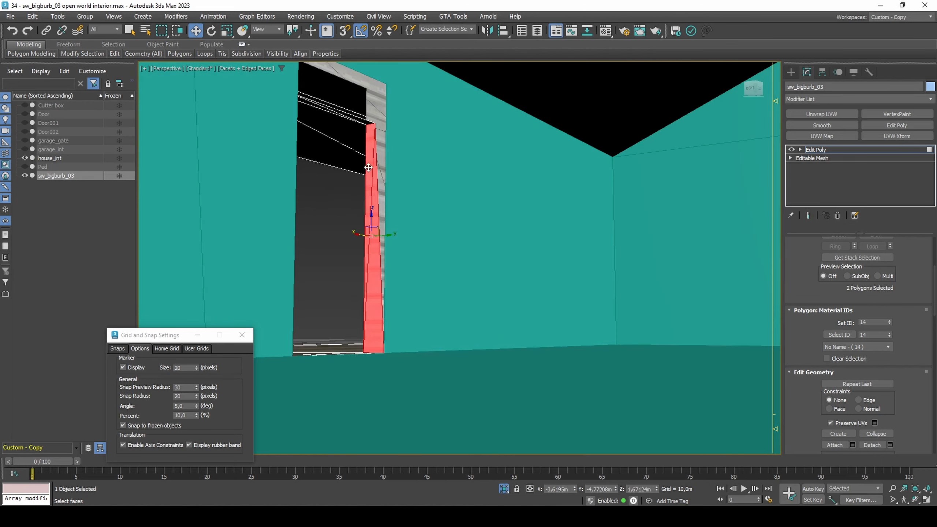
ctrl+click(367, 120)
ctrl+click(314, 110)
alt+middle_drag(314, 110, 402, 231)
ctrl+click(405, 269)
ctrl+click(408, 277)
key(Delete)
key(4)
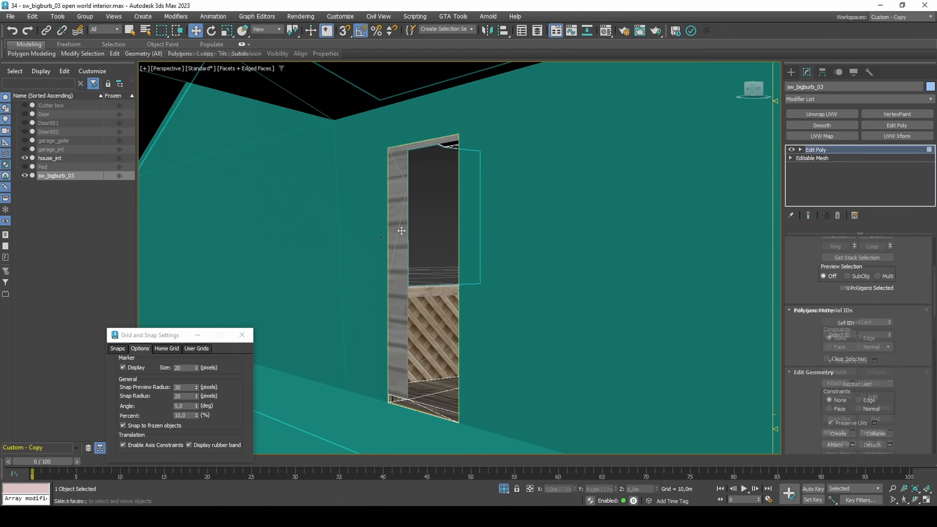
Step: Extrude the side and top edges of house_int's doorway away from the garage outward, snapping them to the exterior wall opening
click(382, 242)
key(2)
click(388, 241)
ctrl+click(418, 140)
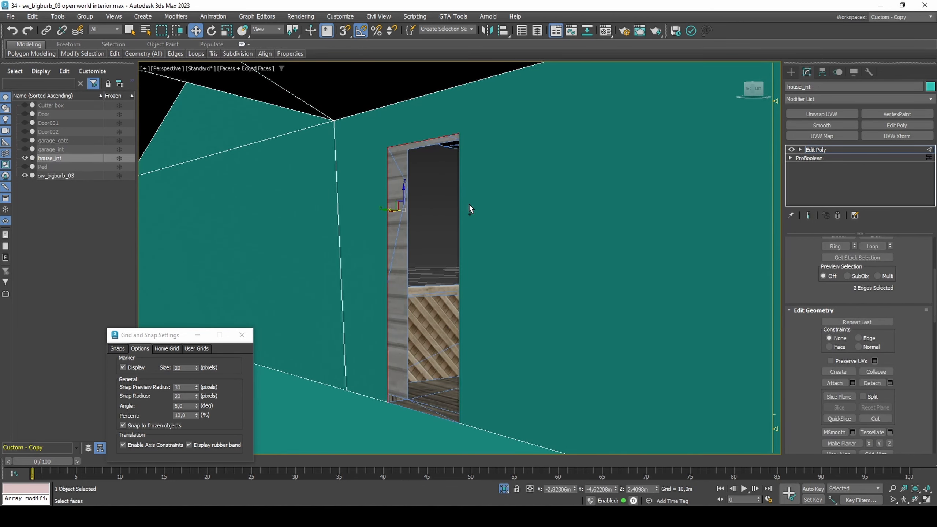
ctrl+click(458, 217)
scroll(433, 228, up, 4)
key(s)
drag(430, 228, 409, 432)
key(s)
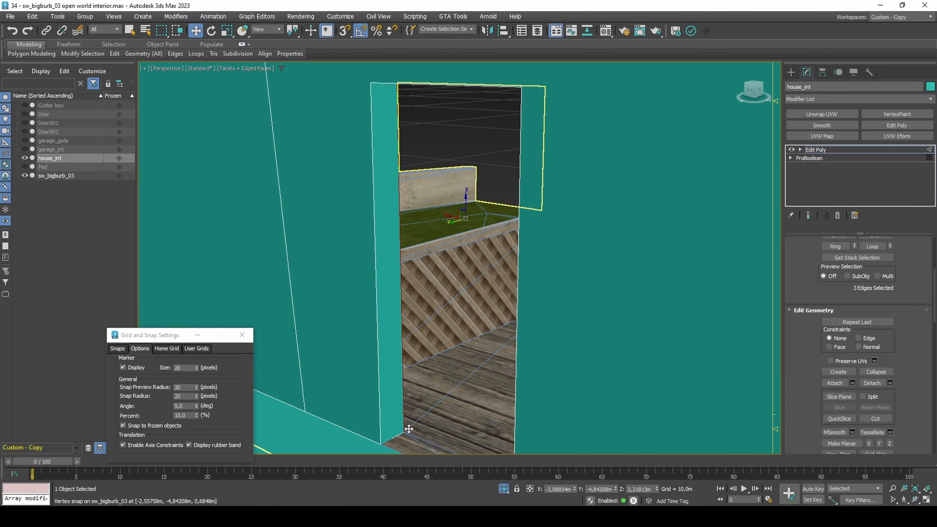
Step: Extrude the side and top edges of house_int's garage-side doorway outward, snapping them to the exterior wall opening
alt+middle_drag(408, 426, 489, 293)
scroll(549, 388, down, 5)
scroll(500, 238, down, 8)
alt+middle_drag(538, 314, 524, 283)
scroll(481, 363, up, 5)
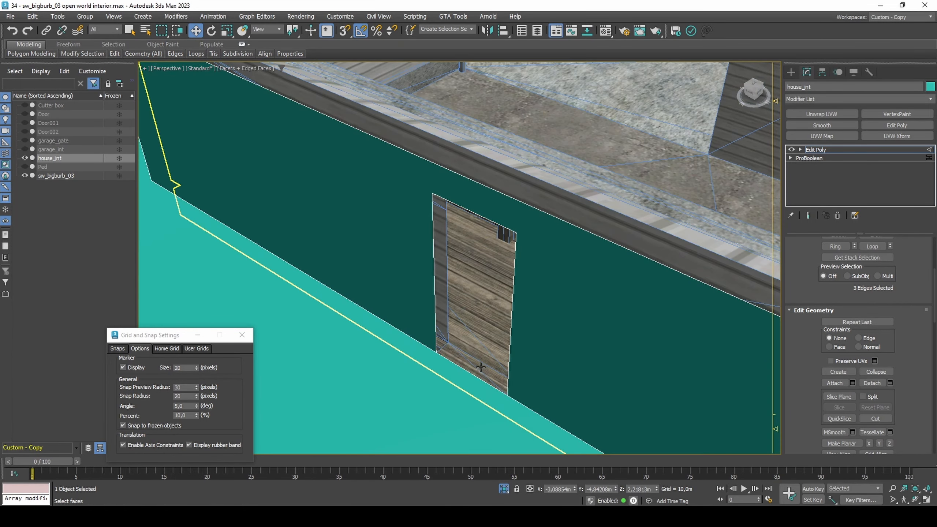
click(512, 342)
ctrl+click(492, 223)
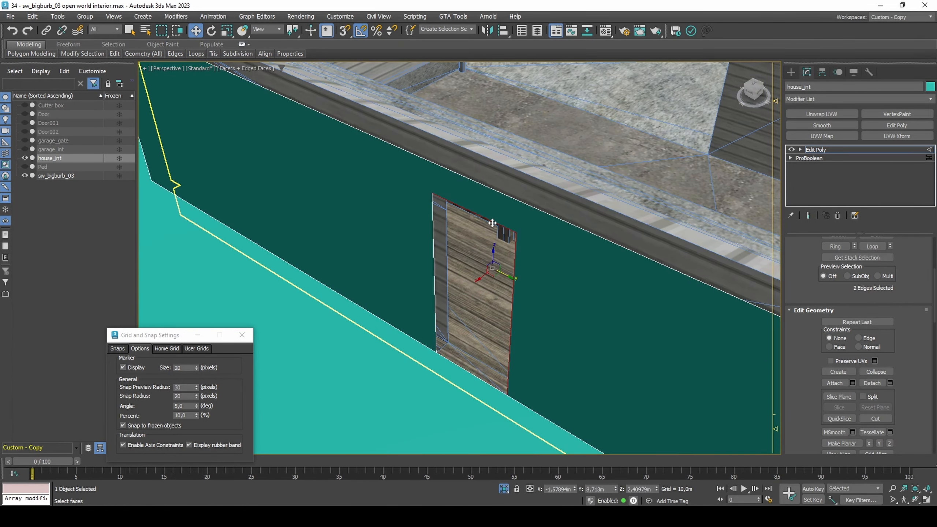
ctrl+click(434, 246)
scroll(481, 280, up, 5)
key(s)
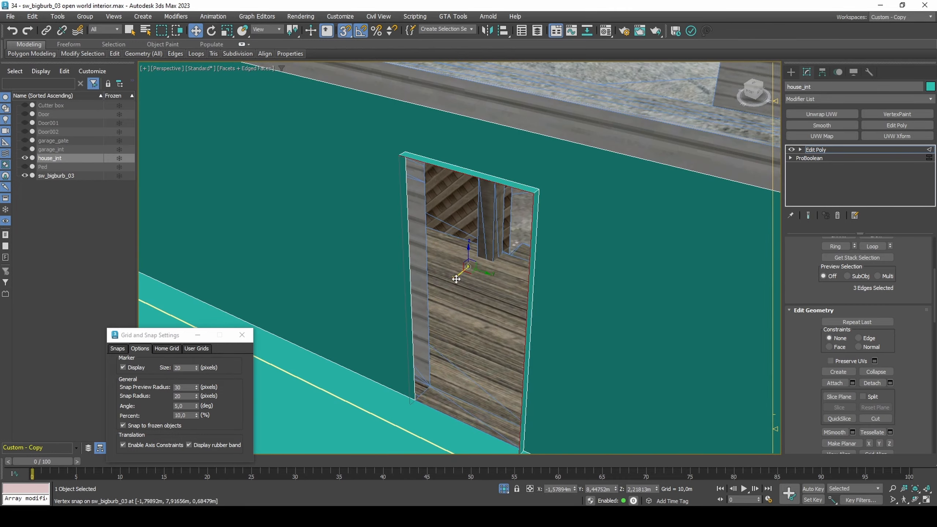
drag(456, 279, 430, 382)
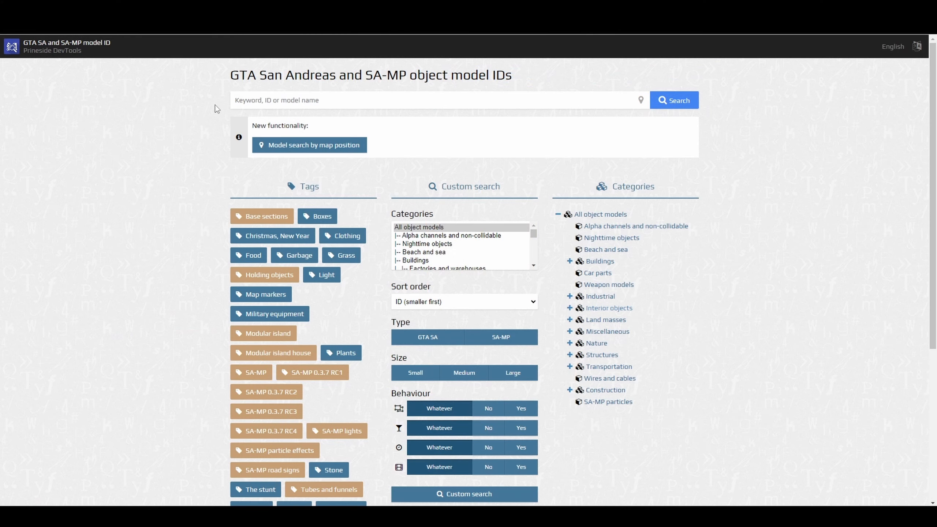
Step: Switch to the Prineside GTA SA model ID site and run a custom search for Household items of type GTA SA
scroll(216, 104, down, 3)
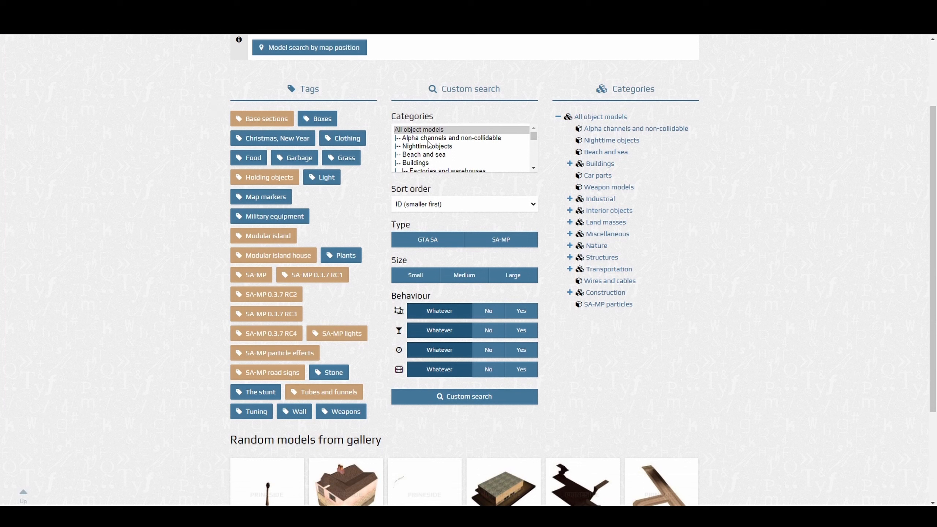
scroll(428, 144, down, 7)
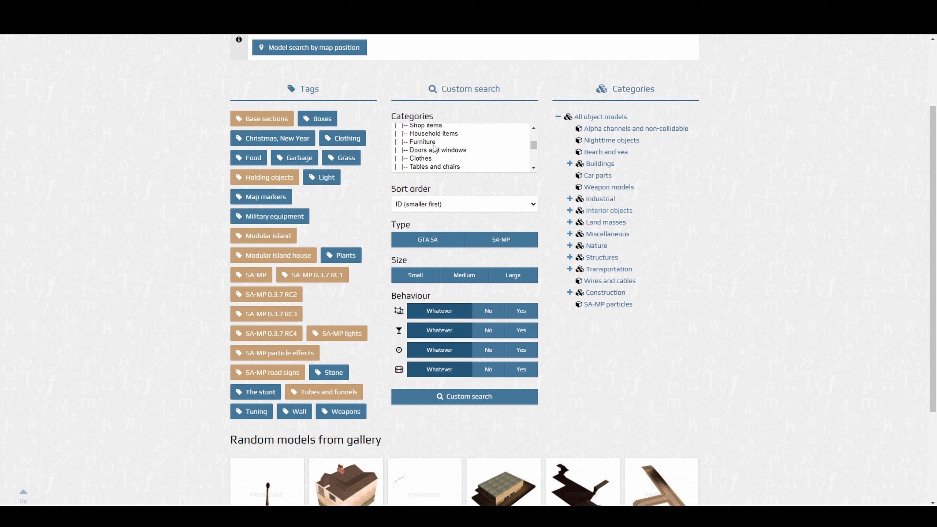
click(442, 135)
click(444, 240)
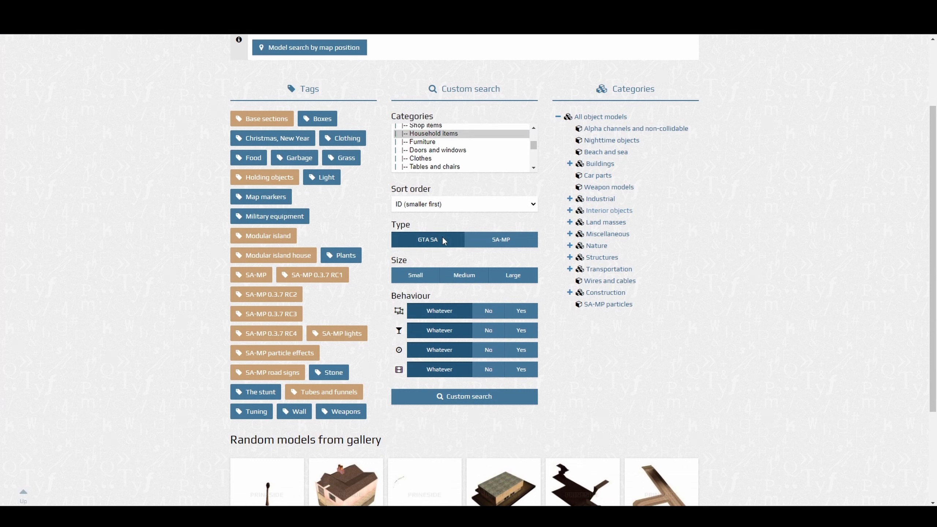
click(444, 394)
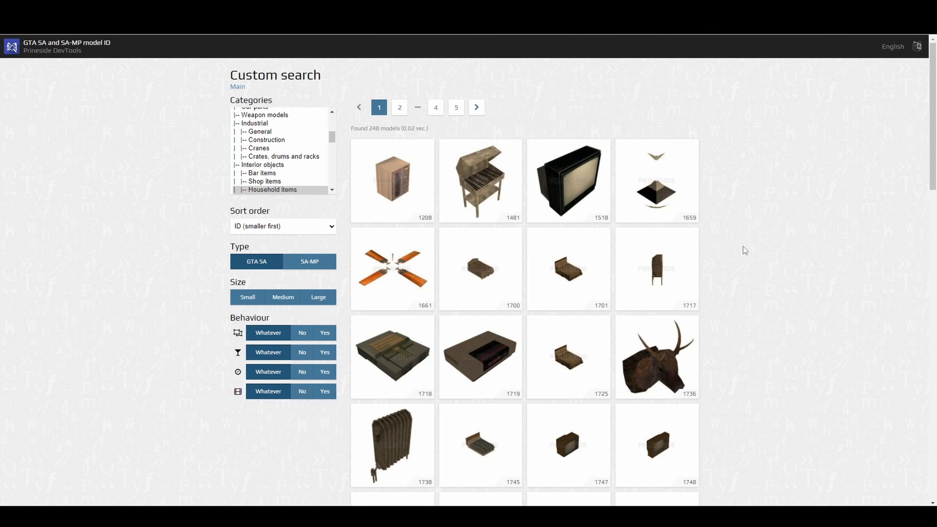
Step: Browse the household item models in the search results for suitable interior furnishings
scroll(745, 248, down, 4)
scroll(746, 250, down, 10)
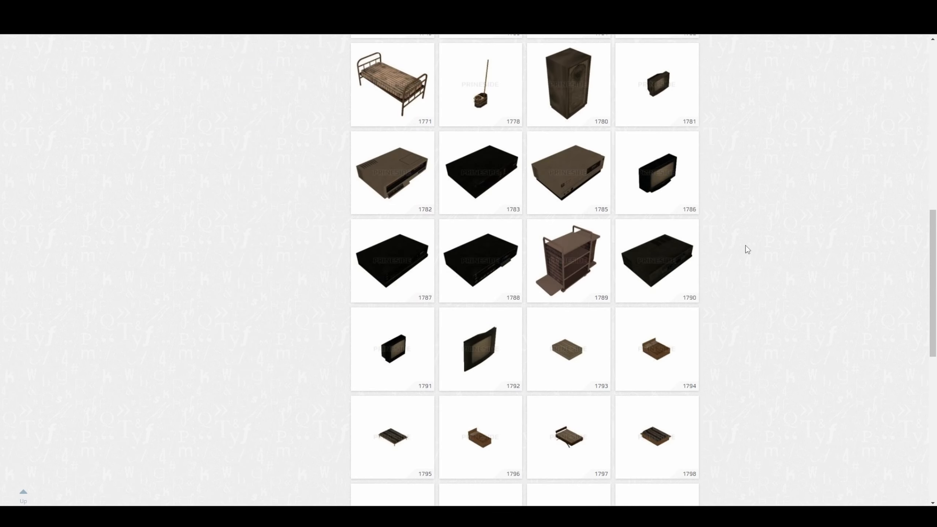
scroll(746, 250, down, 10)
scroll(746, 250, down, 13)
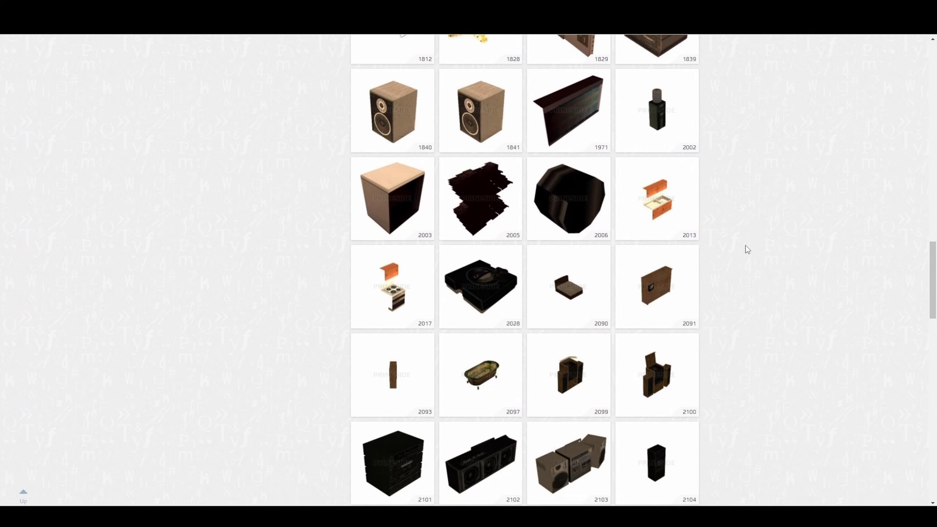
Step: Open the entry for the countertop with sink, model 2136, and select its model name CJ_K3_SINK
scroll(747, 250, down, 6)
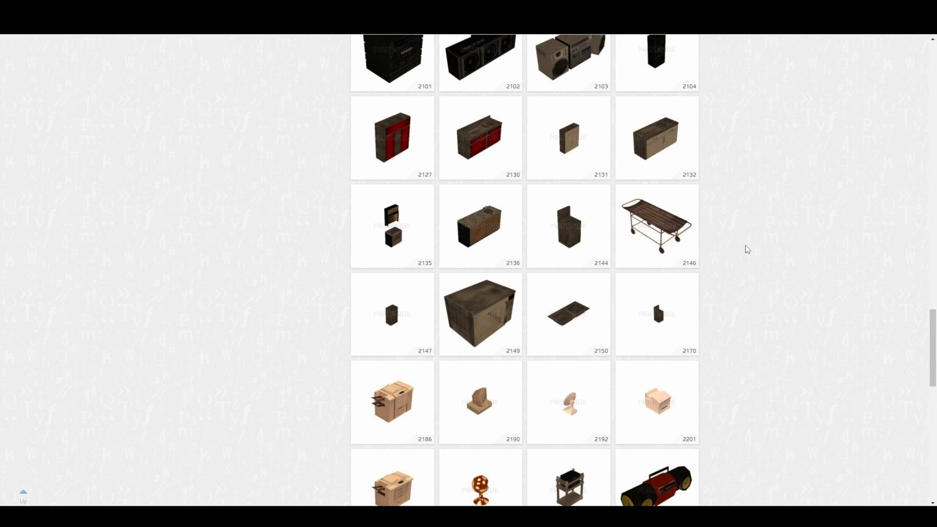
click(494, 189)
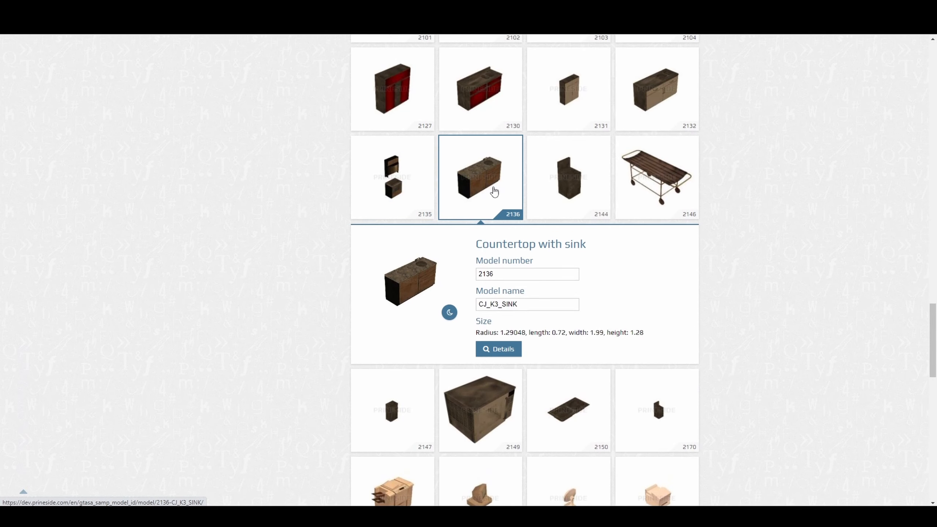
double_click(499, 305)
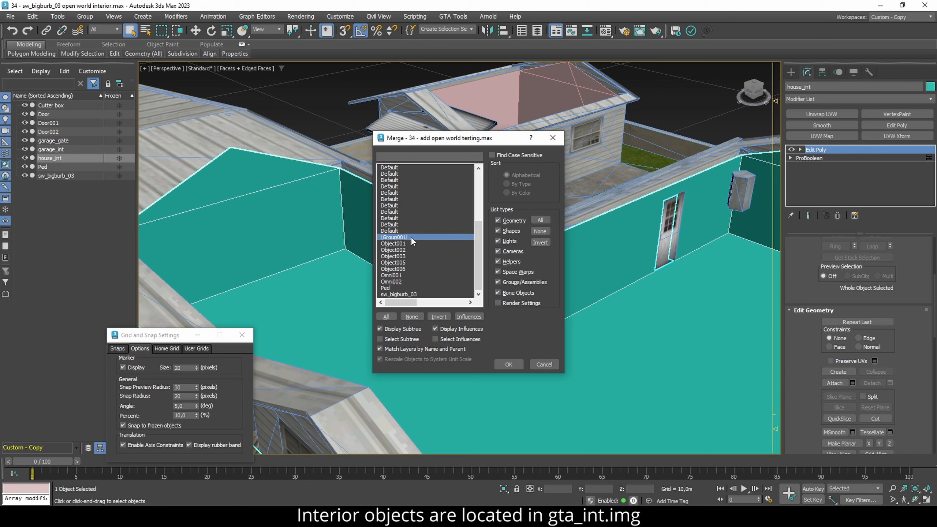
Step: Merge the furniture group Group001 from "34 - add open world testing.max" into the house scene in 3ds Max
click(499, 362)
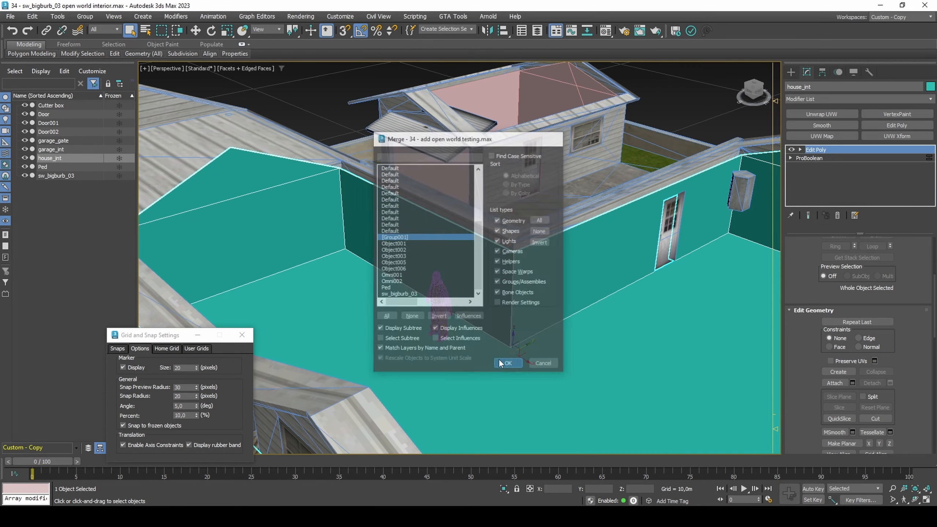
middle_drag(498, 359, 479, 351)
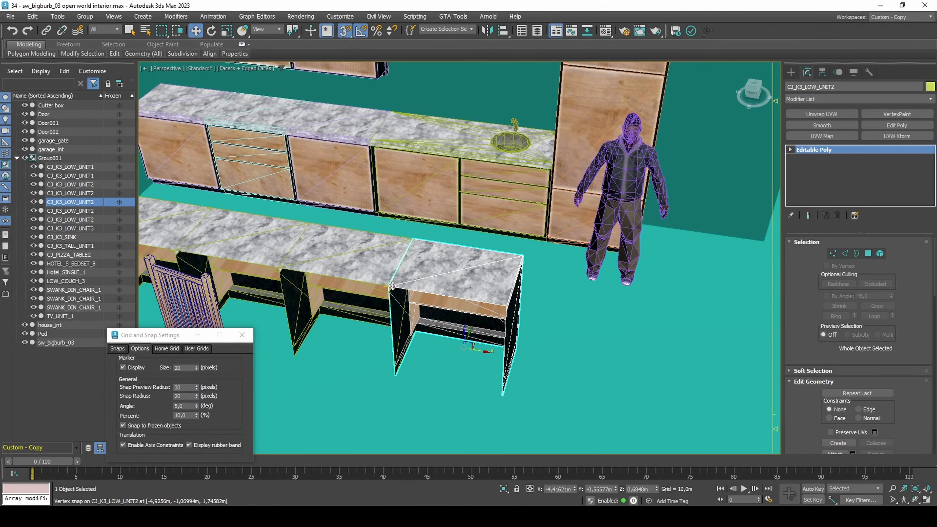
Step: Clone the end counter unit as four vertex-snapped copies continuing the counter, and rename the copies CJ_K3_LOW_UNIT2
shift+drag(392, 286, 507, 307)
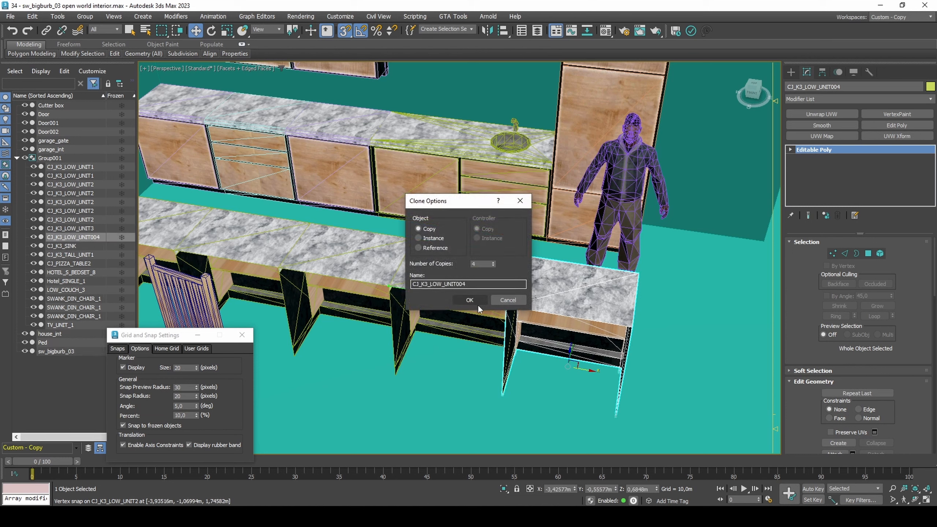
click(478, 304)
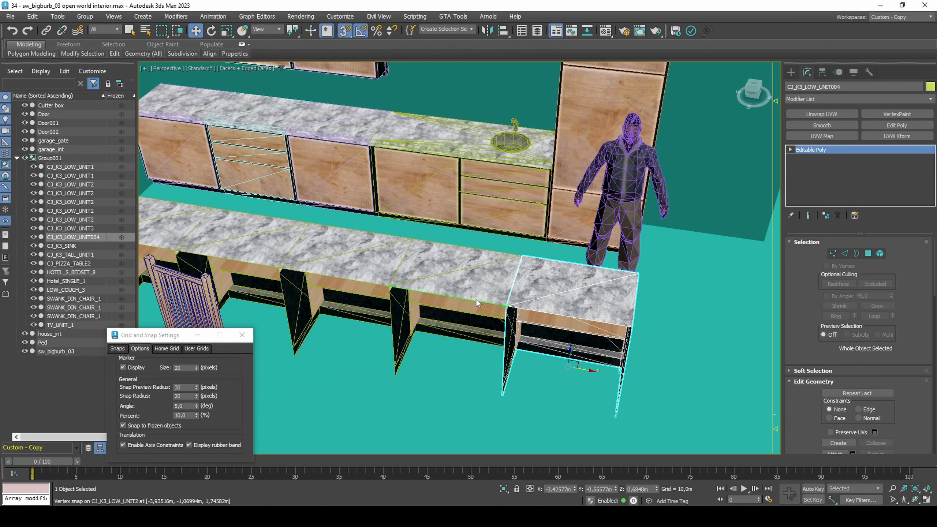
click(92, 203)
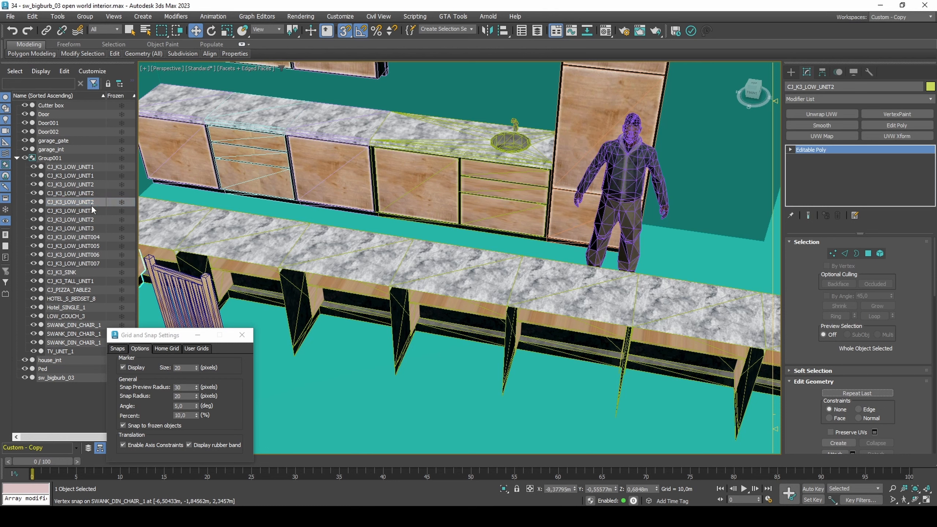
click(101, 236)
shift+click(98, 262)
right_click(98, 262)
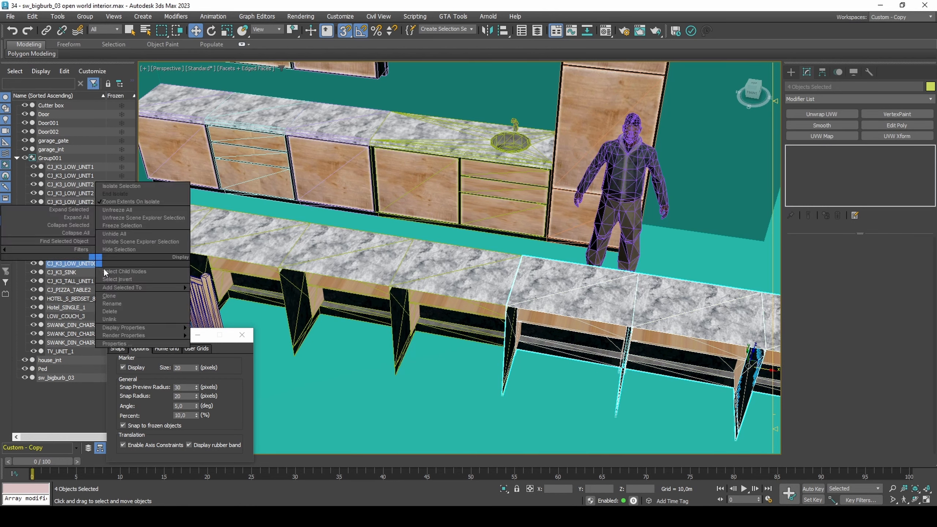
click(142, 303)
text(CJ_K3_LOW_UNIT2)
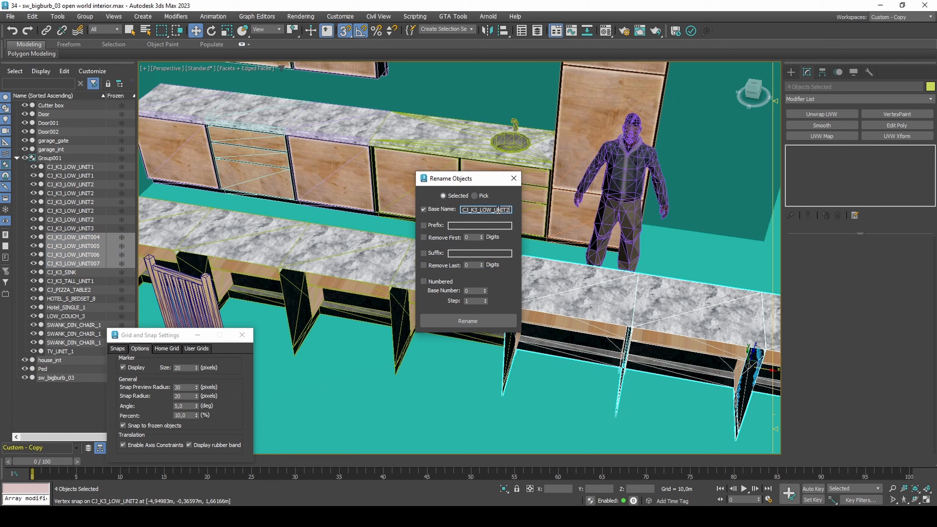
click(476, 322)
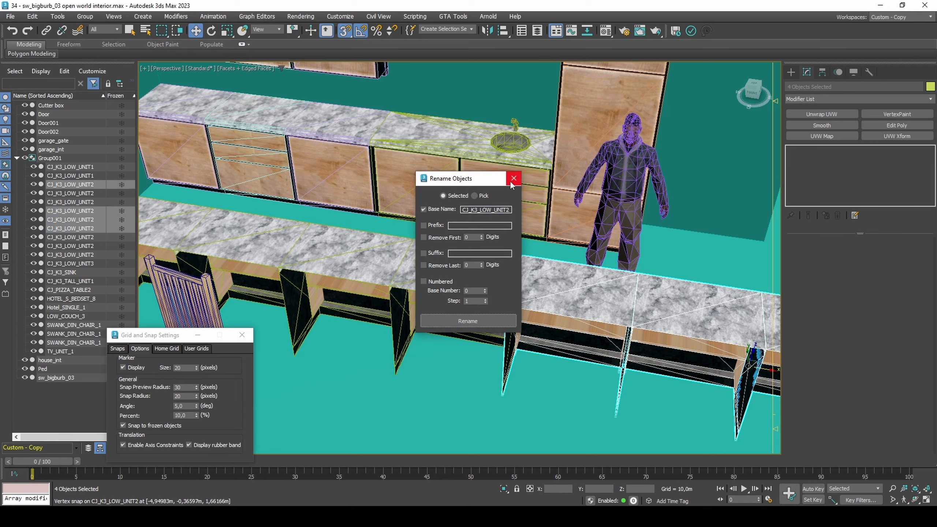
click(514, 179)
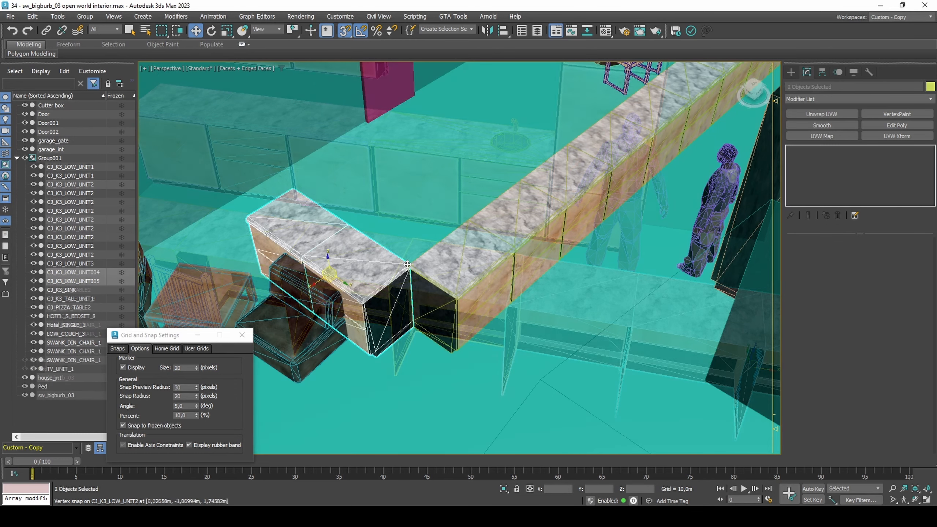
Step: Snap the two corner counter units to the counter's end corner, and reposition CJ_K3_LOW_UNIT005 across the floor with Select and Place
drag(409, 265, 457, 298)
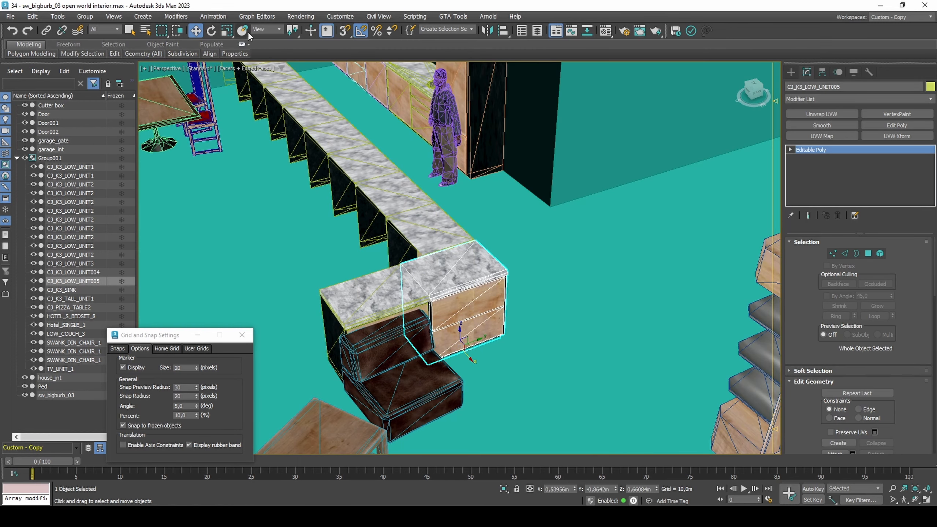
click(242, 30)
drag(486, 334, 554, 295)
key(e)
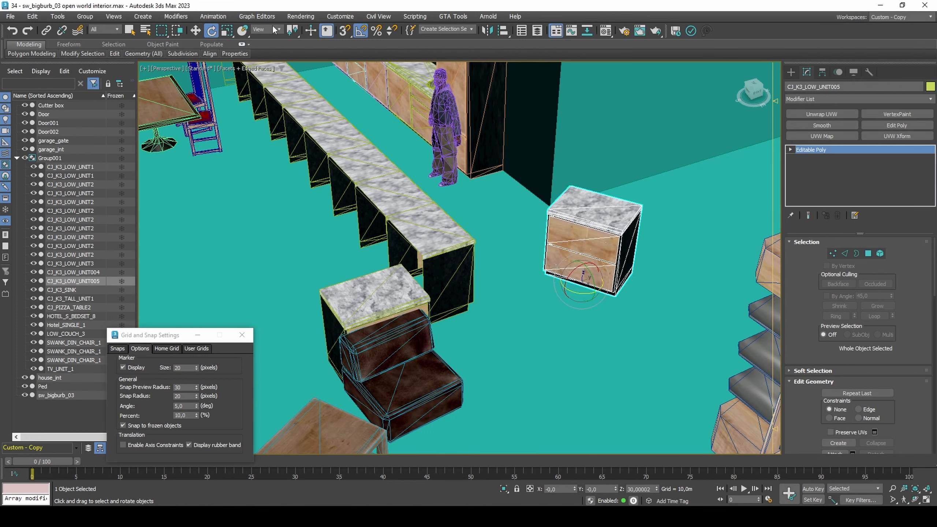
click(242, 30)
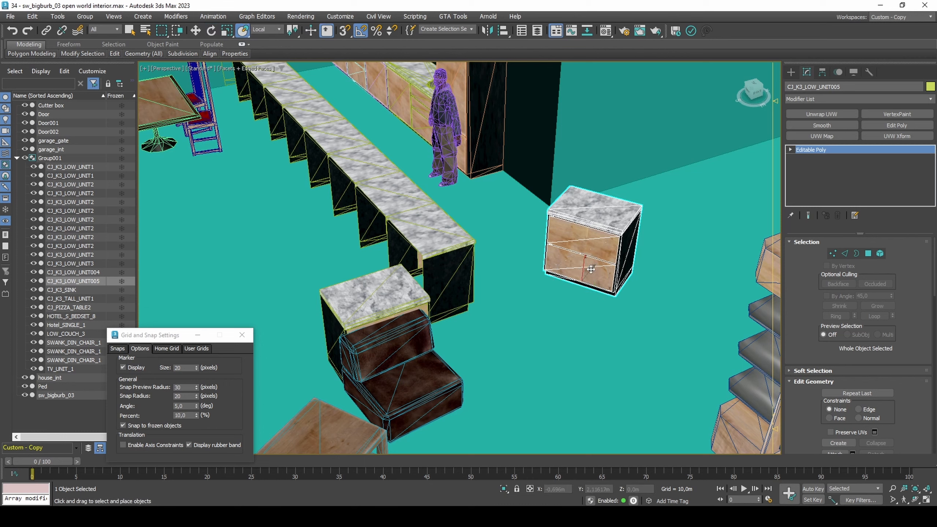
drag(590, 269, 362, 170)
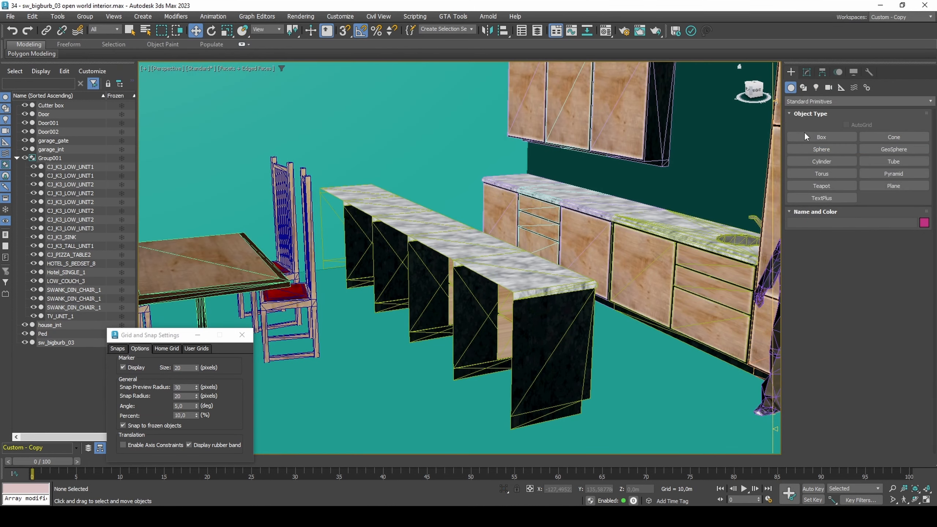
Step: Create a zero-length box about 4.95 m wide across the counter's open side, snapping its height to the countertop
click(815, 136)
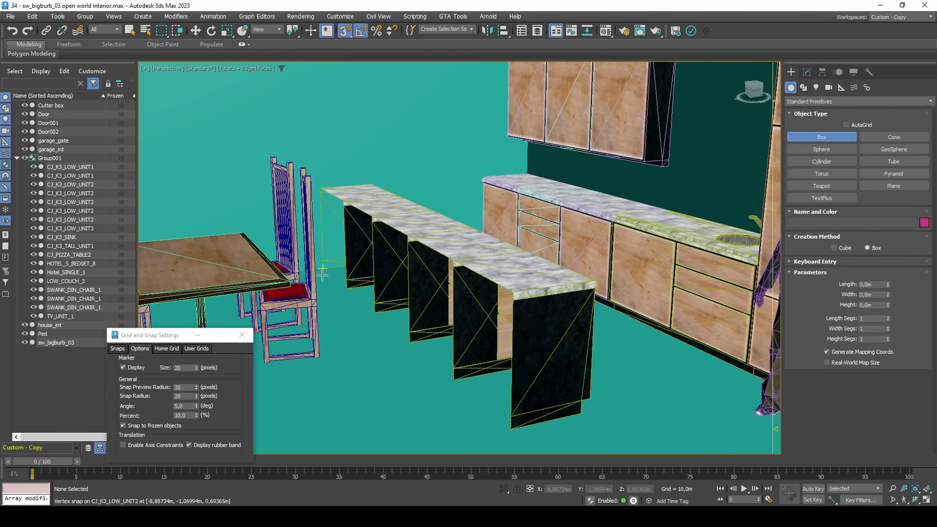
drag(322, 274, 517, 287)
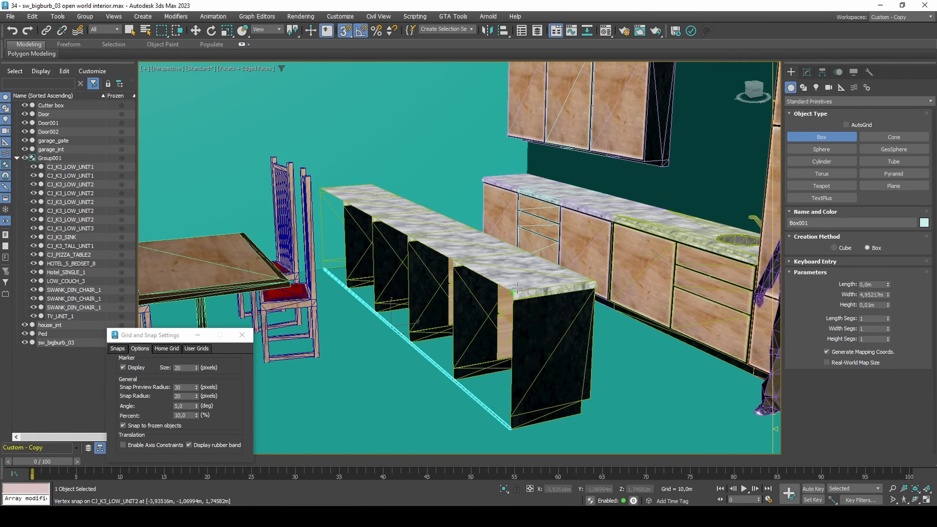
click(512, 293)
key(s)
key(w)
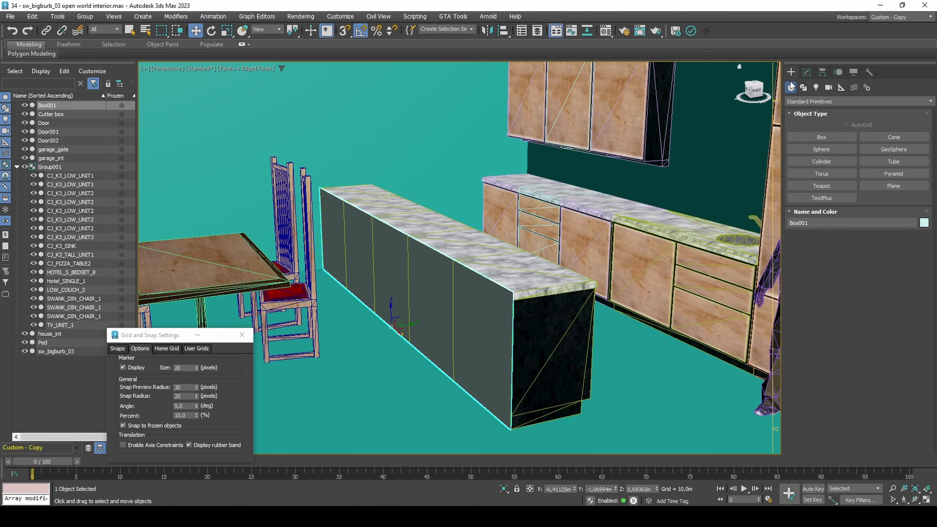
Step: Add an Edit Poly modifier to the new box and delete all its polygons except the front face
click(807, 71)
click(877, 125)
key(4)
click(464, 322)
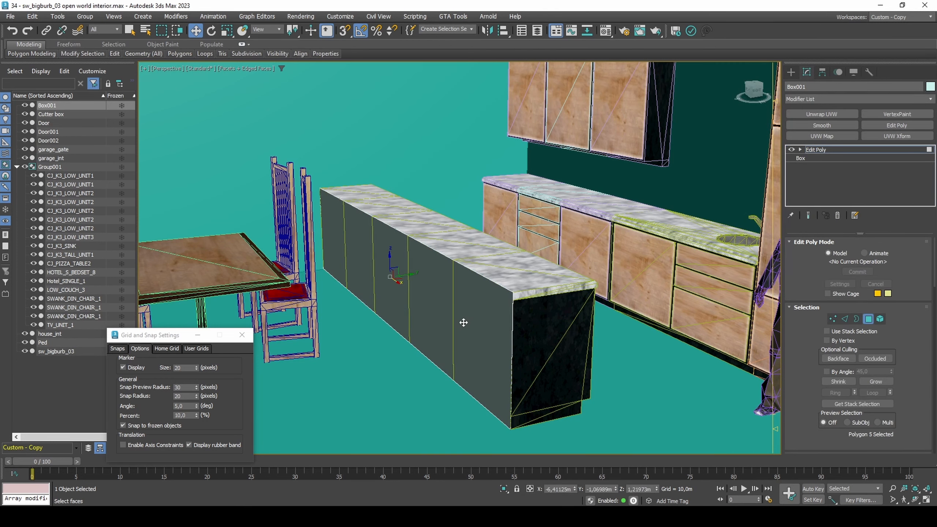
key(F3)
key(ctrl+a)
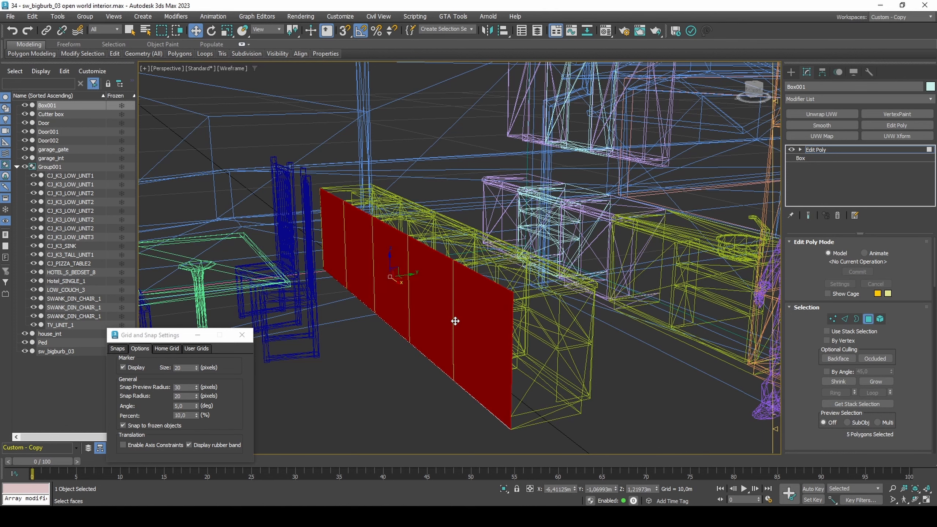
key(ctrl+d)
key(F3)
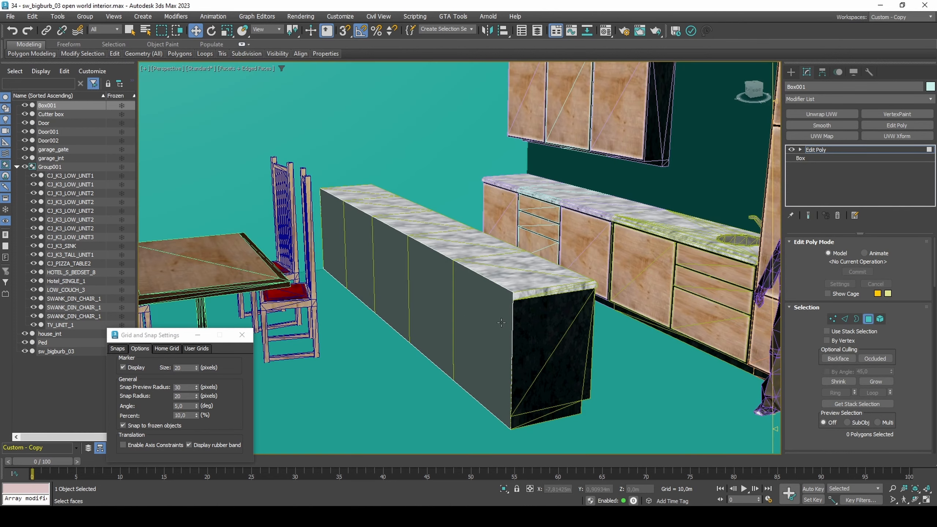
Step: Extrude the panel's near vertical edge across the counter's end with axis constraints, snapping it to the countertop's far corner
key(2)
click(513, 327)
click(179, 448)
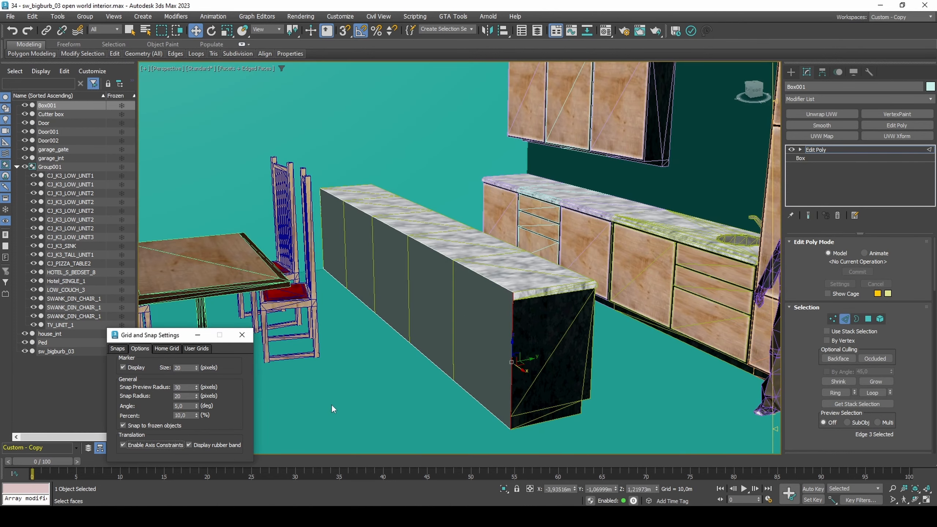
key(s)
shift+drag(530, 358, 599, 280)
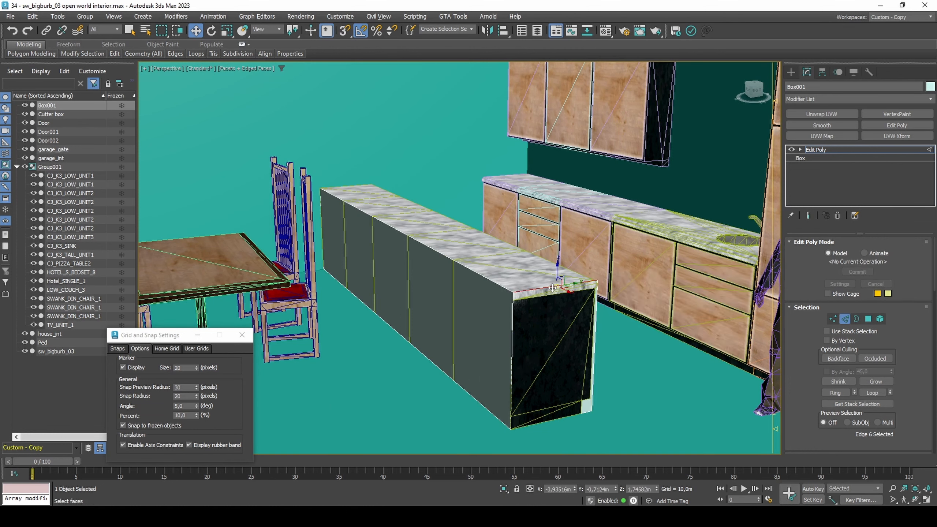
Step: Raise both top edges of the counter panel to a Z position of 1.9 m
click(496, 284)
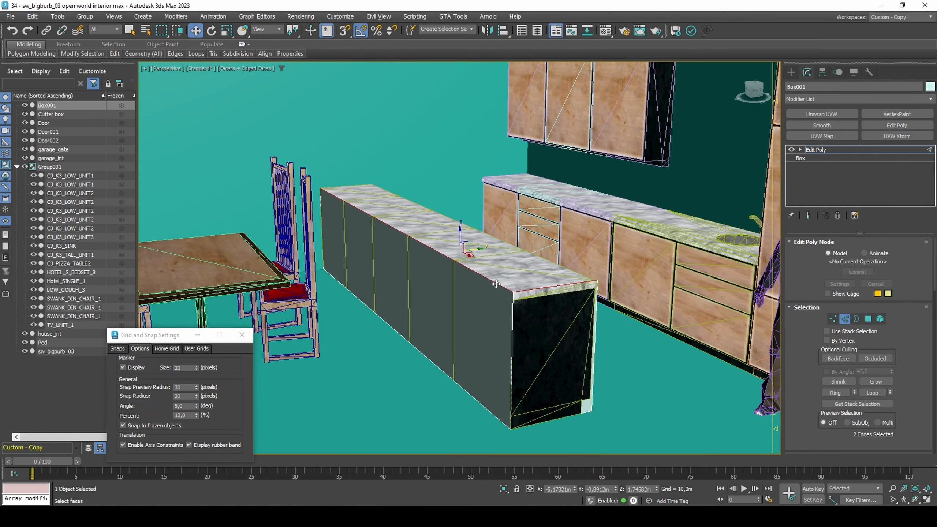
double_click(636, 489)
key(Return)
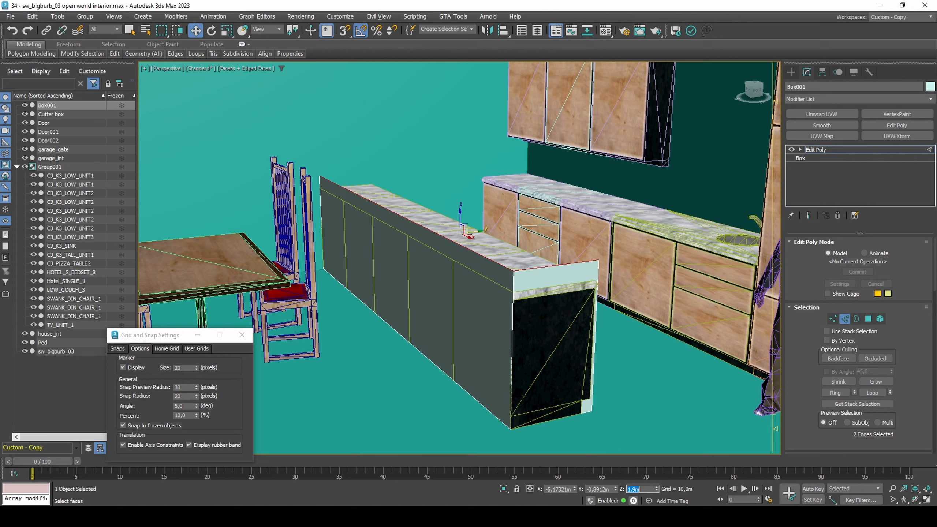
key(2)
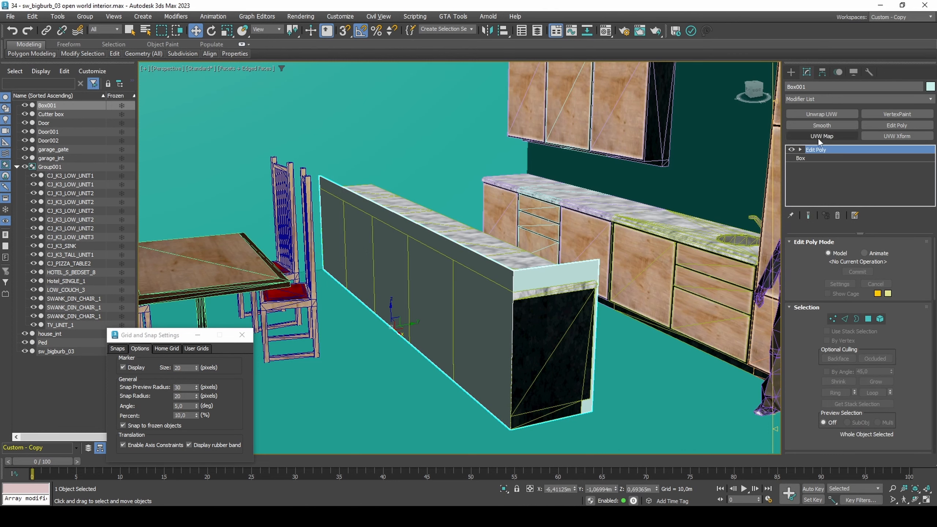
Step: Thicken the counter panel with a Shell modifier of 0.06 m outer amount, and add an Edit Poly modifier above it
click(844, 98)
text(s)
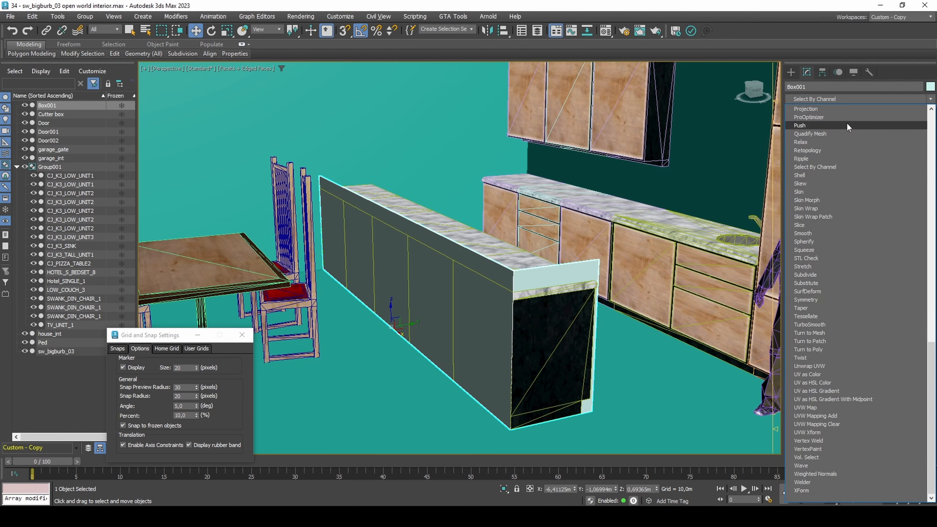
click(818, 175)
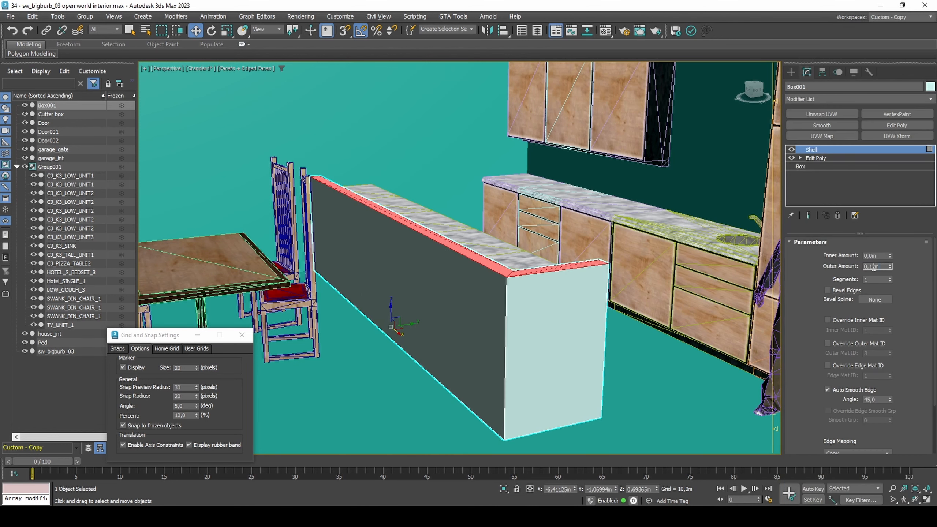
drag(877, 267, 816, 268)
text(0,06)
key(Return)
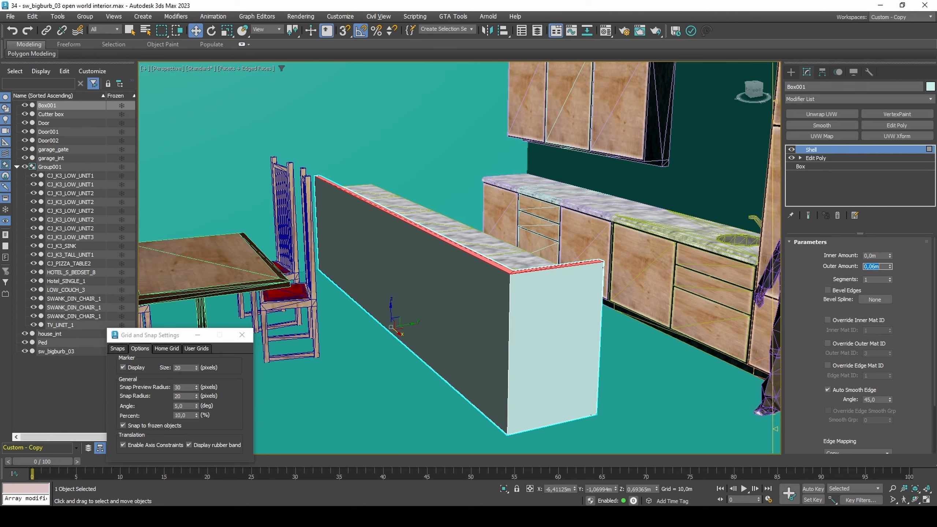
scroll(916, 332, down, 2)
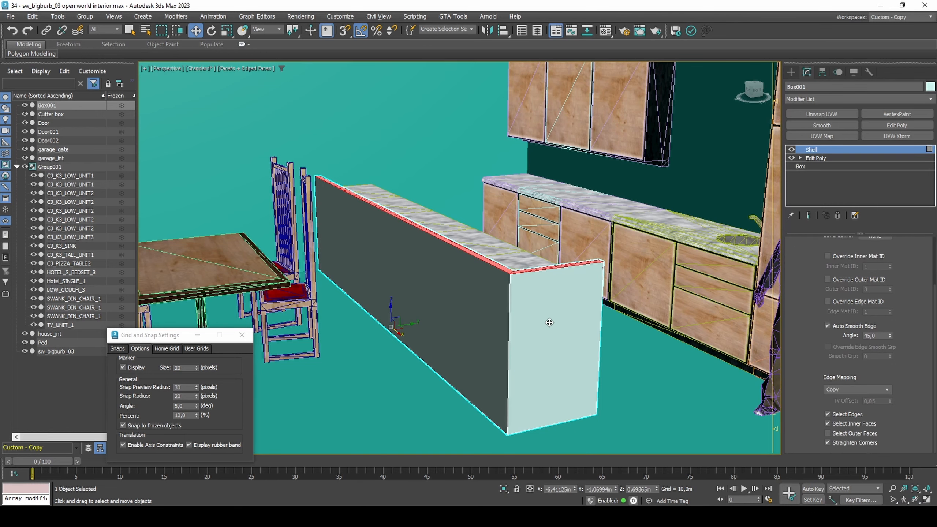
alt+middle_drag(549, 323, 560, 305)
click(896, 125)
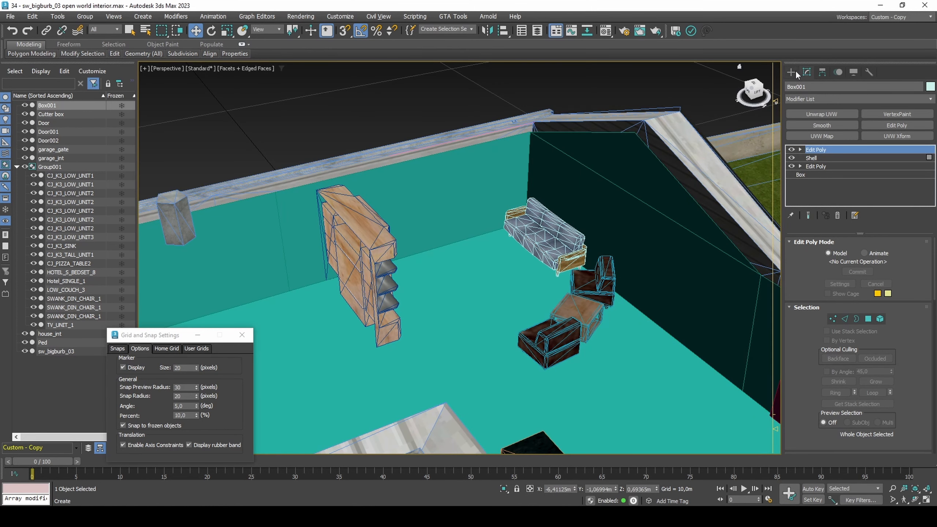
Step: Create a box on the floor beside the armchairs with AutoGrid, about 3.02 × 0.2 × 0.9 m, and zero its X position
click(792, 72)
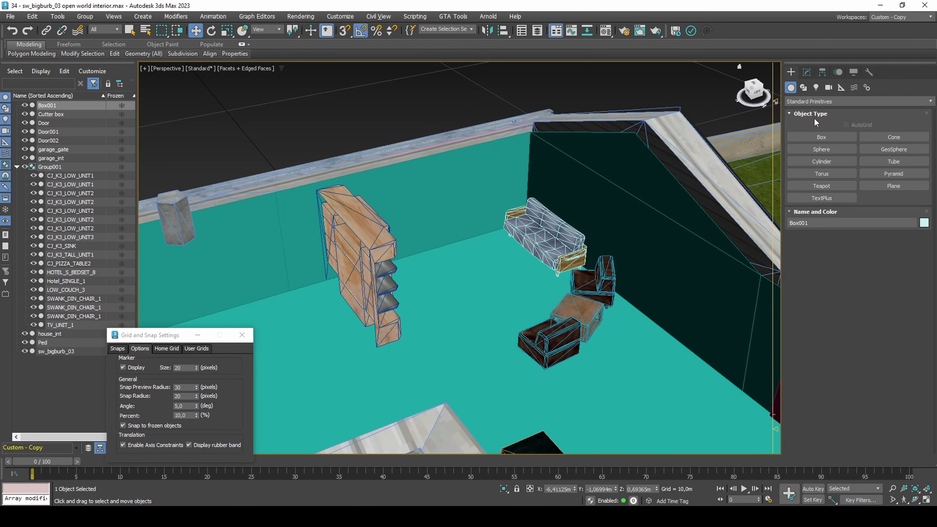
click(842, 137)
click(846, 125)
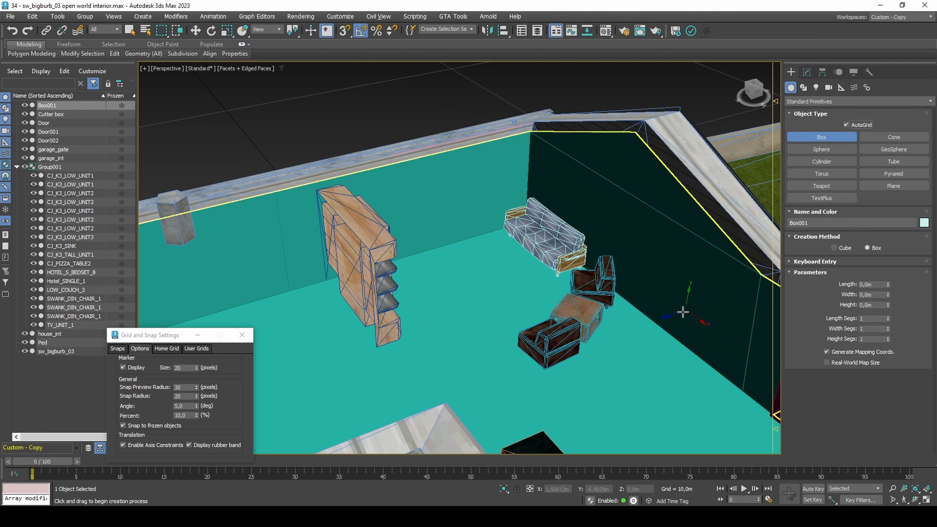
drag(669, 351, 586, 387)
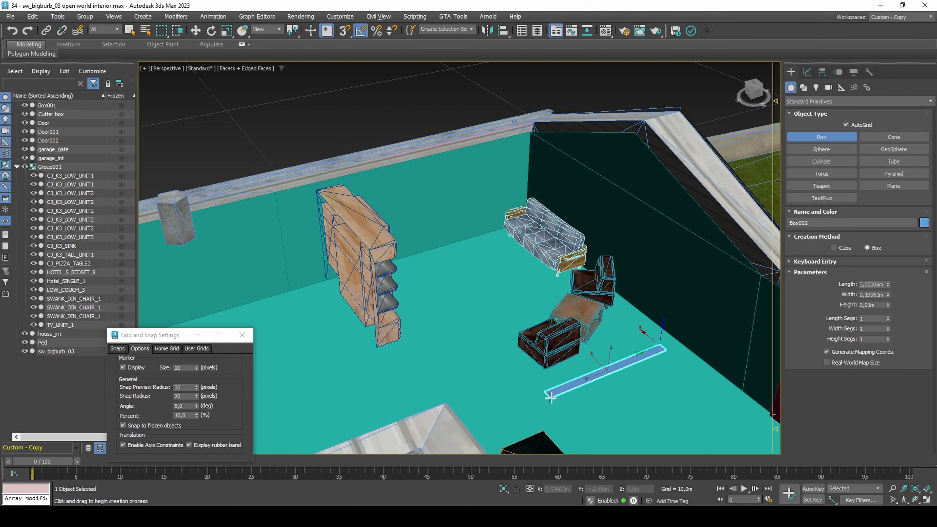
click(573, 356)
key(w)
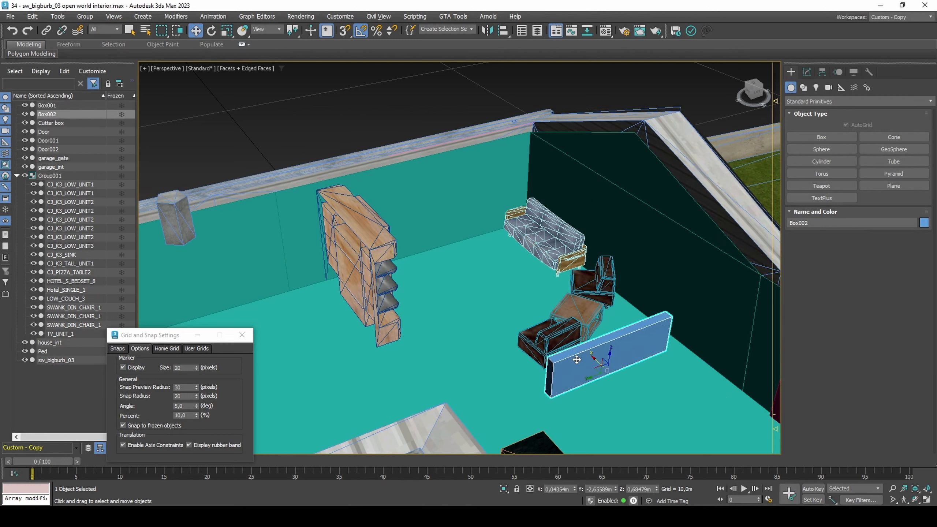
right_click(574, 487)
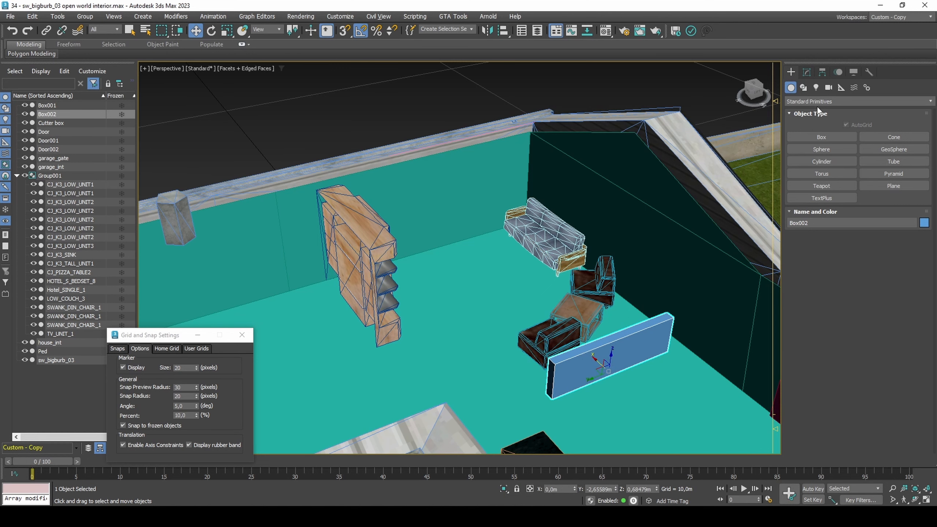
Step: Set the new box's length to 3.2 m, width to 0.12 m and height to 3 m
click(807, 72)
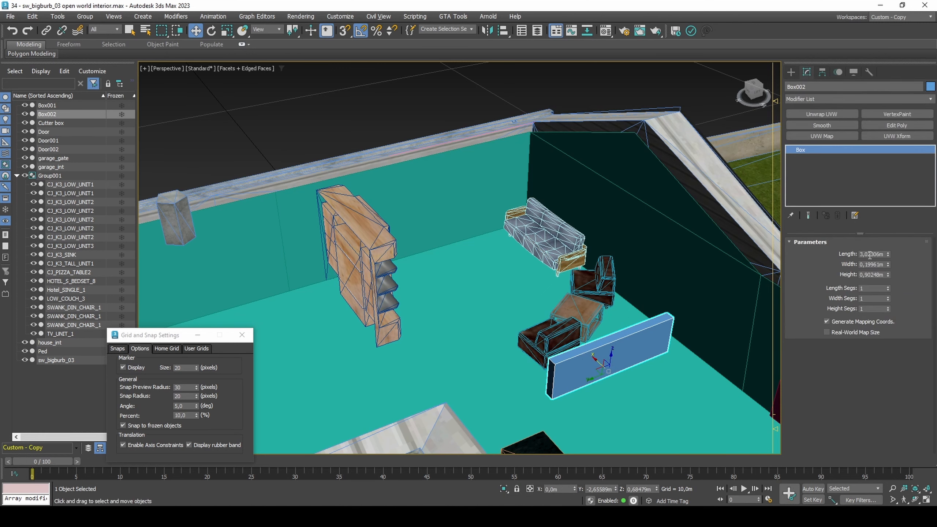
text(3,2)
key(Tab)
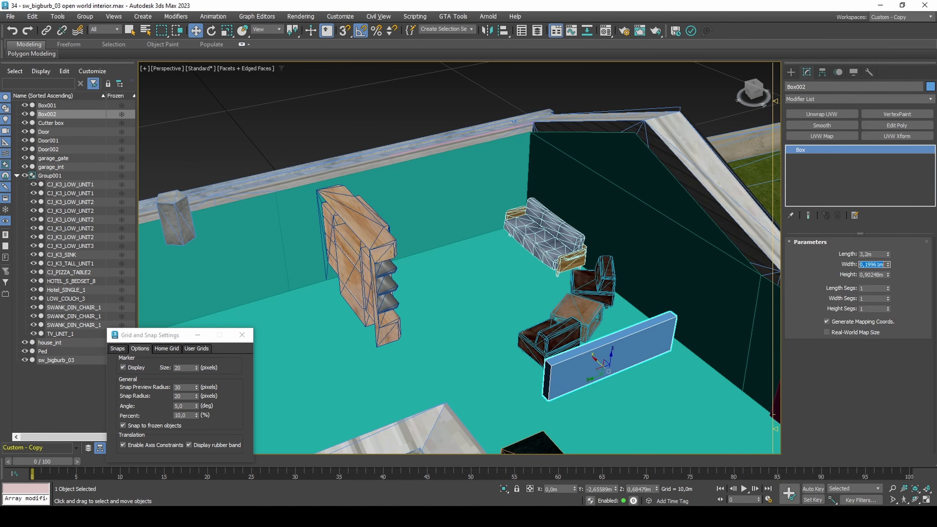
text(,12)
key(Tab)
text(3)
key(Return)
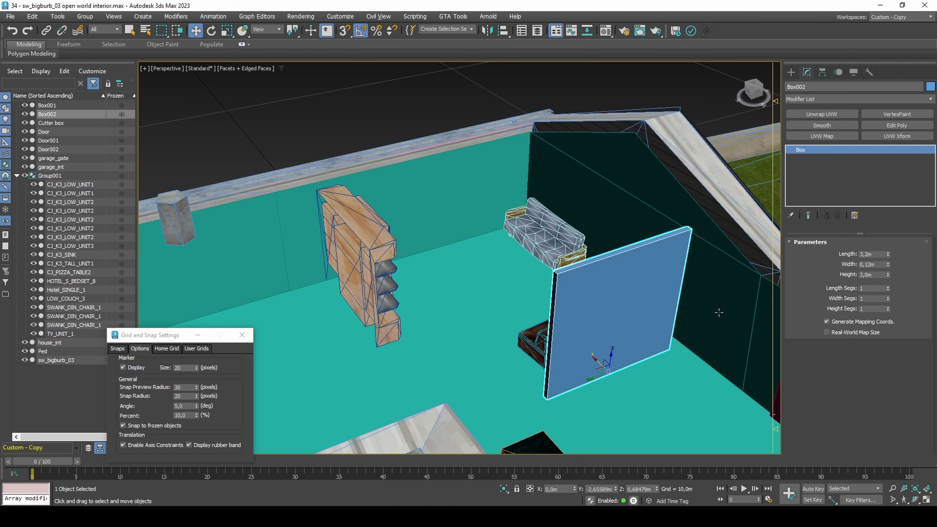
Step: Move the wall box along the Y axis, snapping its end vertex to the house interior's wall
drag(600, 377, 584, 384)
key(s)
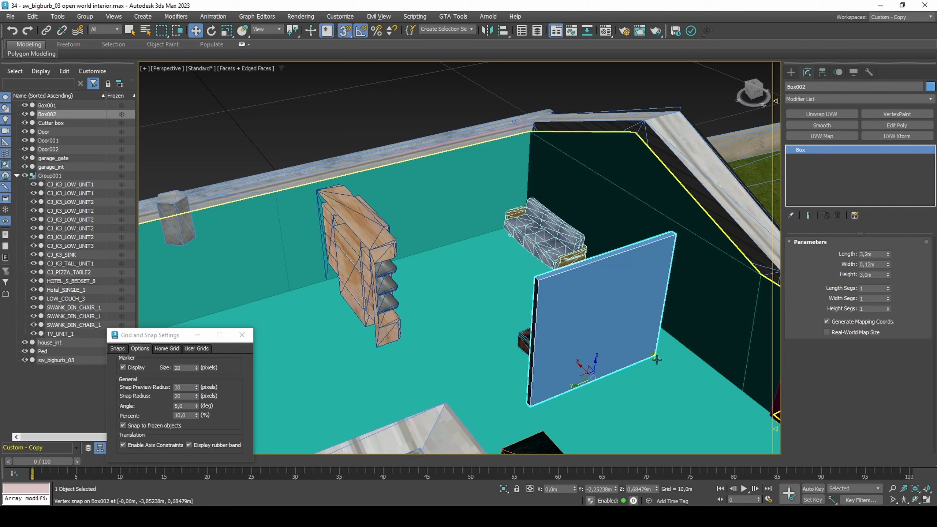
drag(654, 355, 742, 393)
key(s)
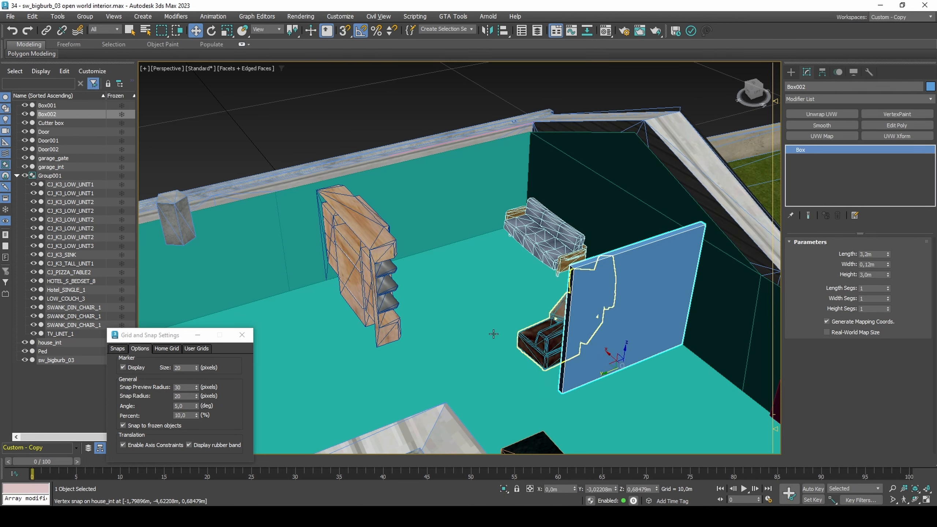
Step: Rename the wall box living_wall and collapse Group001 in the object list
double_click(55, 116)
text(livi)
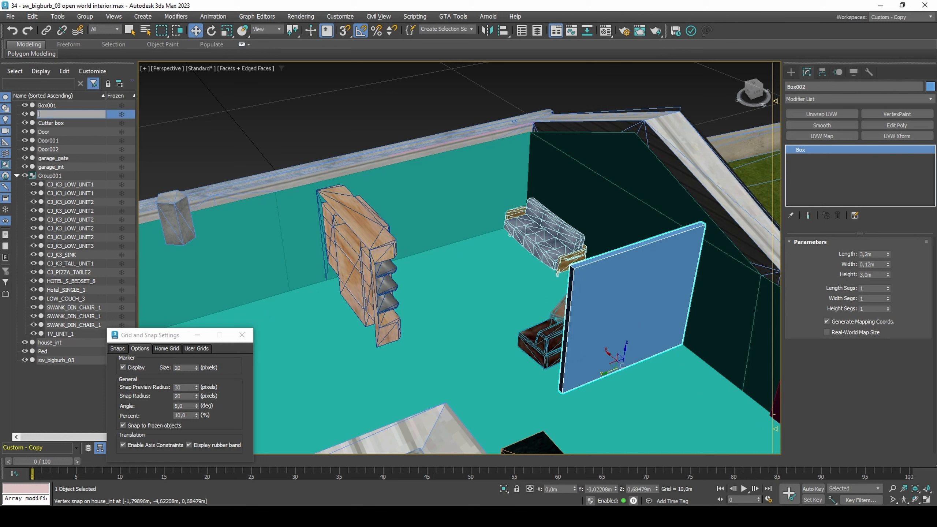
text(ng_wall)
key(Return)
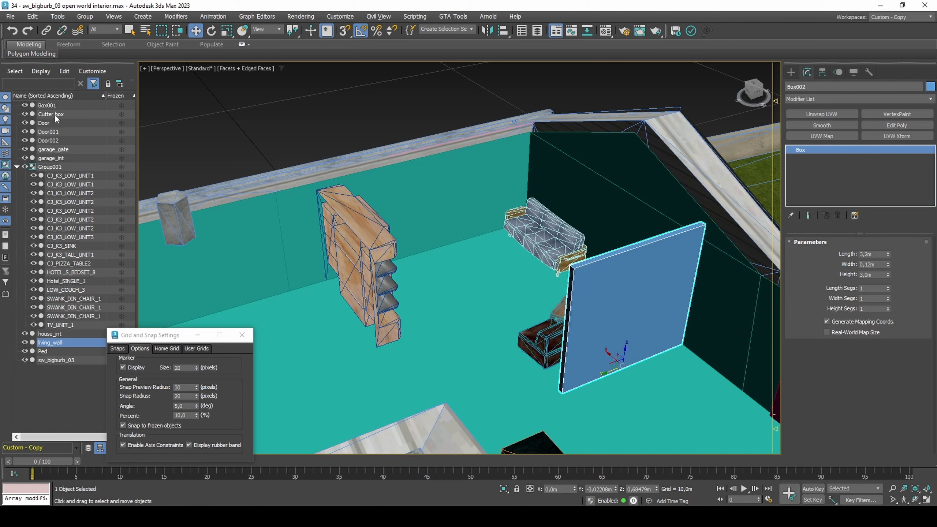
click(16, 167)
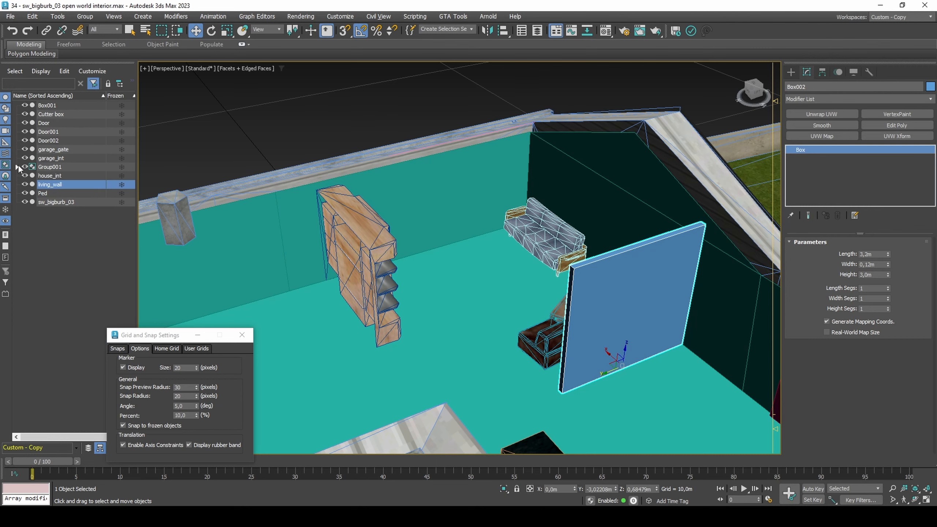
Step: Add an Edit Poly modifier to living_wall and extrude its free end face by 0.12 m
click(896, 125)
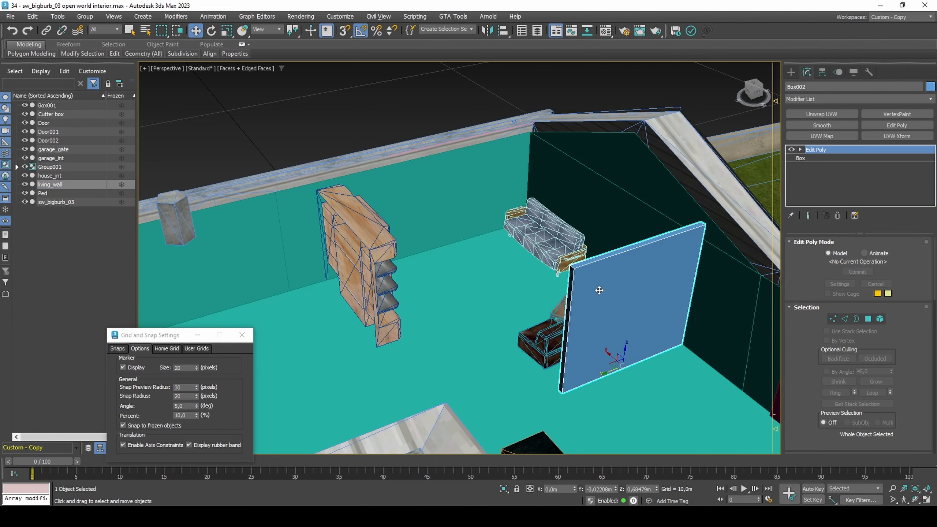
key(4)
click(568, 306)
alt+middle_drag(568, 306, 625, 304)
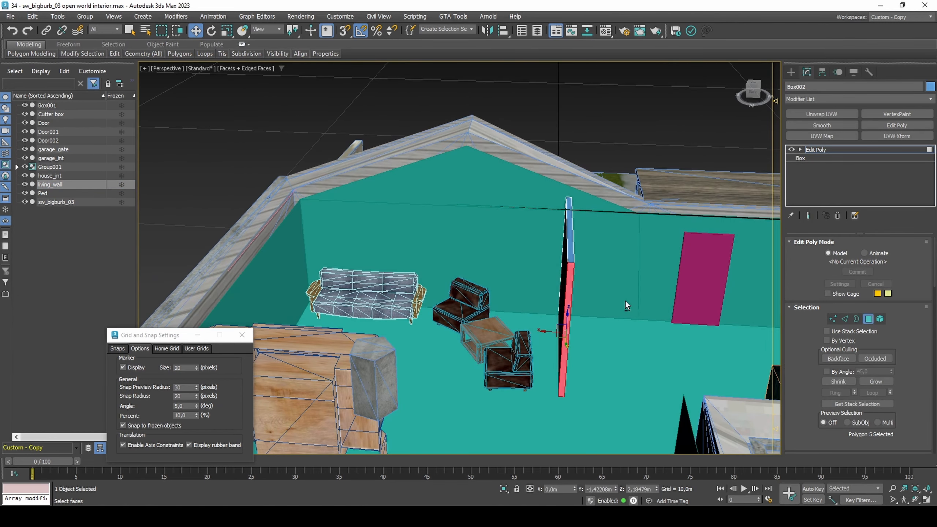
scroll(876, 351, down, 5)
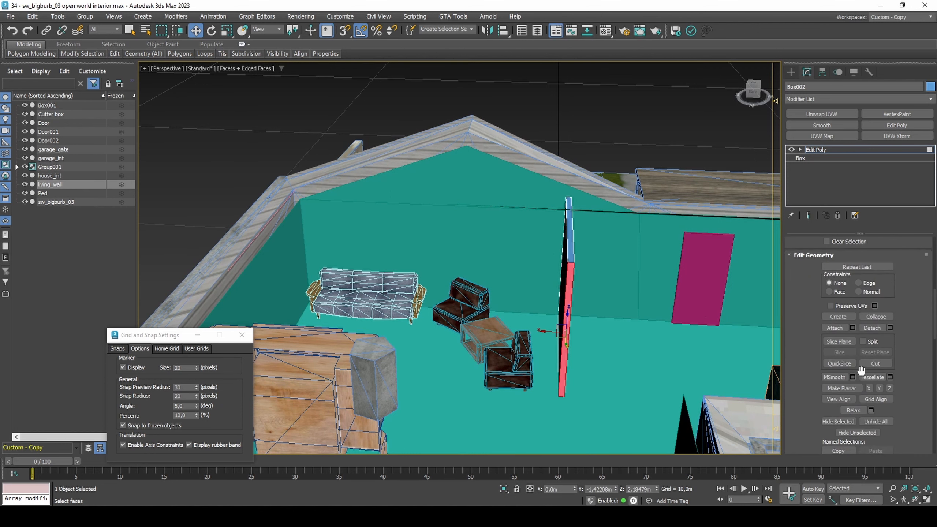
scroll(834, 383, down, 2)
click(852, 409)
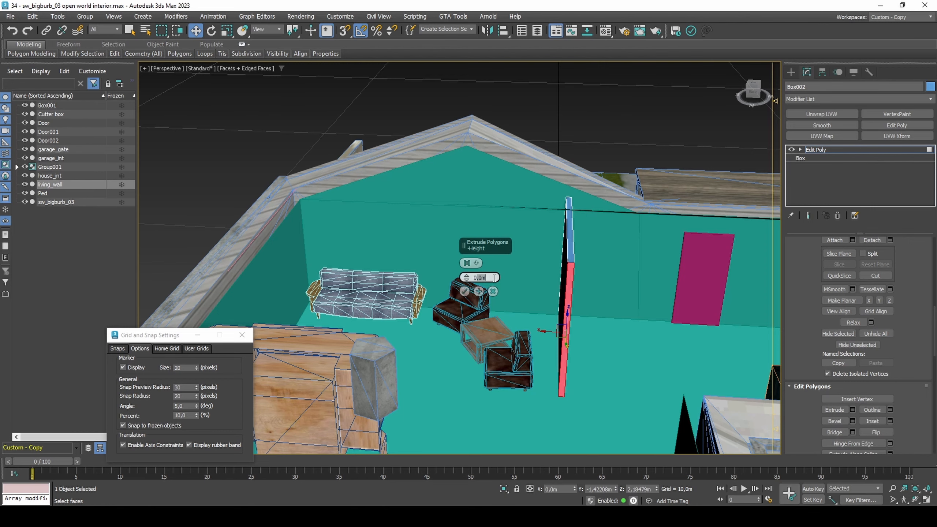
alt+middle_drag(536, 288, 581, 236)
scroll(597, 290, up, 4)
click(479, 291)
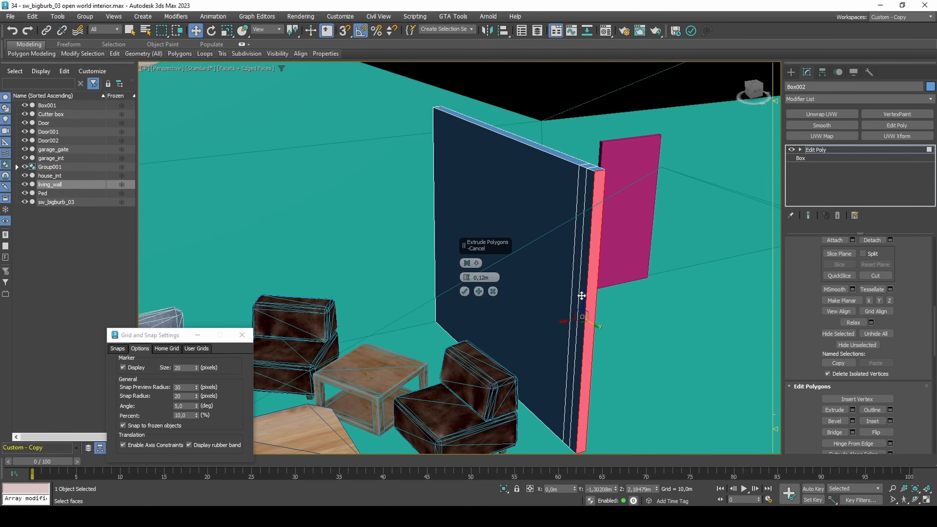
Step: Extrude the side face of the wall's end section by 0.12 m and offset it another 0.2 m along X
click(580, 290)
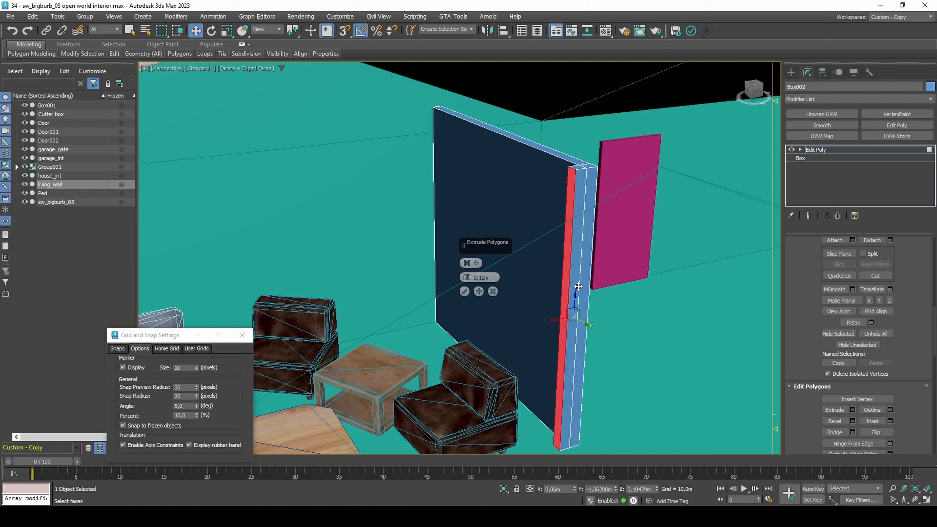
click(464, 291)
key(F12)
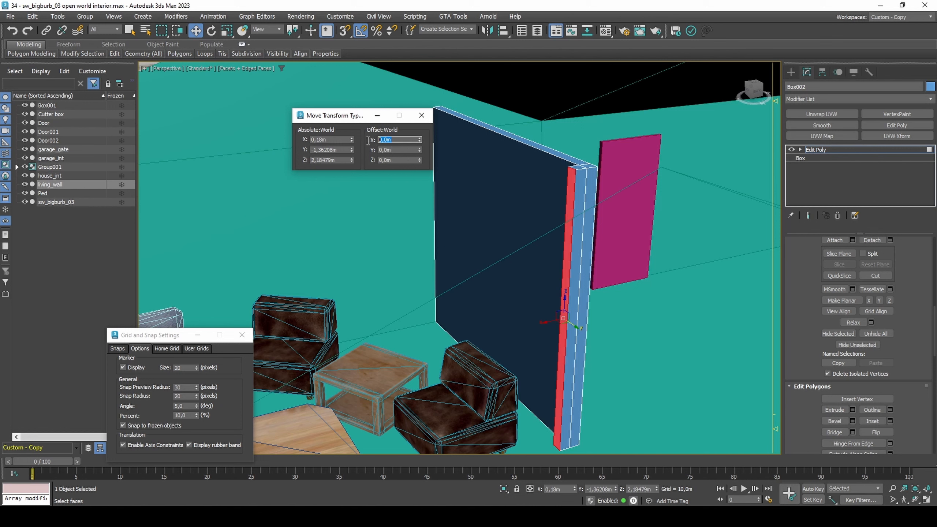
text(0,2)
key(Return)
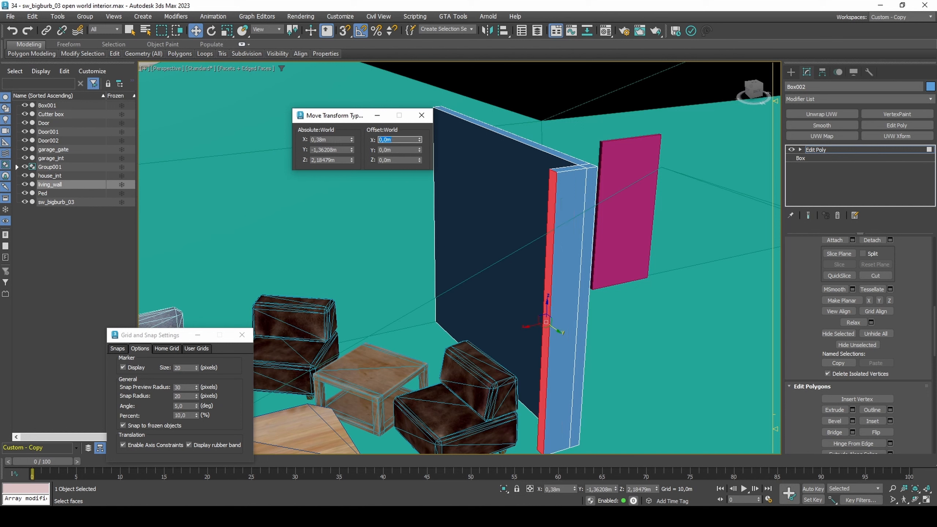
click(422, 116)
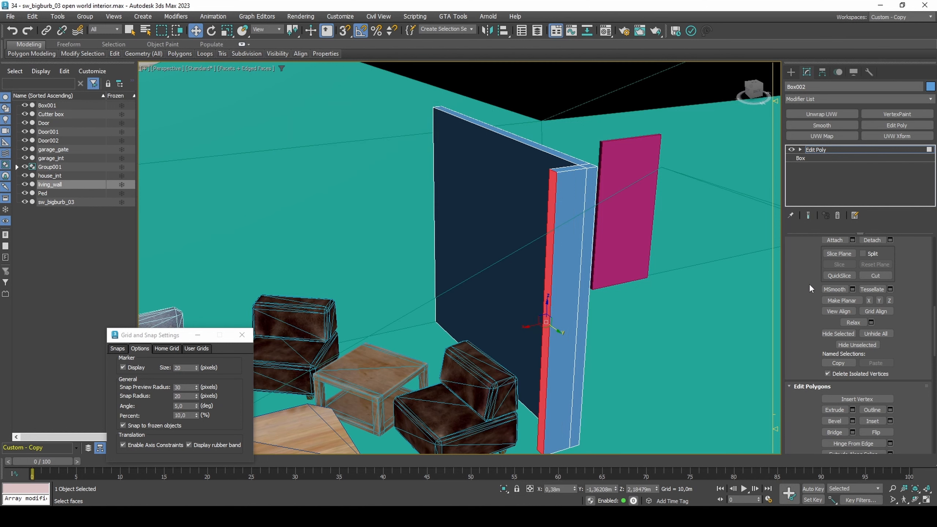
Step: Extrude the jog's end face by 0.12 m, extrude the new section's side face by 0.12 m, and offset it 2.5 m along Y
click(852, 409)
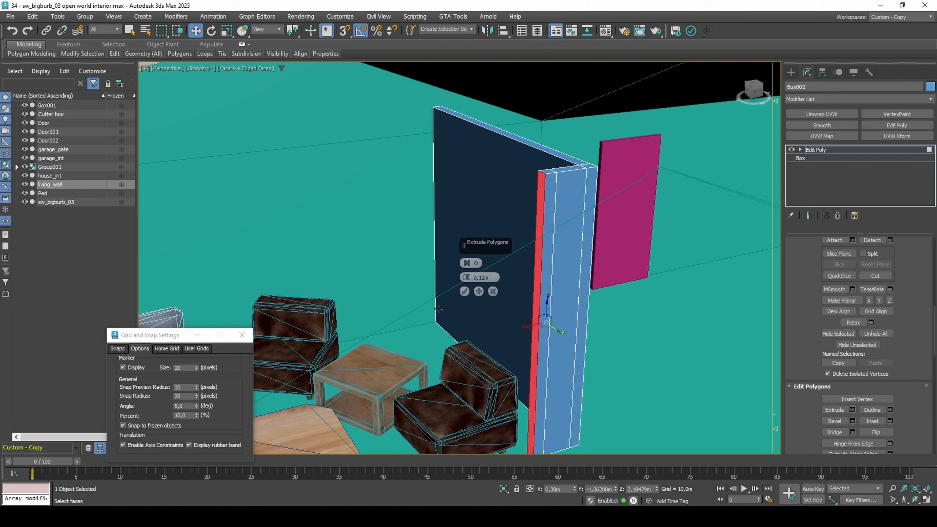
click(464, 291)
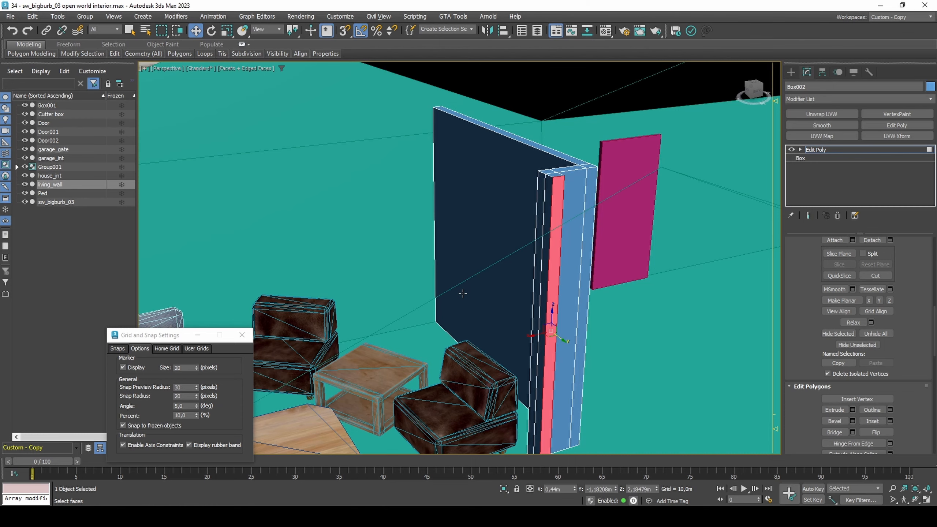
key(F12)
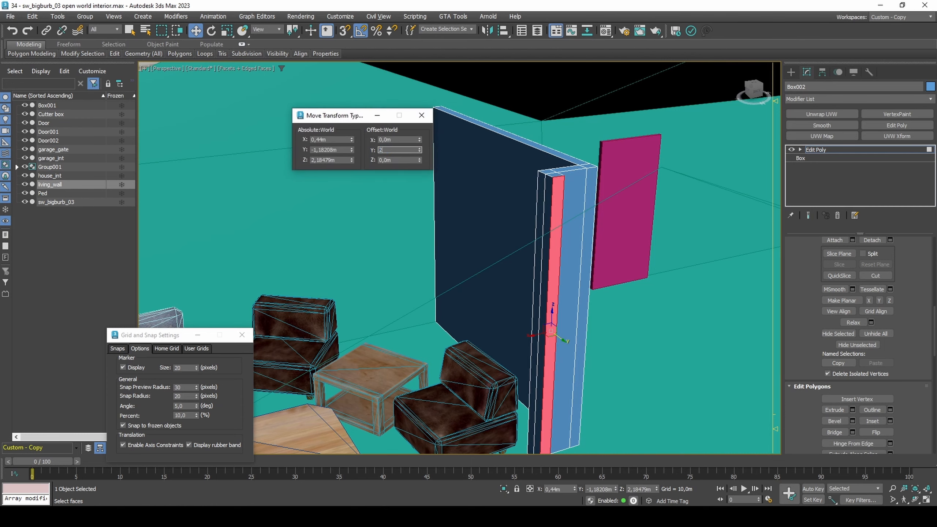
key(Return)
Step: Extrude the wall's end by 0.12 m, then extend the new section's side face behind the TV unit, snapping it to the house's outer wall
alt+middle_drag(570, 308, 478, 282)
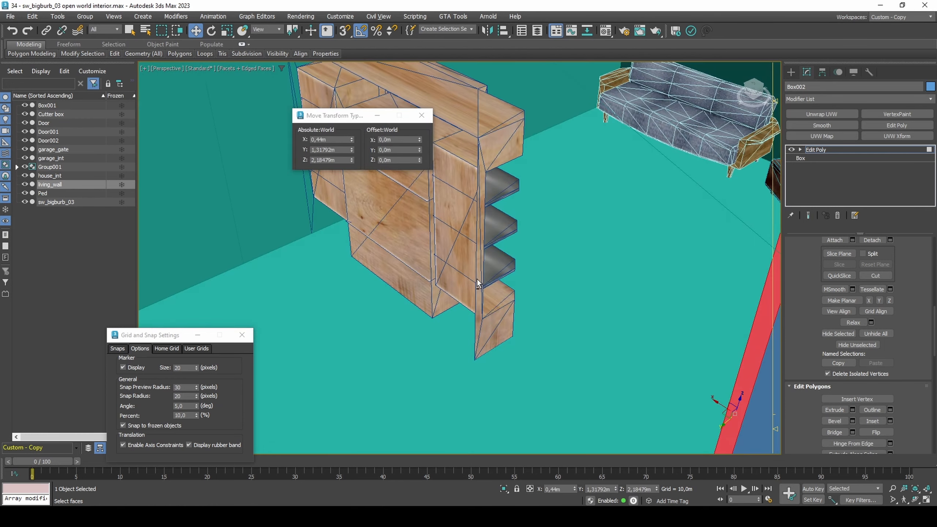
scroll(479, 282, down, 4)
mouse_move(537, 297)
middle_down()
mouse_move(544, 306)
mouse_move(529, 314)
middle_up()
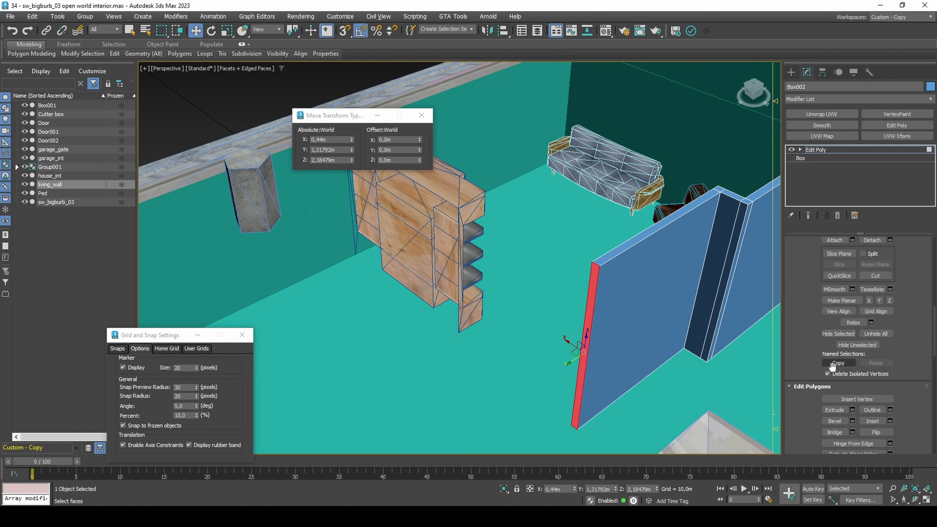
click(852, 410)
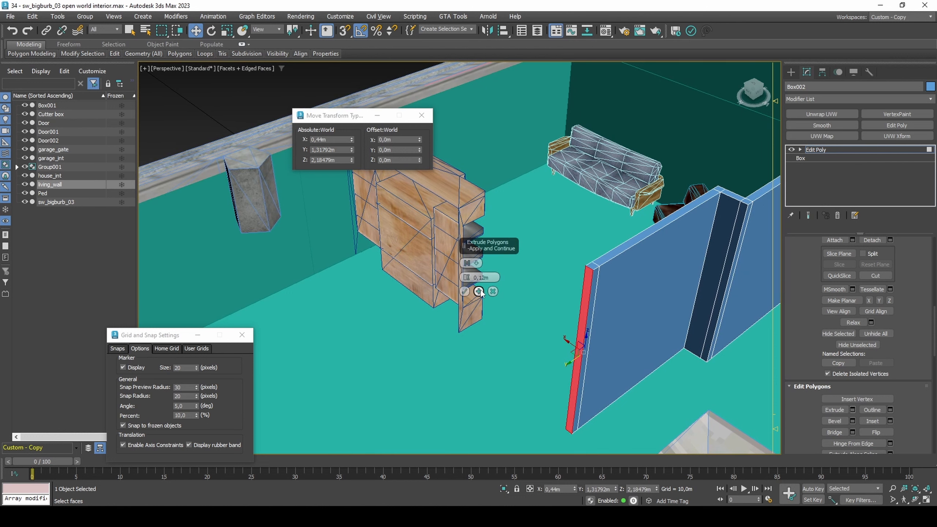
alt+middle_drag(509, 325, 486, 314)
click(466, 292)
drag(546, 345, 332, 299)
drag(332, 300, 325, 295)
drag(518, 312, 531, 252)
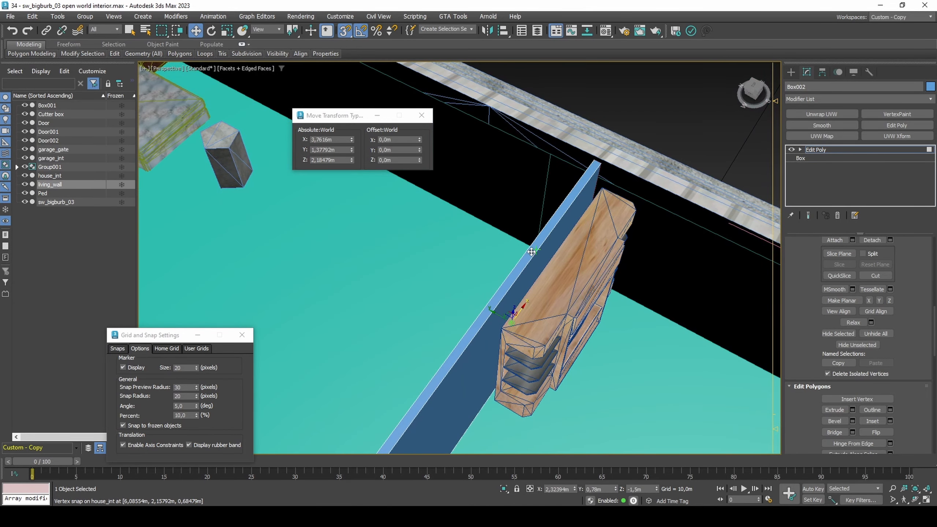
Step: Select all vertices of the wall section behind the TV unit and move them along Y to 1.27928 m, closer to the unit
alt+middle_drag(399, 266, 451, 217)
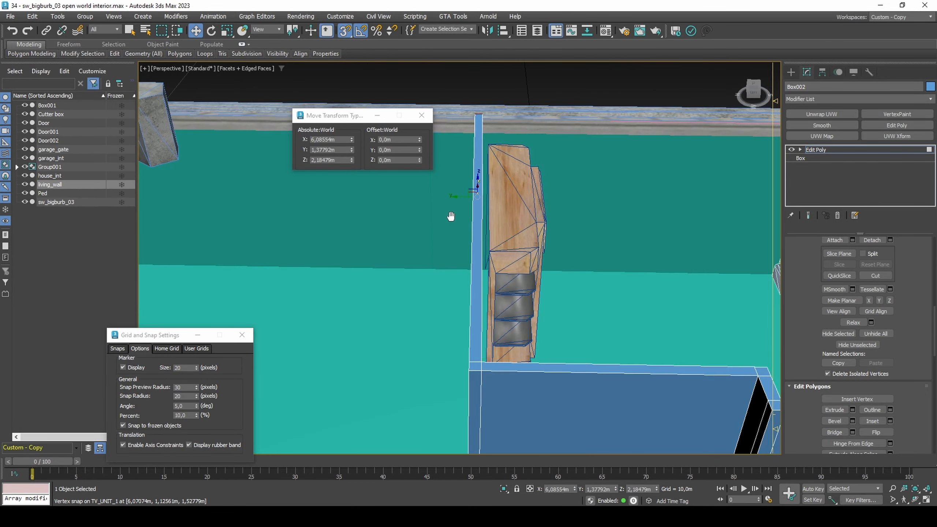
scroll(454, 222, down, 2)
key(1)
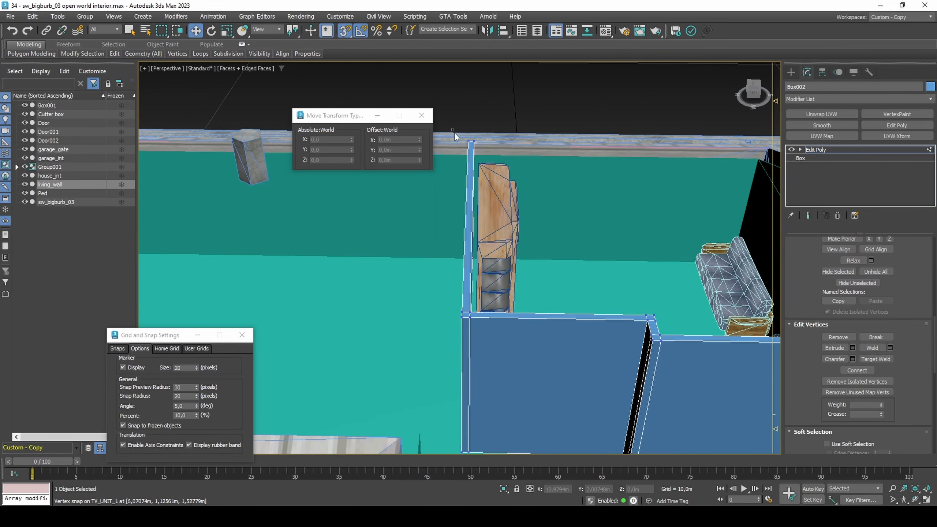
drag(452, 129, 517, 488)
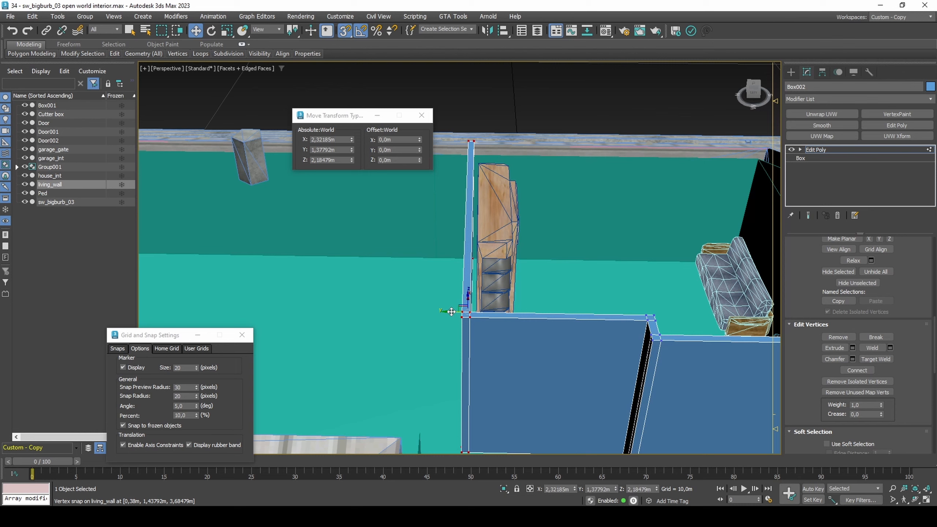
drag(452, 312, 447, 312)
alt+middle_drag(447, 312, 437, 323)
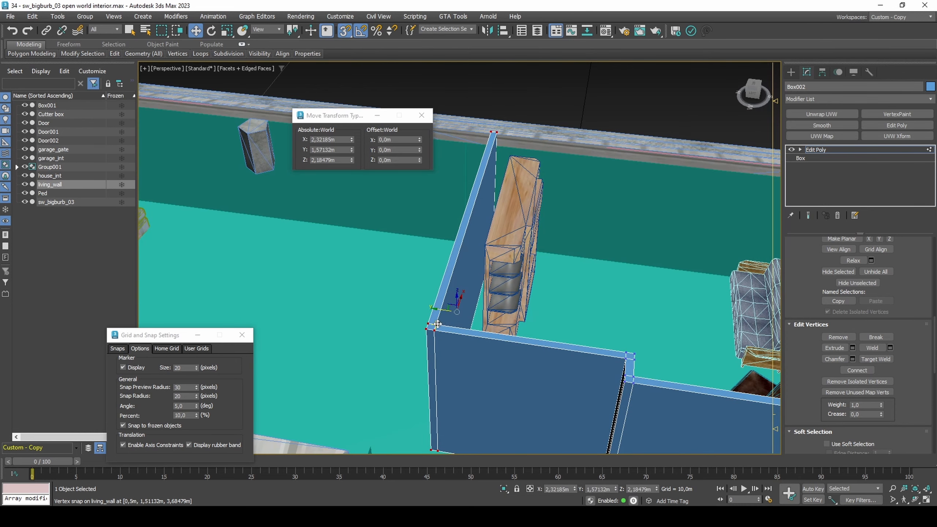
drag(437, 323, 484, 250)
key(s)
Step: Select the top faces of living_wall by angle and raise them along Z well above the roof
key(4)
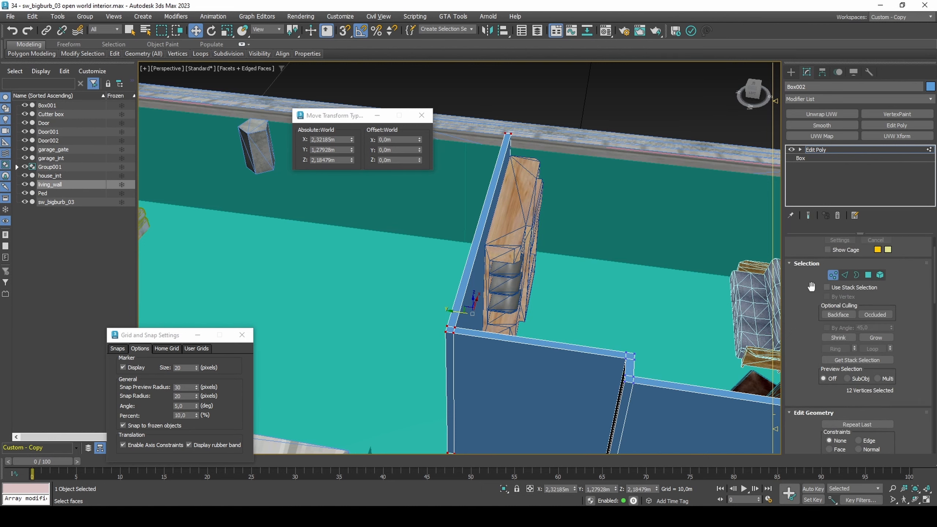
scroll(810, 286, up, 2)
click(826, 371)
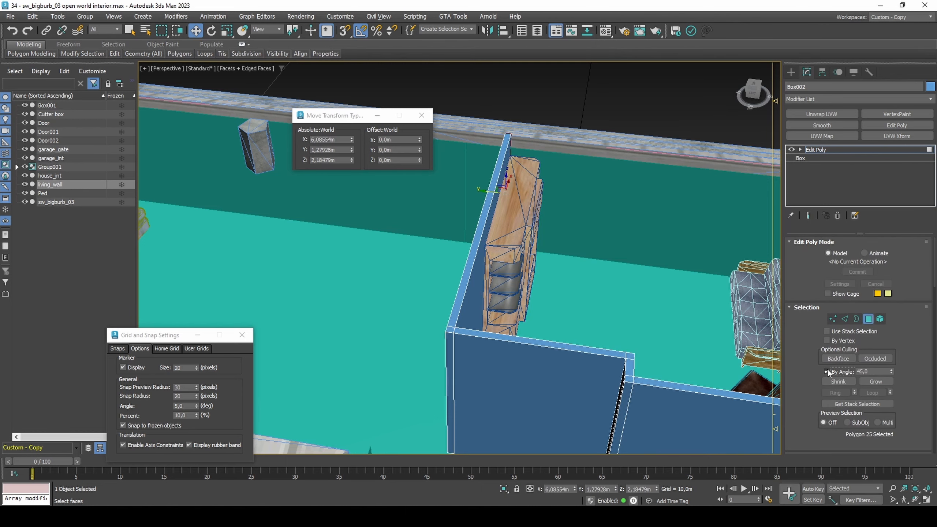
click(630, 364)
scroll(630, 364, down, 5)
alt+middle_drag(629, 363, 592, 311)
drag(584, 306, 633, 209)
key(4)
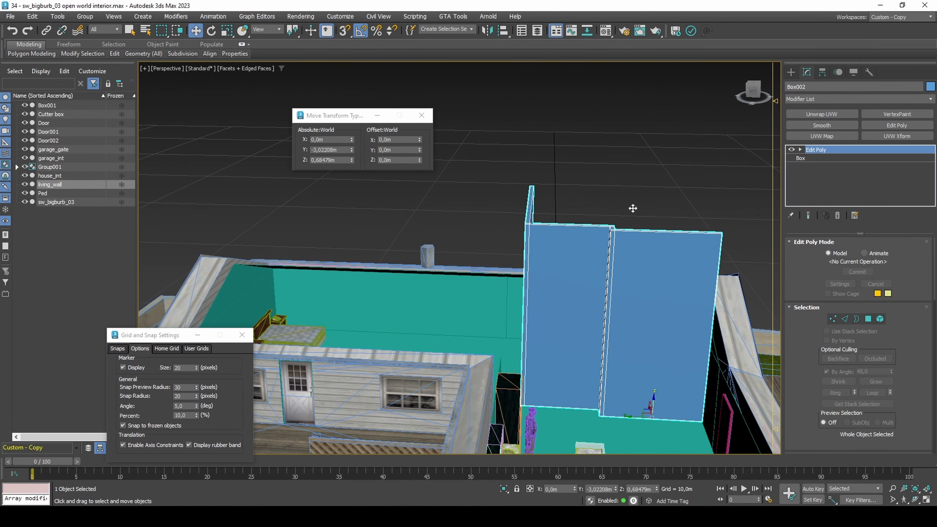
Step: Trim living_wall against the house interior shell with a ProBoolean Subtraction using the Cookie option
click(791, 72)
click(809, 101)
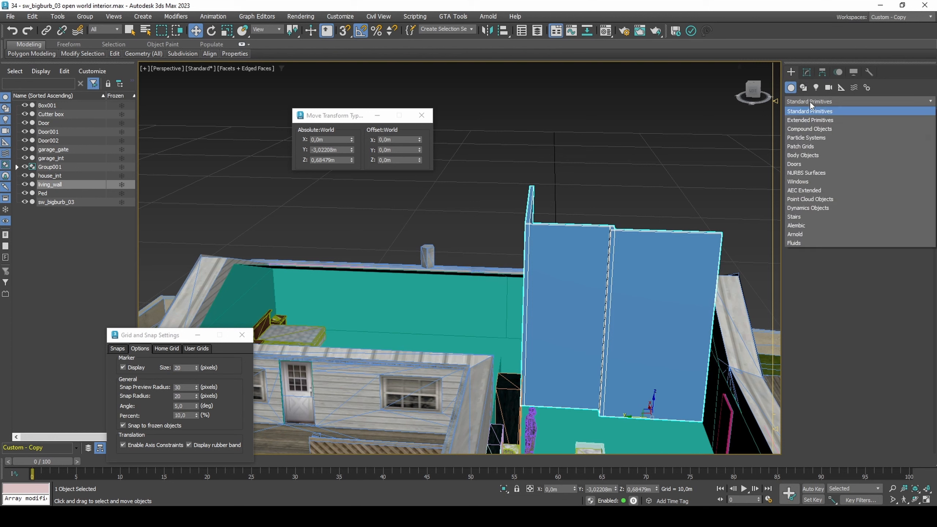
click(812, 128)
click(874, 184)
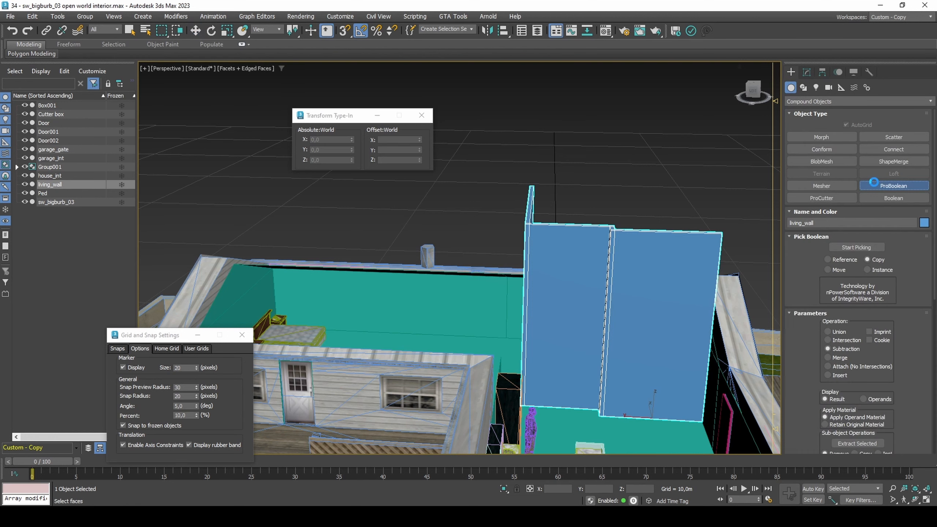
scroll(890, 340, down, 10)
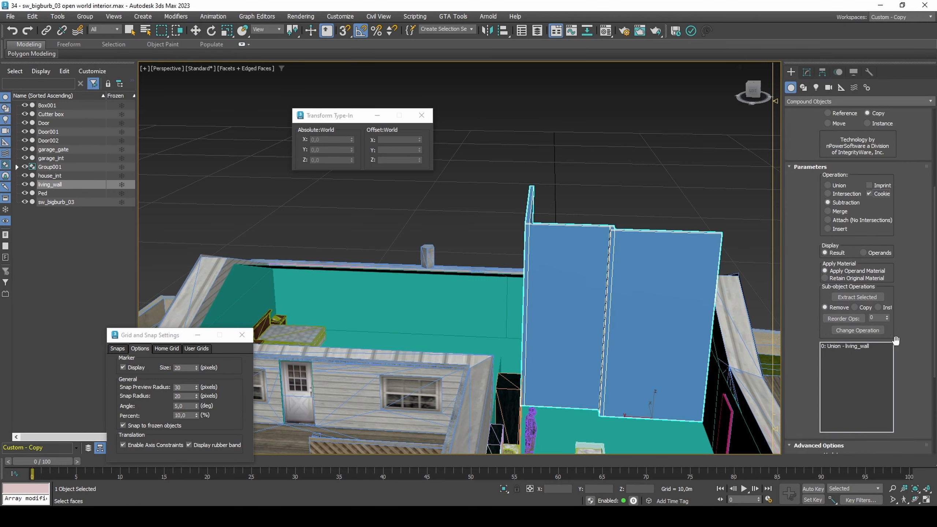
scroll(900, 349, up, 10)
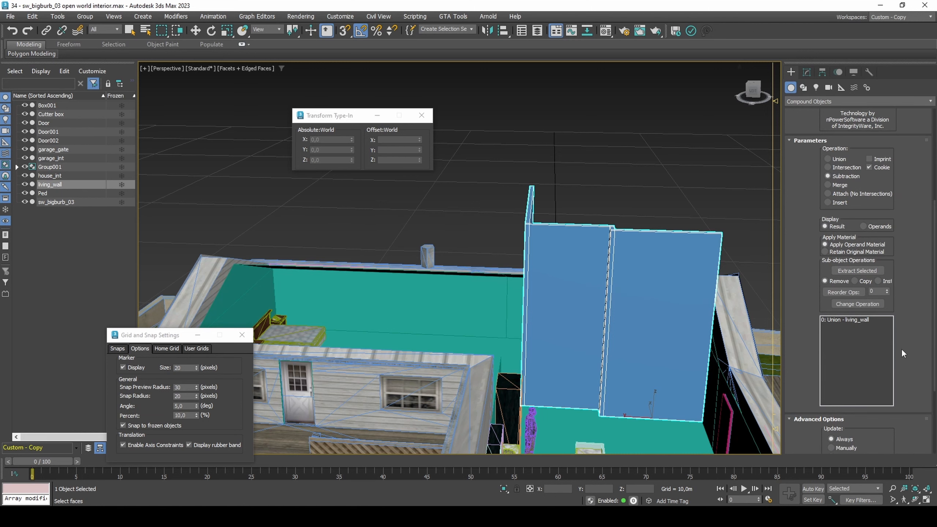
click(848, 247)
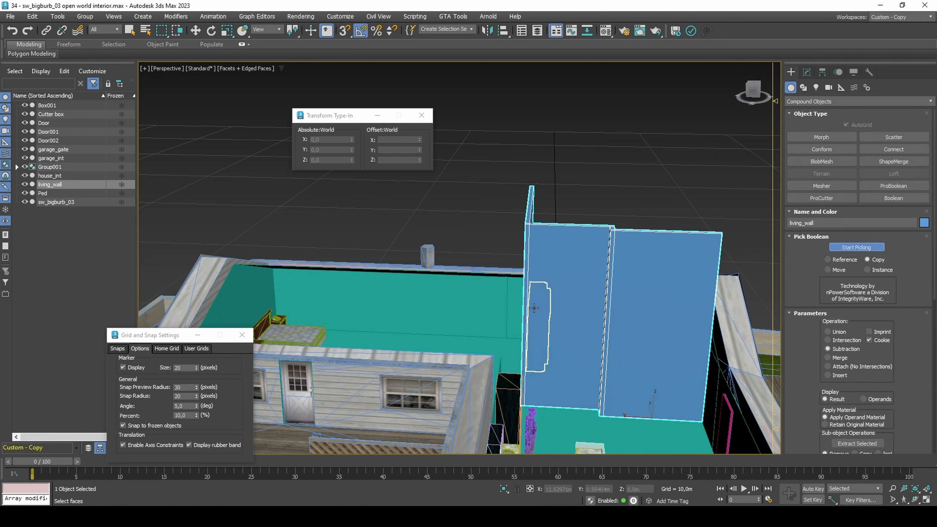
click(521, 310)
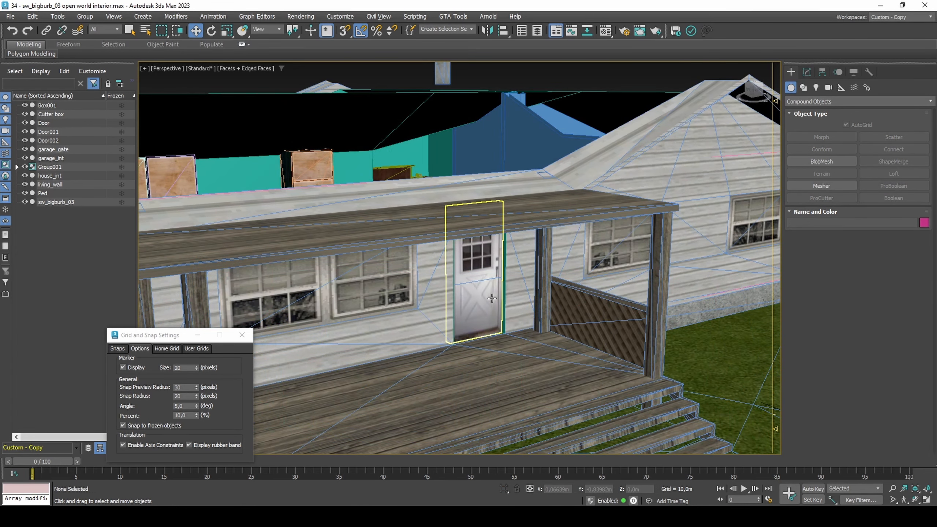
Step: Isolate the front door and create a box snapped to its corners, about 0.12 by 1.06 by 2.3 m
click(491, 299)
key(alt+q)
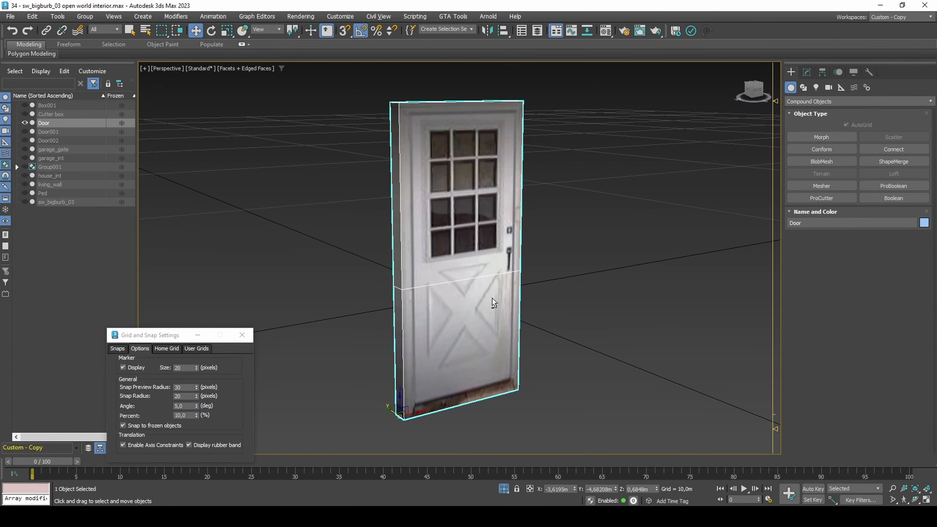
click(808, 101)
click(811, 109)
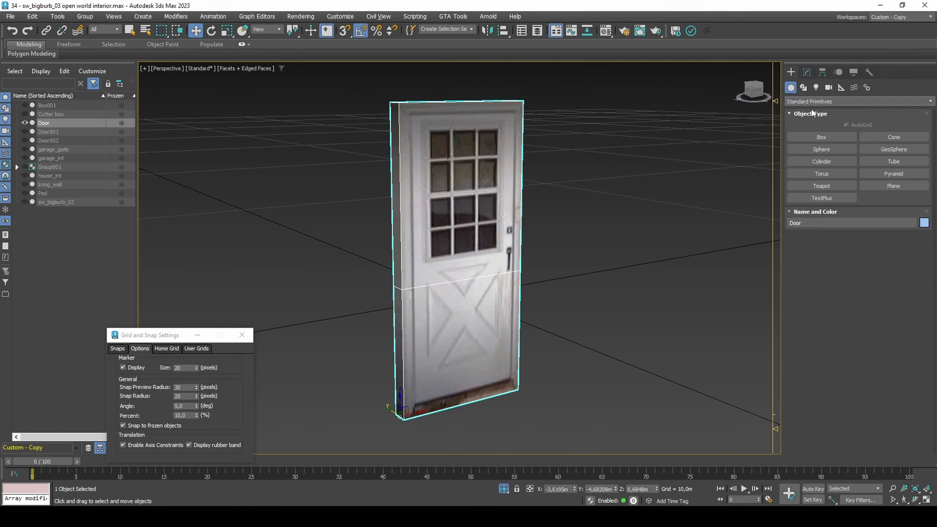
click(817, 135)
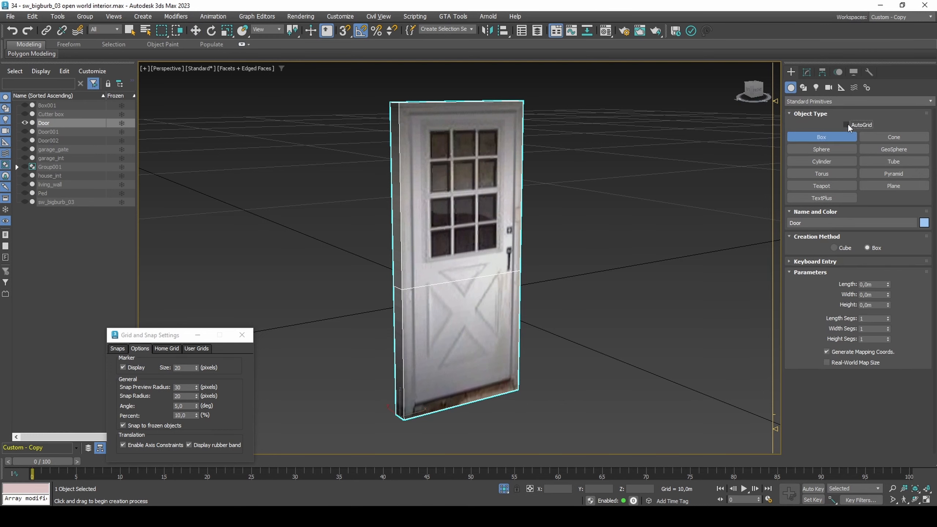
key(s)
drag(393, 413, 519, 395)
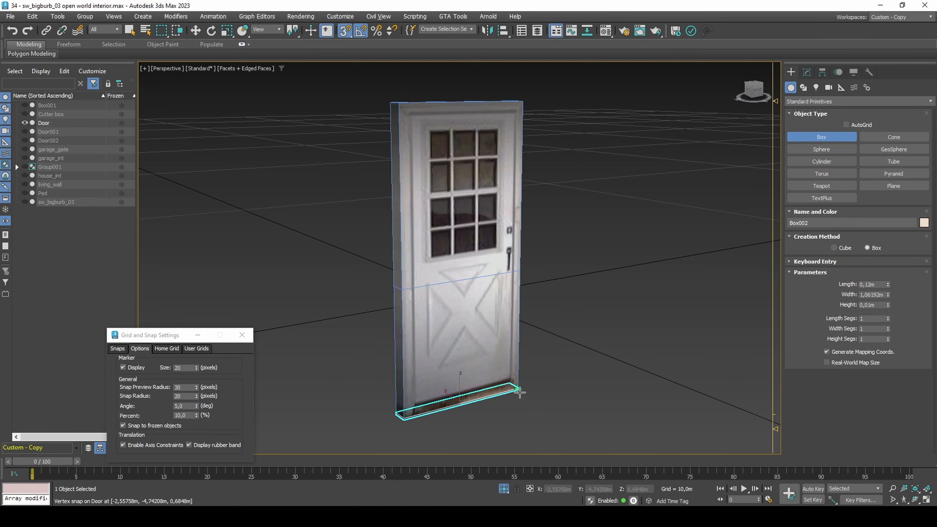
click(521, 111)
key(w)
key(s)
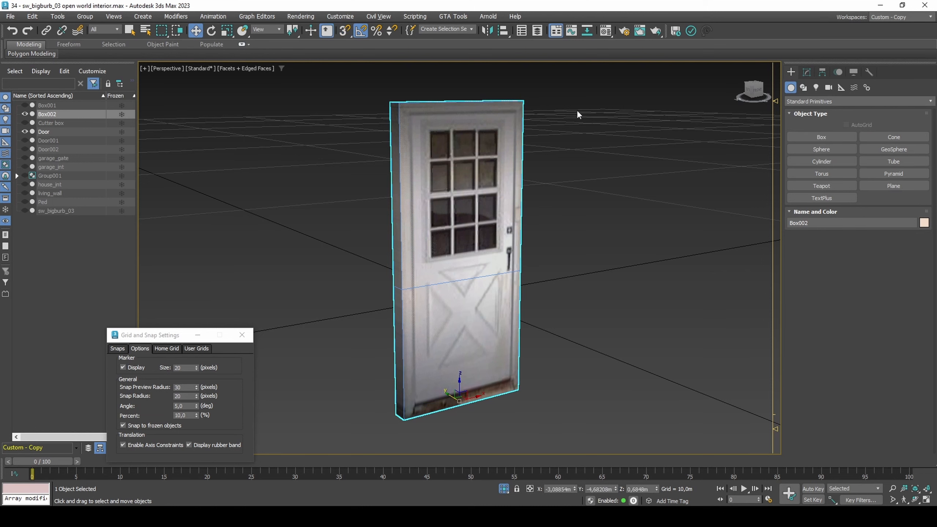
Step: Set the new box's height to 2.42 m, width to 1.3192 m and length to 0.18 m
click(806, 72)
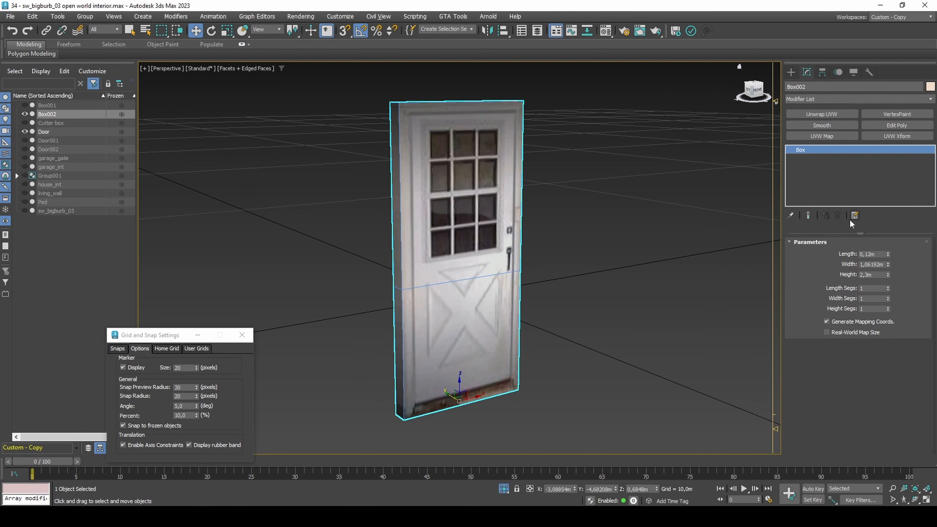
click(869, 264)
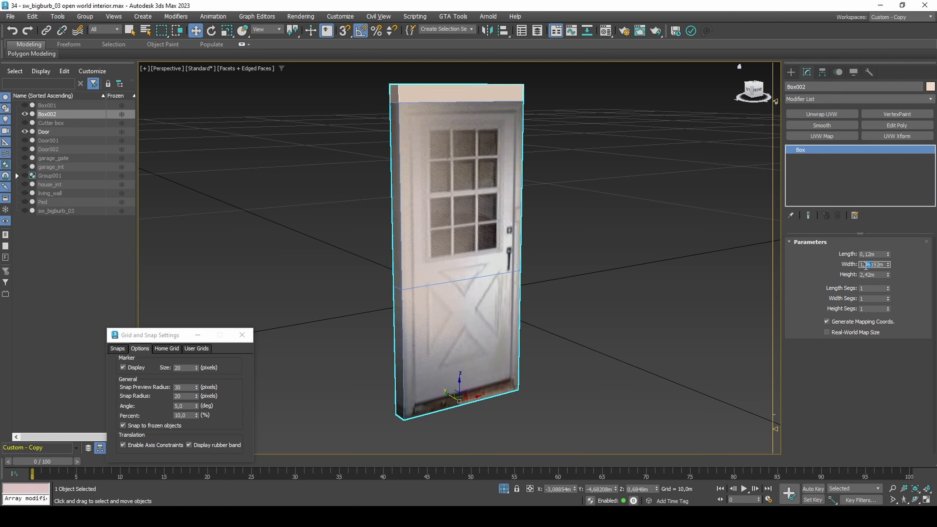
click(869, 254)
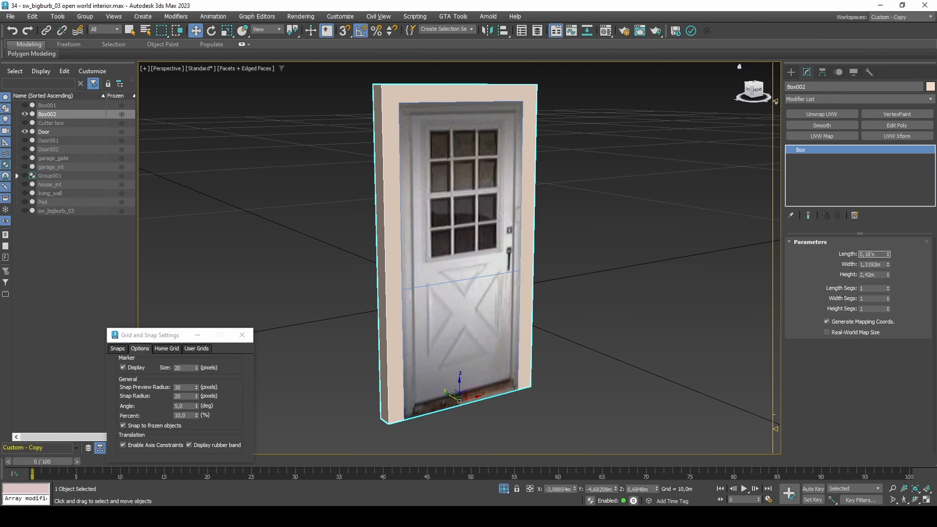
key(Return)
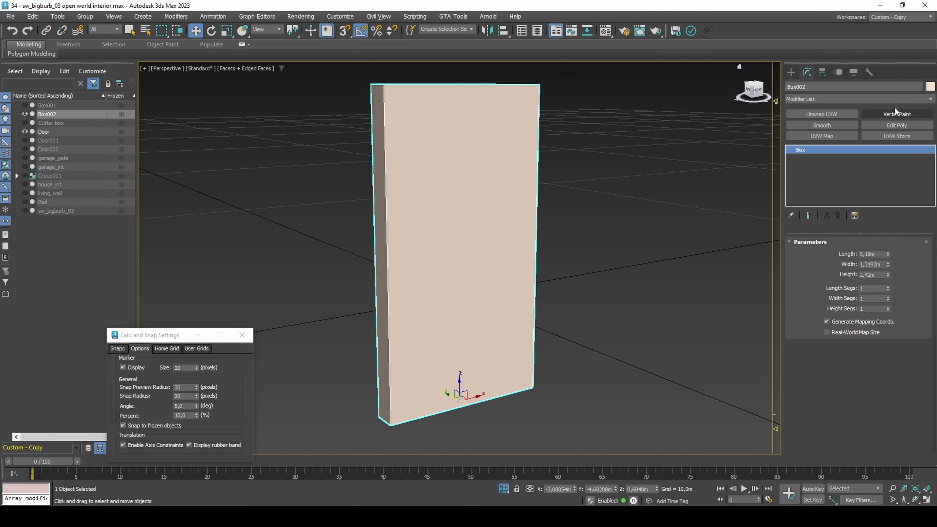
Step: Add a Slice modifier along Y to the box and place its slice plane at Y -4.62208 m
click(896, 99)
scroll(863, 196, down, 10)
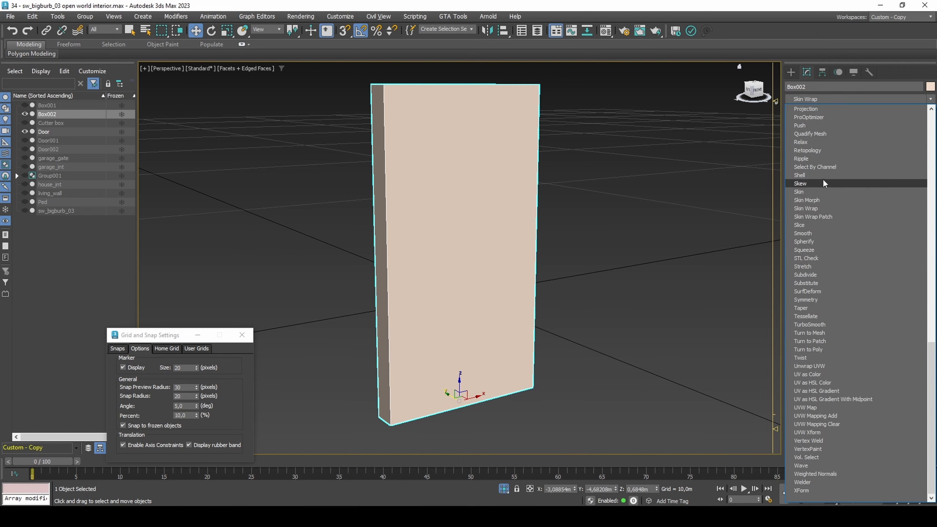
click(808, 224)
middle_drag(474, 252, 553, 282)
click(823, 284)
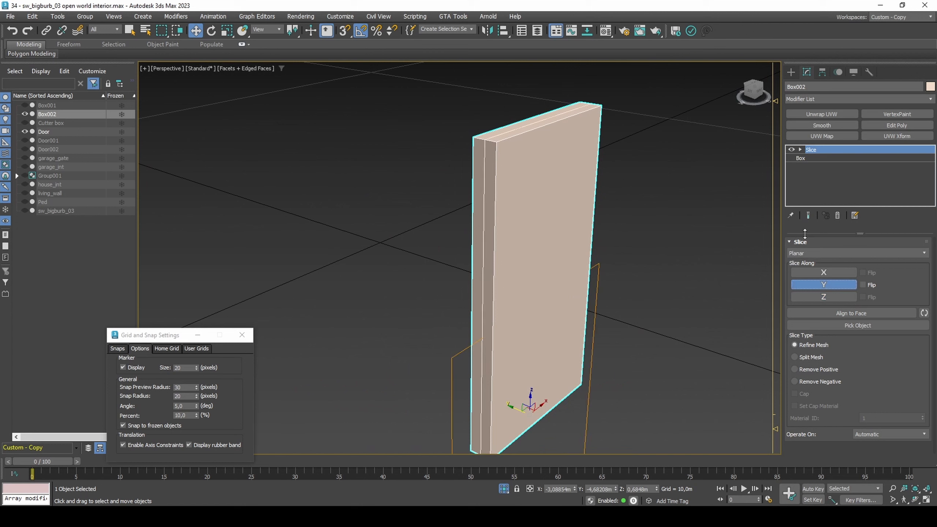
key(1)
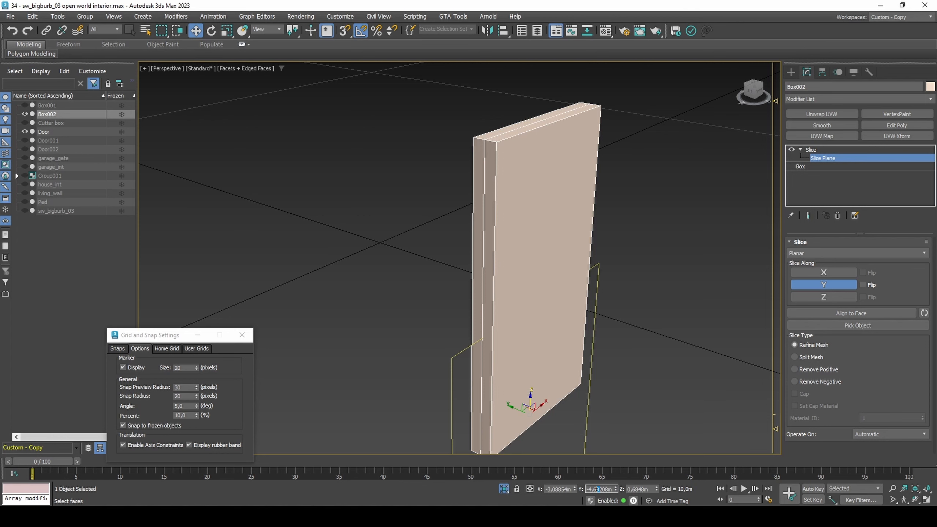
key(Return)
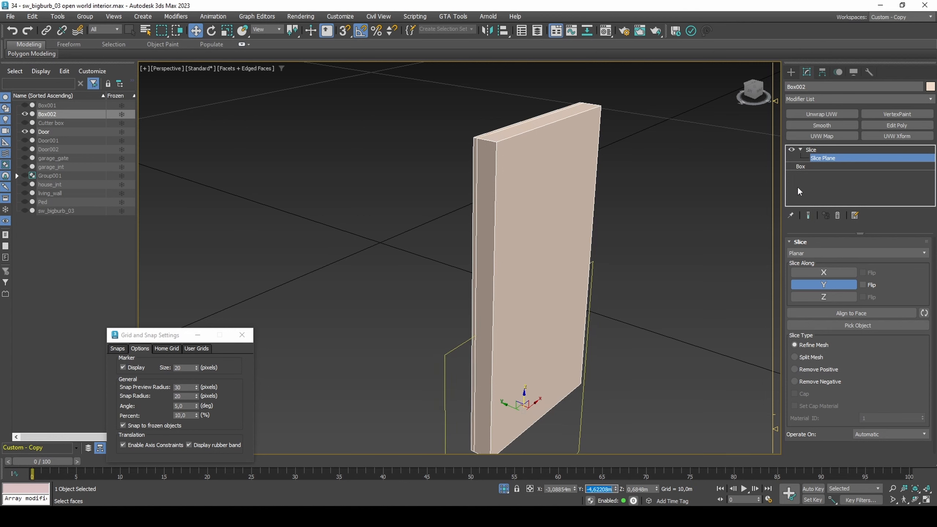
Step: Add a second Slice modifier along Y and place its slice plane at Y -4.74208 m
click(852, 100)
key(s)
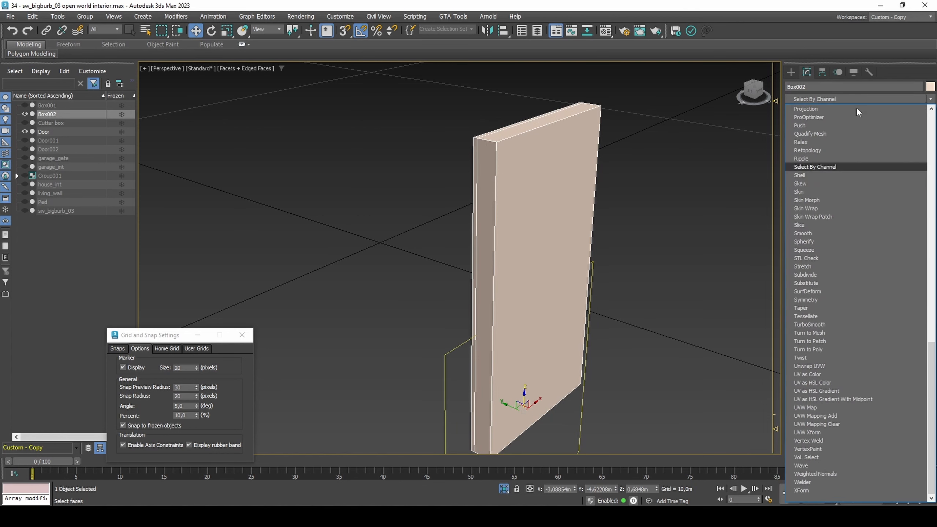
click(822, 225)
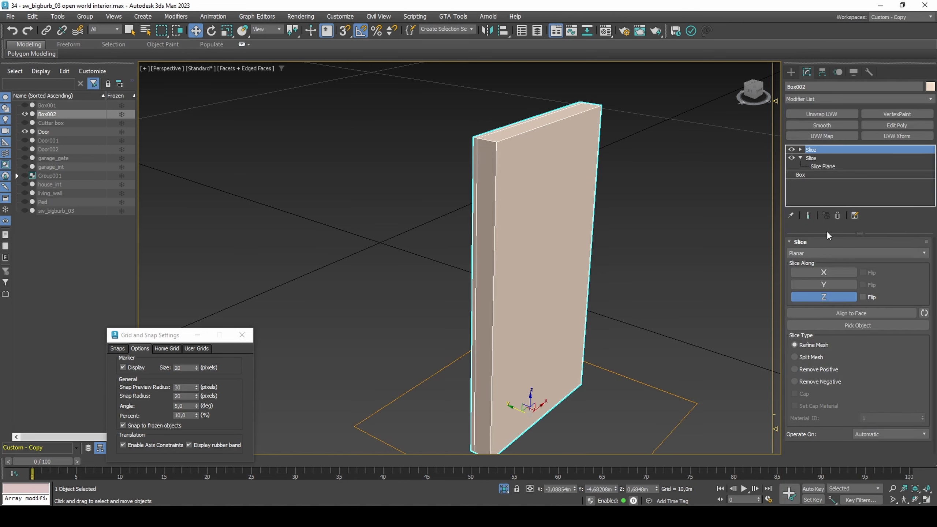
click(828, 284)
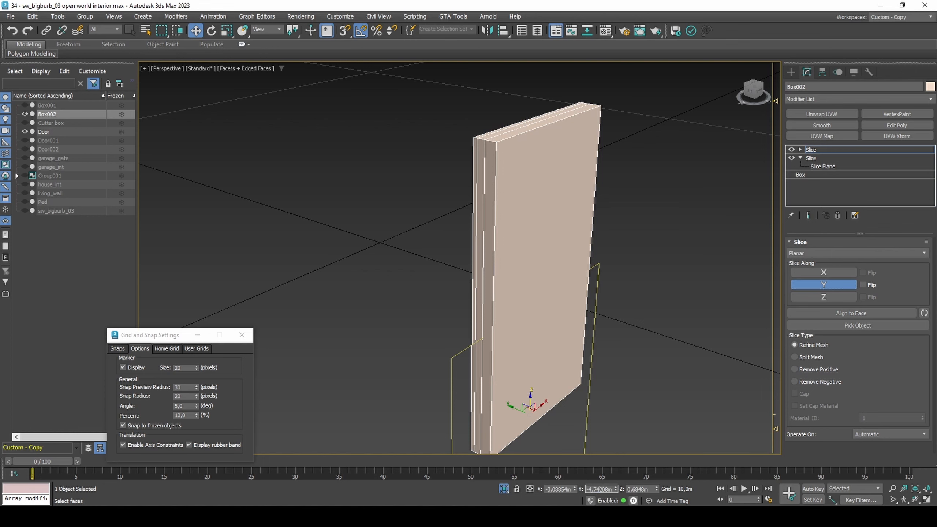
key(Return)
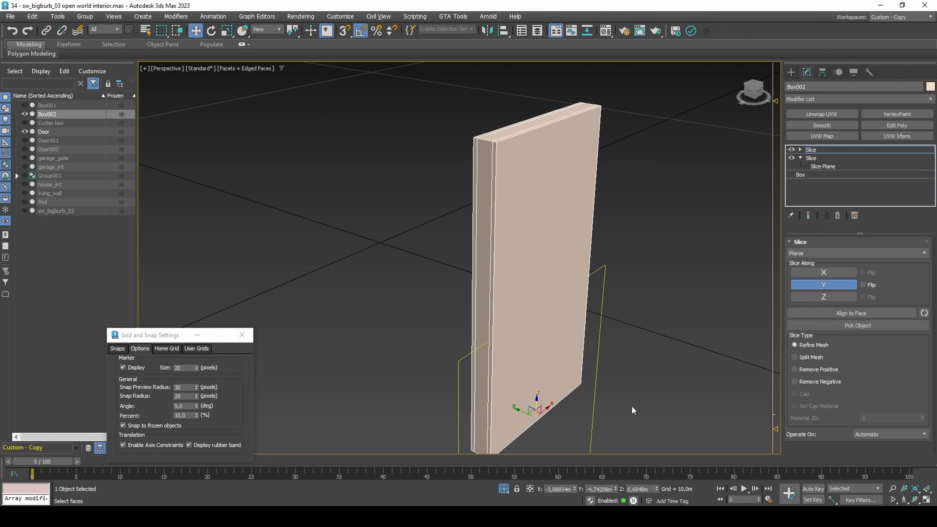
Step: Add an Edit Poly modifier to the sliced box and delete the band of side faces between the two cuts
click(879, 125)
key(2)
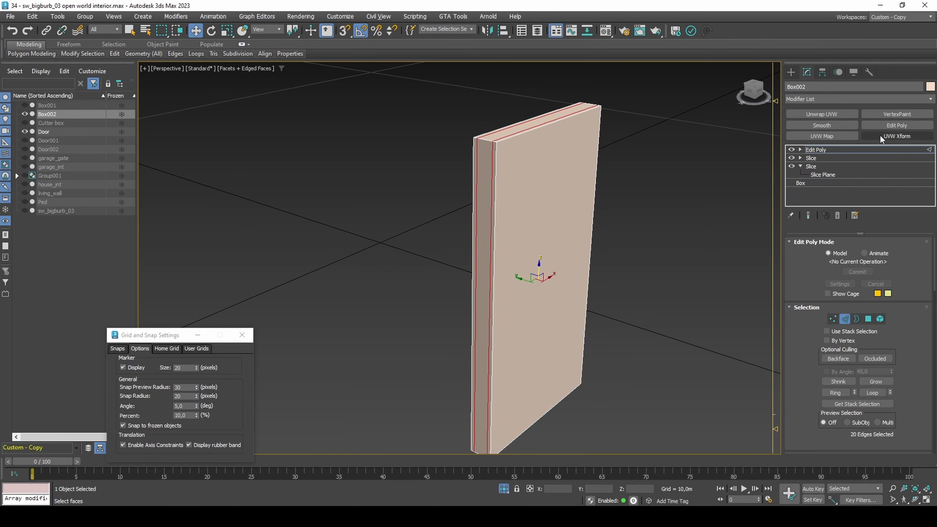
ctrl+click(869, 319)
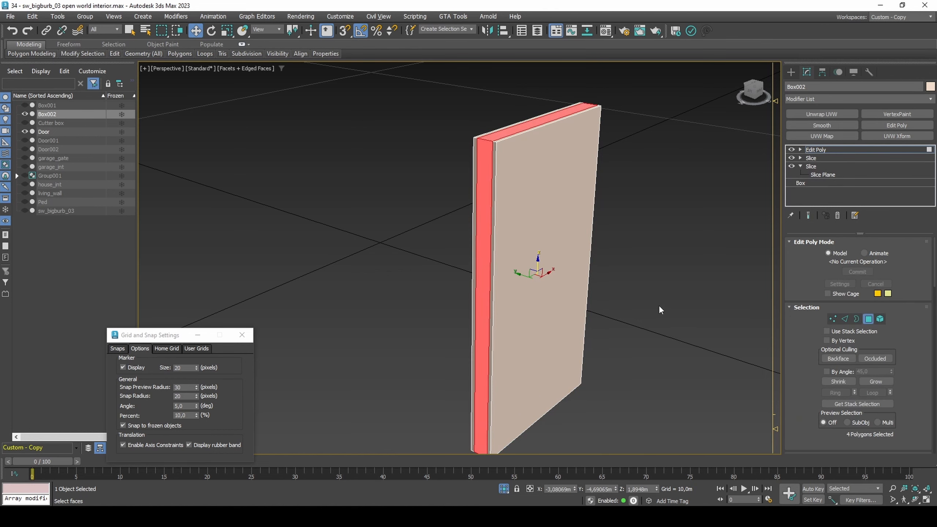
key(Delete)
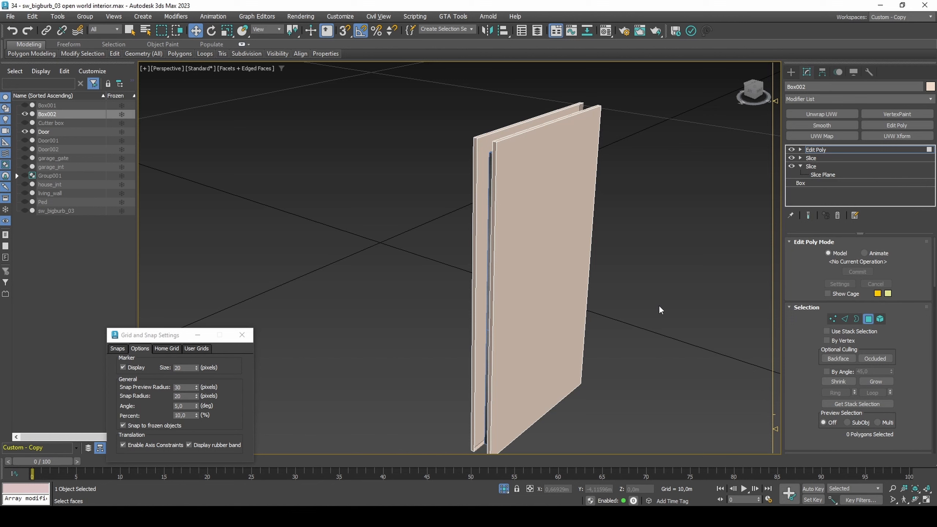
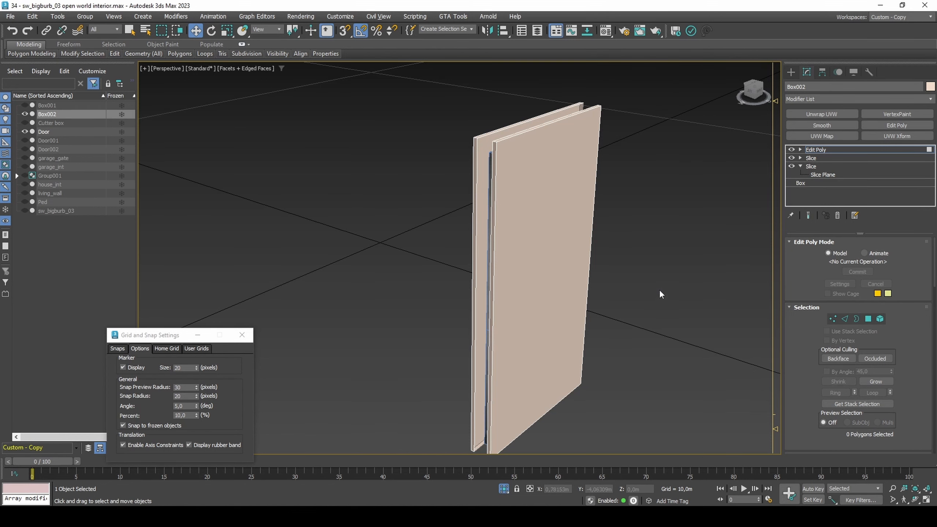
key(4)
Step: Create another box snapped to the door's corners, about 1.06 m wide and 2.3 m high, and set its length to 0.18 m
click(790, 72)
click(821, 137)
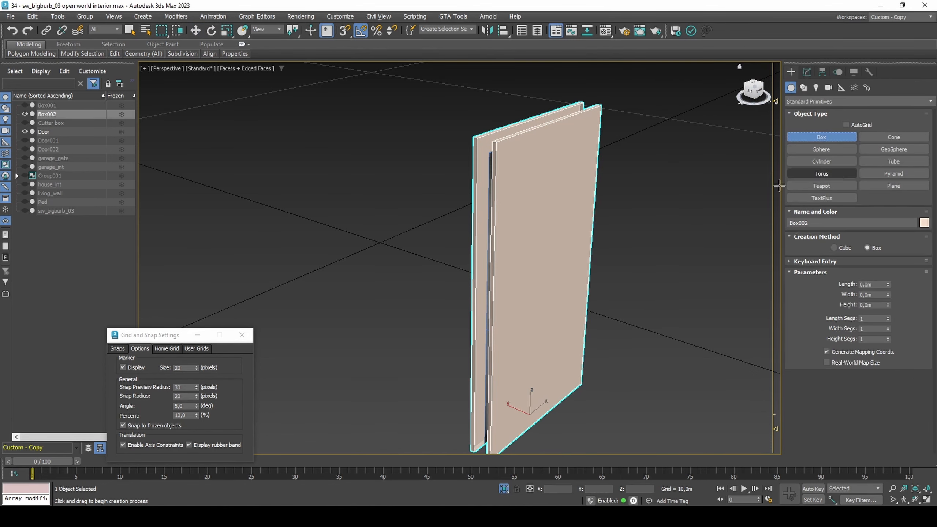
key(F3)
key(s)
drag(494, 432, 566, 372)
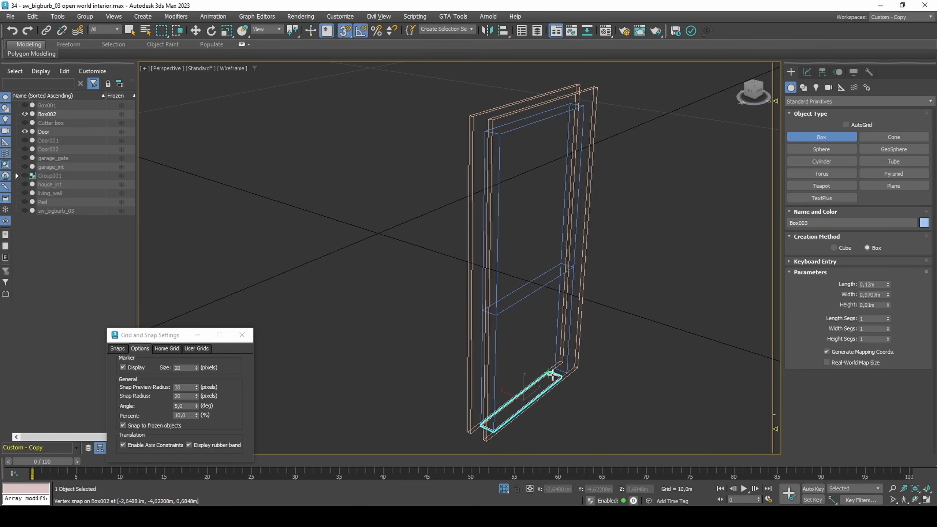
click(585, 111)
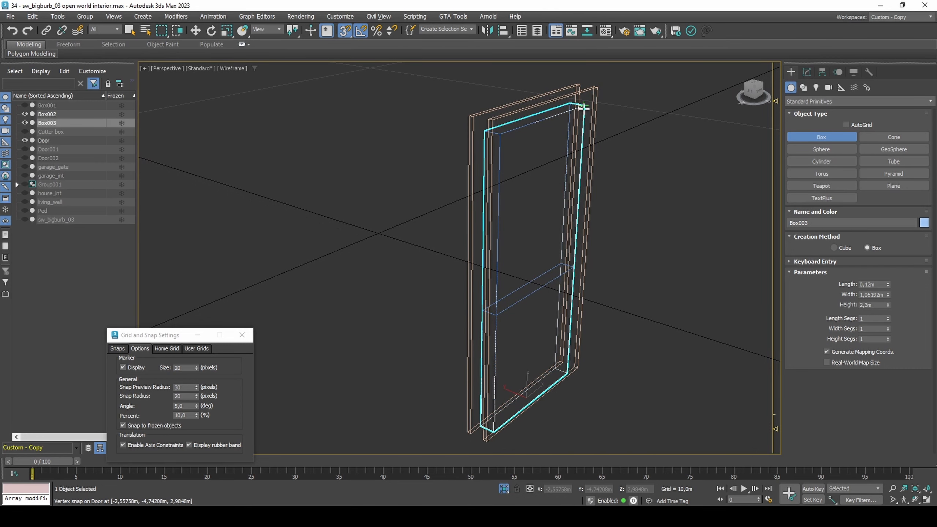
key(w)
key(s)
key(F3)
click(807, 73)
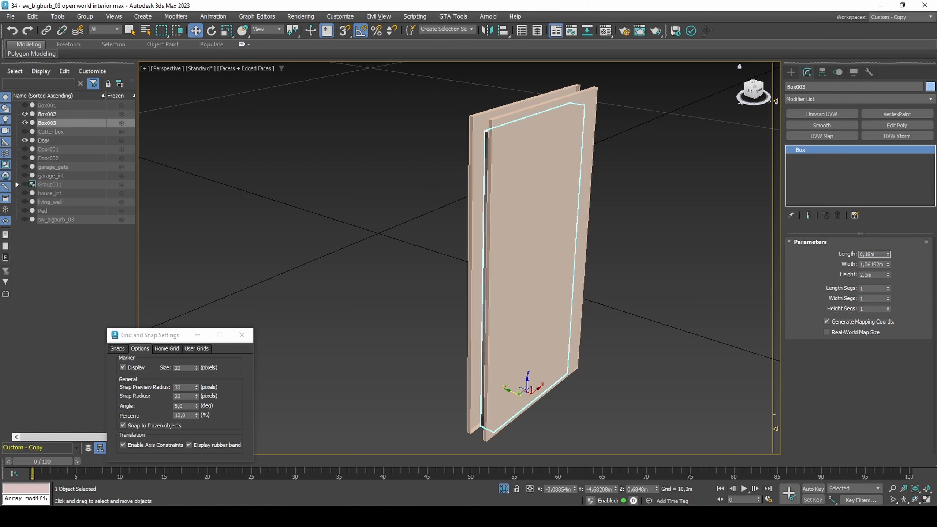
key(Return)
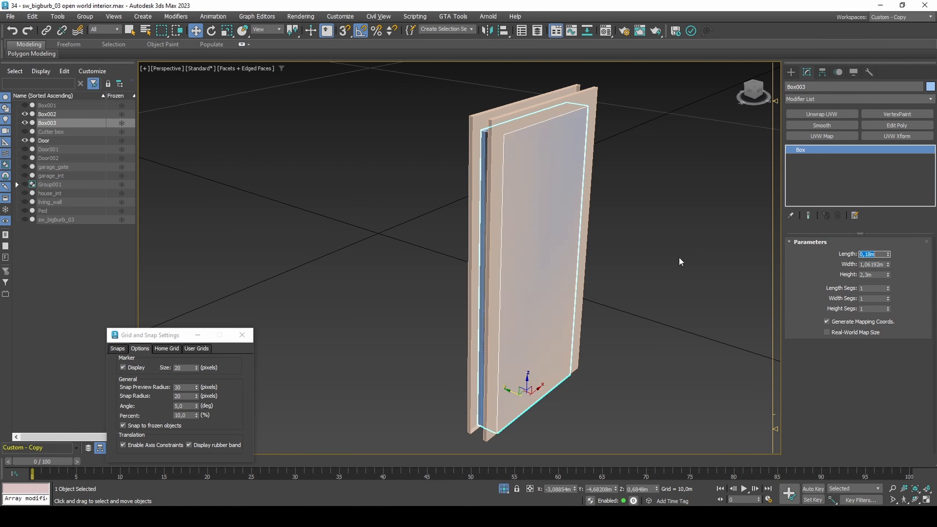
Step: Isolate the sliced frame box with the inner door box and delete the bottom faces of both frame panels
ctrl+click(581, 265)
key(alt+q)
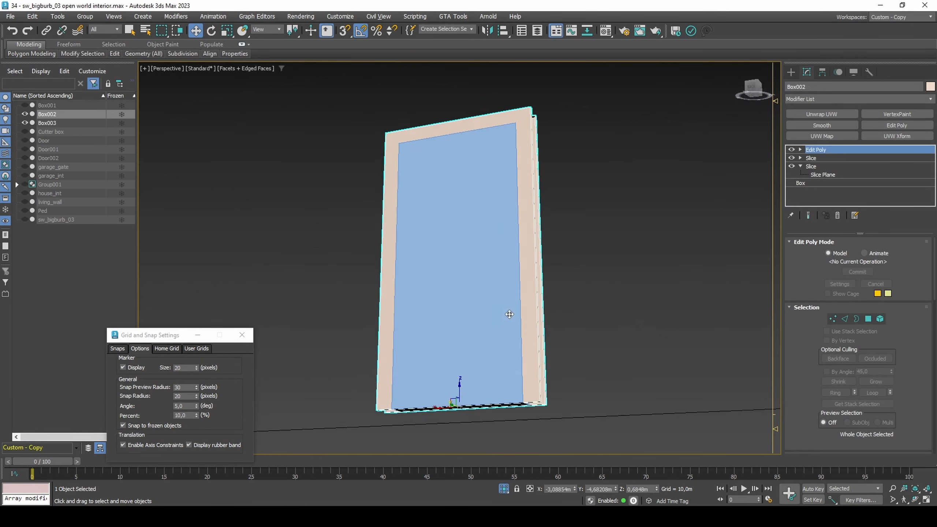
alt+middle_drag(510, 313, 510, 257)
key(4)
click(520, 263)
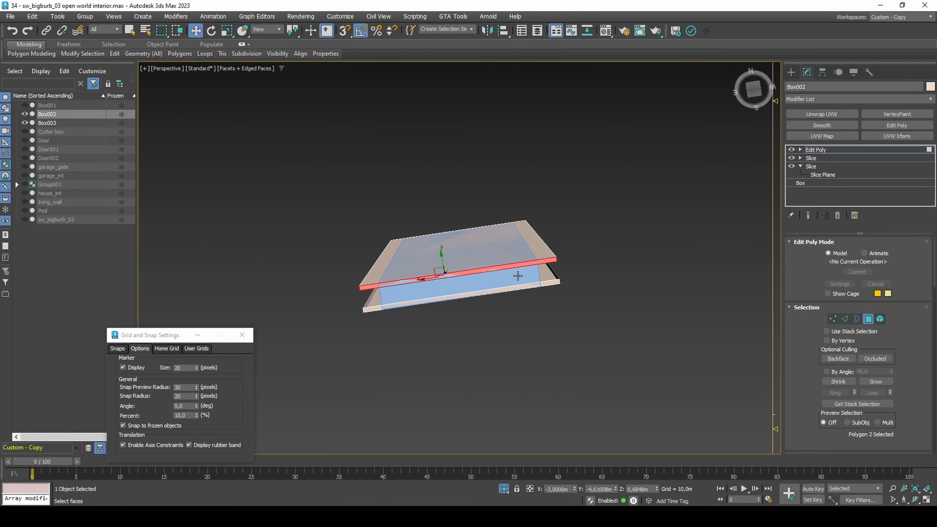
ctrl+click(515, 289)
key(Delete)
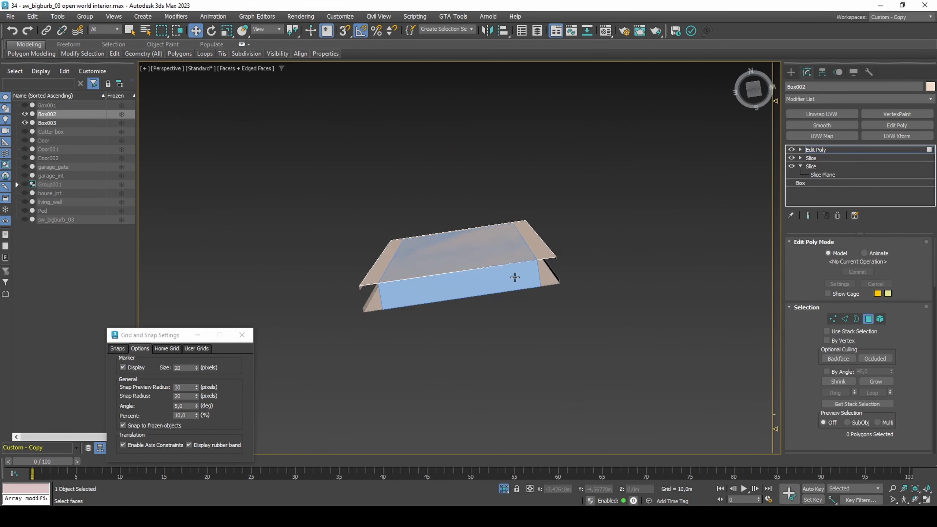
Step: Cut the inner box's side and top outline into one frame panel's large outer face, snapping to the inner box's corners
alt+middle_drag(510, 255, 502, 310)
click(503, 309)
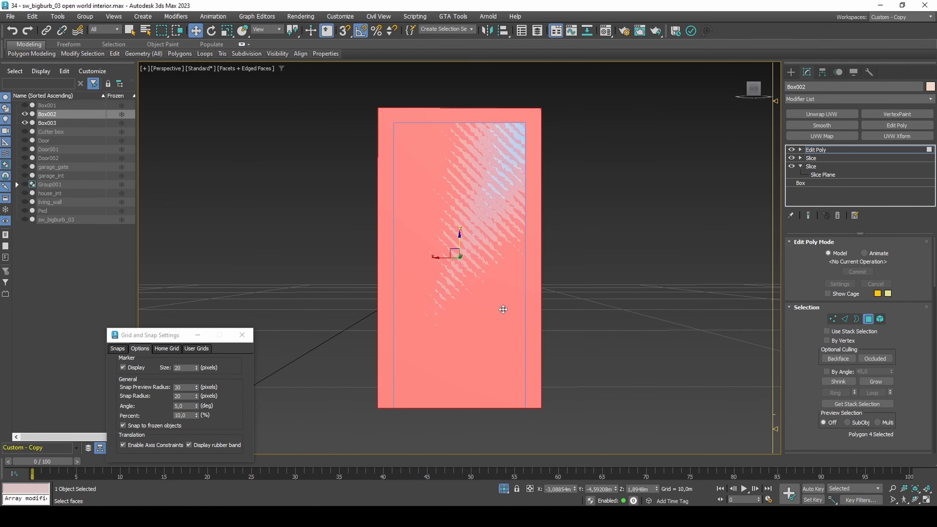
scroll(918, 390, down, 10)
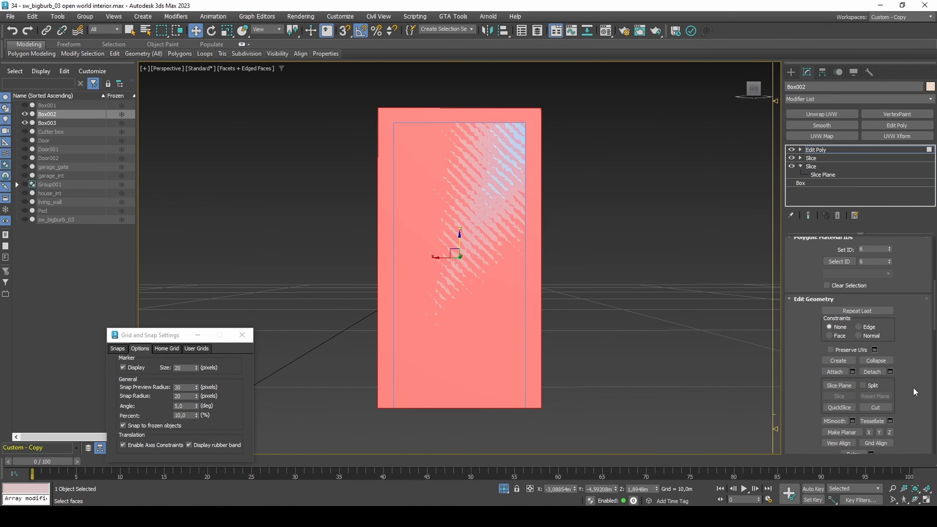
click(876, 407)
mouse_move(506, 313)
alt+middle_down()
mouse_move(537, 338)
mouse_move(530, 320)
alt+middle_up()
key(F3)
key(s)
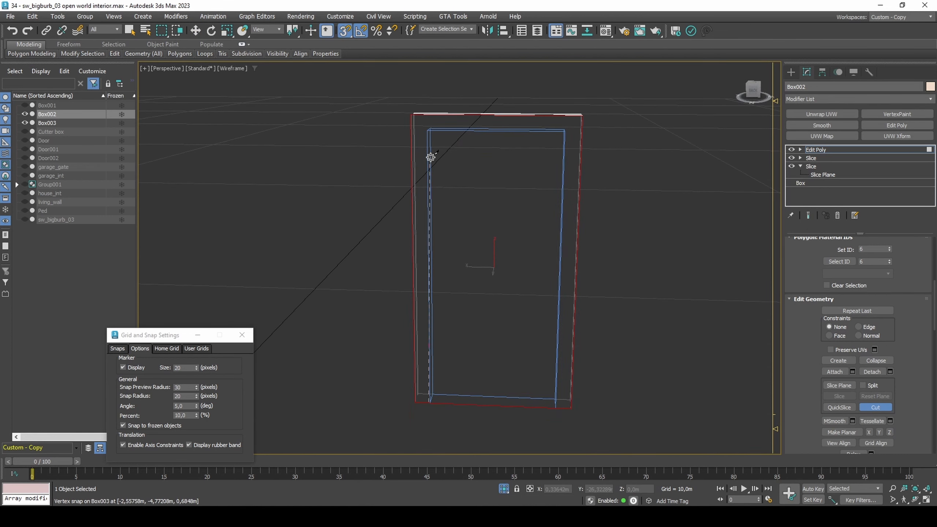
click(428, 130)
click(564, 131)
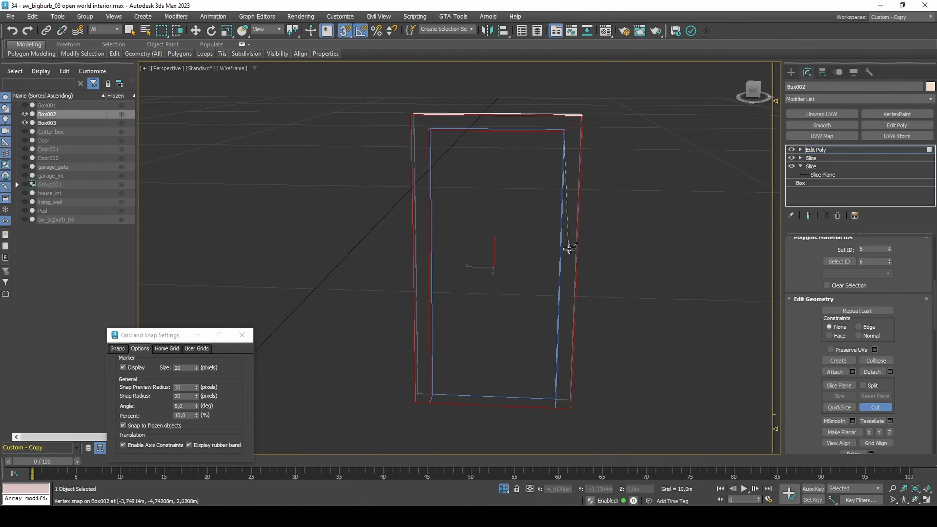
click(553, 407)
right_click(545, 367)
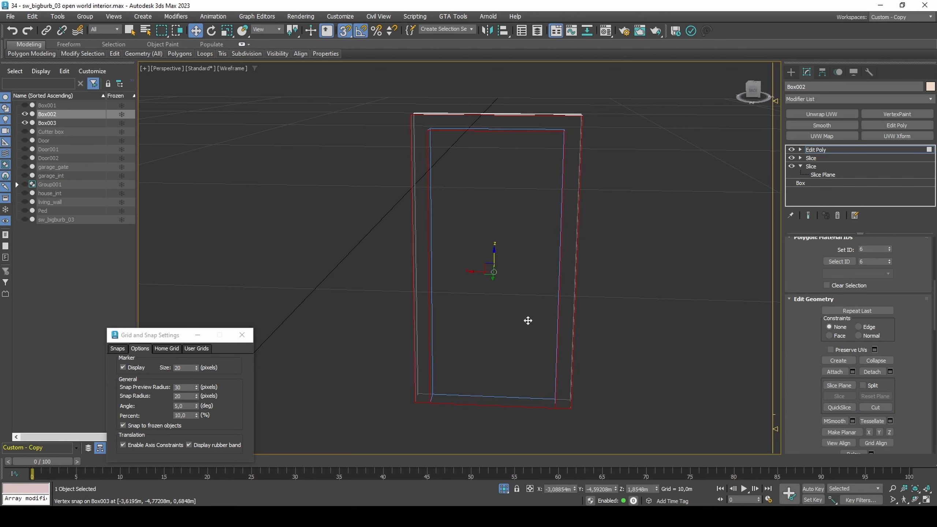
click(523, 304)
Step: Select that cut frame panel as an element and hide it
key(F3)
mouse_move(524, 297)
alt+middle_down()
mouse_move(523, 283)
mouse_move(507, 293)
mouse_move(527, 293)
mouse_move(473, 296)
alt+middle_up()
key(5)
click(508, 295)
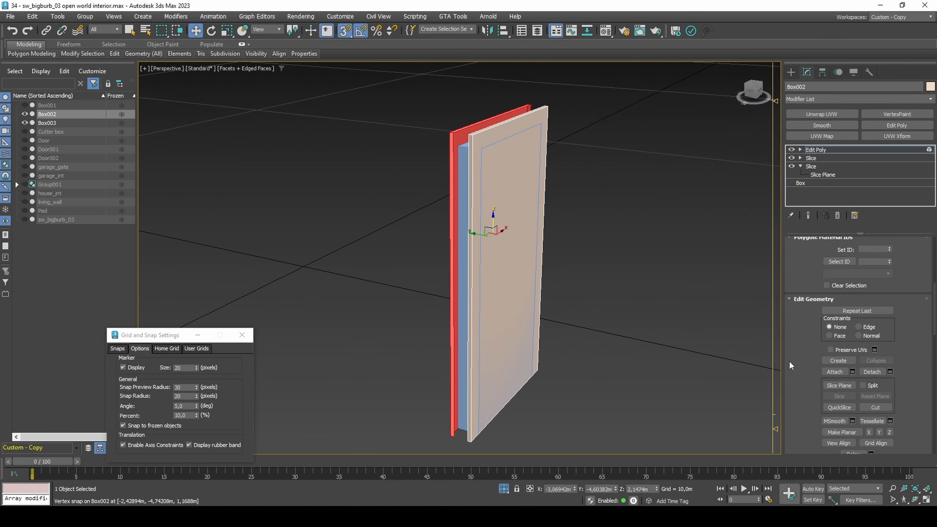
scroll(919, 393, down, 3)
click(840, 379)
Step: Cut the same door-opening outline into the remaining panel's inward-facing large face, snapping to the inner box's corners
key(4)
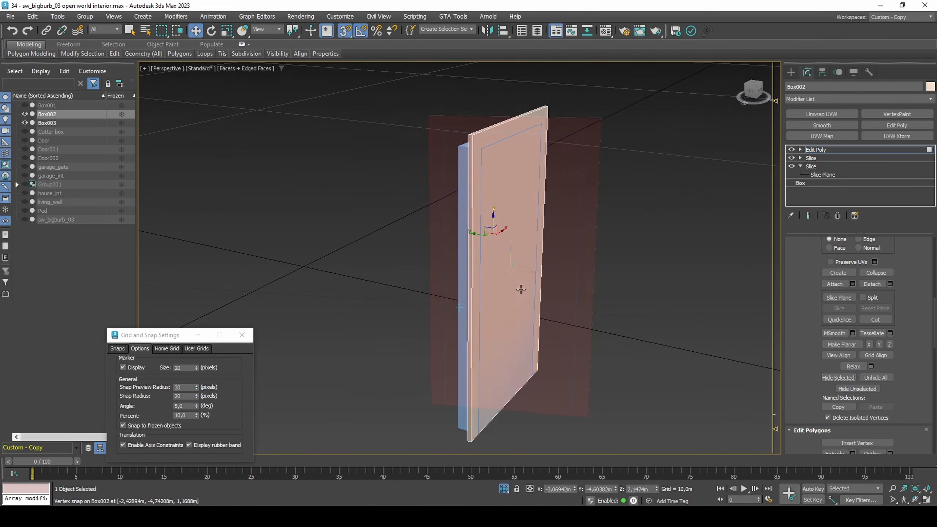
key(F3)
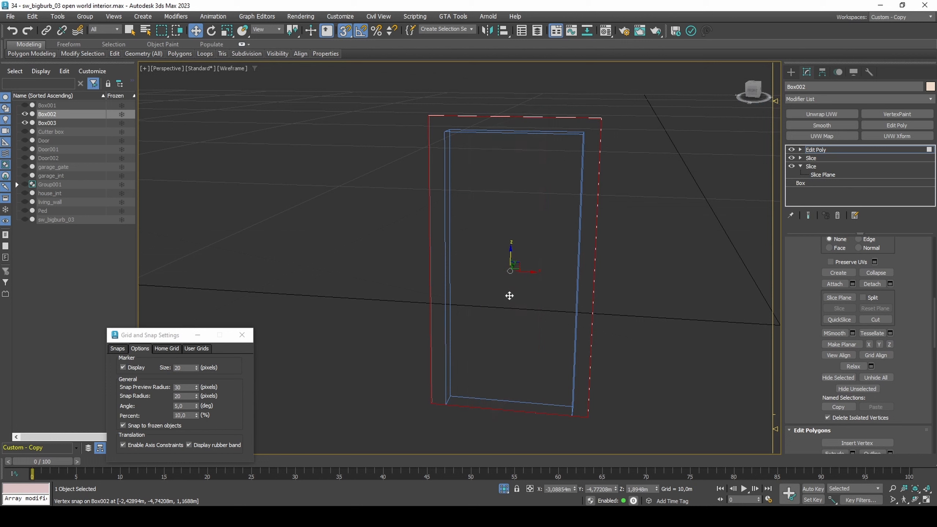
alt+middle_drag(509, 296, 510, 294)
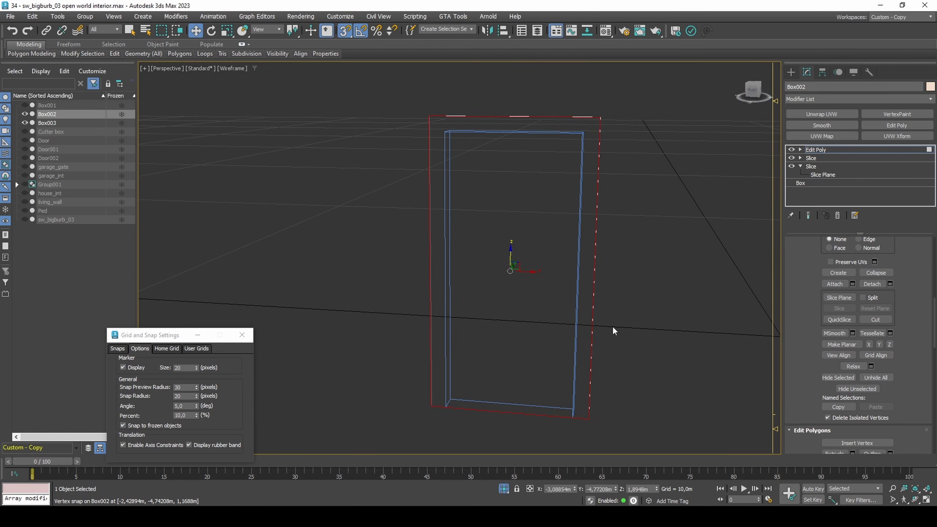
click(885, 320)
click(445, 407)
click(445, 138)
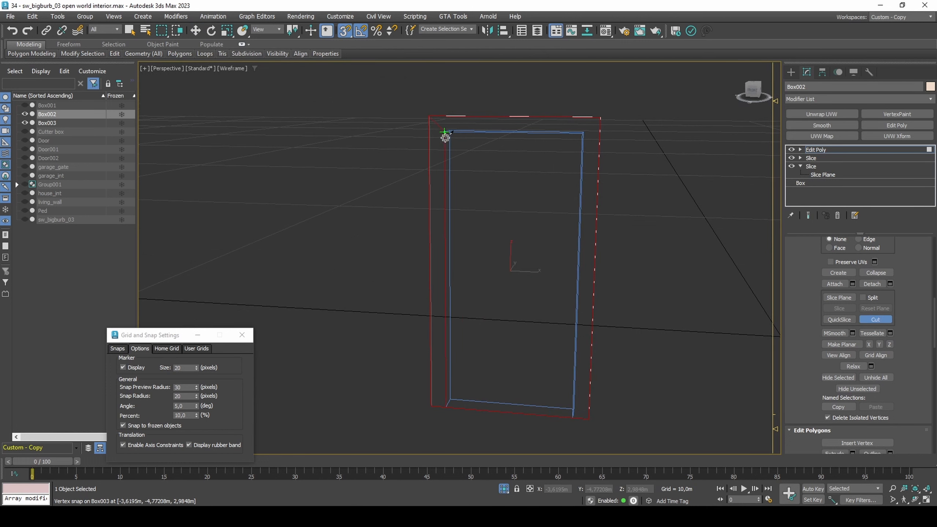
click(581, 134)
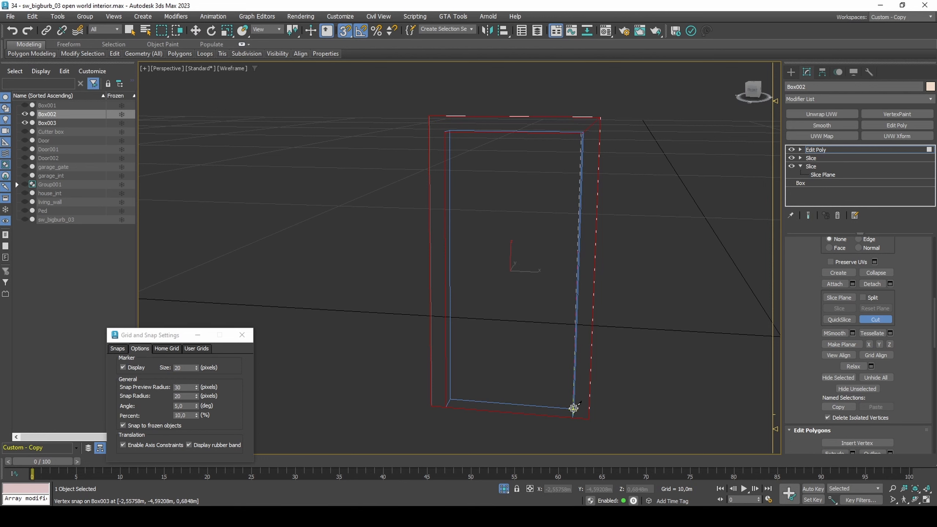
click(572, 417)
right_click(549, 326)
Step: Delete the face enclosed by the new cuts, turn snapping off and unhide all hidden polygons
click(543, 307)
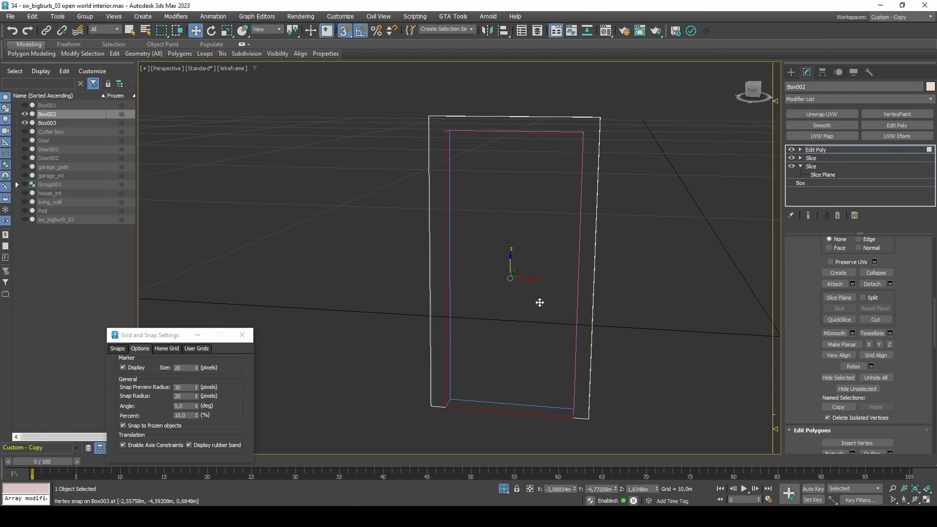
mouse_move(541, 303)
alt+middle_down()
mouse_move(558, 287)
mouse_move(540, 300)
mouse_move(549, 298)
alt+middle_up()
key(F3)
key(Delete)
key(s)
click(875, 377)
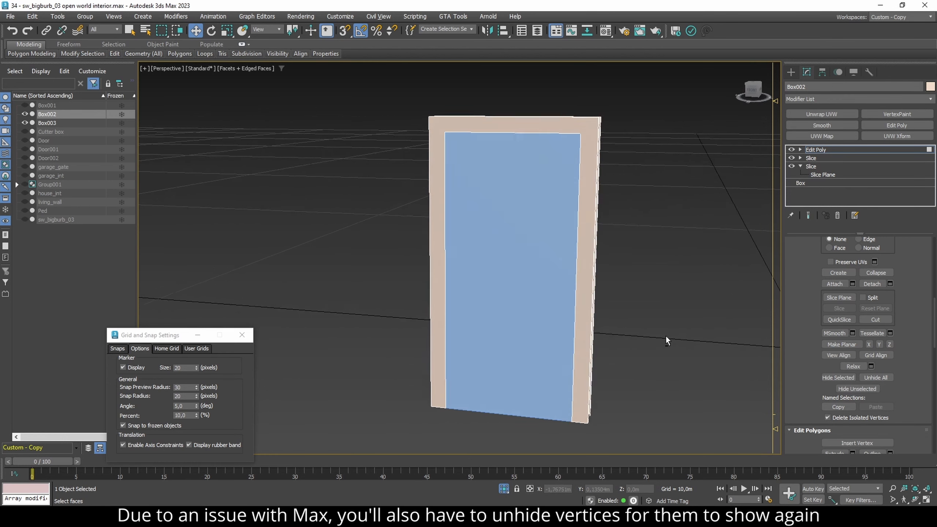
Step: Unhide all vertices of the frame mesh at vertex level
alt+middle_drag(660, 351, 634, 350)
scroll(902, 285, up, 10)
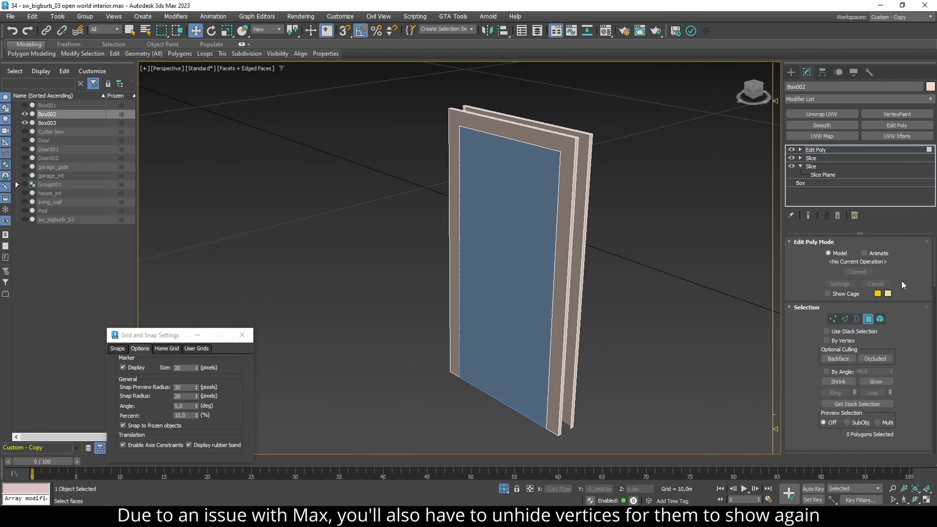
click(832, 318)
scroll(824, 330, down, 6)
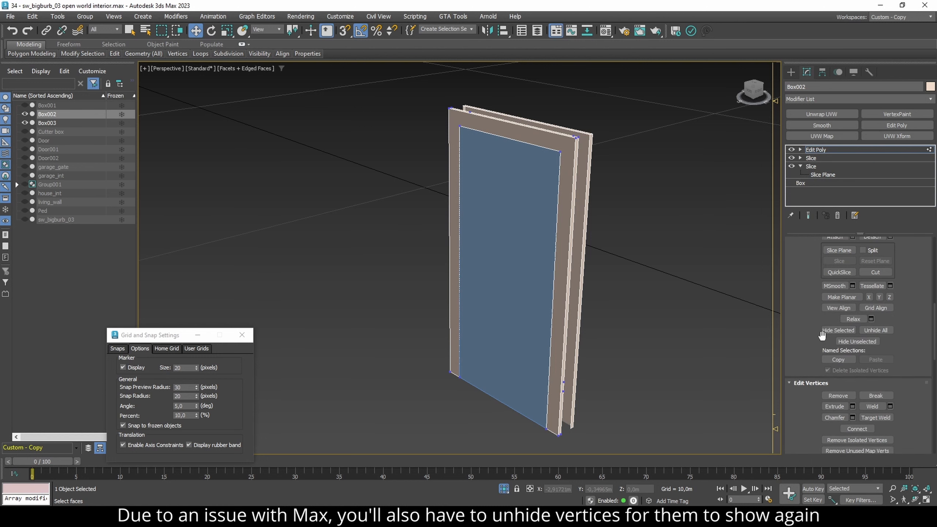
click(885, 331)
scroll(900, 306, up, 2)
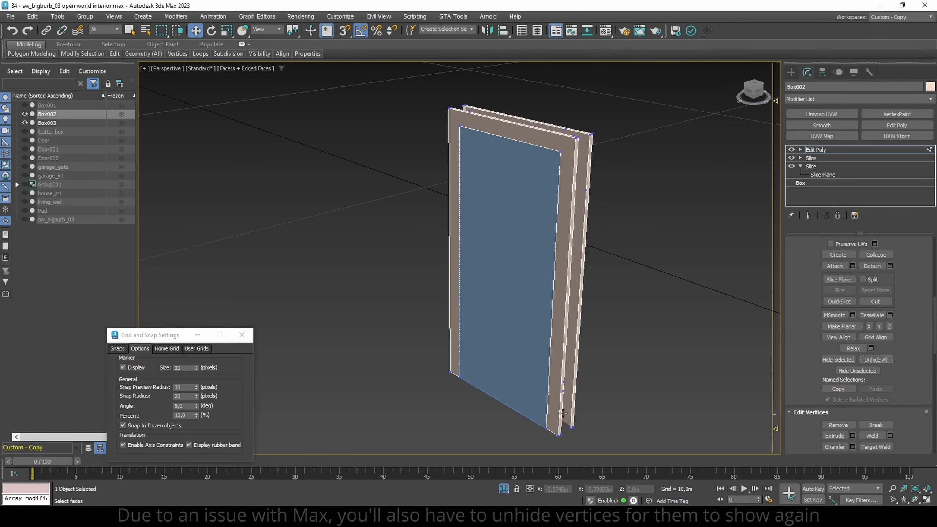
scroll(559, 412, up, 5)
middle_drag(561, 416, 534, 371)
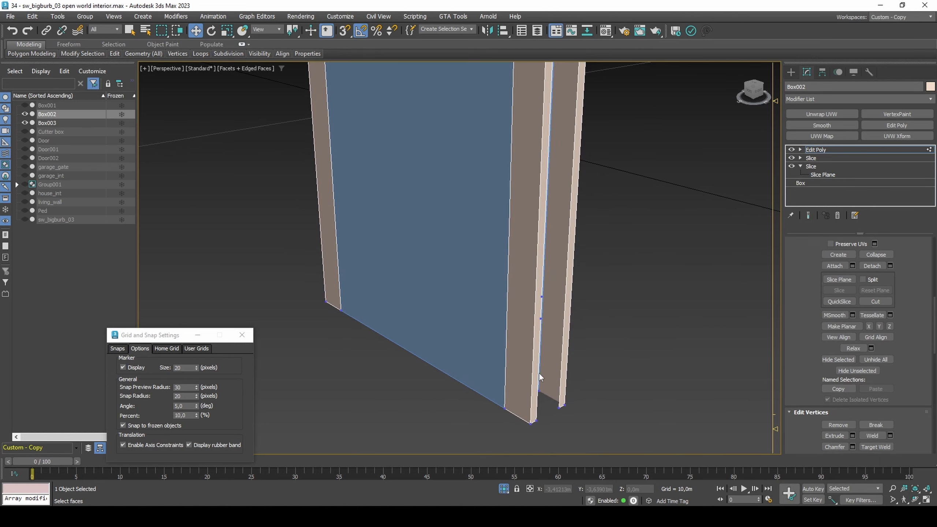
Step: Target-weld the stray vertices along the door frame's edges to the neighbouring corner vertices
scroll(873, 379, down, 6)
click(875, 358)
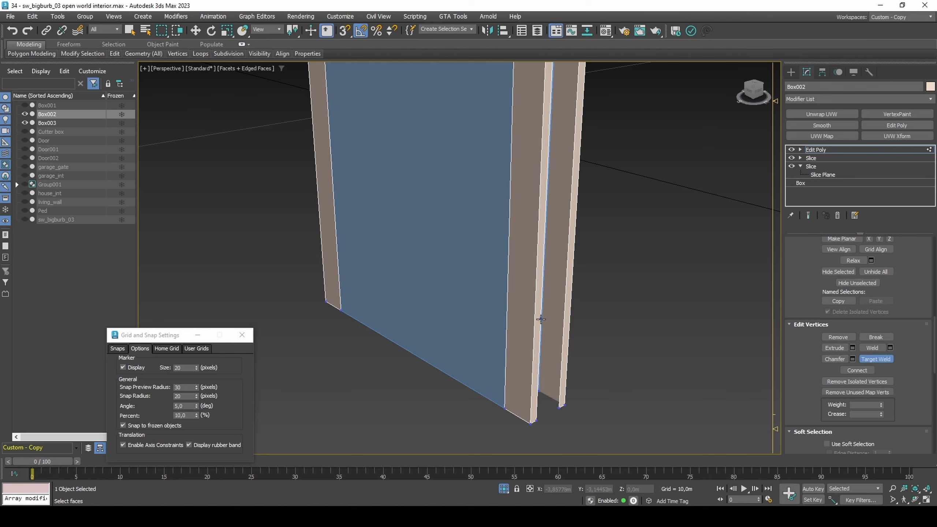
alt+middle_drag(576, 376, 529, 385)
scroll(529, 385, down, 3)
scroll(468, 202, up, 2)
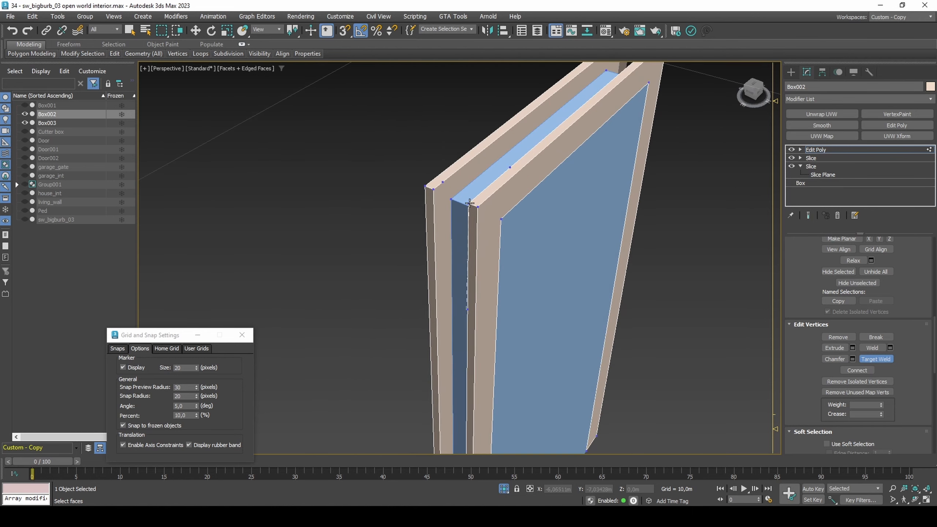
alt+middle_drag(465, 304, 543, 274)
alt+middle_drag(594, 224, 508, 194)
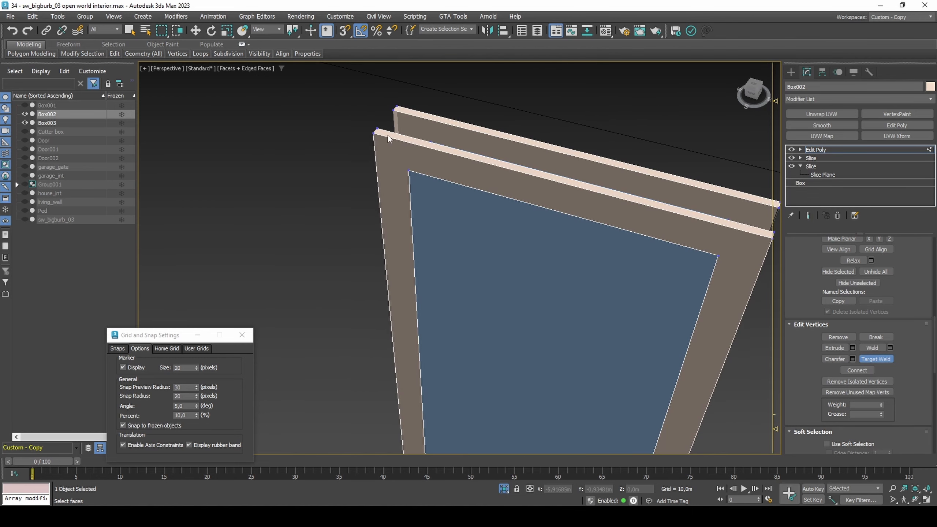
alt+middle_drag(387, 138, 464, 374)
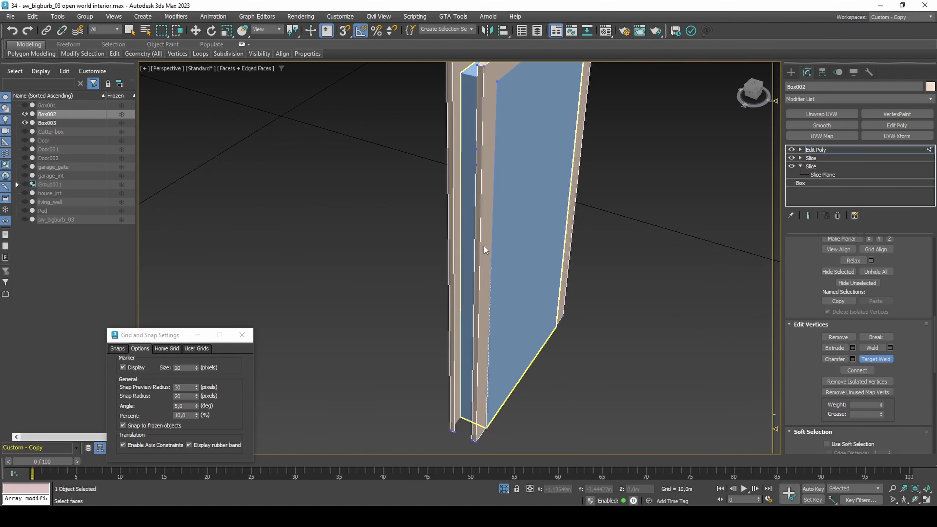
alt+middle_drag(485, 250, 420, 213)
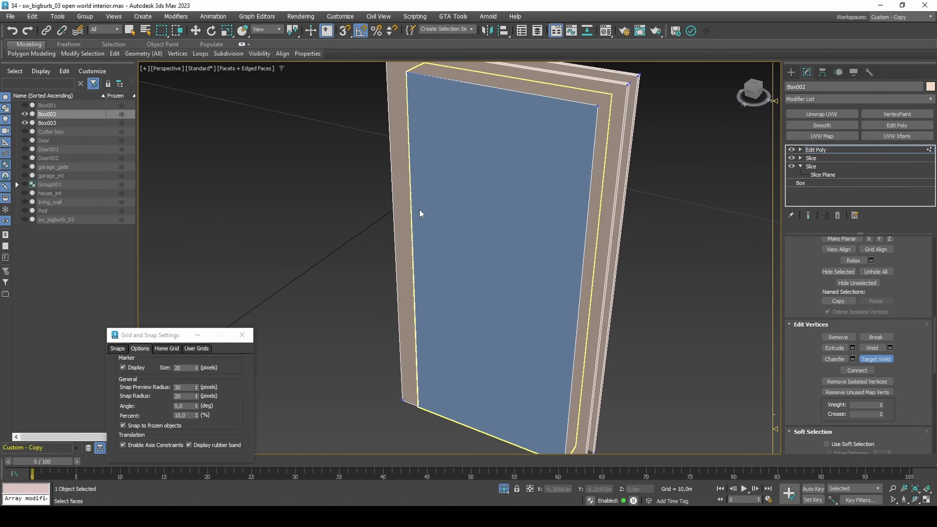
Step: Finish the vertex editing and delete the blue box that fills the door frame
key(w)
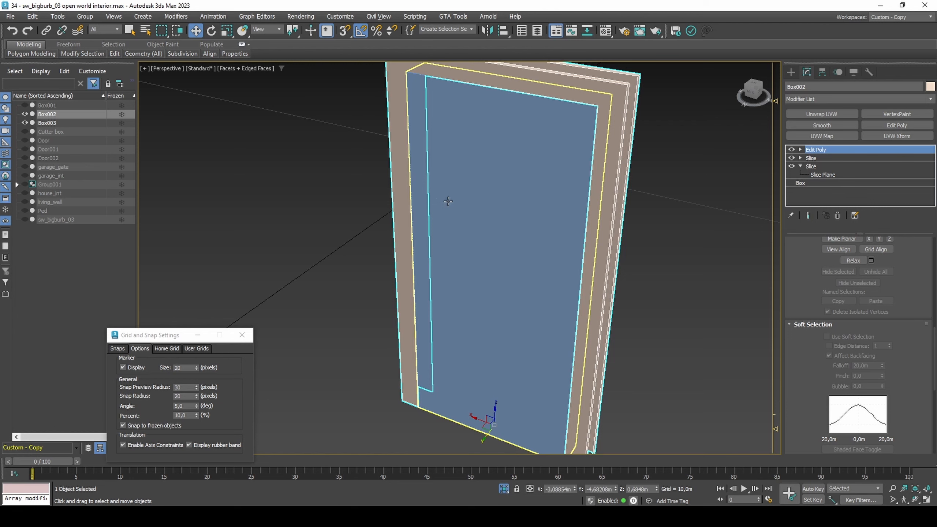
click(447, 203)
key(Delete)
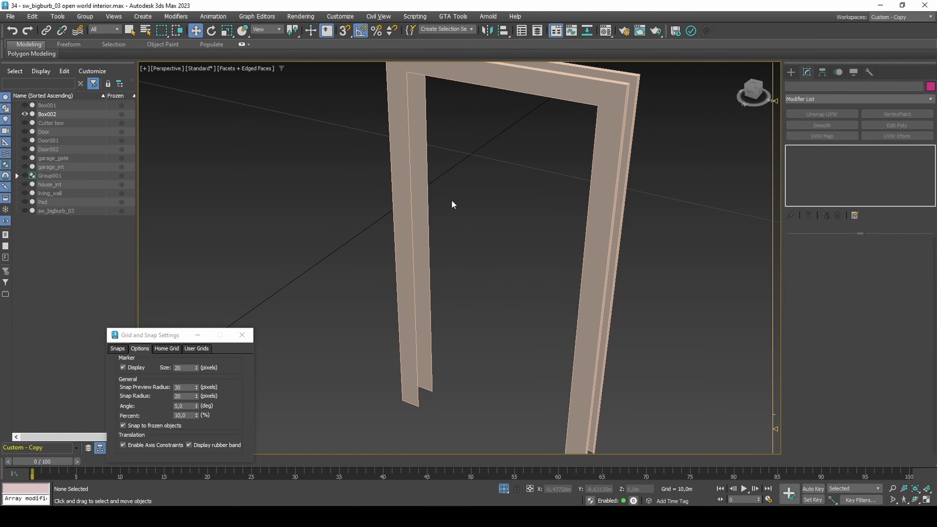
Step: Select the three edges around the opening on one side of the frame and extend them inward to form a lip
click(423, 213)
key(2)
click(416, 233)
alt+middle_drag(415, 238, 407, 242)
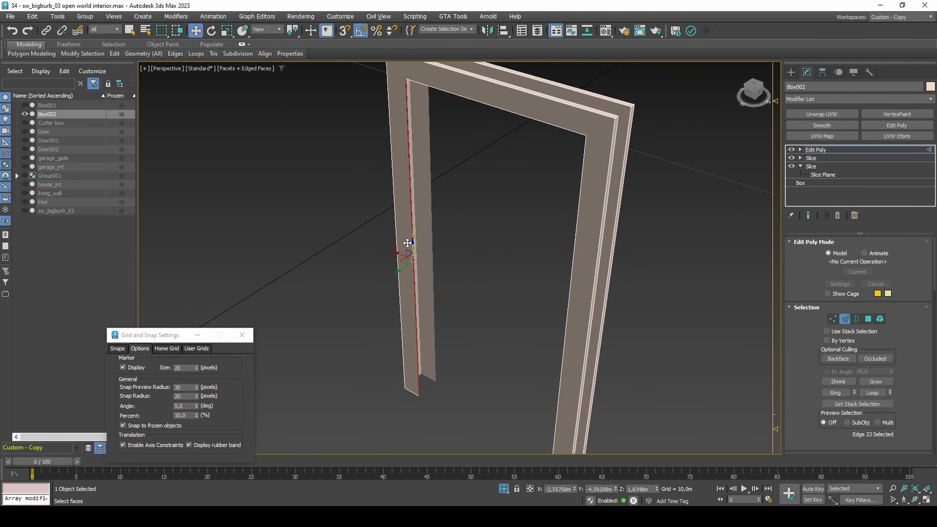
ctrl+click(490, 105)
ctrl+click(578, 199)
Step: Extend the three opening edges on the frame's opposite side inward, snapping them to the depth of the outer flange
alt+middle_drag(487, 224, 477, 308)
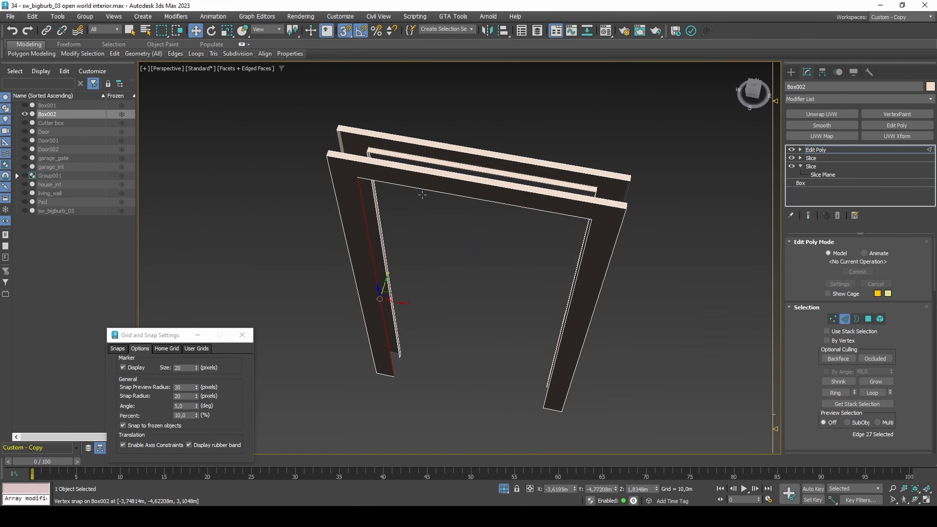
ctrl+click(427, 194)
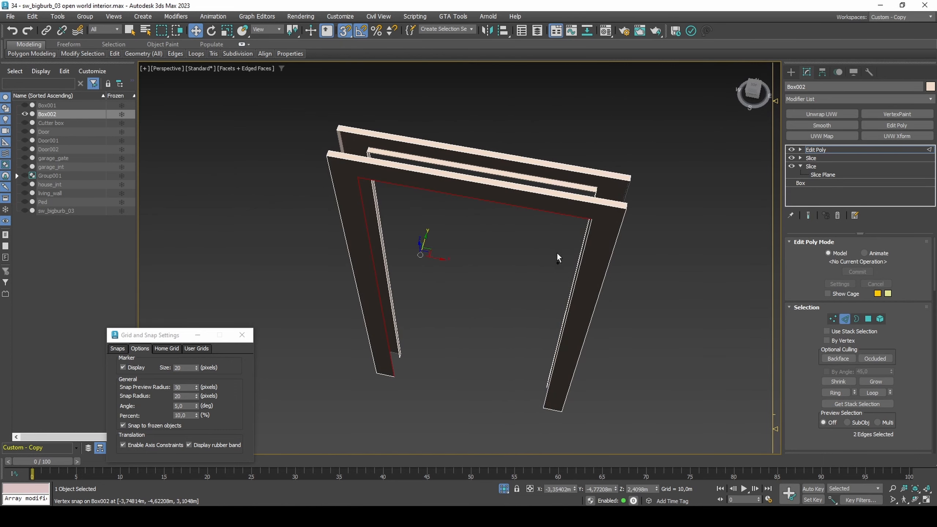
ctrl+click(577, 270)
alt+middle_drag(544, 262, 500, 266)
drag(482, 262, 405, 355)
key(s)
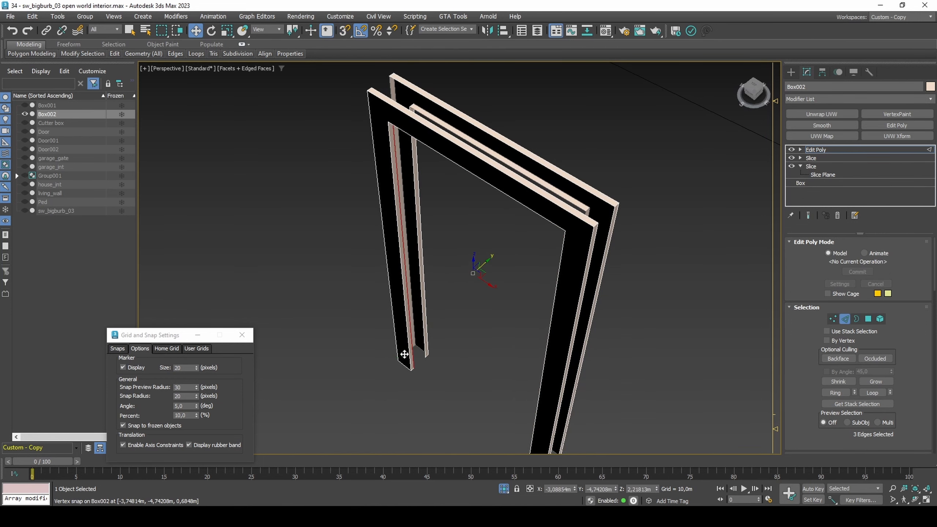
Step: Bring the whole house back out of isolation and align the frame's pivot with the front door's pivot
key(alt+q)
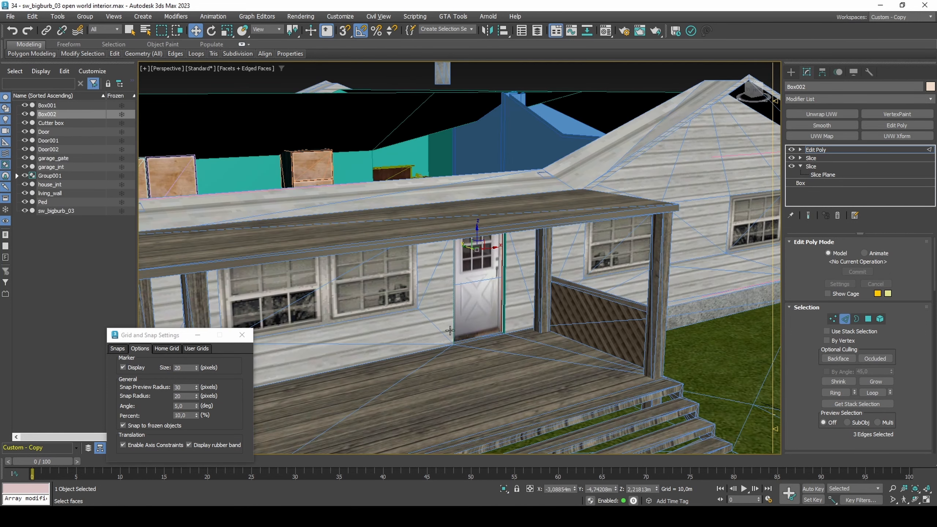
scroll(474, 311, up, 4)
key(2)
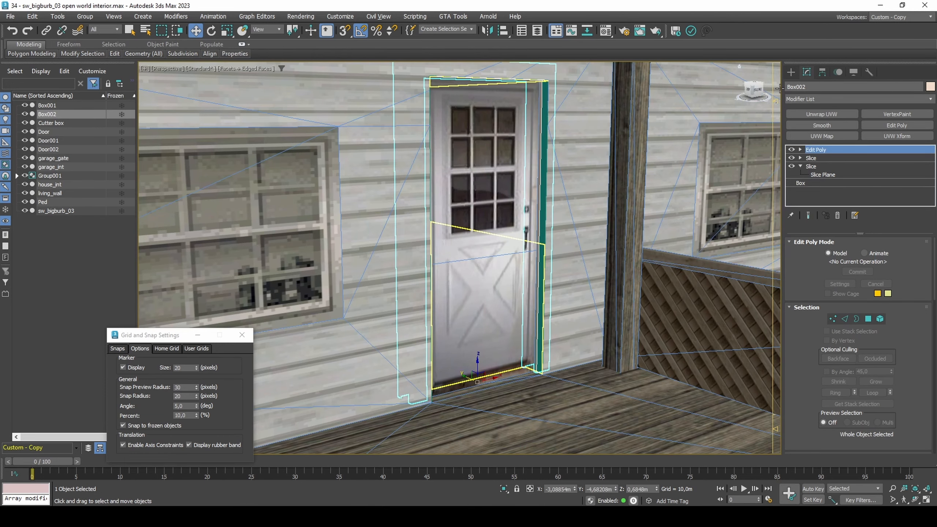
click(822, 73)
click(857, 140)
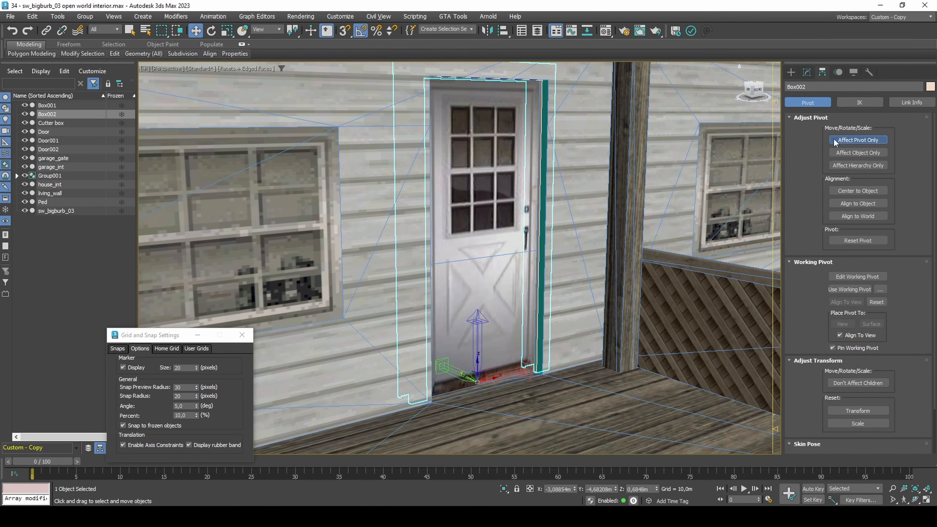
key(shift+a)
click(502, 307)
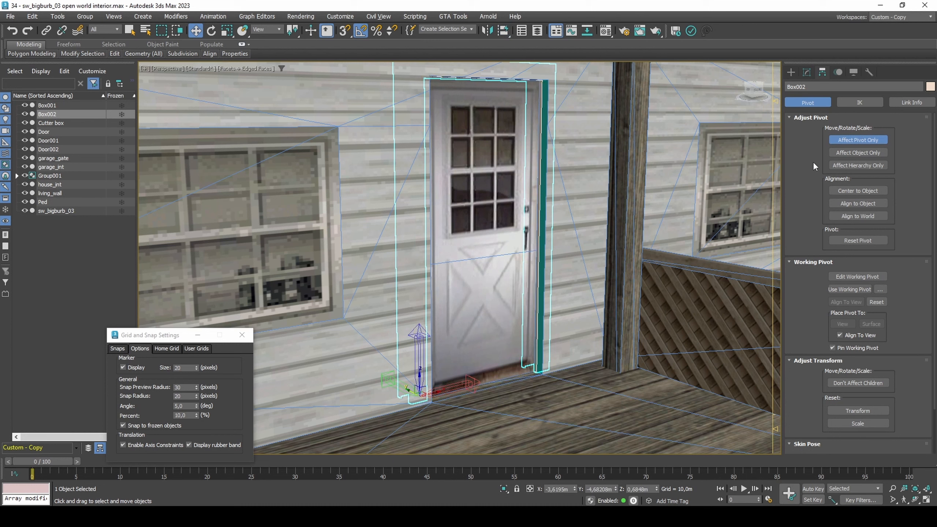
click(839, 141)
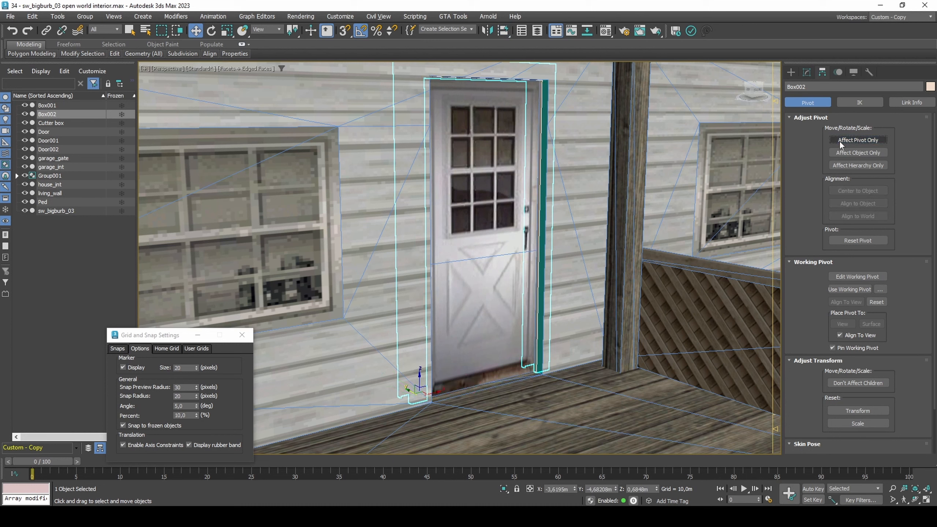
Step: Assign material ID 14 to all polygons of the door frame
click(807, 73)
key(4)
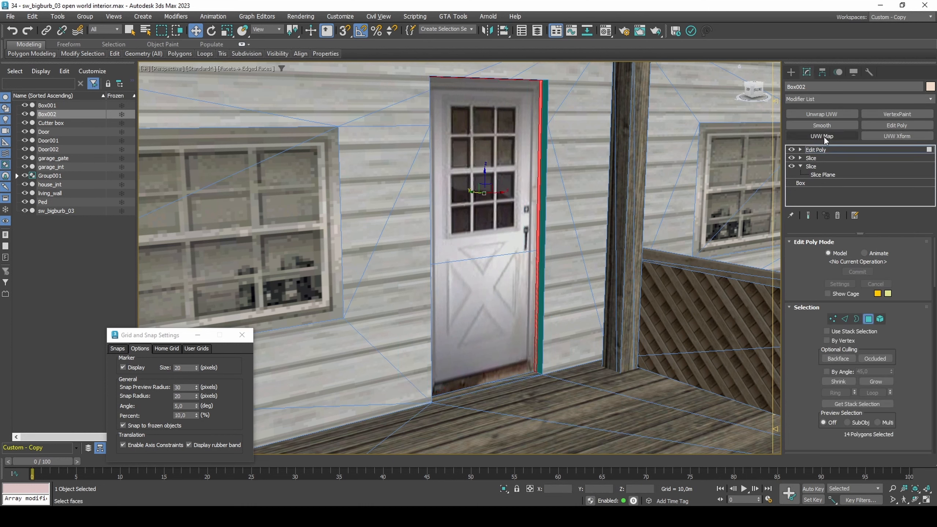
key(F3)
scroll(910, 357, down, 4)
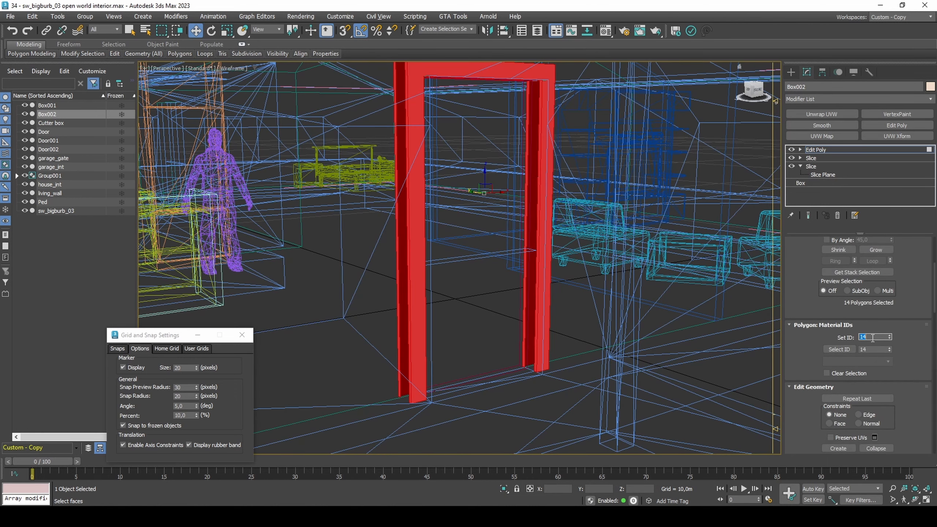
key(F3)
key(4)
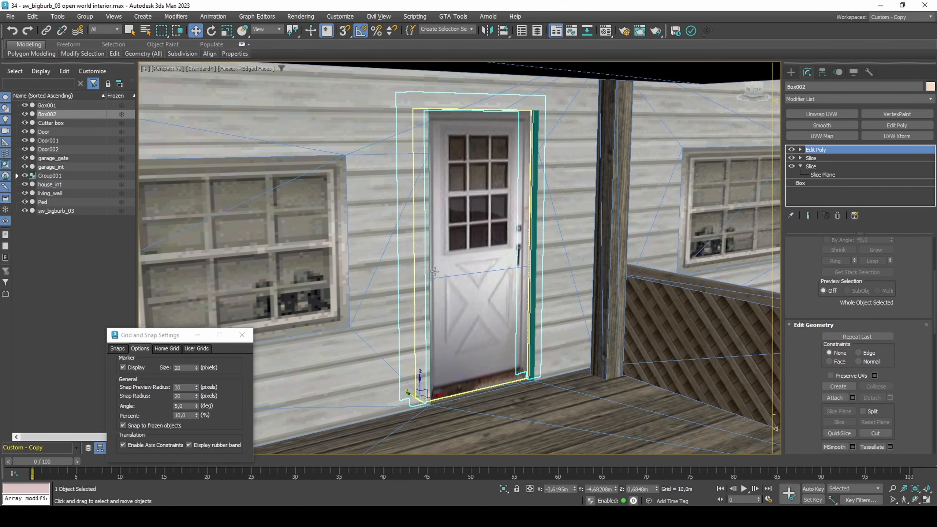
Step: Rename the frame object Box002 as doorframe_detail
click(94, 118)
text(doorframe_detail)
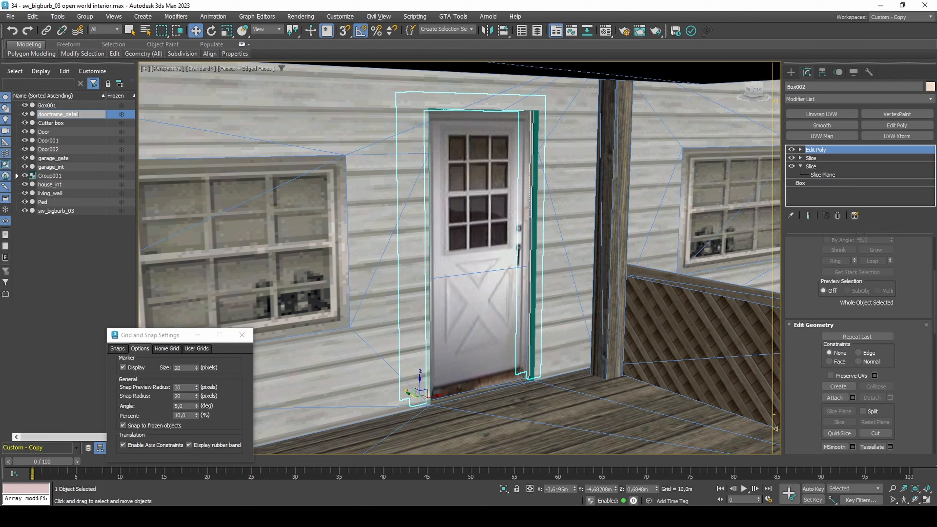
key(Return)
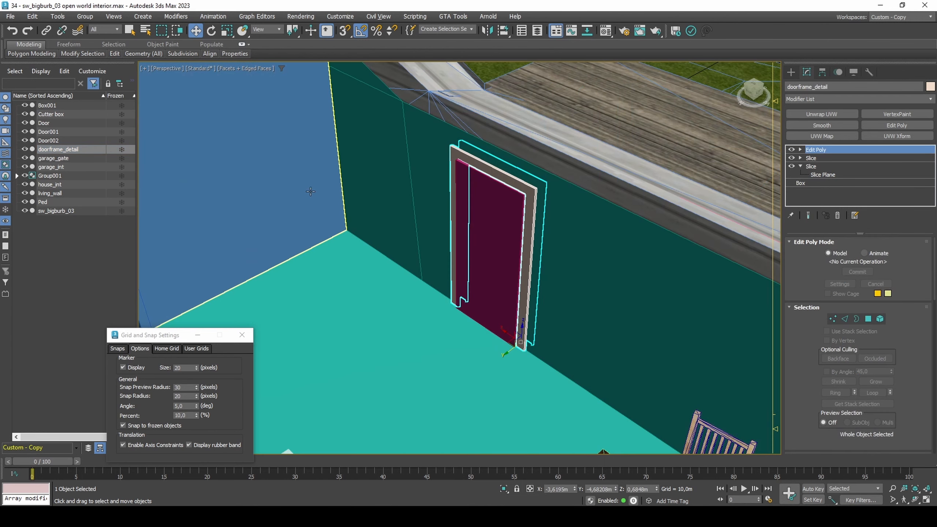
Step: Move the Cutter box about 1.04 m along Y, out of the front doorway into the room
click(82, 115)
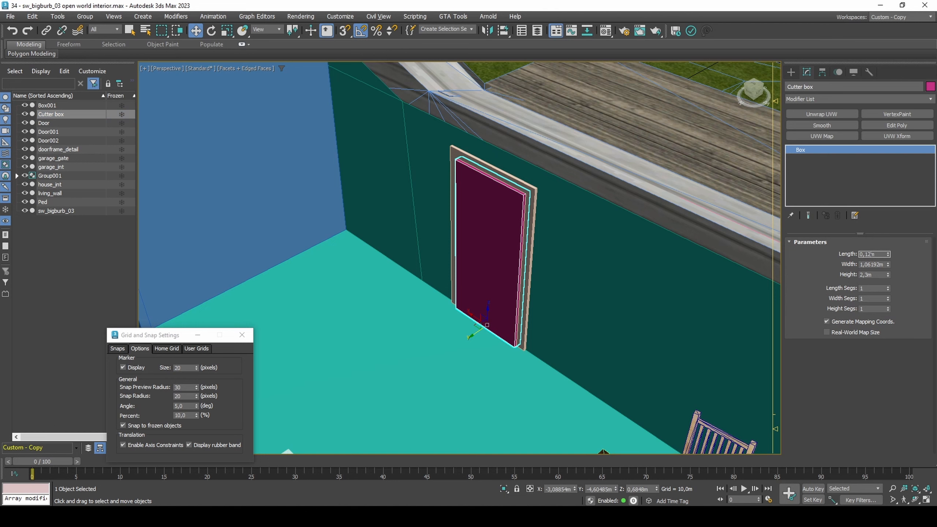
click(872, 254)
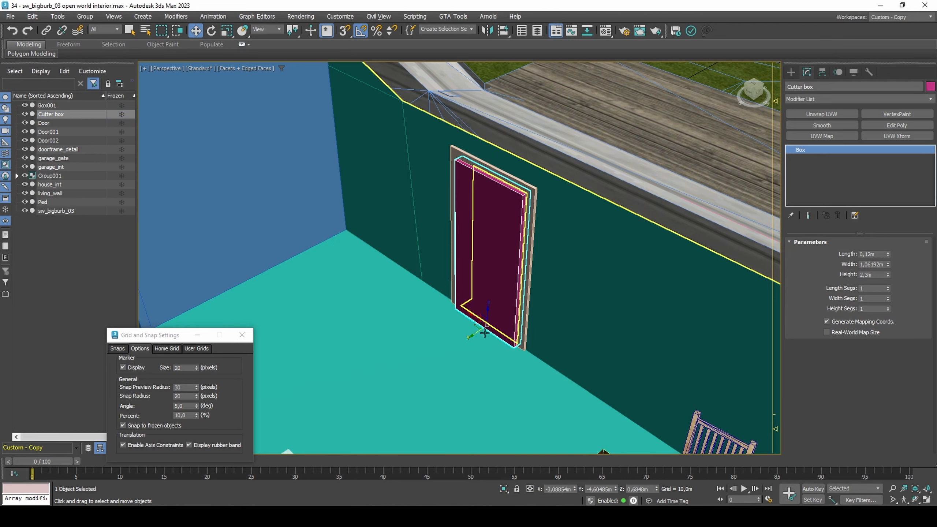
drag(480, 332, 427, 374)
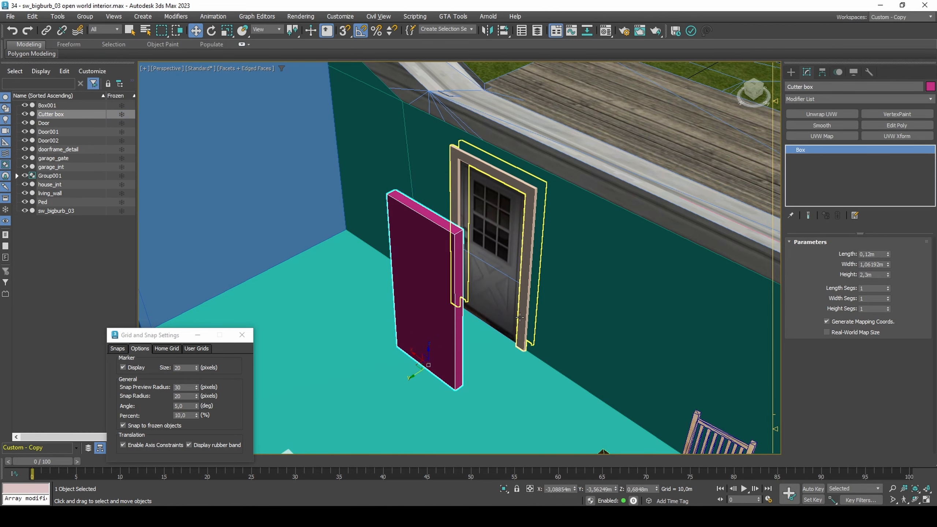
Step: Duplicate doorframe_detail and place the copy around the Cutter box inside the room
click(519, 318)
shift+drag(512, 349, 443, 402)
click(467, 299)
Step: Snap the frame copy to the Cutter box's bottom corner and set the Cutter box's length to 0.2 m
scroll(446, 369, up, 5)
middle_drag(443, 366, 577, 378)
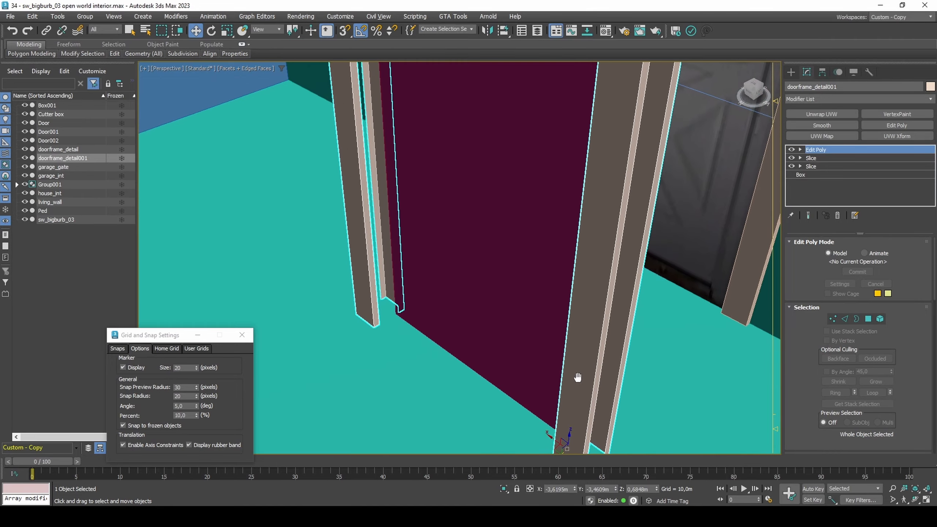
scroll(428, 372, up, 2)
key(s)
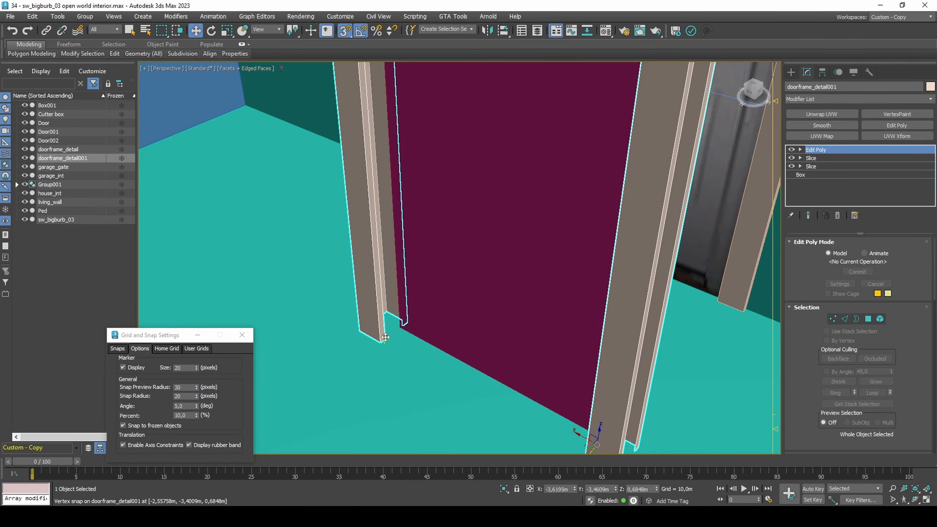
drag(385, 337, 400, 326)
key(s)
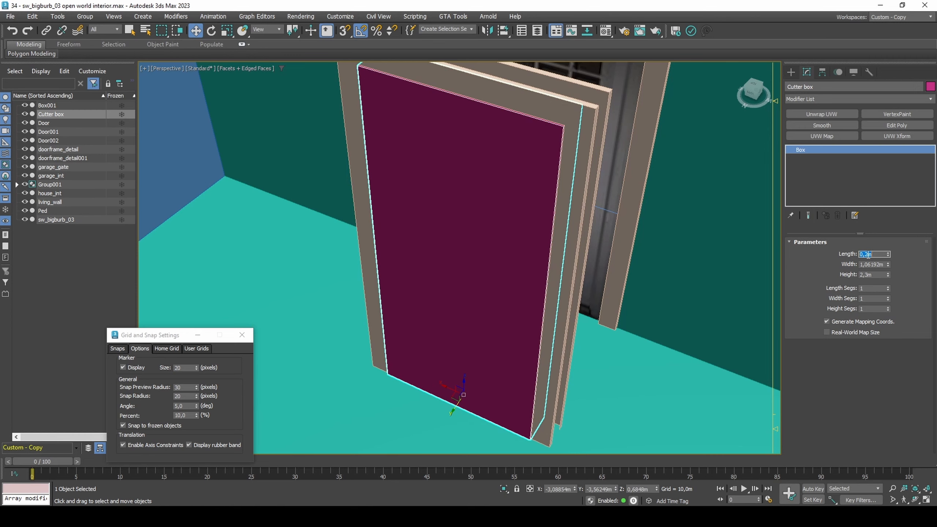
Step: Select the Cutter box and the frame copy together and rotate them to line up with the blue living-room wall
ctrl+click(514, 332)
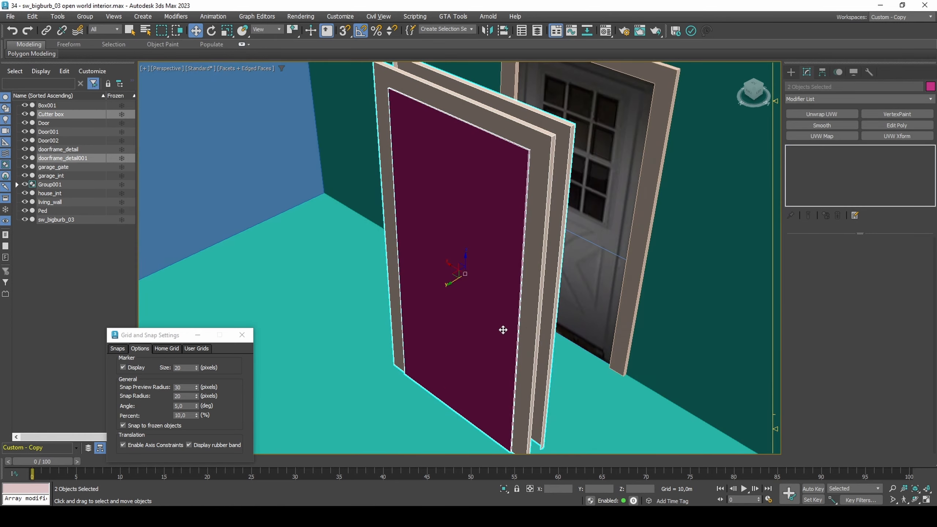
scroll(586, 337, down, 6)
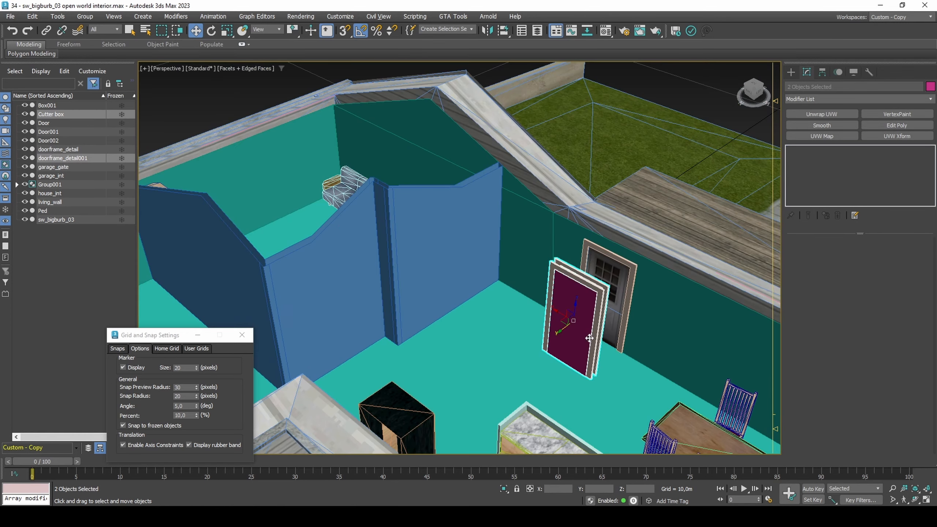
middle_drag(563, 332, 644, 334)
key(e)
drag(658, 335, 423, 347)
key(w)
alt+middle_drag(424, 347, 527, 349)
scroll(526, 349, up, 5)
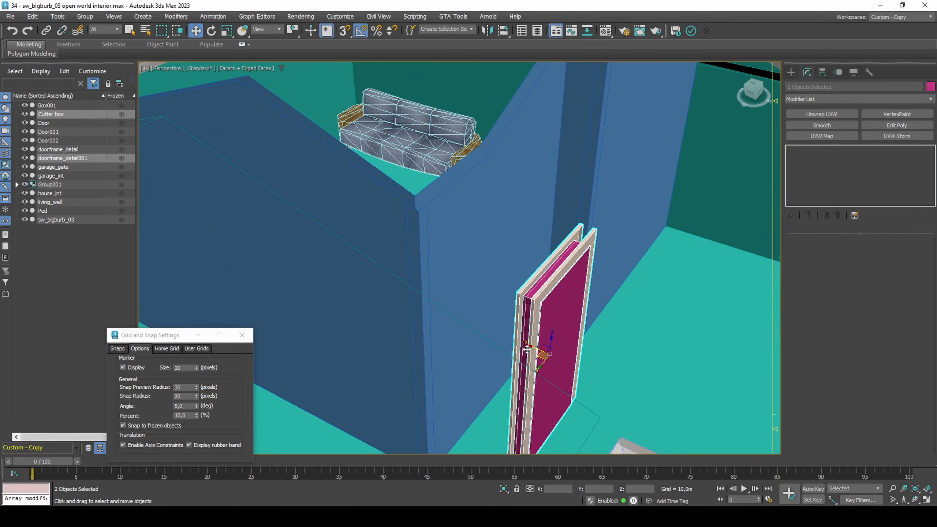
Step: Move the cutter and frame pair into the blue living-room wall, snapping their bottom corner to the wall's base
drag(530, 348, 491, 333)
alt+middle_drag(493, 336, 477, 384)
key(F3)
scroll(473, 413, up, 3)
key(s)
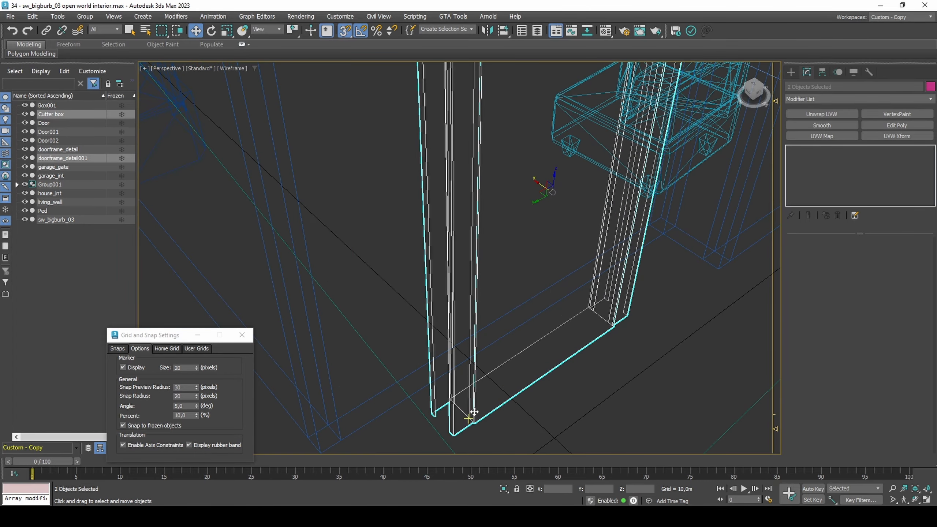
drag(468, 418, 345, 442)
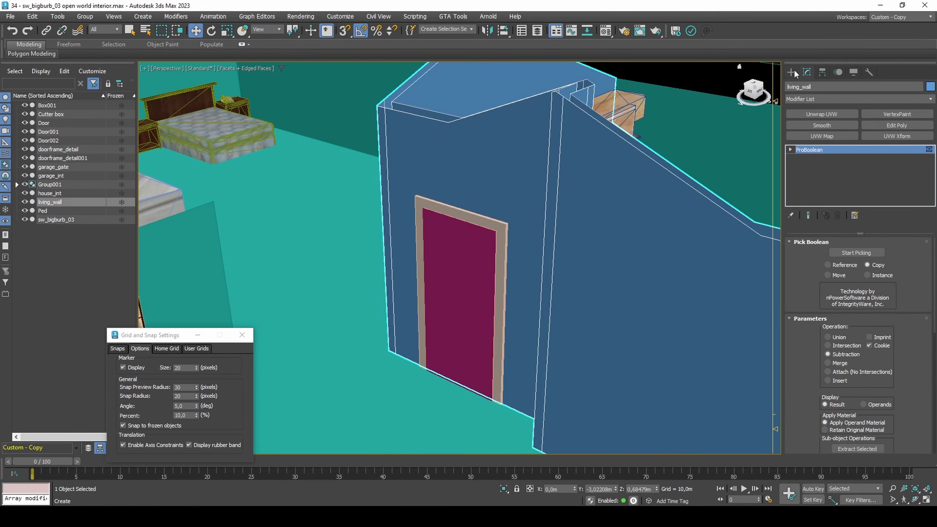
Step: Cut the door opening into living_wall by subtracting the Cutter box with ProBoolean, and exit isolation mode
click(791, 72)
click(807, 101)
click(813, 133)
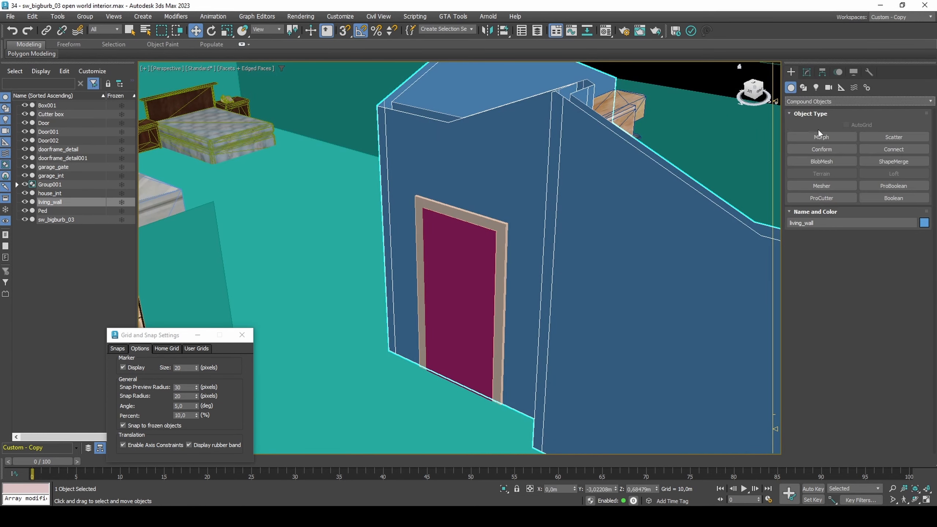
click(884, 186)
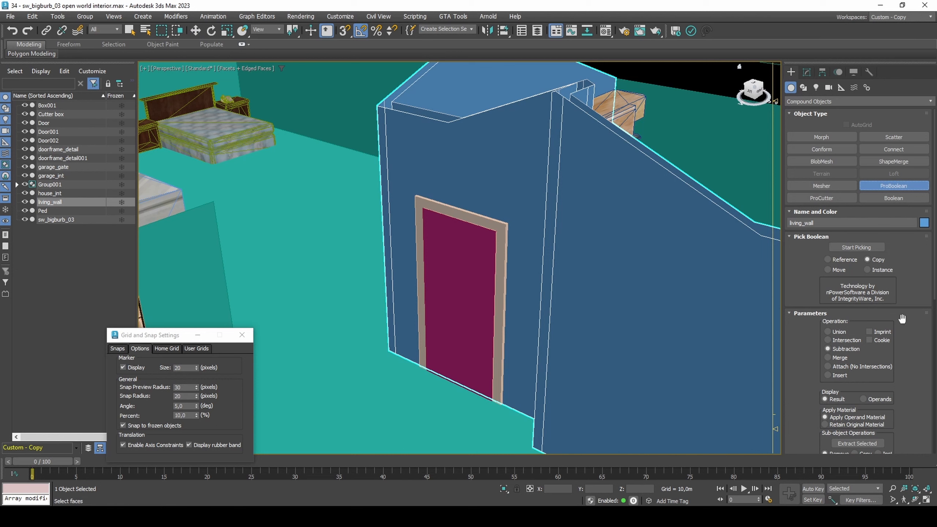
scroll(901, 318, down, 6)
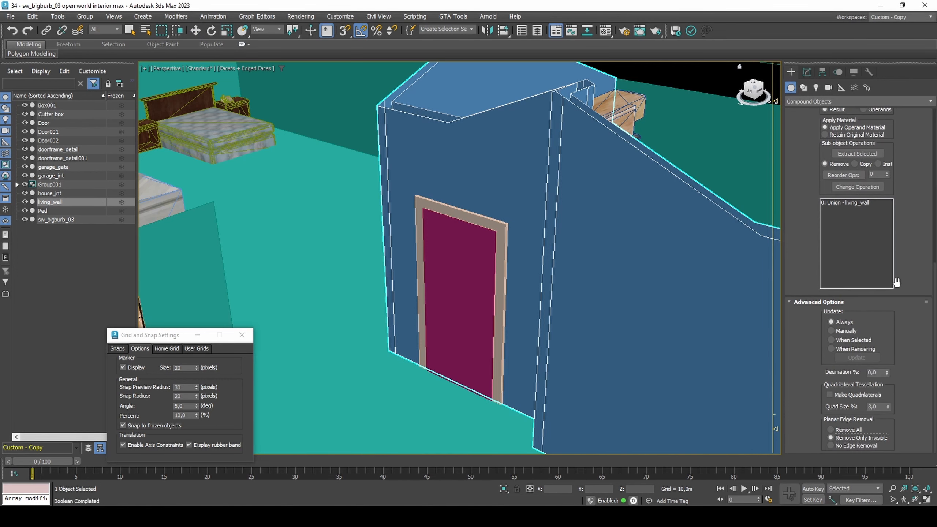
scroll(900, 233, up, 7)
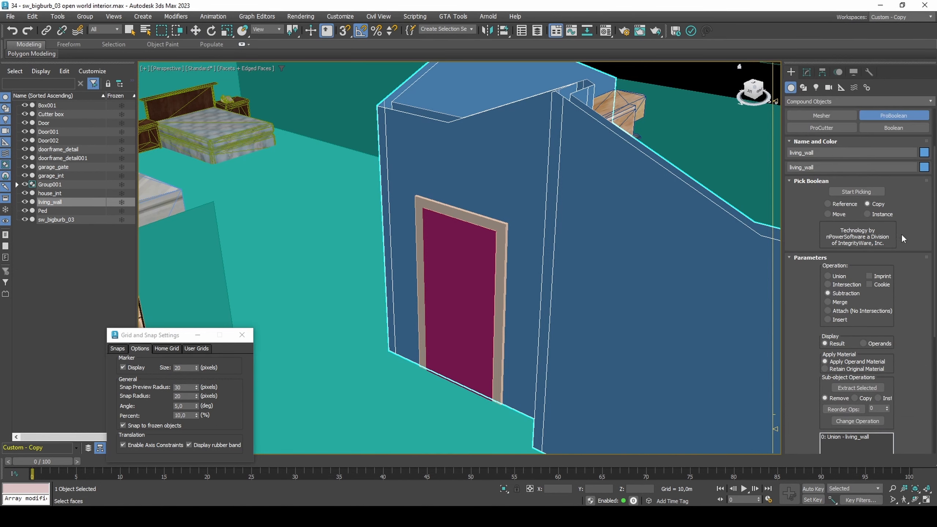
click(468, 267)
key(w)
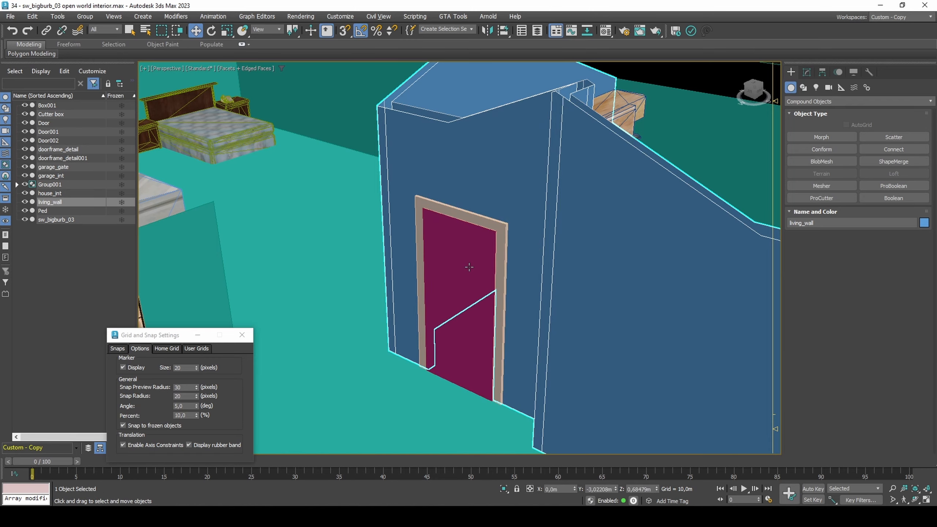
key(alt+q)
Step: With AutoGrid enabled, draw a box about 0.27 m long, 3.26 m wide and 1.78 m high on the floor near the bed
alt+middle_drag(426, 314, 523, 305)
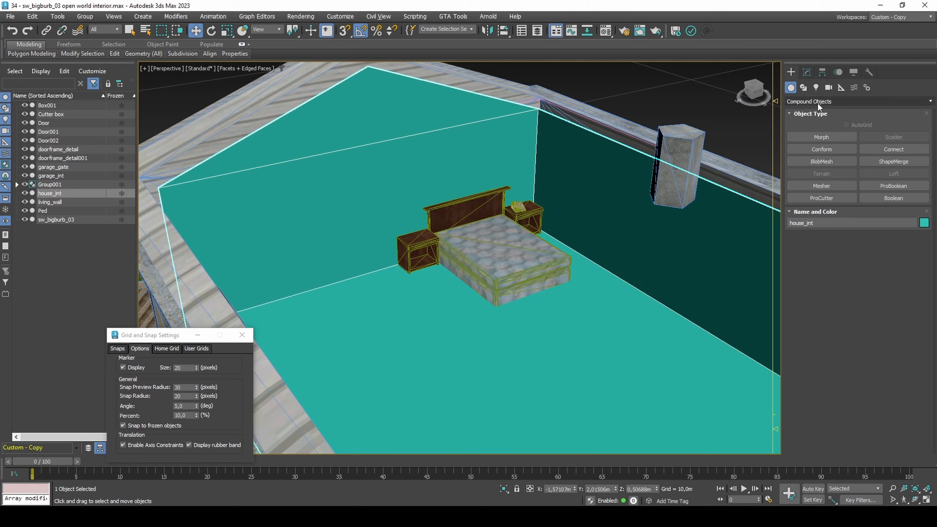
click(817, 103)
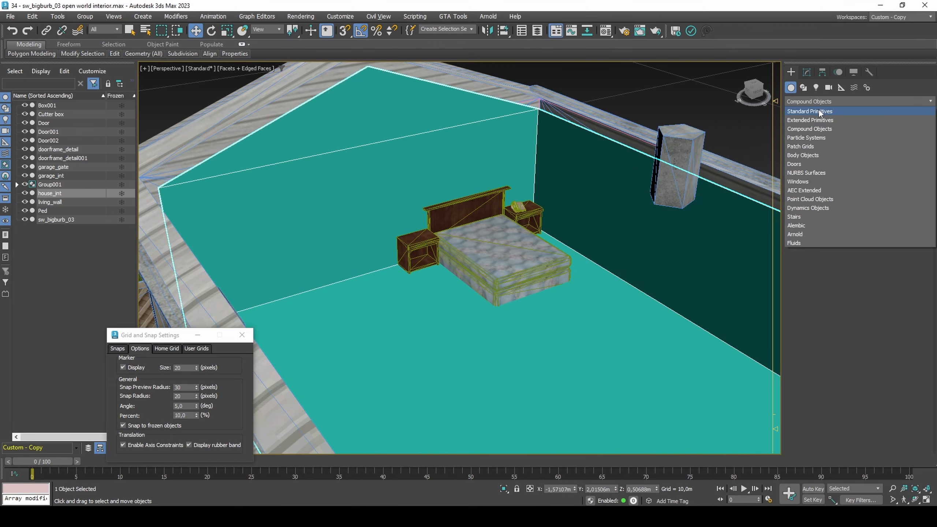
click(818, 109)
click(822, 137)
click(847, 125)
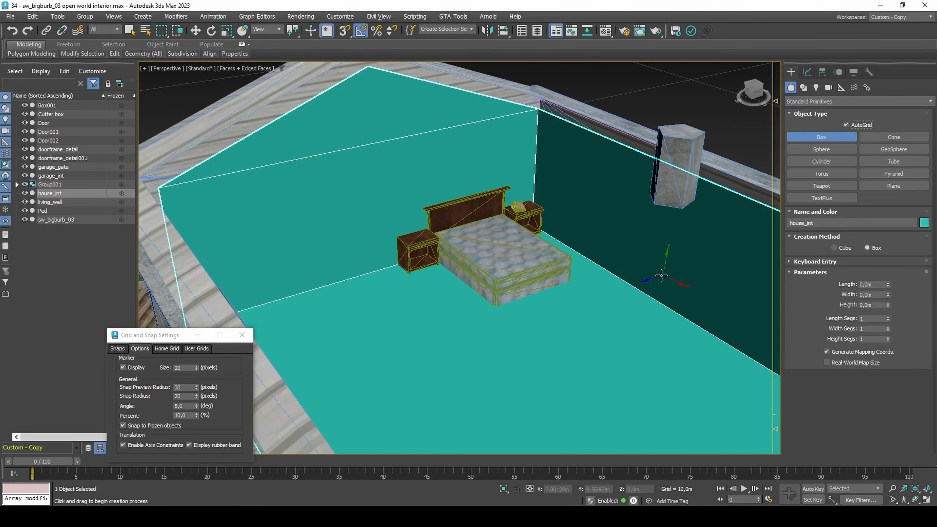
drag(614, 292, 475, 350)
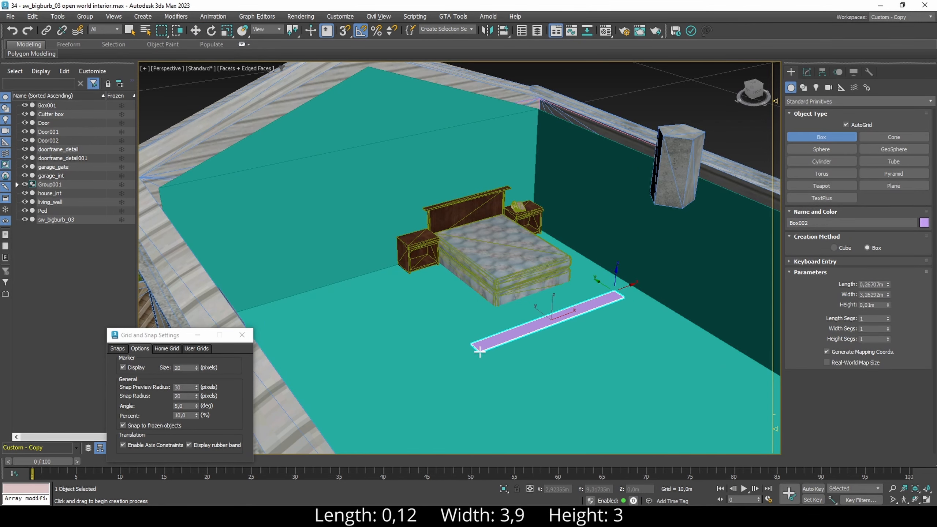
click(496, 258)
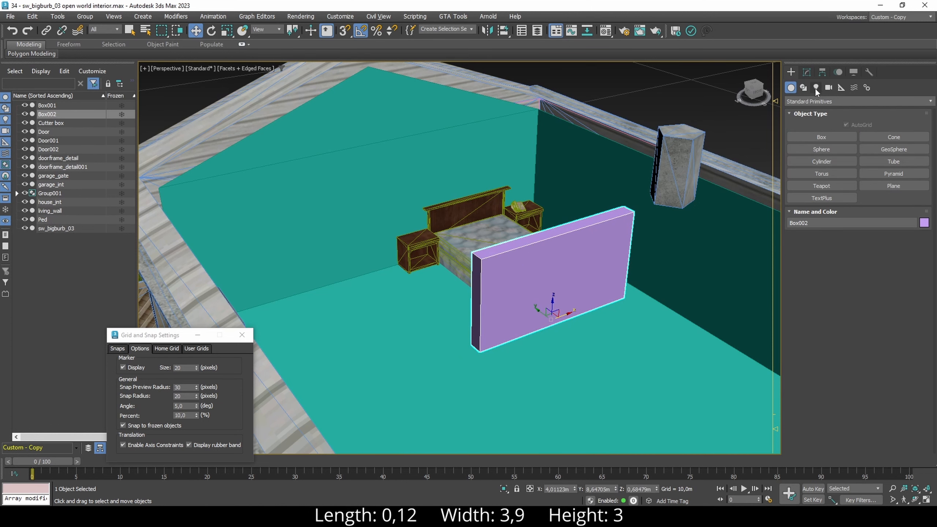
Step: Set the new box's length to 0.12 m, width to 3.9 m and height to 3 m
click(807, 73)
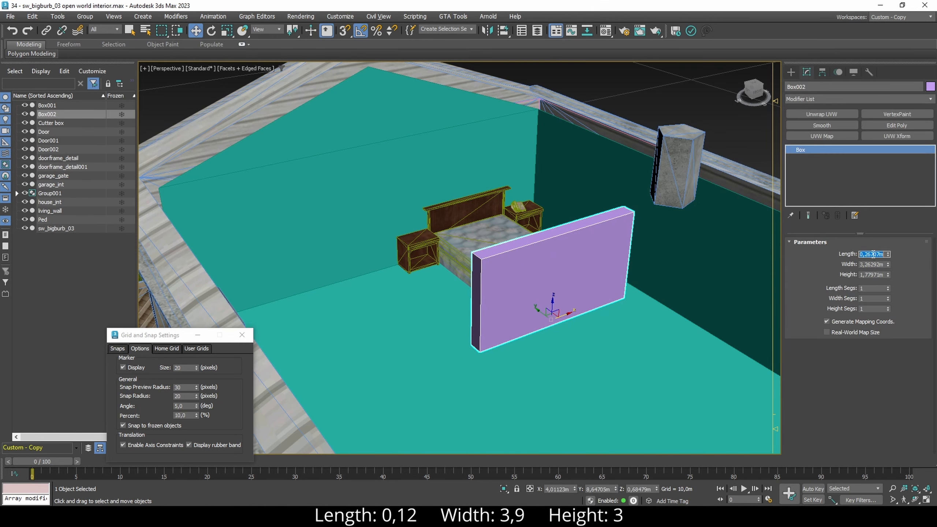
text(0,12)
key(Tab)
text(3)
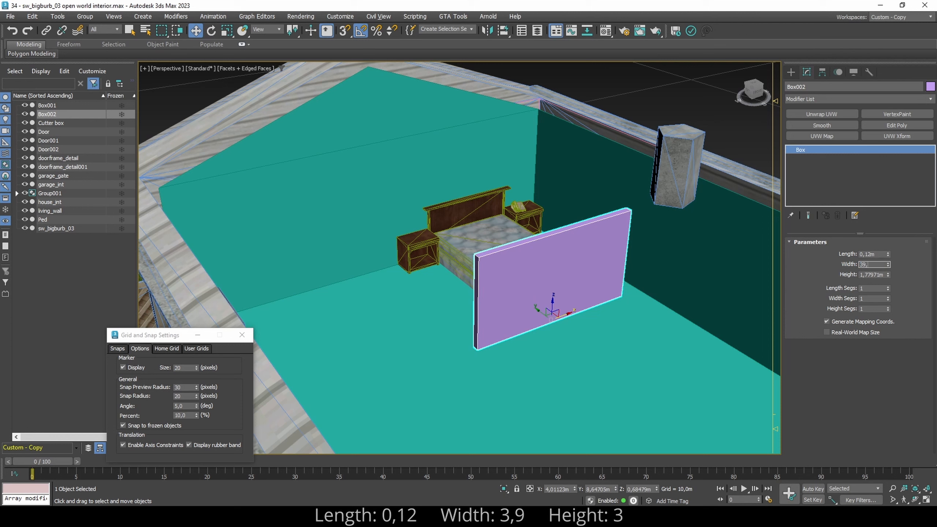
text(,9)
key(Tab)
text(3)
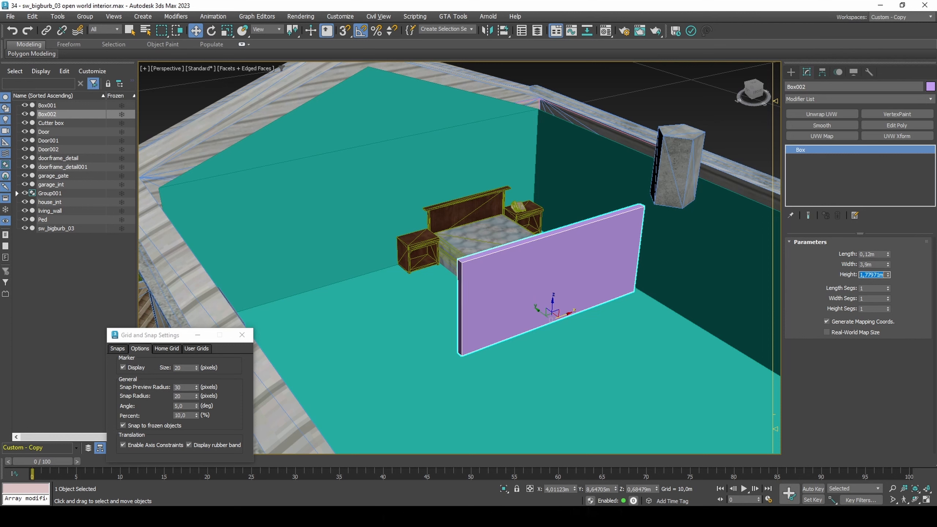
key(Return)
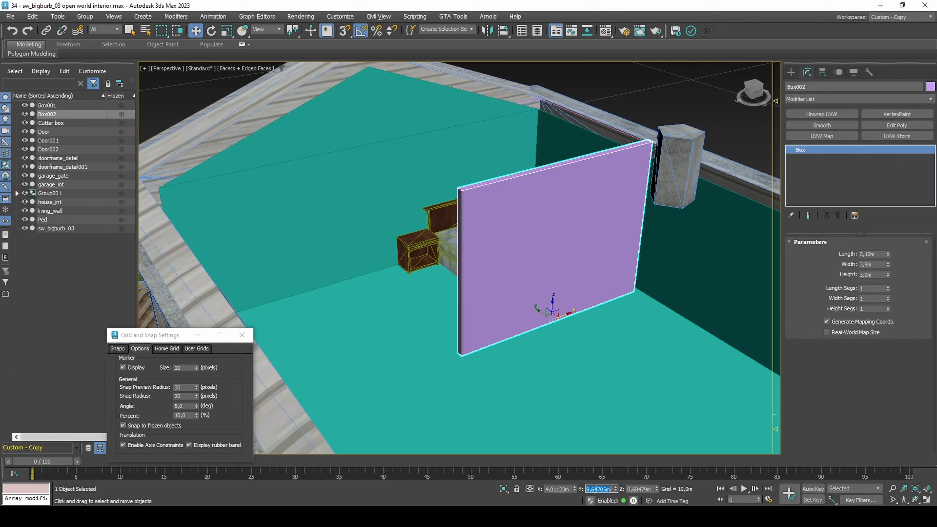
Step: Set the box's Y position to 7.2 m and snap its end along X against the house's side wall
key(Return)
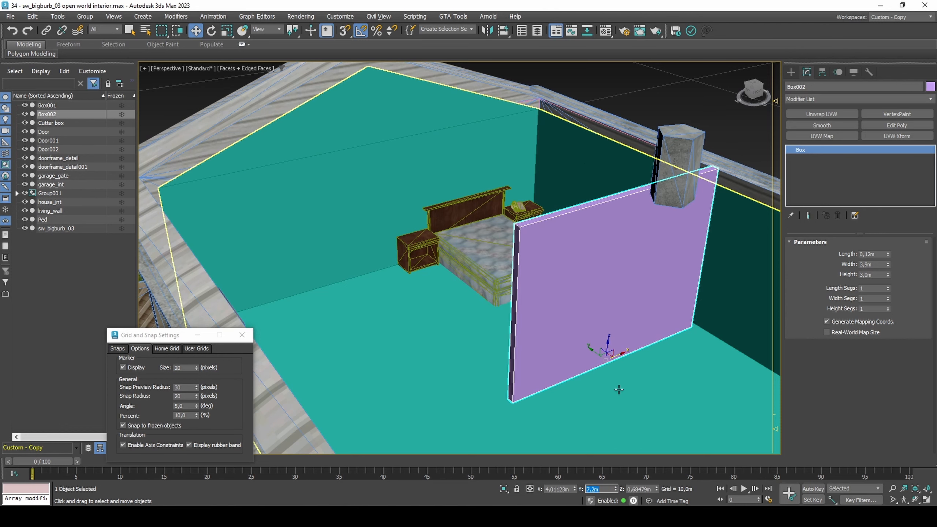
middle_drag(679, 317, 589, 329)
key(s)
drag(532, 366, 469, 123)
key(s)
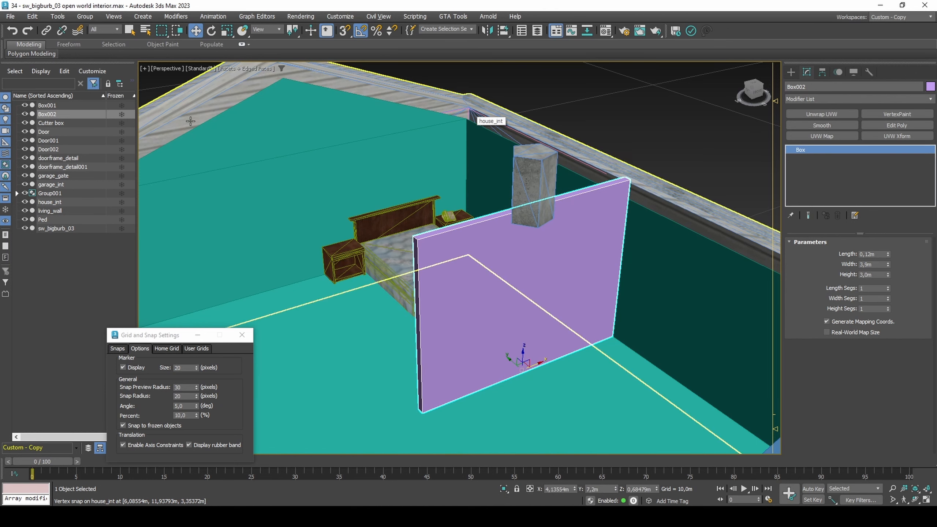
Step: Rename the new box as bed_wall
click(91, 111)
click(91, 113)
text(bed_wall)
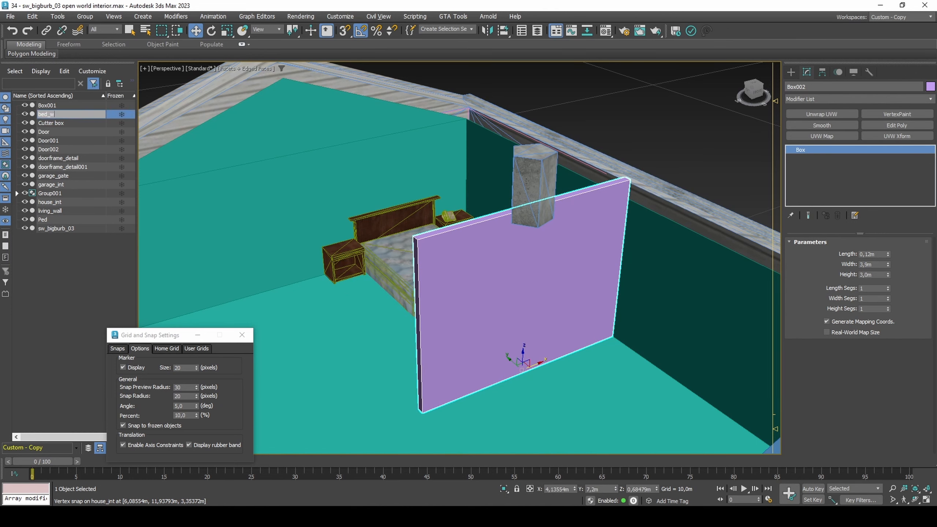
key(Return)
Step: Add an Edit Poly modifier to bed_wall and extrude the polygon at its free end by 0.12 m
click(897, 125)
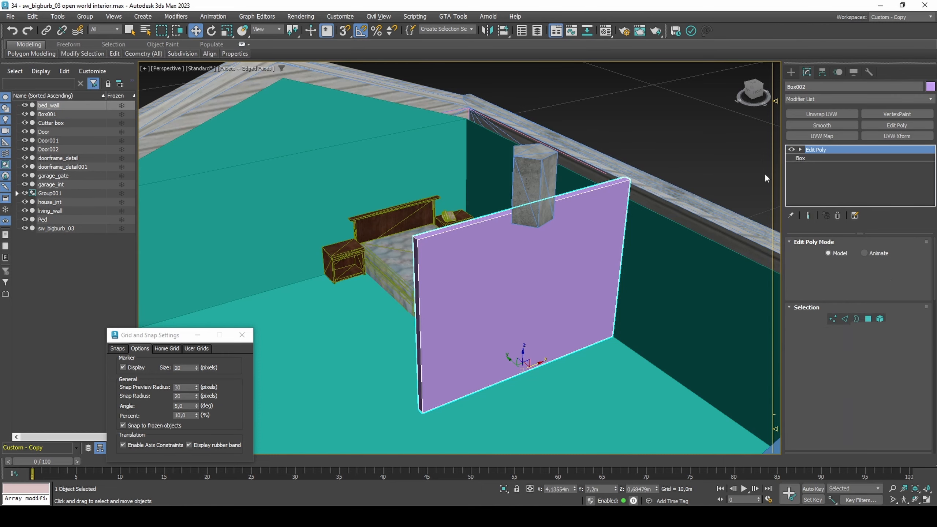
key(4)
click(419, 304)
alt+middle_drag(419, 304, 637, 314)
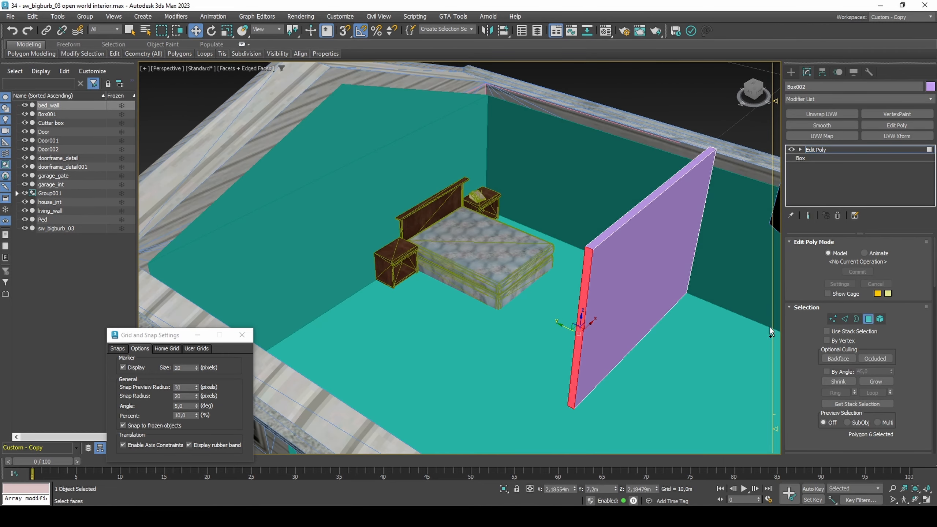
scroll(823, 364, down, 5)
scroll(809, 365, down, 5)
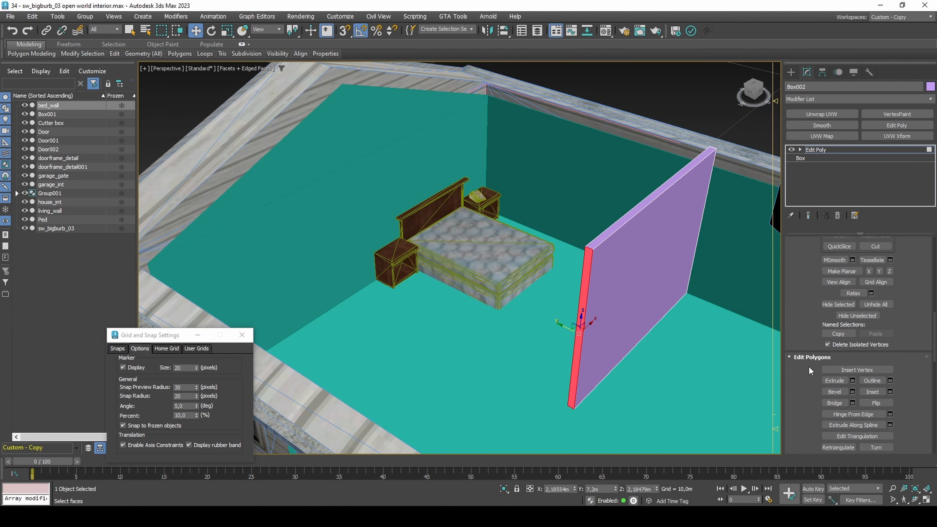
click(851, 365)
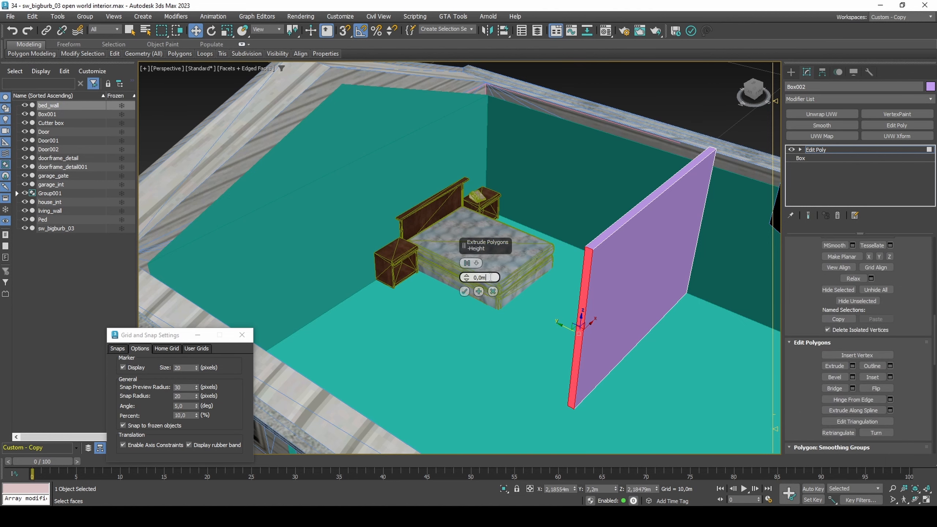
text(0,12)
key(Return)
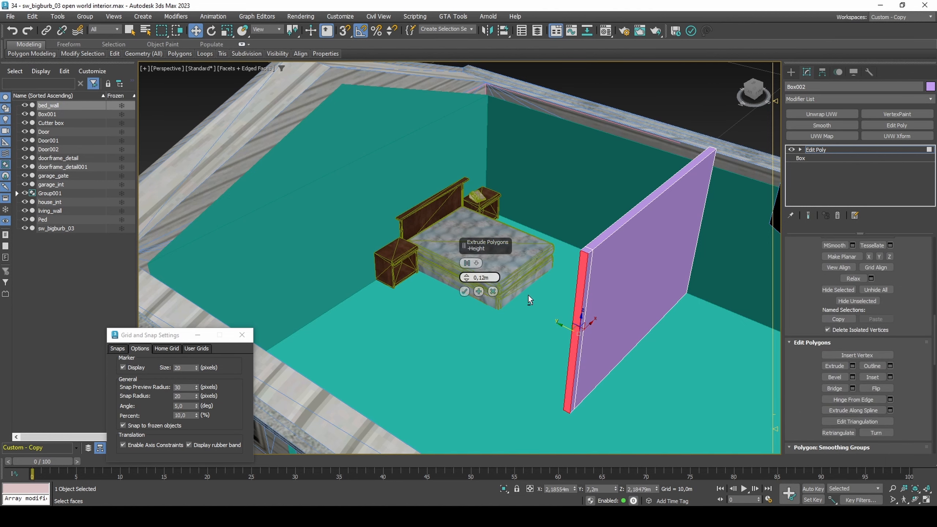
alt+middle_drag(528, 295, 656, 299)
click(478, 292)
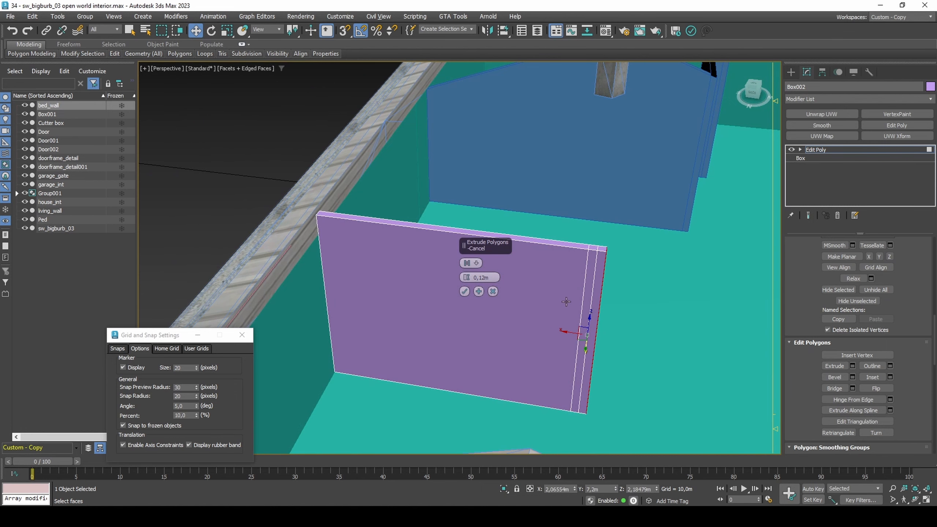
Step: Extend the bed-facing side of bed_wall's end section by placing its face at Y 9.3 m
alt+middle_drag(552, 311, 515, 321)
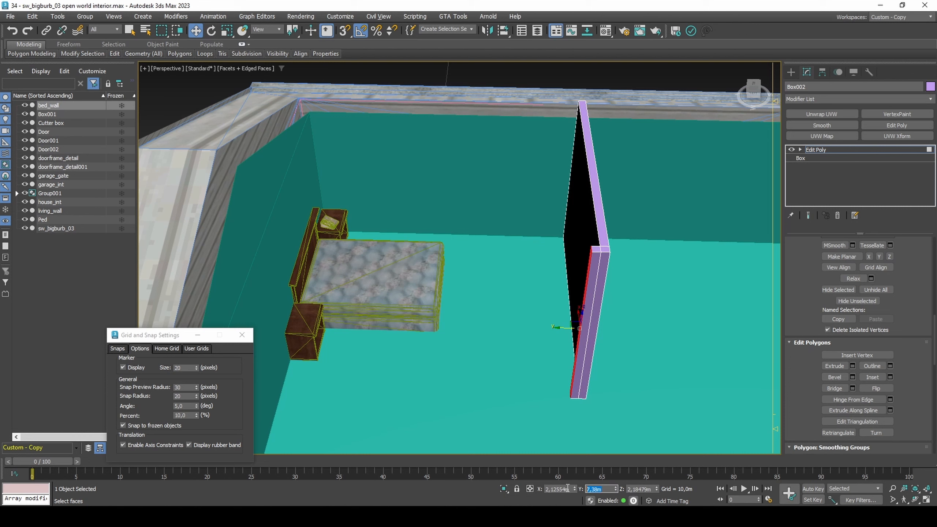
text(3)
key(Return)
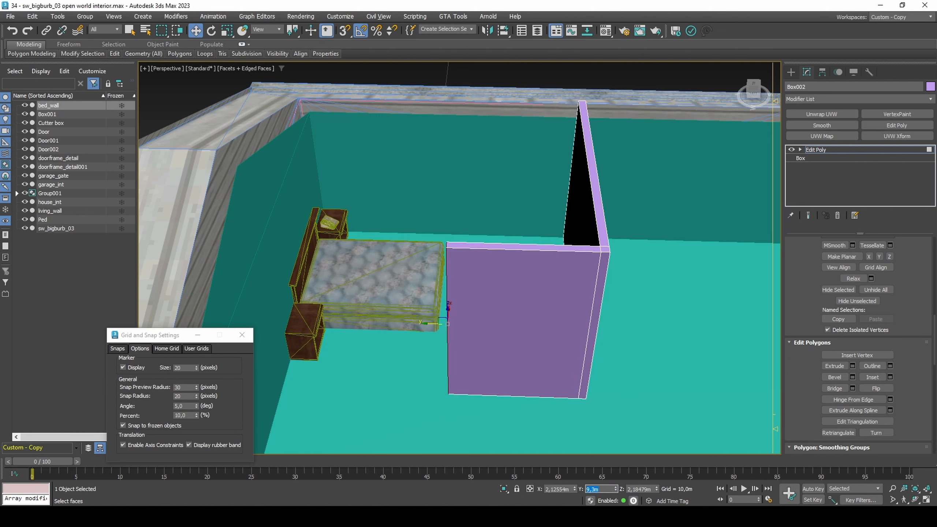
Step: Extrude the return wall's end face by 0.12 m and extrude the new corner's side face to continue the wall
click(852, 366)
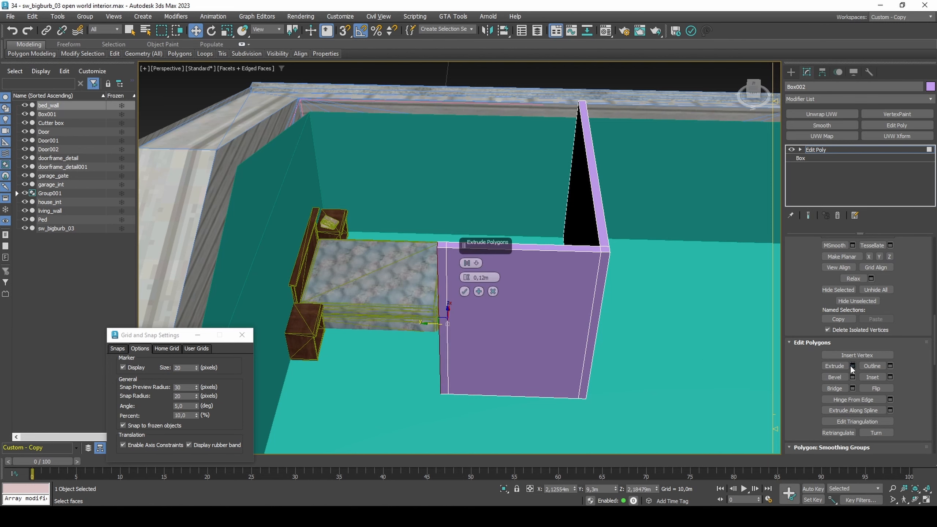
click(478, 291)
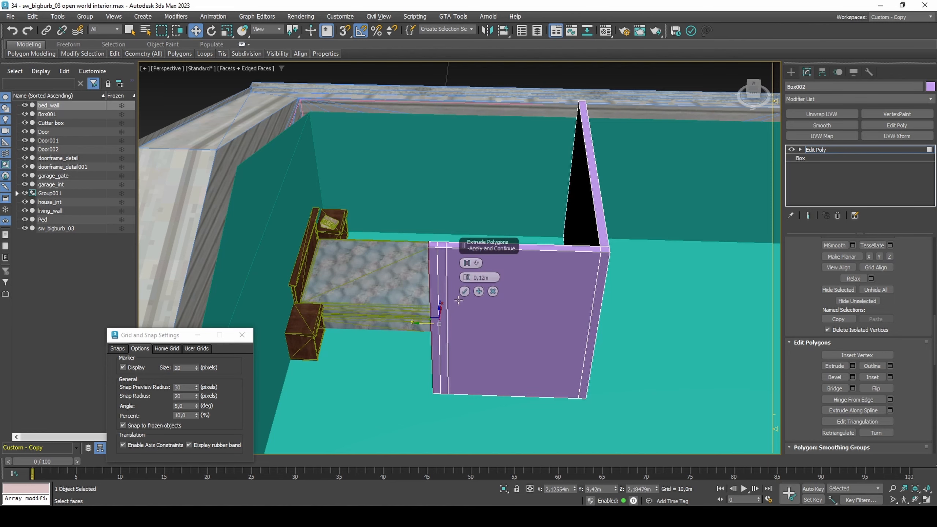
click(441, 309)
mouse_move(442, 310)
alt+middle_down()
mouse_move(464, 323)
mouse_move(404, 323)
mouse_move(590, 295)
mouse_move(443, 315)
alt+middle_up()
click(465, 291)
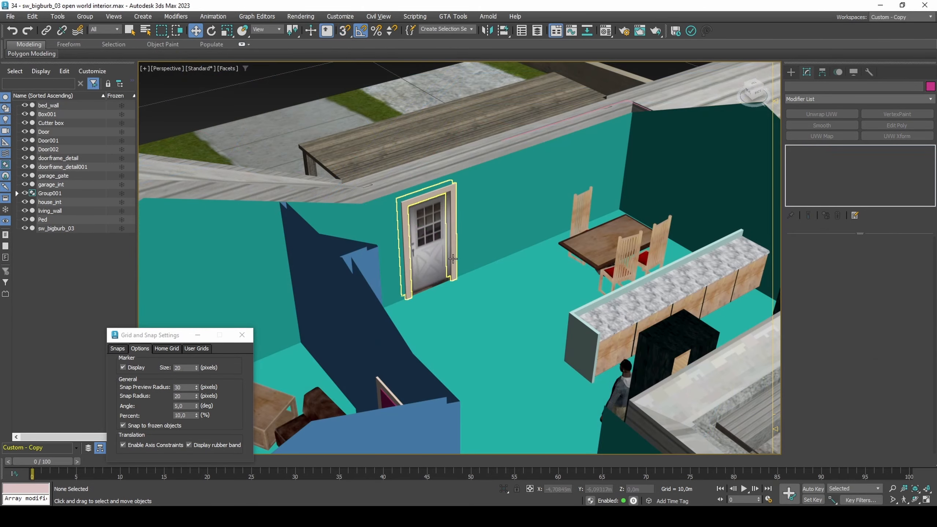
Step: Duplicate the front door together with its doorframe and place the copies on the open floor near bed_wall
click(446, 259)
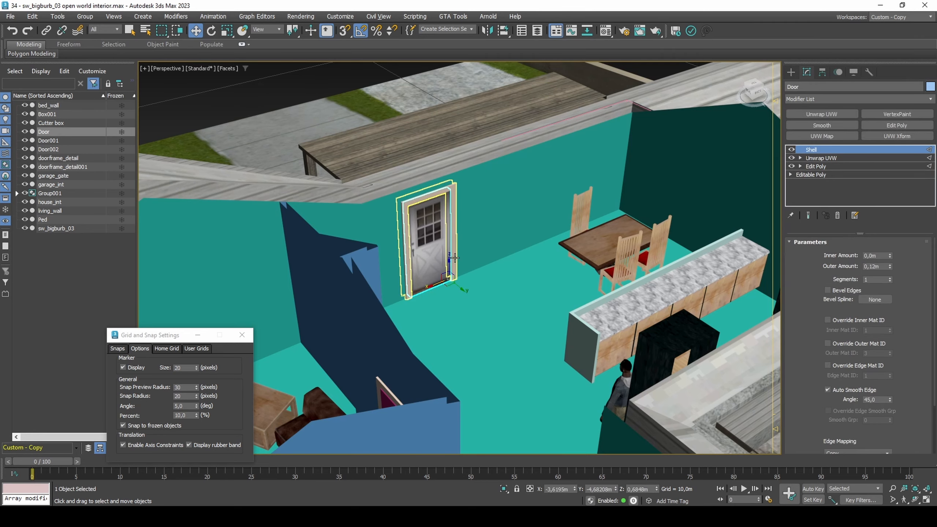
ctrl+click(451, 274)
mouse_move(436, 250)
shift+mouse_down()
mouse_move(479, 295)
mouse_move(518, 313)
shift+mouse_up()
click(467, 301)
mouse_move(464, 302)
alt+middle_down()
mouse_move(498, 328)
mouse_move(531, 326)
mouse_move(447, 359)
alt+middle_up()
scroll(517, 326, down, 3)
drag(441, 357, 626, 212)
middle_drag(627, 212, 516, 173)
Step: Rotate the Cutter box parallel to the copied door and move it beside that door
click(68, 122)
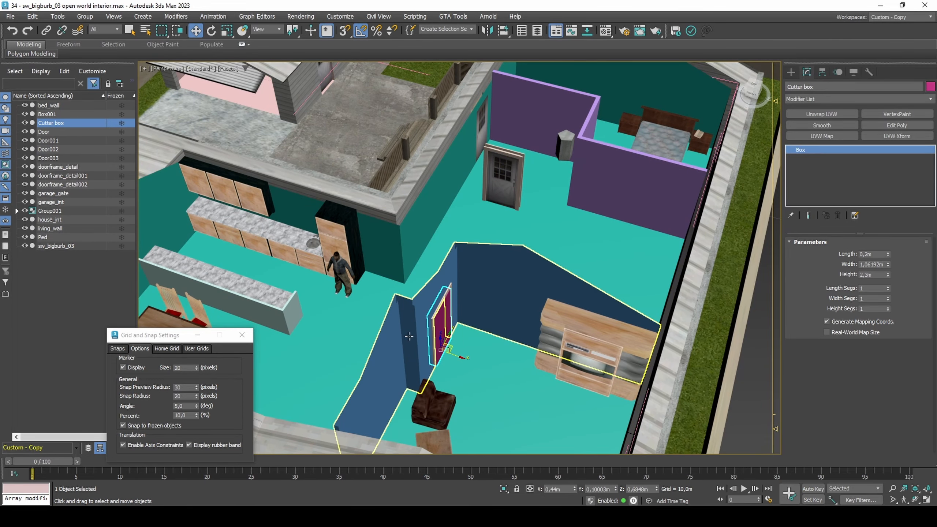
key(e)
drag(447, 364, 401, 375)
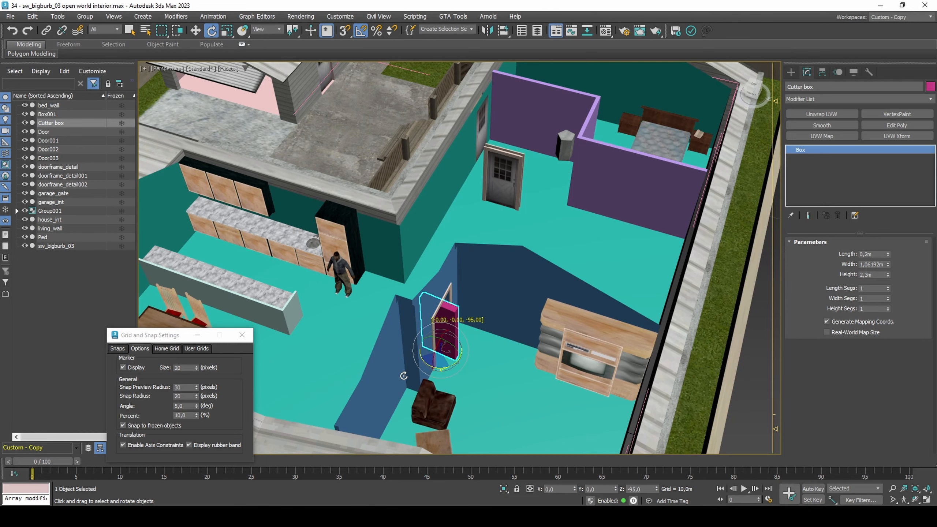
key(w)
drag(446, 341, 516, 193)
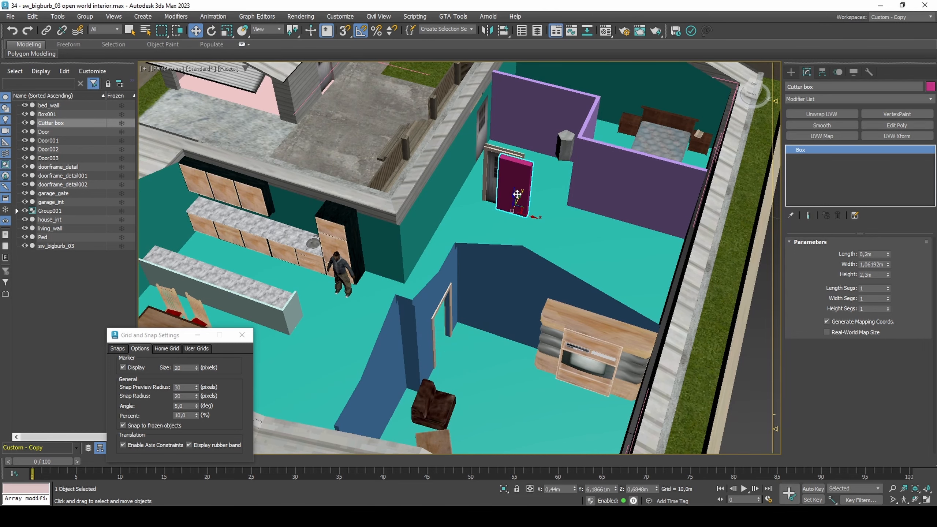
Step: Disable axis constraints for snapping and snap the Cutter box's bottom corner to the matching corner of Door003
key(z)
click(183, 443)
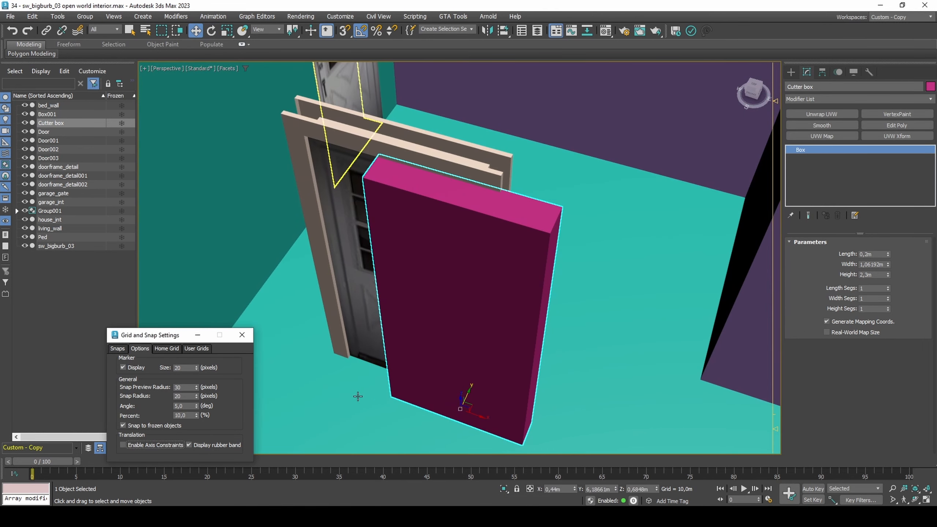
key(s)
drag(532, 412, 481, 379)
key(F3)
key(F3)
key(s)
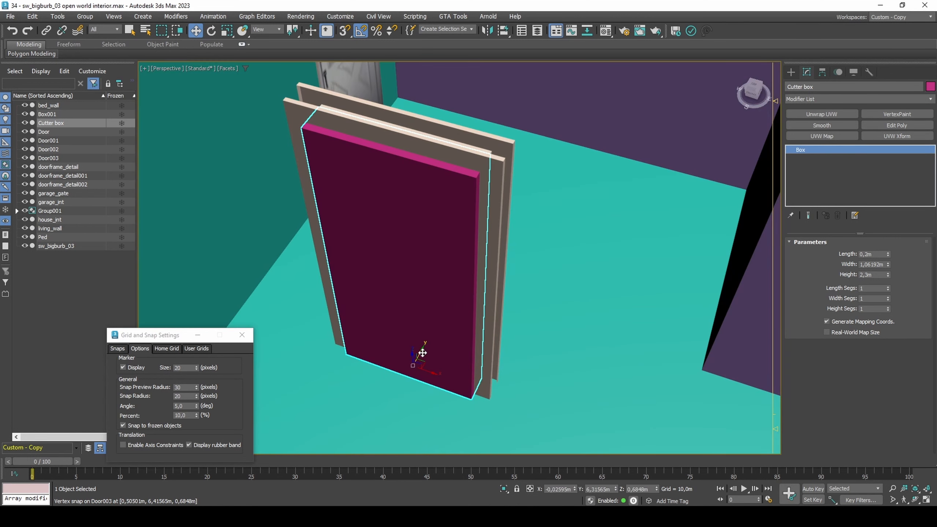
Step: Move the Cutter box deeper into the frame opening and add doorframe_detail002 to the selection
drag(422, 352, 428, 345)
middle_drag(434, 335, 439, 357)
ctrl+click(497, 277)
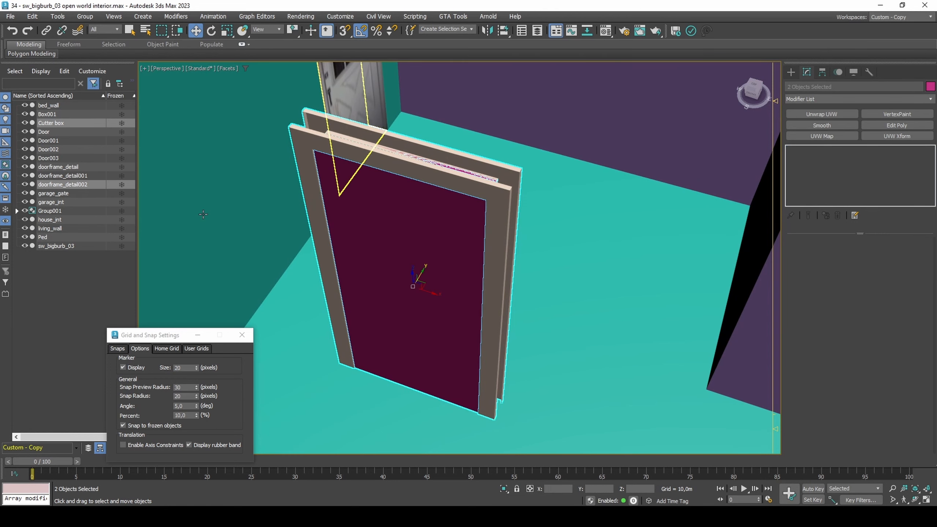
Step: Add Door003 to the selected Cutter box and doorframe_detail002 and move all three in front of bed_wall, near the side door
ctrl+click(78, 158)
scroll(387, 334, down, 3)
middle_drag(416, 325, 408, 376)
drag(400, 351, 530, 194)
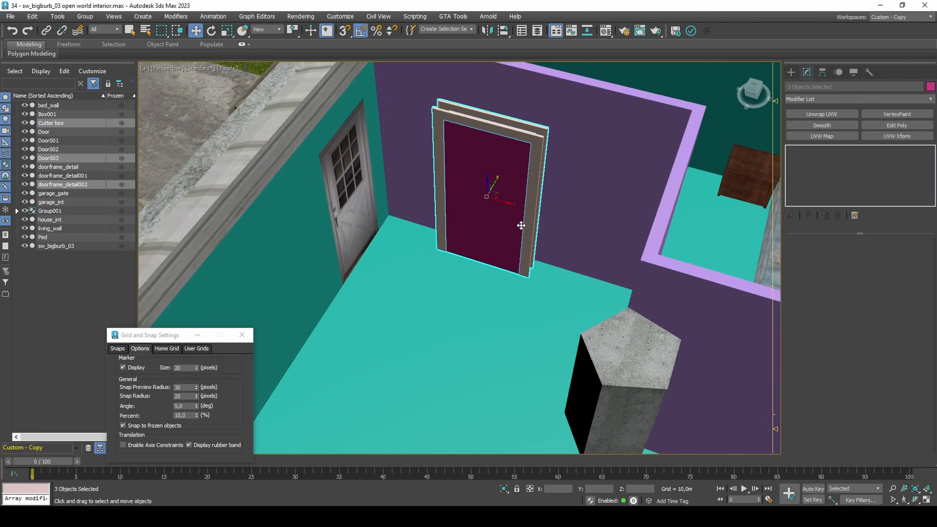
Step: Re-enable axis constraints for snapping, snap the selected door assembly onto bed_wall's face, and shift it slightly along the wall
middle_drag(521, 224, 470, 343)
alt+middle_drag(470, 343, 458, 355)
scroll(451, 326, up, 4)
click(171, 445)
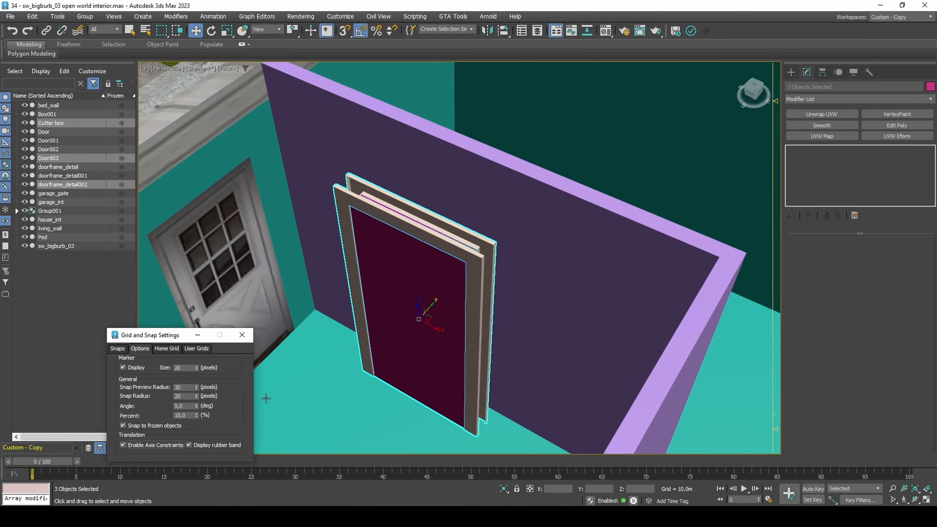
alt+middle_drag(382, 372, 364, 375)
key(s)
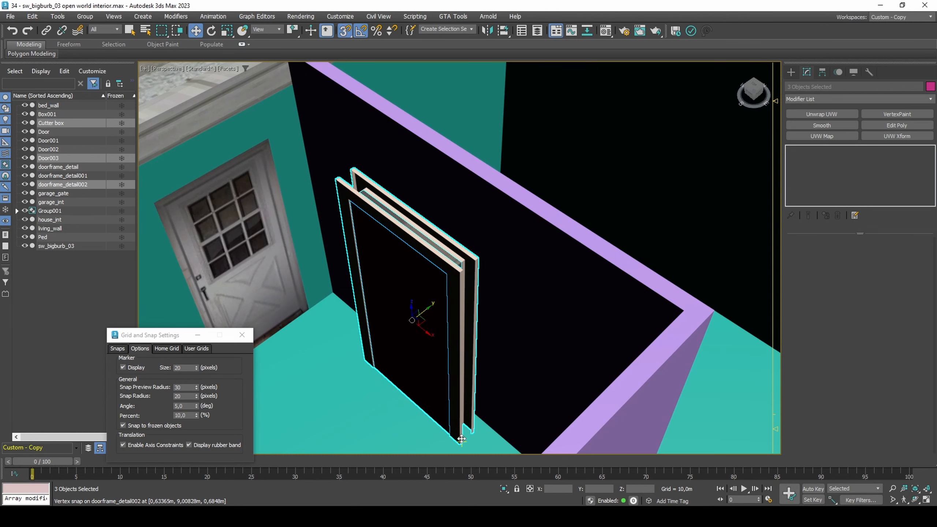
drag(462, 438, 482, 423)
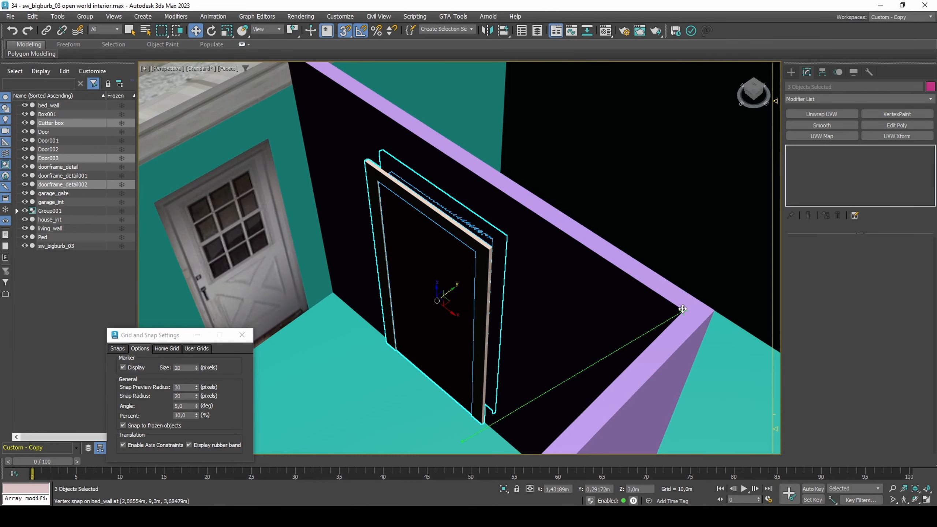
alt+middle_drag(449, 359, 498, 350)
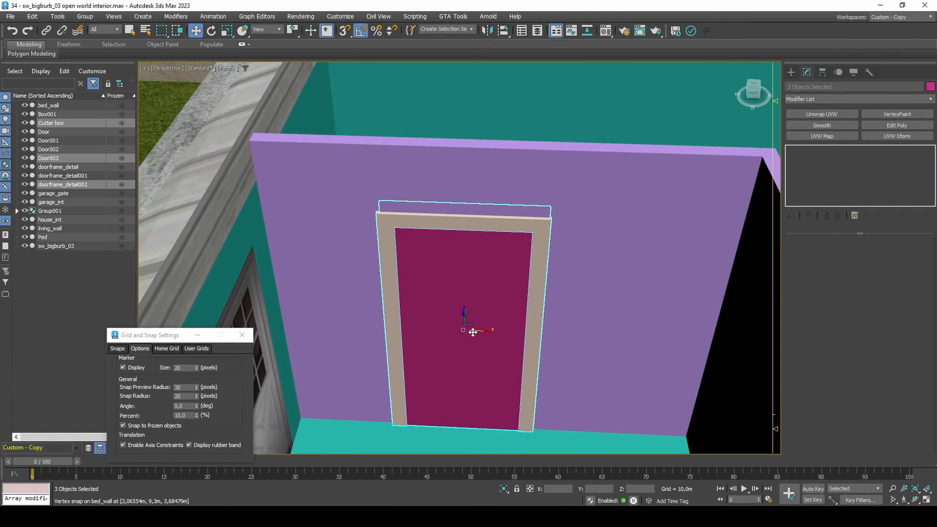
drag(475, 331, 487, 331)
alt+middle_drag(486, 331, 494, 308)
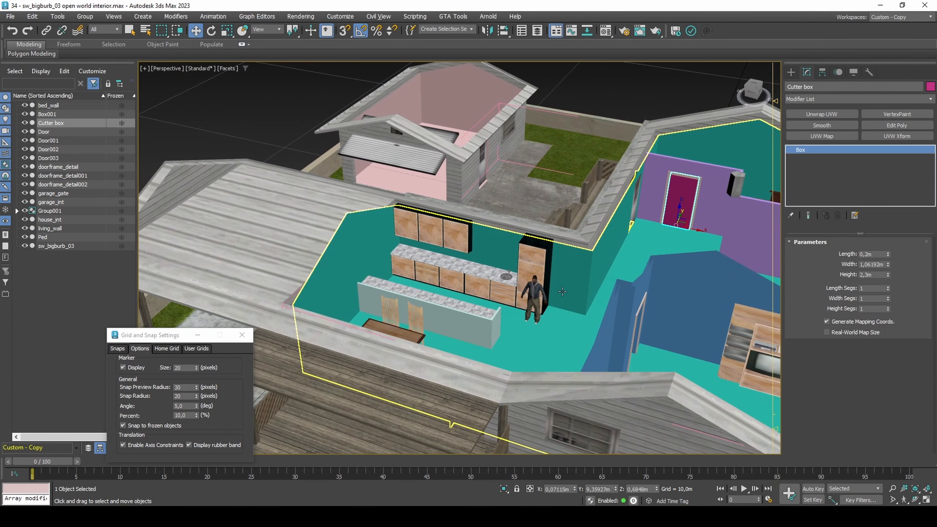
Step: Rename the counter object Box001 as kitchen_counter
scroll(454, 425, up, 4)
alt+middle_drag(454, 424, 493, 338)
click(481, 339)
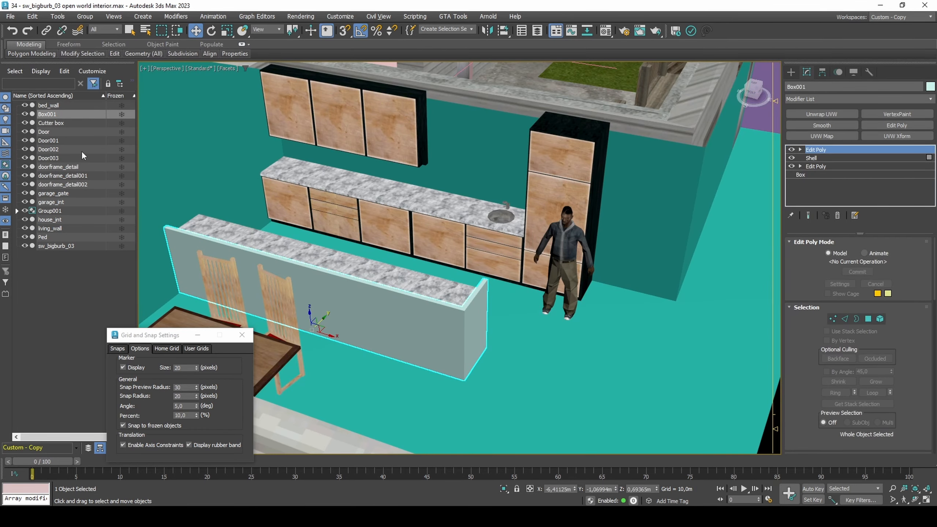
double_click(86, 114)
text(kitch)
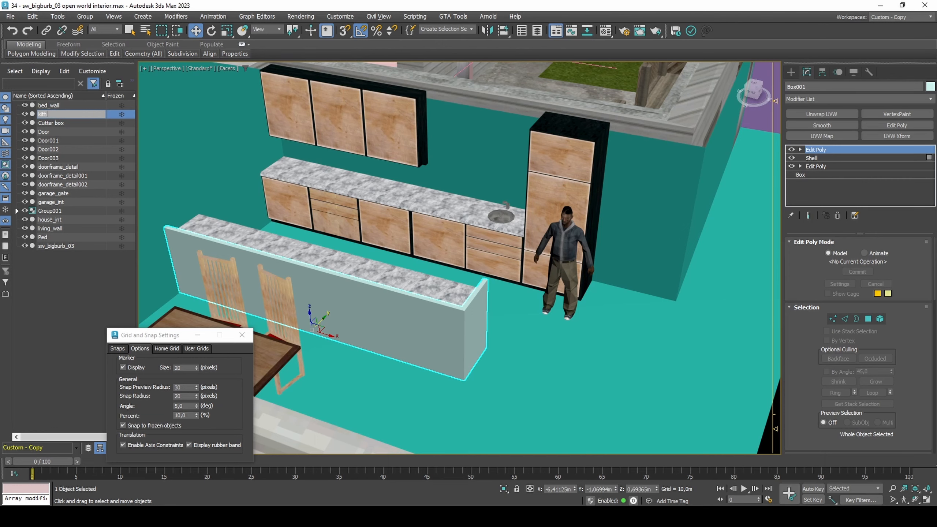
text(en_counter)
key(Return)
Step: Cut the door opening in bed_wall with a ProBoolean subtraction, picking the Cutter box as a copied operand
middle_drag(731, 100, 362, 335)
scroll(458, 356, up, 3)
click(479, 325)
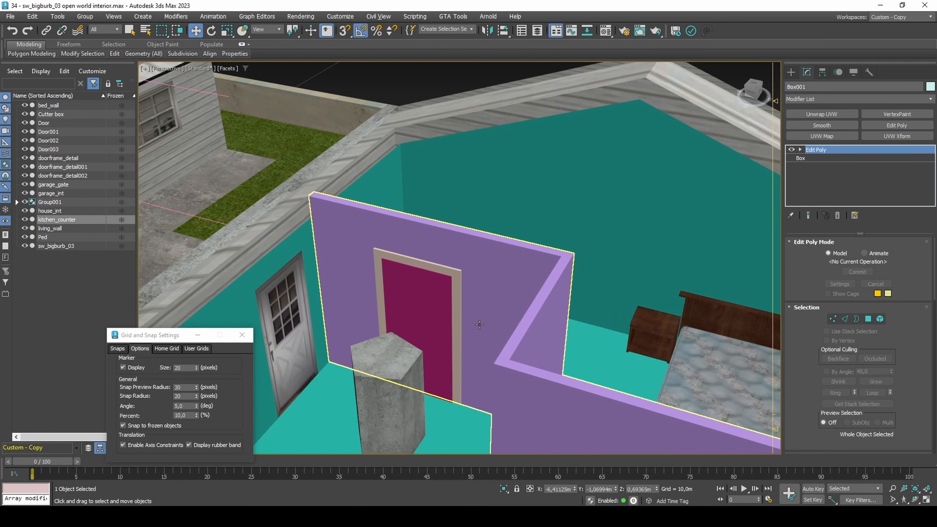
click(791, 72)
click(811, 101)
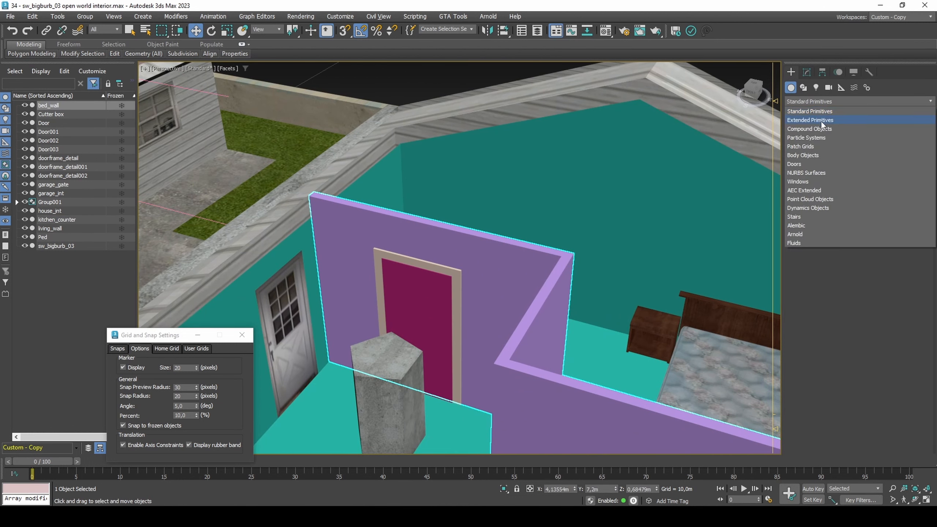
click(821, 128)
click(874, 184)
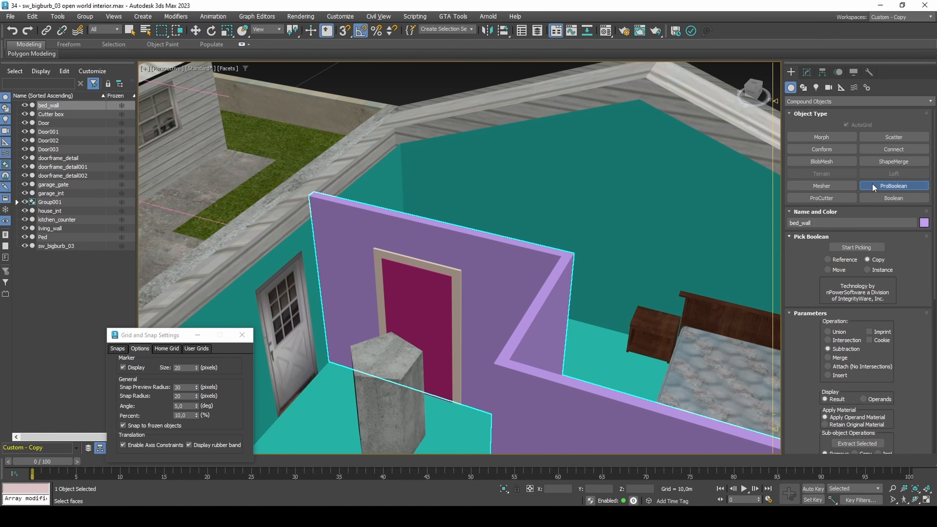
scroll(901, 353, down, 8)
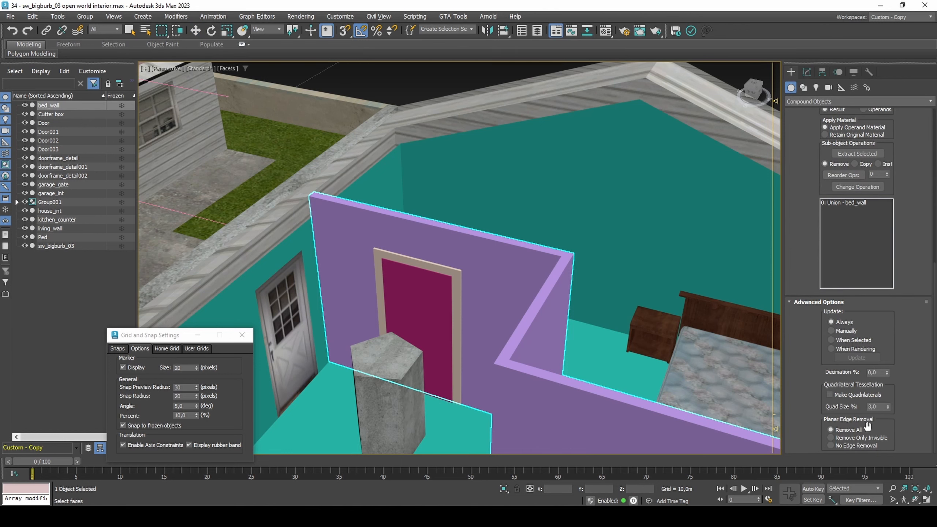
scroll(909, 255, up, 8)
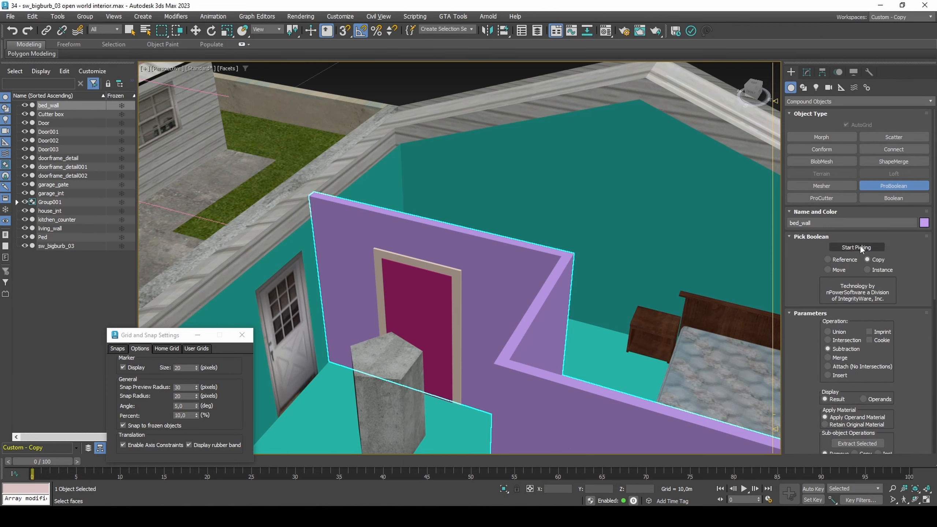
click(856, 247)
click(406, 282)
key(w)
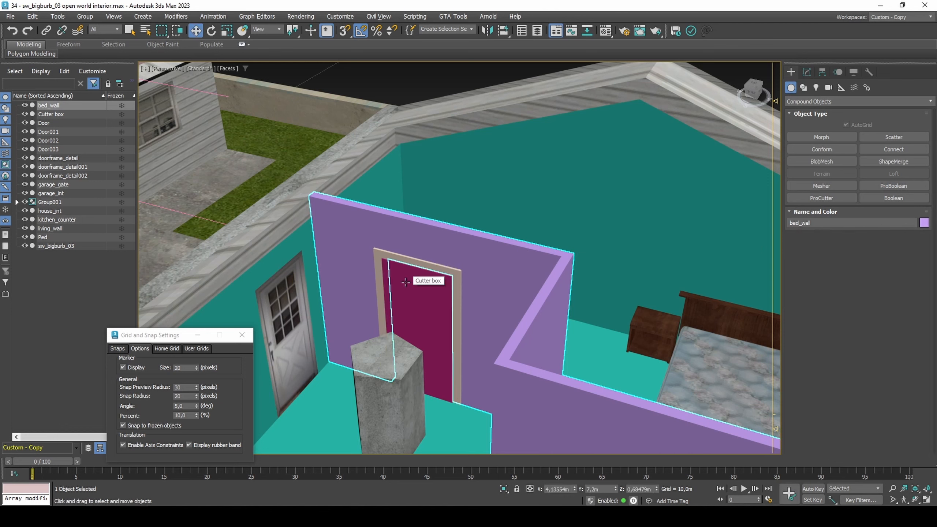
Step: Add an Edit Poly modifier to bed_wall, select its top faces using By Angle 45, and raise them well above the house roof
click(806, 72)
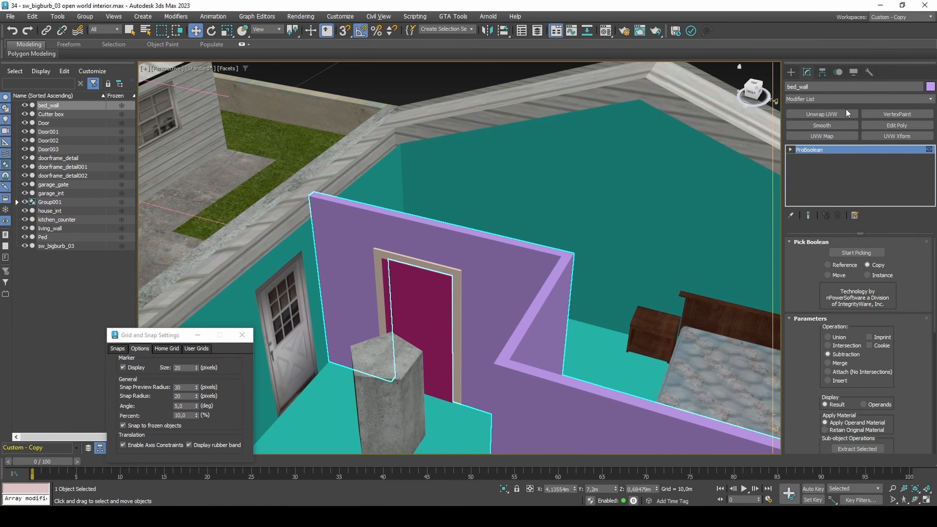
click(896, 125)
key(4)
click(519, 346)
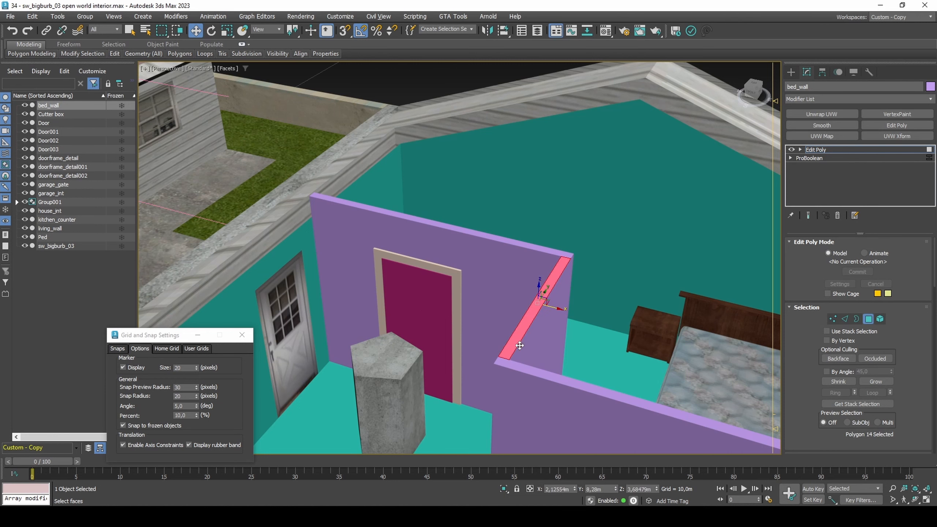
scroll(814, 368, down, 1)
click(827, 342)
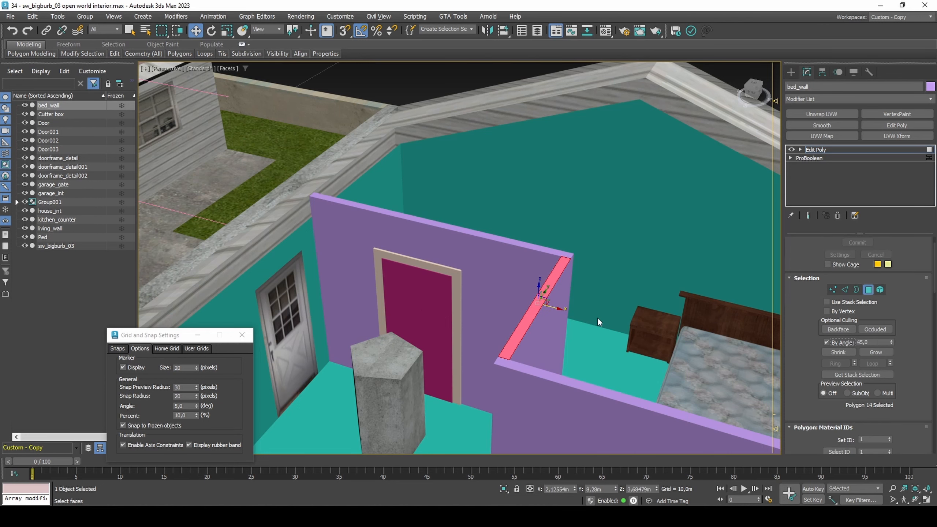
click(525, 320)
scroll(527, 310, down, 3)
drag(532, 295, 563, 146)
key(4)
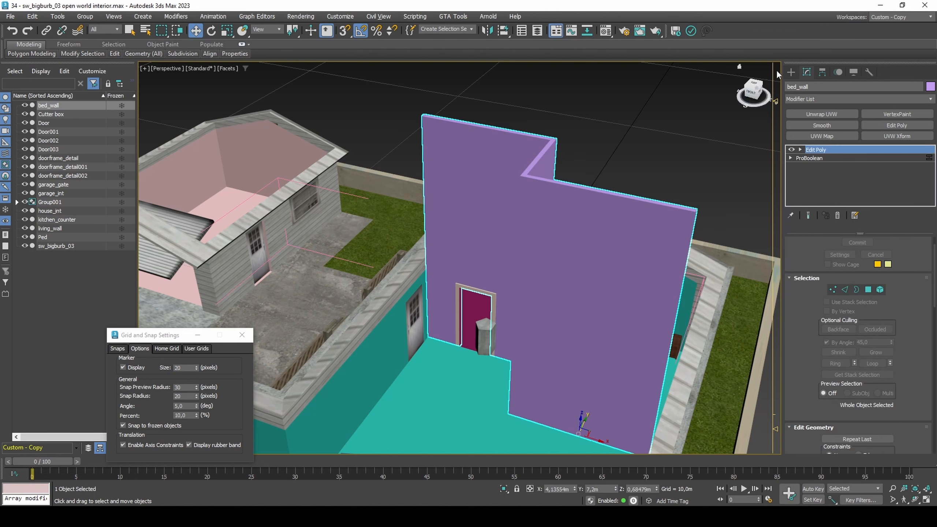
Step: Trim bed_wall to the interior's shape with a ProBoolean subtraction, with Cookie enabled and a copy of house_int as the operand
click(790, 72)
click(872, 183)
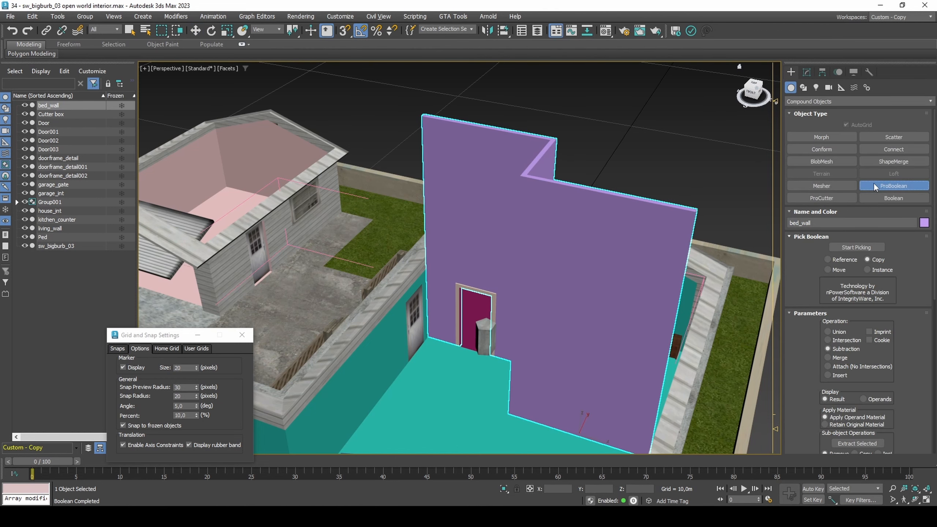
scroll(893, 339, down, 6)
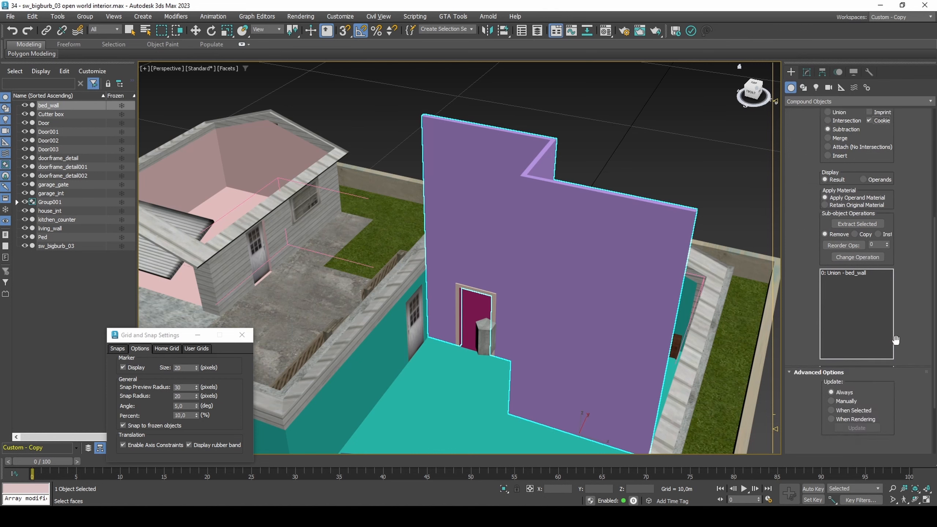
scroll(902, 259, up, 6)
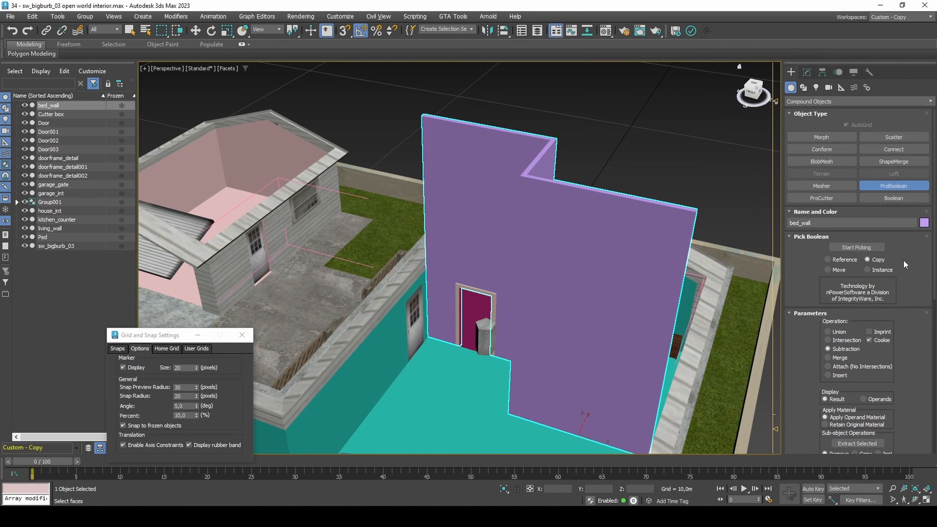
click(856, 247)
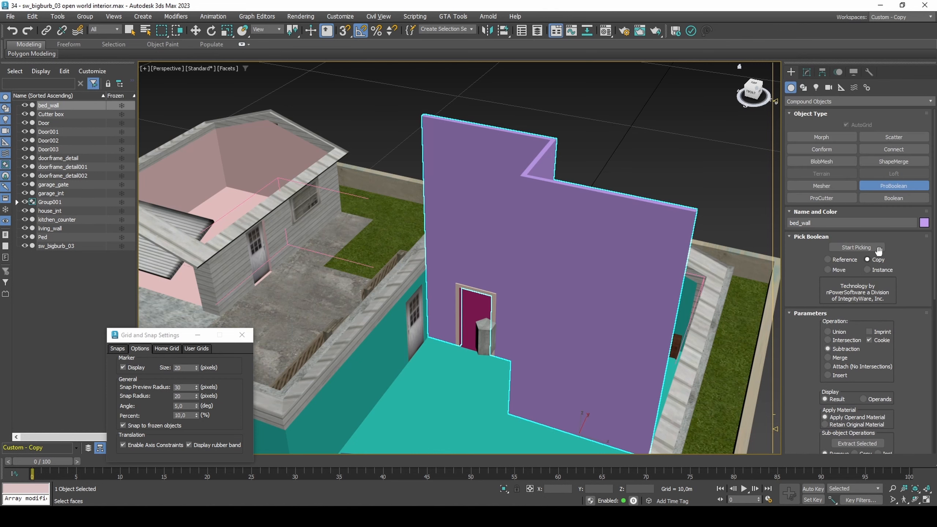
click(423, 400)
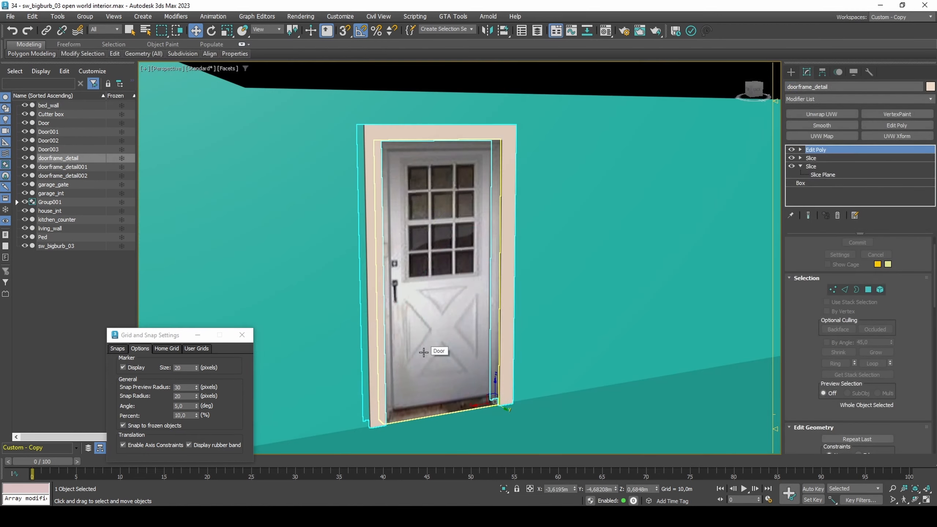
Step: Select the outer-side frame element of doorframe_detail in wireframe view and remove it
key(5)
key(F3)
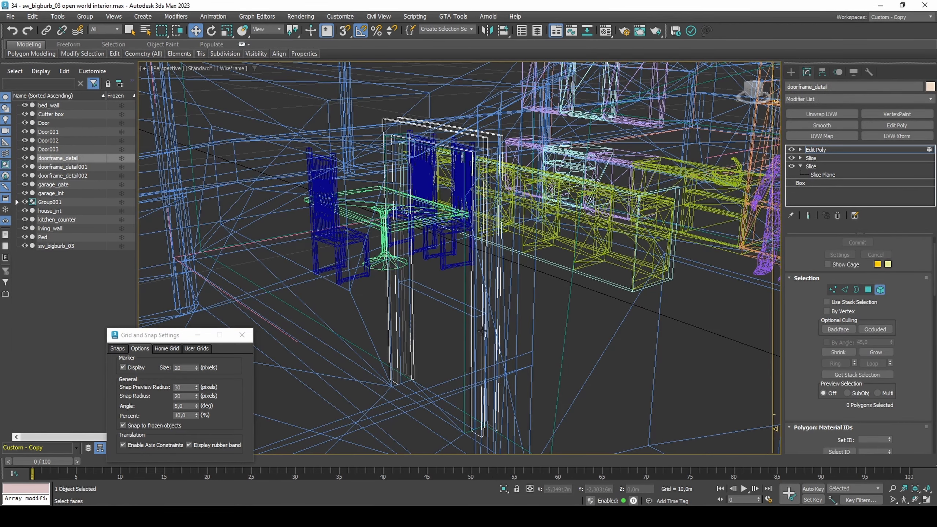
click(481, 332)
key(F3)
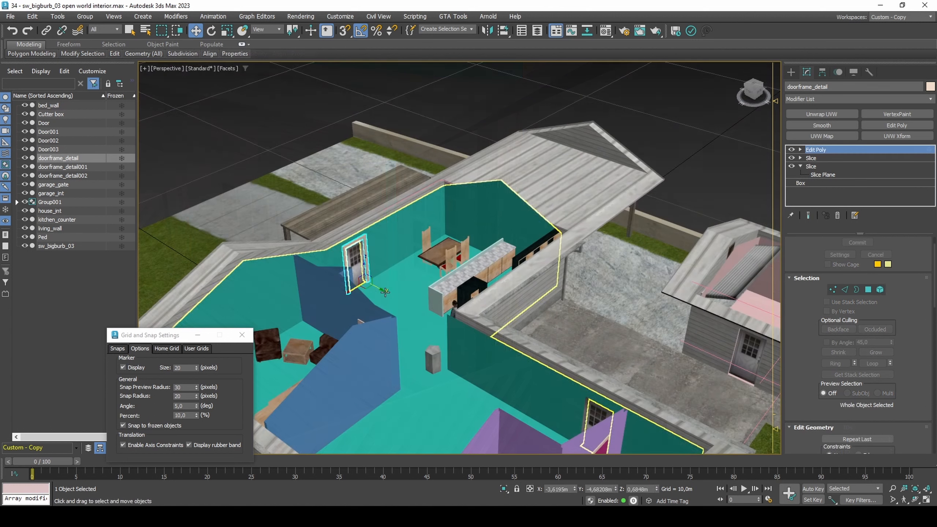
Step: Copy doorframe_detail, rotate the copy to suit the opposite wall, and quick-align it to the side door near bed_wall
mouse_move(422, 309)
shift+mouse_down()
mouse_move(500, 348)
mouse_move(486, 377)
mouse_move(469, 380)
shift+mouse_up()
click(473, 302)
key(e)
key(w)
alt+middle_drag(476, 383, 503, 394)
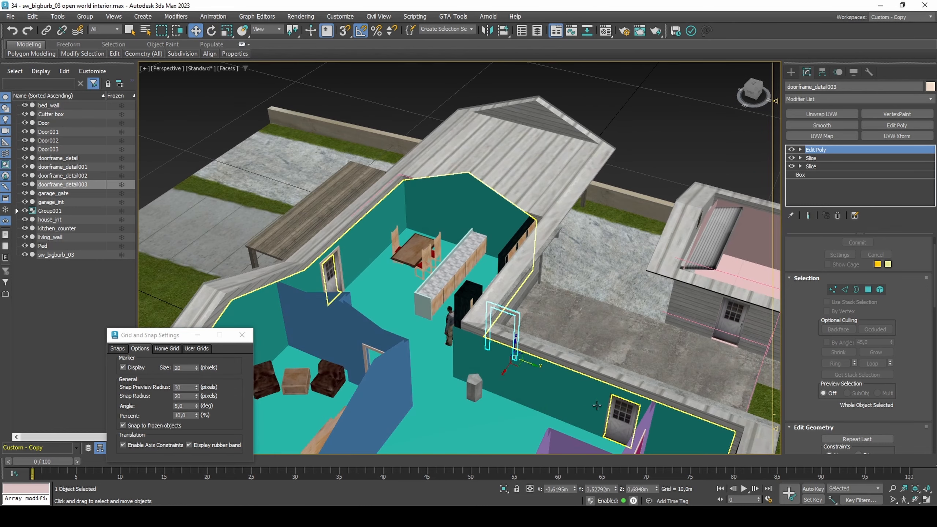
key(shift+a)
click(622, 416)
middle_drag(621, 416, 463, 409)
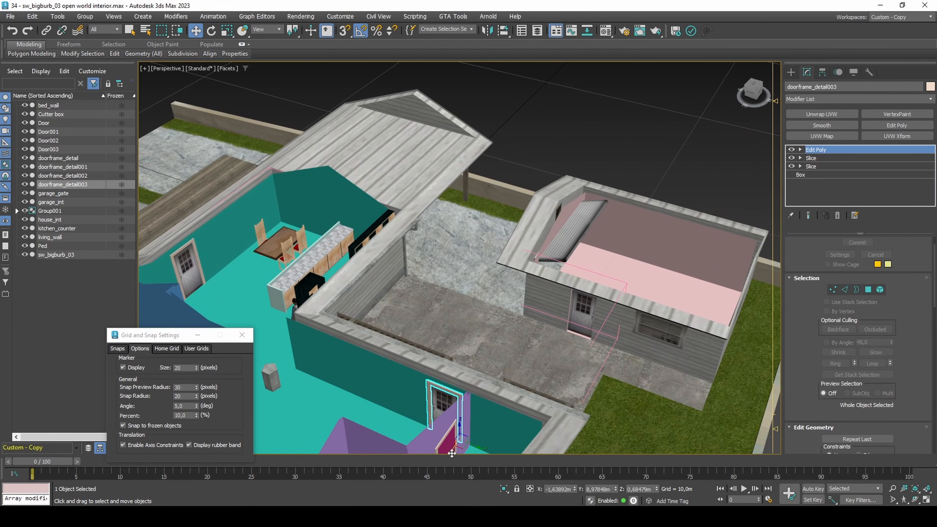
Step: Copy the side door's frame to the yard beside the garage door and rotate the copy 180° about Z
mouse_move(451, 449)
shift+mouse_down()
mouse_move(539, 351)
mouse_move(535, 324)
mouse_move(607, 358)
shift+mouse_up()
click(493, 301)
key(e)
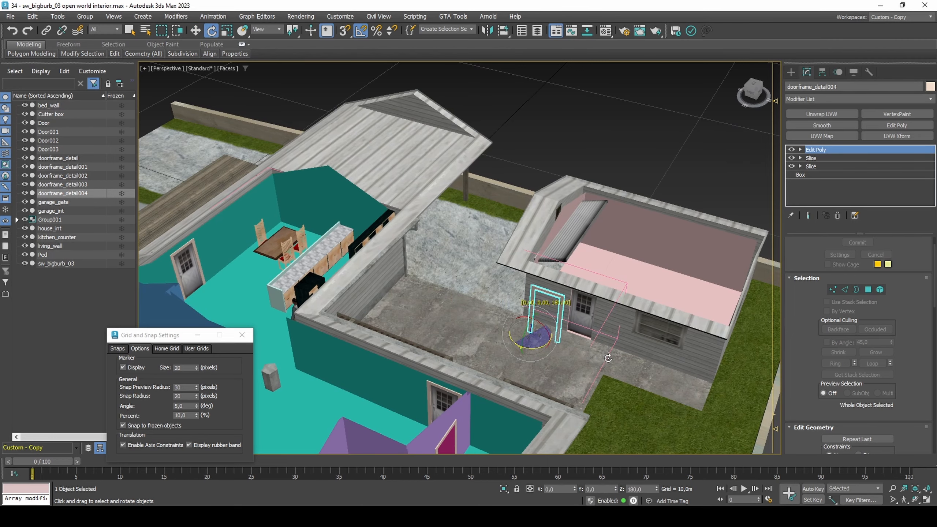
key(w)
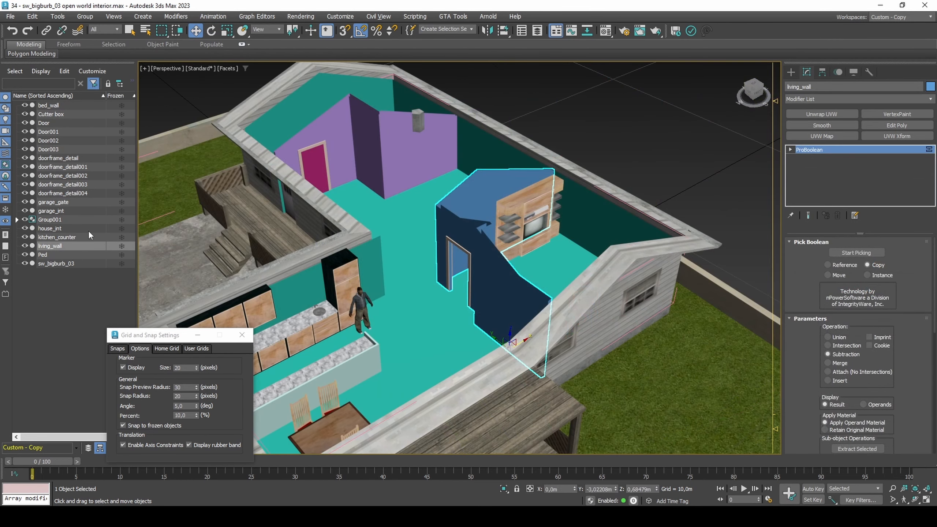
Step: Select bed_wall, living_wall and house_int together and apply a shared planar Slice modifier along Z with Refine Mesh
click(369, 172)
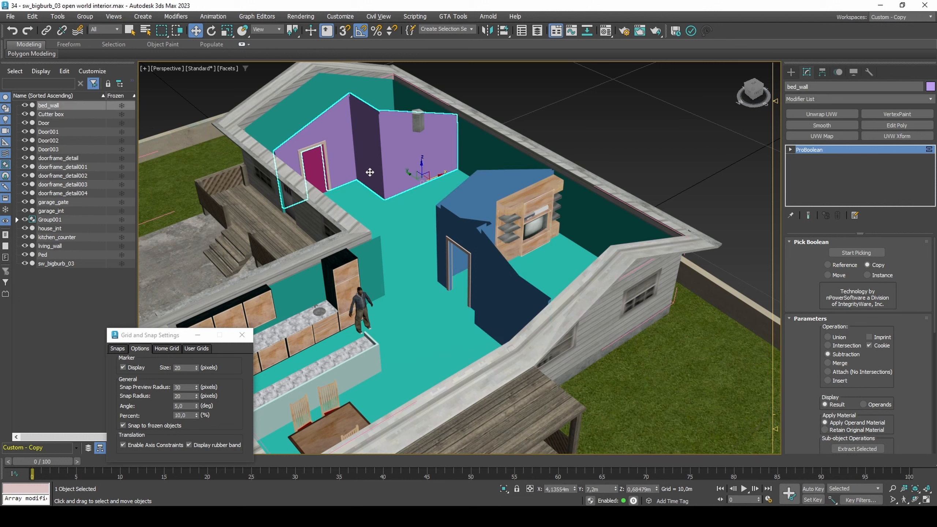
ctrl+click(392, 214)
ctrl+click(448, 210)
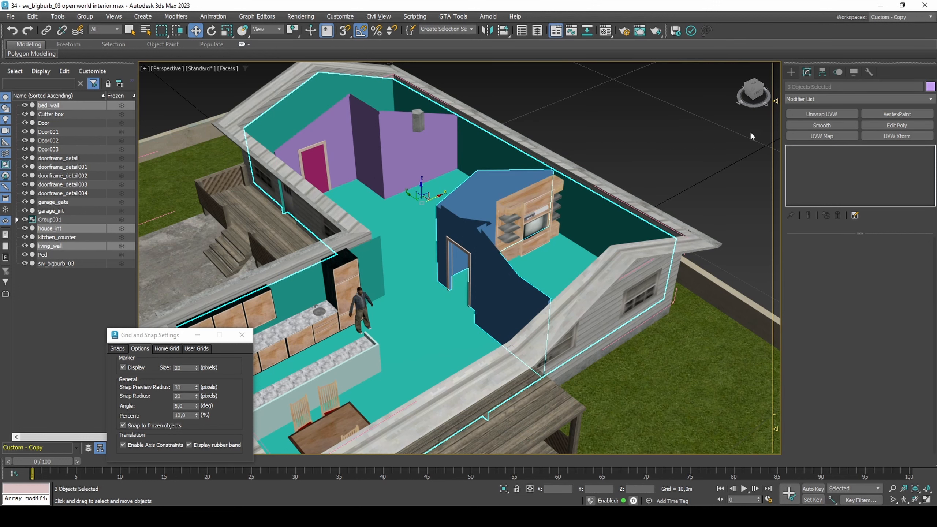
click(811, 99)
key(s)
key(s)
key(s)
key(s)
key(s)
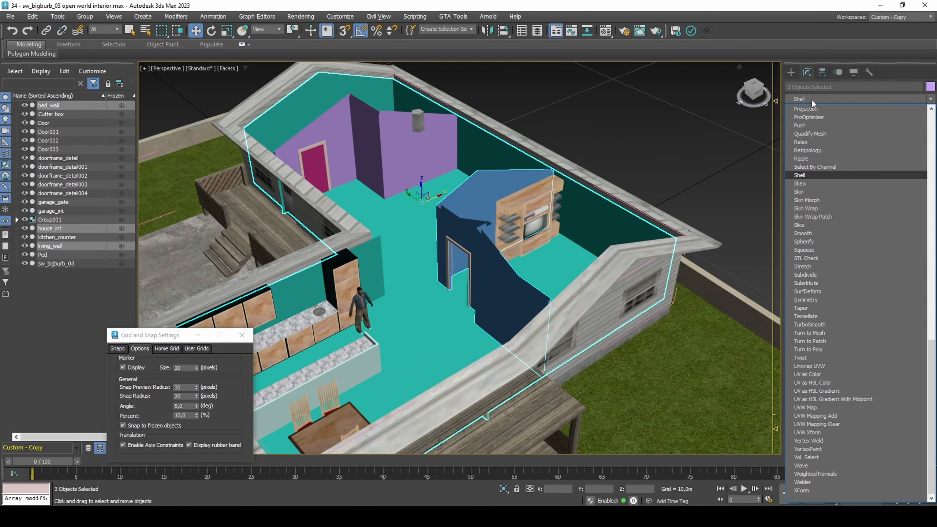
click(810, 223)
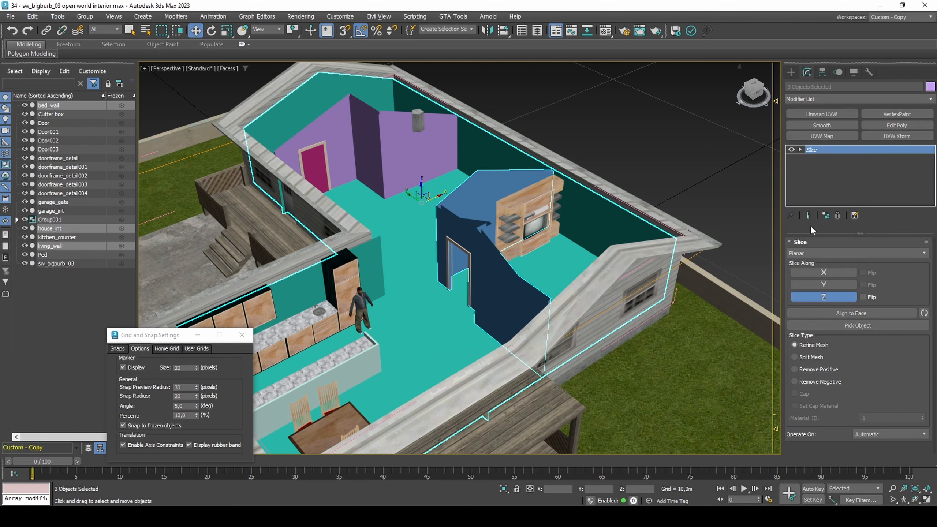
click(822, 296)
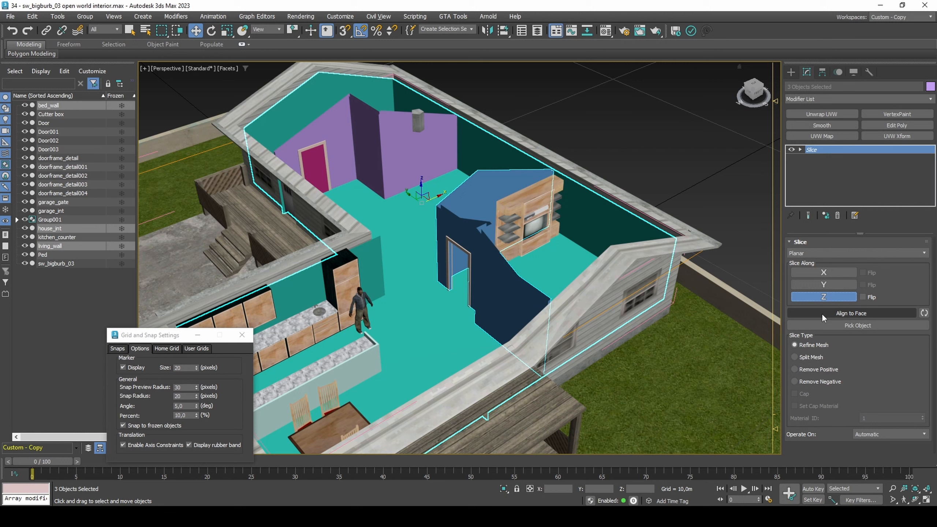
Step: Align the slice plane to the interior floor face, raise it 1 m along Z, and show edged faces
click(821, 313)
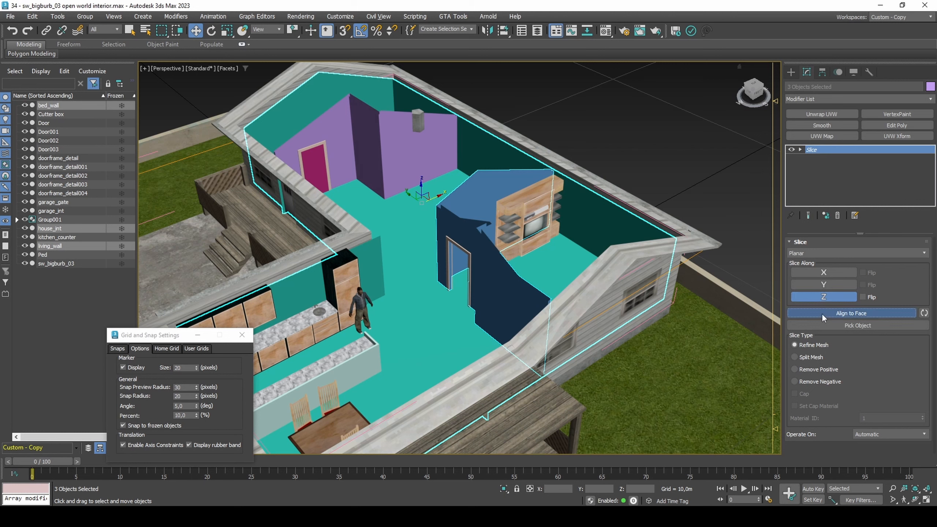
click(419, 294)
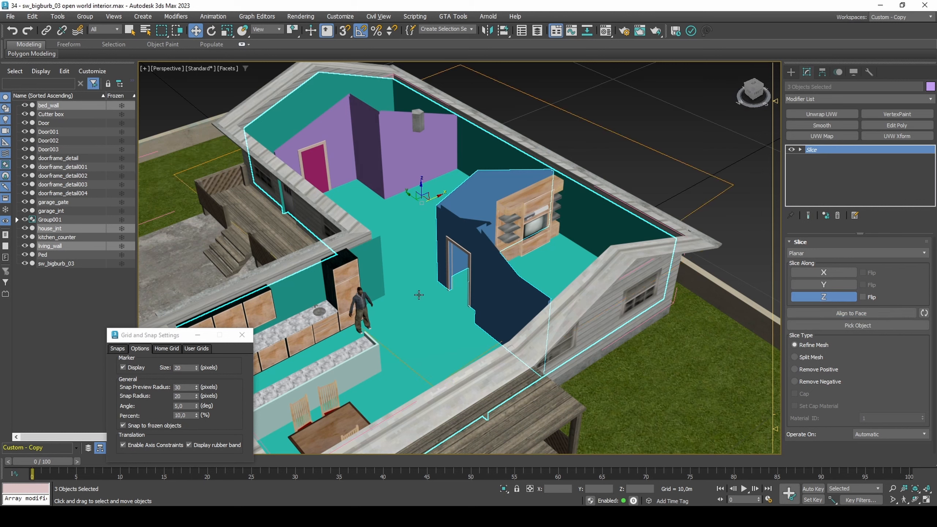
key(F12)
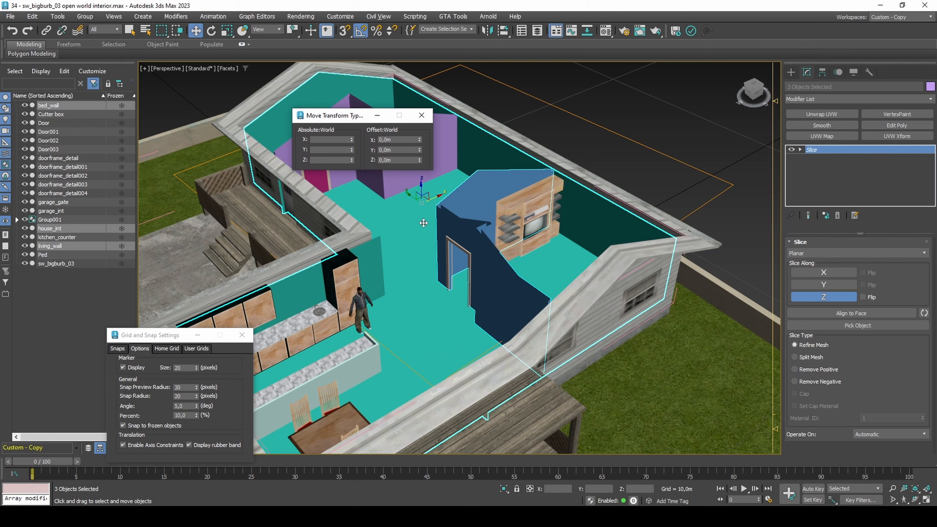
key(1)
click(395, 160)
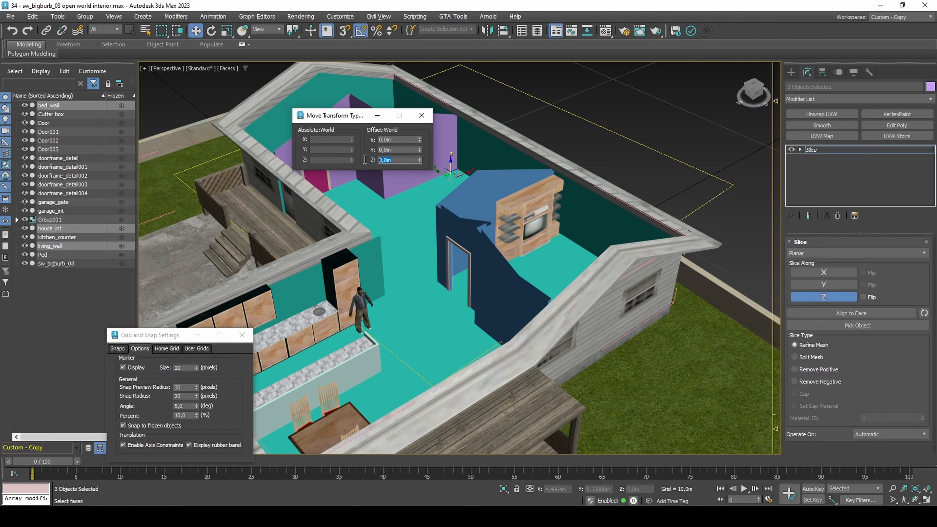
text(1)
key(Return)
key(F4)
Step: Add an Edit Poly modifier to house_int and give its floor polygons material ID 15
middle_drag(405, 225, 451, 242)
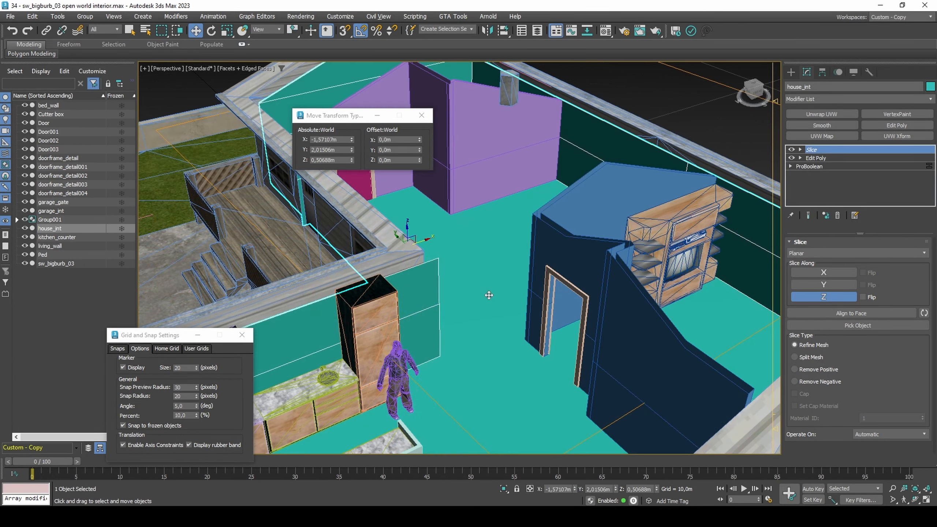
click(876, 123)
key(4)
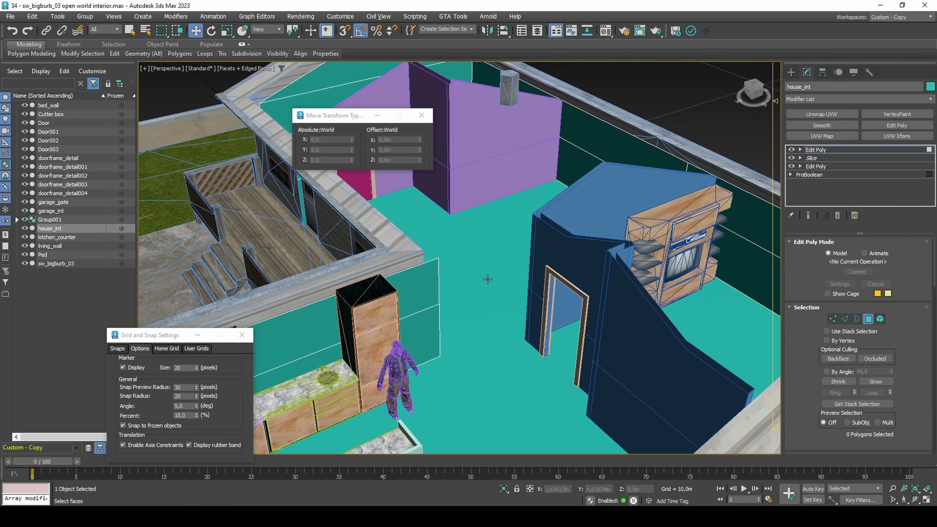
click(487, 279)
scroll(892, 362, down, 3)
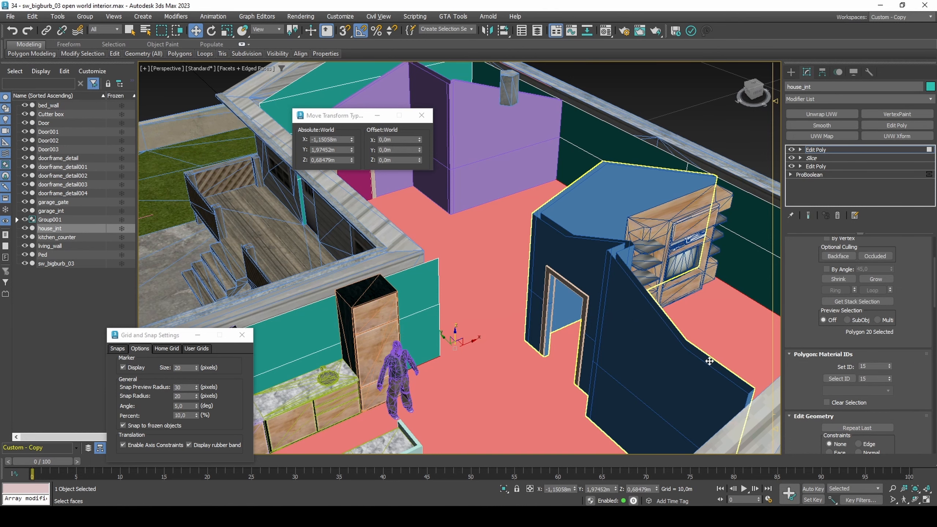
Step: Invert the polygon selection on house_int and set the remaining polygons to material ID 14
key(ctrl+i)
double_click(861, 367)
text(14)
key(Return)
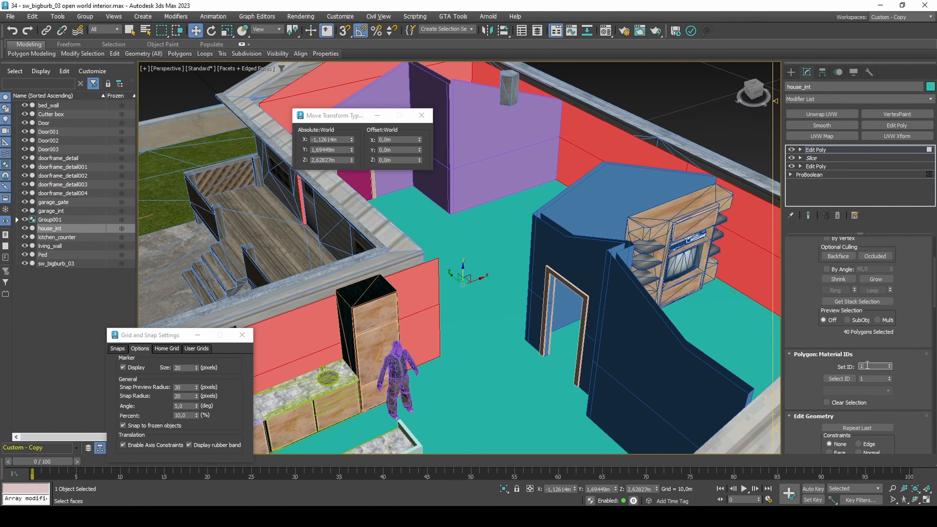
Step: Give the two polygons of the wall behind the kitchen cabinets material ID 16 and finish polygon editing
alt+middle_drag(555, 358, 538, 268)
click(535, 283)
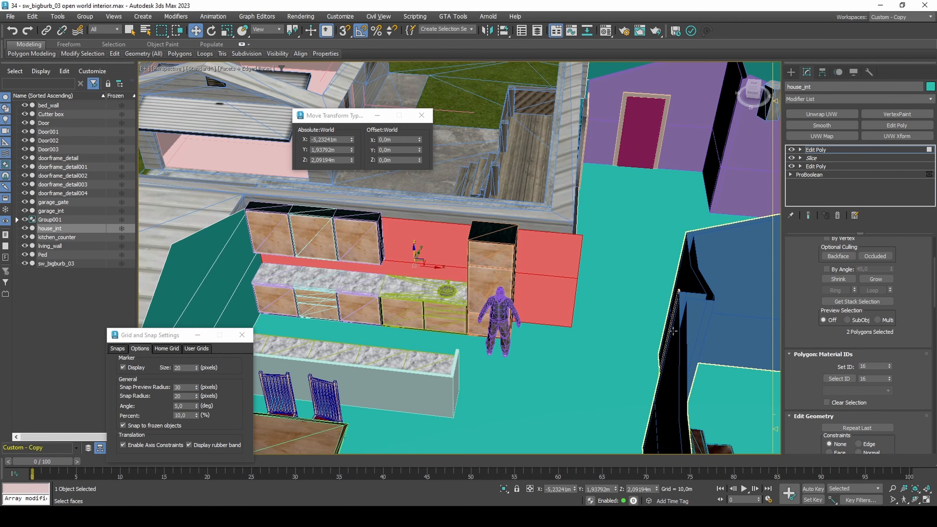
key(4)
Step: Add a shared Edit Poly modifier to bed_wall and living_wall and set all their polygons to material ID 14
middle_drag(636, 332, 585, 340)
ctrl+click(686, 202)
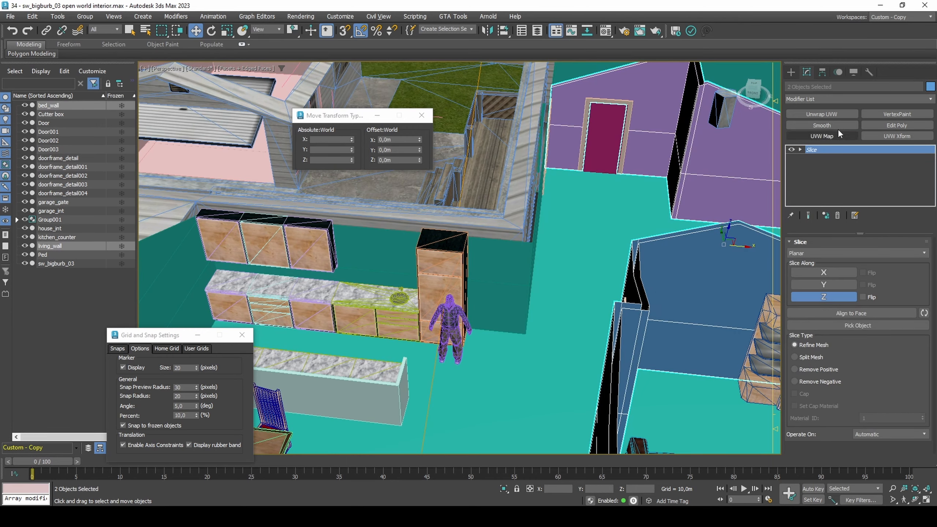
click(881, 125)
key(4)
key(ctrl+a)
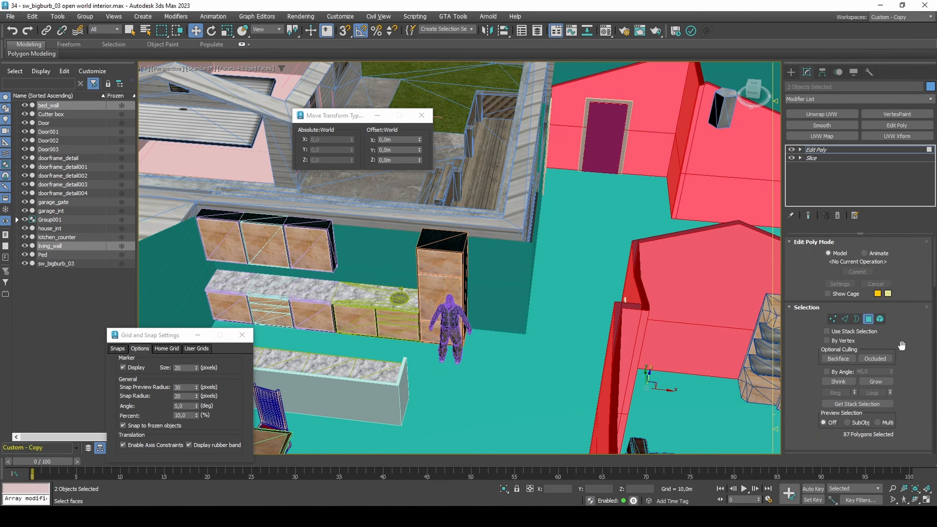
scroll(901, 345, down, 3)
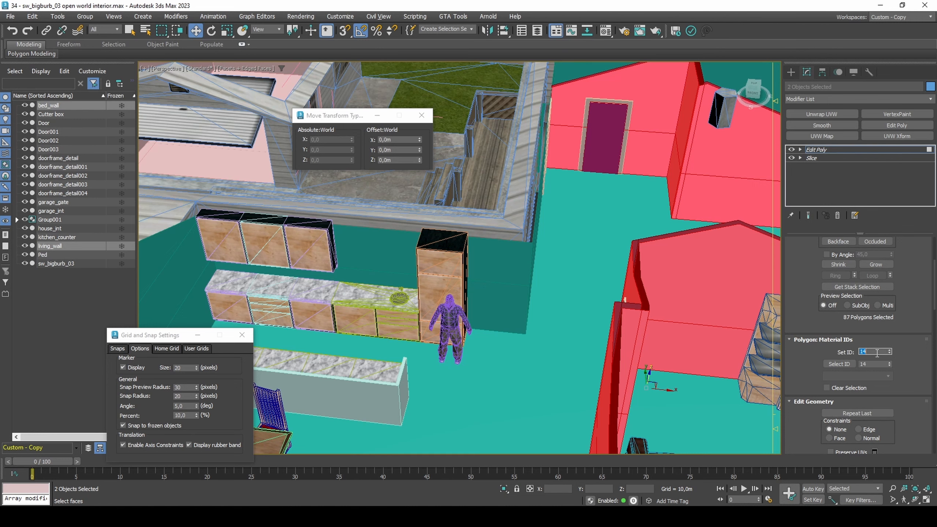
Step: Load sw_wallbrick_06.png and tanboard1.png from the Extra contents folder into the second and third Material Editor sample slots
key(m)
key(alt+Tab)
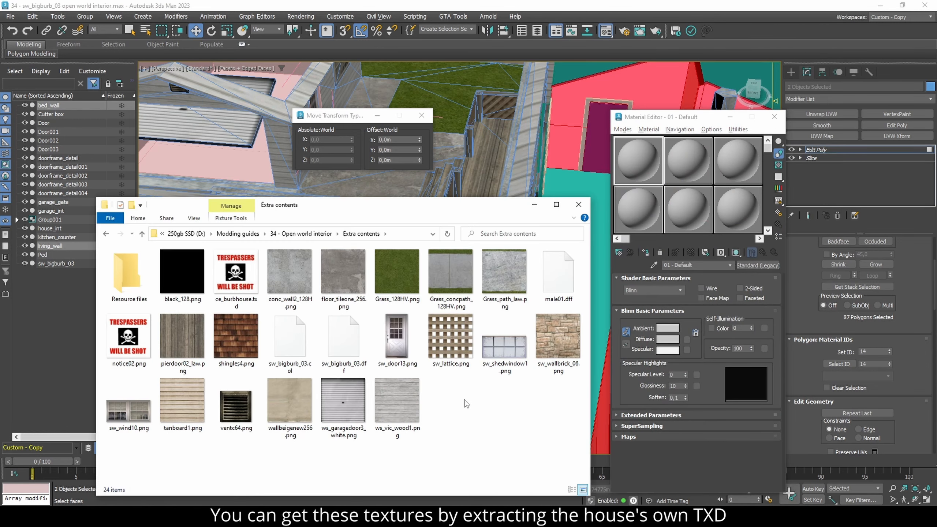
drag(558, 336, 691, 167)
drag(191, 405, 732, 162)
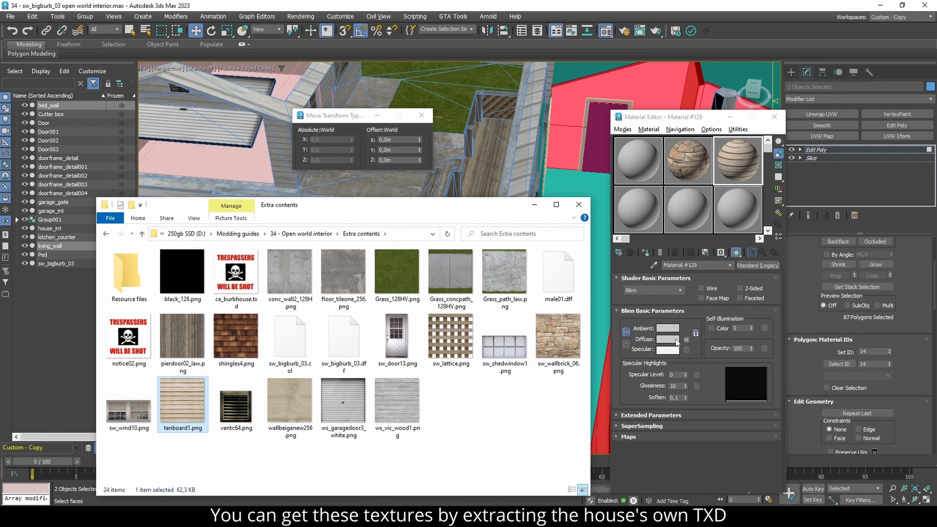
Step: Set the tanboard1 material's diffuse colour to white and paste that colour into the wall brick material's diffuse
click(675, 339)
drag(628, 286, 649, 286)
click(628, 322)
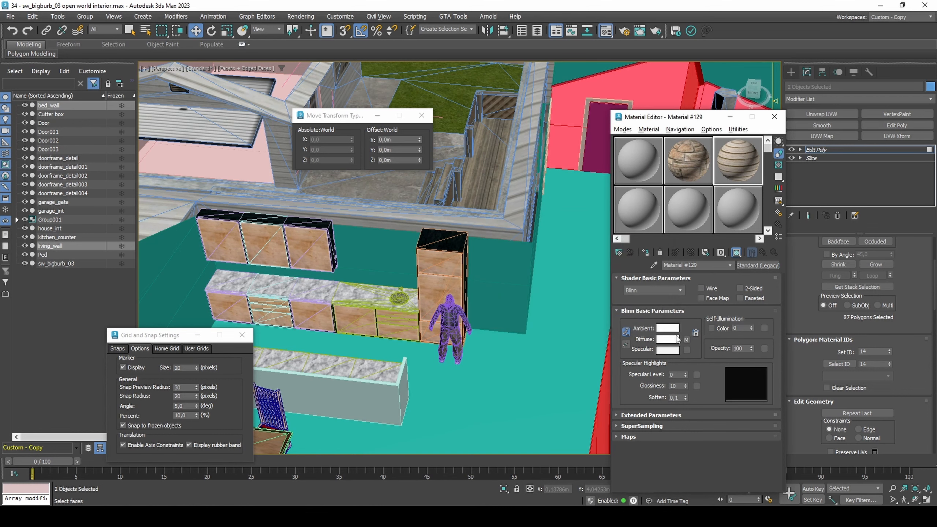
click(687, 183)
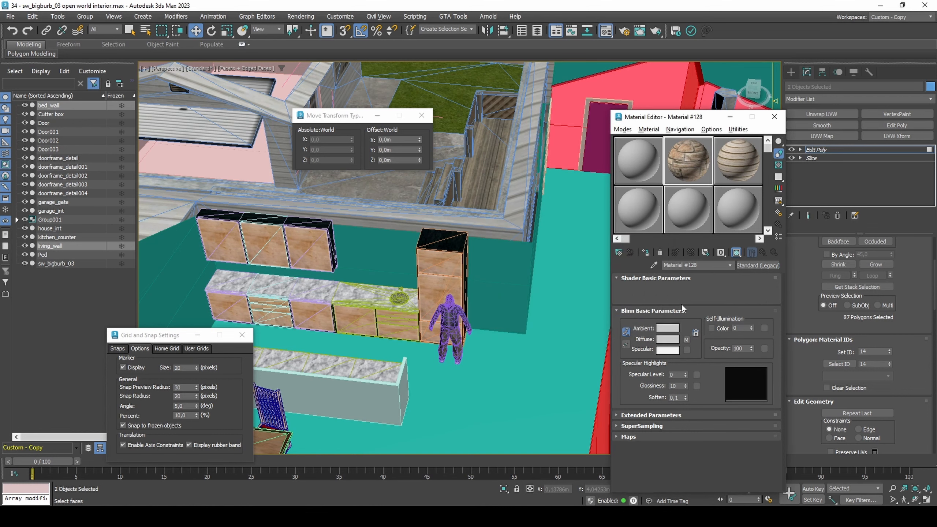
right_click(666, 342)
click(681, 358)
Step: Pick the house's Multi/Sub-Object material into the first sample slot and set its number of materials to 16
click(638, 164)
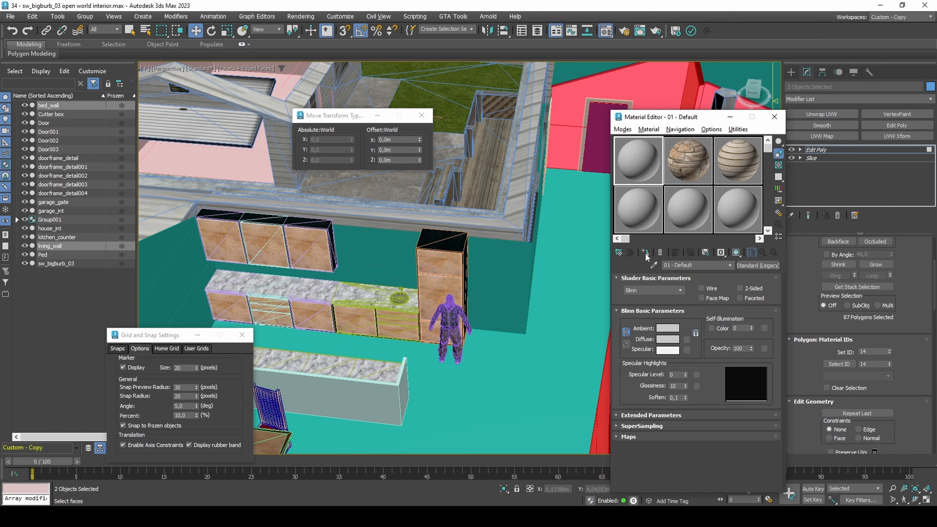
click(654, 265)
click(517, 190)
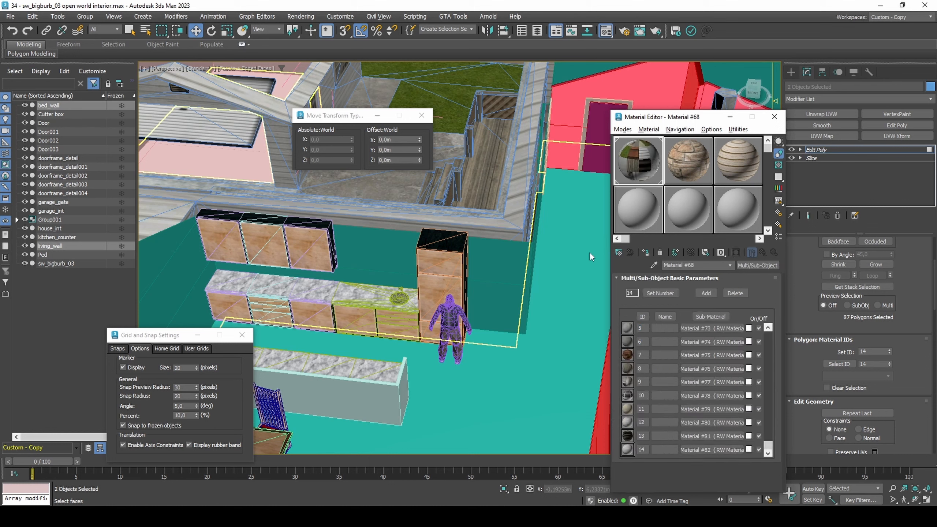
click(662, 292)
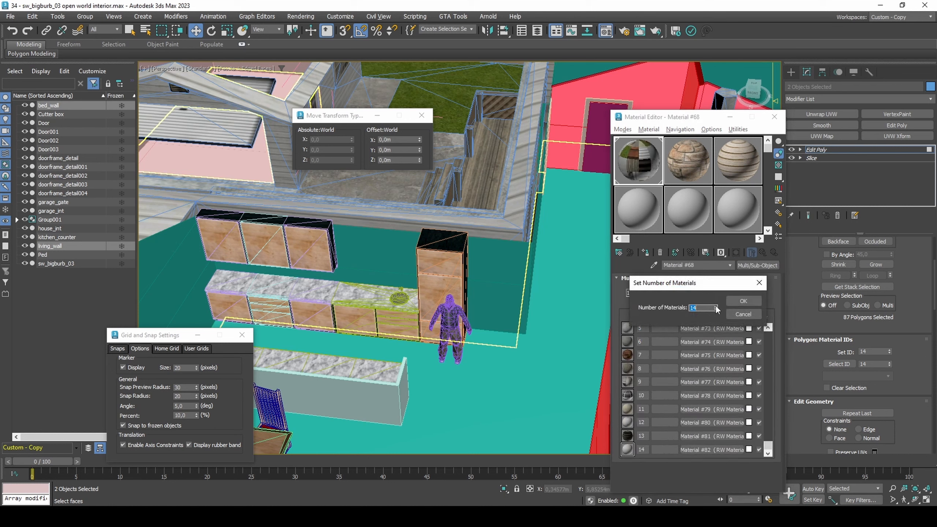
click(732, 302)
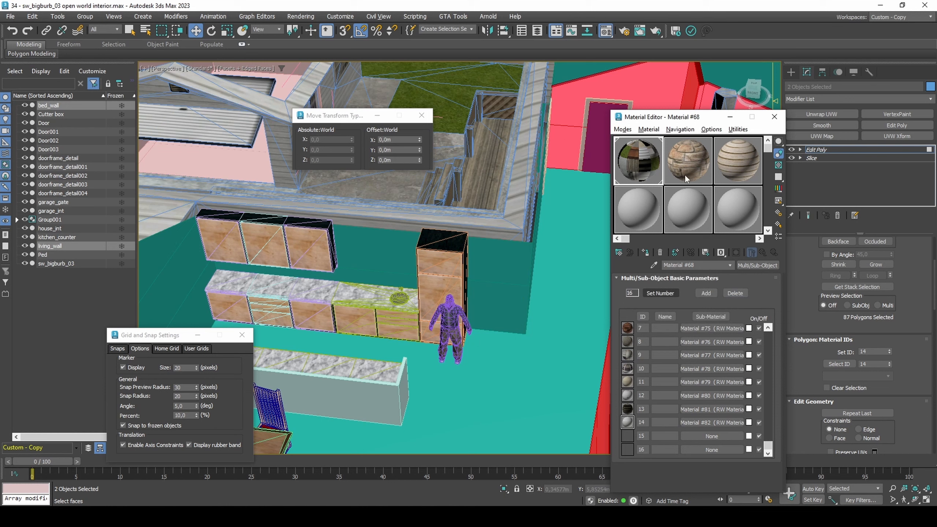
Step: Place copies of the tanboard1 material in sub-material 15 and the wall brick material in sub-material 16
drag(704, 389, 712, 435)
click(683, 308)
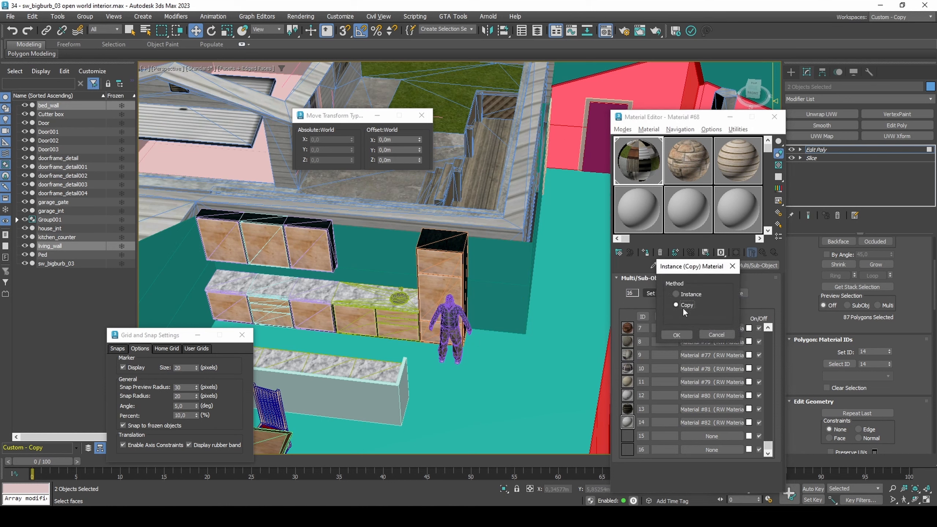
click(680, 335)
drag(700, 247, 707, 445)
click(680, 334)
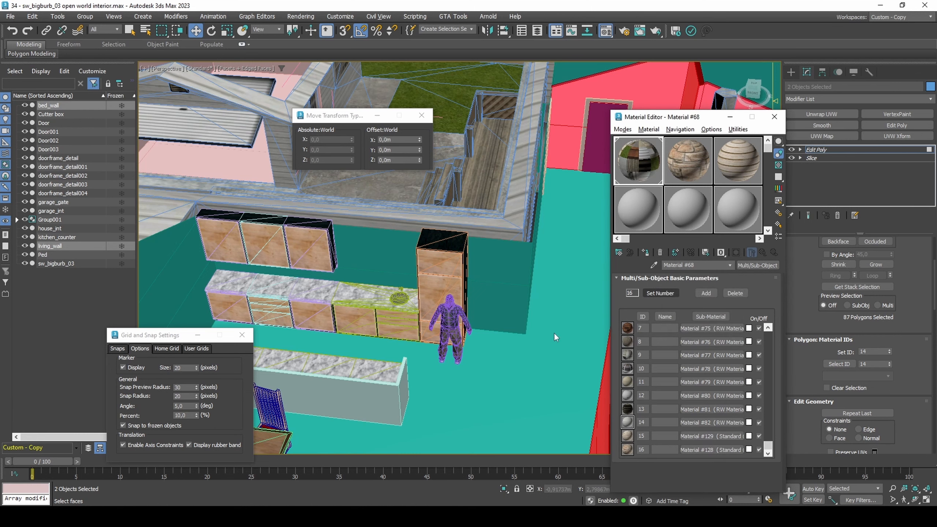
Step: Add all five doorframe_detail objects and house_int to the selected walls and assign the house's Multi/Sub-Object material to them
middle_drag(527, 328, 454, 335)
key(4)
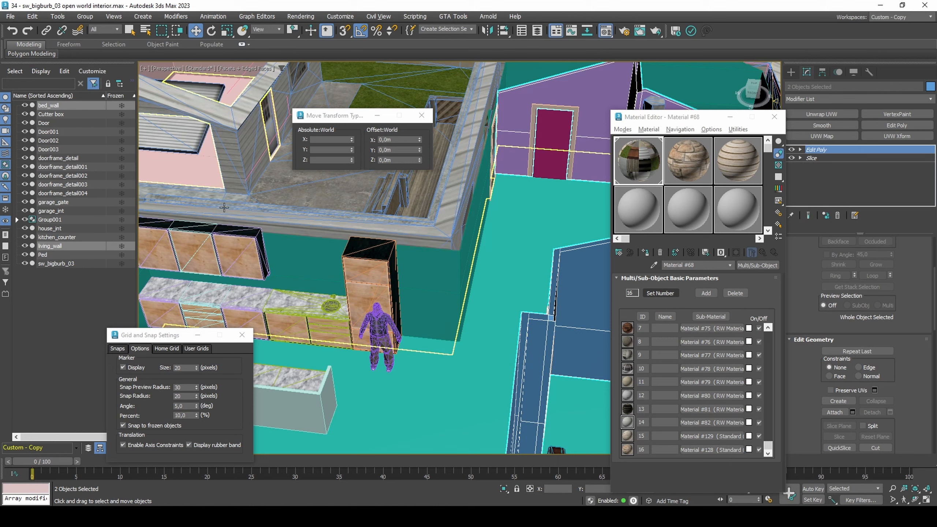
ctrl+click(62, 158)
shift+click(87, 193)
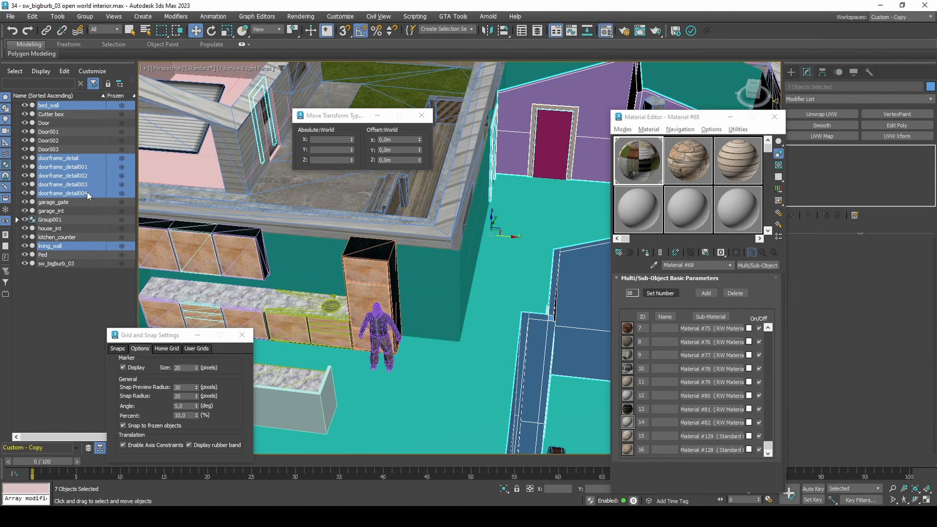
ctrl+click(81, 226)
click(644, 252)
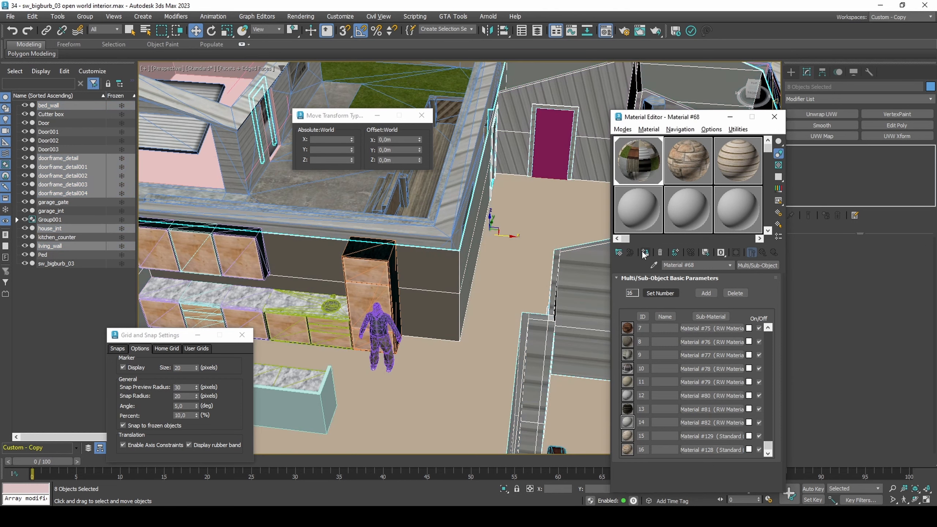
Step: Apply a shared UVW Map to the selected interior objects with Box mapping, U Tile 6 and V Tile 8, then select house_int
click(822, 137)
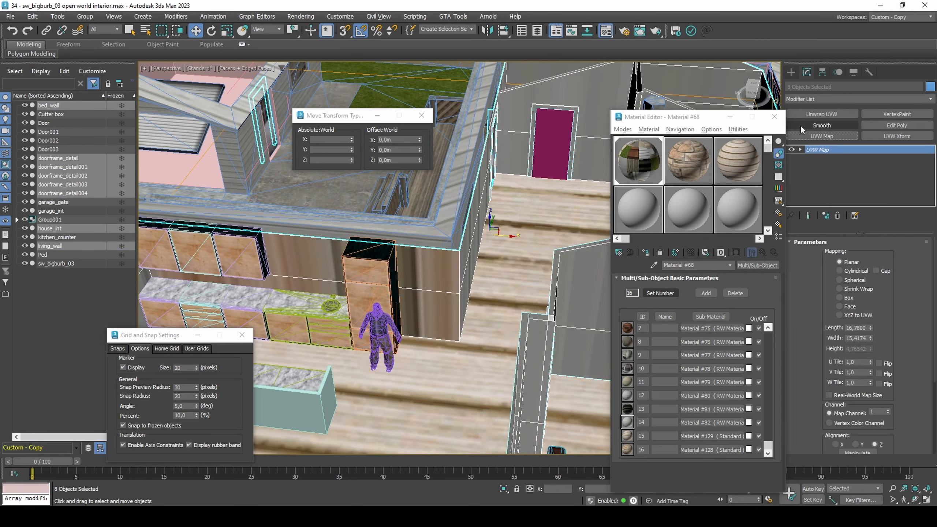
click(774, 116)
text(6)
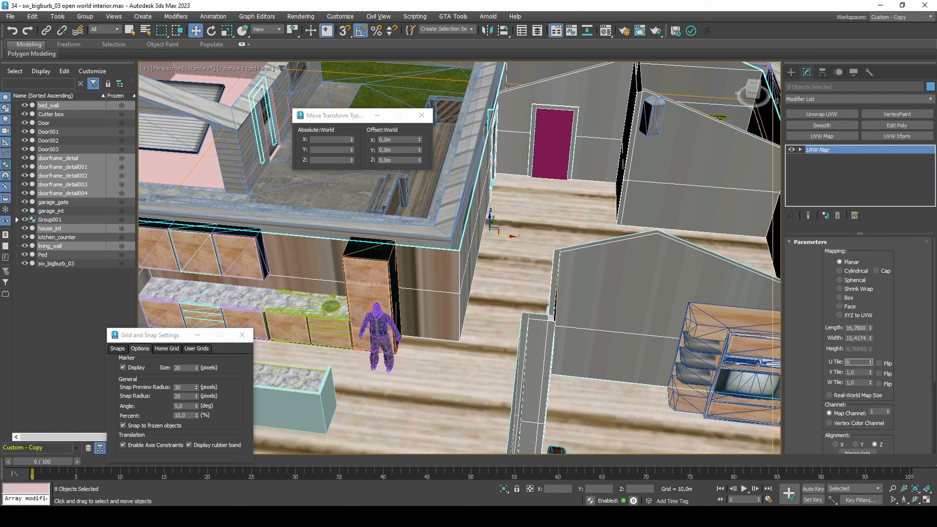
key(Tab)
key(Return)
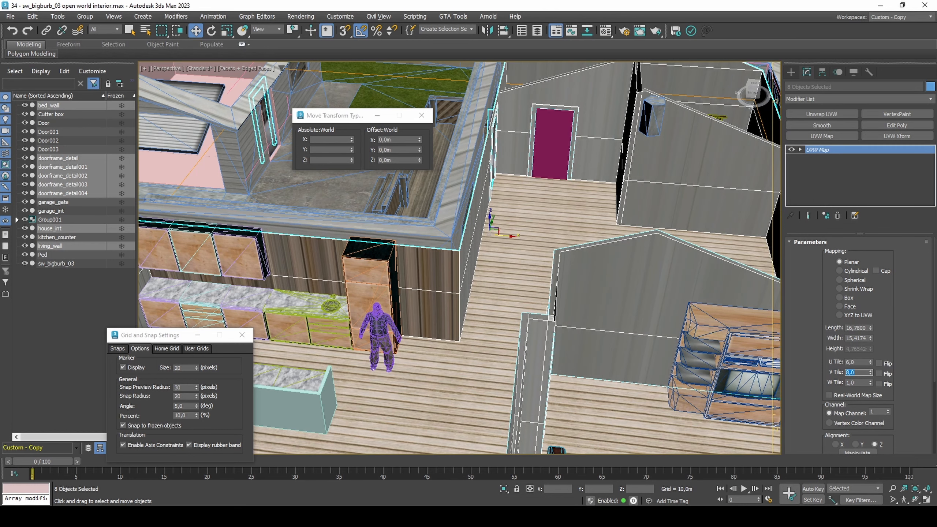
click(849, 298)
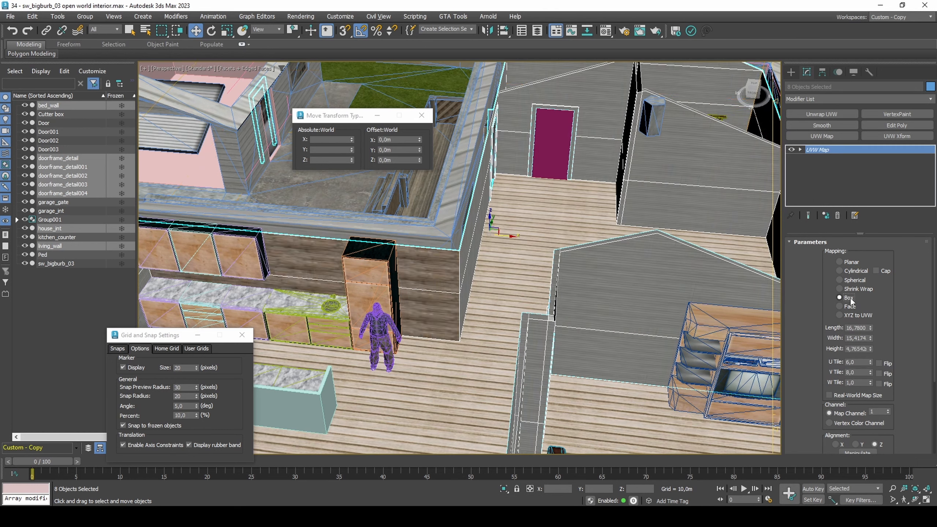
click(615, 302)
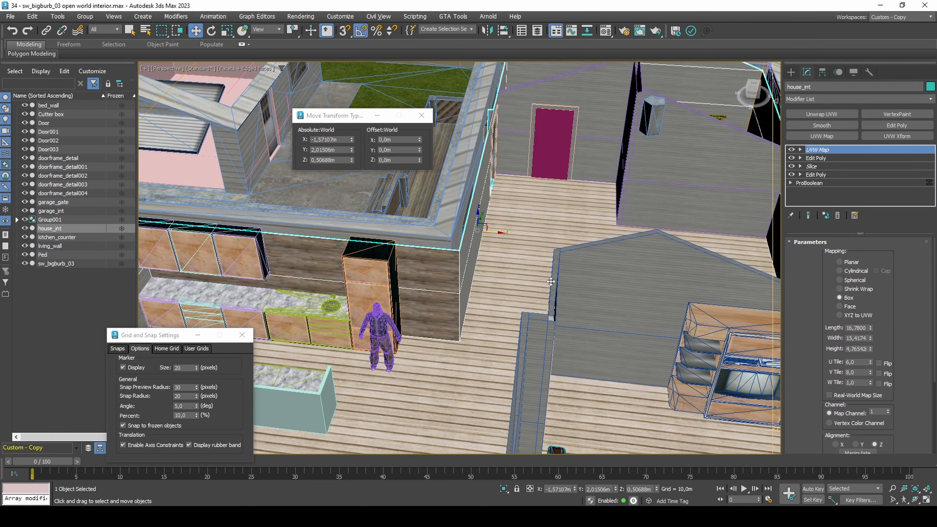
Step: Add an Edit Poly modifier to house_int, select its floor polygon and extend the selection to the surrounding walls, leaving polygon mode at the end
click(886, 123)
key(4)
click(530, 269)
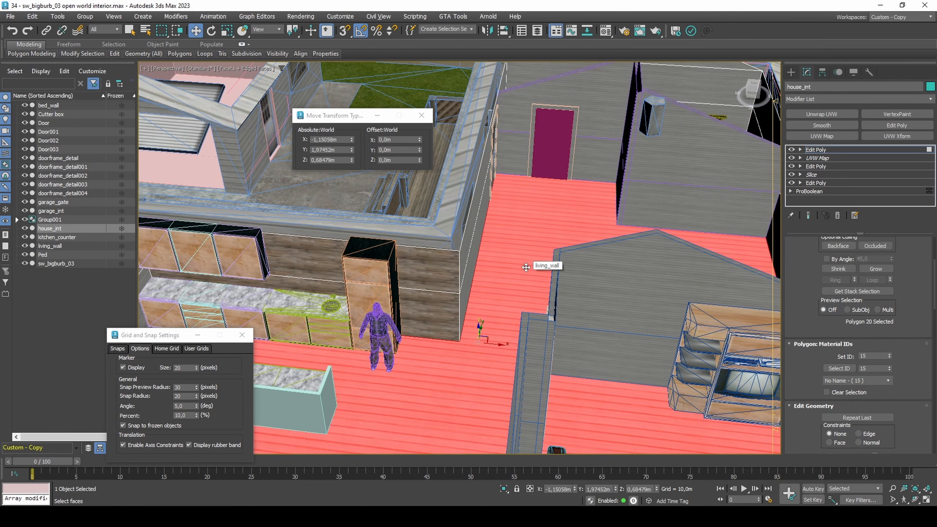
scroll(910, 347, up, 3)
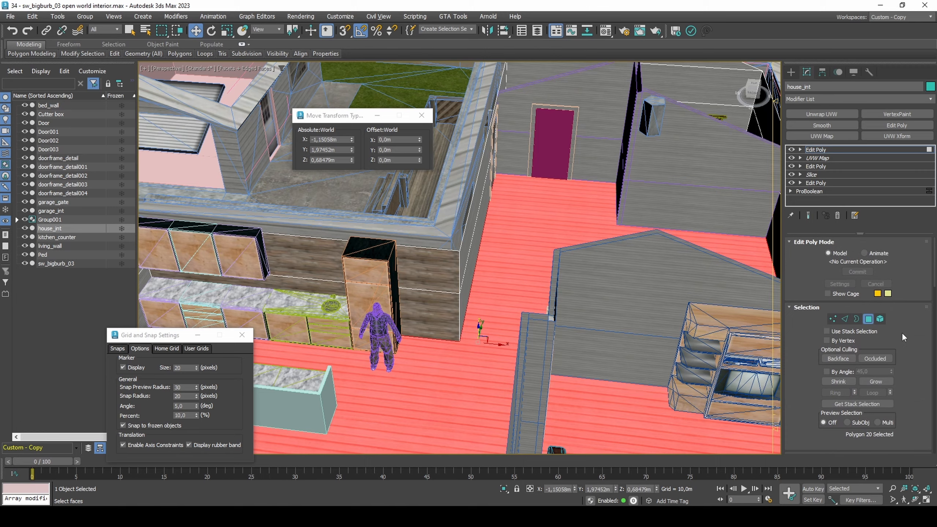
click(880, 379)
scroll(530, 266, down, 3)
alt+middle_drag(522, 310, 440, 293)
ctrl+click(618, 169)
ctrl+click(256, 280)
ctrl+click(332, 207)
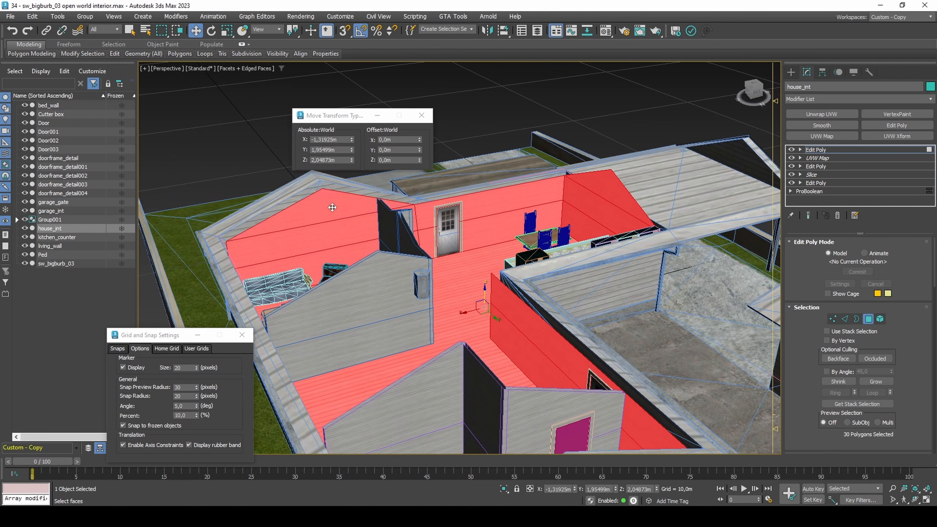
key(4)
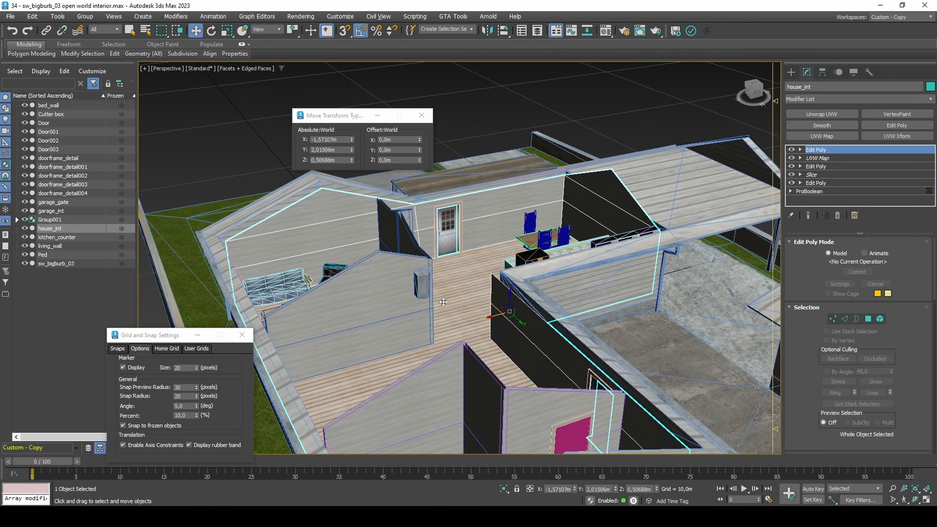
Step: Apply a shared UVW Xform with U Tile 1,5 and V Tile 0,5 to house_int, living_wall, bed_wall and all doorframe_detail objects
ctrl+click(72, 246)
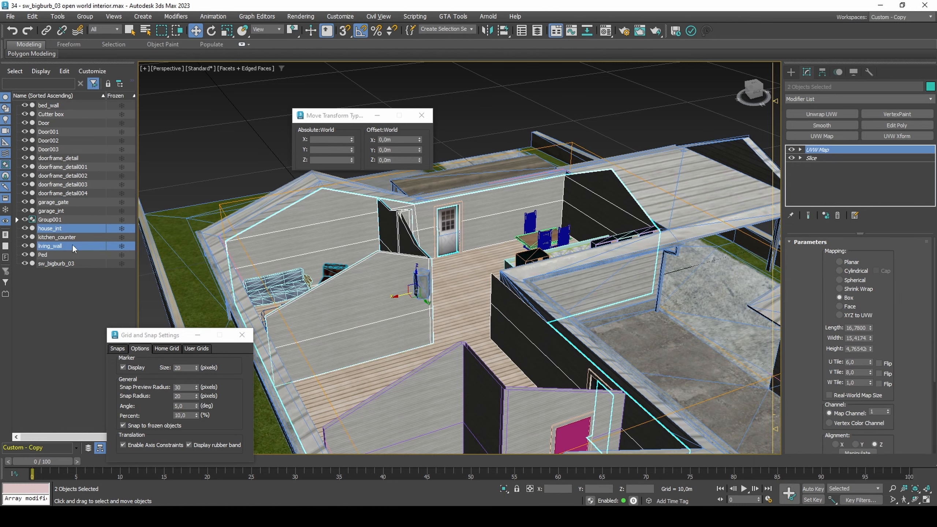
ctrl+click(73, 192)
shift+click(77, 158)
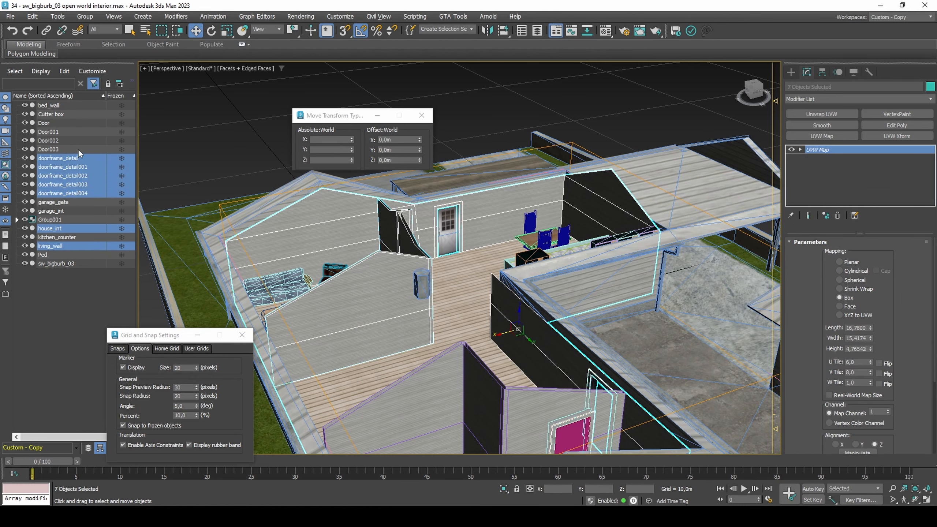
ctrl+click(76, 106)
click(881, 136)
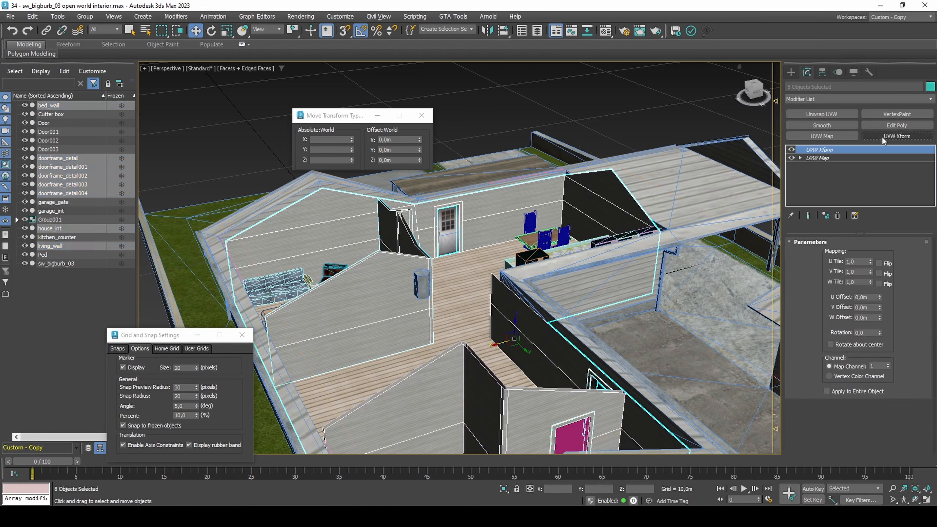
drag(857, 261, 827, 261)
text(1,5)
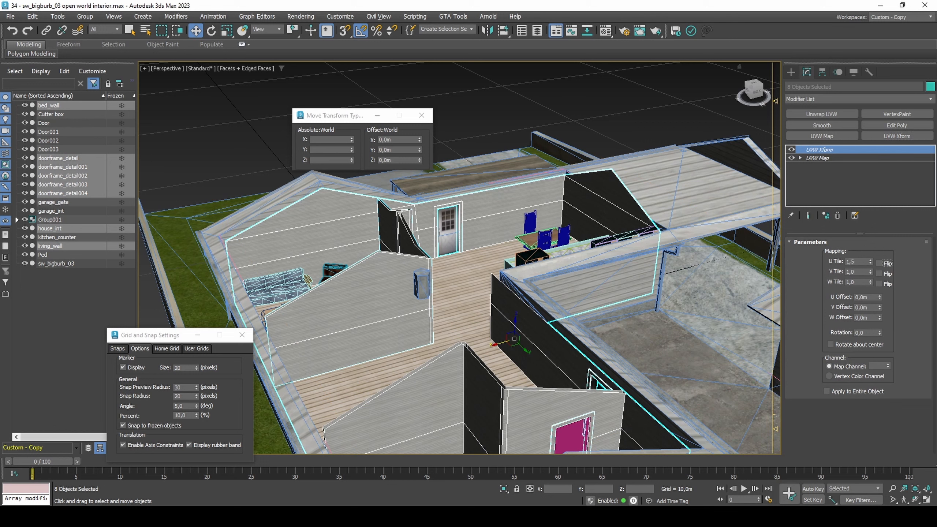
key(Tab)
key(Return)
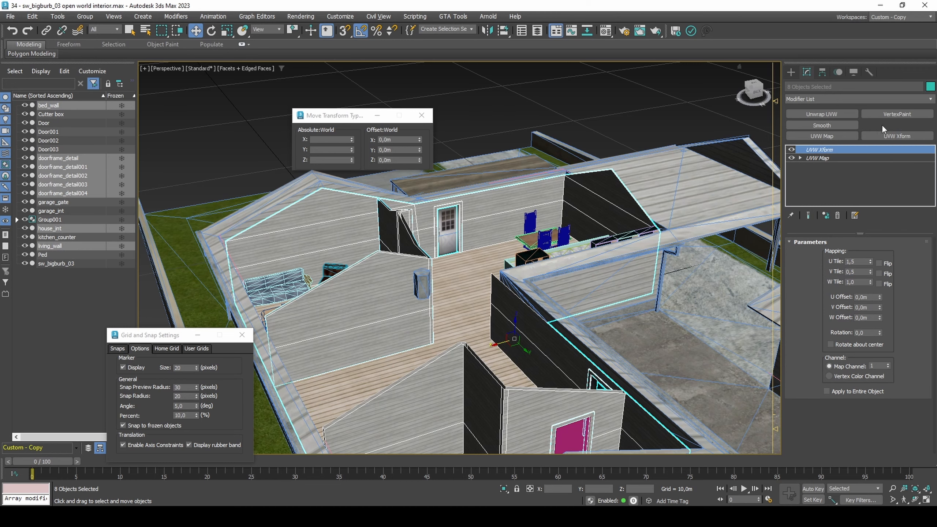
Step: Add a shared Edit Poly modifier to the selected interior objects and isolate them in the viewport
click(881, 124)
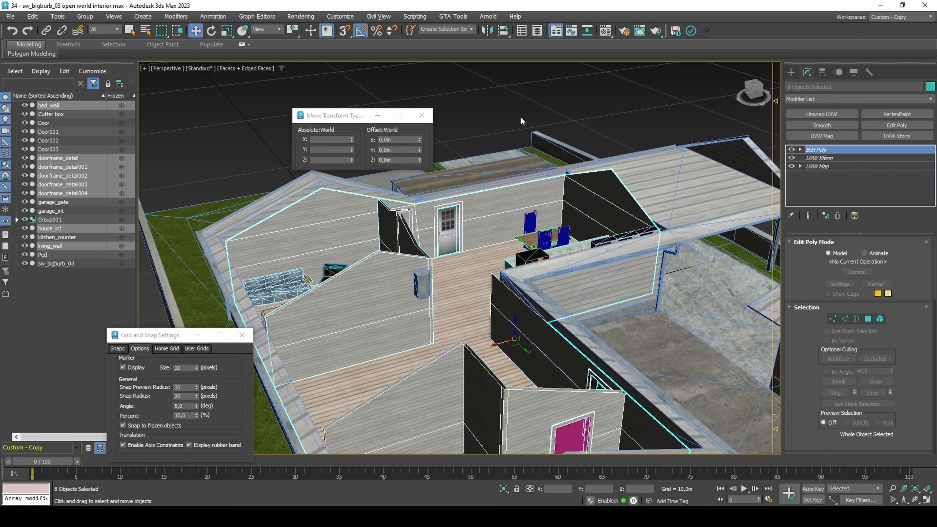
key(alt+q)
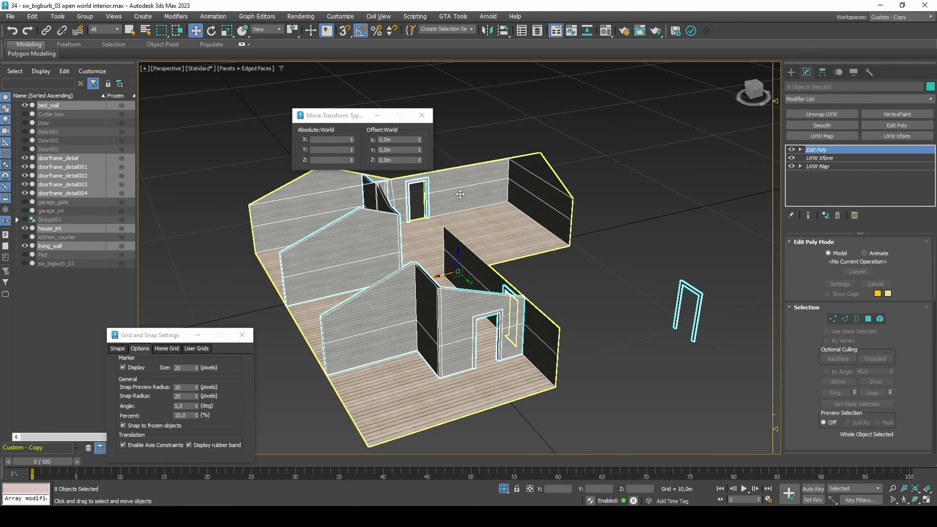
alt+middle_drag(465, 283, 539, 262)
scroll(476, 291, up, 3)
Step: Add a VertexPaint modifier to the isolated interior objects and rename it Prelight base
click(879, 115)
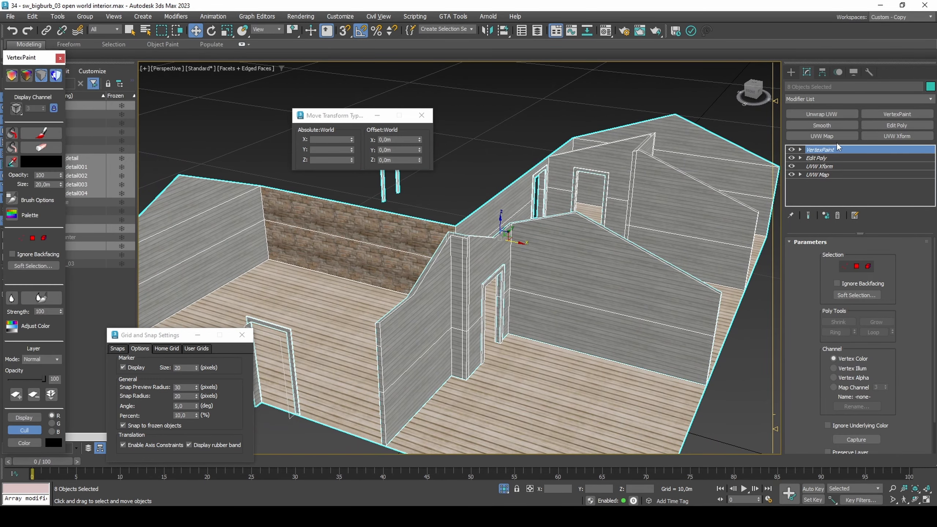
right_click(828, 150)
click(829, 154)
text(Prel)
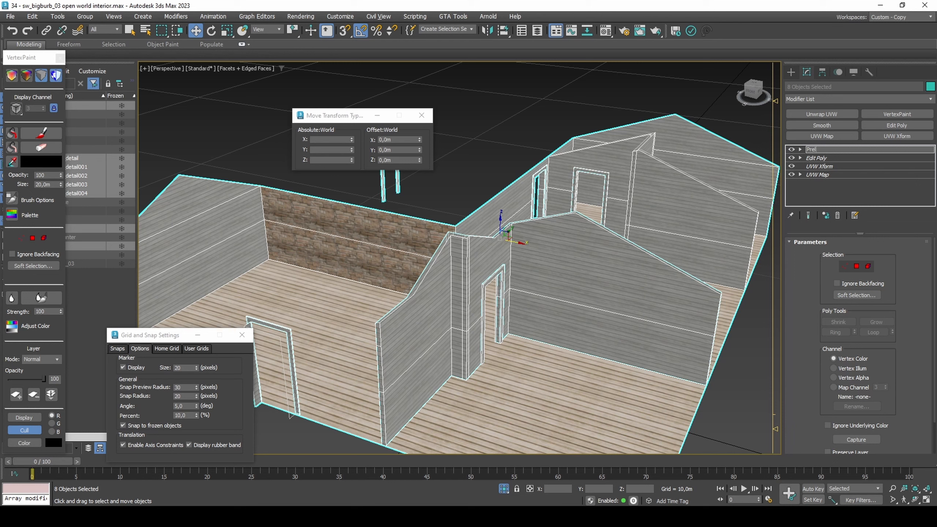
text(ight base)
key(Return)
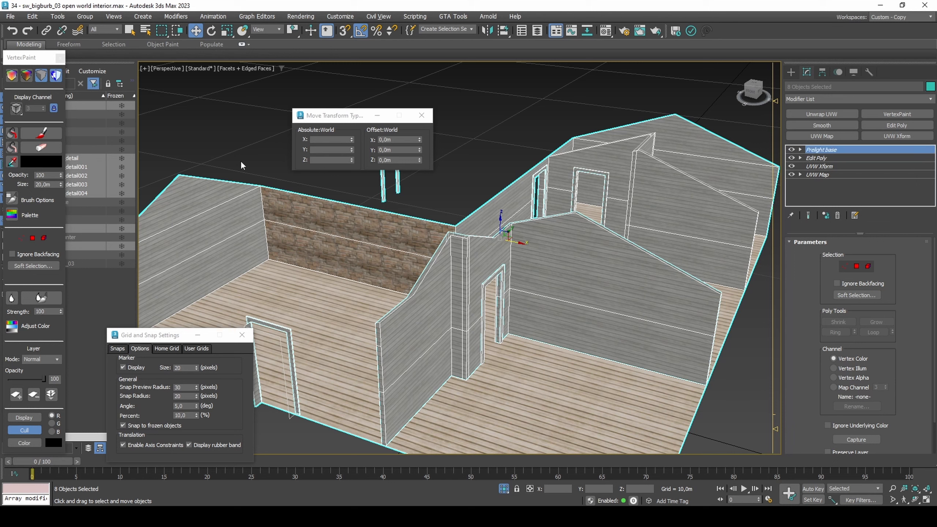
Step: Set the vertex paint color to a neutral grey of value 140, show vertex colors unshaded and fill the selected objects
click(55, 163)
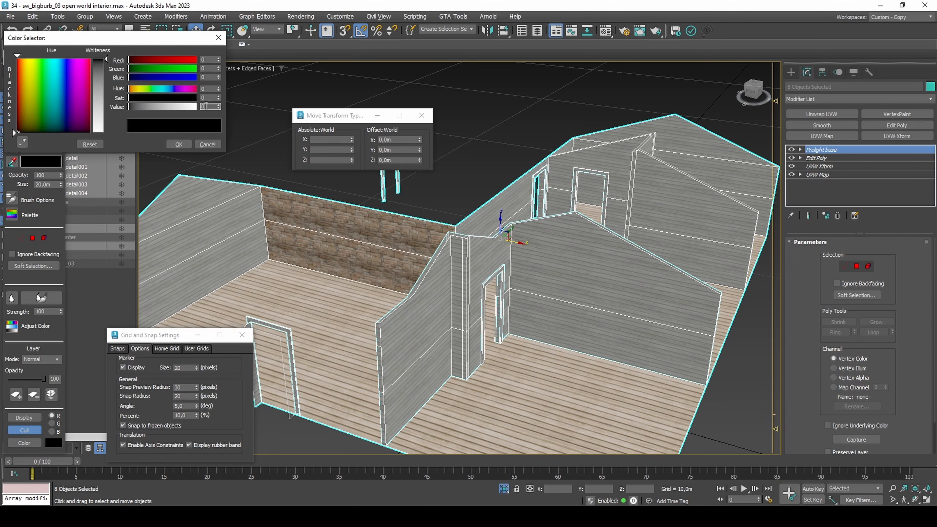
text(140)
key(Return)
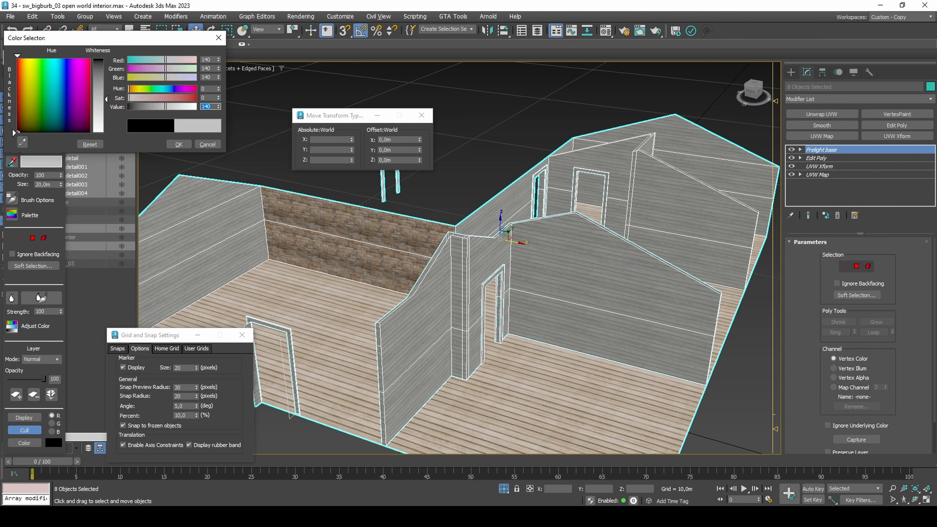
click(179, 144)
click(15, 77)
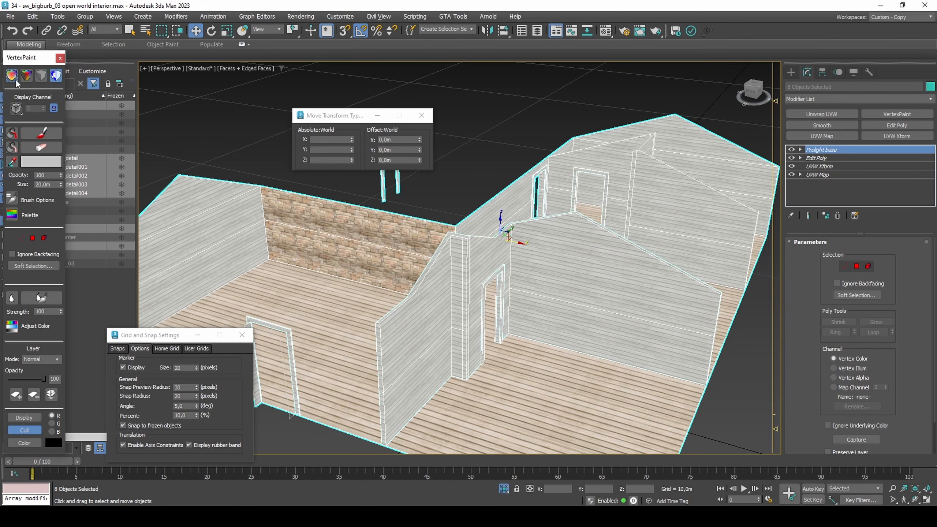
Step: Add another VertexPaint modifier to house_int alone and rename it Floor
click(323, 297)
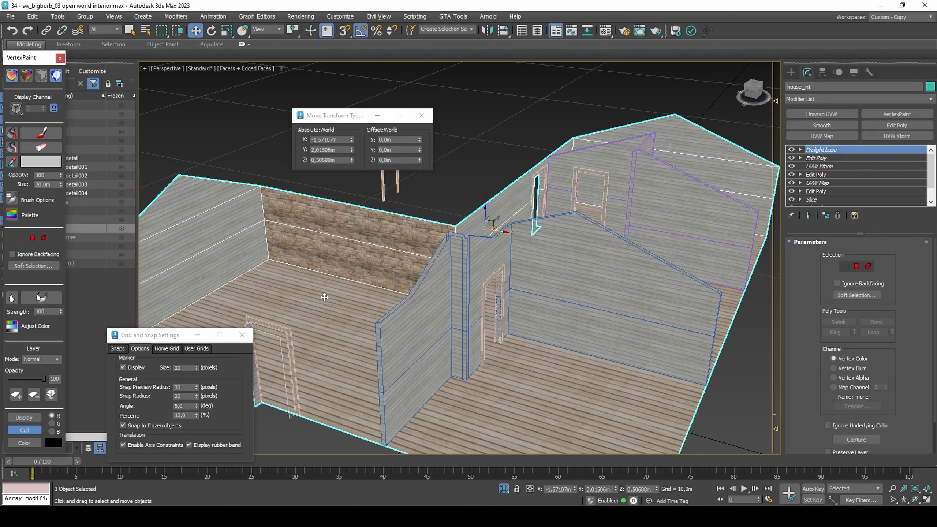
click(897, 114)
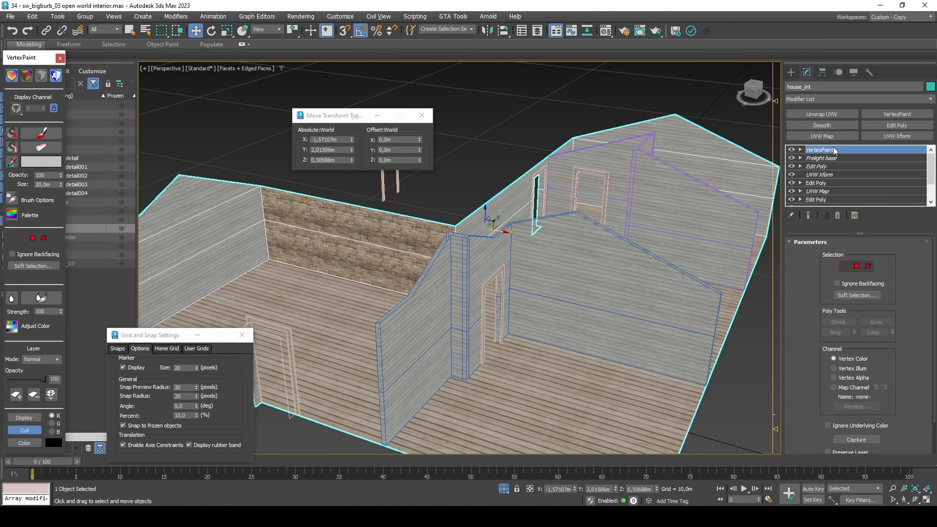
click(832, 148)
right_click(832, 150)
click(824, 153)
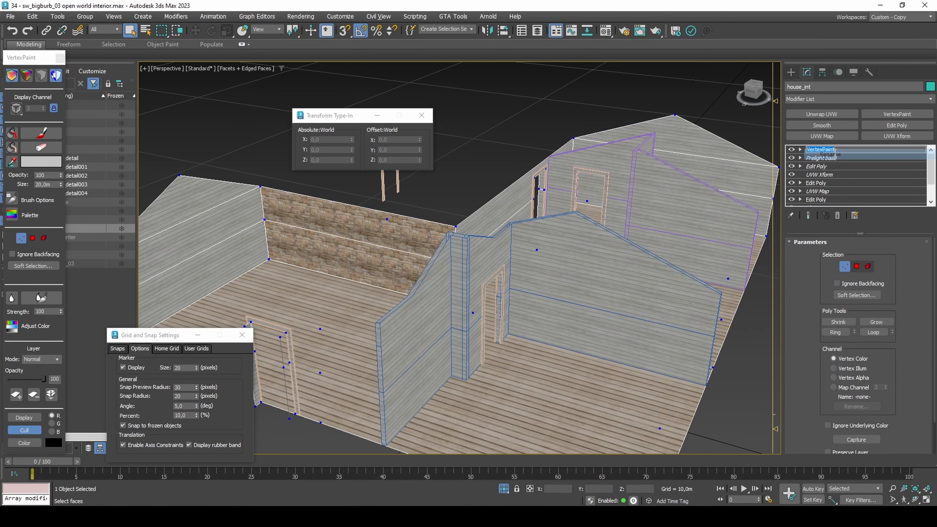
text(Floor)
key(Return)
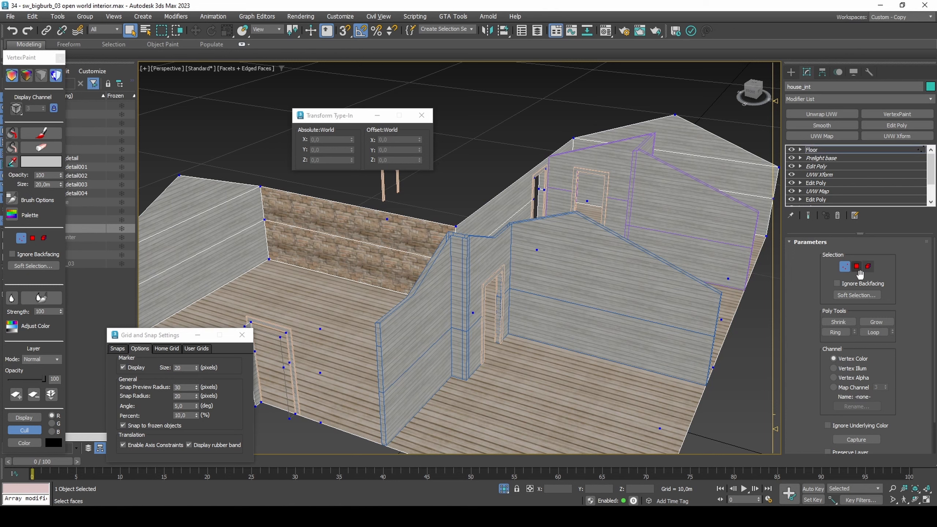
Step: Select the floor face with backfacing ignored and fill it with a vertex color of hue 22, saturation 70 and value 120
click(836, 283)
click(857, 266)
click(523, 375)
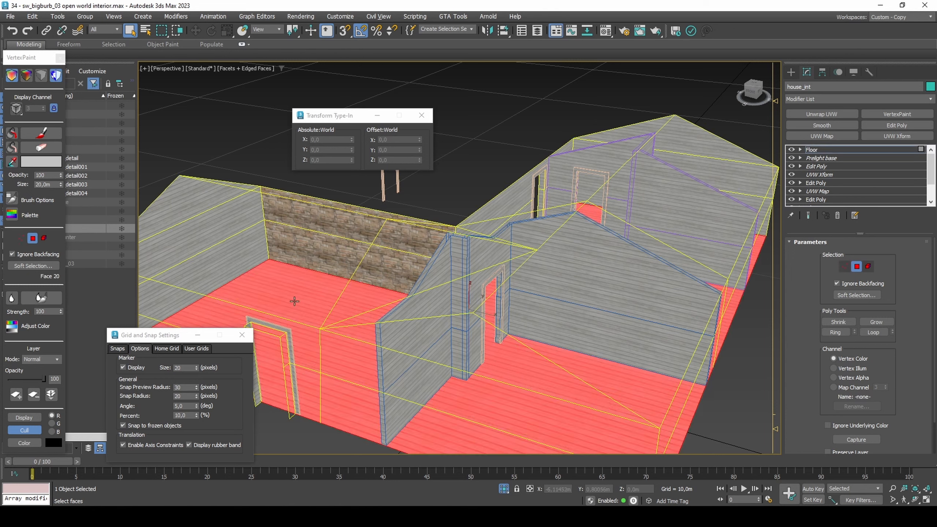
click(58, 162)
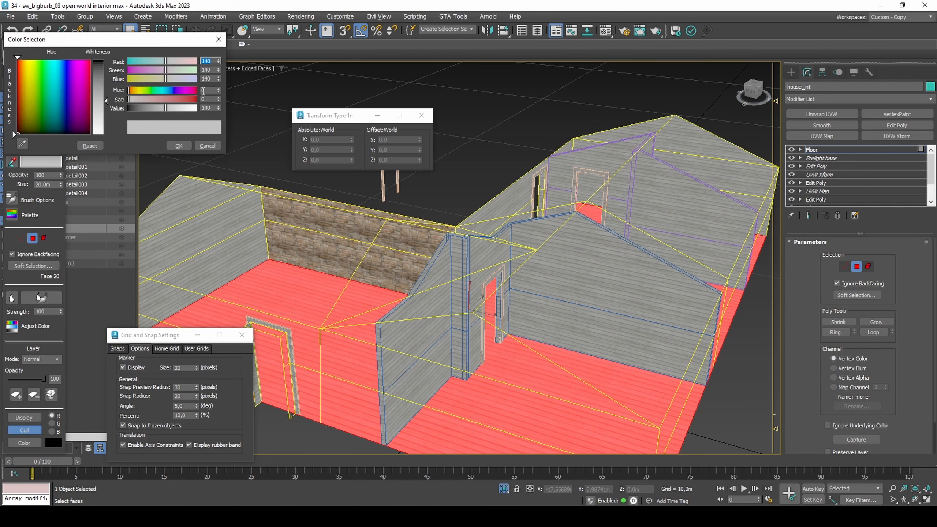
double_click(203, 91)
key(Tab)
text(70)
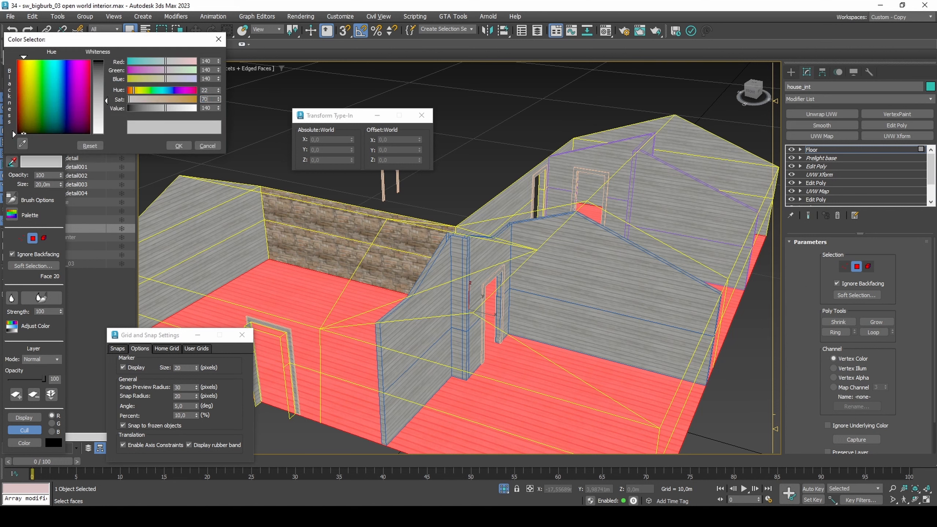
key(Tab)
text(120)
key(Return)
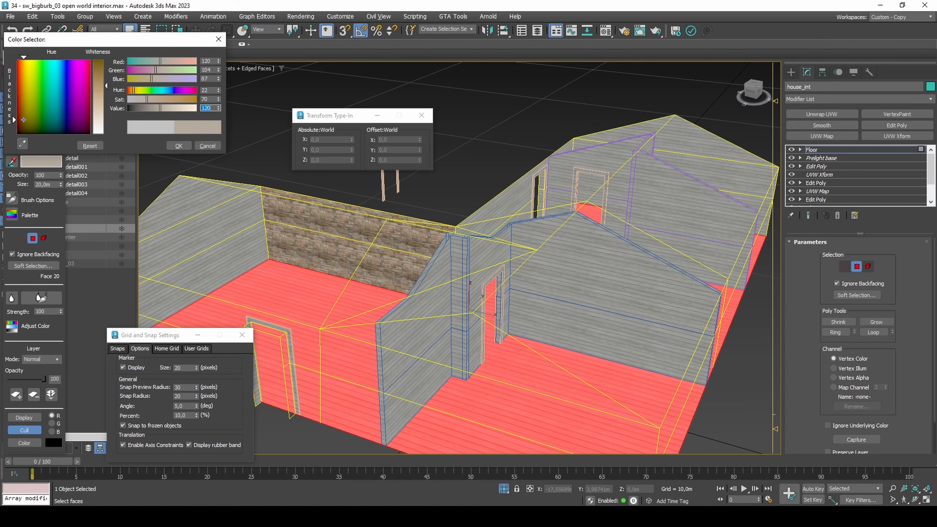
click(178, 145)
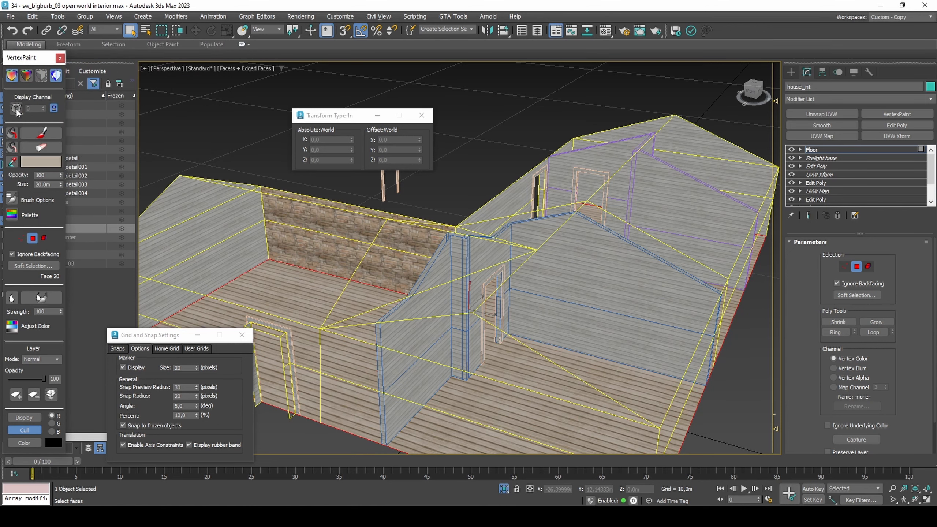
click(11, 133)
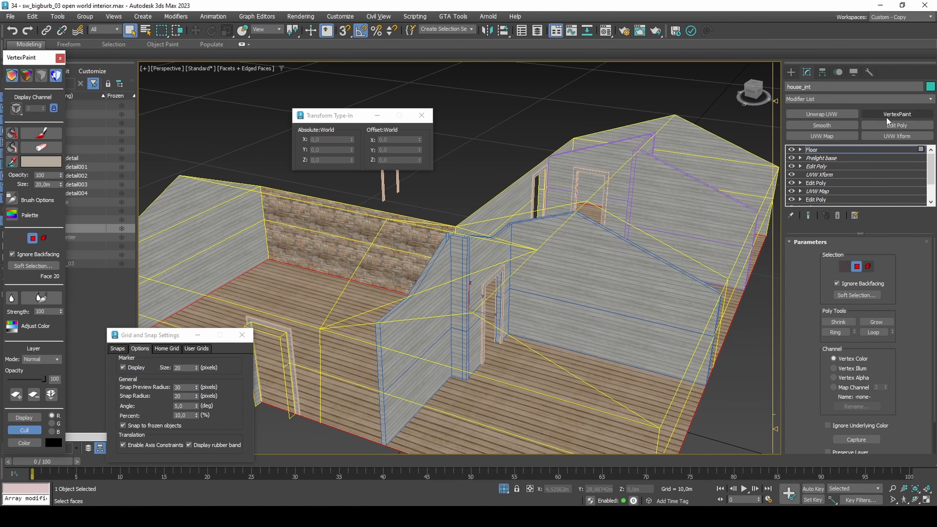
Step: Add a further VertexPaint modifier to house_int and rename it Kitchen brick
click(887, 117)
click(823, 149)
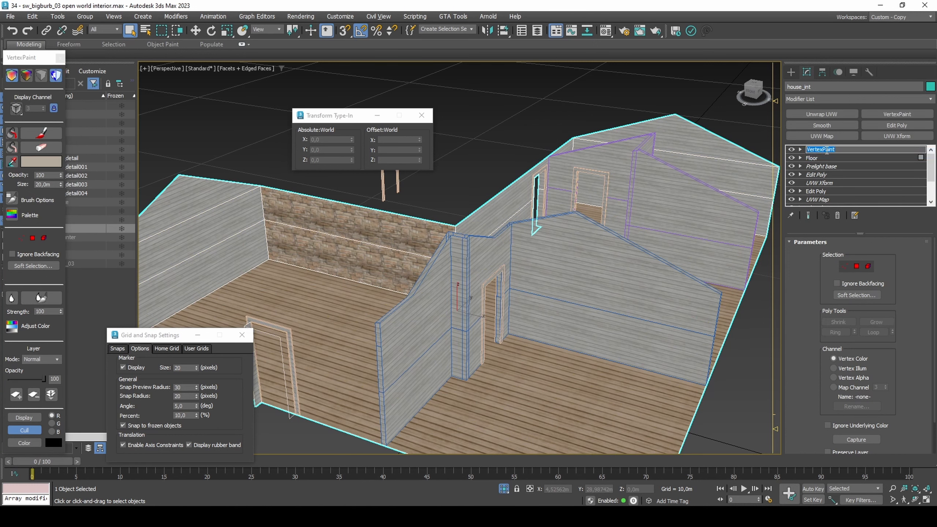
text(Kitchen brick)
key(Return)
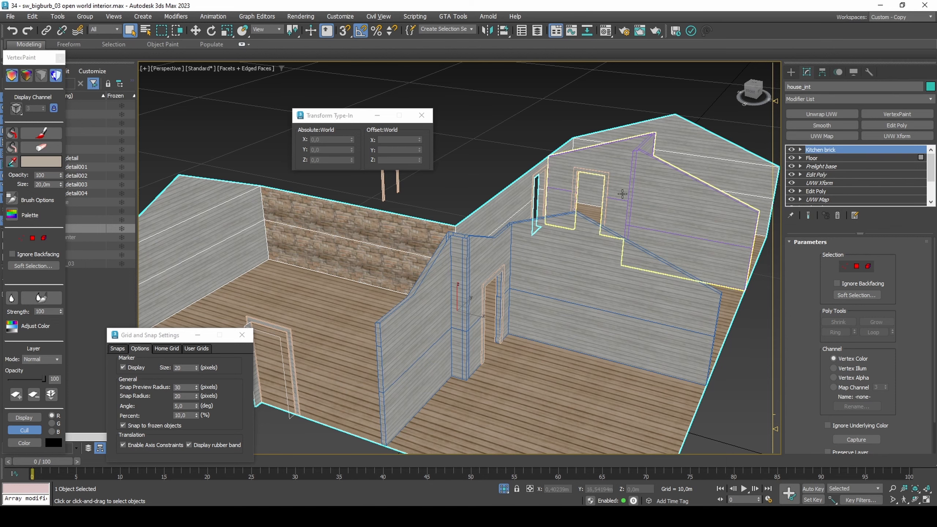
Step: Select both brick wall faces with backfacing ignored, raise the paint color's saturation to 90, fill them and leave face selection
key(2)
click(842, 285)
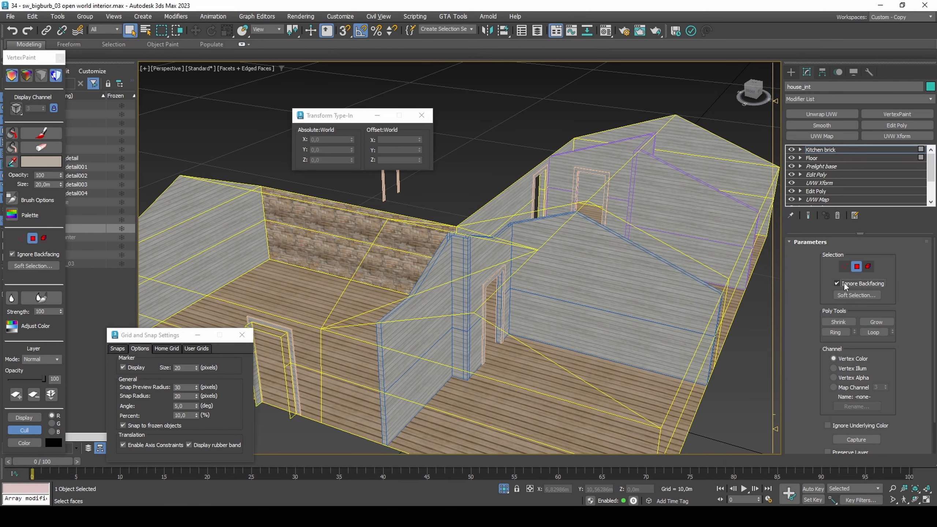
click(396, 260)
ctrl+click(401, 242)
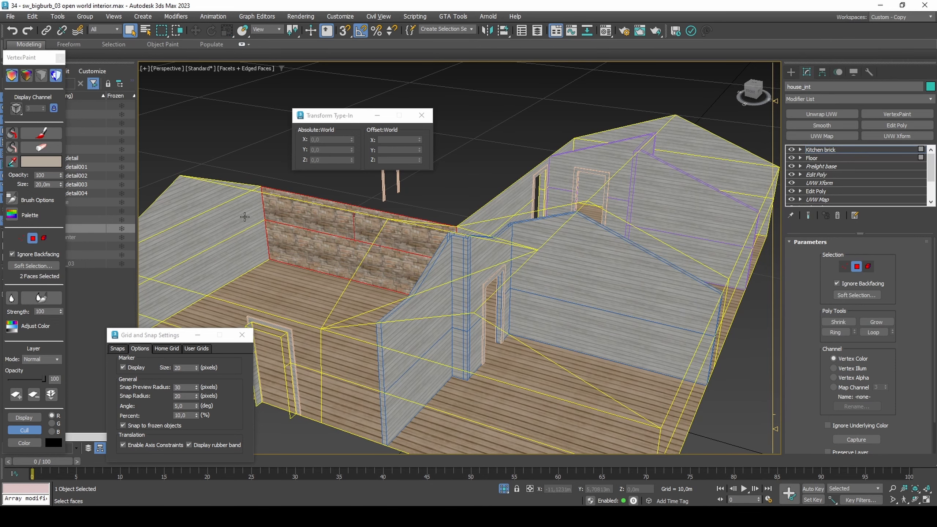
click(41, 162)
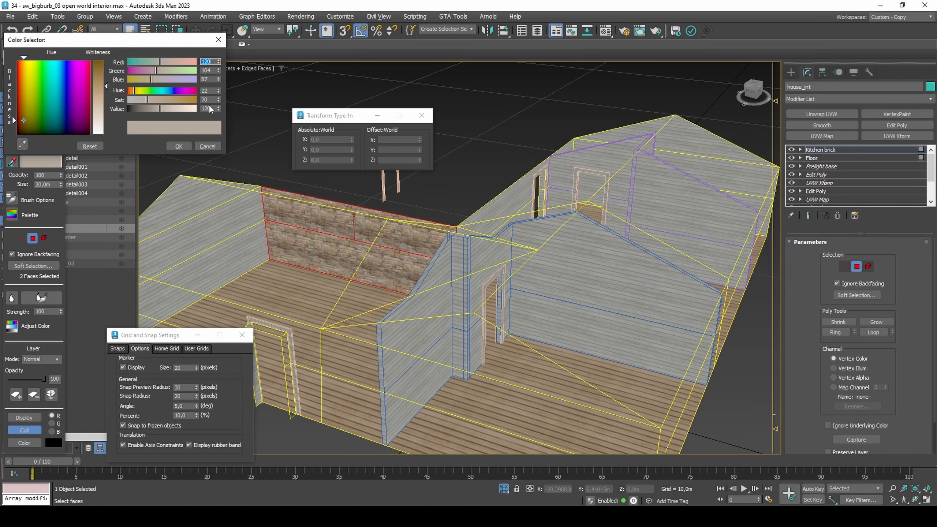
double_click(204, 100)
text(90)
key(Return)
click(179, 145)
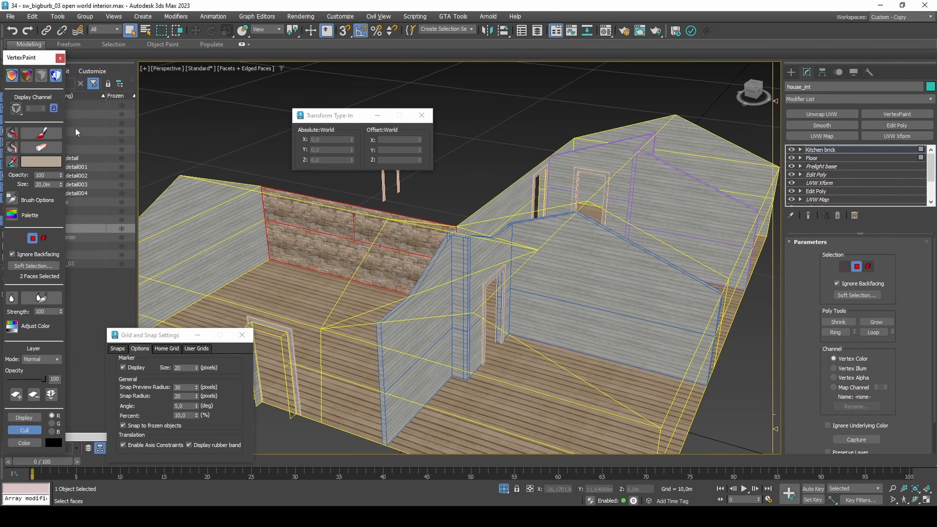
click(12, 134)
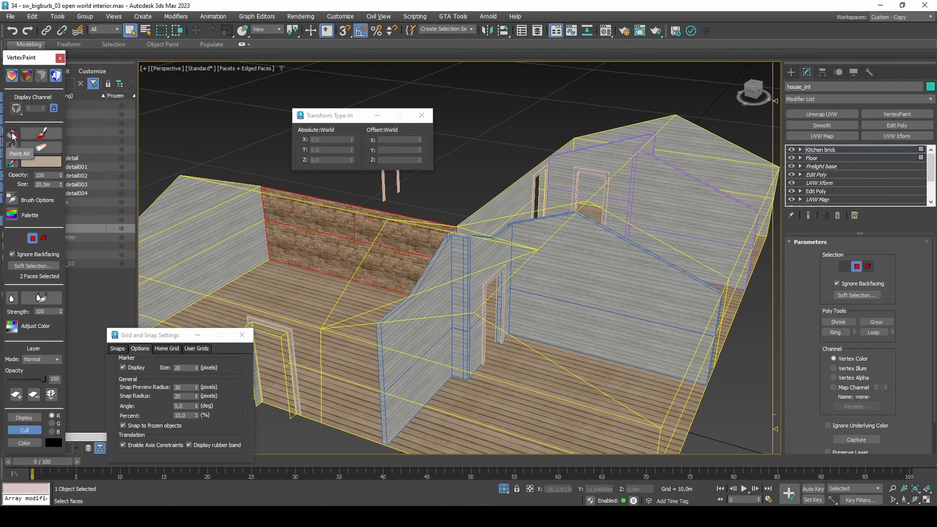
key(2)
click(316, 271)
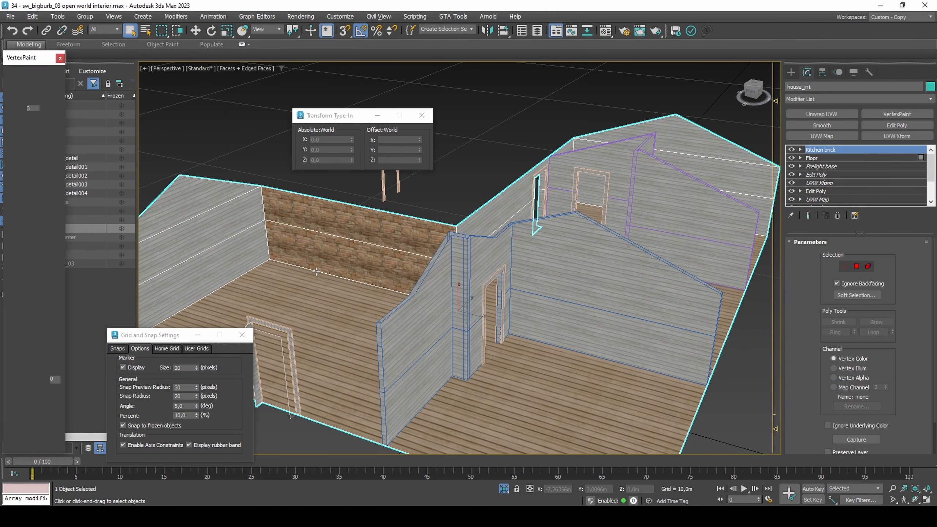
Step: Select house_int together with the two interior wall objects, add a shared VertexPaint modifier and rename it Walls top and ceiling
ctrl+click(460, 274)
ctrl+click(640, 188)
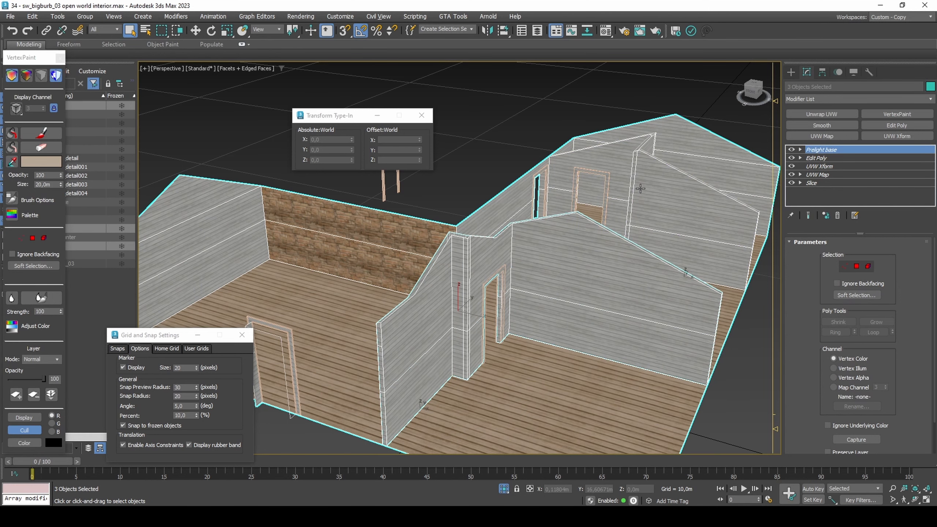
click(888, 115)
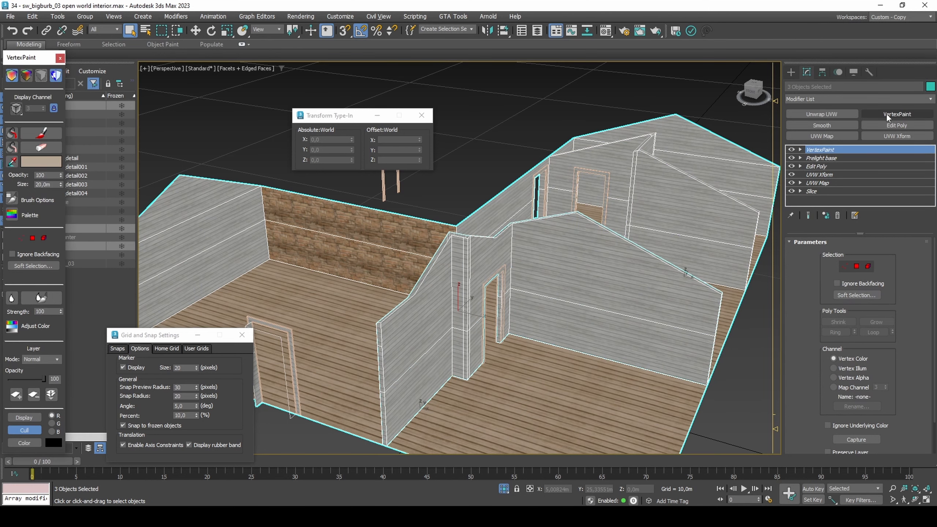
right_click(844, 151)
click(826, 153)
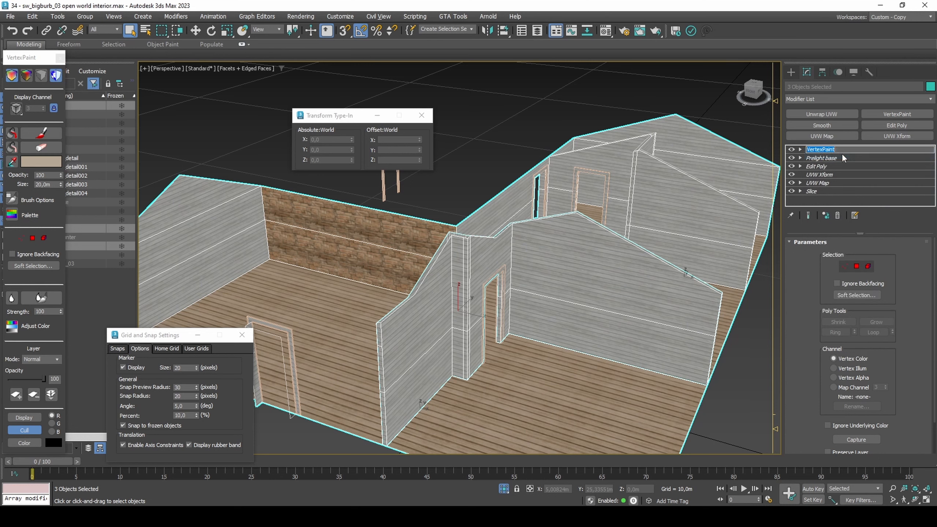
text(Walls top and ceiling)
key(Return)
Step: Using the Left view, select all upper wall and ceiling faces of the three objects in the Walls top and ceiling modifier
key(alt+w)
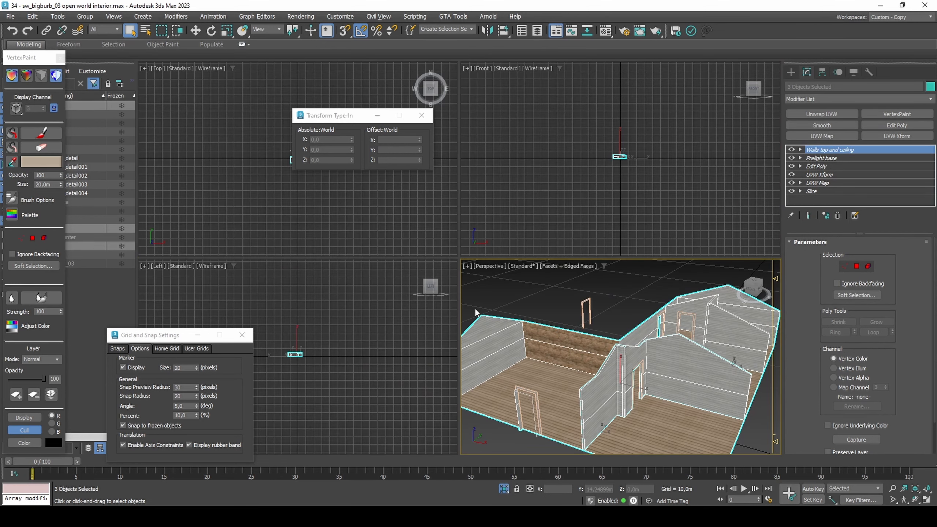
right_click(389, 335)
middle_drag(312, 356, 343, 346)
scroll(323, 353, up, 3)
scroll(324, 353, up, 6)
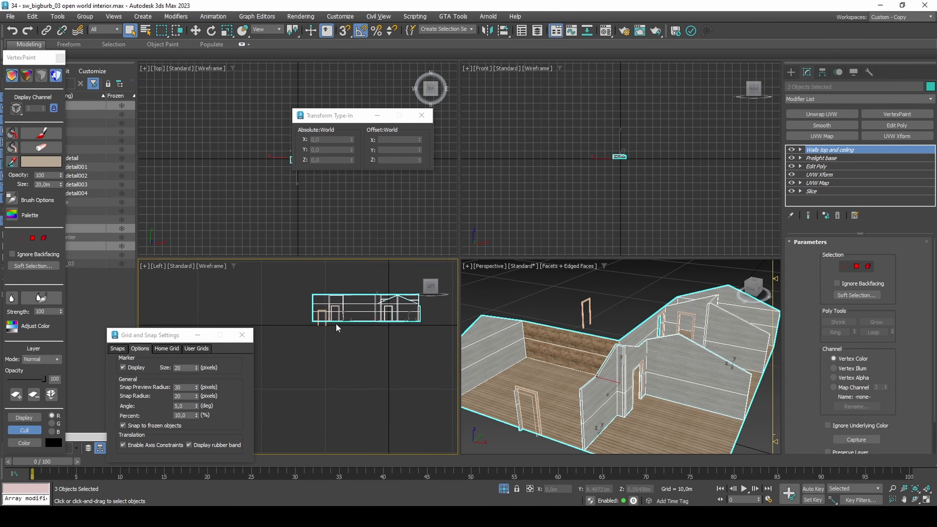
middle_drag(340, 324, 284, 310)
key(2)
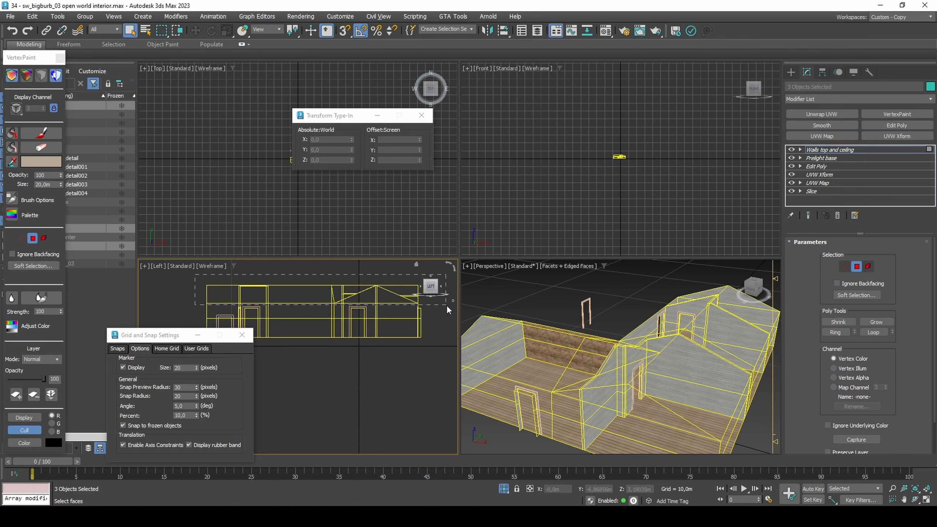
drag(446, 305, 446, 305)
right_click(525, 300)
key(alt+w)
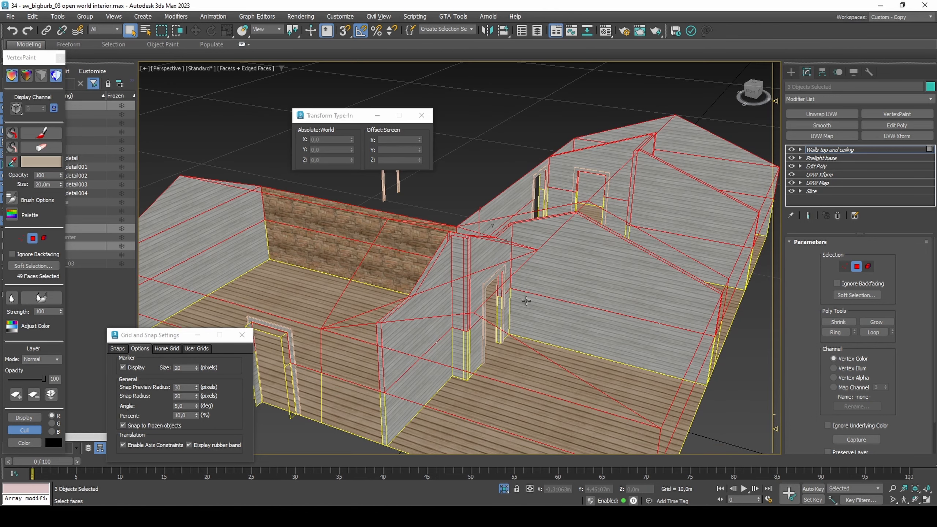
Step: Ignore backfacing and remove the upper brick wall face from the face selection
click(836, 283)
middle_drag(474, 277, 542, 323)
alt+click(438, 259)
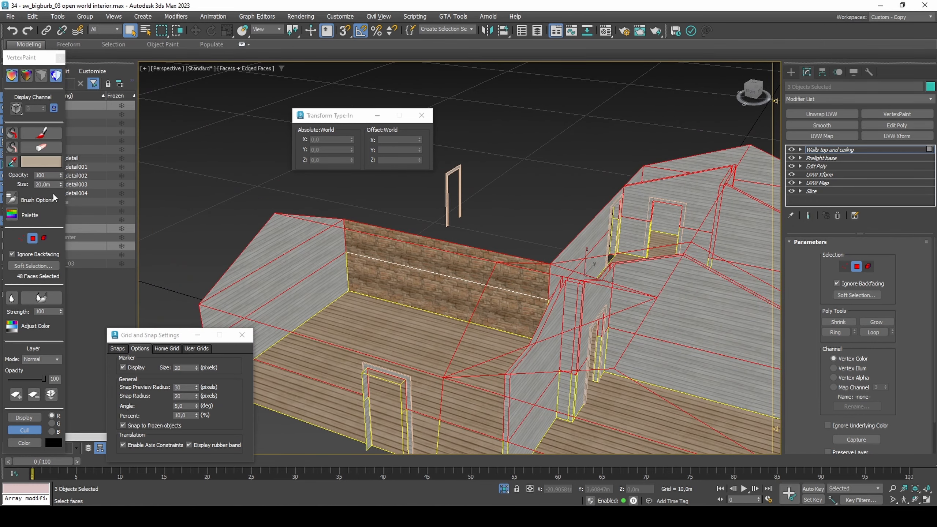
Step: Fill the selected faces with a vertex color of hue 26, saturation 82 and value 140, and leave face selection
click(41, 161)
double_click(207, 93)
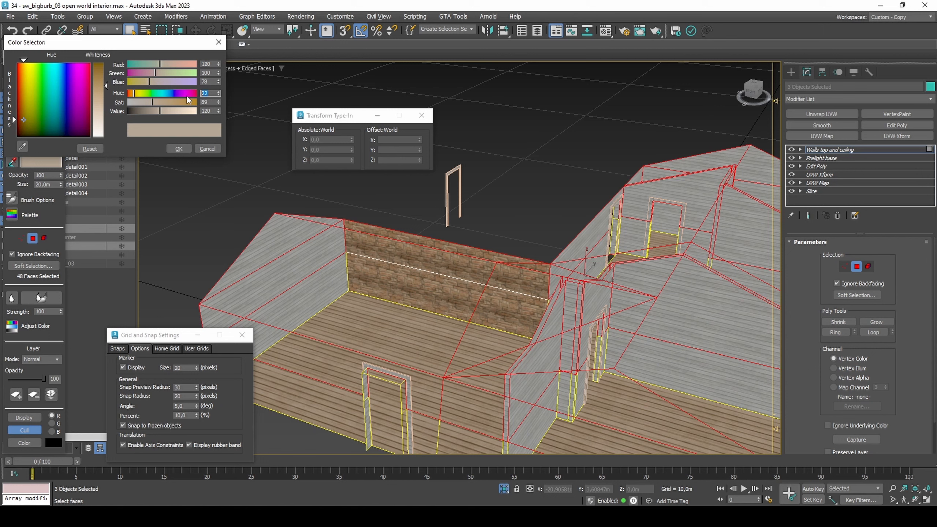
text(26)
key(Tab)
text(82)
key(Tab)
text(140)
key(Return)
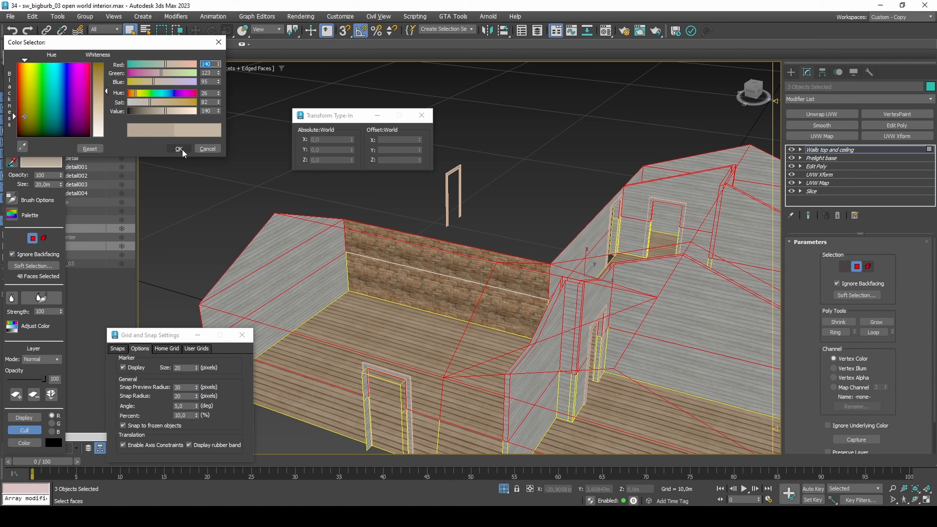
click(179, 149)
click(12, 134)
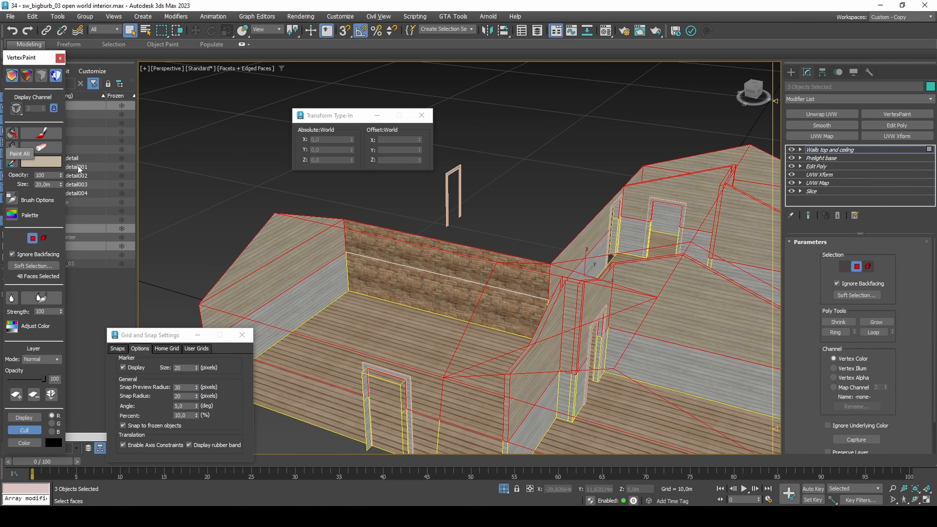
middle_drag(503, 350, 457, 335)
scroll(458, 335, down, 5)
key(2)
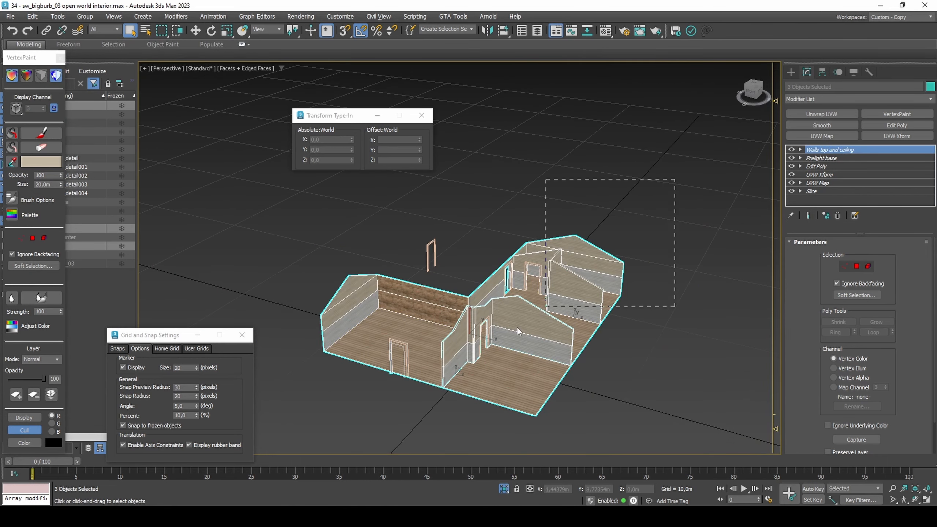
Step: Select all interior objects including the door frames, add a shared VertexPaint modifier and rename it Walls bottom and doorframes
drag(303, 442, 303, 441)
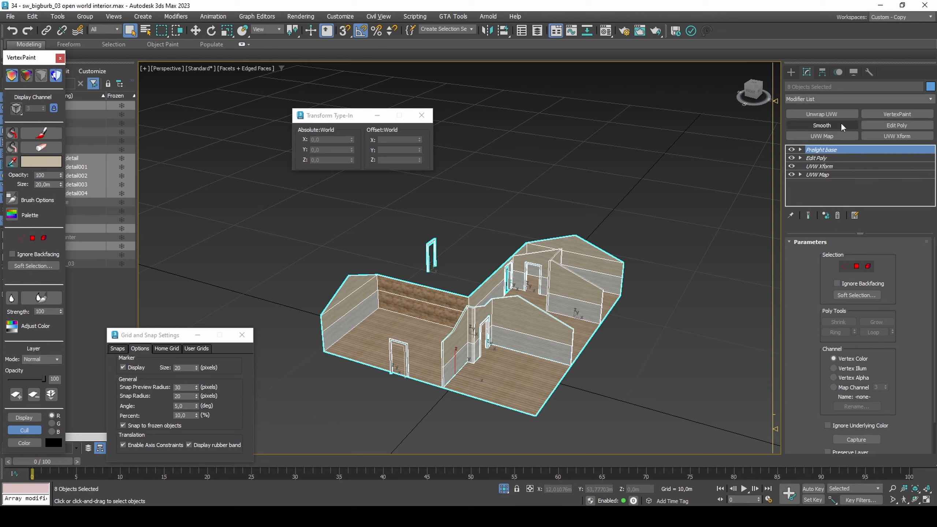
click(867, 115)
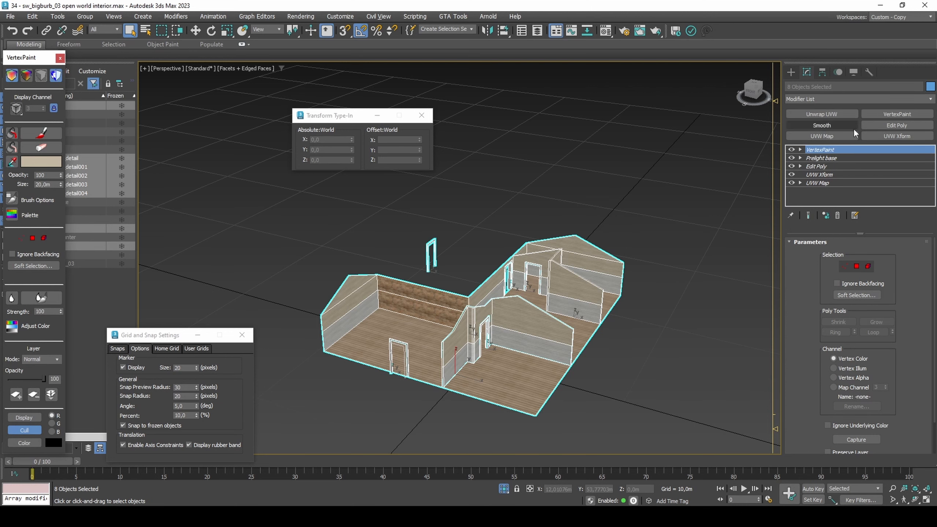
click(841, 149)
text(Walls)
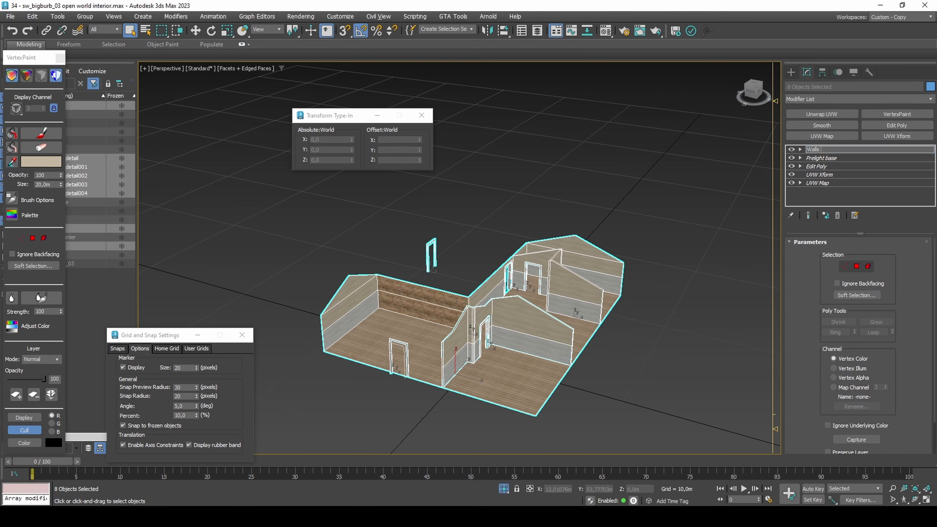
text( bottom and doorframes)
key(Return)
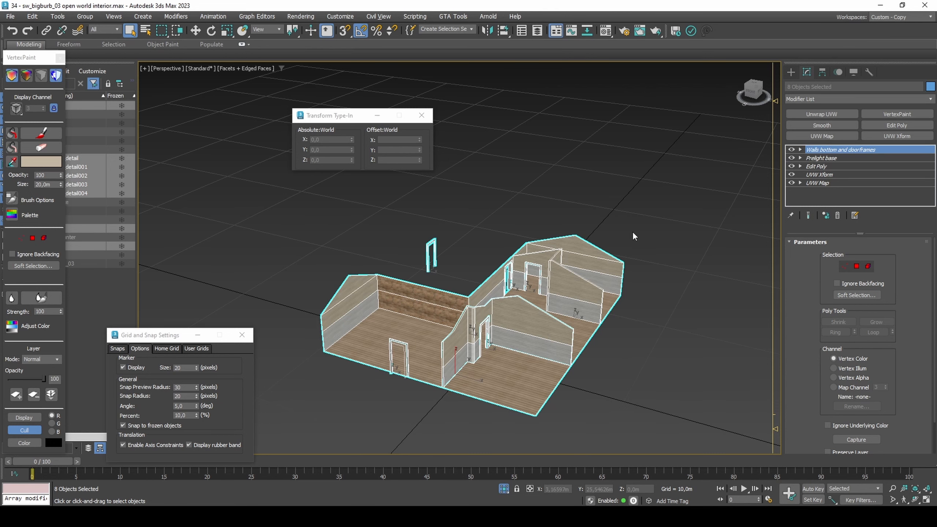
Step: Using the Left view, select all lower wall and door frame faces in the Walls bottom and doorframes modifier
key(alt+w)
key(2)
middle_drag(356, 351, 369, 323)
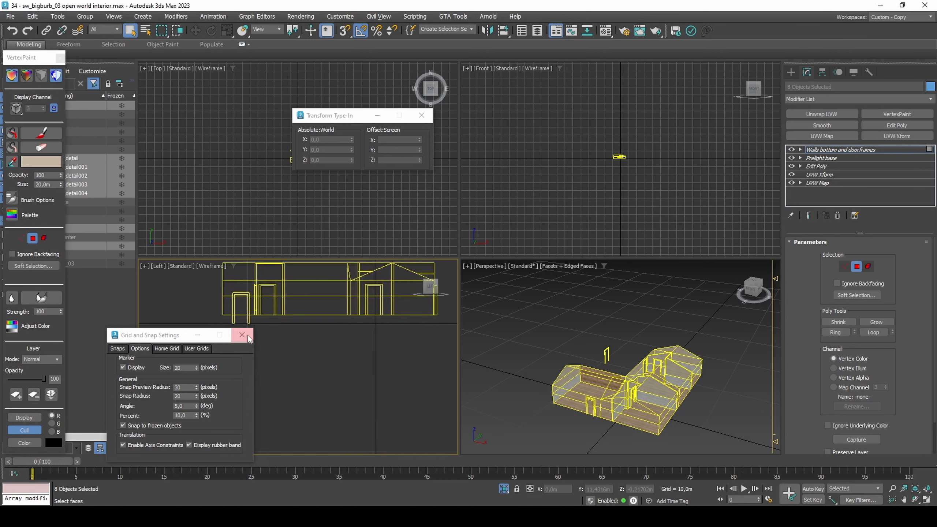
middle_drag(312, 356, 278, 335)
drag(201, 321, 488, 290)
right_click(488, 290)
key(alt+w)
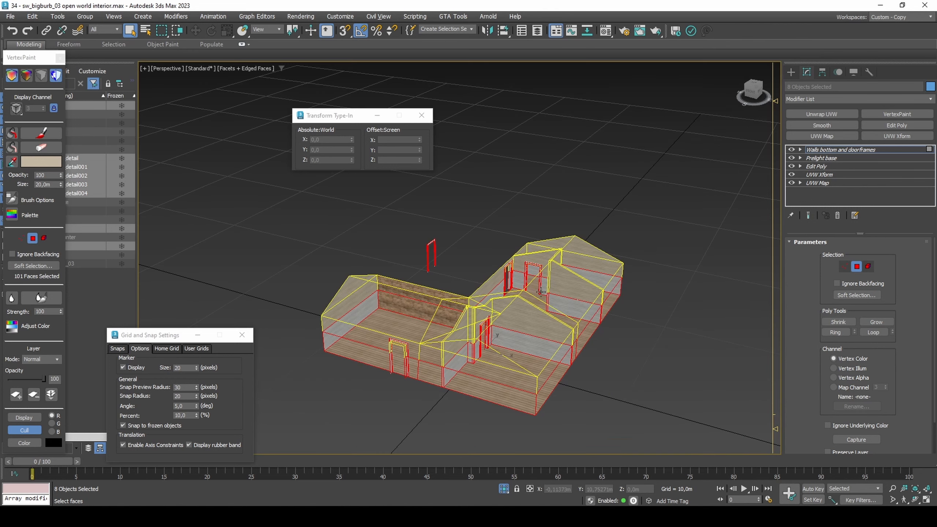
Step: Ignore backfacing and remove the lower brick wall and floor faces from the face selection
click(837, 283)
scroll(550, 324, up, 5)
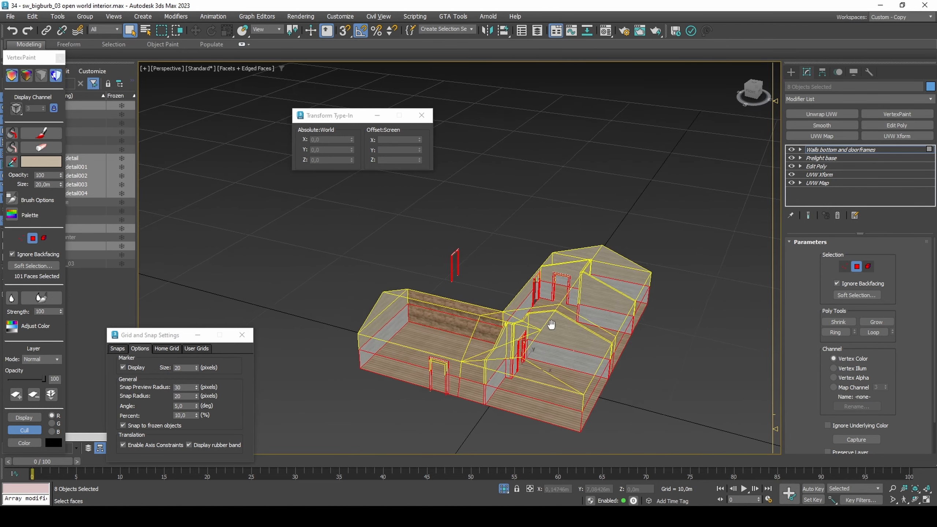
alt+click(467, 309)
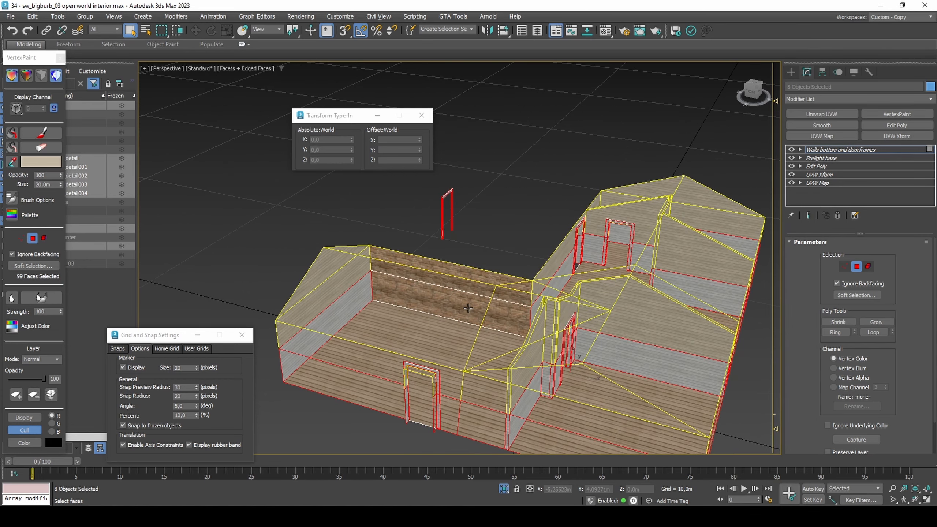
Step: Set the paint color to a neutral grey with saturation 0, fill the selected faces and leave face selection
click(49, 166)
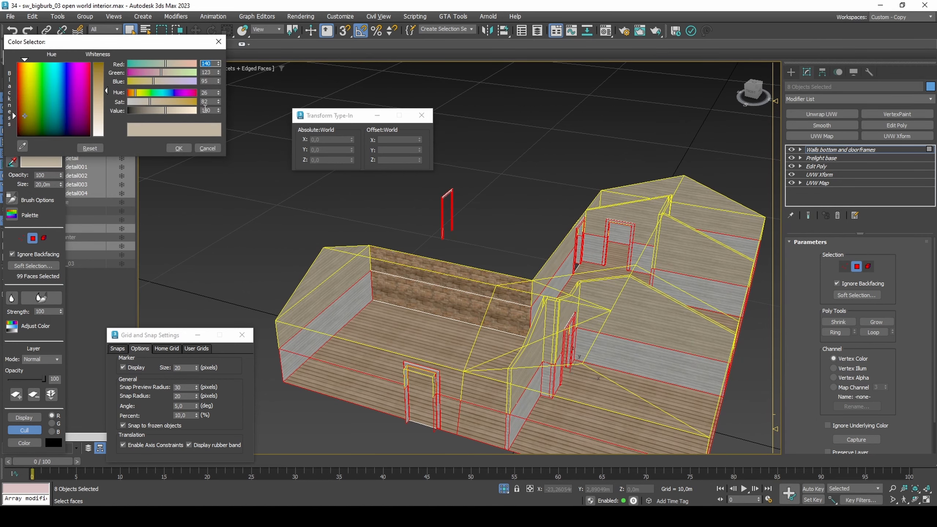
right_click(217, 102)
click(208, 111)
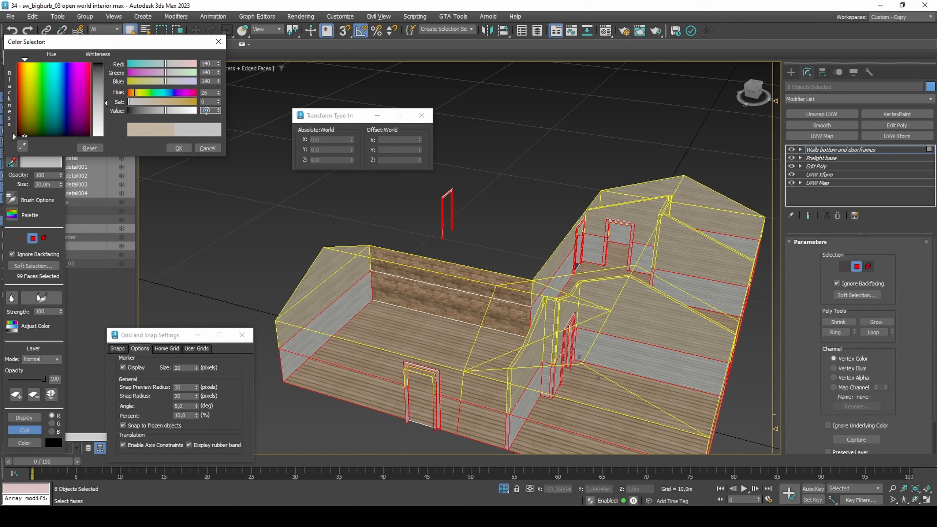
click(179, 148)
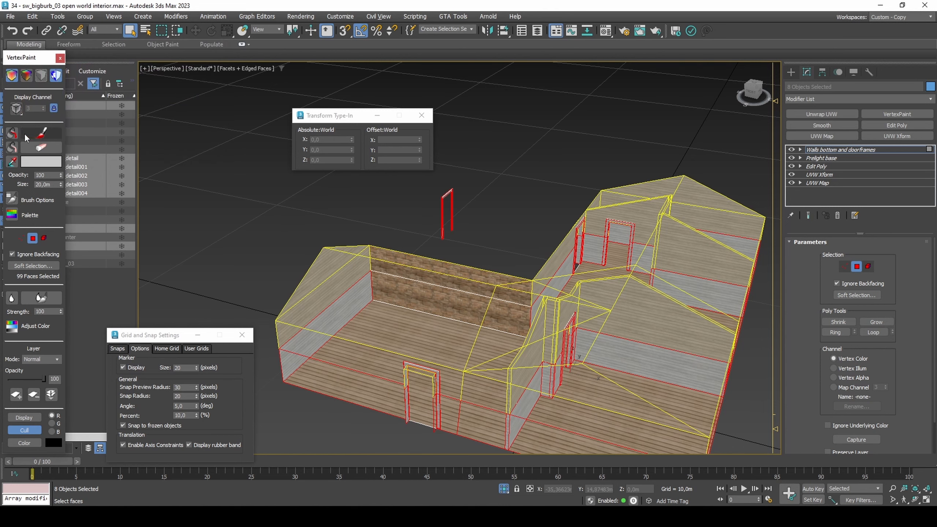
click(12, 138)
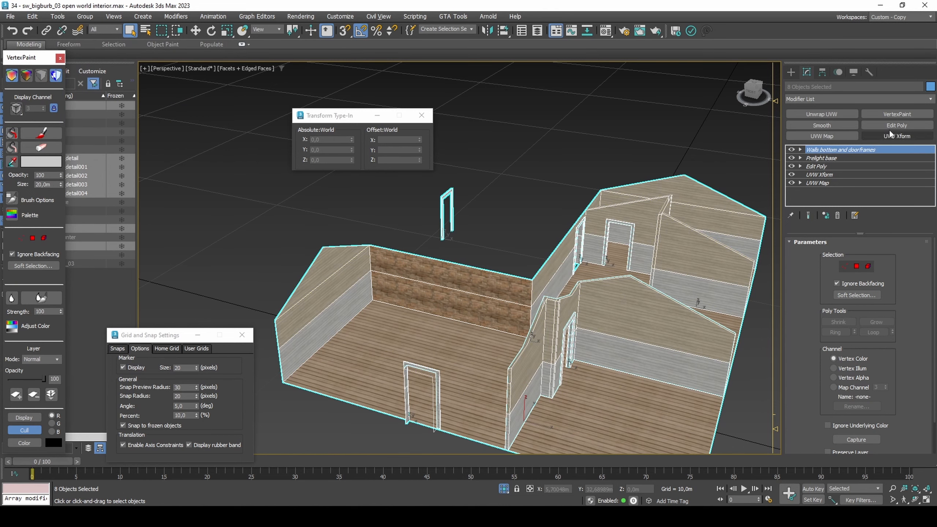
Step: Add another shared VertexPaint modifier to the selected objects and rename it Doorframe fixes
click(893, 114)
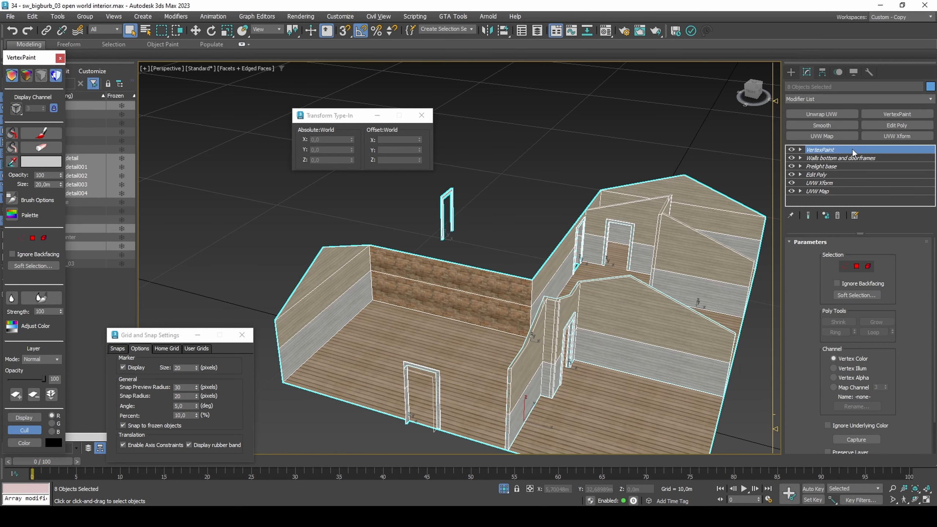
right_click(852, 152)
click(861, 157)
text(D)
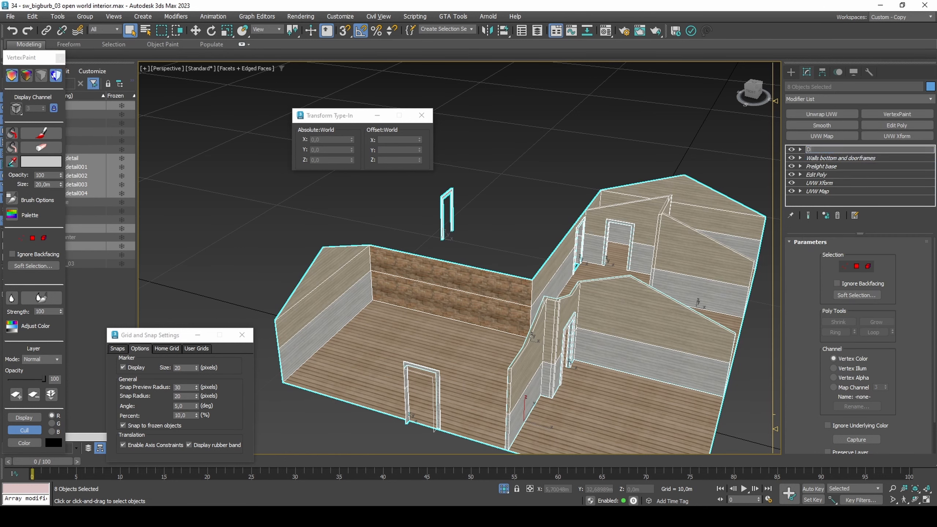
text(oorframe fixes)
key(Return)
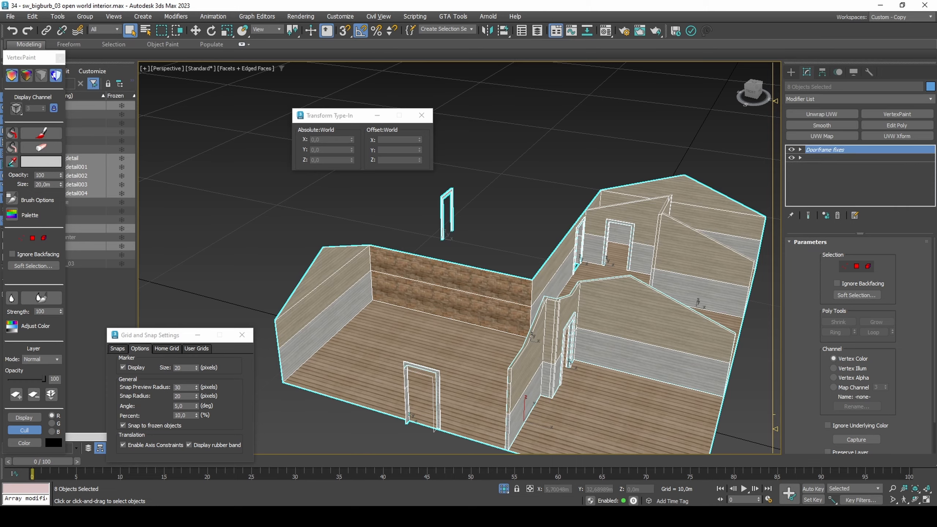
Step: Select the upper side faces and the header underside inside the front doorway, with backfacing ignored
middle_drag(506, 322, 497, 264)
key(2)
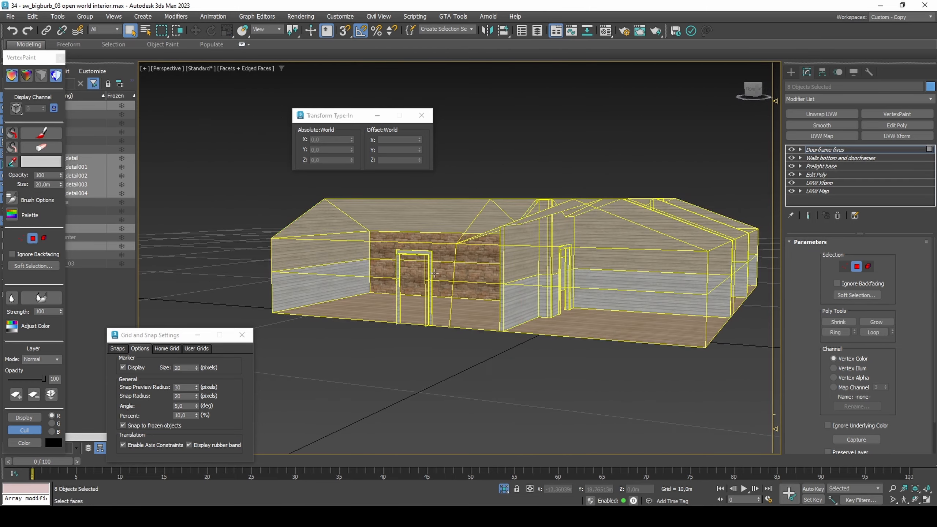
alt+middle_drag(434, 273, 439, 230)
scroll(346, 249, up, 5)
click(440, 230)
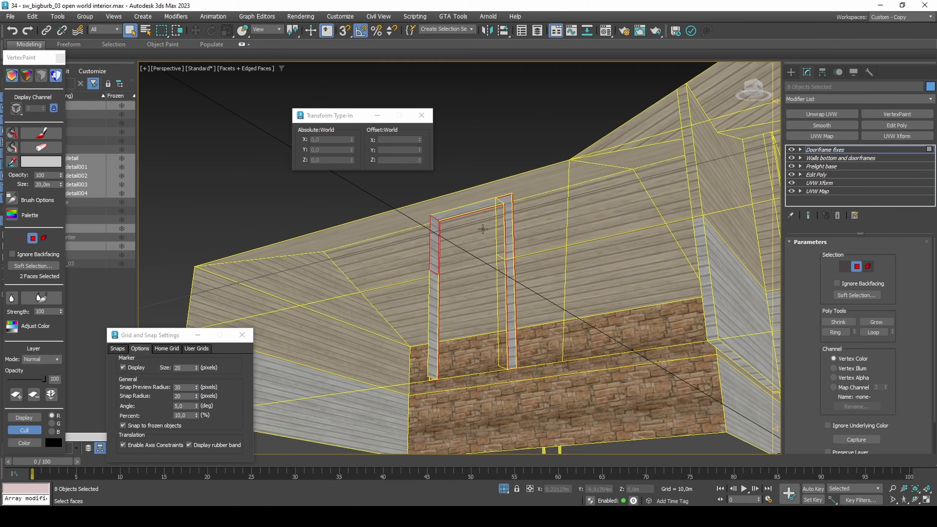
click(849, 282)
click(435, 241)
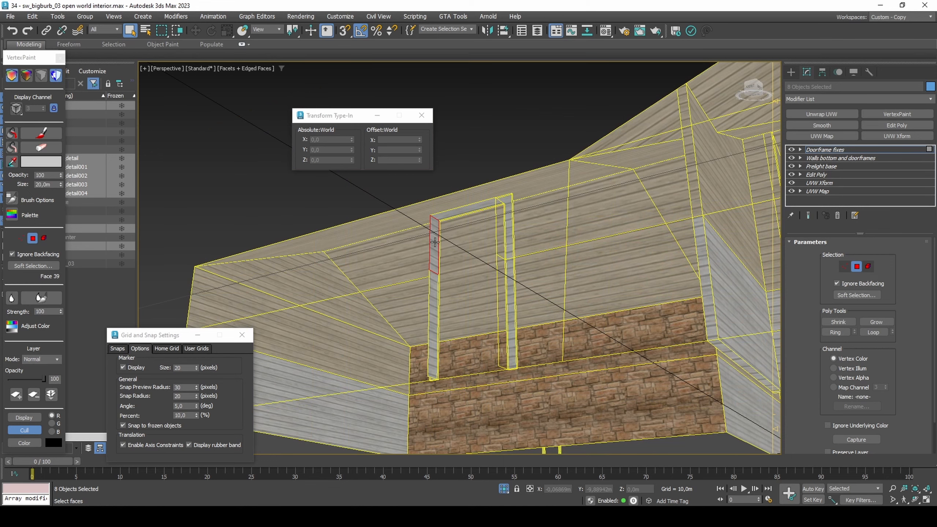
ctrl+click(459, 210)
alt+middle_drag(459, 210, 542, 237)
scroll(543, 237, up, 3)
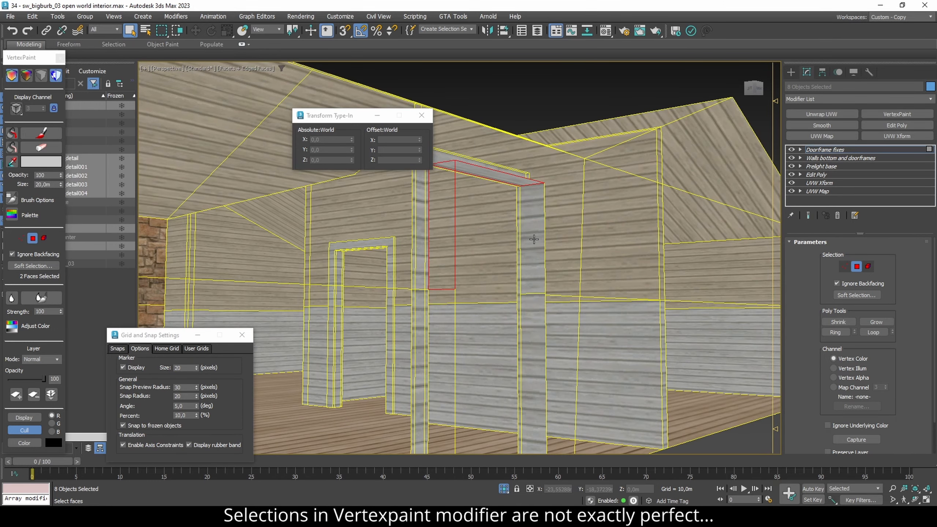
ctrl+click(533, 239)
Step: Add the upper side faces and header underside inside the first interior doorway to the face selection
scroll(559, 270, down, 4)
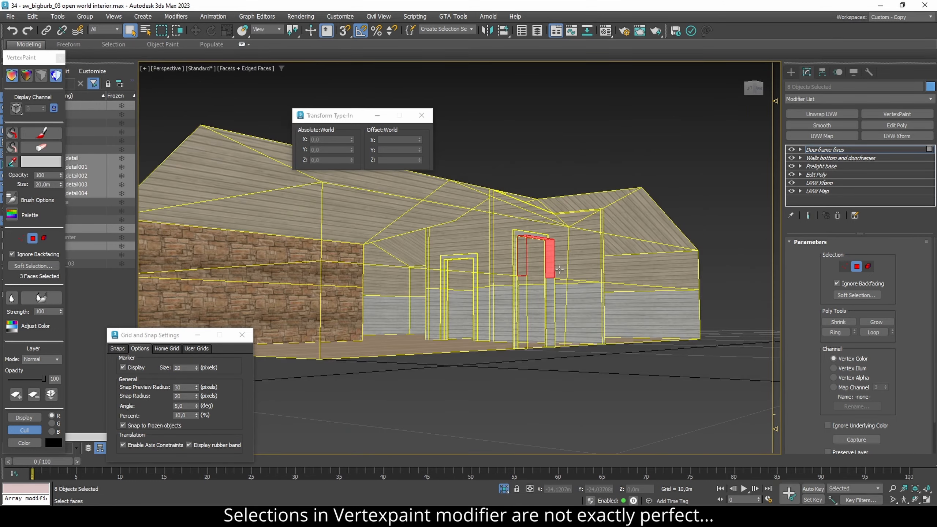
alt+middle_drag(559, 270, 571, 306)
alt+middle_drag(487, 312, 548, 306)
middle_drag(417, 261, 495, 333)
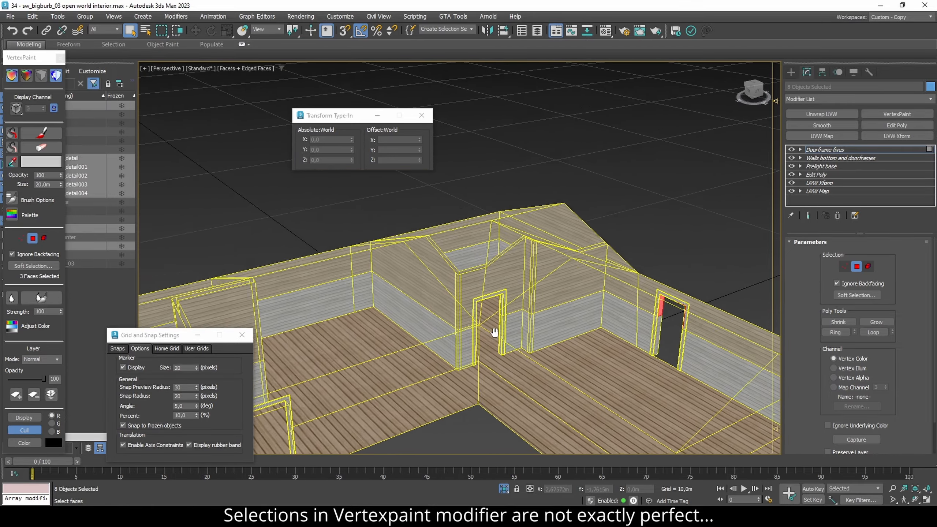
scroll(524, 265, up, 6)
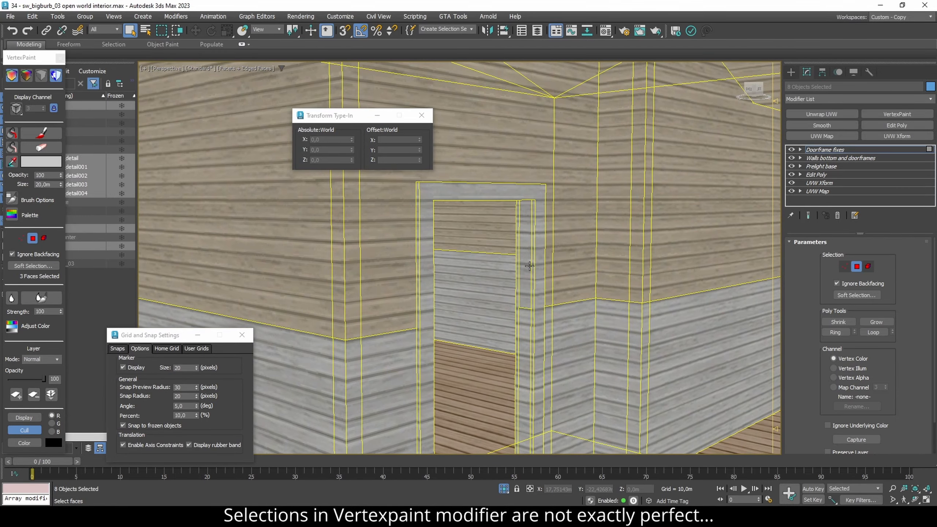
ctrl+click(529, 266)
scroll(525, 265, up, 6)
scroll(502, 347, down, 6)
Step: Add both upper side faces and the header underside of the next doorway to the selection, removing any stray pick
alt+middle_drag(503, 332, 461, 266)
ctrl+click(446, 236)
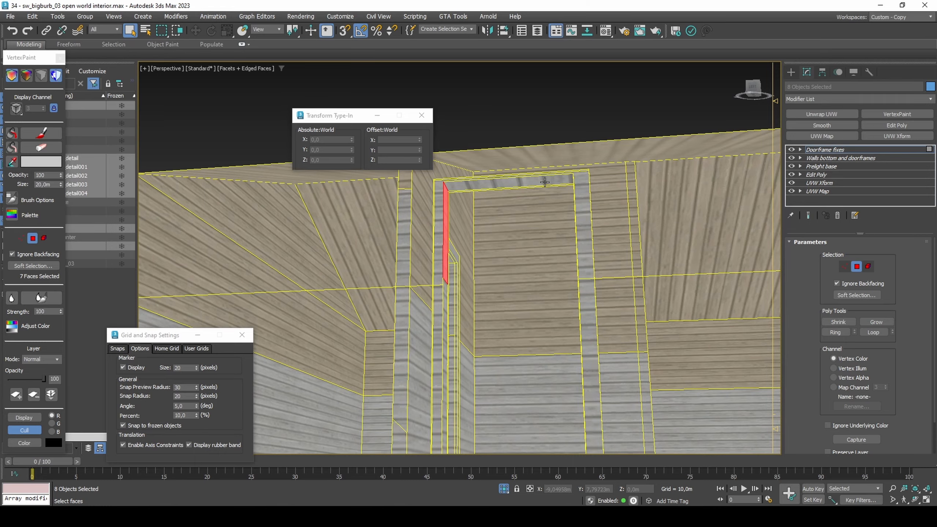
ctrl+click(548, 185)
alt+click(548, 205)
alt+middle_drag(552, 207, 580, 214)
scroll(579, 215, up, 2)
scroll(580, 215, down, 3)
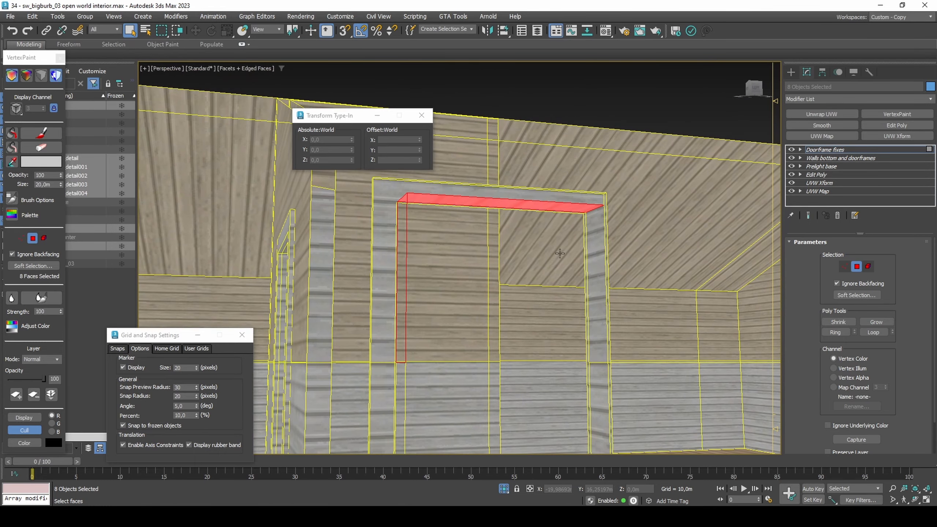
ctrl+click(593, 252)
Step: Add both upper side faces and the header underside inside the last remaining doorway to the face selection
alt+middle_drag(570, 257, 460, 260)
ctrl+click(453, 281)
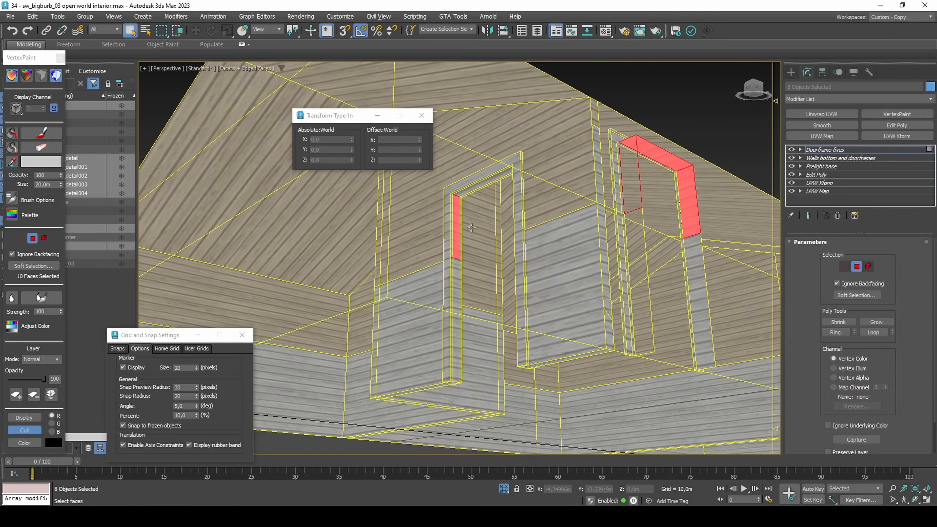
scroll(483, 186, up, 2)
ctrl+click(490, 205)
alt+middle_drag(490, 205, 604, 224)
scroll(604, 236, up, 3)
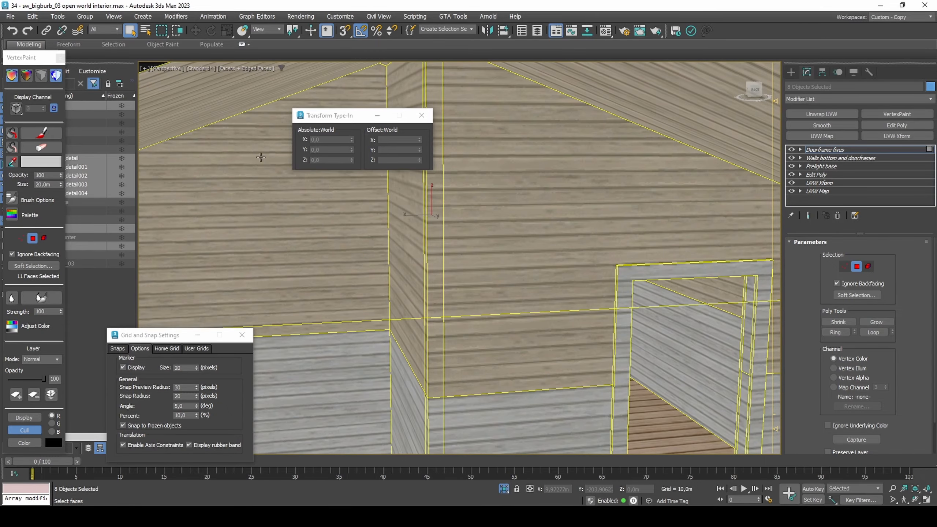
middle_drag(616, 317, 612, 169)
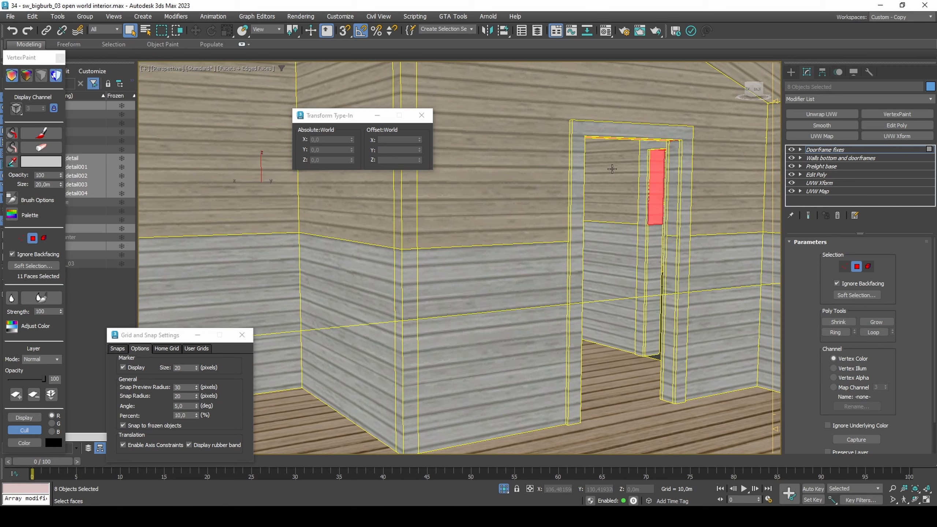
ctrl+click(670, 175)
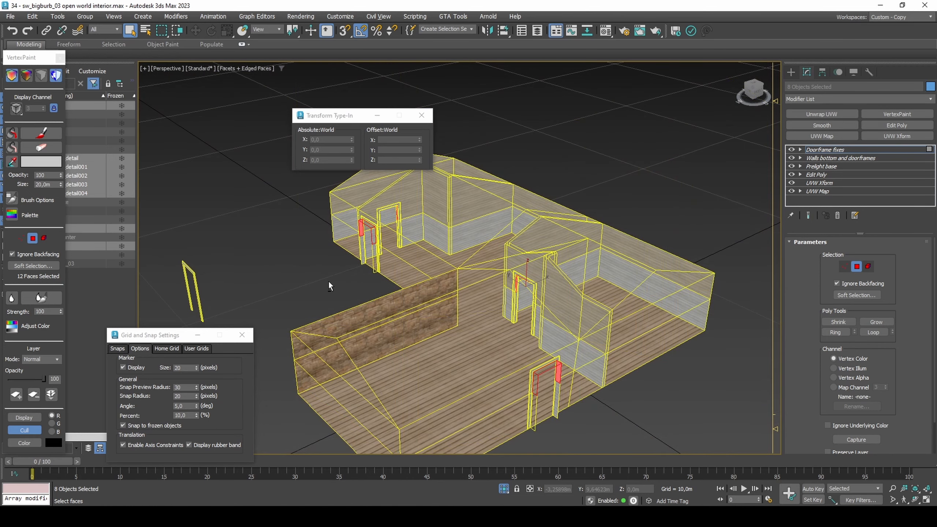
Step: Close the Transform Type-In dialog and select all faces of the five objects from doorframe_detail to doorframe_detail004
click(421, 116)
middle_drag(331, 202, 466, 189)
key(2)
click(355, 213)
click(97, 158)
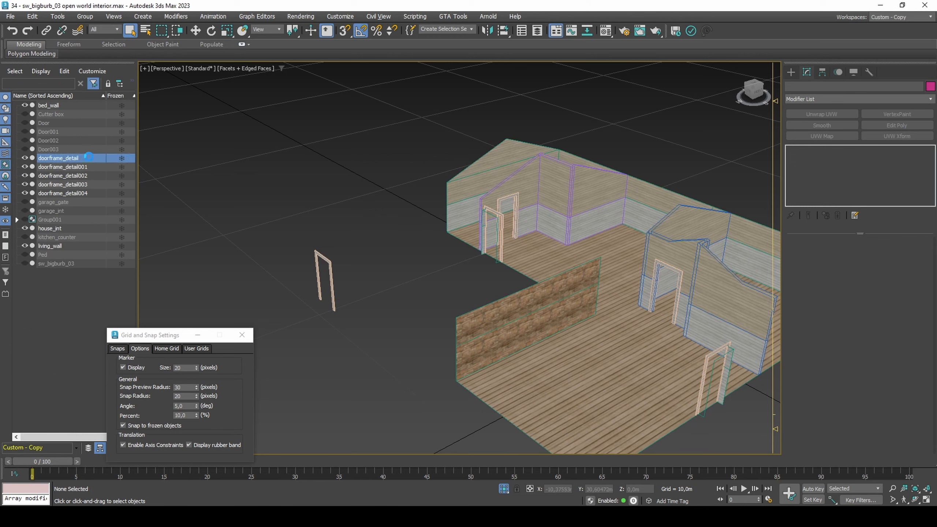
shift+click(95, 193)
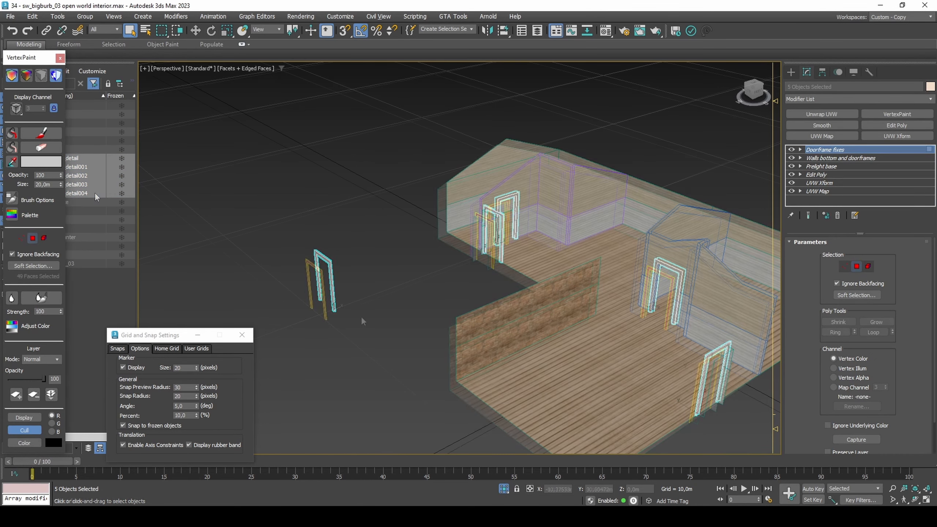
alt+middle_drag(362, 320, 362, 316)
key(2)
key(2)
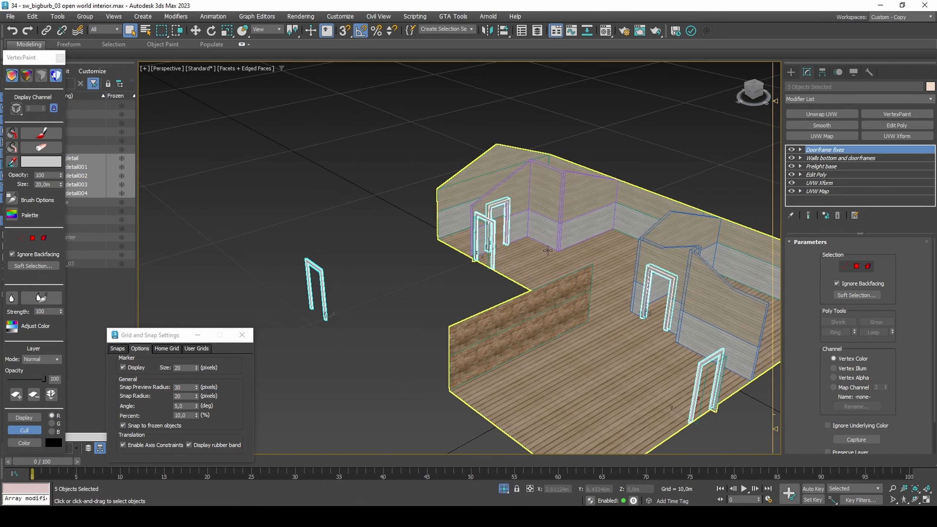
Step: Reselect all house objects together, fill the selected doorframe faces with the grey paint color, and leave face selection
scroll(447, 237, down, 2)
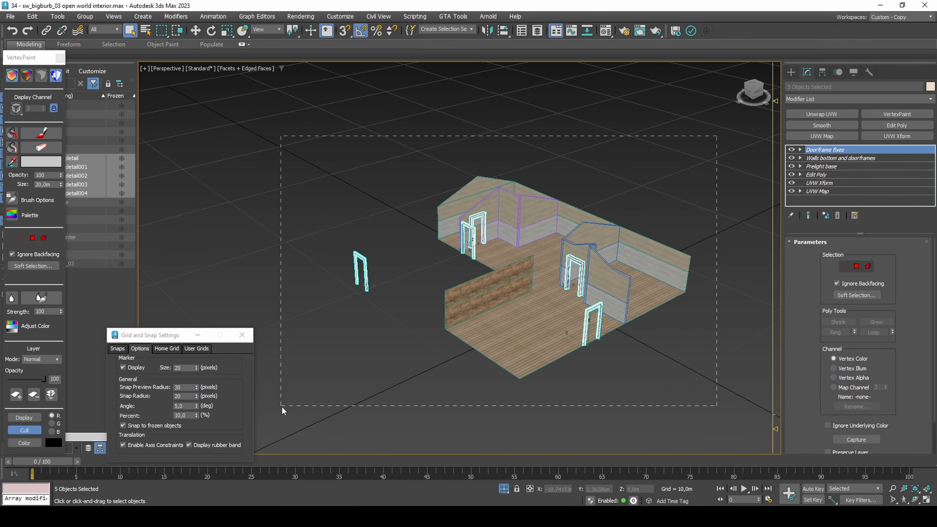
drag(281, 405, 281, 406)
key(2)
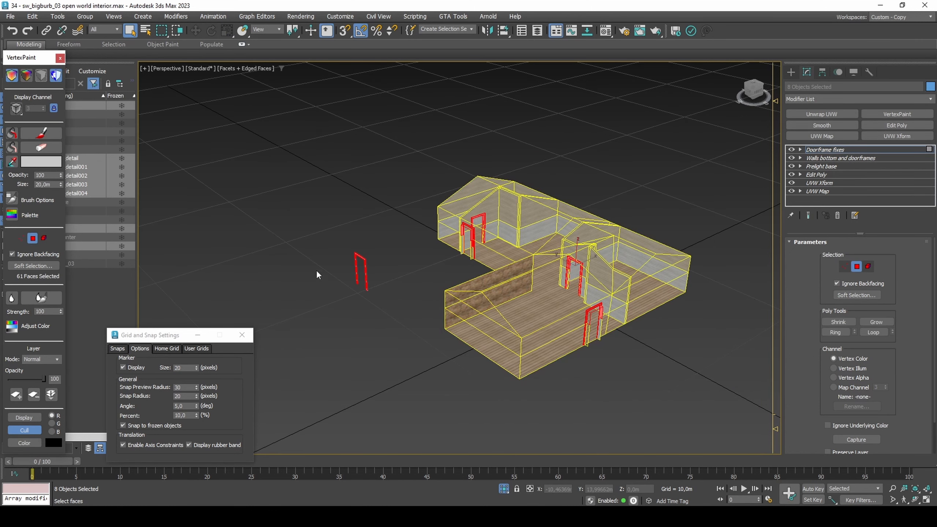
click(13, 135)
alt+middle_drag(576, 254, 458, 263)
key(2)
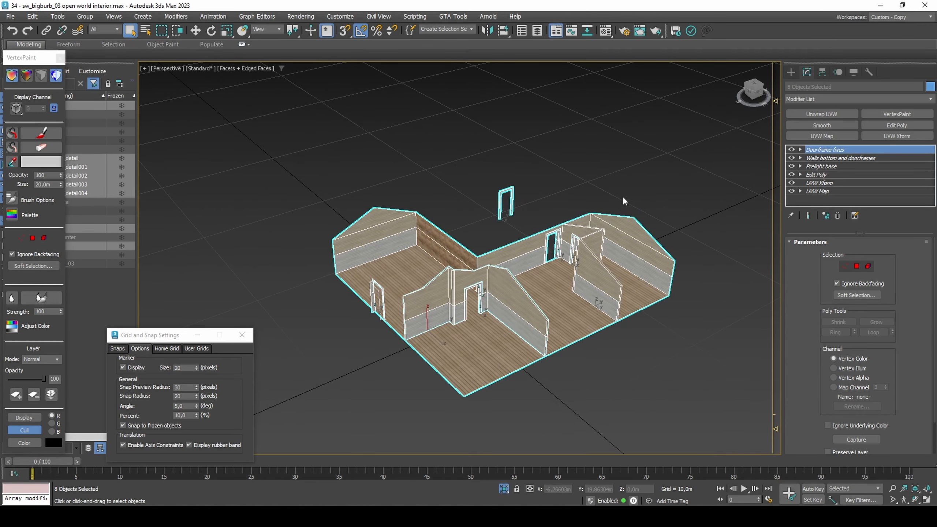
Step: Add a Smooth modifier and another VertexPaint modifier to all house objects, naming the VertexPaint one Prelight hard shading
drag(631, 183, 254, 413)
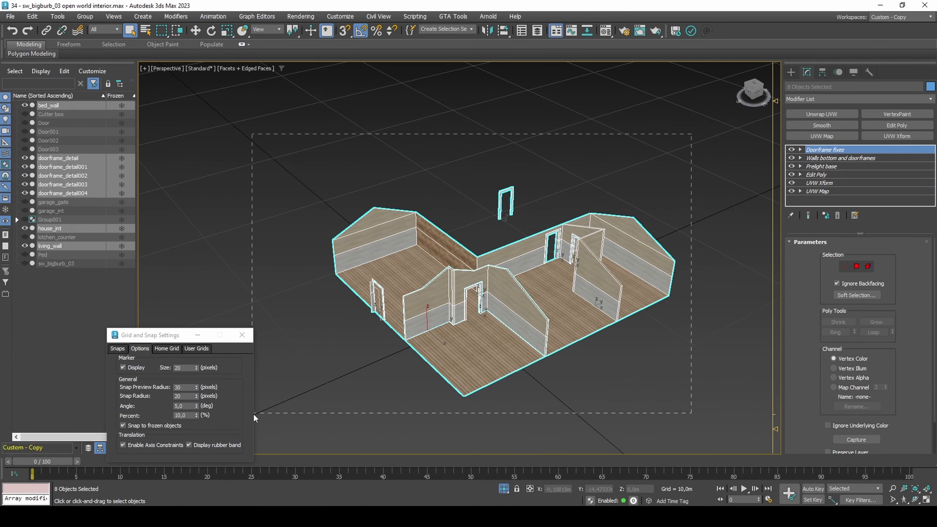
click(809, 126)
click(865, 113)
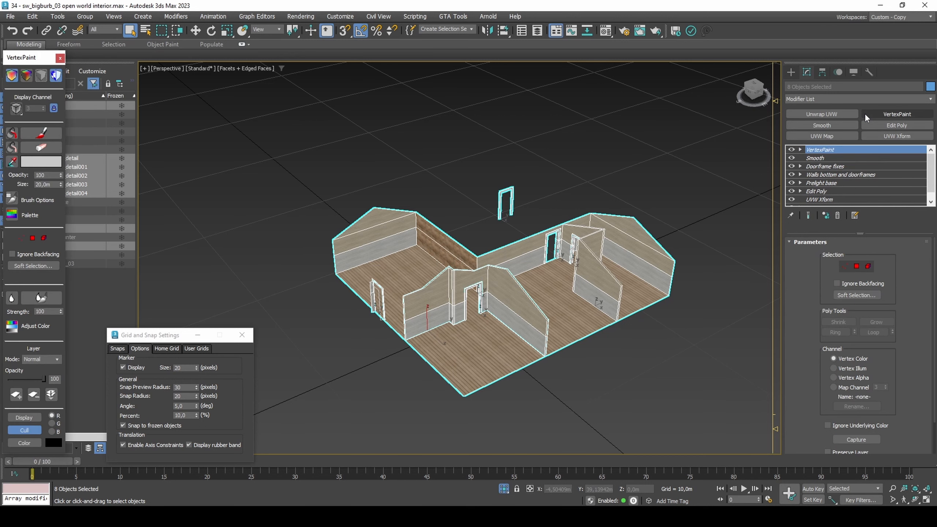
right_click(844, 149)
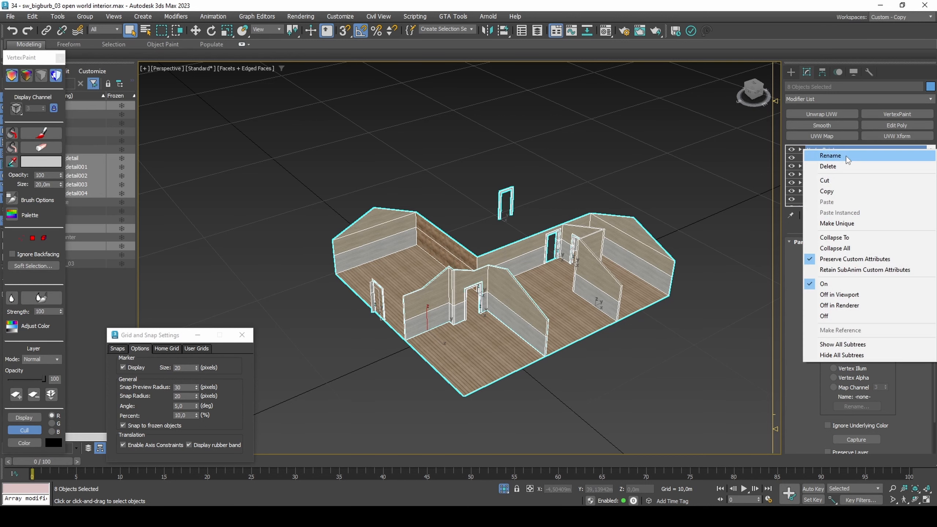
click(846, 156)
text(Prelight ha)
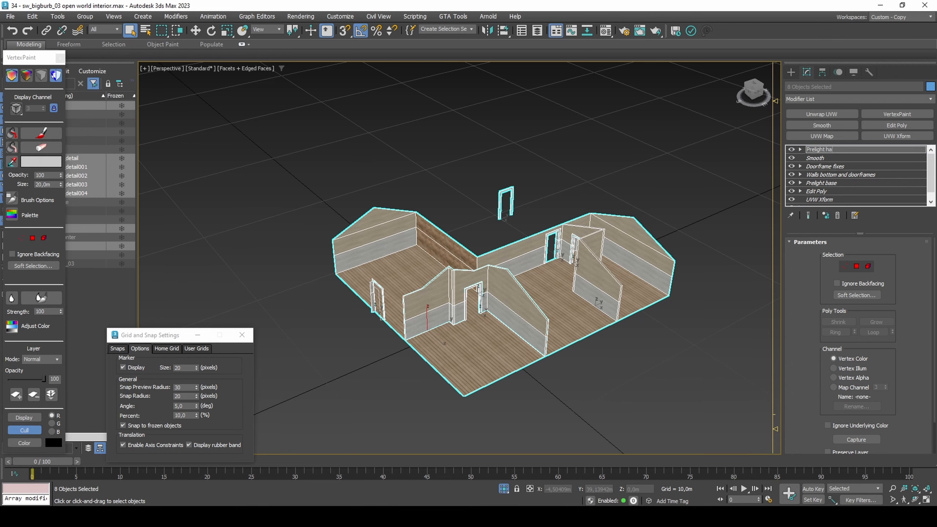
text(rd shading)
key(Return)
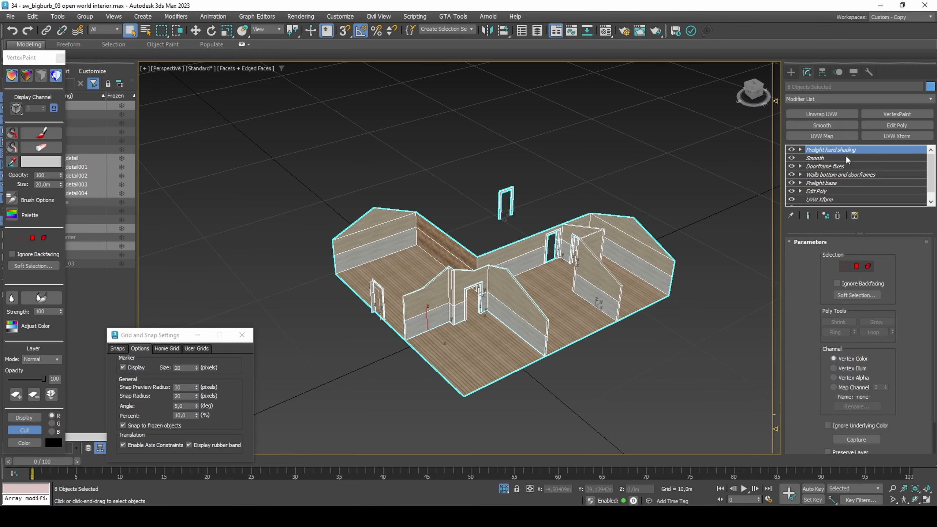
Step: Assign vertex lighting using Color by Face without radiosity, and set the paint layer's mode to Overlay
scroll(528, 294, up, 10)
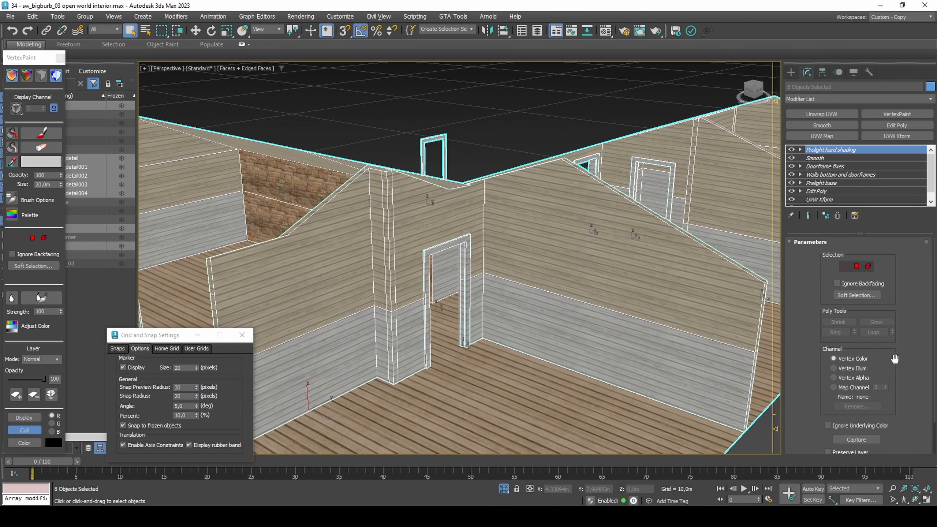
scroll(898, 360, down, 2)
click(880, 448)
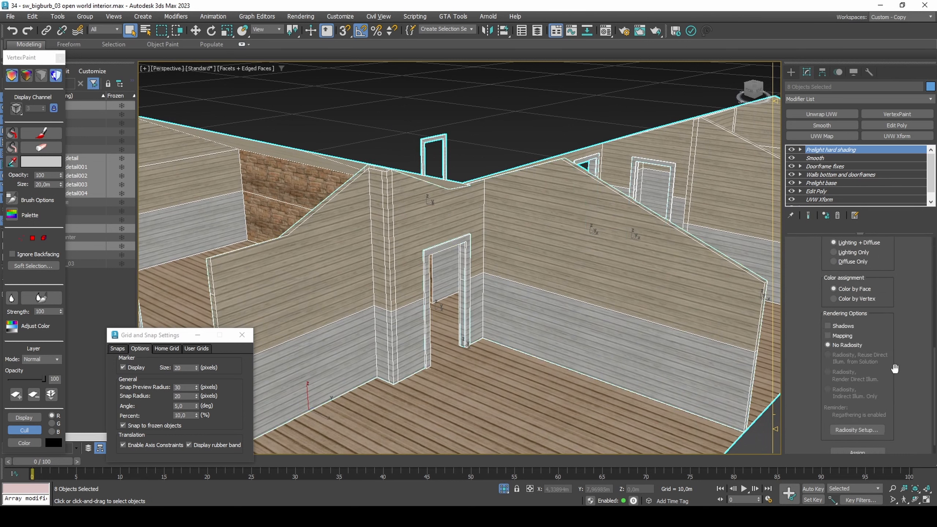
scroll(895, 368, down, 1)
click(870, 431)
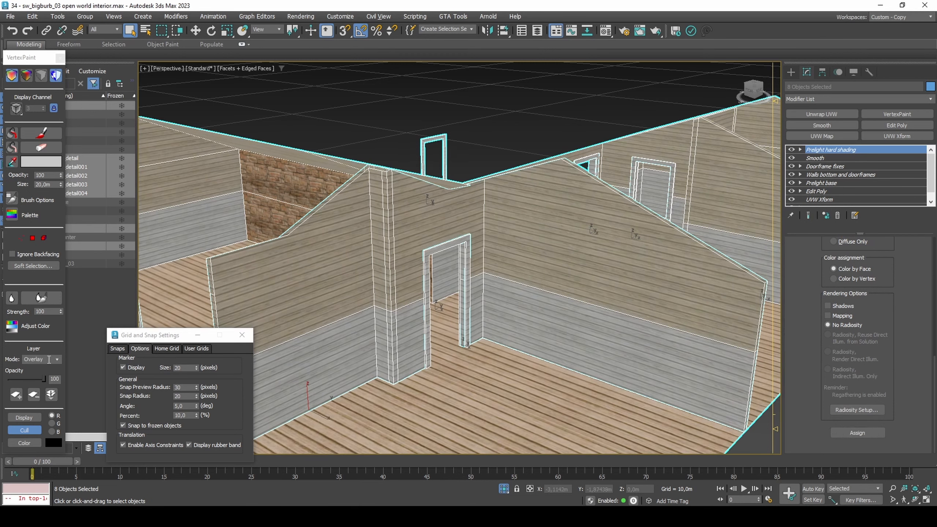
click(54, 353)
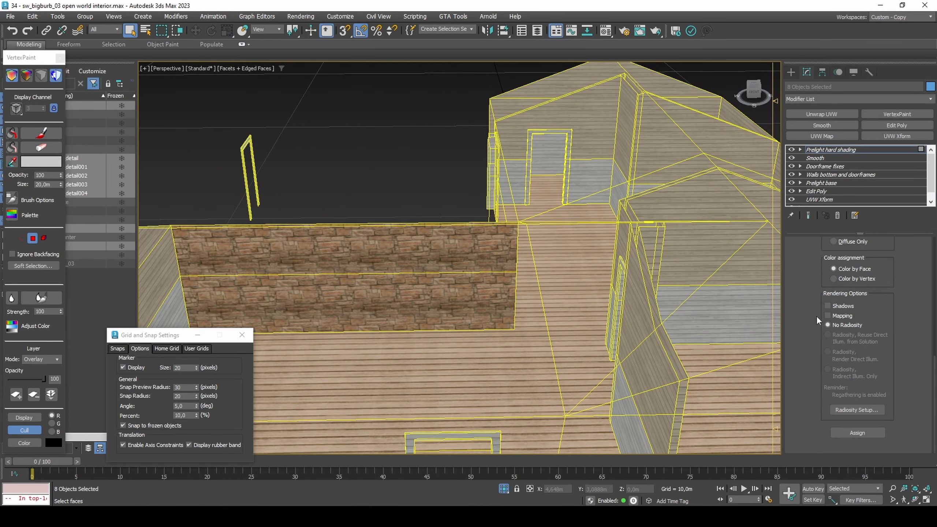
Step: Ignore backfacing, select the whole wooden floor and erase the assigned shading from it
scroll(912, 303, up, 8)
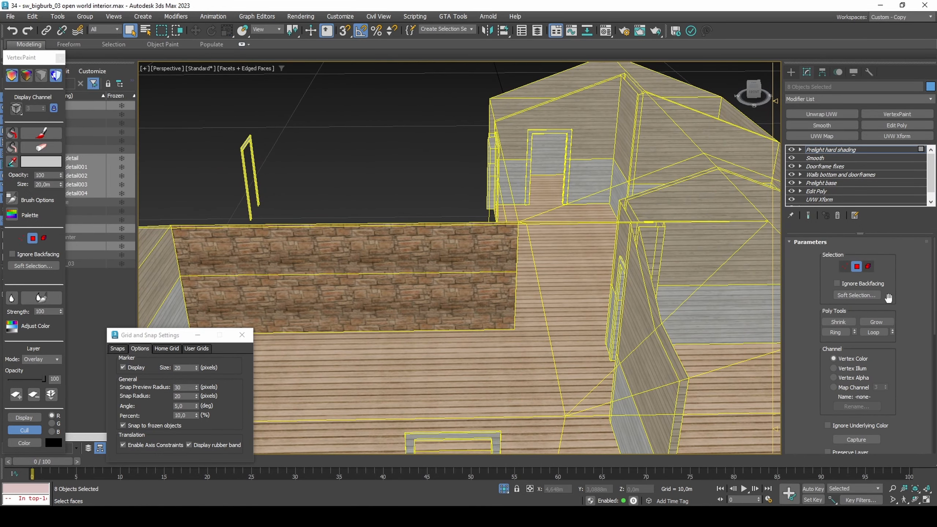
click(871, 283)
click(523, 358)
scroll(520, 337, down, 3)
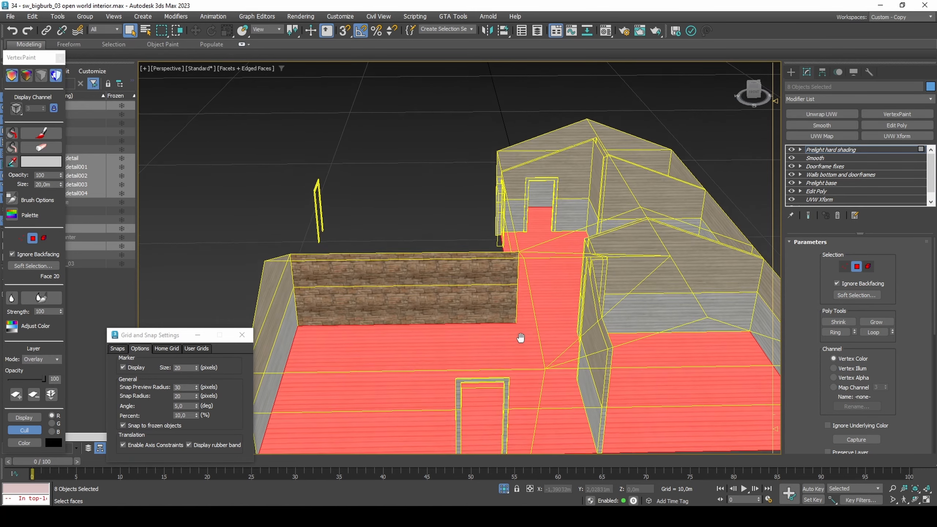
middle_drag(520, 338, 524, 297)
key(F2)
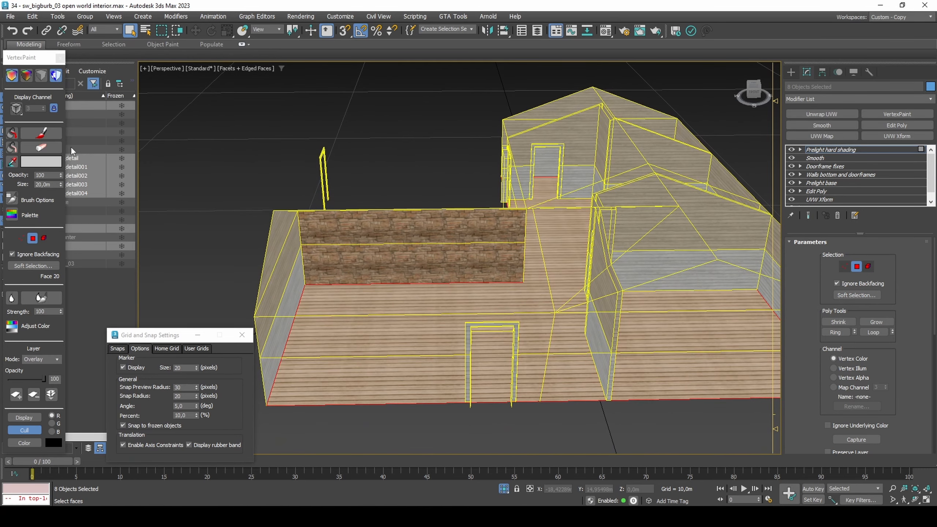
click(12, 148)
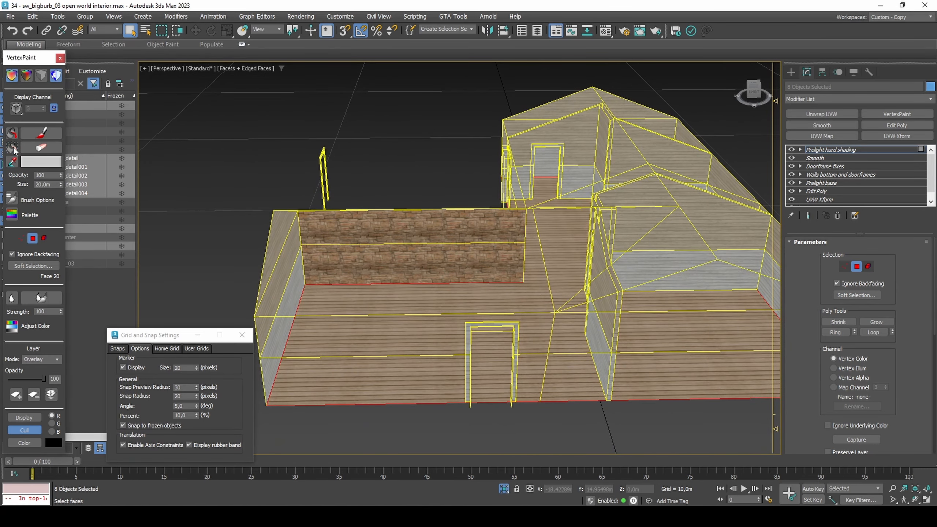
Step: View the house from below and select the five flat ceiling faces over the living area and hallway
alt+middle_drag(594, 286, 540, 242)
middle_drag(540, 242, 516, 260)
click(526, 162)
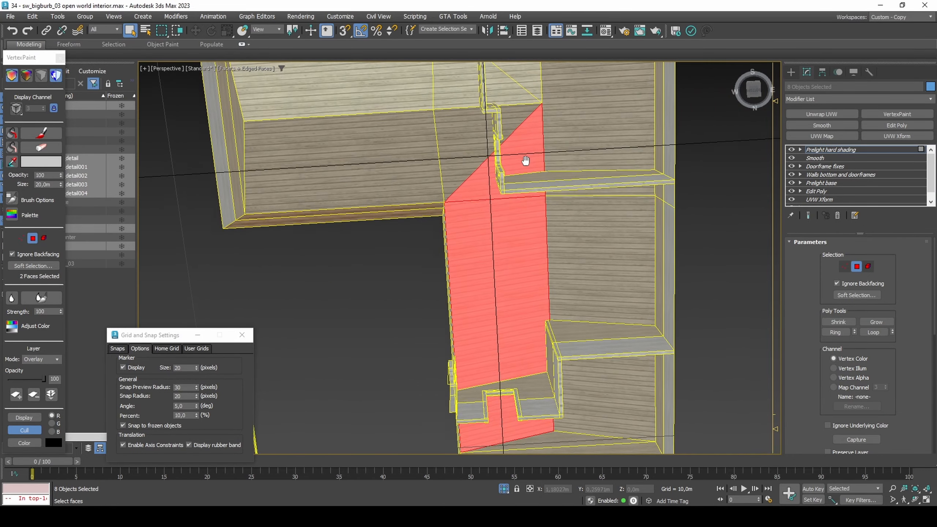
middle_drag(525, 161, 528, 247)
ctrl+click(521, 150)
ctrl+click(506, 172)
ctrl+click(385, 172)
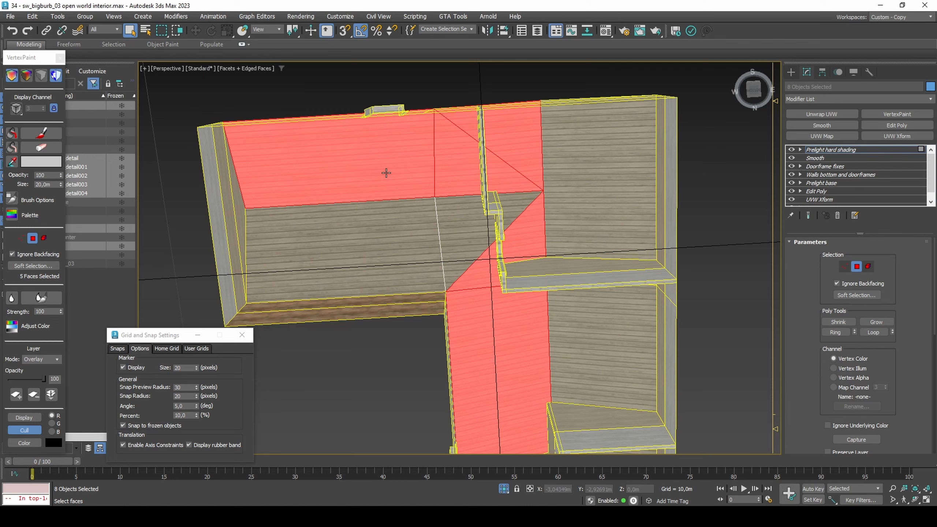
Step: Set the paint opacity to 75 and erase the assigned shading from the selected ceiling faces
mouse_move(463, 291)
middle_down()
mouse_move(456, 194)
mouse_move(459, 207)
middle_up()
key(F2)
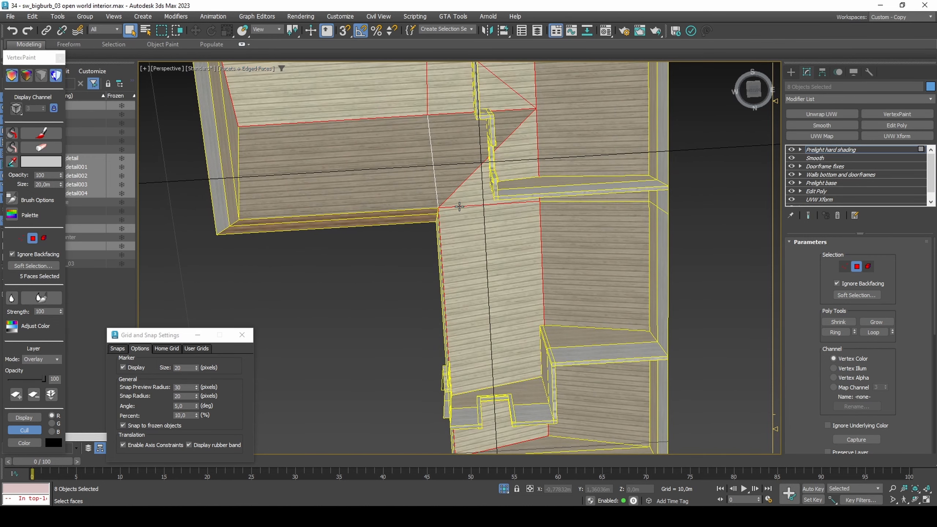
drag(53, 175, 18, 176)
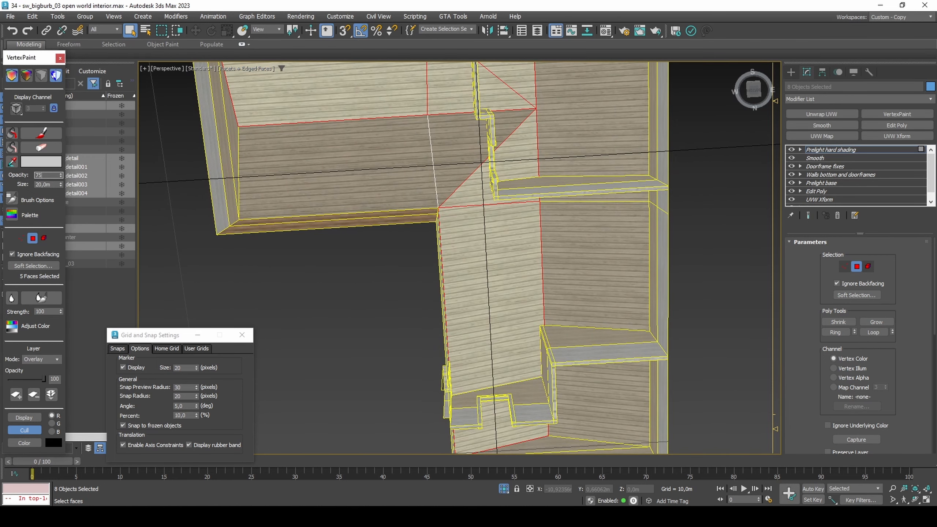
click(11, 148)
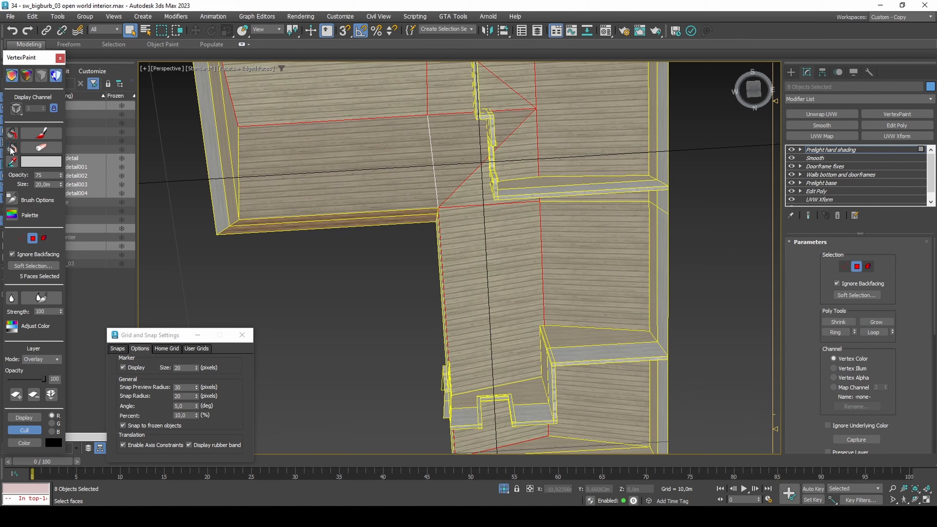
Step: Select all eight visible interior parts and open an enlarged Channel Info list of their map channels
drag(743, 124, 196, 457)
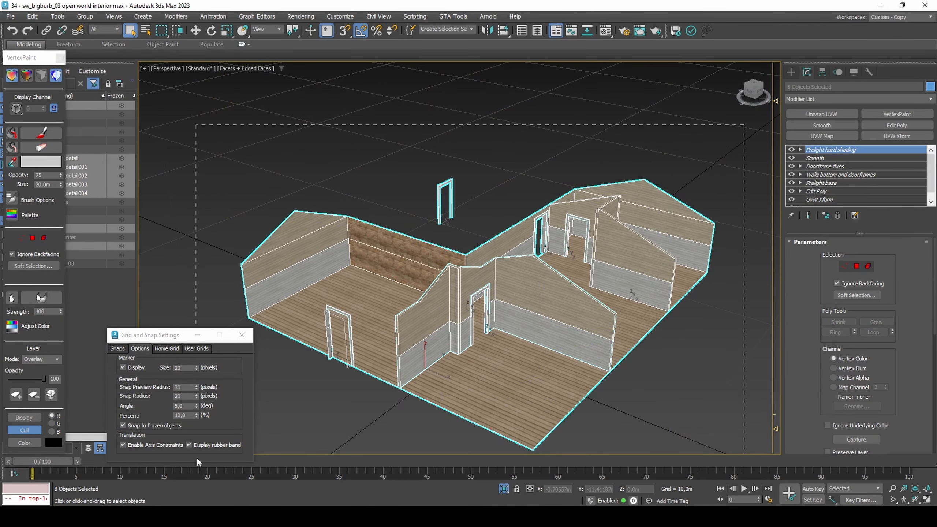
click(869, 72)
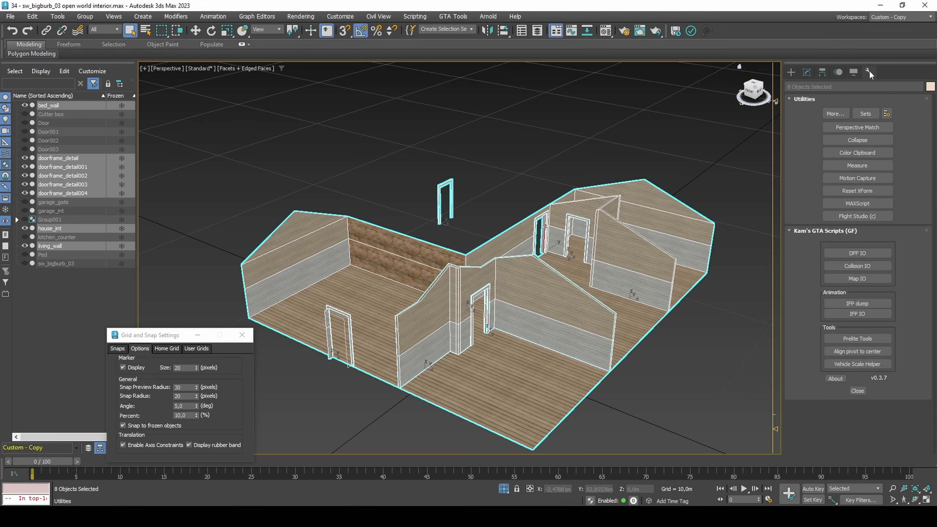
click(836, 113)
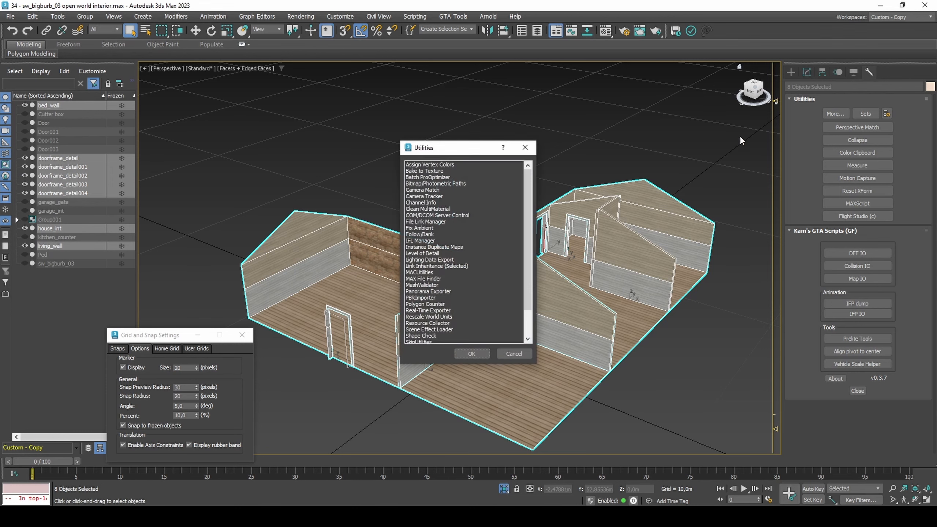
double_click(443, 203)
click(834, 419)
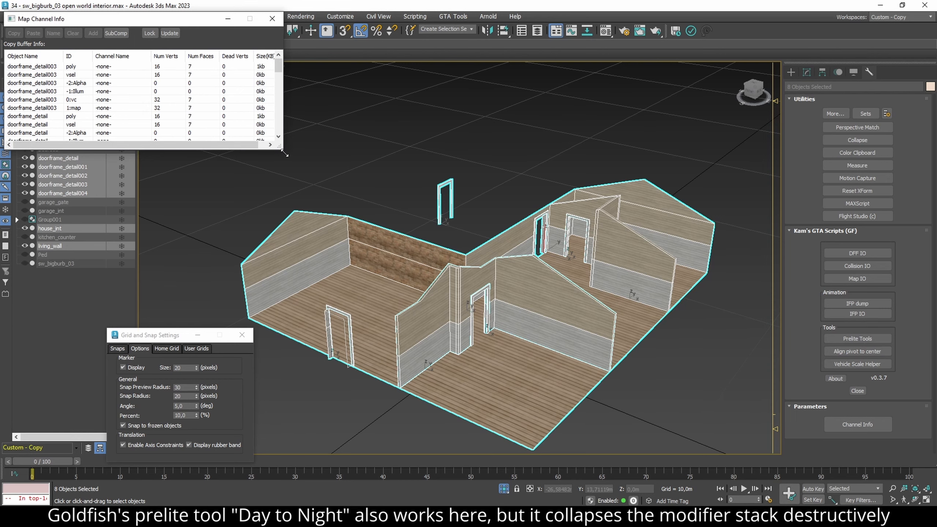
drag(284, 153, 366, 476)
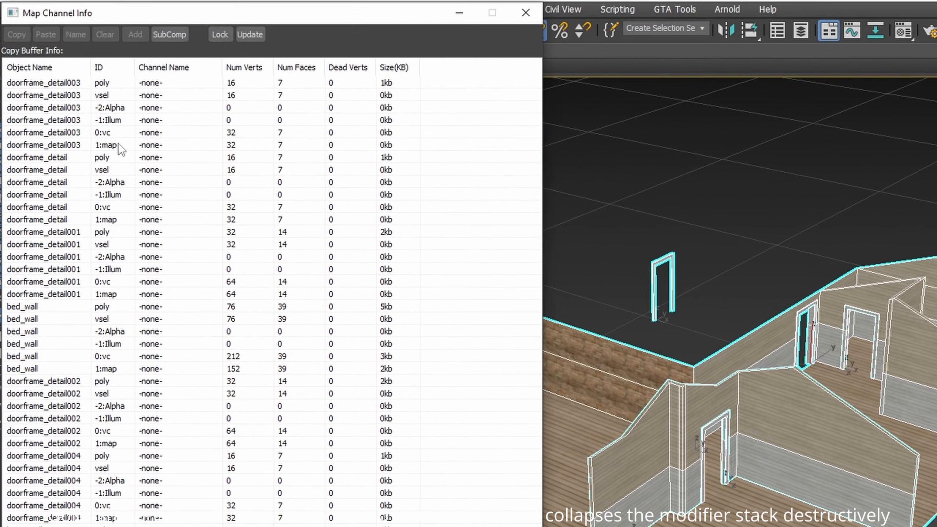
Step: Copy the 0:vc vertex color channel into -1:Illum for the doorframe_detail003, doorframe_detail and doorframe_detail001 objects
right_click(82, 99)
click(138, 148)
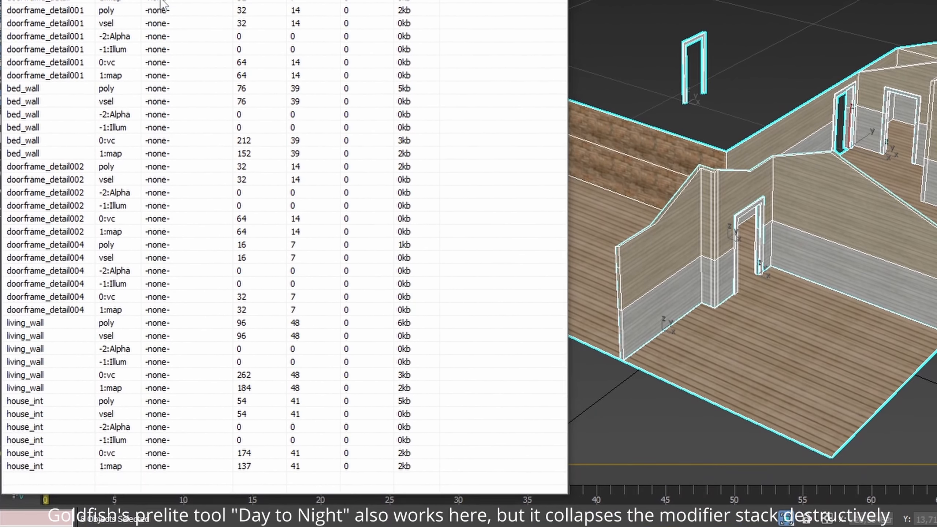
right_click(132, 63)
click(143, 75)
right_click(129, 53)
click(141, 80)
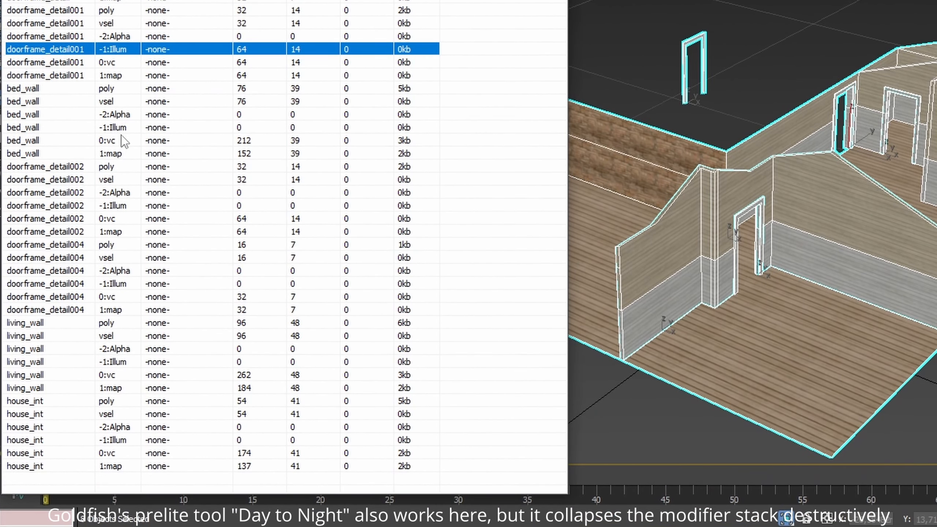
Step: Copy the 0:vc channel into -1:Illum for bed_wall, doorframe_detail002 and doorframe_detail004
right_click(123, 138)
click(134, 149)
right_click(132, 130)
click(148, 156)
click(148, 232)
right_click(132, 287)
click(148, 314)
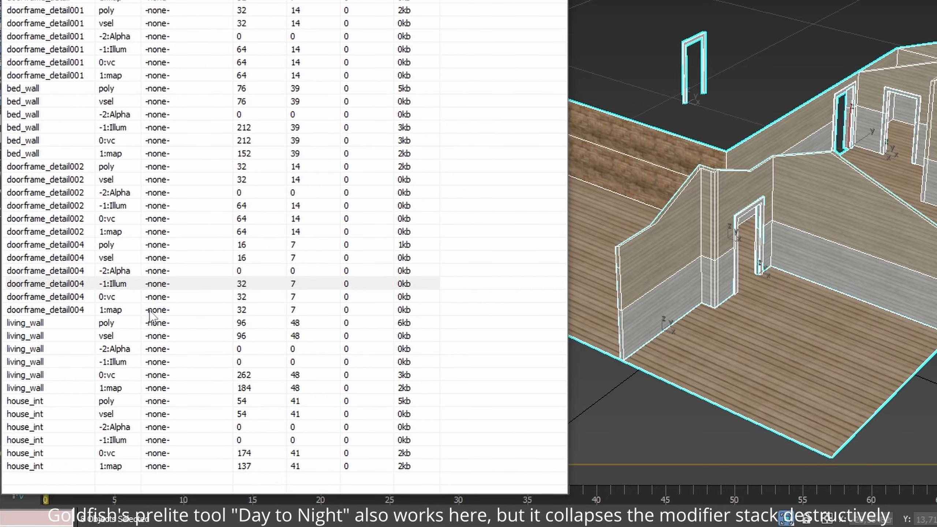
Step: Copy the 0:vc channel into -1:Illum for living_wall and house_int, and close the channel list
right_click(129, 376)
click(142, 386)
right_click(128, 362)
click(144, 388)
right_click(127, 450)
click(162, 349)
right_click(126, 440)
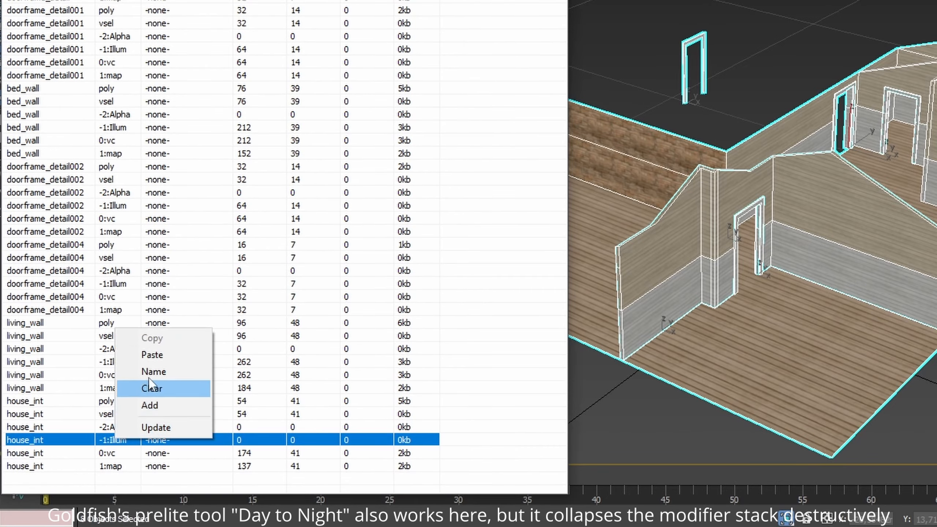
click(162, 353)
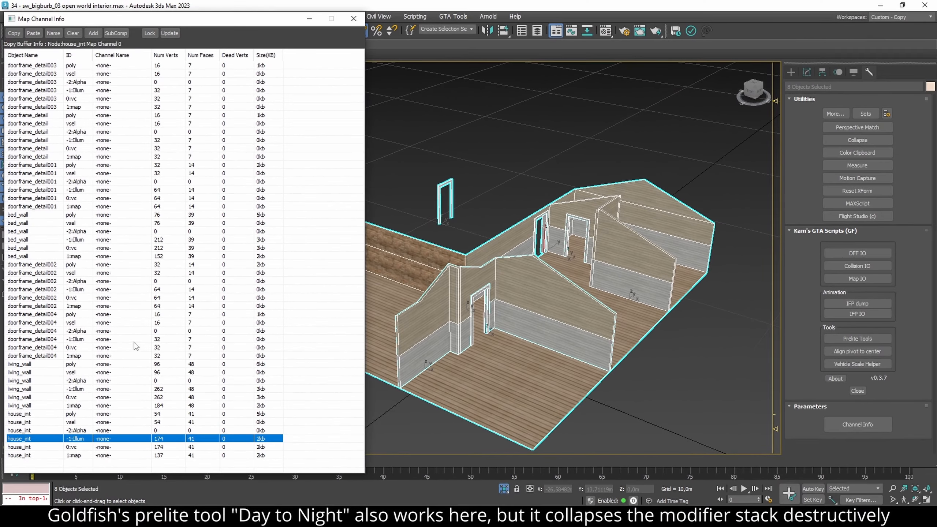
click(354, 18)
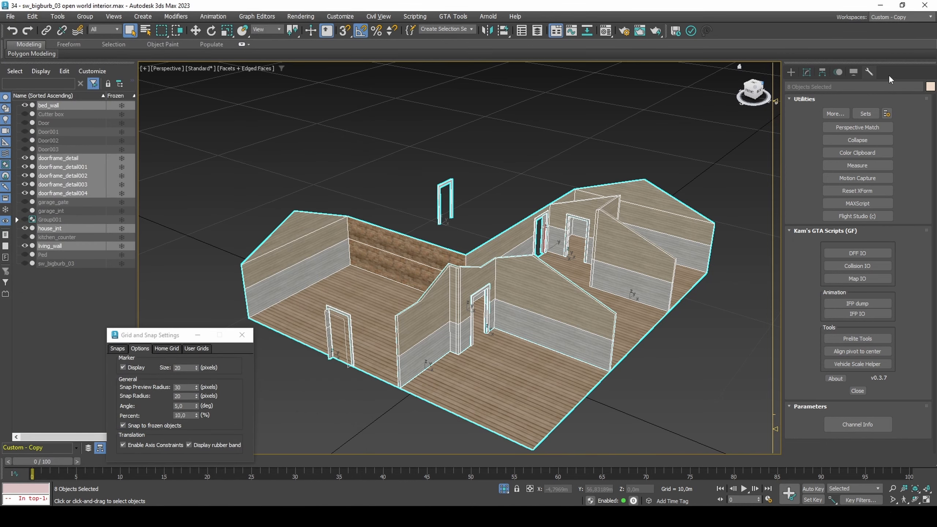
Step: Add a VertexPaint modifier on the Vertex Illum channel and fill all the interior parts with black at 50 opacity
click(806, 72)
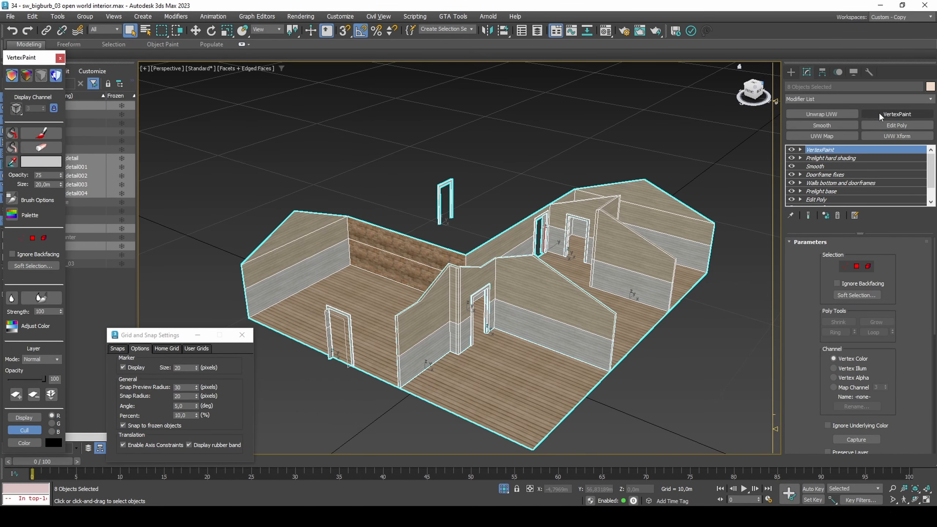
click(857, 369)
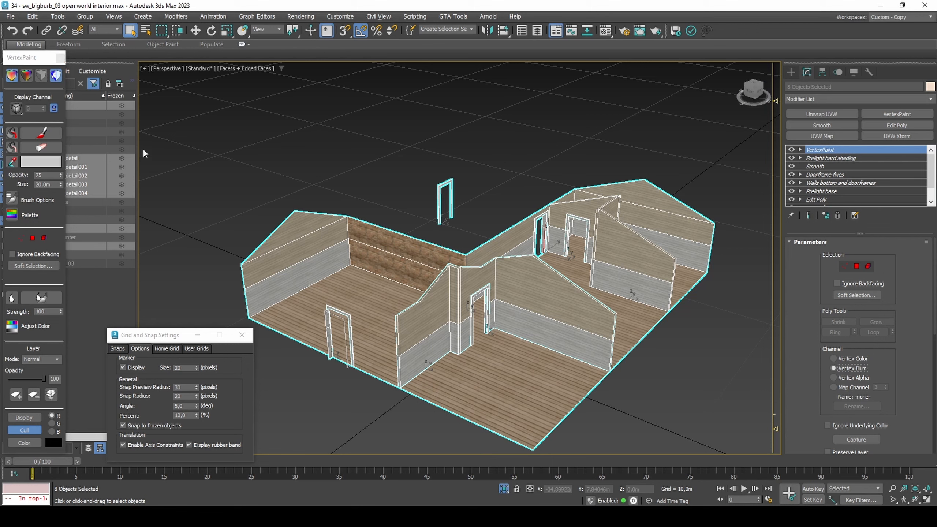
click(46, 163)
drag(150, 106, 137, 123)
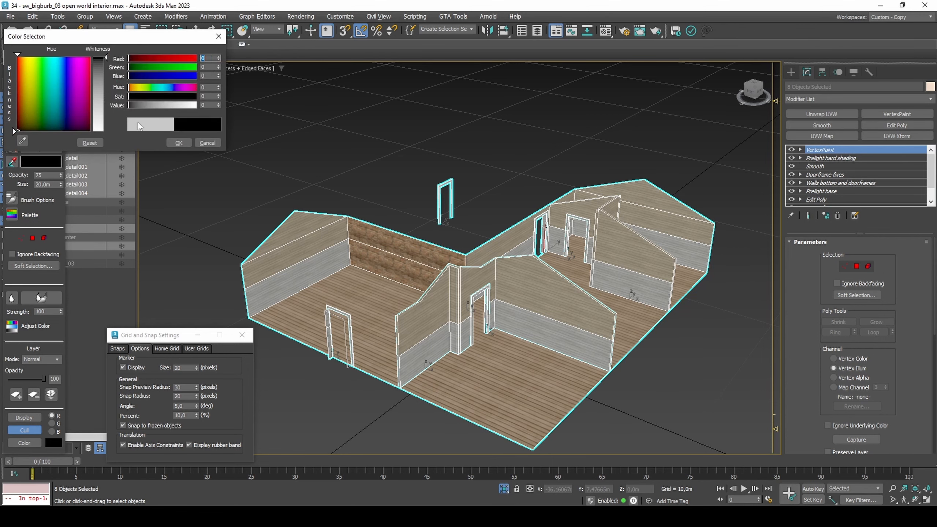
click(178, 143)
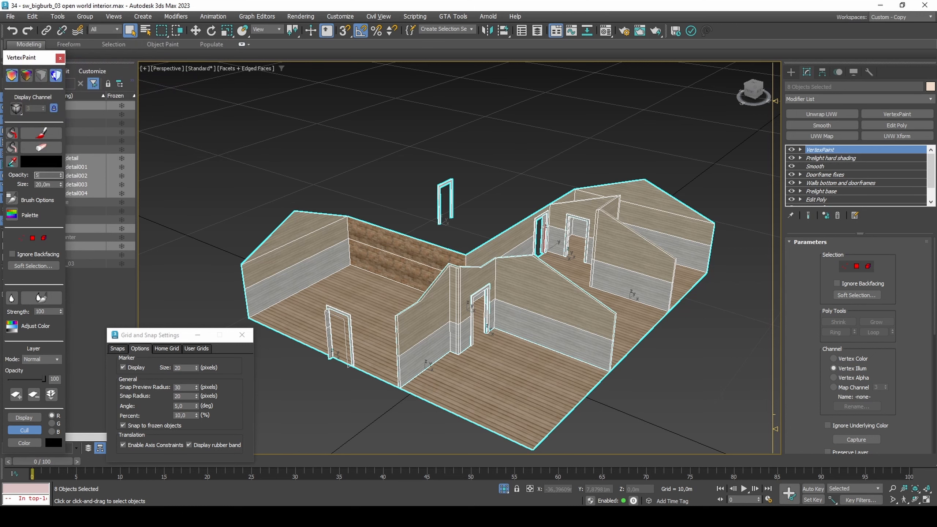
click(12, 135)
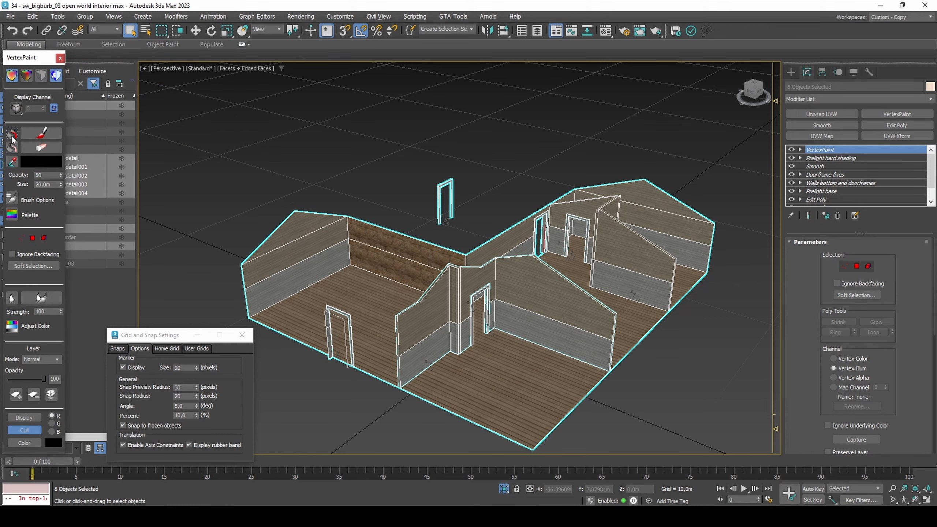
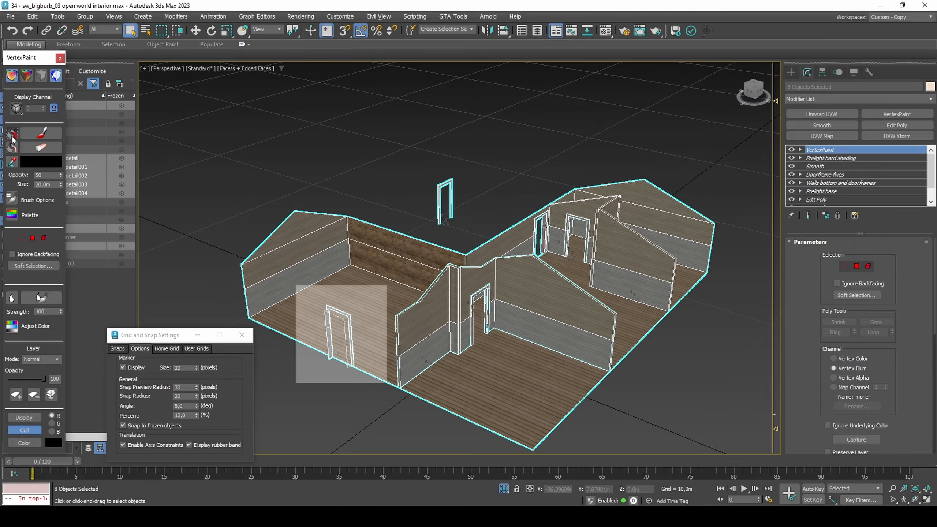
Step: End the isolation and select the kitchen counter in a close-up view
key(alt+q)
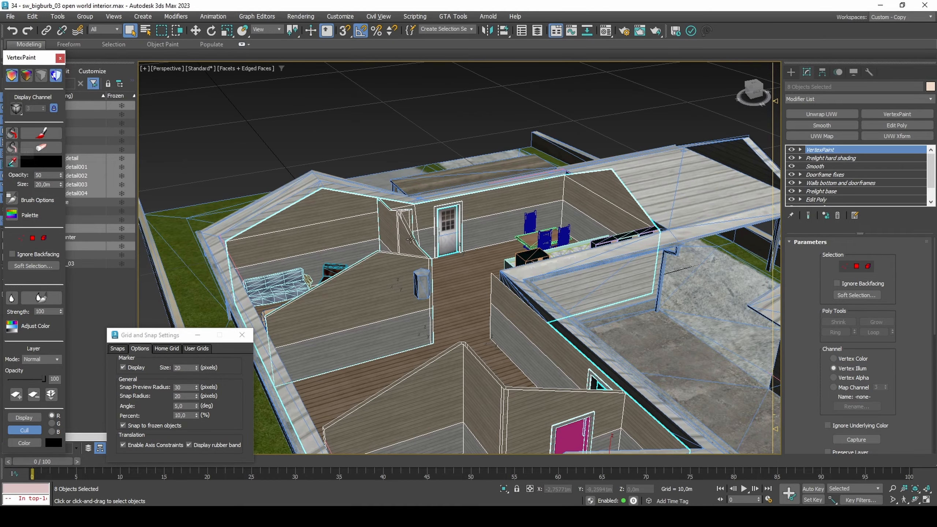
alt+middle_drag(411, 239, 496, 254)
alt+middle_drag(406, 314, 462, 339)
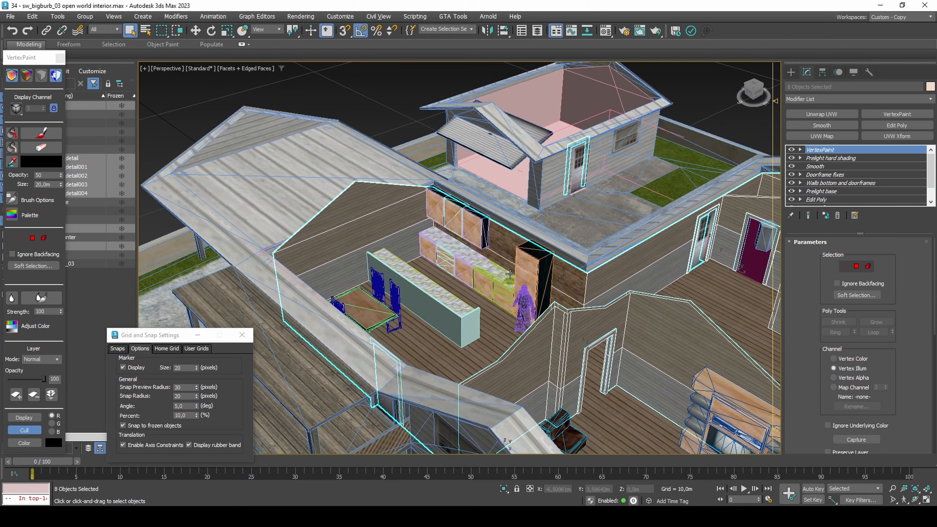
click(455, 334)
key(z)
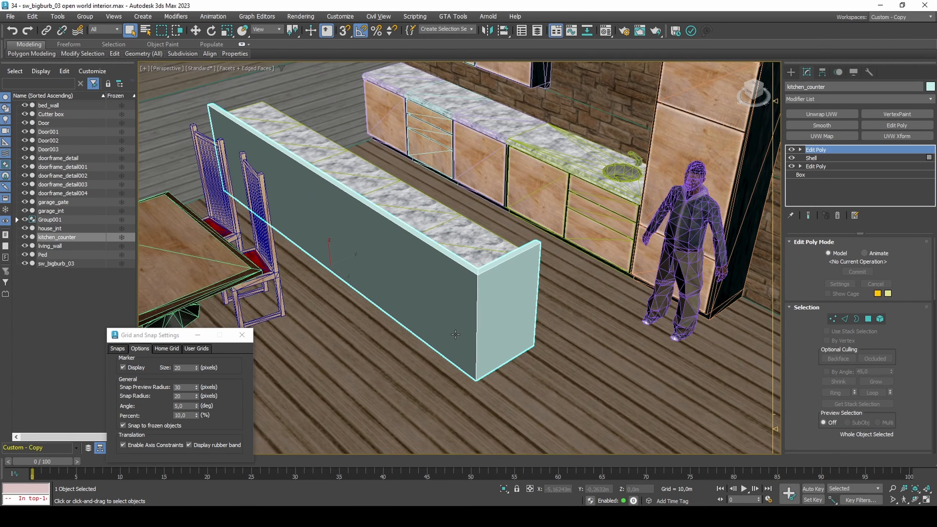
Step: Name an unused material "counter", set its diffuse color value to 90, and assign it to the kitchen counter
key(m)
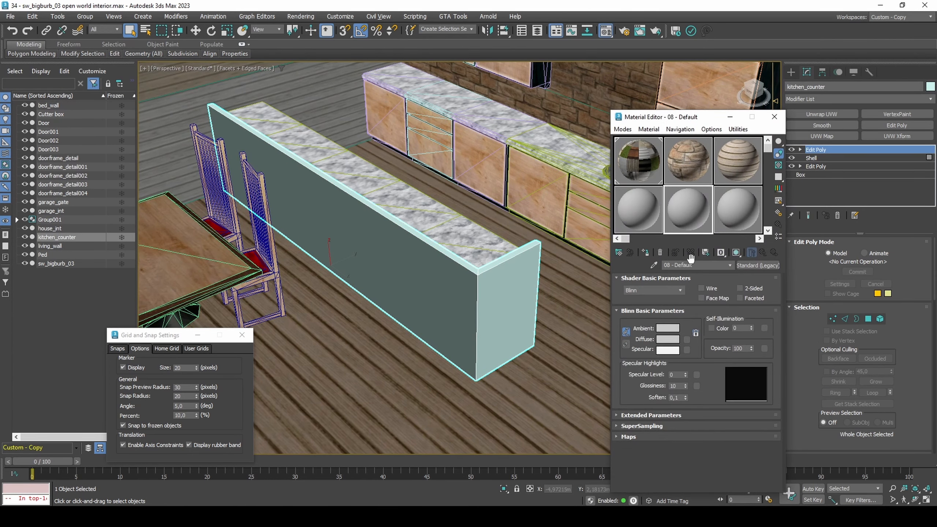
click(692, 265)
text(counter)
click(667, 339)
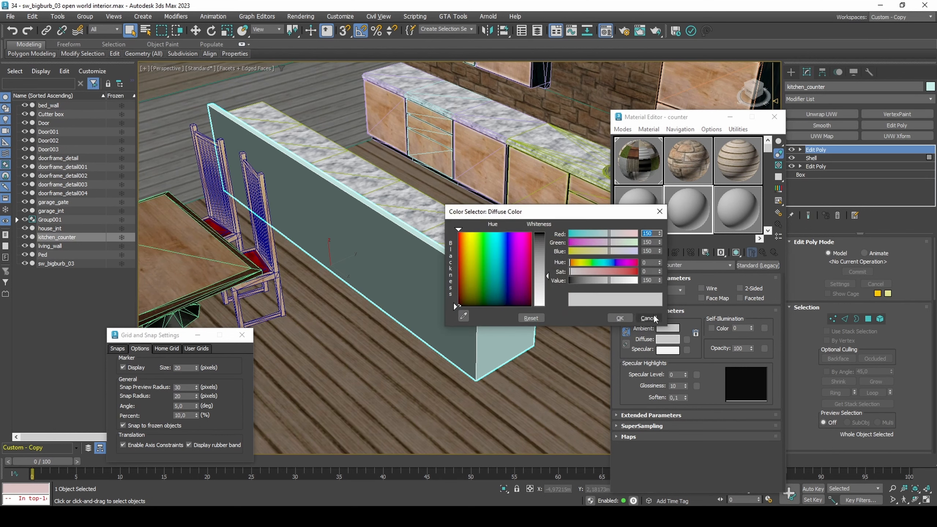
text(90)
key(Return)
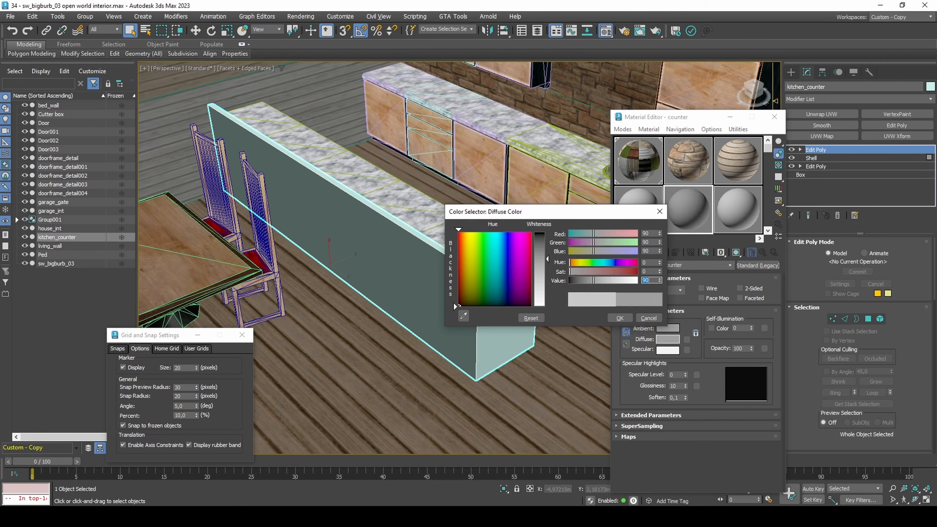
click(620, 317)
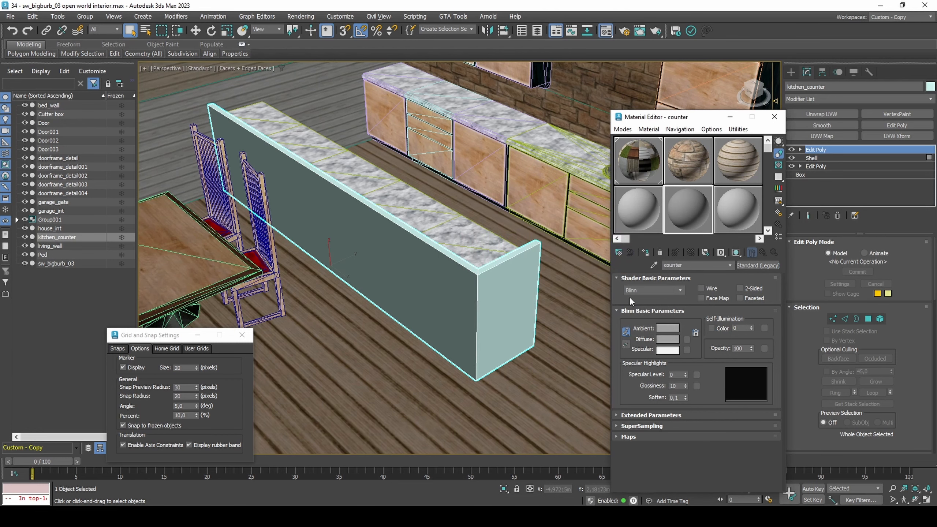
click(644, 253)
Step: Add VertexPaint to the kitchen counter, display its vertex colors, and assign vertex lighting using Color by Face without radiosity
click(869, 111)
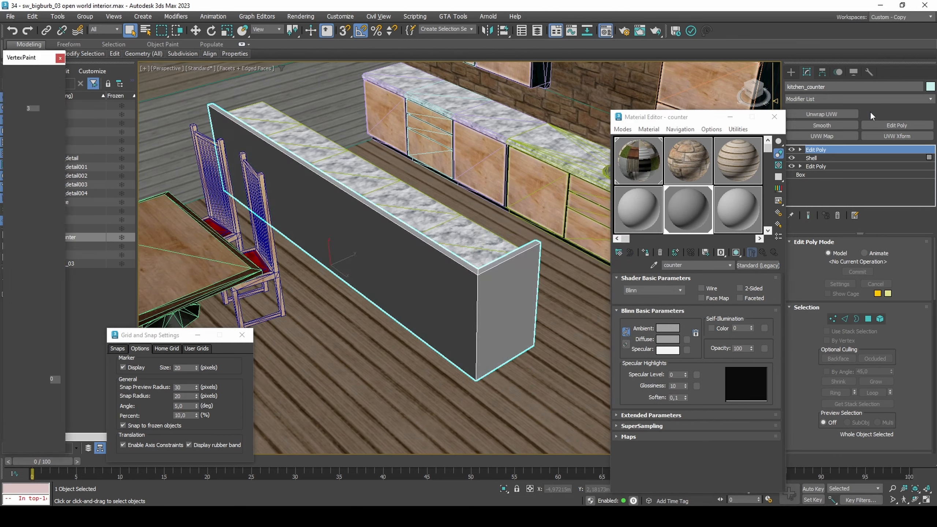
click(11, 74)
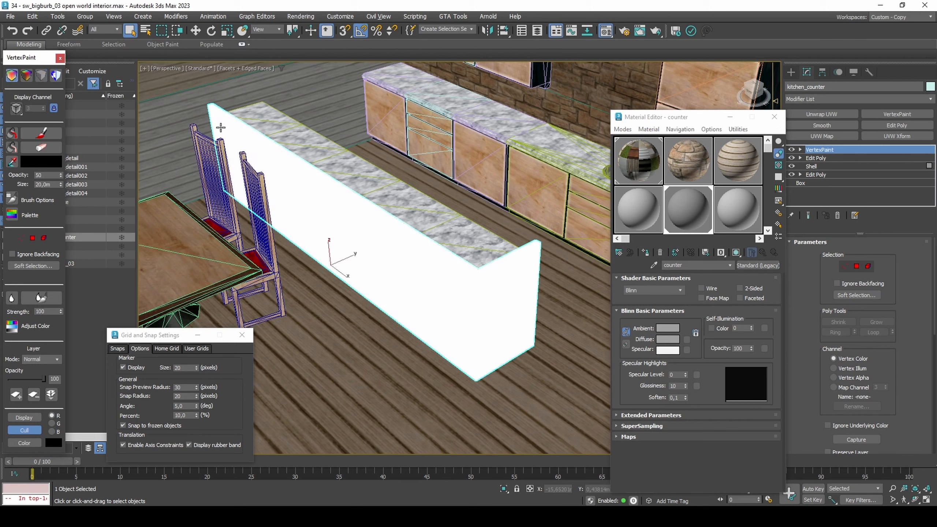
scroll(885, 354, down, 3)
scroll(891, 370, down, 2)
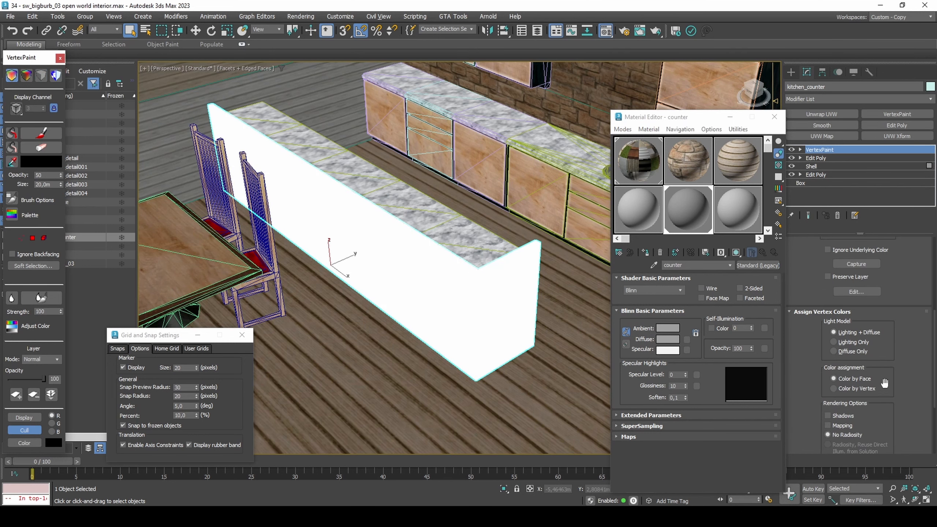
scroll(892, 370, down, 3)
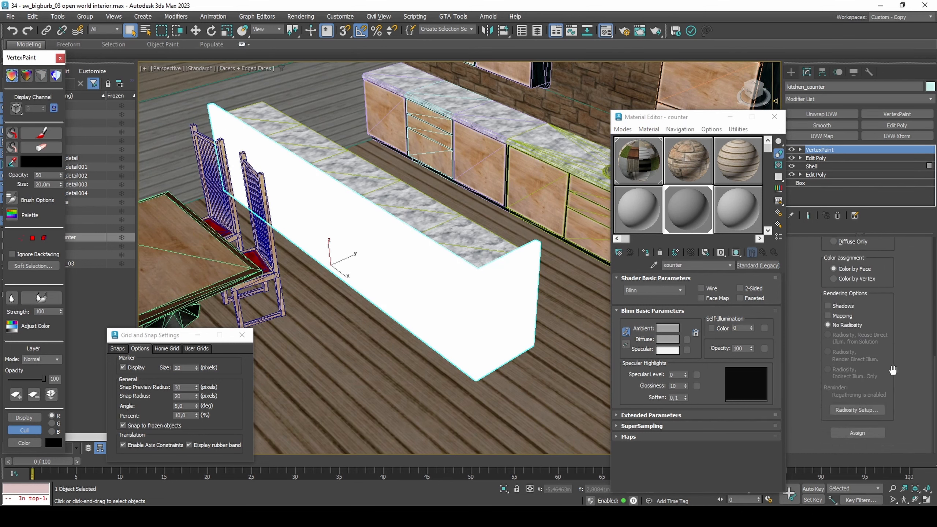
click(873, 432)
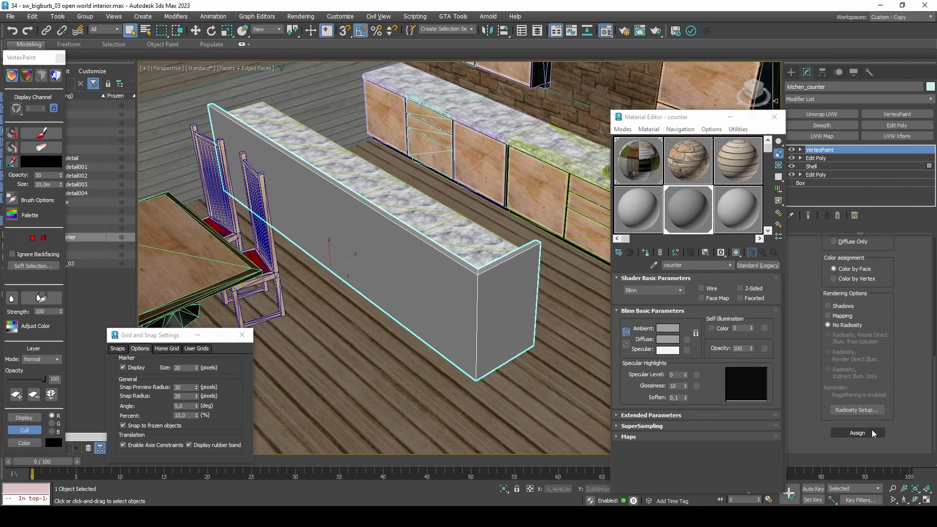
Step: Duplicate the counter's VertexPaint modifier in its stack and set the upper copy to the Vertex Illum channel
right_click(866, 157)
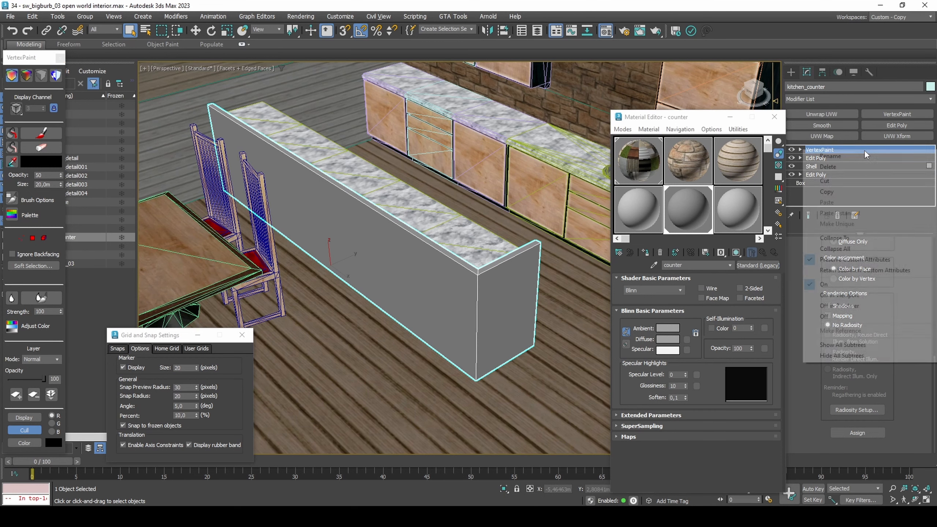
click(855, 191)
right_click(855, 151)
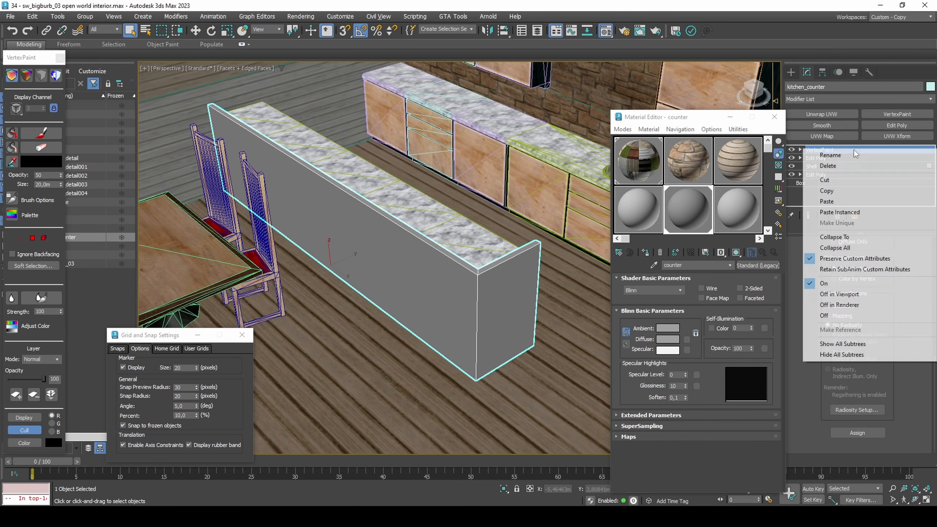
click(850, 203)
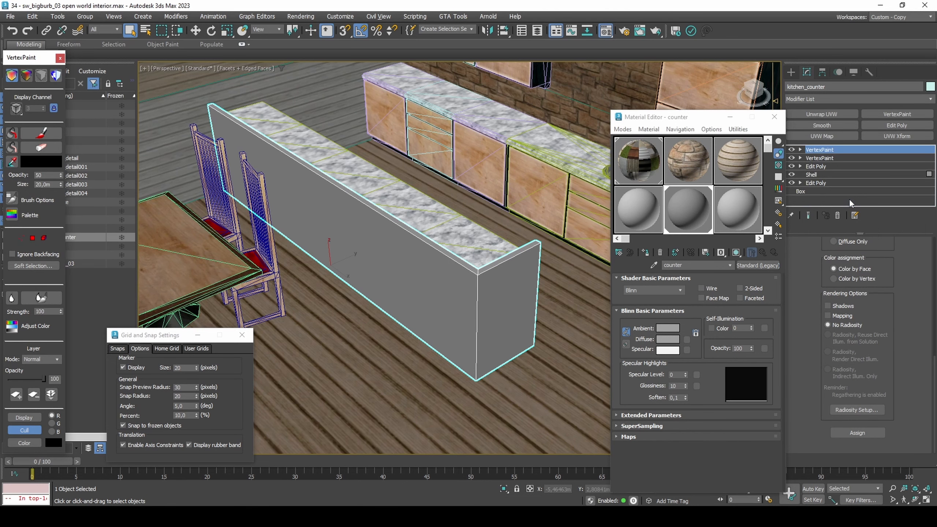
scroll(912, 288, up, 5)
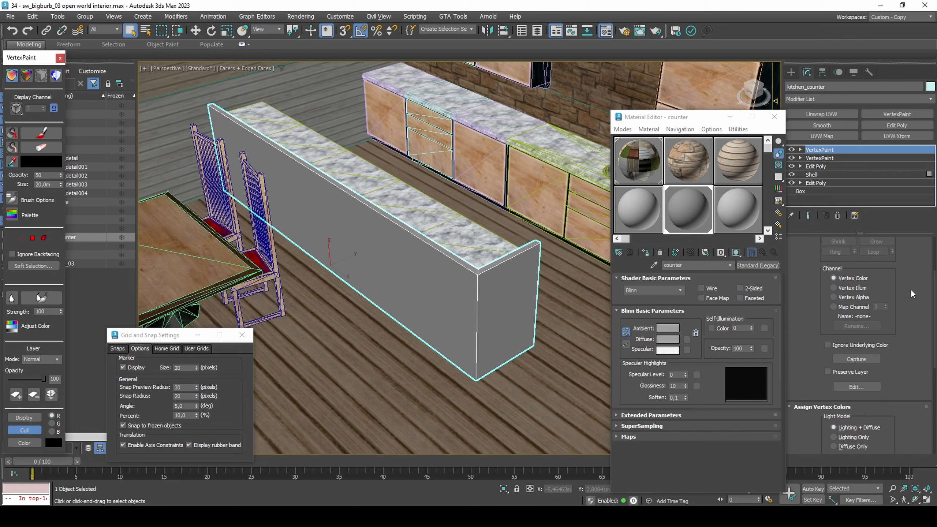
click(857, 288)
Step: Set the counter material's diffuse color to white
click(675, 339)
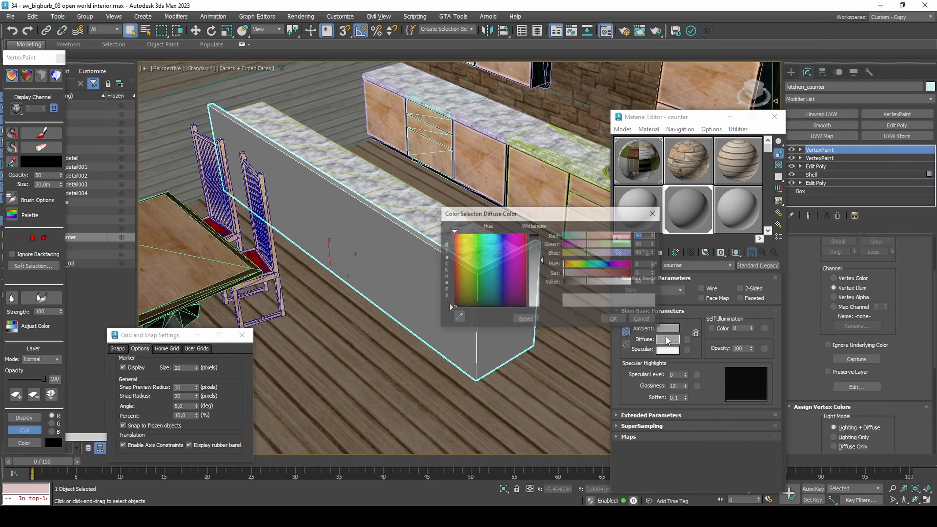
drag(628, 282, 640, 285)
click(614, 319)
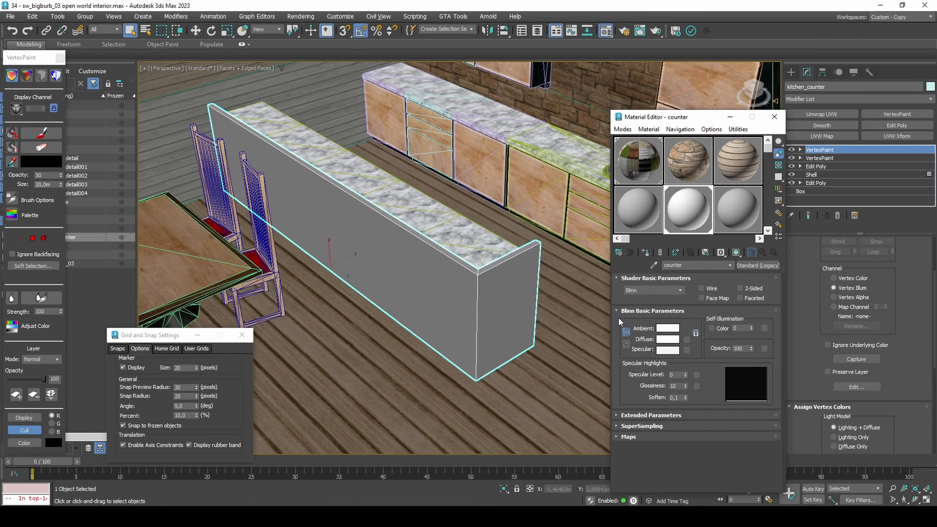
Step: Add an Edit Poly modifier to house_int and attach the kitchen counter to it, matching the material IDs to the material
click(552, 339)
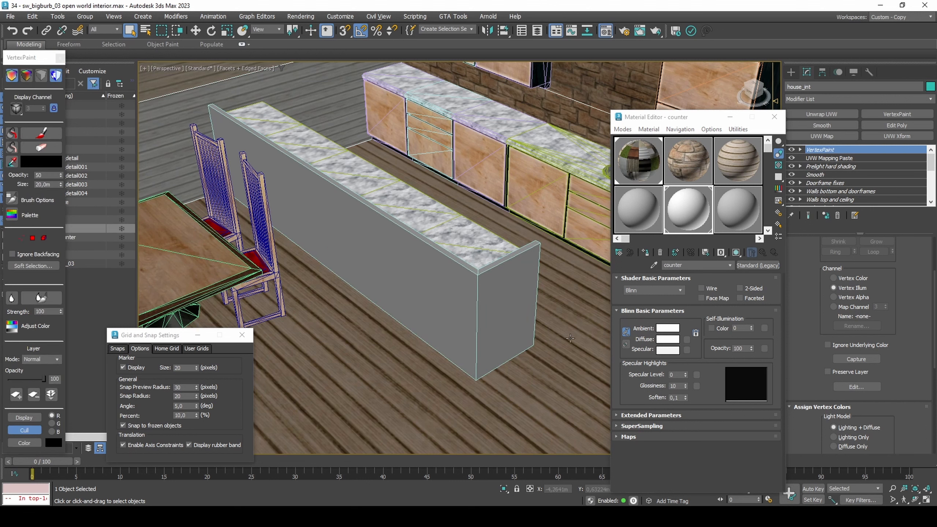
click(897, 124)
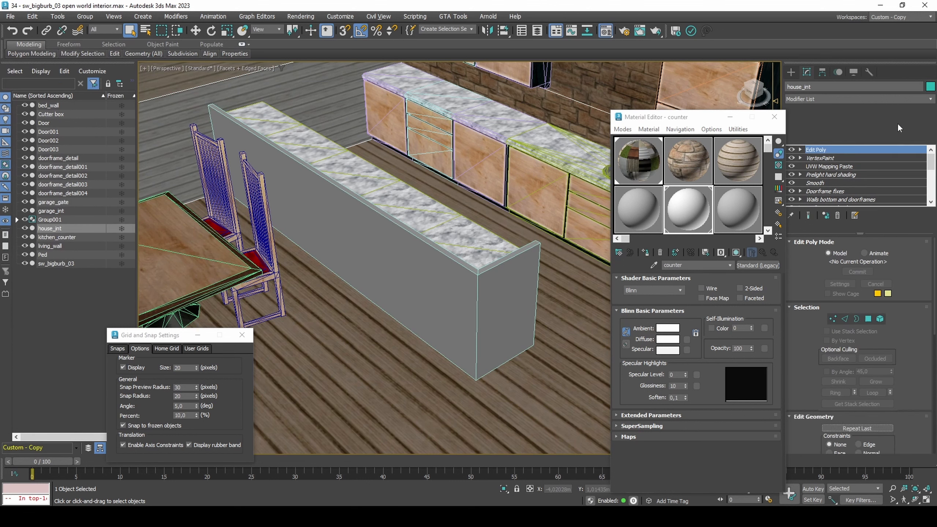
scroll(811, 360, down, 5)
click(834, 412)
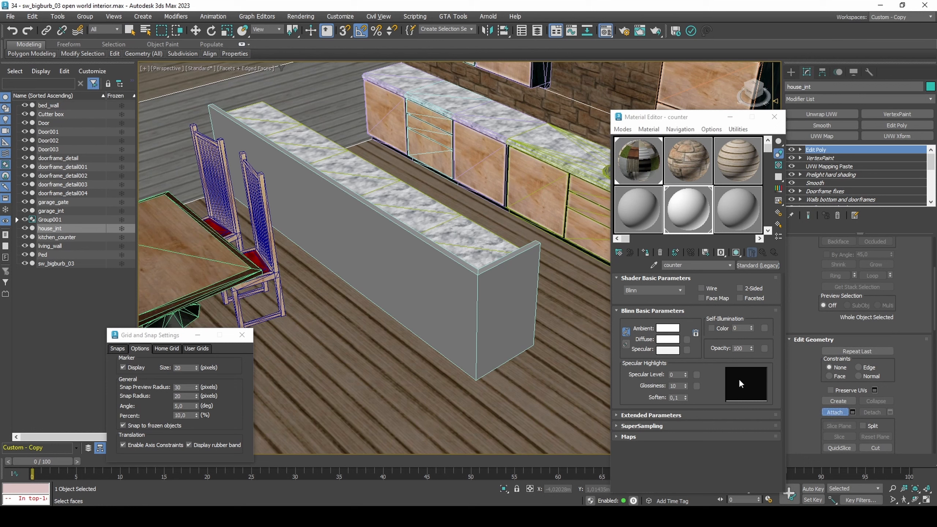
click(494, 309)
click(518, 245)
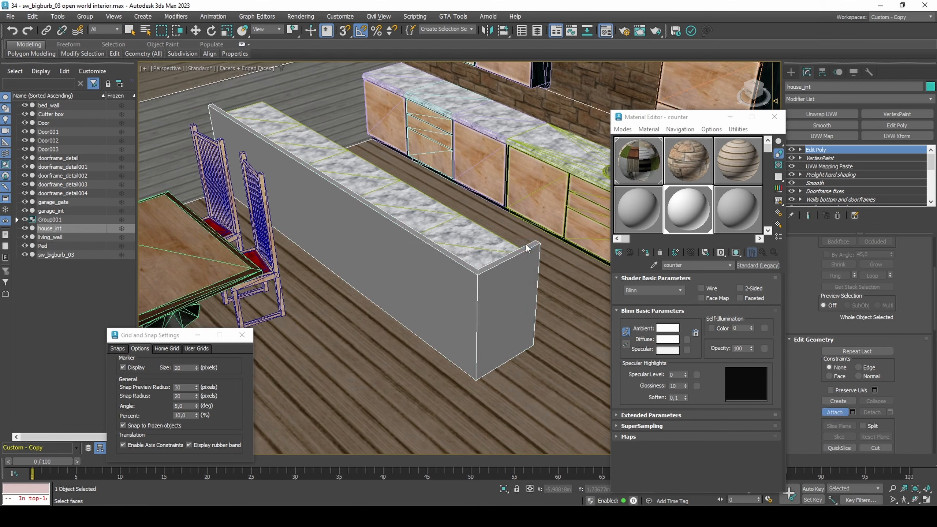
Step: Select garage_int's floor polygons by a 45° angle, invert the selection, and set the wall and ceiling polygons' material ID to 5
key(w)
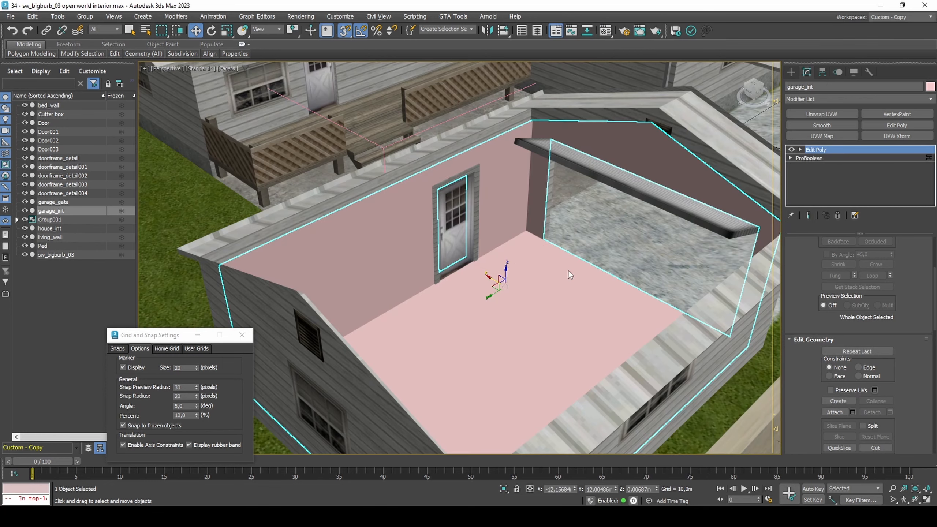
key(4)
scroll(810, 279, up, 3)
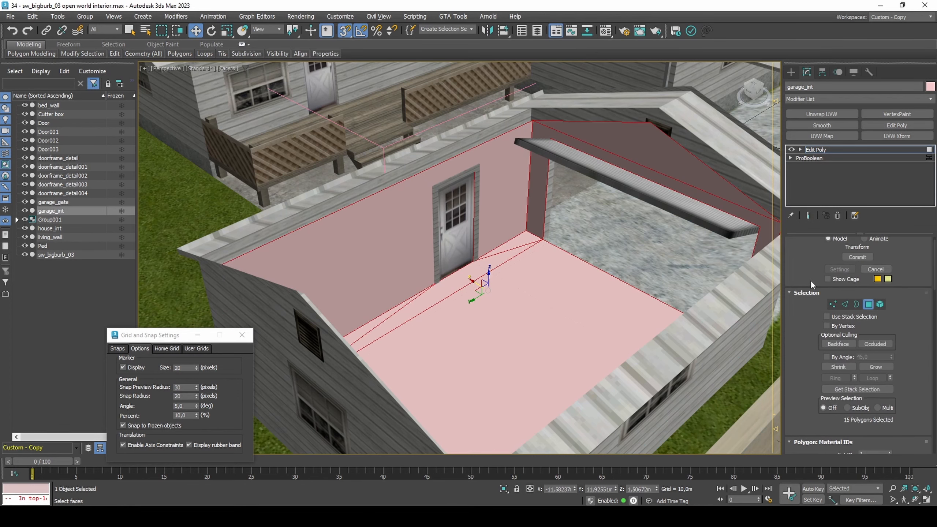
click(826, 357)
click(574, 316)
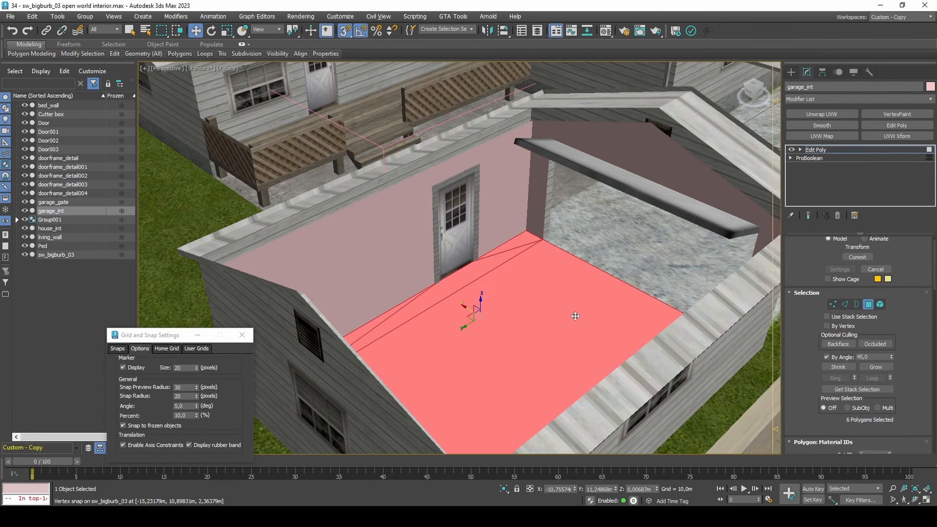
alt+middle_drag(575, 296, 574, 301)
scroll(805, 351, down, 5)
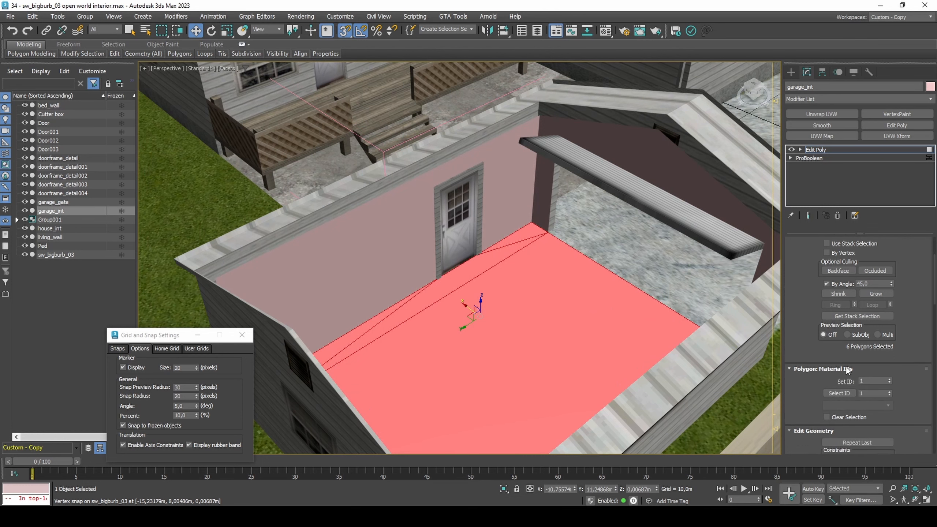
drag(866, 381, 859, 378)
key(ctrl+i)
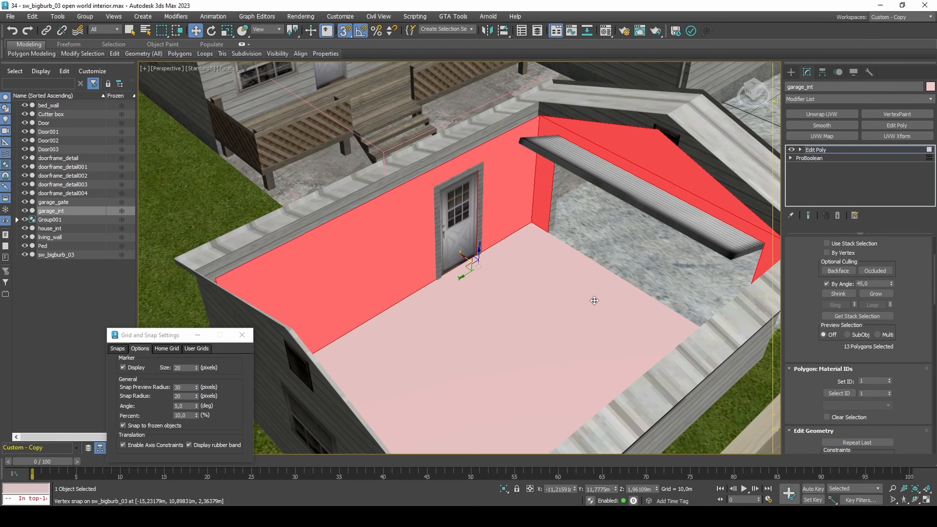
text(5)
key(Return)
Step: Disable angle-based selection, select the two ceiling polygons of garage_int, and set their material ID to 14
middle_drag(590, 304, 707, 252)
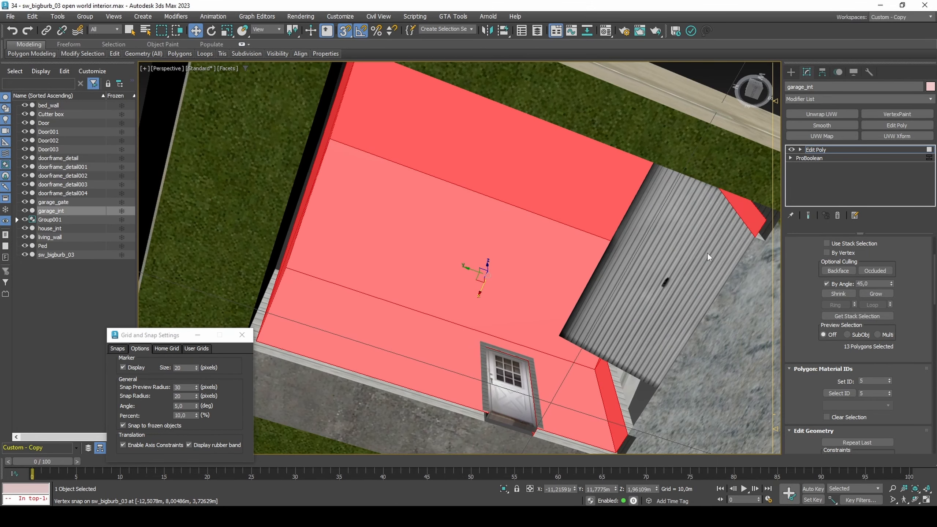
click(826, 284)
click(541, 259)
ctrl+click(569, 206)
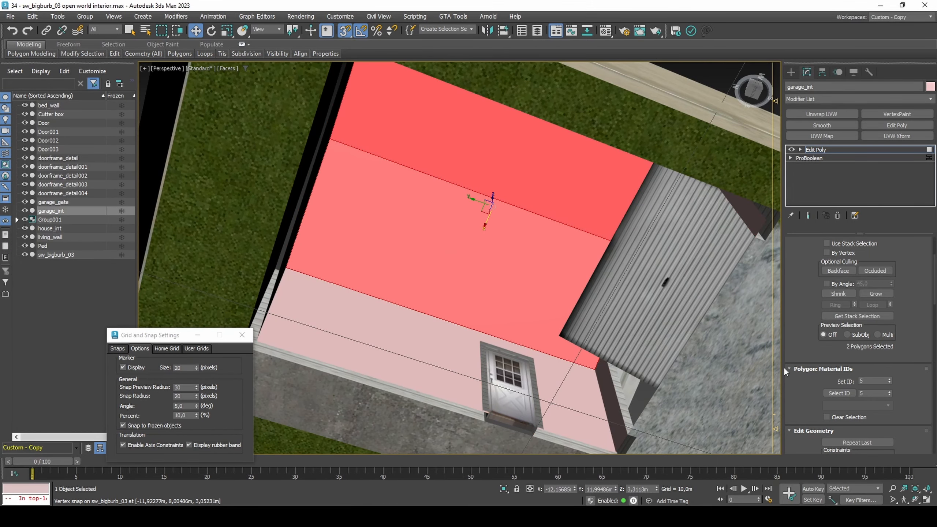
double_click(864, 382)
alt+middle_drag(560, 238, 568, 337)
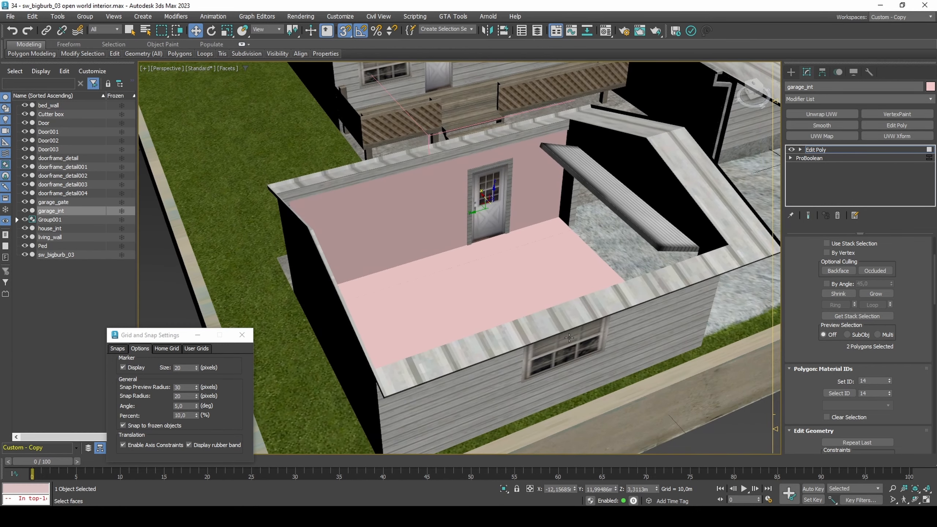
key(4)
Step: Pick the 17-slot Multi/Sub-Object material from house_int and assign it to the garage interior
key(m)
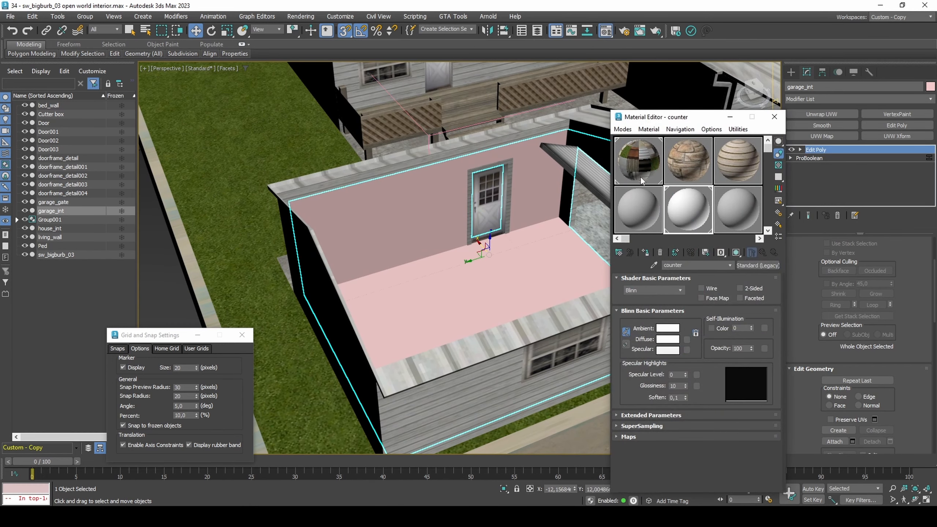
click(641, 176)
click(654, 265)
scroll(461, 265, down, 3)
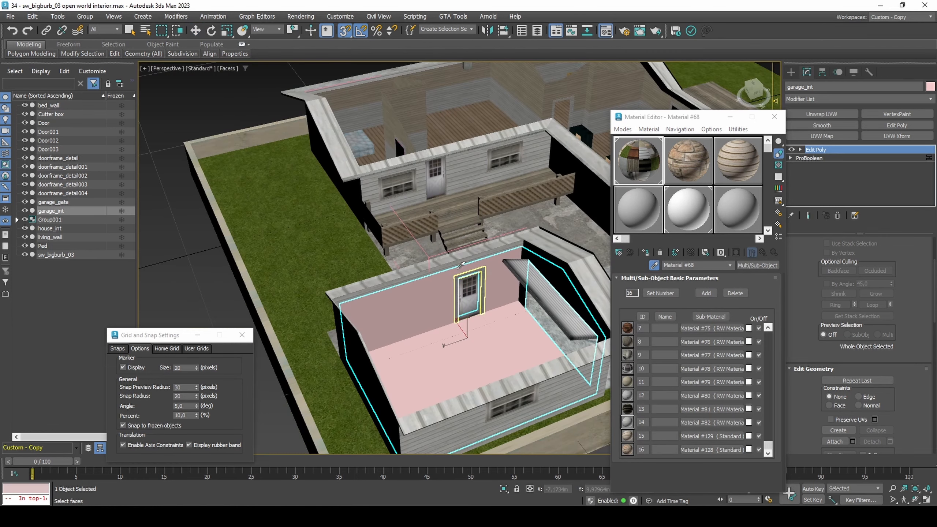
click(461, 264)
key(w)
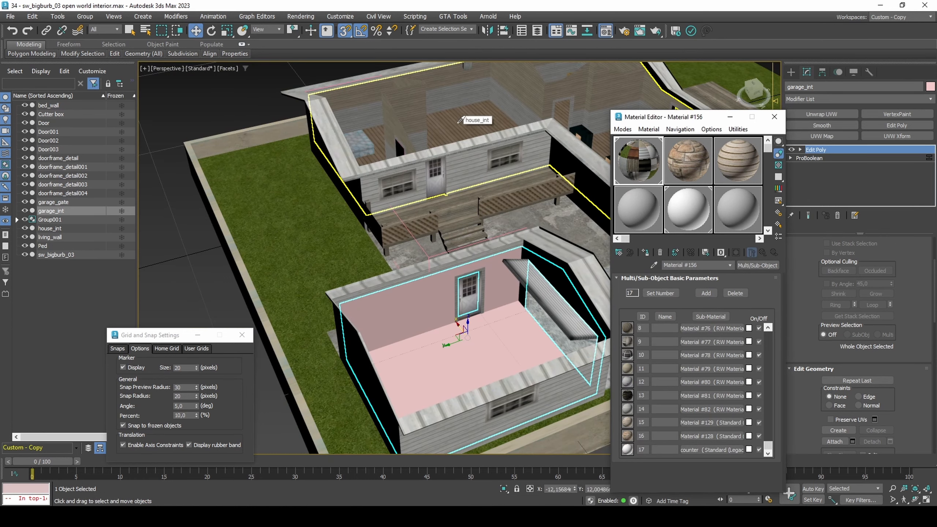
click(645, 253)
scroll(476, 359, up, 5)
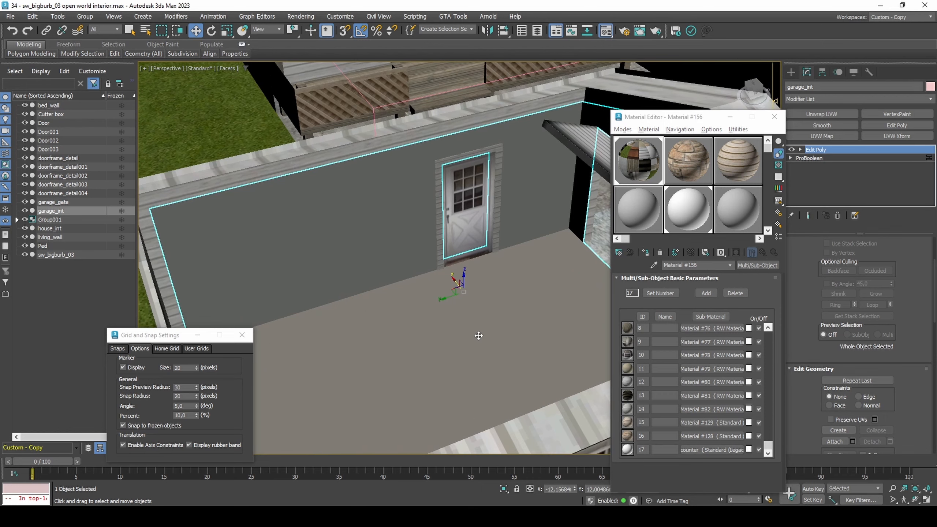
click(774, 117)
Step: Add a UVW Map modifier to the garage interior with Box mapping and U and V tiling of 2
click(821, 136)
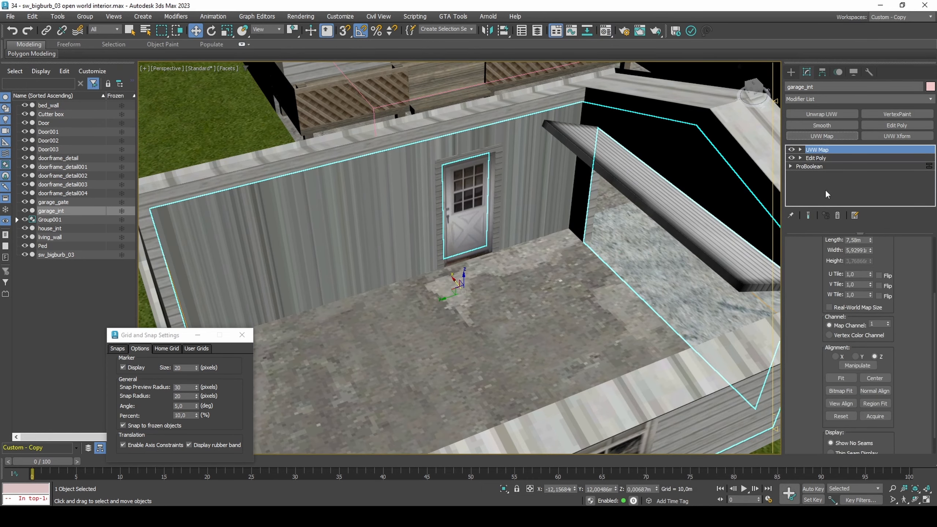
scroll(814, 279, down, 2)
click(839, 268)
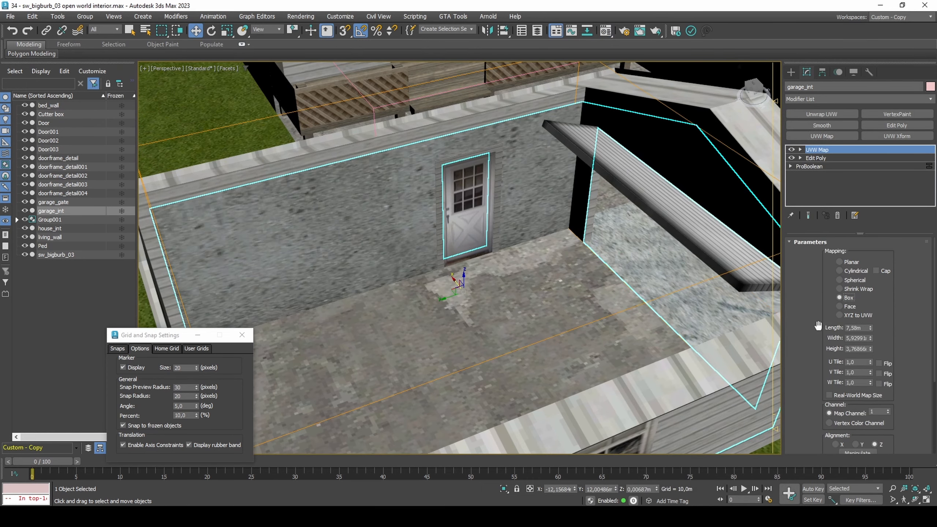
double_click(848, 332)
text(2)
key(Tab)
text(2)
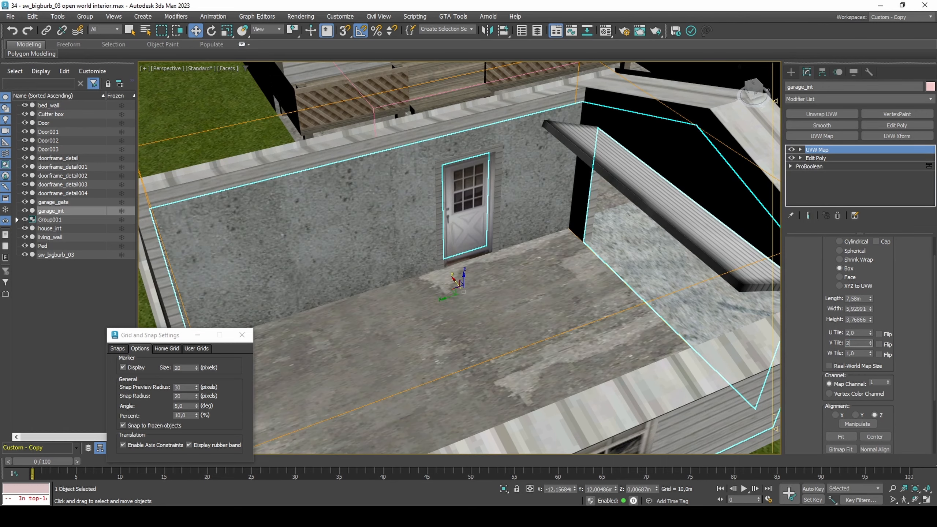
key(Return)
Step: Add Edit Poly with the two garage ceiling polygons selected, and apply a UVW Xform with U and V tiling of 2
click(889, 125)
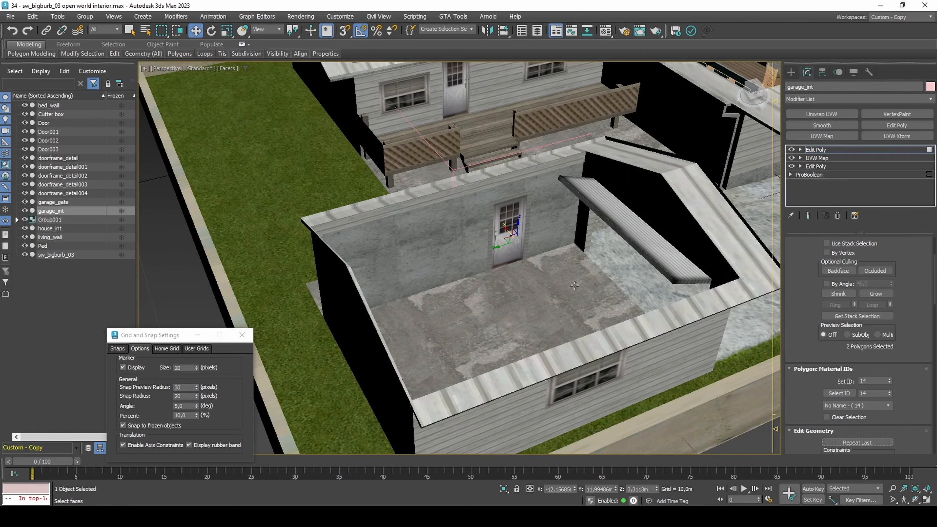
alt+middle_drag(555, 314, 558, 286)
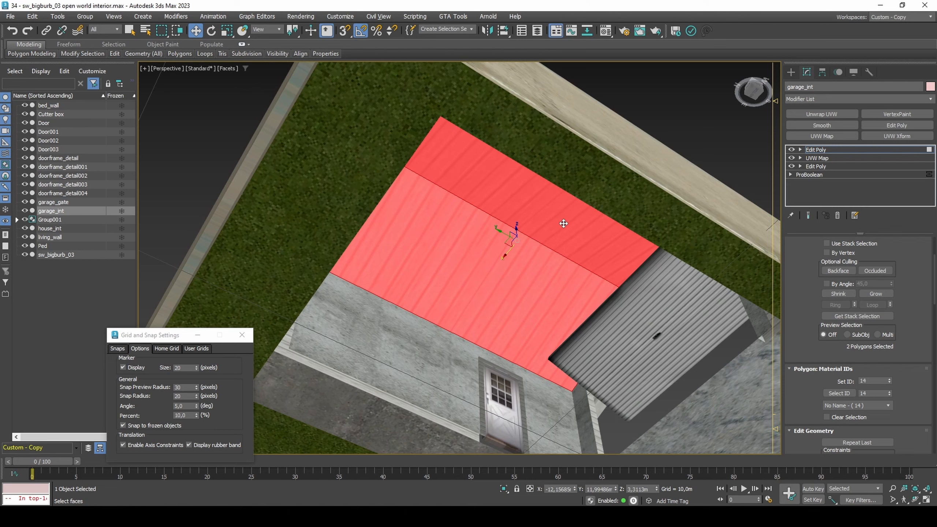
click(884, 136)
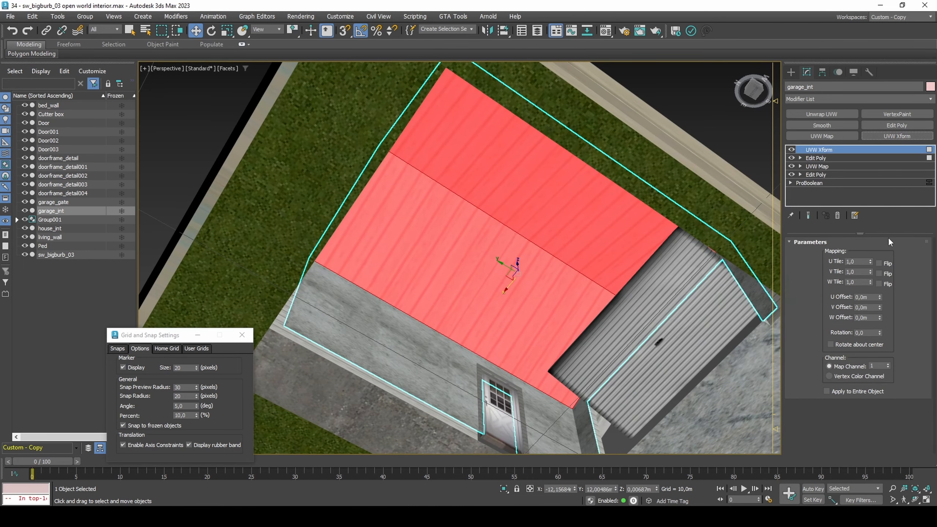
double_click(855, 261)
text(2)
key(Tab)
text(2)
key(Return)
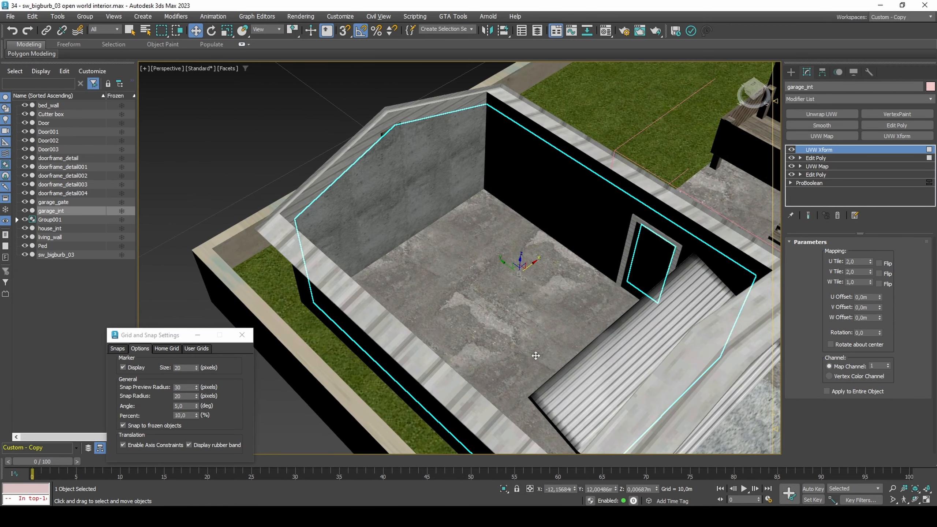
Step: Show edged faces and add a Subdivide modifier to the garage interior with a size of 3 m
key(F4)
click(832, 99)
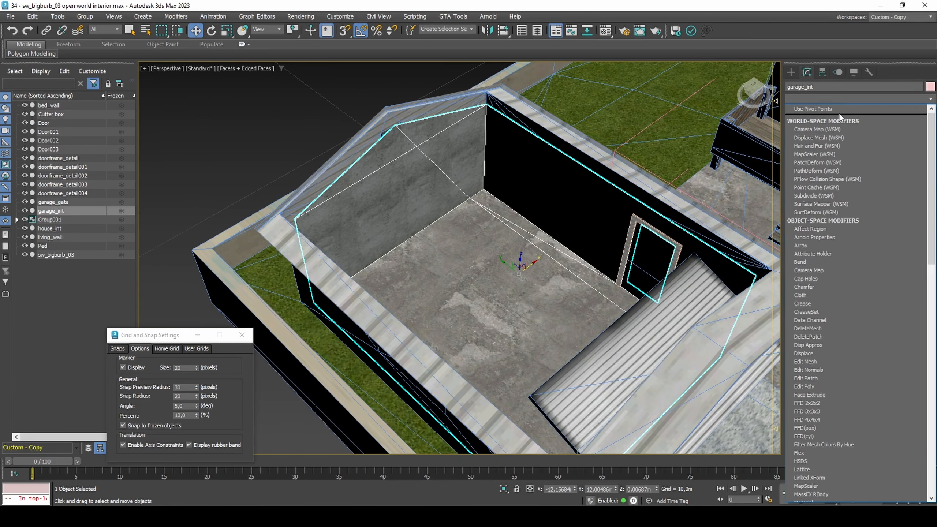
key(s)
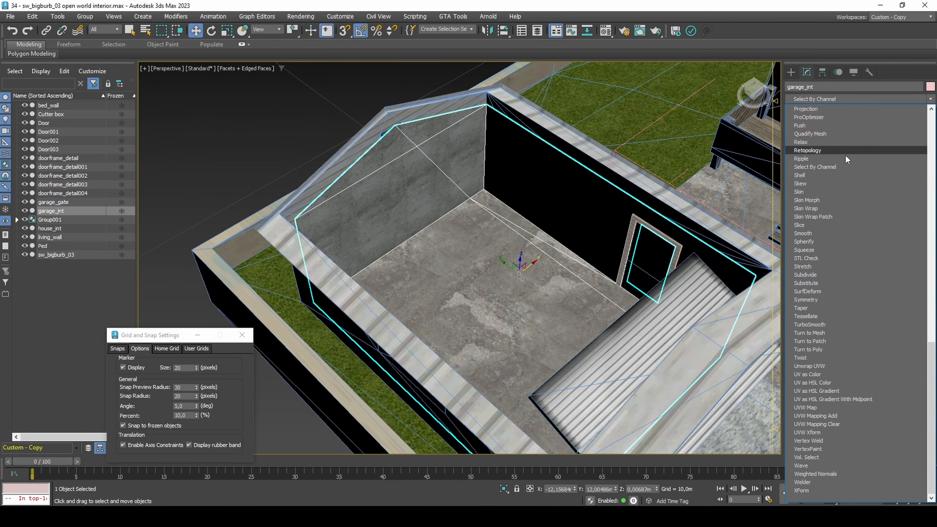
click(815, 274)
drag(828, 282, 773, 282)
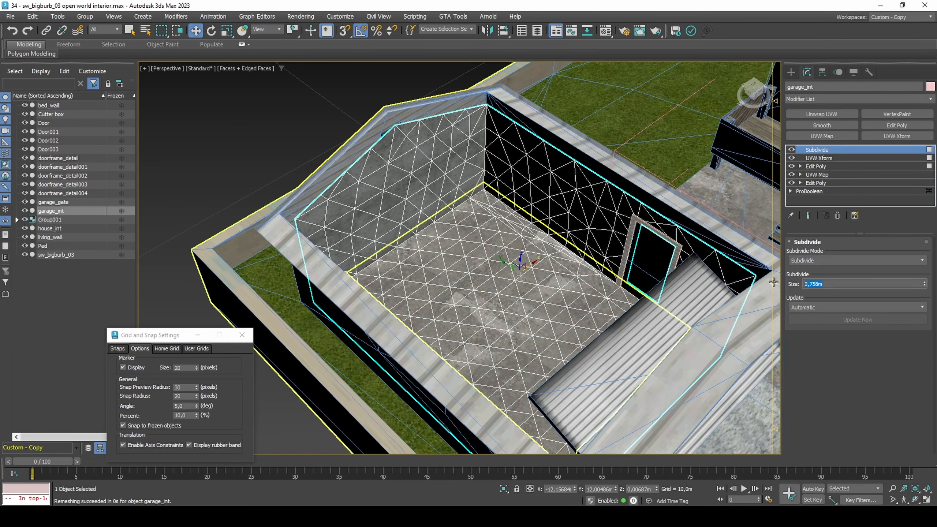
text(3)
key(Return)
Step: Display Vertex Illum colors on garage_int, doorframe_detail004 and sw_bigburb_03 through a shared VertexPaint modifier, and delete that modifier
ctrl+click(677, 256)
middle_drag(676, 257, 630, 244)
ctrl+click(672, 273)
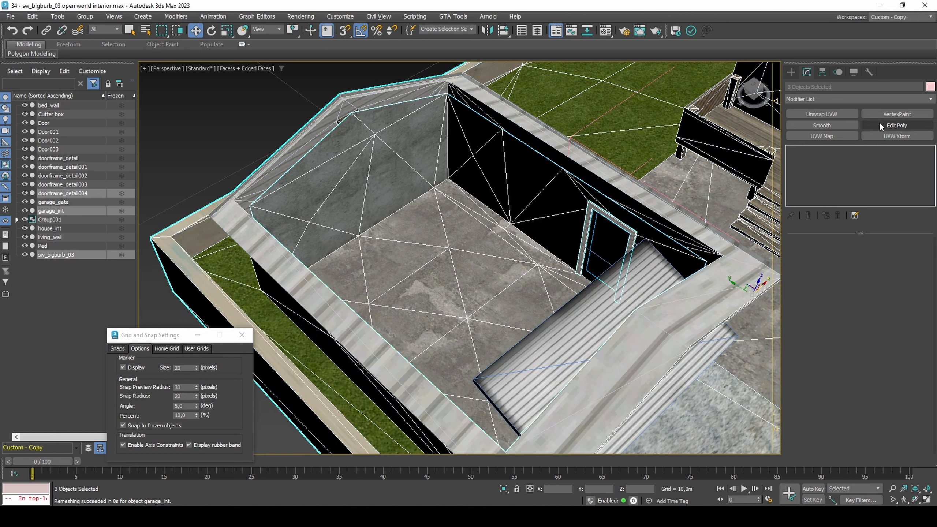
click(886, 113)
click(24, 77)
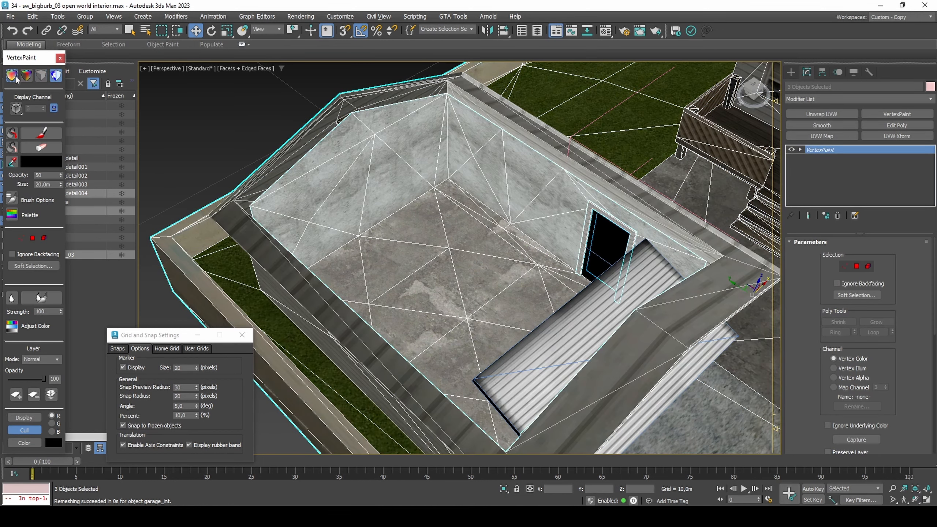
click(833, 368)
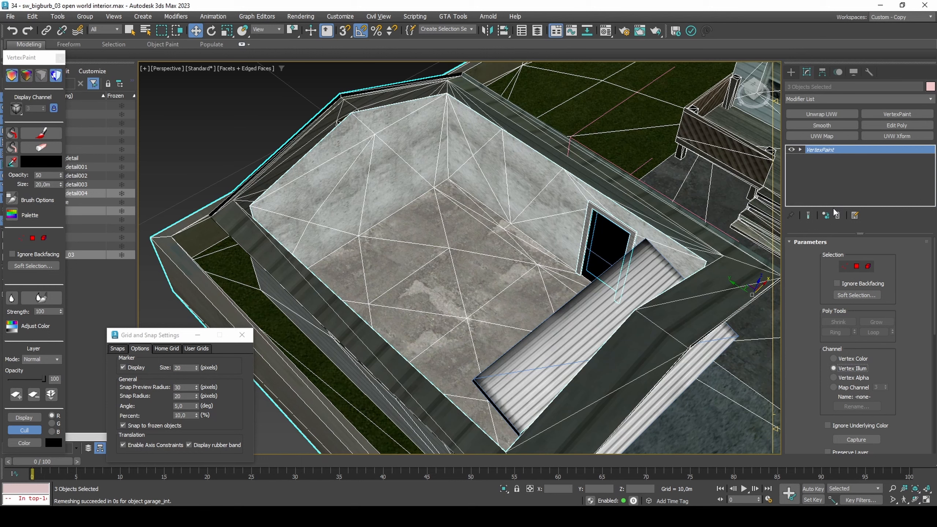
click(836, 215)
Step: Create a standard Omni light on the garage floor at about X -11.6 m, Y 12.4 m
click(791, 72)
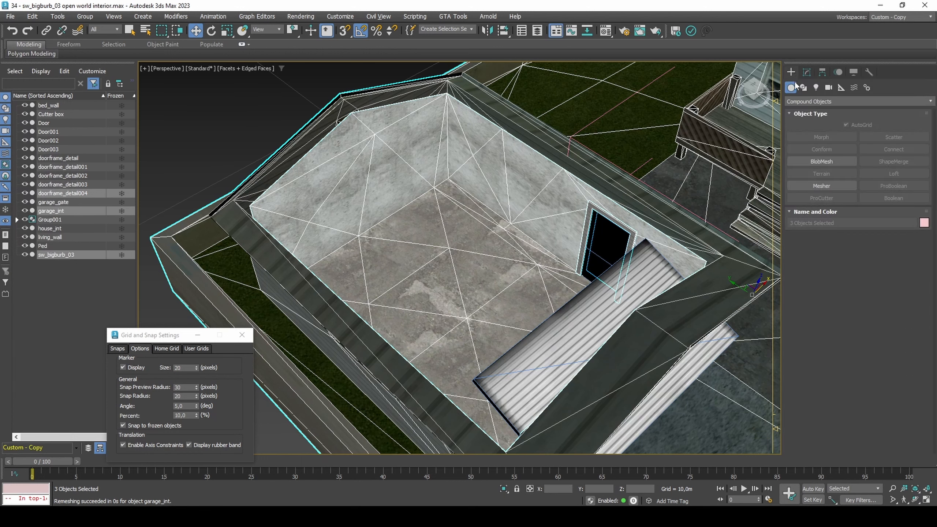
click(816, 88)
click(816, 100)
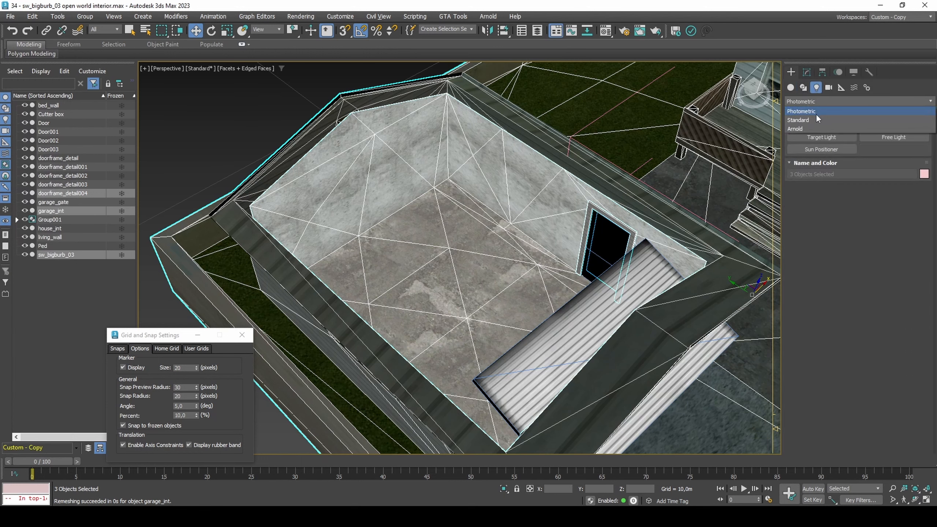
click(808, 120)
click(826, 161)
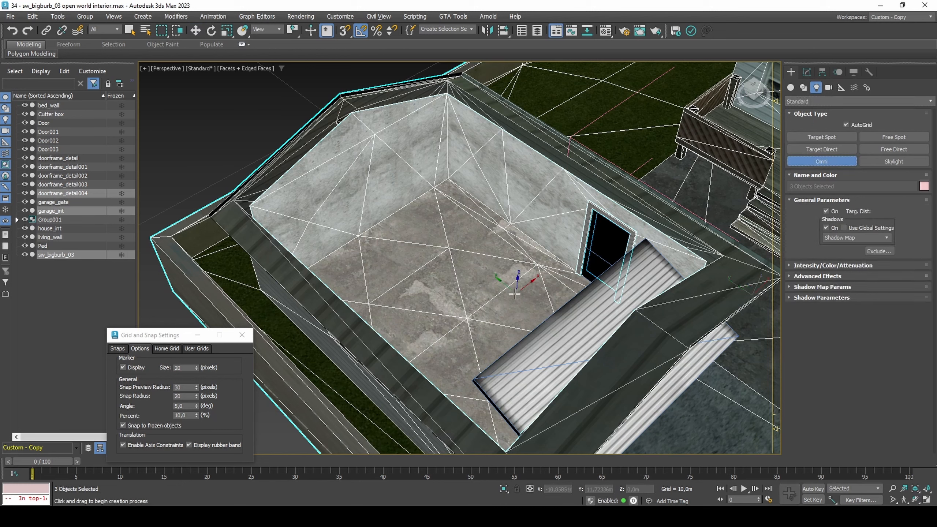
click(475, 295)
right_click(479, 294)
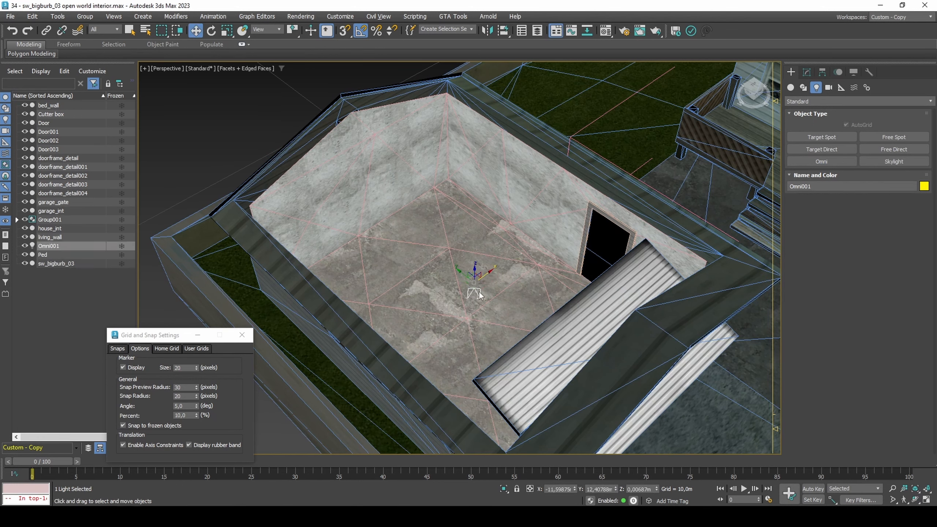
Step: Move the Omni light in the garage to X -12.2 m, Y 10.84 m, Z 3 m
double_click(550, 489)
key(Return)
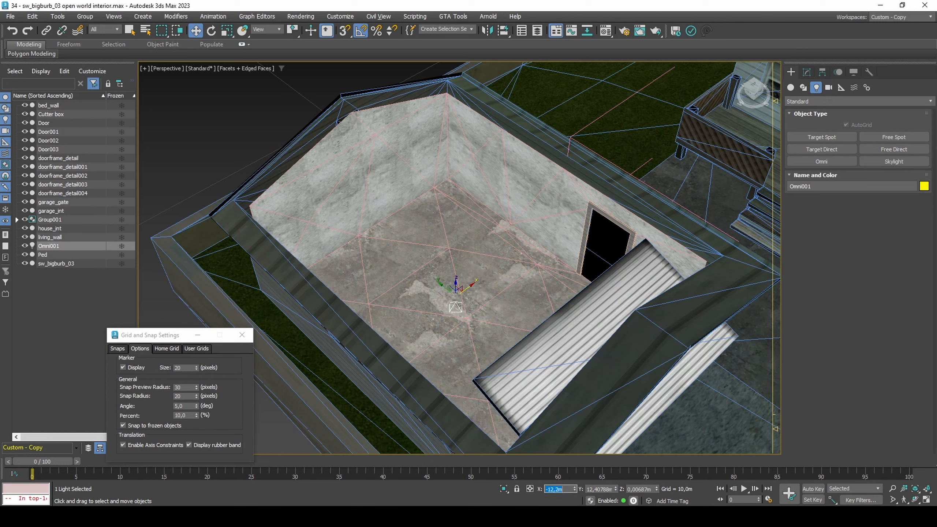
click(602, 492)
double_click(601, 489)
text(10,84)
key(Tab)
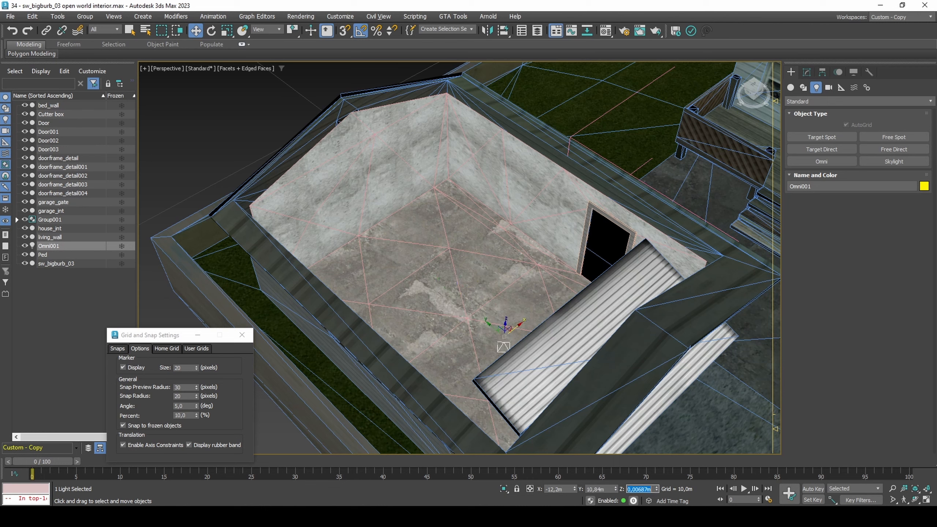
text(3)
key(Return)
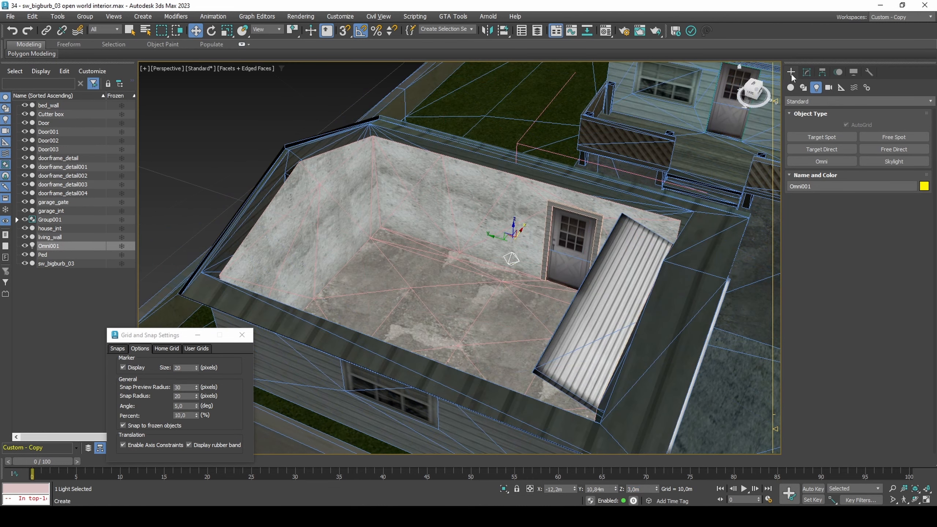
Step: Set the Omni light's color to hue 99, saturation 49 and value 140
click(803, 72)
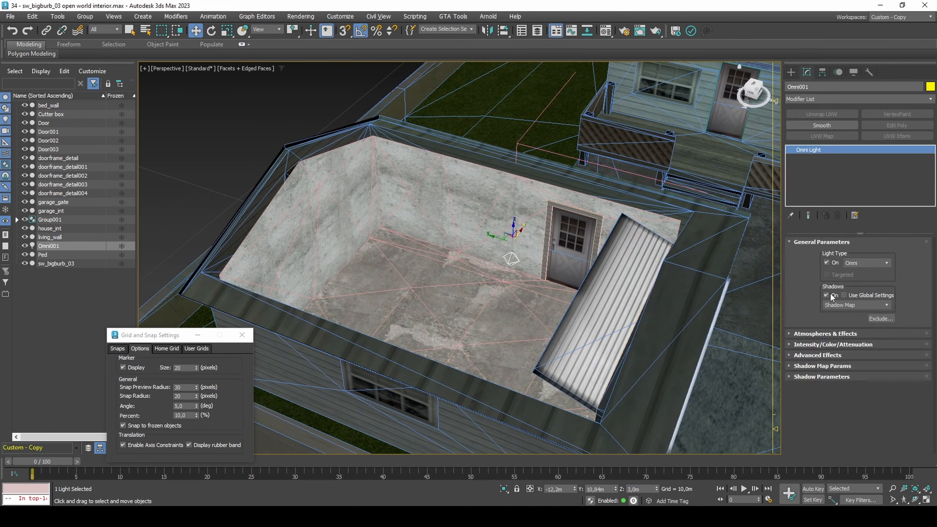
click(819, 344)
scroll(815, 359, down, 1)
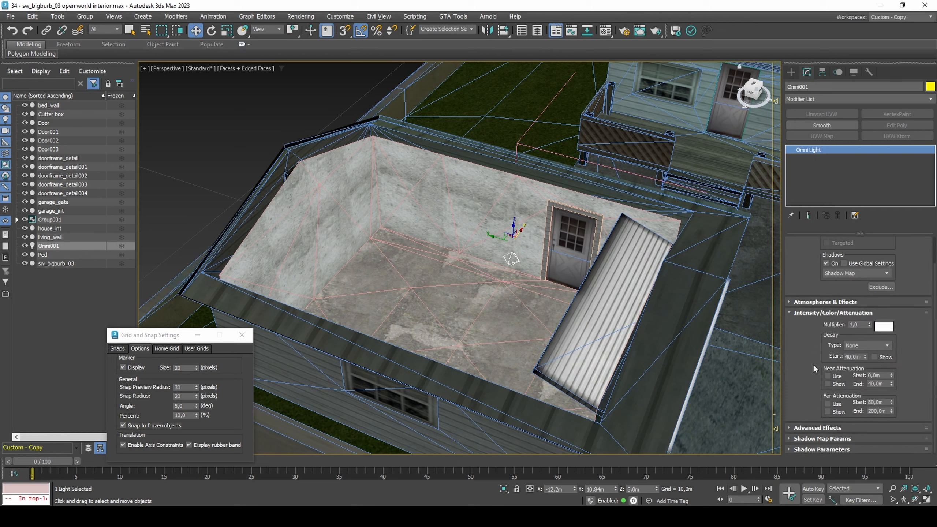
click(888, 327)
click(863, 252)
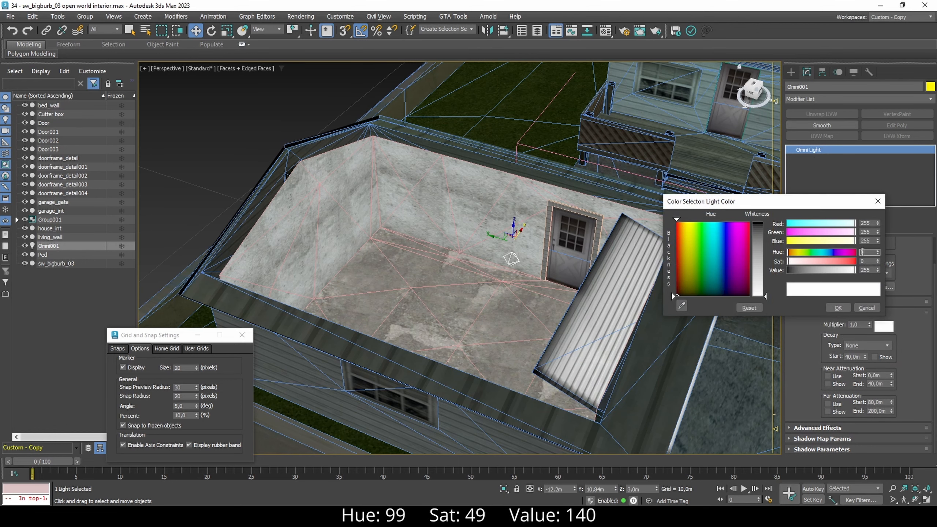
text(99)
key(Tab)
text(49)
key(Tab)
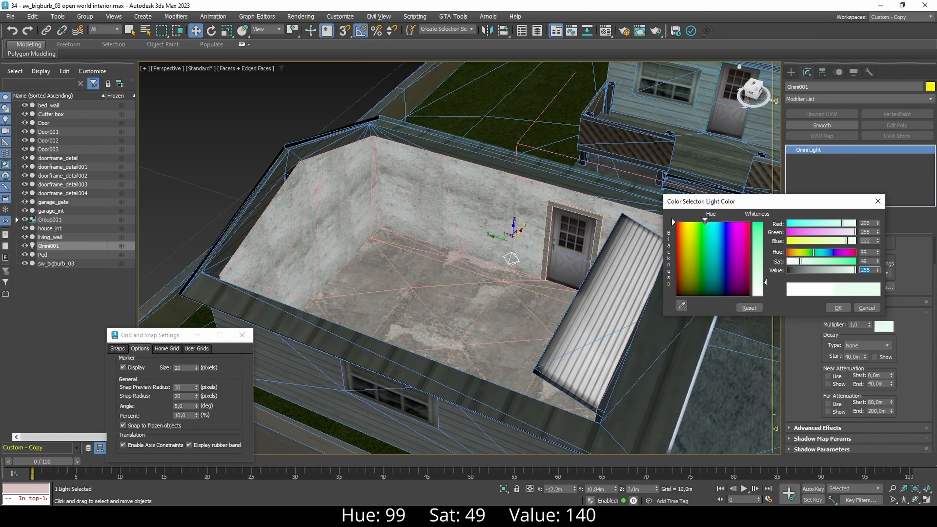
text(140)
key(Return)
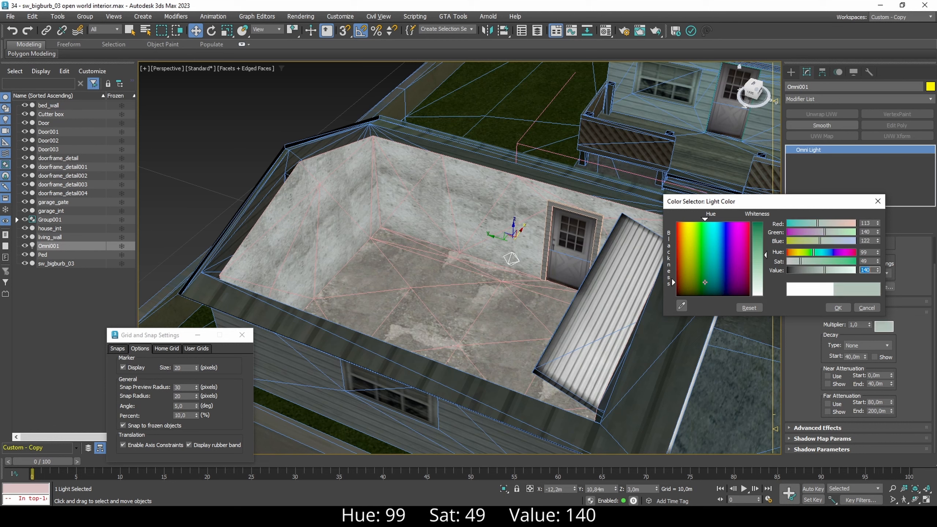
click(835, 306)
Step: Enable and show the Omni light's far attenuation, with a start of 2.9 m and an end of 5.8 m
click(836, 403)
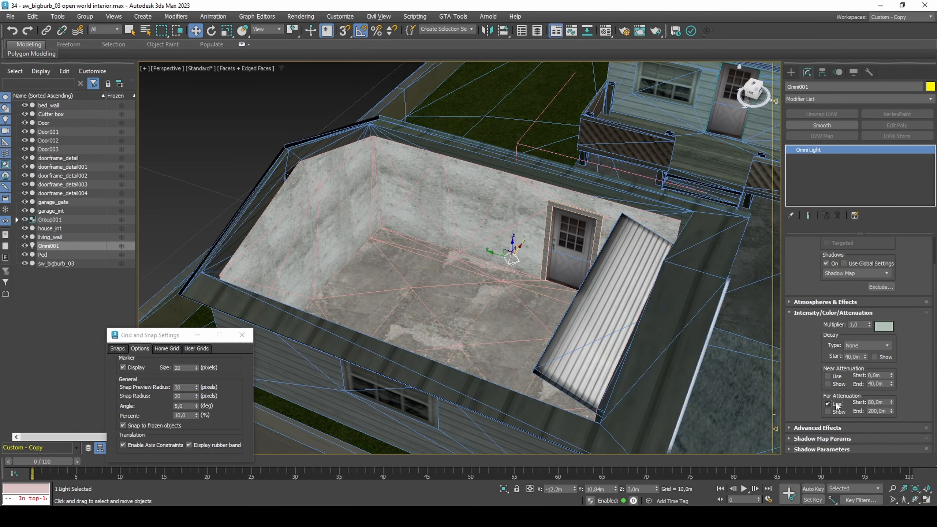
click(836, 412)
double_click(883, 401)
text(2,9)
key(Tab)
key(Return)
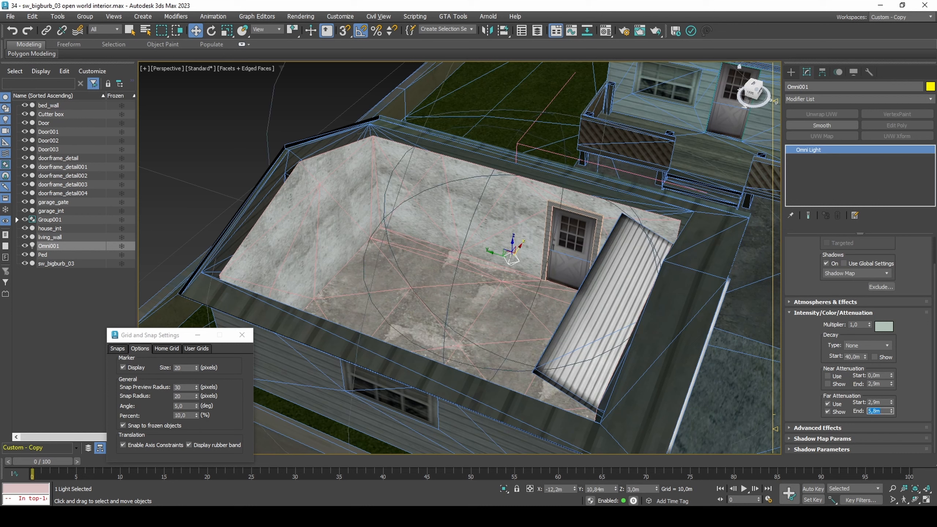
Step: Add a shared VertexPaint modifier to garage_int and doorframe_detail004, working on the Vertex Illum channel
click(512, 269)
ctrl+click(542, 255)
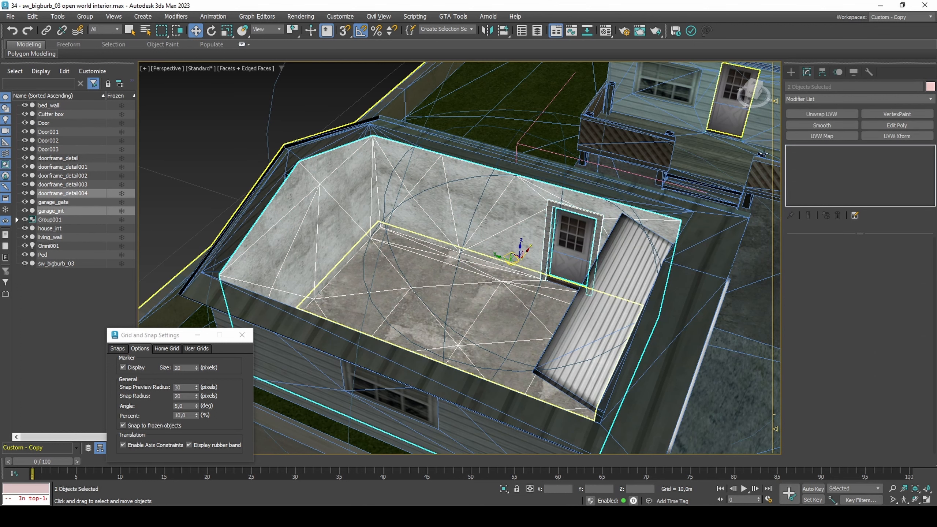
click(865, 115)
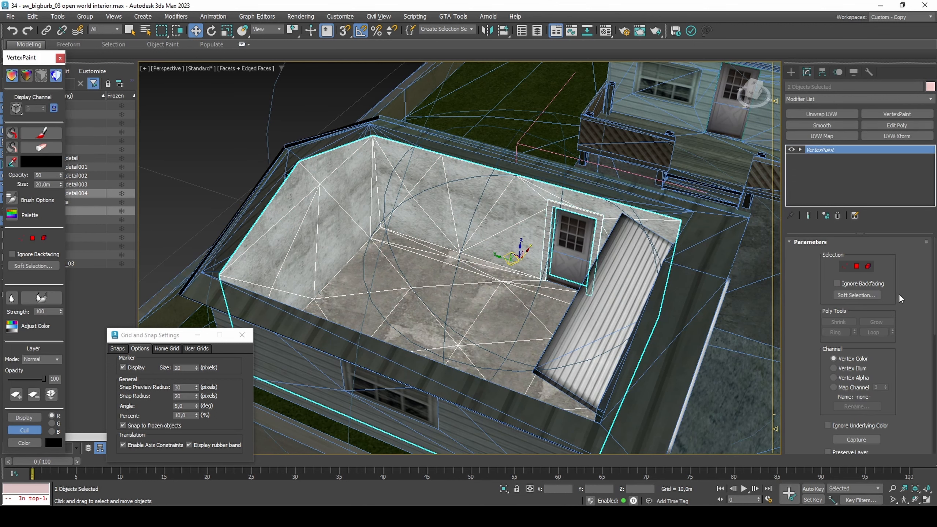
scroll(904, 299, down, 3)
click(860, 295)
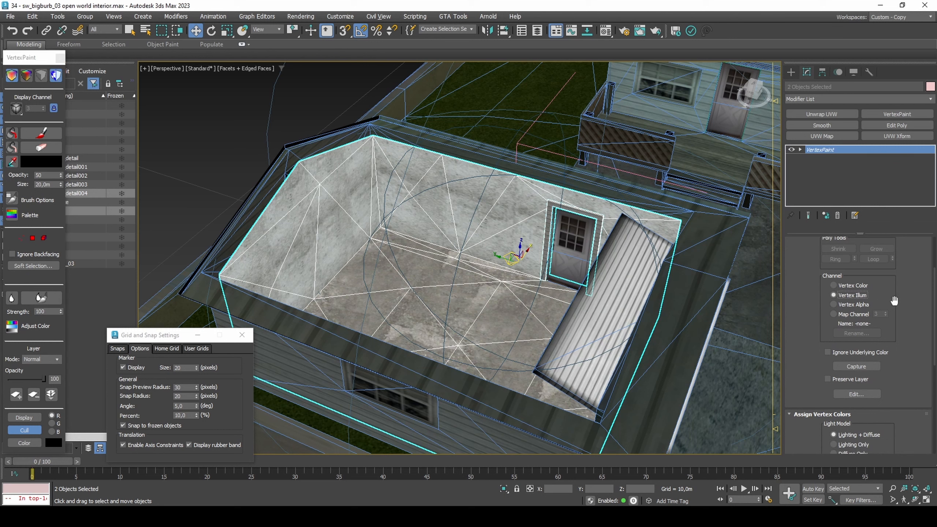
Step: Assign vertex colors to the garage interior and door frame using the Lighting Only model, and hide edged faces
scroll(894, 301, down, 4)
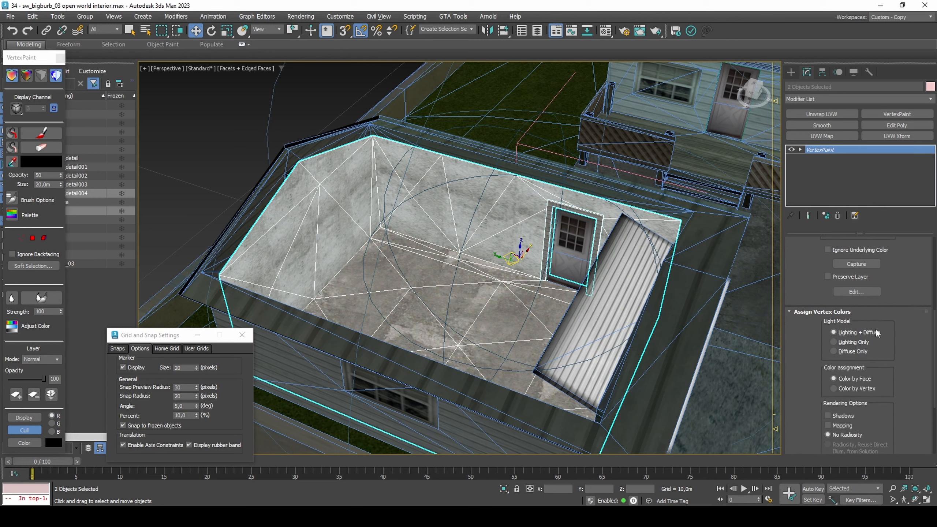
click(866, 339)
scroll(893, 334, down, 2)
scroll(893, 334, down, 2)
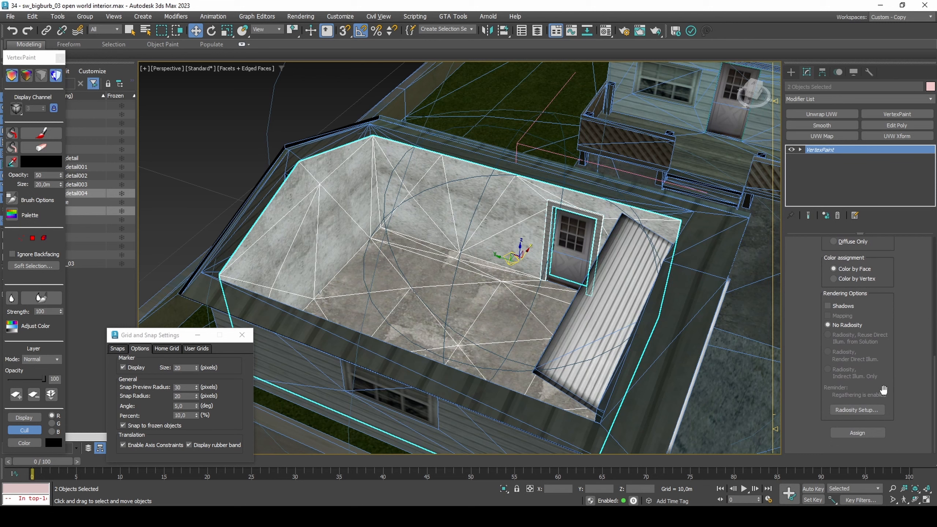
click(862, 432)
key(F4)
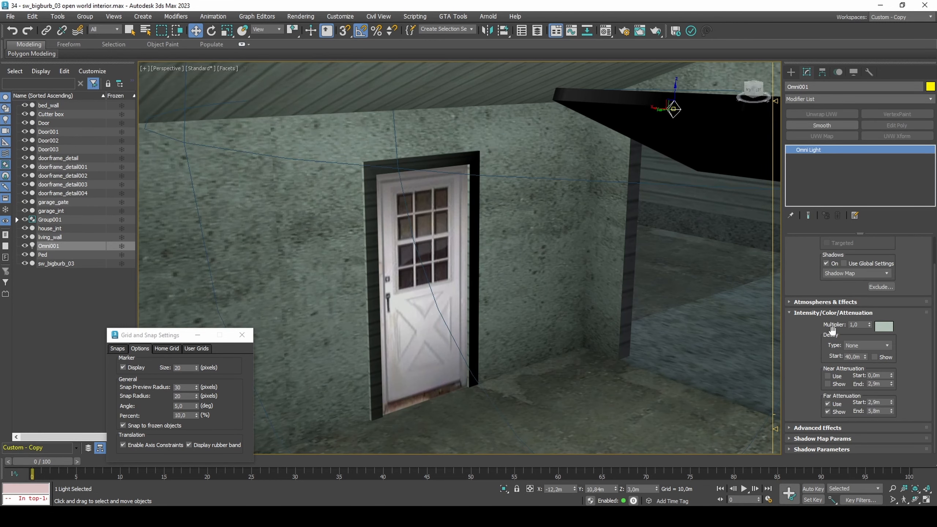
Step: Copy the Omni light's color into VertexPaint for doorframe_detail004 and fill the whole frame with it at 15 opacity
right_click(881, 326)
click(886, 333)
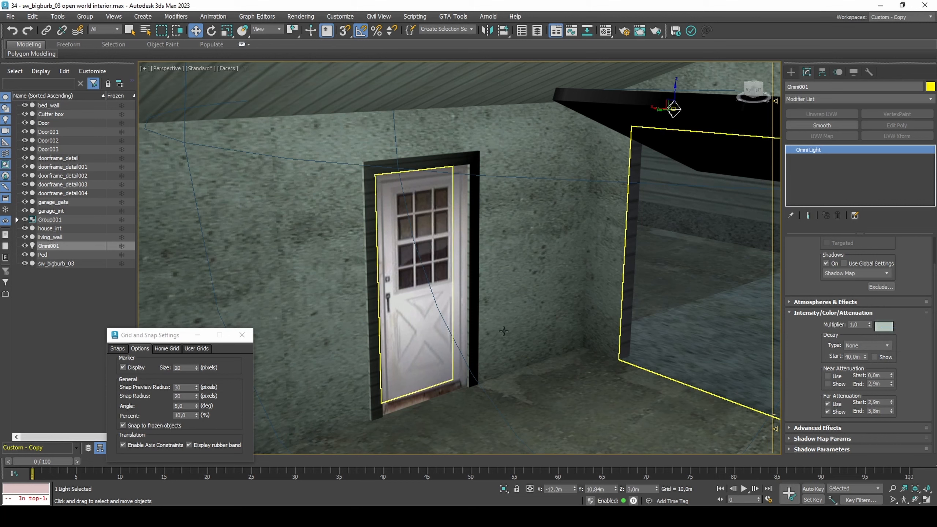
click(475, 323)
right_click(50, 163)
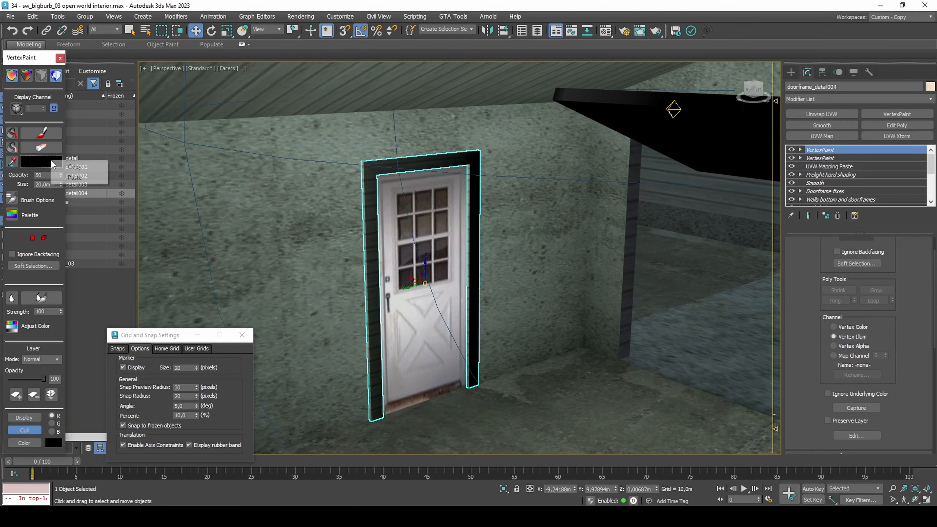
click(55, 178)
double_click(38, 176)
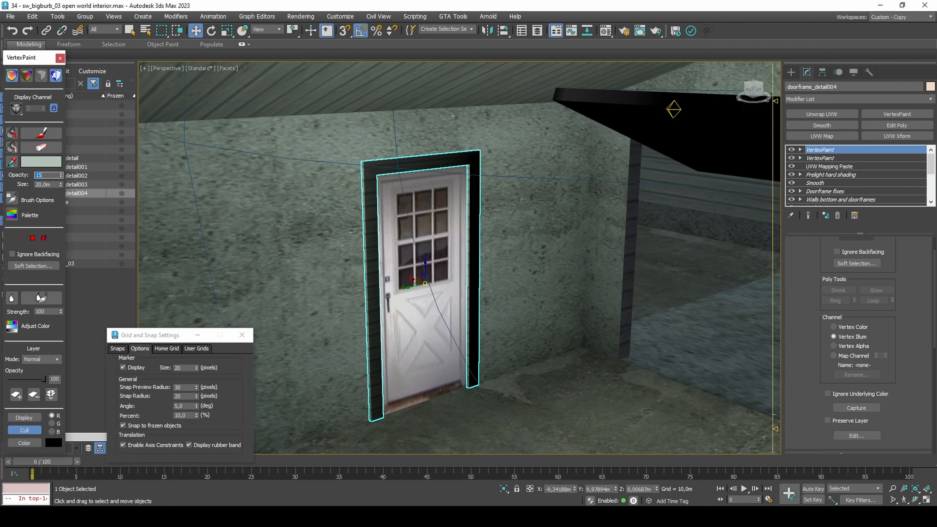
click(493, 245)
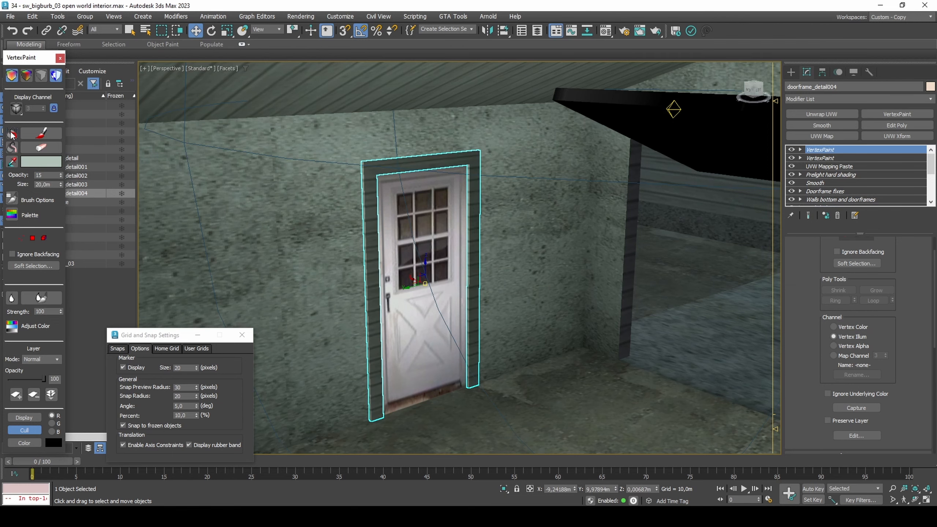
Step: Display Vertex Color on garage_int, doorframe_detail004 and sw_bigburb_03 through a temporary shared VertexPaint modifier, and select the Omni light
key(z)
ctrl+click(509, 247)
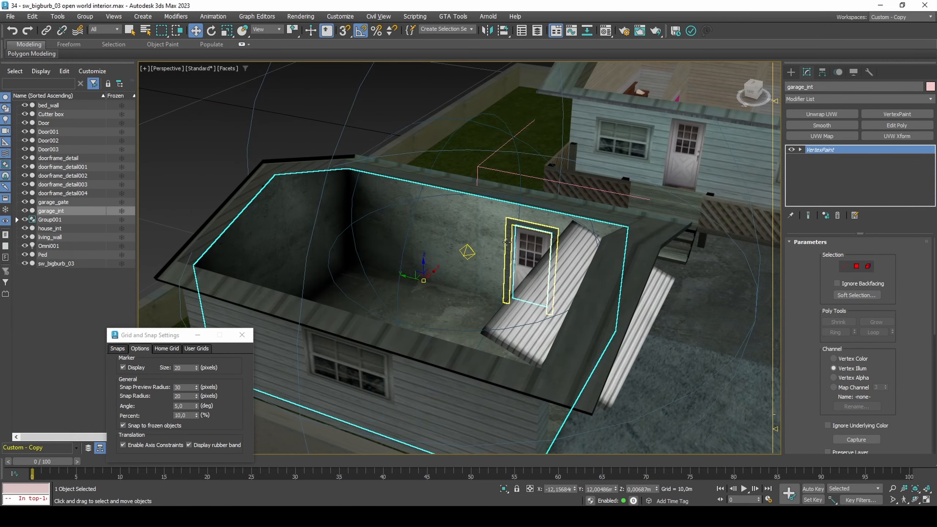
ctrl+click(596, 258)
click(909, 115)
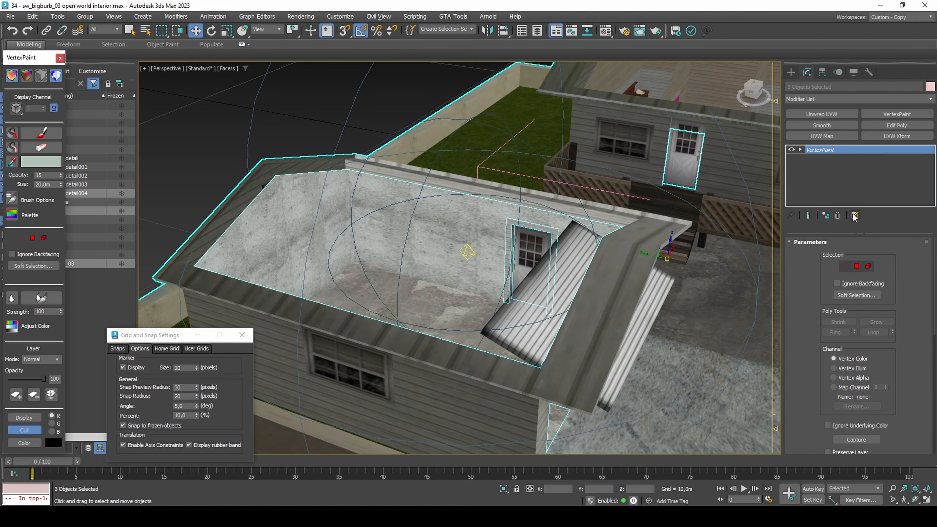
click(837, 216)
click(467, 253)
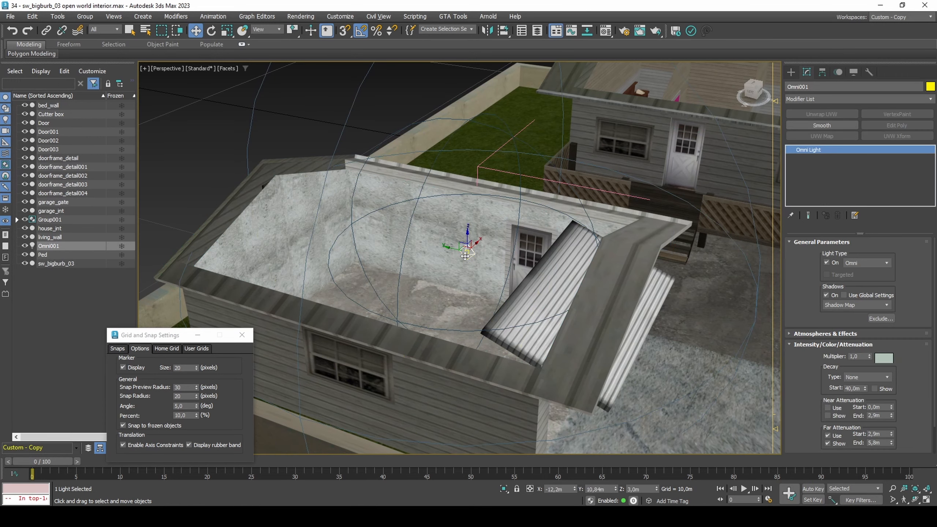
Step: Change the garage omni light's color to a neutral grey with saturation 0 and value 190
click(881, 360)
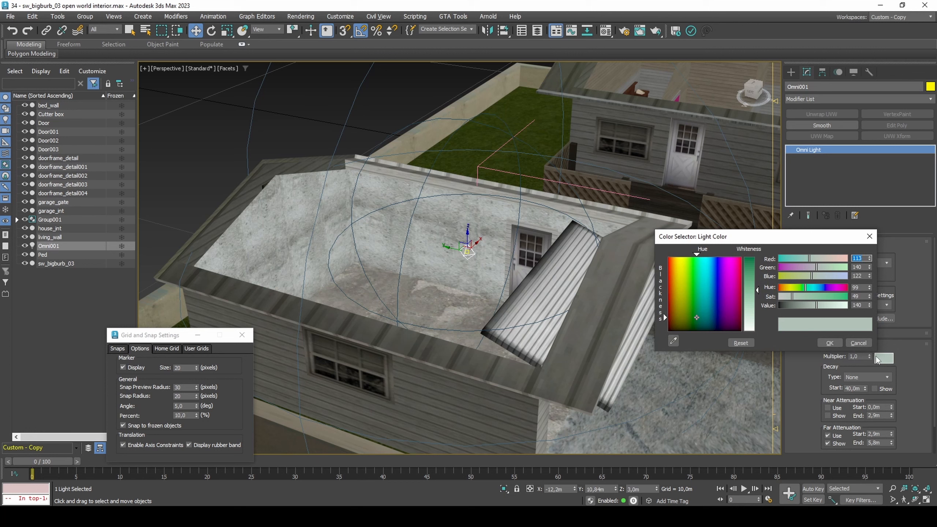
right_click(869, 297)
click(860, 307)
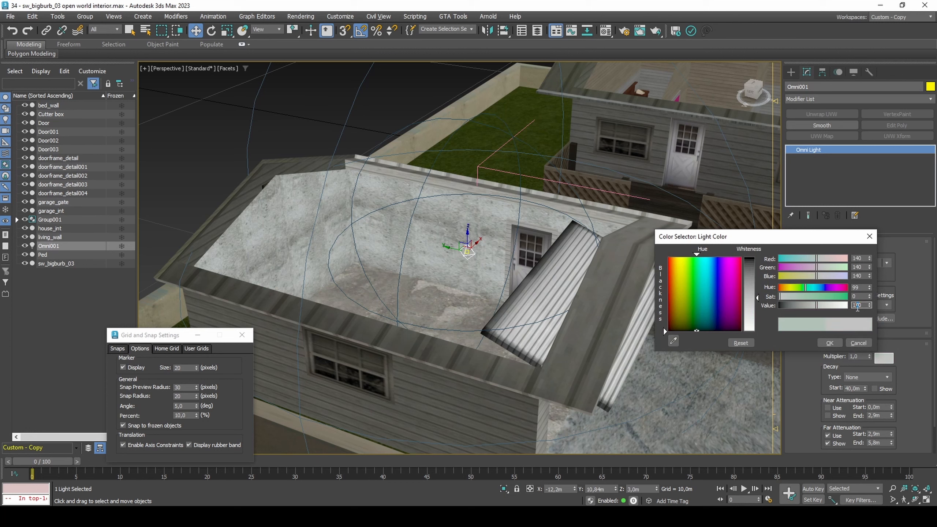
text(190)
key(Return)
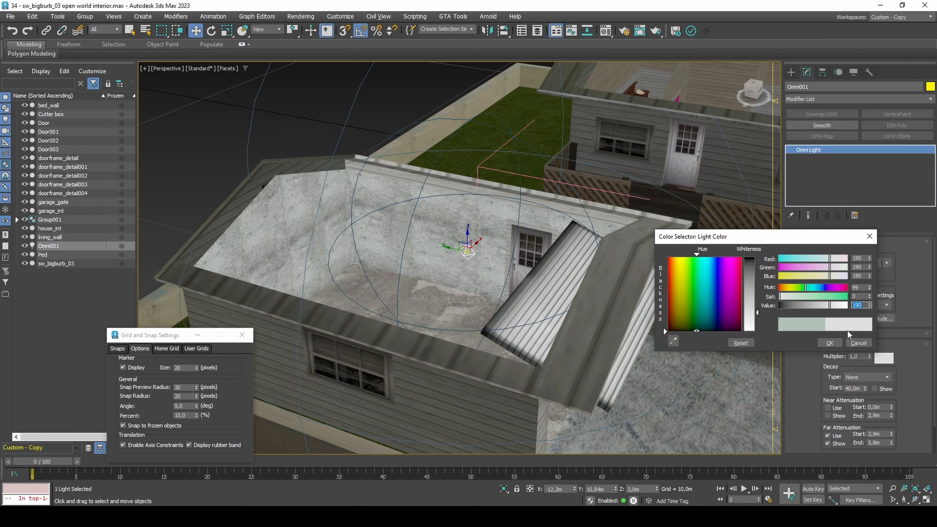
click(830, 342)
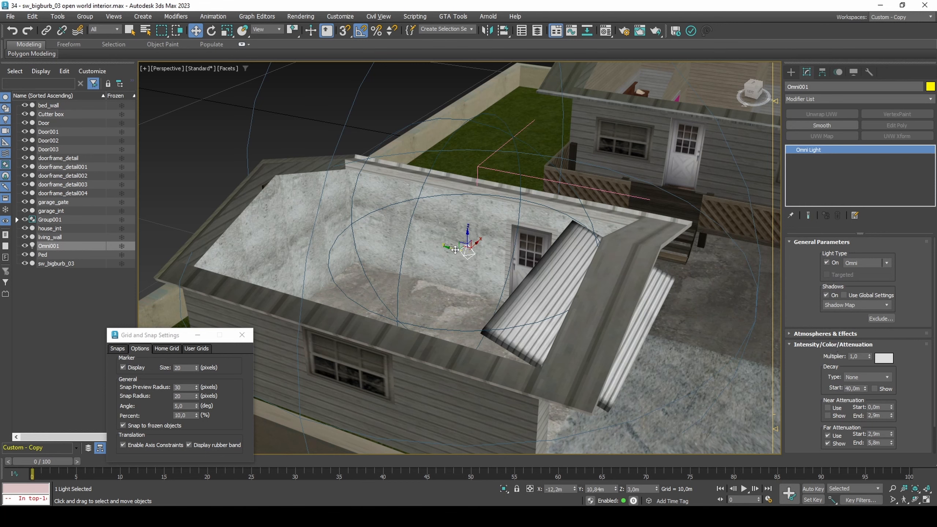
Step: Clone the omni light as a copy and place it outside the garage entrance at Y 7 m and Z 1 m
shift+drag(455, 250, 476, 255)
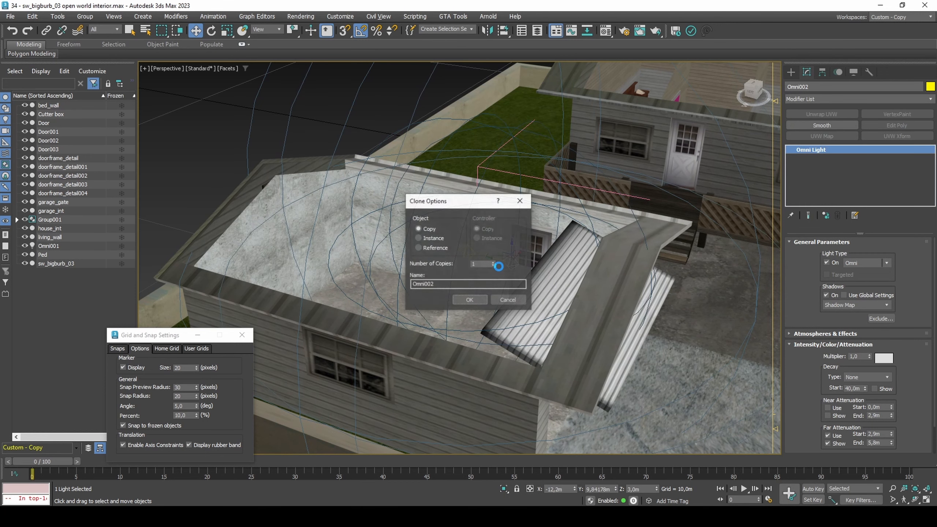
click(469, 300)
double_click(600, 488)
text(7)
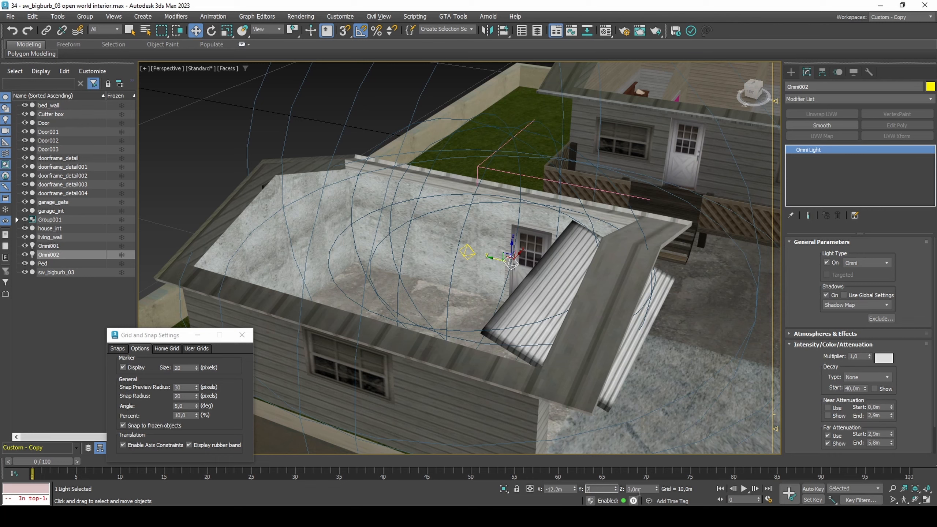
key(Tab)
key(Return)
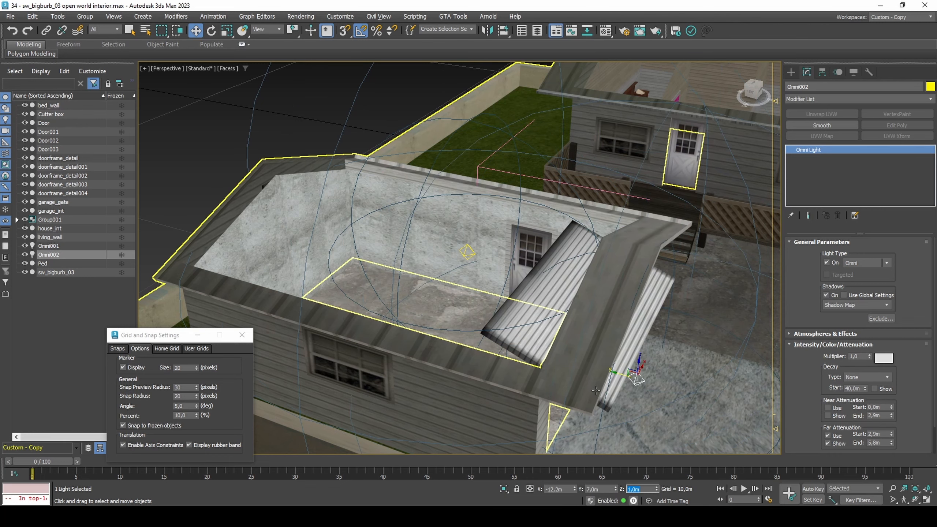
Step: Add VertexPaint to the garage interior and its door frame together and assign the vertex lighting with No Radiosity
alt+middle_drag(575, 405, 565, 355)
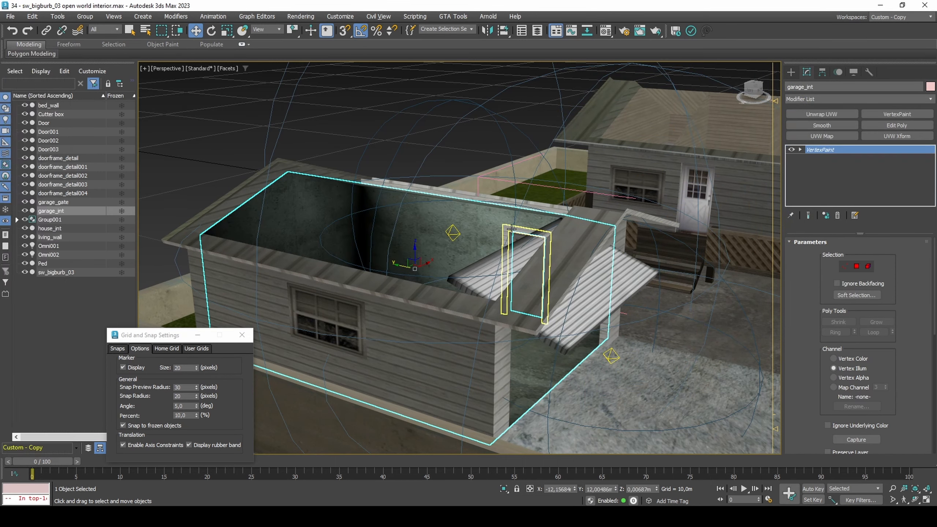
click(895, 115)
click(893, 116)
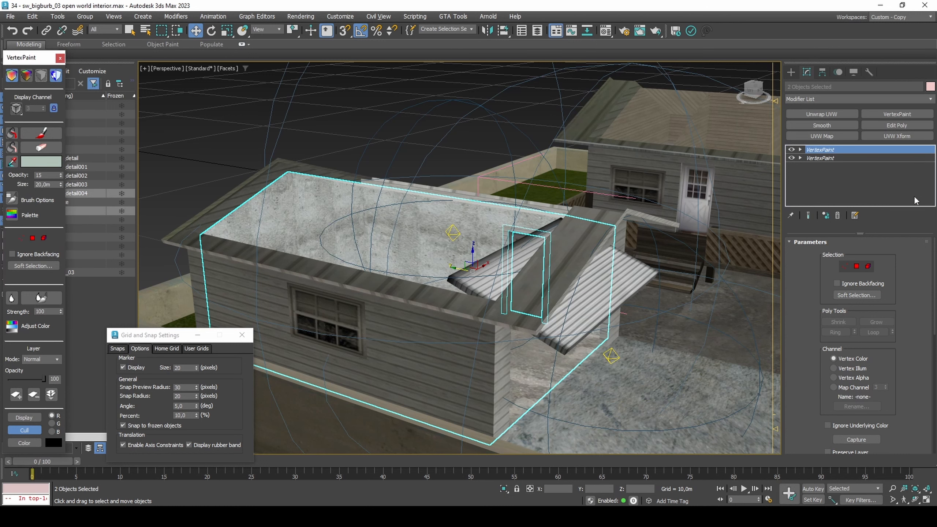
scroll(918, 329, down, 4)
scroll(918, 329, down, 3)
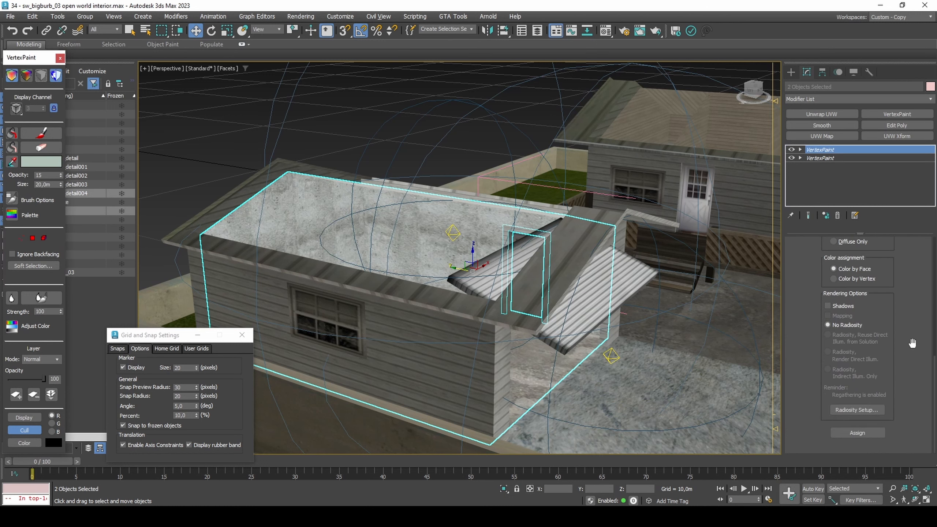
click(864, 434)
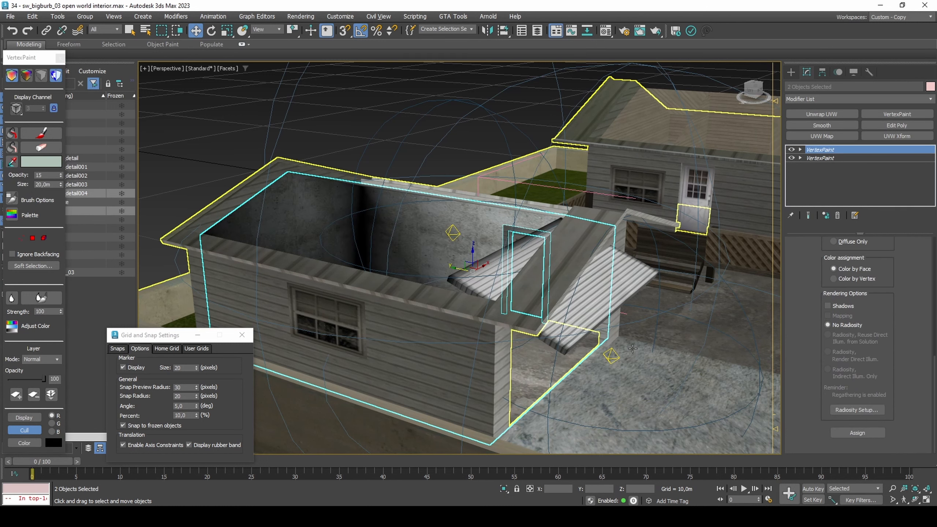
mouse_move(664, 384)
alt+middle_down()
mouse_move(742, 382)
mouse_move(613, 344)
mouse_move(669, 376)
alt+middle_up()
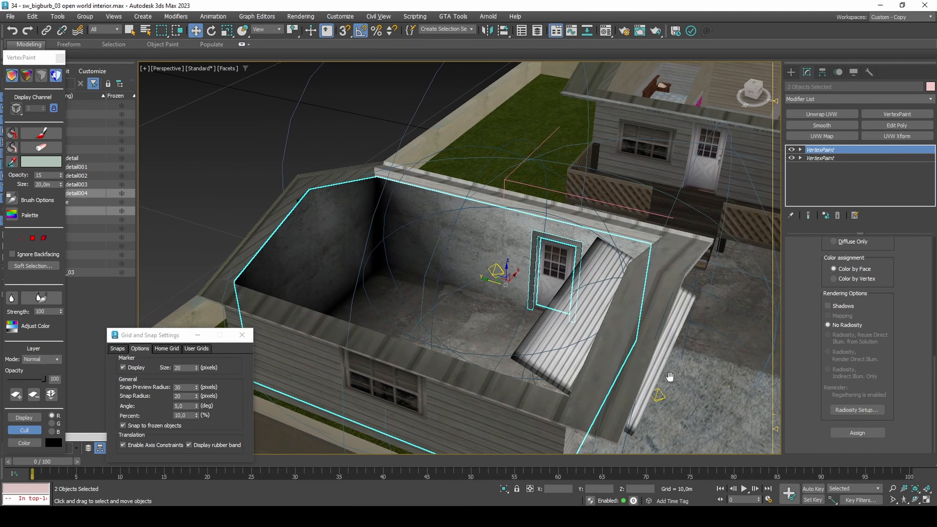
Step: Freeze all objects in the scene through their object properties
drag(177, 336, 102, 359)
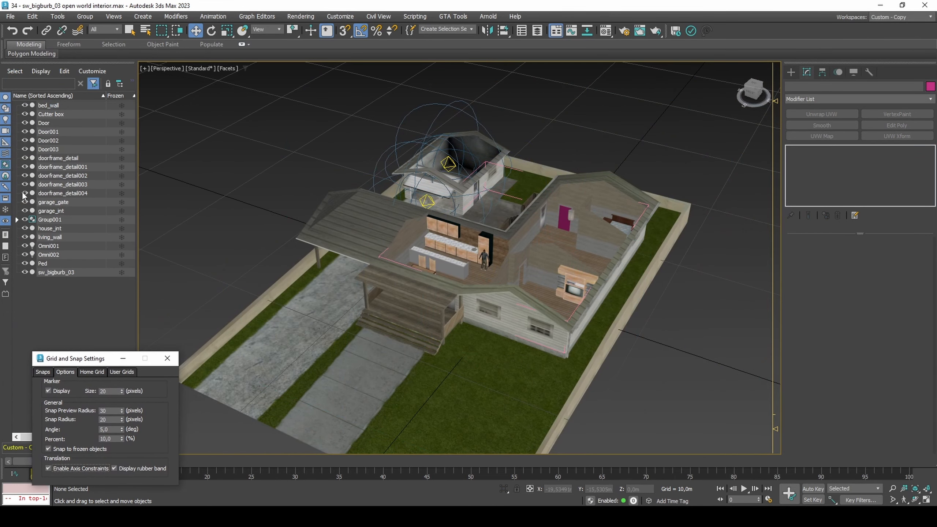
key(ctrl+a)
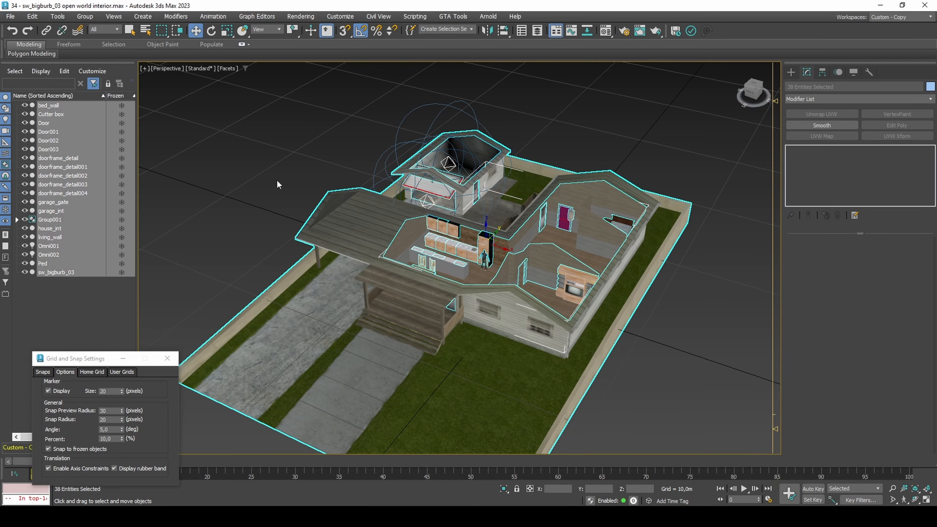
right_click(278, 183)
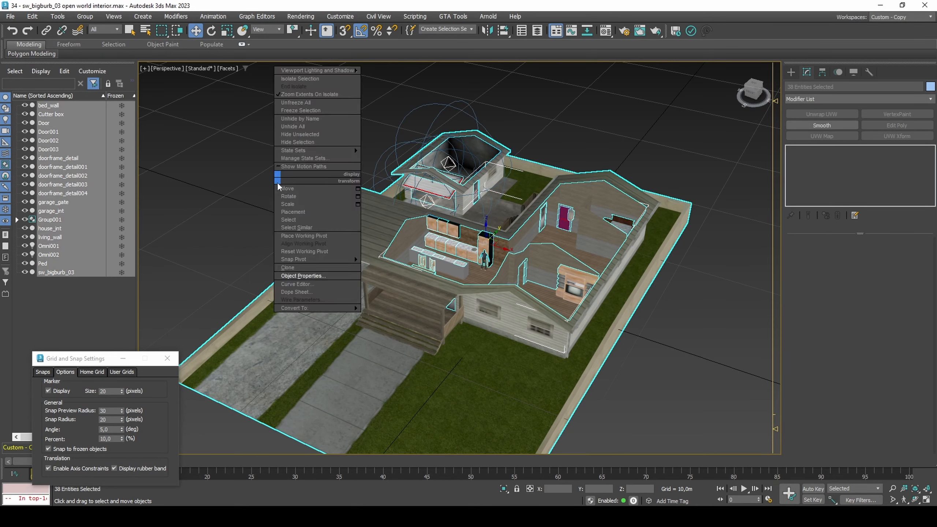
click(311, 276)
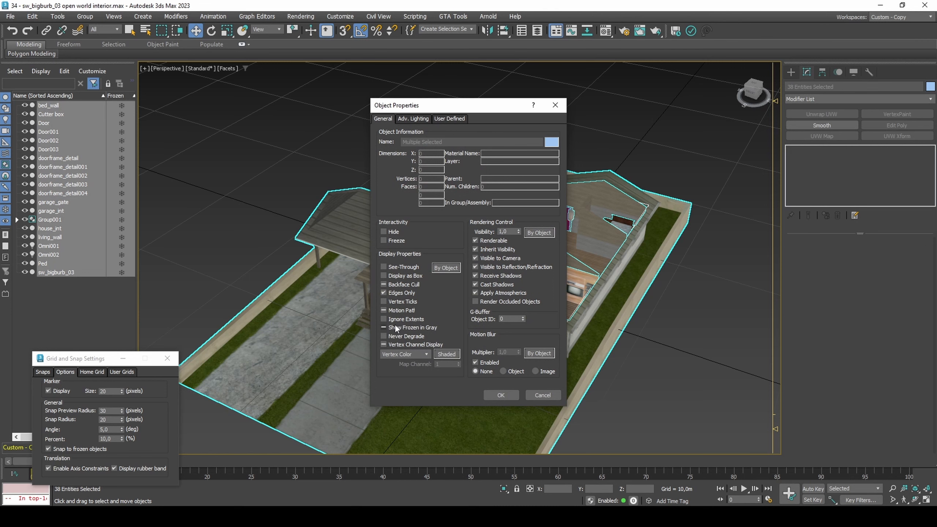
click(393, 241)
click(497, 394)
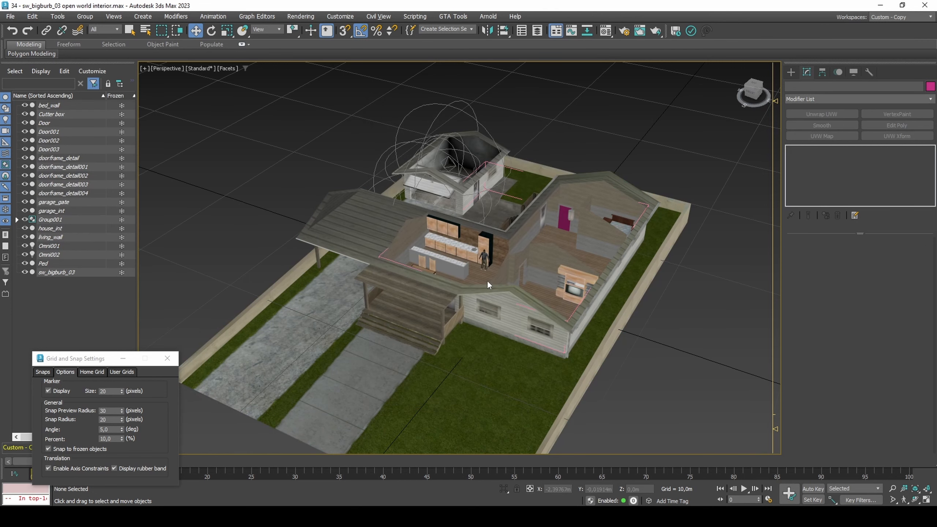
Step: Import the collision file sw_bigburb_03.col with the GTA Tools COL IO script, with Skip bounding enabled
click(457, 16)
mouse_move(479, 45)
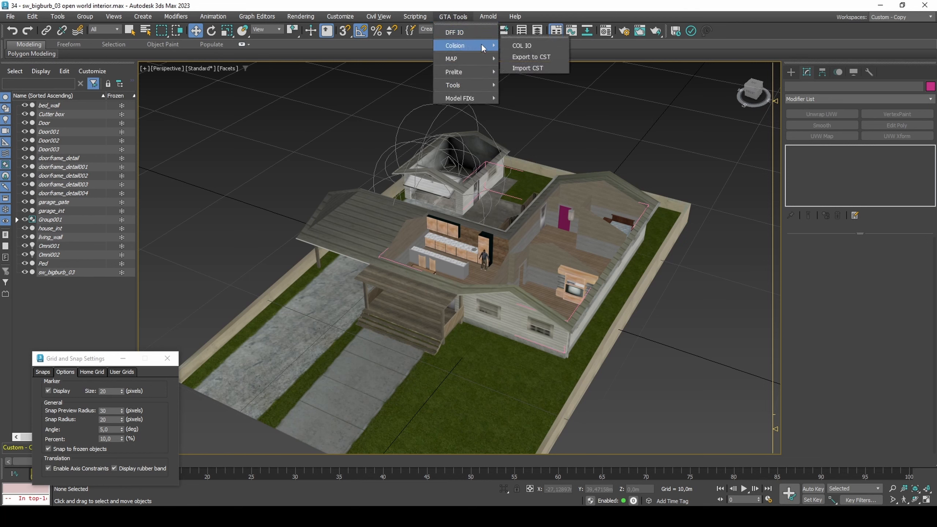
click(519, 45)
drag(36, 48, 148, 93)
click(195, 118)
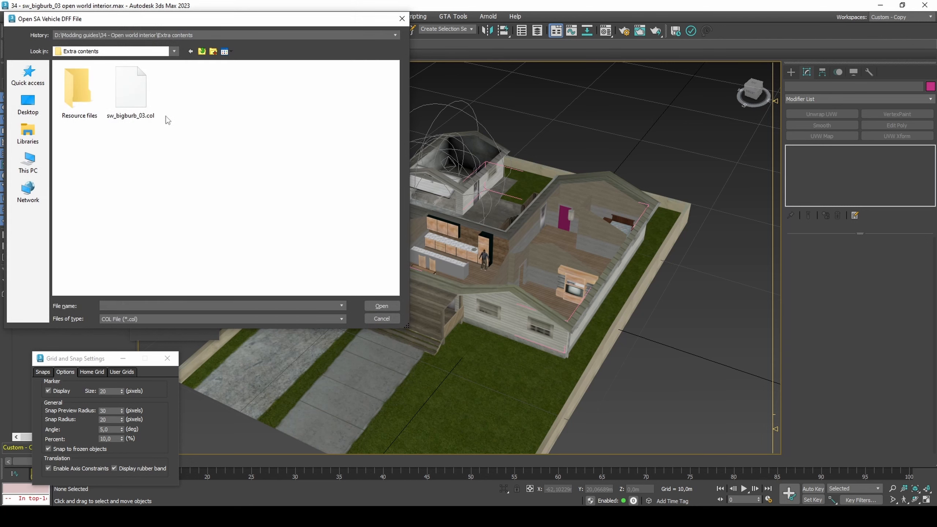
click(151, 107)
double_click(151, 107)
click(165, 207)
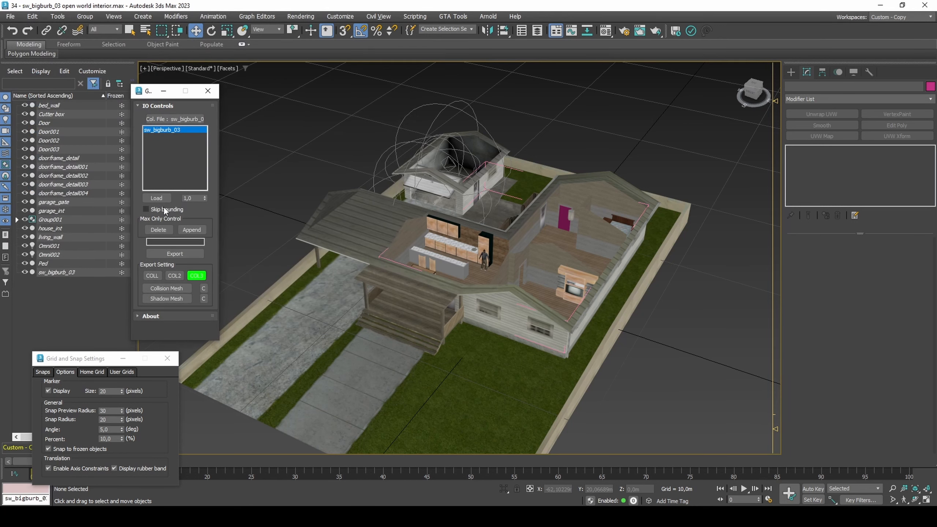
click(158, 199)
click(346, 219)
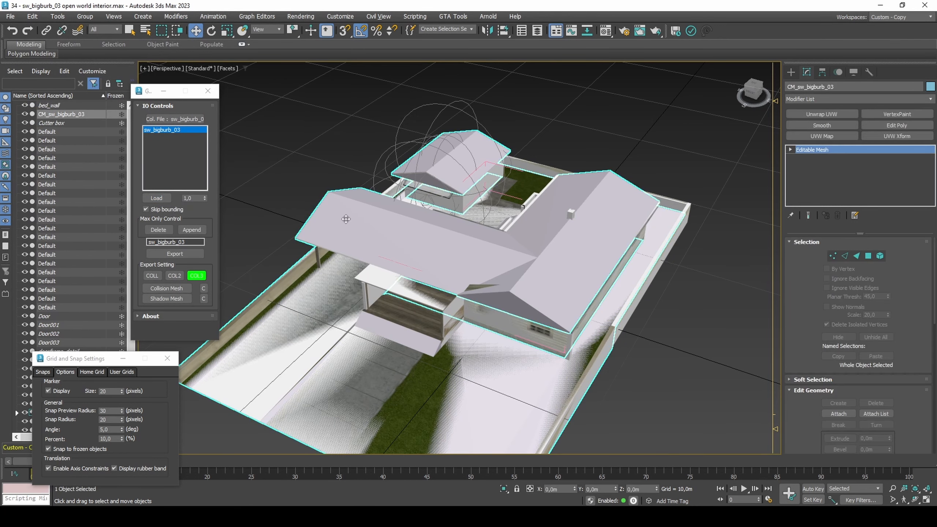
key(4)
scroll(815, 314, down, 1)
scroll(815, 314, down, 5)
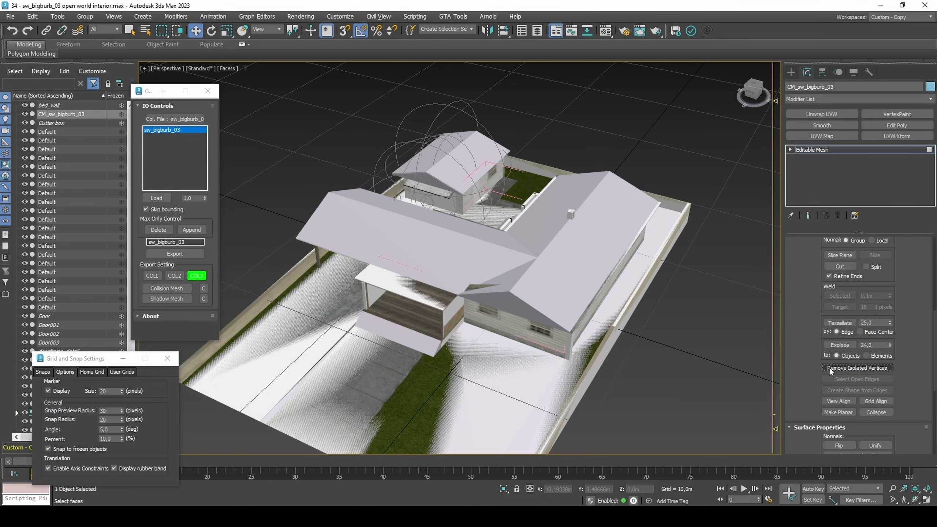
key(4)
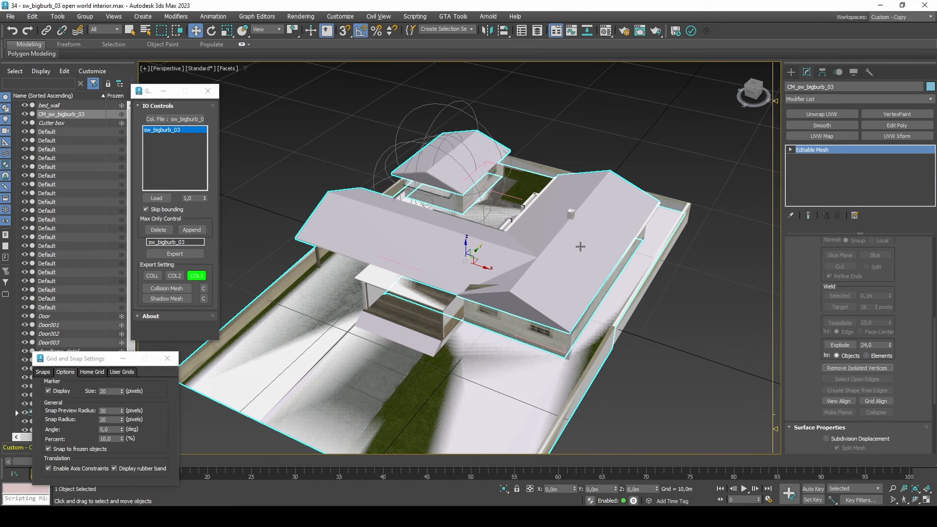
Step: Delete the three collision boxes that fill the two house wings and the garage
alt+middle_drag(548, 243, 574, 282)
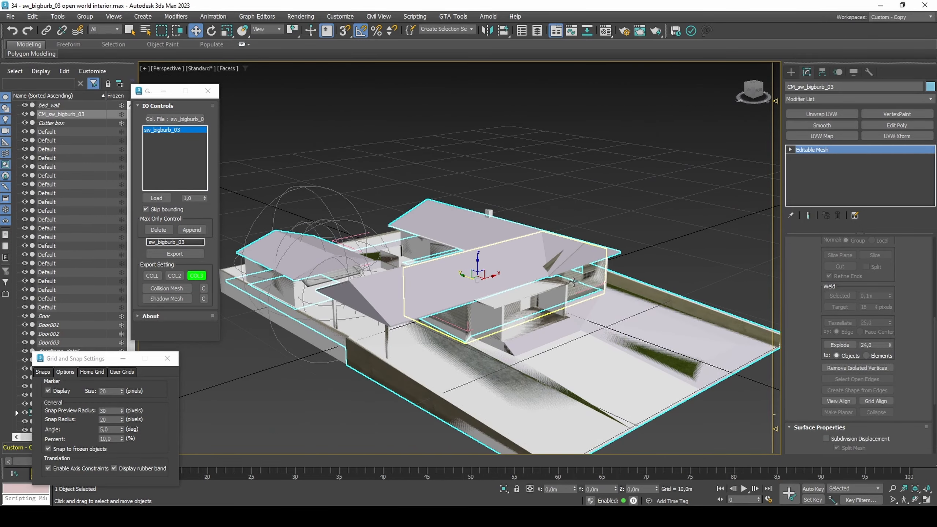
click(573, 282)
ctrl+click(428, 248)
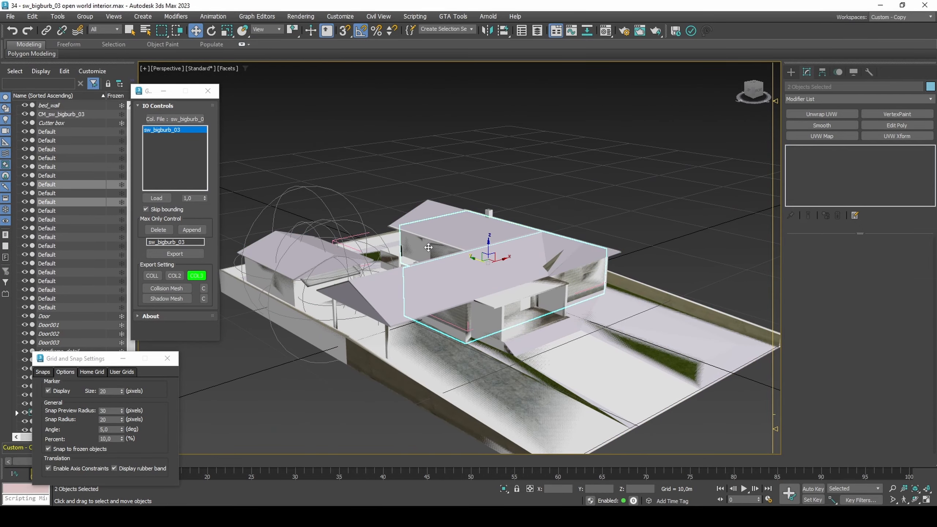
ctrl+click(306, 291)
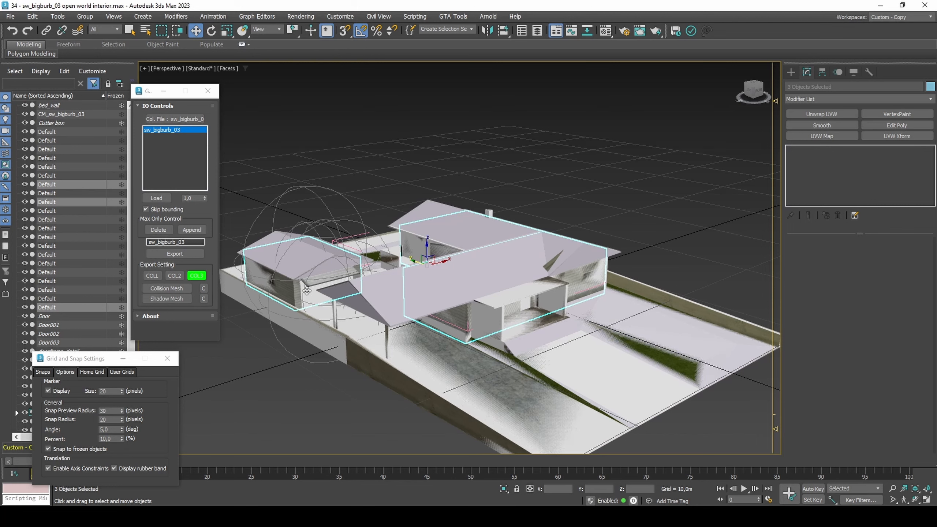
key(Delete)
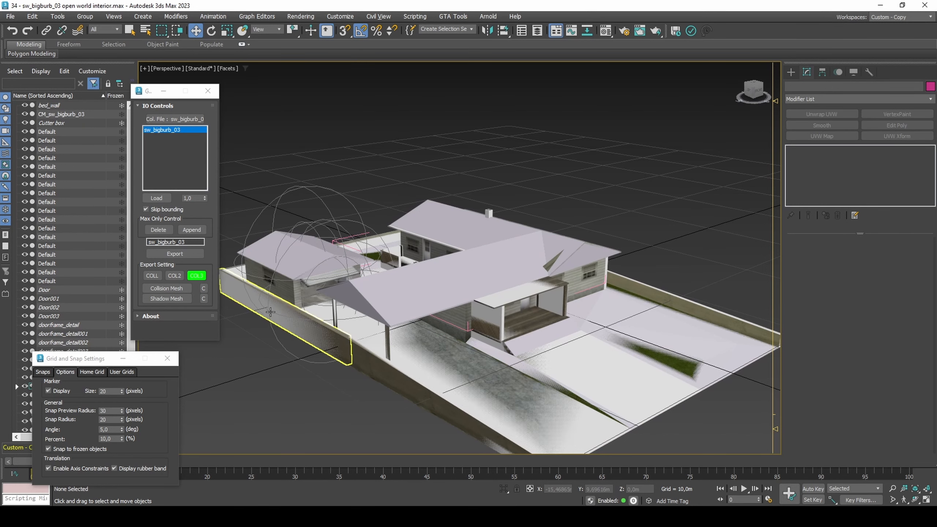
Step: Start a spline line at the base corner of the front wall beside the porch, with AutoGrid off and snapping on
click(65, 450)
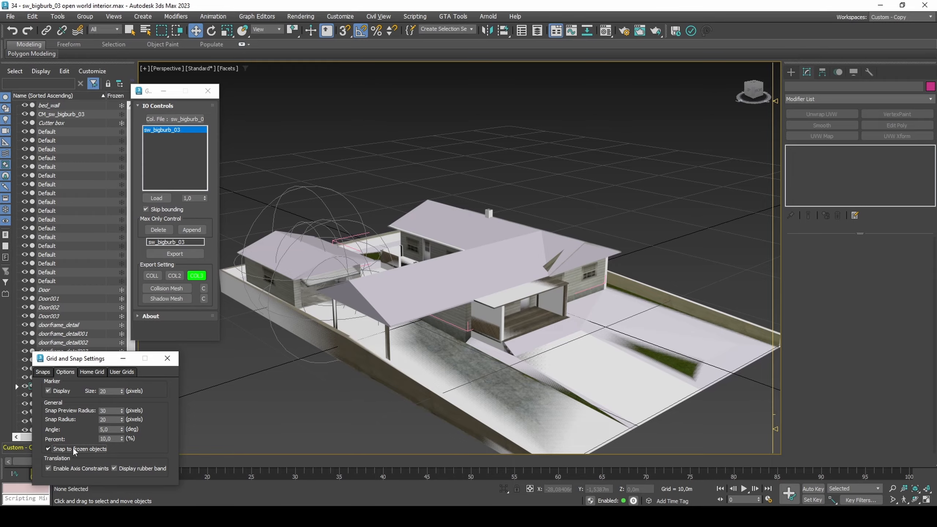
alt+middle_drag(549, 309, 516, 311)
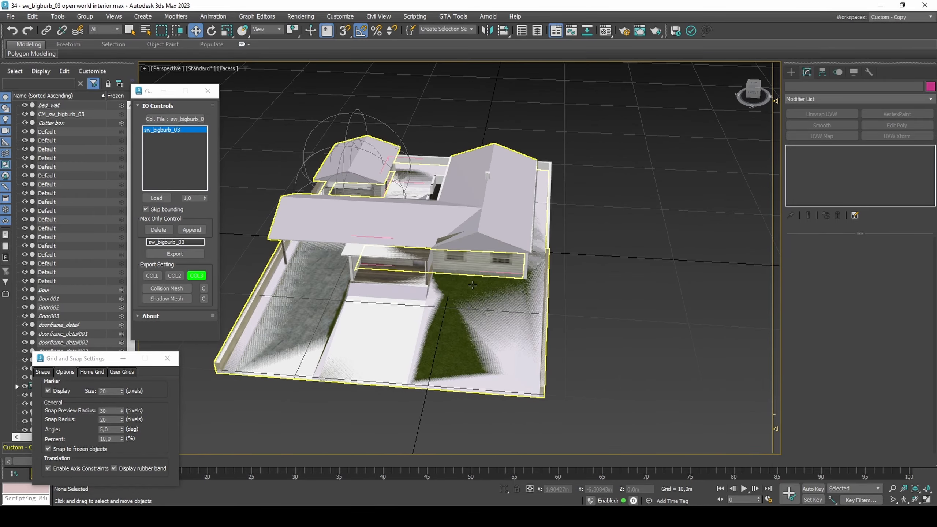
scroll(472, 280, up, 5)
click(790, 72)
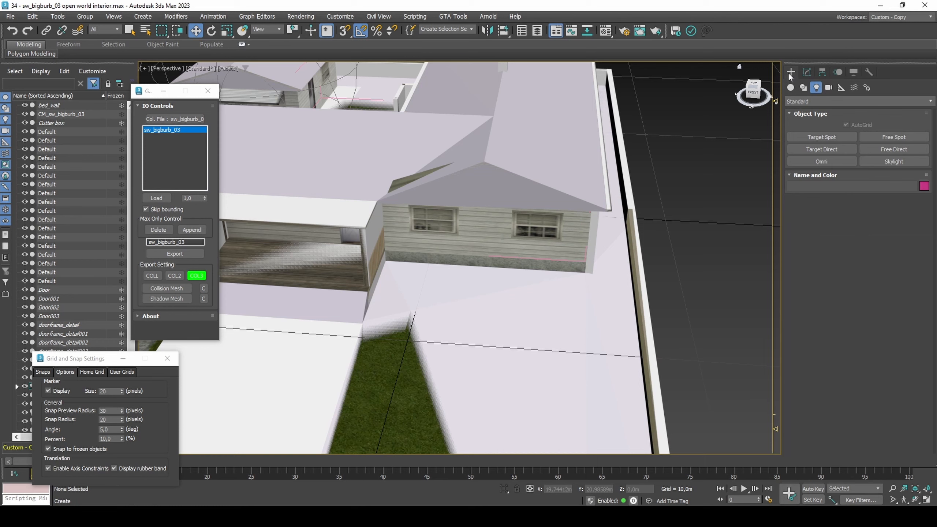
click(803, 87)
click(813, 150)
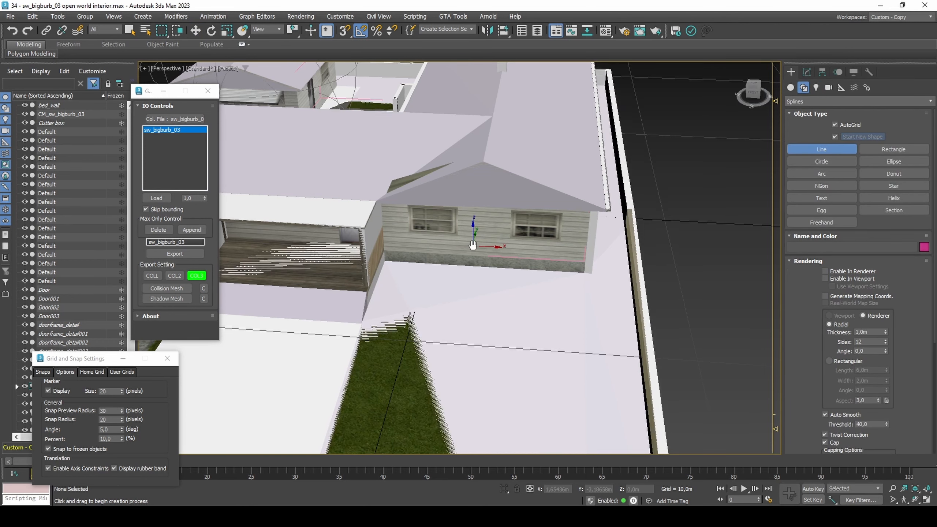
middle_drag(473, 245, 444, 277)
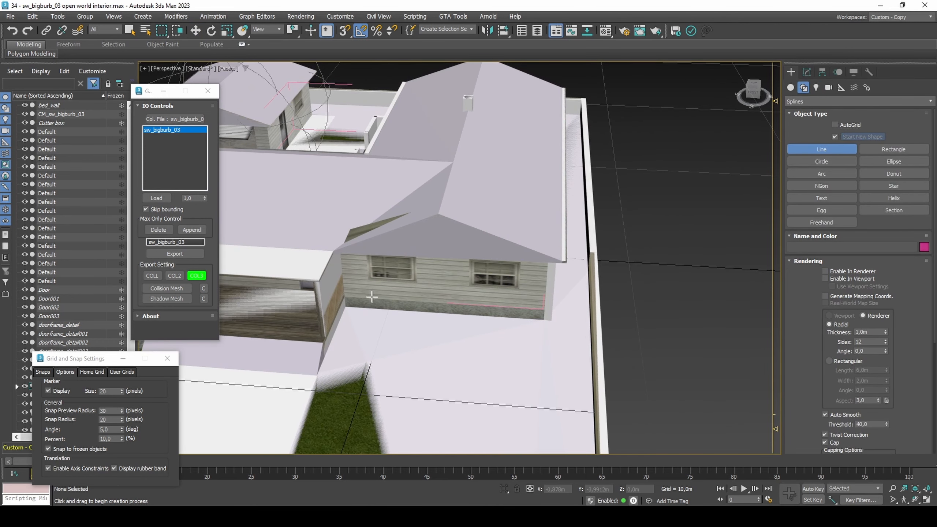
key(s)
scroll(372, 297, up, 3)
click(342, 305)
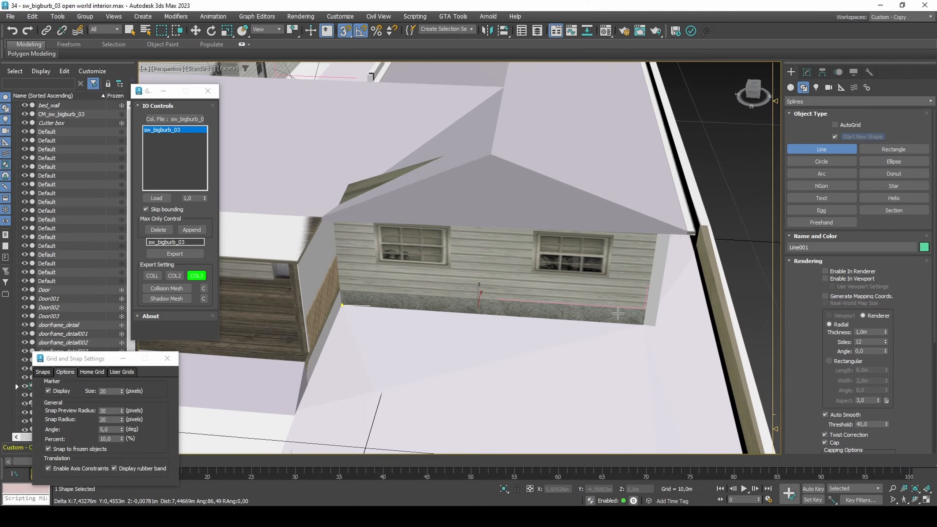
Step: Continue the collision line in wireframe, snapping points to the base corners at the far end of the front wall and around its side
key(F3)
scroll(649, 324, down, 2)
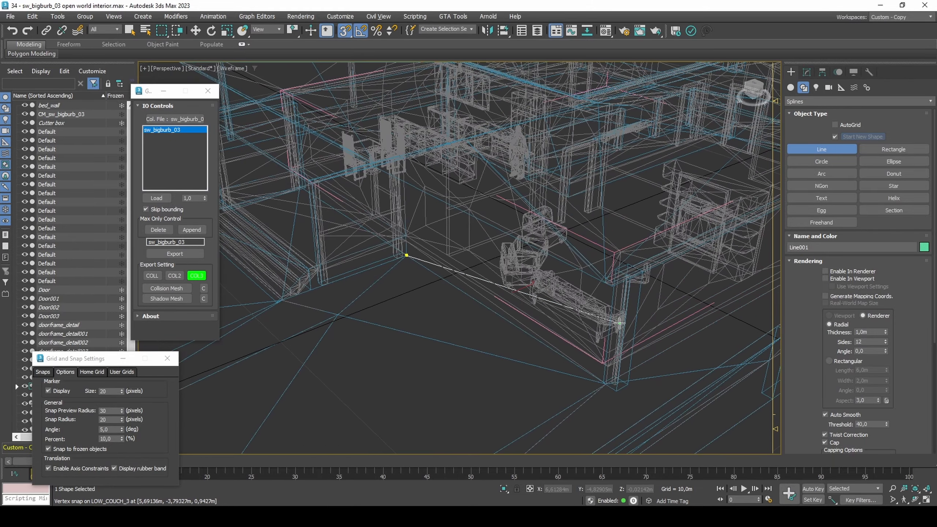
scroll(609, 332, up, 4)
click(604, 408)
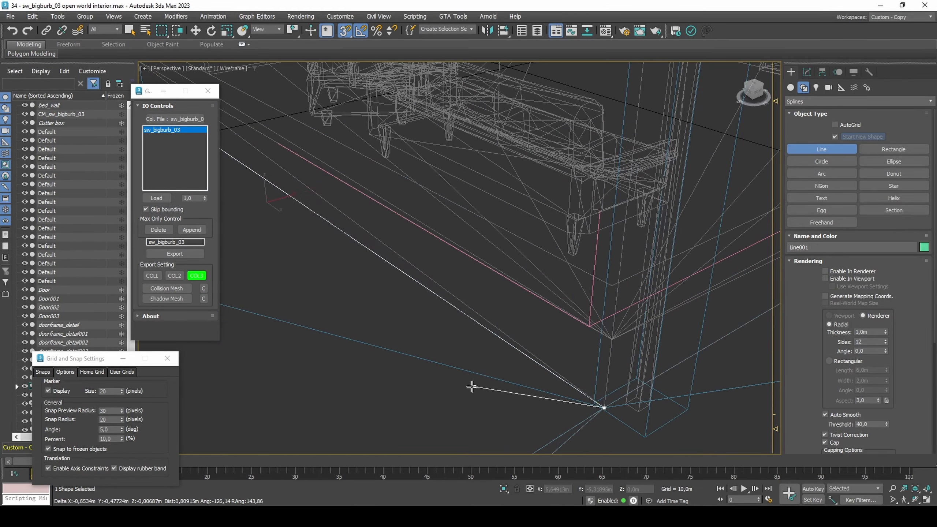
scroll(471, 386, down, 1)
scroll(472, 386, down, 3)
click(502, 230)
Step: Trace the remaining base corners of the house exterior back to the starting corner beside the porch and close the spline
alt+middle_drag(496, 358, 509, 306)
scroll(594, 249, down, 3)
scroll(508, 306, down, 2)
scroll(474, 353, up, 4)
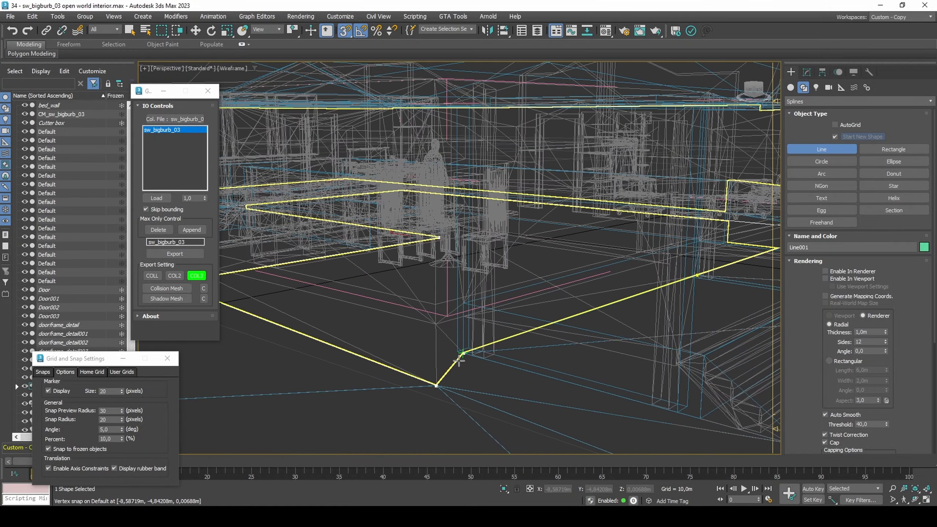
click(462, 355)
middle_drag(662, 274, 329, 361)
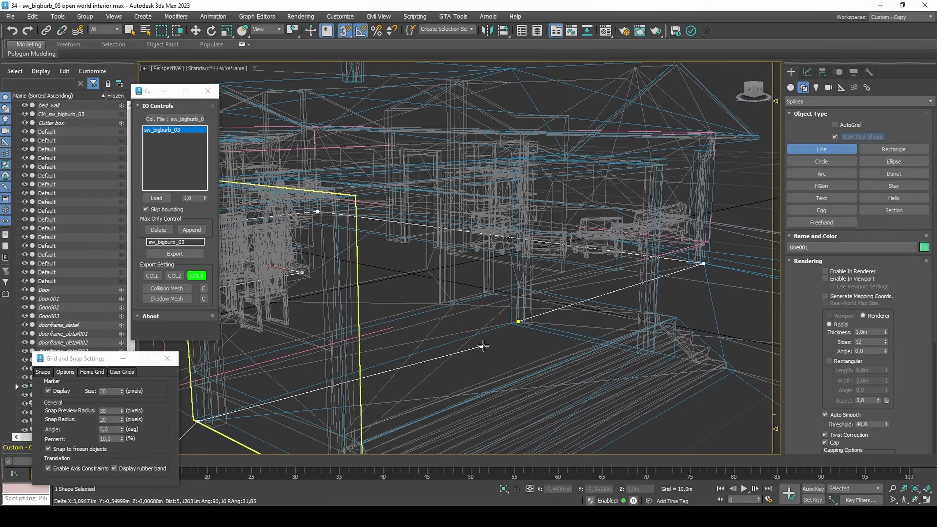
click(518, 321)
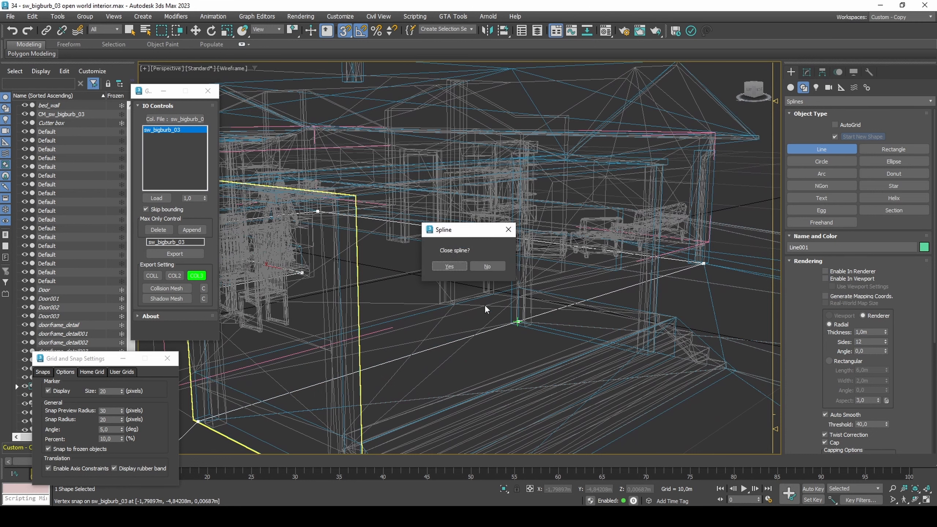
click(448, 266)
key(w)
key(F3)
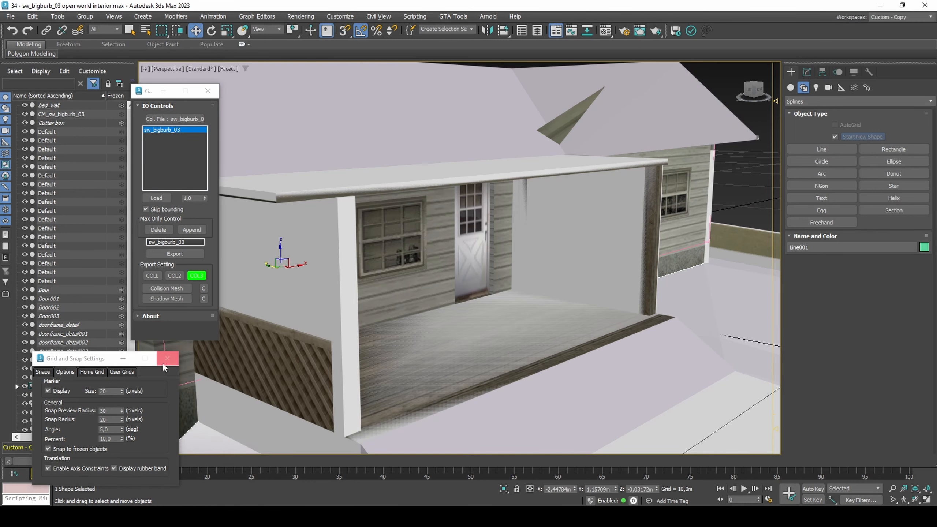
Step: Rename the traced house outline Line001 as house_ext_col
drag(116, 362, 175, 348)
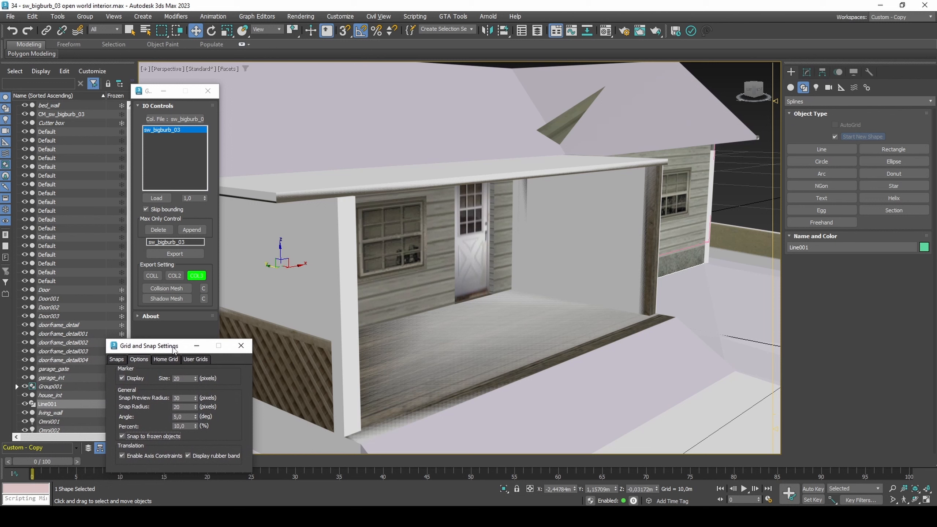
click(48, 404)
text(house_ex)
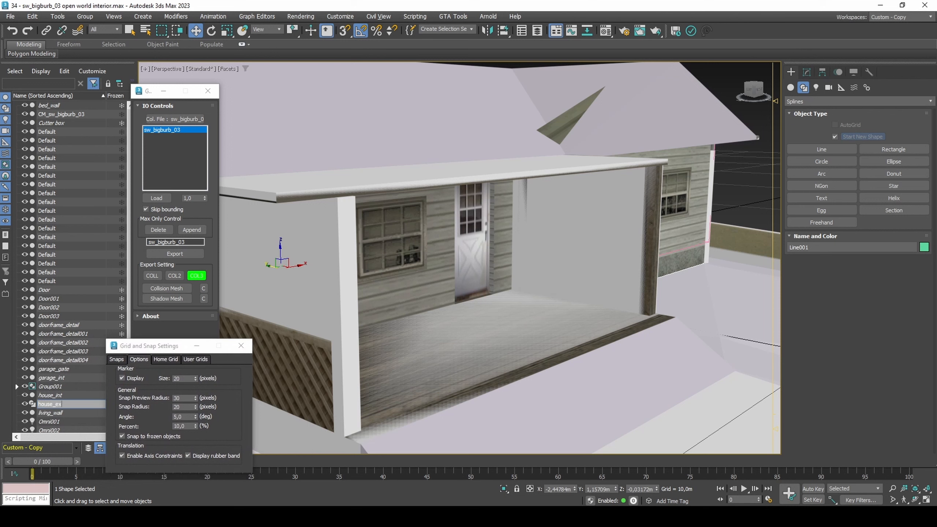
text(t_col)
key(Return)
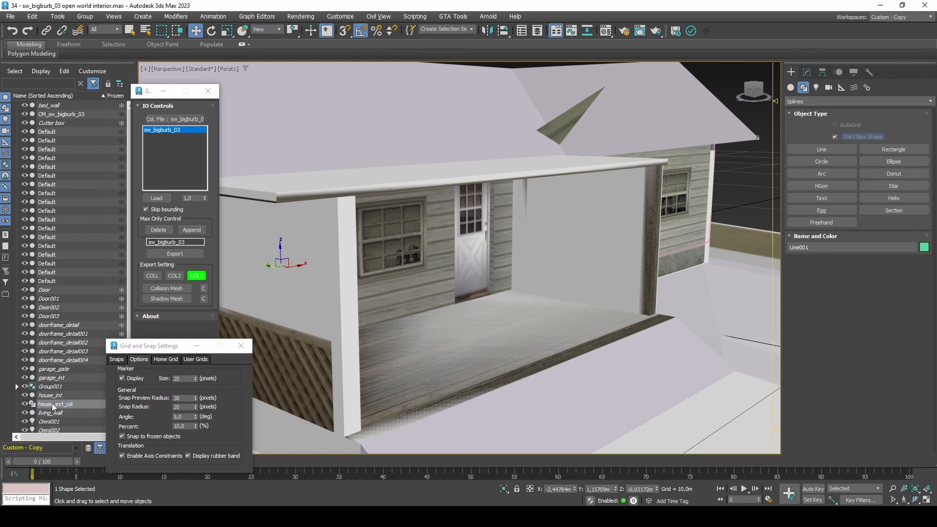
Step: Apply an Extrude modifier to house_ext_col with an amount of 3,5 m
click(807, 72)
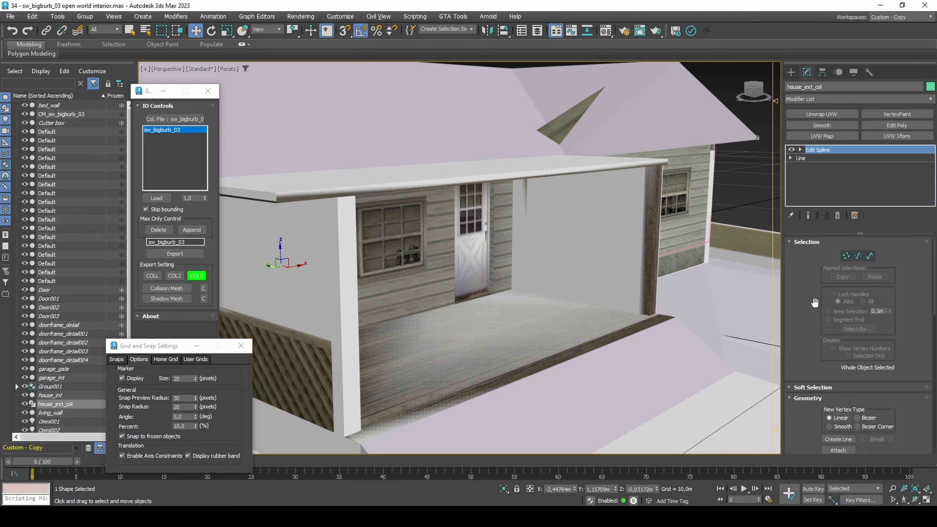
click(833, 97)
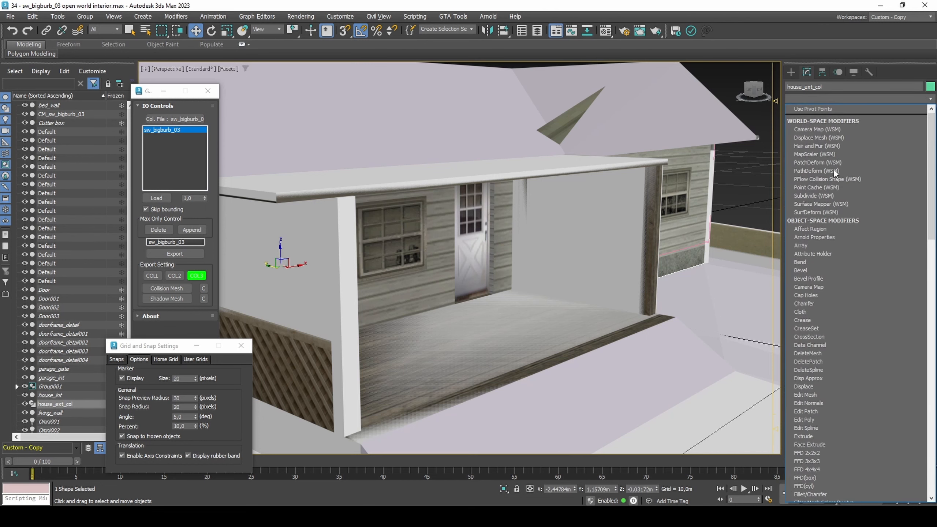
click(808, 435)
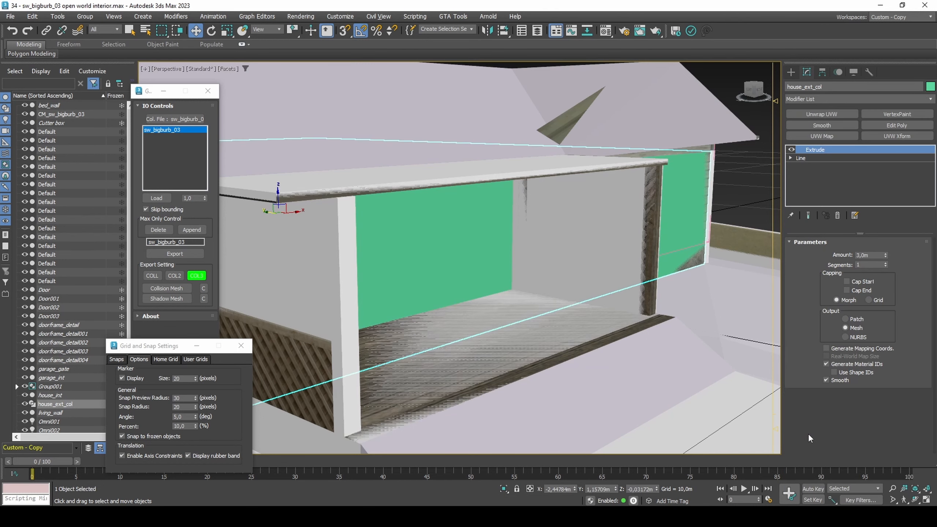
double_click(868, 255)
text(3,5)
key(Return)
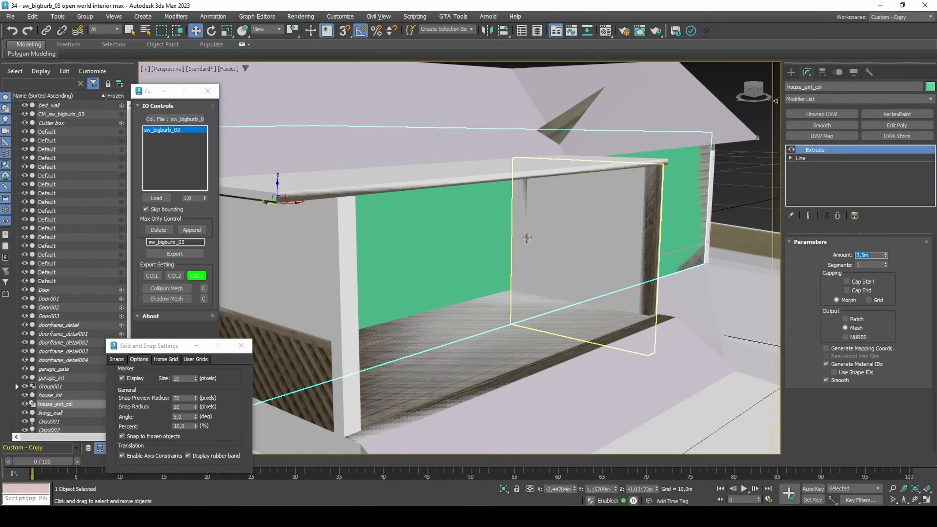
Step: Add an Edit Poly modifier to house_ext_col and snap the stray vertex at the wall corner beside the porch into place
middle_drag(337, 208, 534, 277)
scroll(602, 235, down, 2)
scroll(602, 234, down, 3)
scroll(491, 292, up, 4)
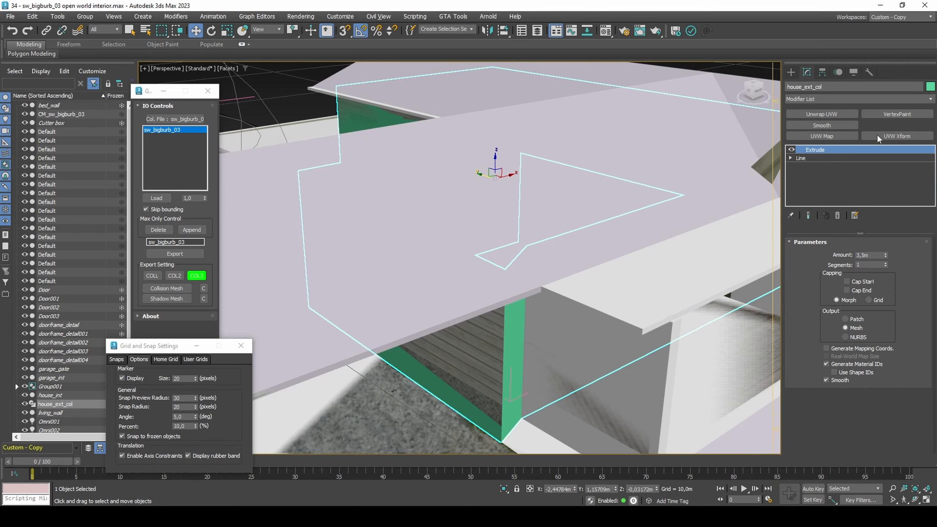
click(883, 127)
key(F3)
click(506, 269)
alt+middle_drag(506, 269, 504, 252)
key(s)
drag(504, 252, 528, 247)
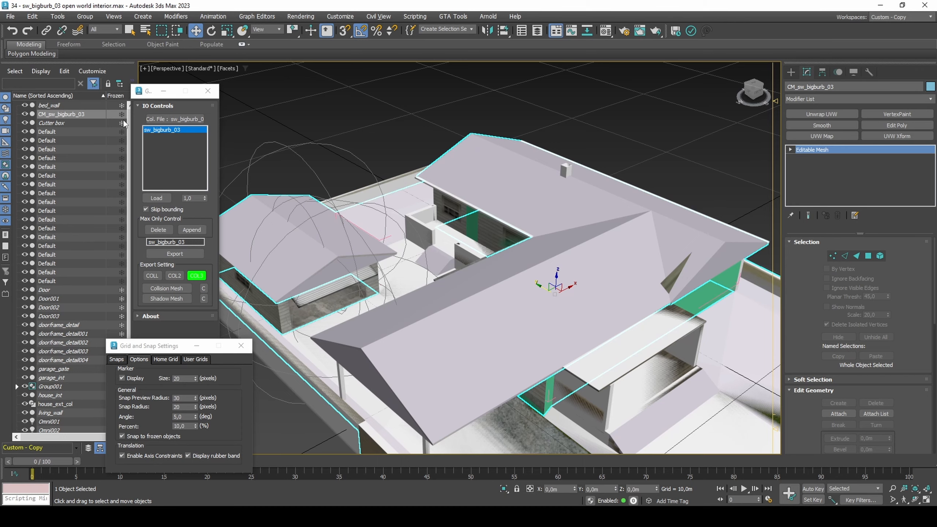
Step: Select the Cutter box and move it from the back wall over to the front porch
click(91, 124)
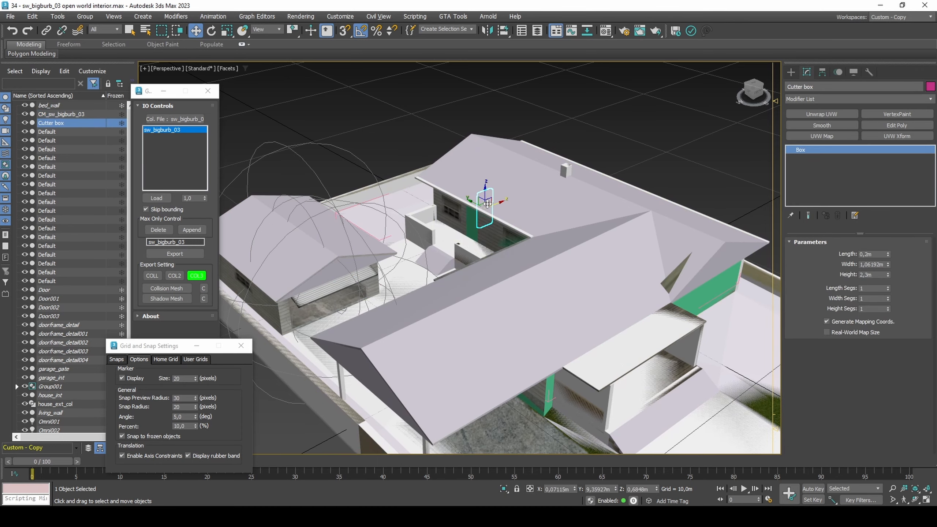
drag(480, 209, 648, 351)
alt+middle_drag(648, 352, 572, 296)
scroll(612, 354, up, 8)
Step: Turn off Enable Axis Constraints, snap the Cutter box's base corner to the porch doorway and shift the box through the wall
key(F3)
key(s)
click(172, 456)
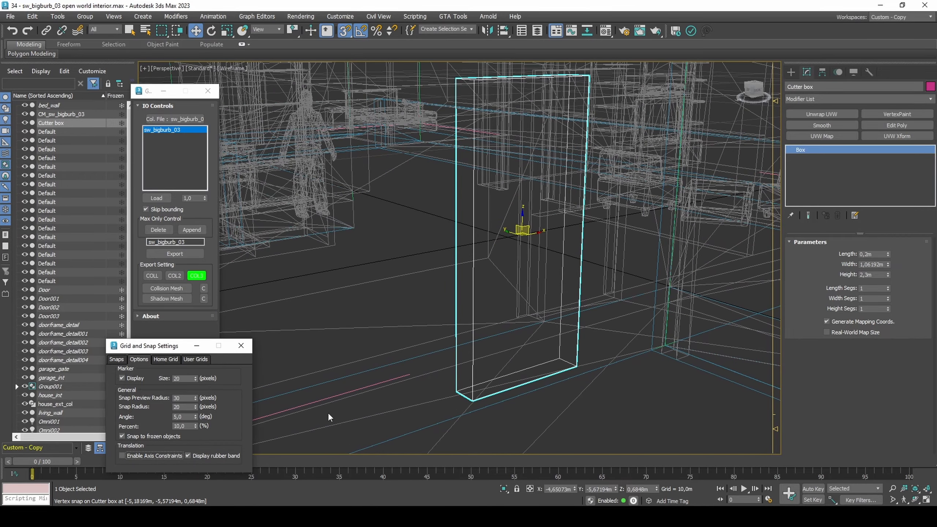
mouse_move(472, 402)
mouse_down()
mouse_move(540, 309)
mouse_move(537, 318)
mouse_up()
key(F3)
scroll(561, 278, up, 6)
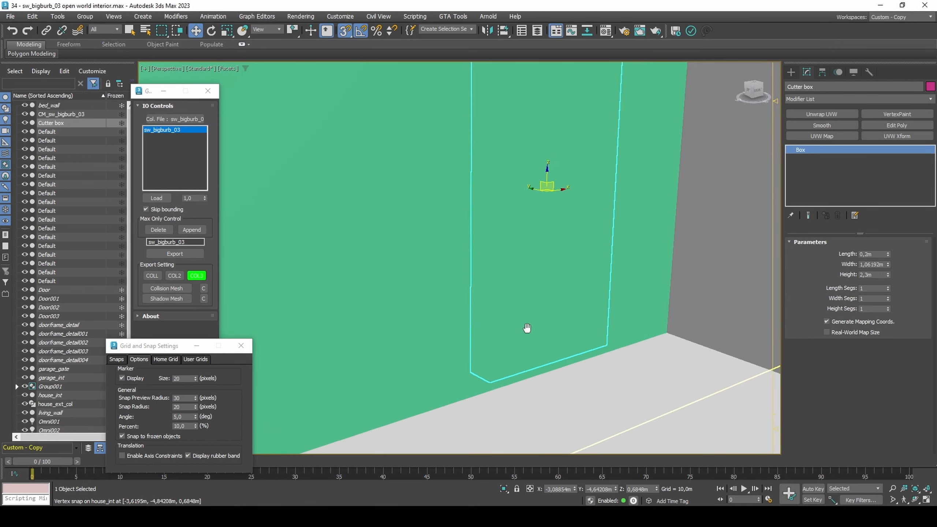
scroll(517, 260, down, 5)
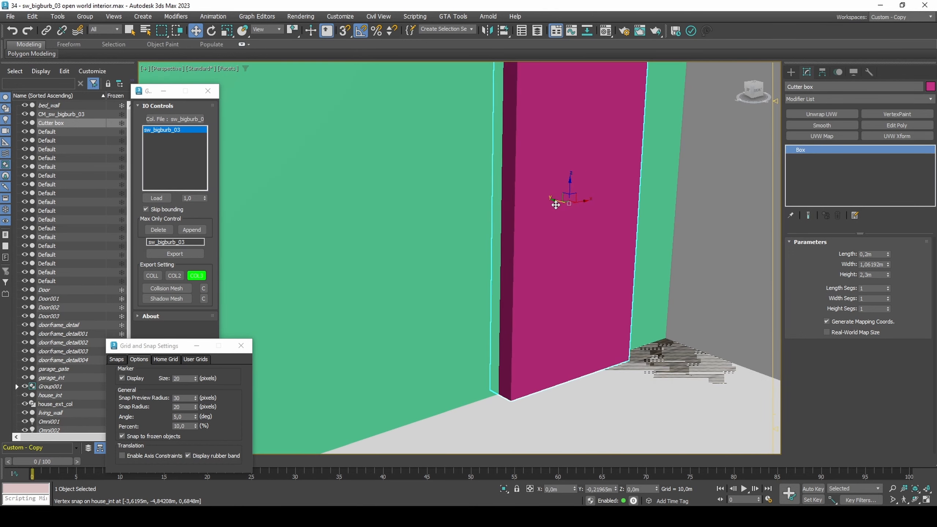
Step: Cut the porch doorway out of house_ext_col with a ProBoolean subtraction of a Cutter box copy, using Cookie and Remove Only Invisible
click(481, 247)
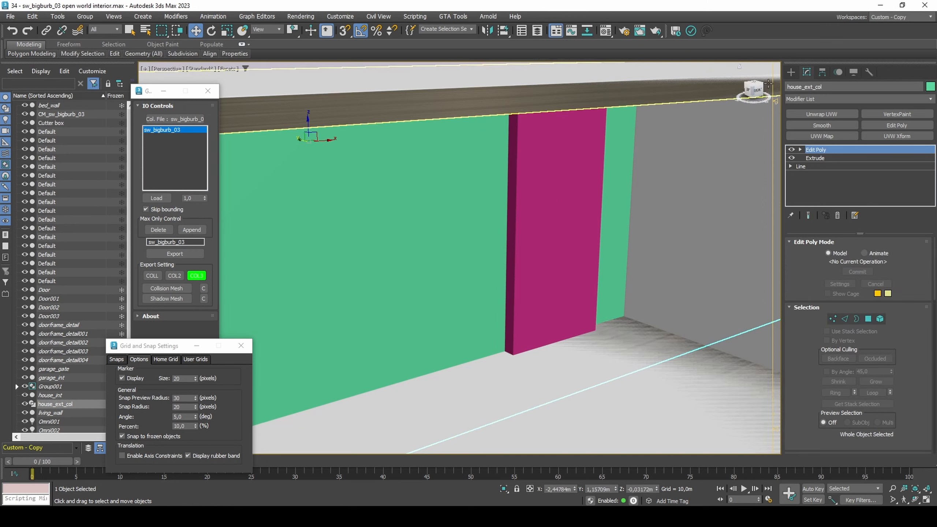
click(791, 73)
click(795, 90)
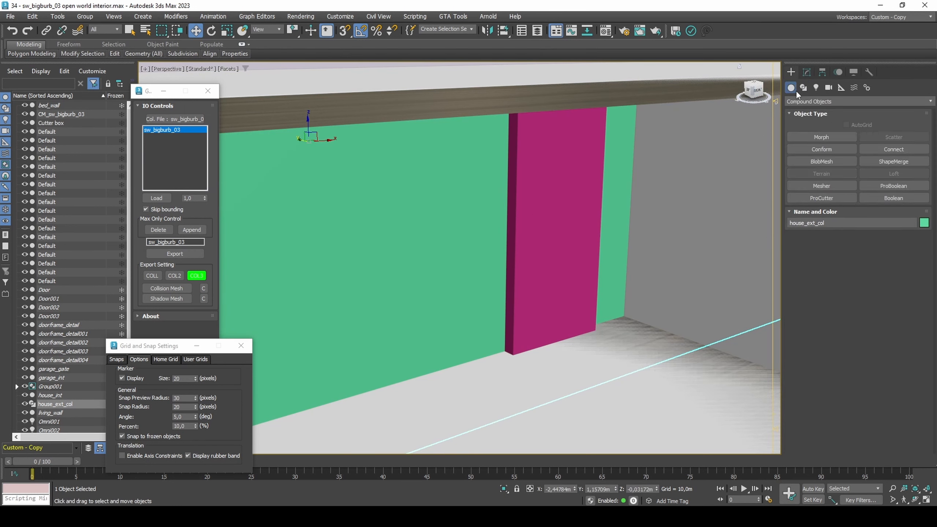
click(877, 185)
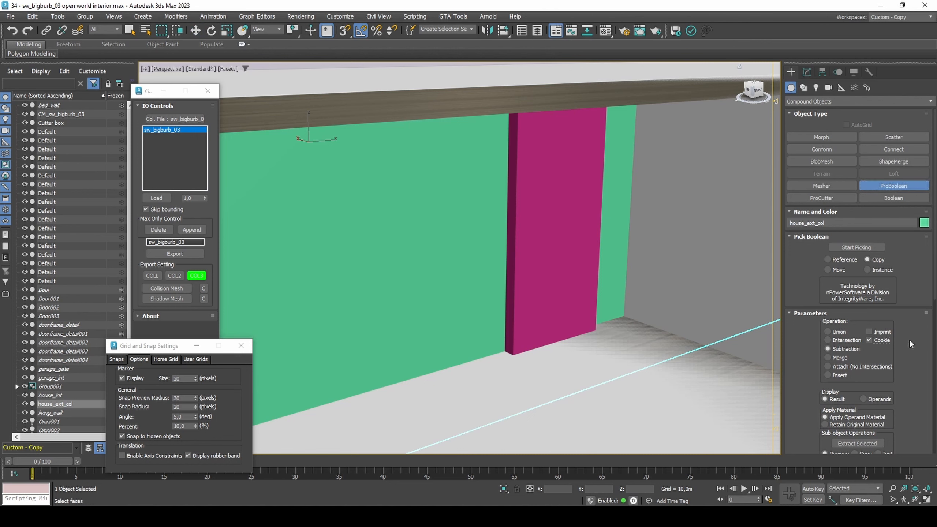
scroll(909, 339, down, 10)
click(869, 437)
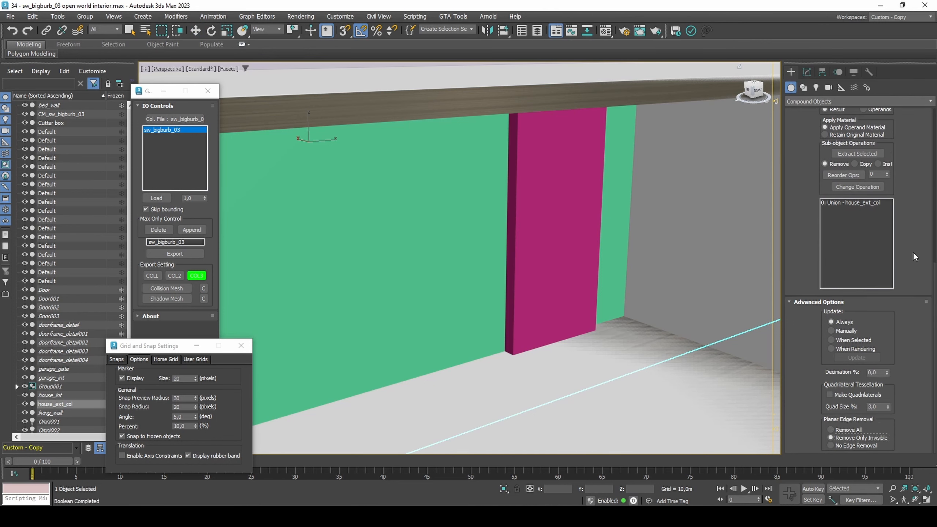
scroll(912, 252, up, 10)
click(862, 248)
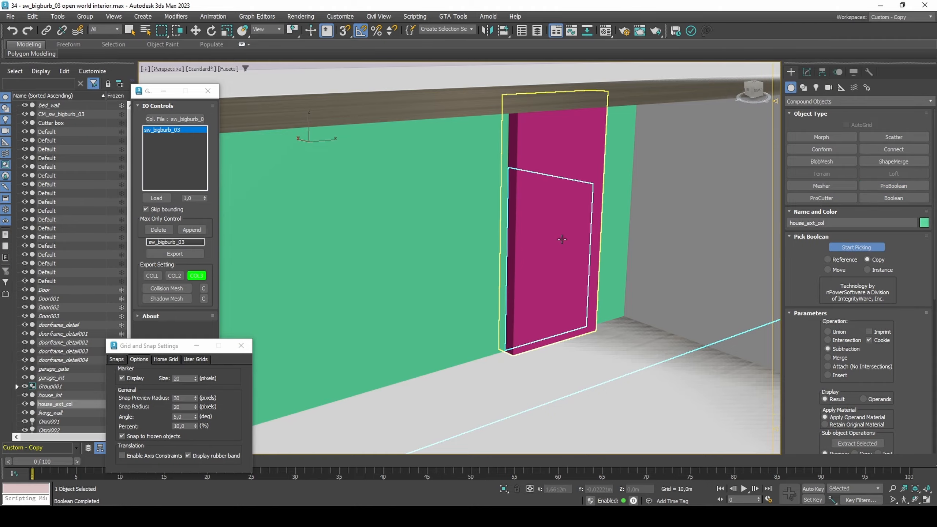
Step: Move the Cutter box across to the house's other doorway wall and rotate it parallel to that wall
key(w)
click(579, 244)
scroll(579, 243, down, 8)
alt+middle_drag(578, 243, 670, 357)
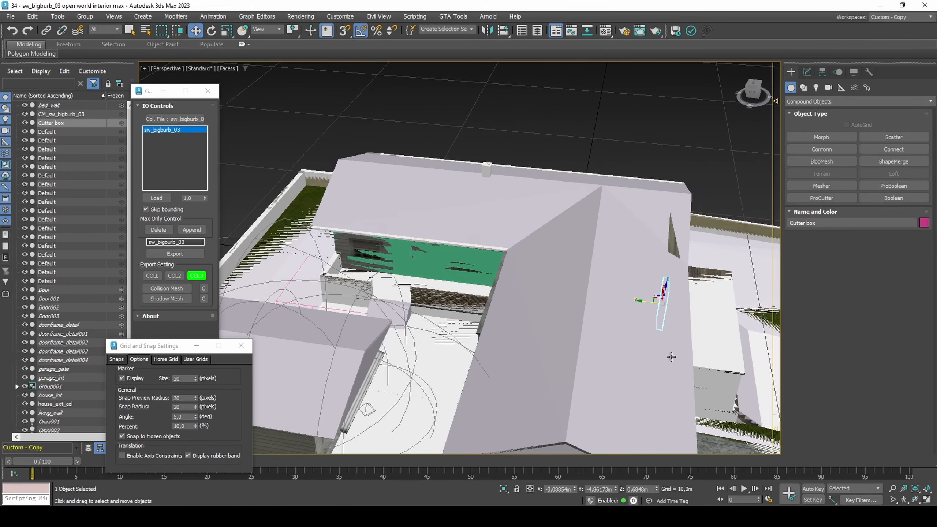
drag(662, 297, 393, 263)
scroll(393, 262, up, 5)
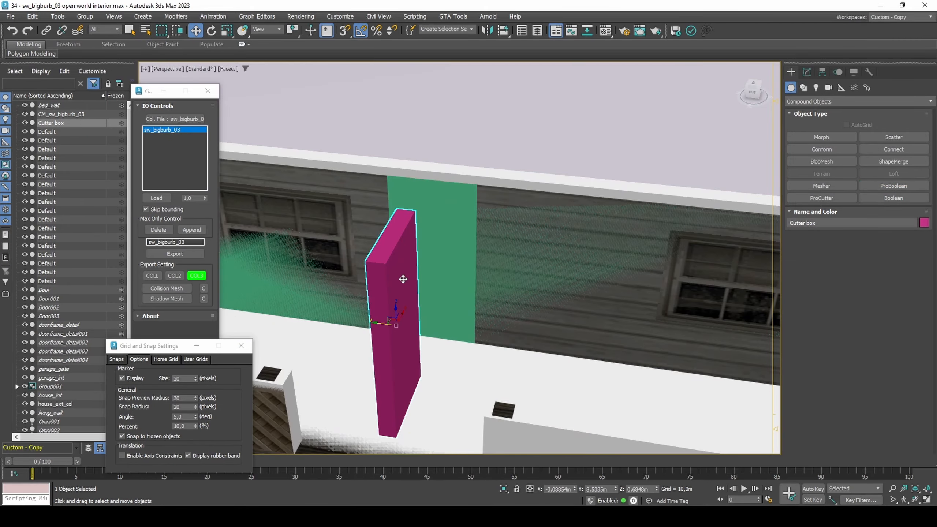
key(e)
drag(410, 419, 390, 415)
key(w)
Step: Snap the Cutter box's base corner to the doorway in that wall, then shift it along X so it passes through the wall
alt+middle_drag(460, 391, 435, 380)
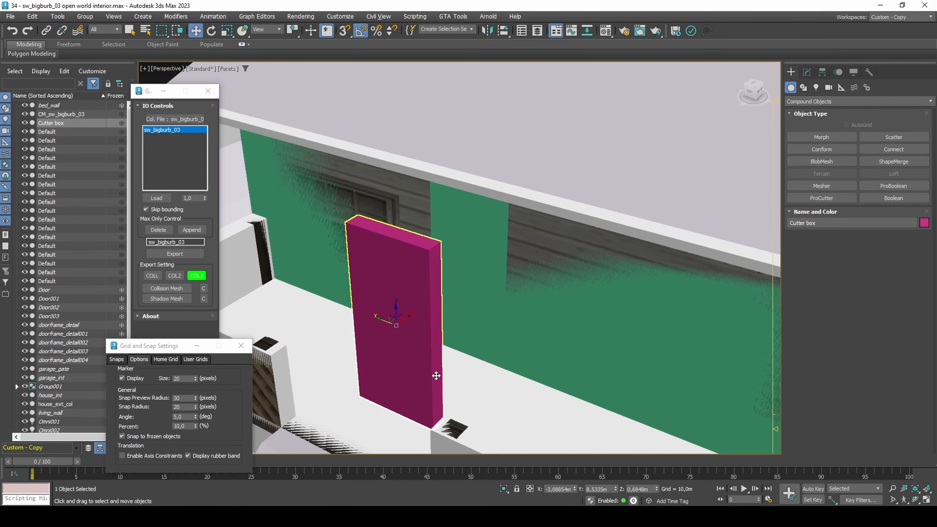
key(s)
drag(432, 426, 499, 374)
alt+middle_drag(500, 373, 521, 357)
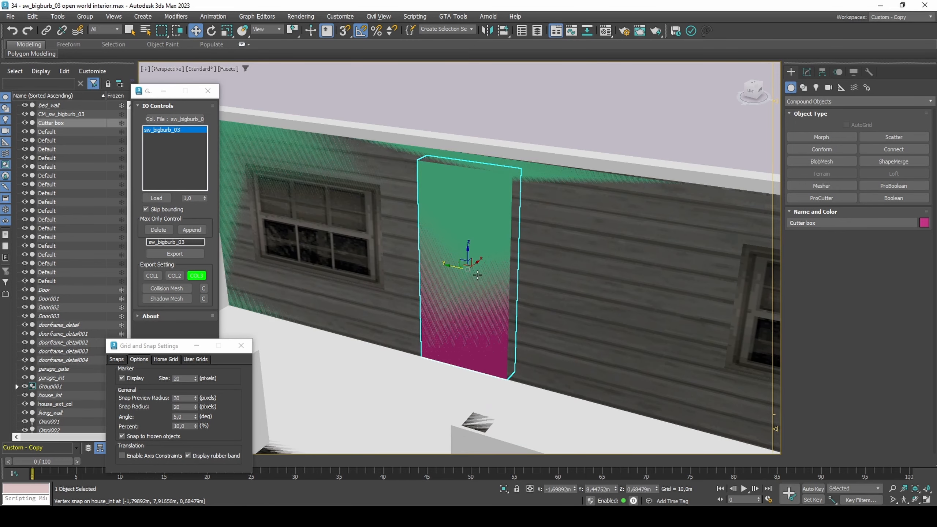
key(s)
drag(475, 262, 471, 268)
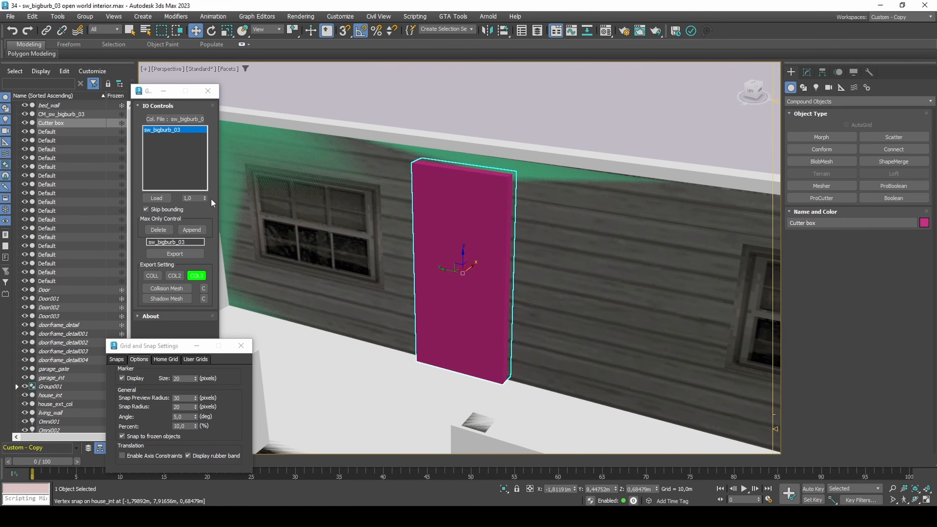
Step: Subtract the repositioned Cutter box from house_ext_col through its existing ProBoolean to open the second doorway
click(73, 404)
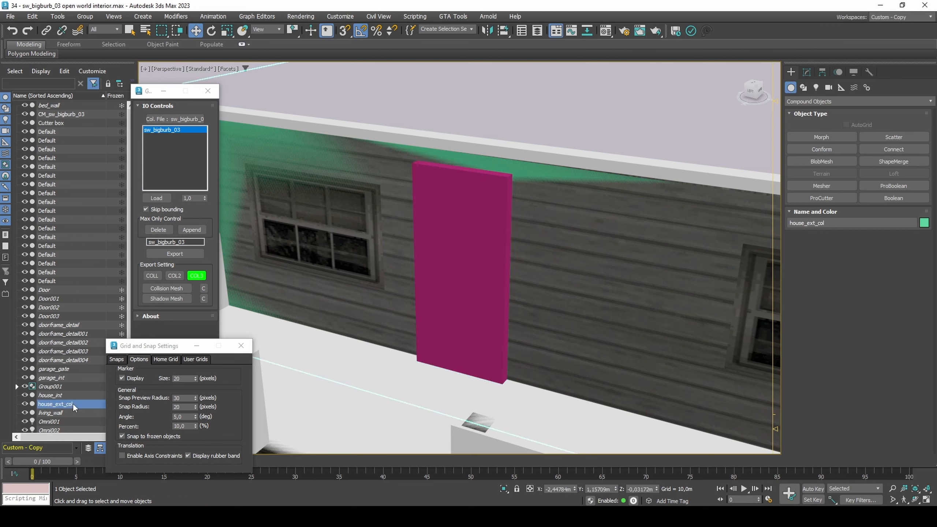
click(806, 72)
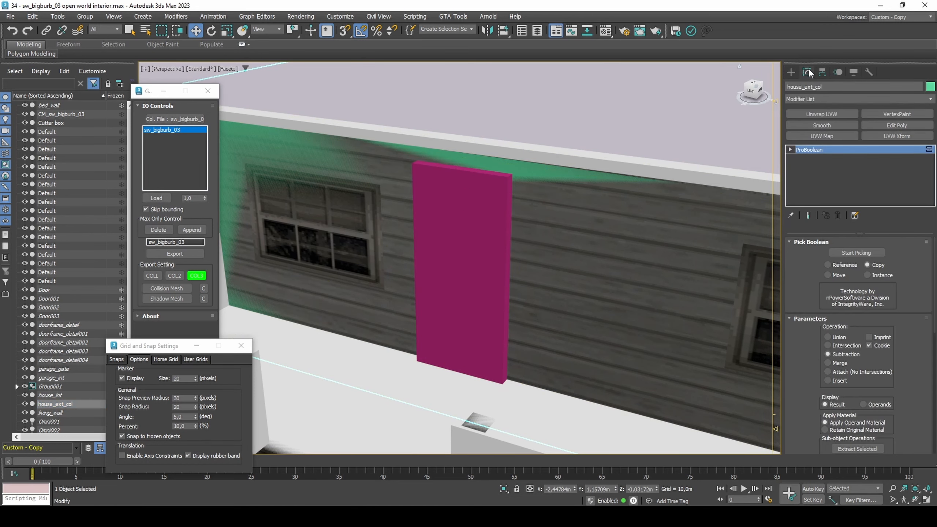
click(856, 252)
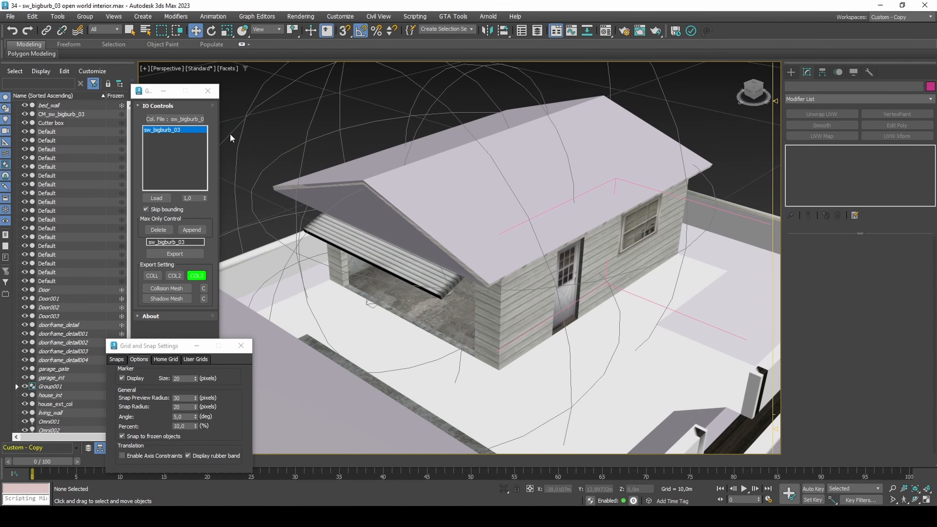
Step: Trace the outer corners of the garage walls with a vertex-snapped Line spline, starting at the garage door opening
click(167, 94)
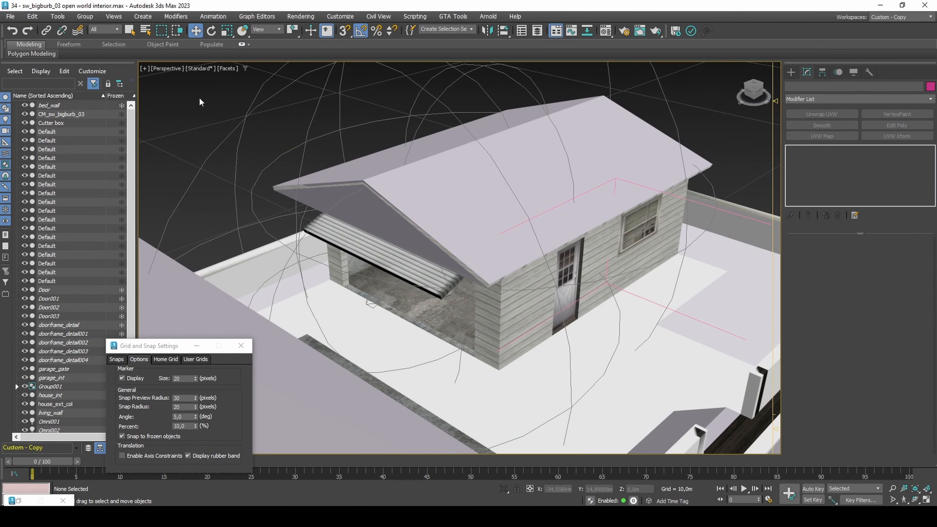
click(789, 72)
click(803, 88)
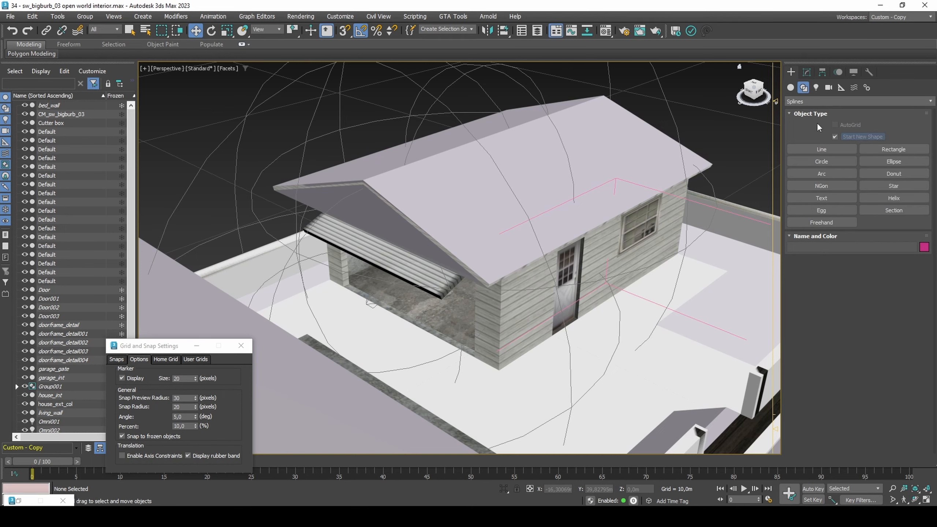
click(813, 148)
key(s)
click(474, 357)
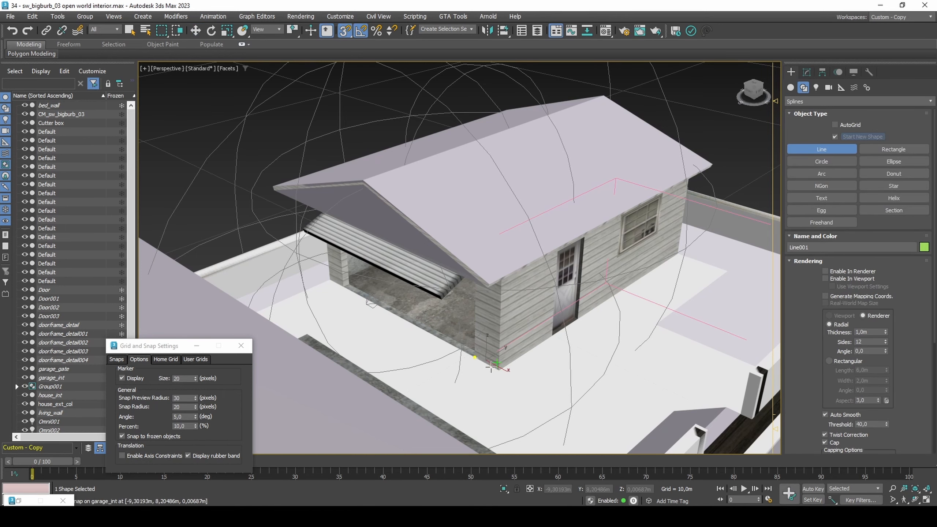
key(F3)
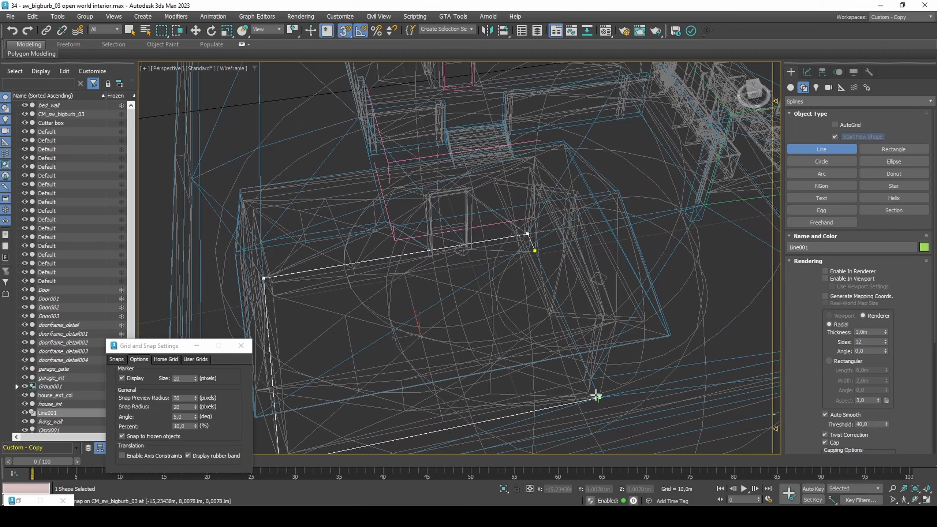
key(F3)
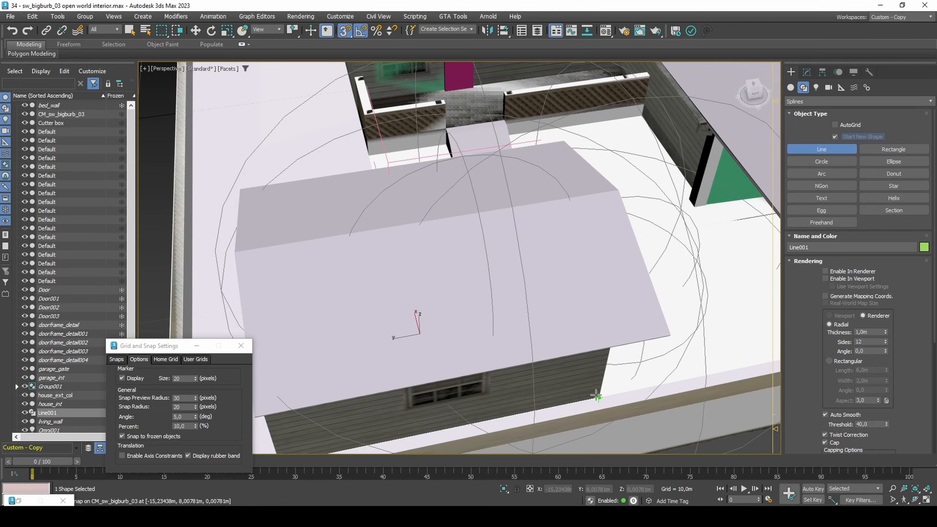
key(F3)
alt+middle_drag(652, 353, 443, 289)
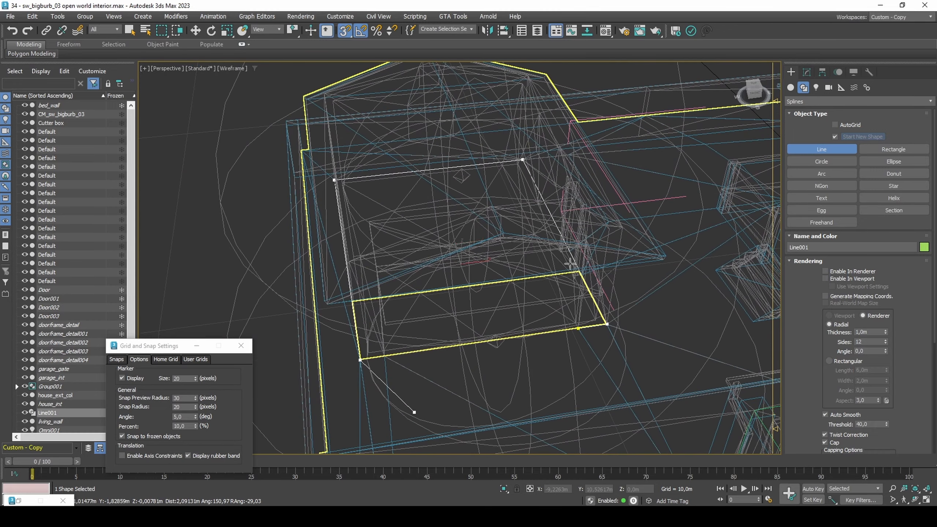
Step: Add the inner corners along the garage door side to the garage outline and close the spline
click(391, 355)
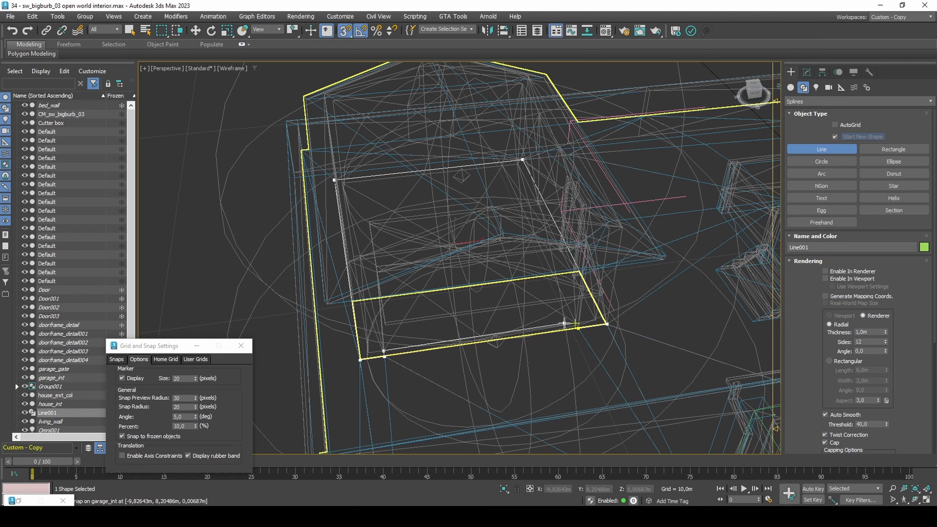
click(575, 323)
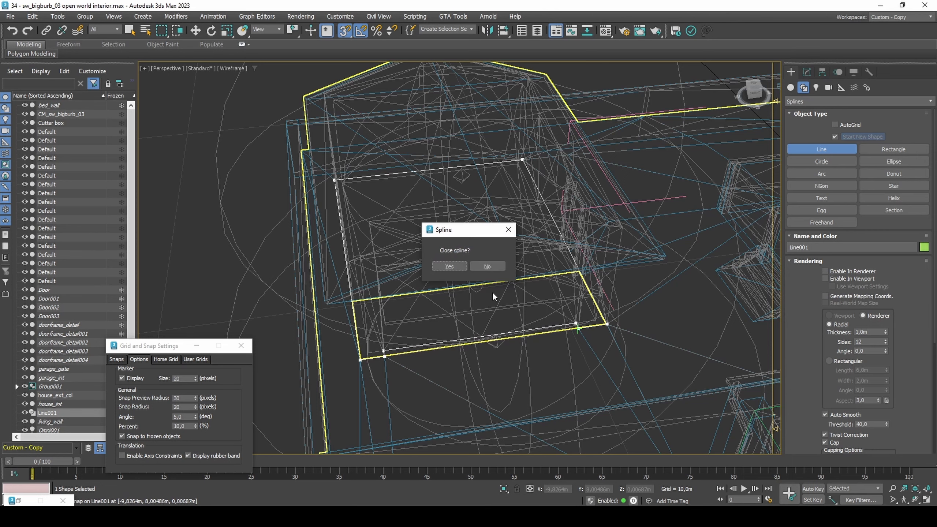
click(458, 265)
key(w)
key(s)
key(F3)
alt+middle_drag(495, 303, 527, 290)
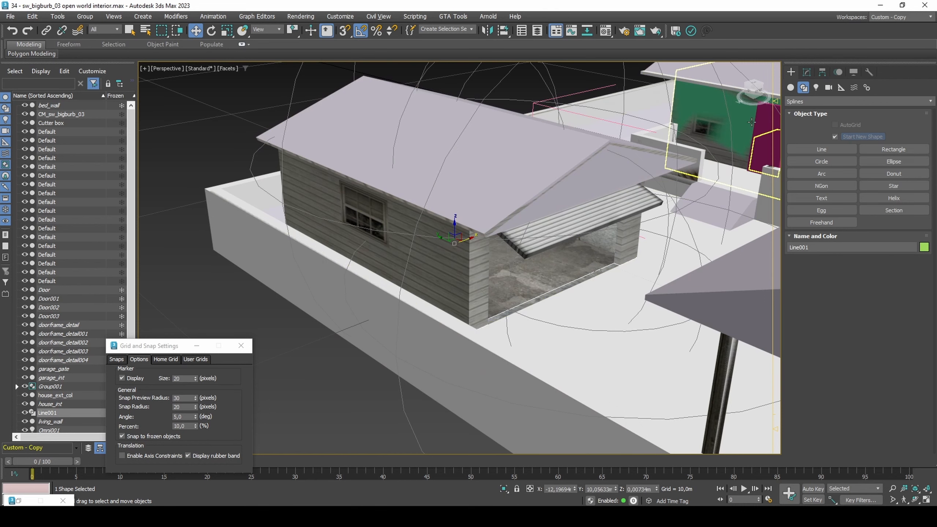
Step: Extrude the closed garage spline with an Extrude modifier and add an Edit Poly modifier on it
click(808, 72)
click(816, 97)
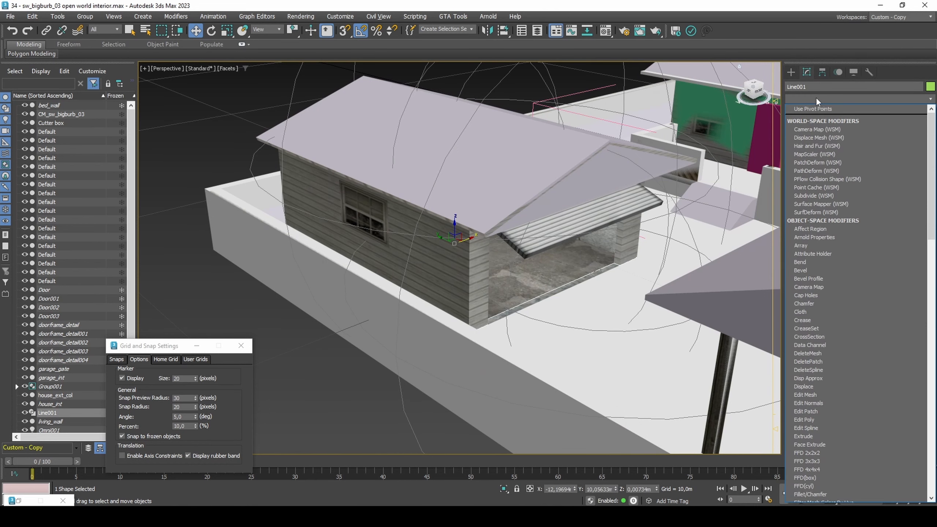
click(806, 436)
click(896, 125)
Step: Select the extruded wall faces around the garage door opening and add a Slice modifier to them
alt+middle_drag(516, 296, 609, 239)
key(4)
click(590, 320)
click(883, 100)
key(s)
key(s)
key(s)
key(s)
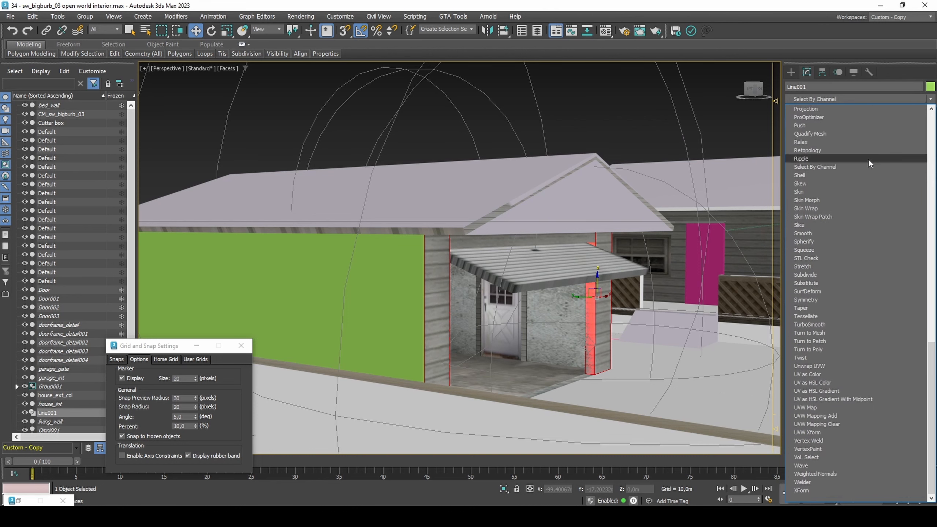
click(826, 225)
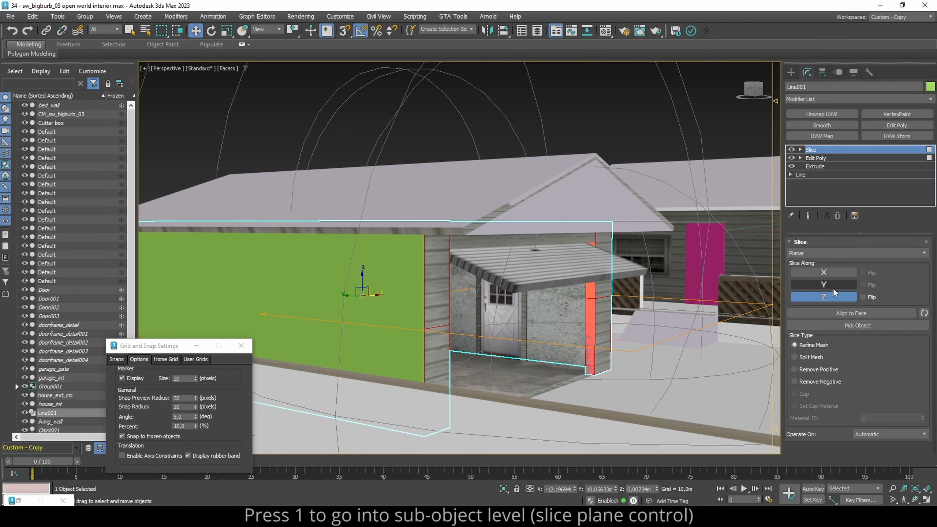
Step: Raise the Z slice plane and snap it to the wall corner at the top of the garage door opening
key(1)
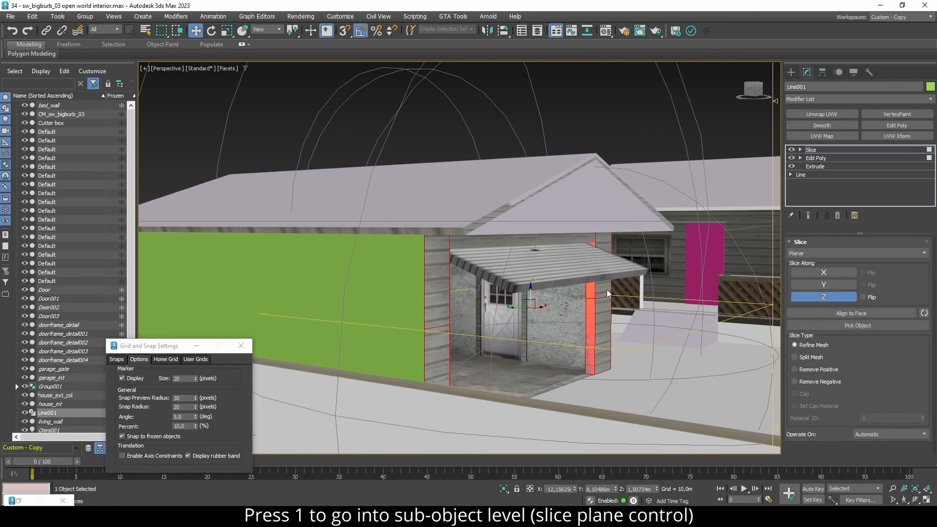
drag(529, 288, 567, 241)
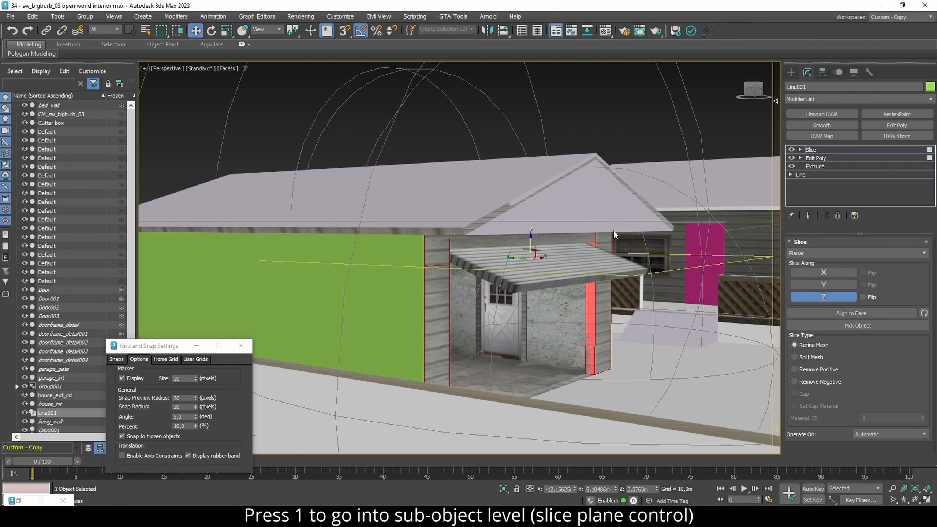
scroll(613, 230, up, 3)
key(s)
drag(488, 260, 344, 253)
key(F4)
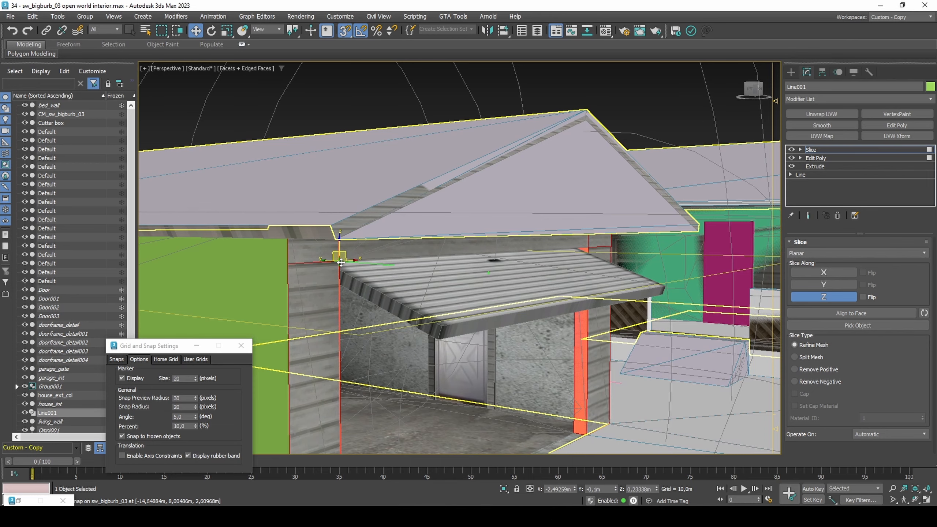
Step: Add Edit Poly above the Slice modifier and bridge the upper faces on both sides of the garage door opening
click(896, 125)
key(4)
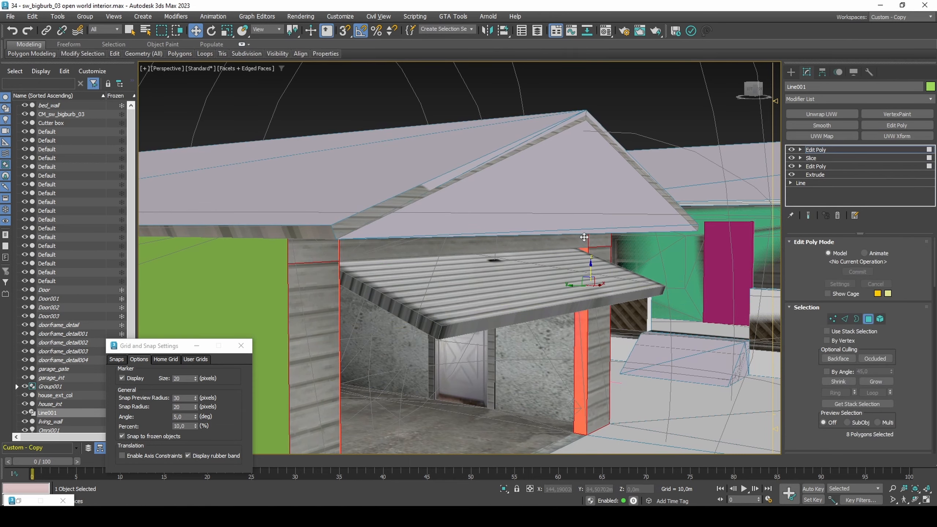
click(584, 237)
alt+middle_drag(611, 250, 437, 270)
key(F3)
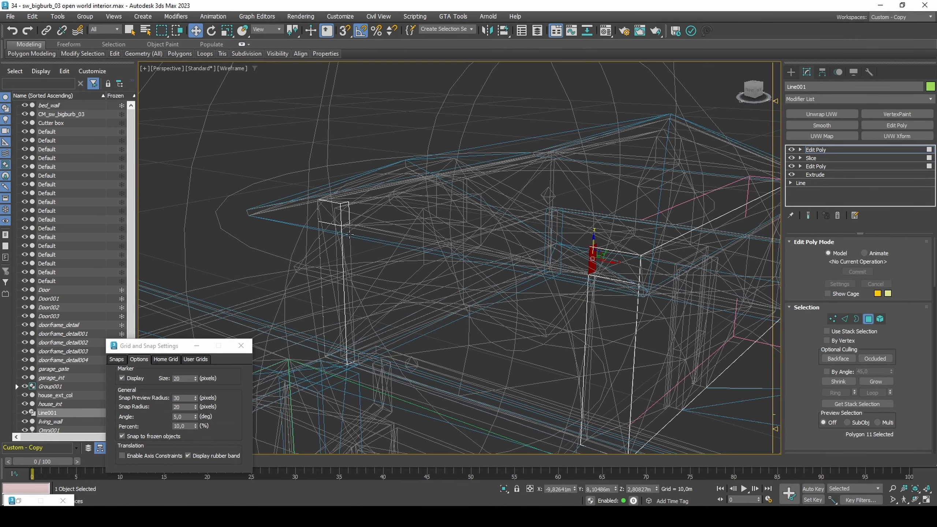
key(F3)
Step: Enable axis constraints for snapping and raise the middle of the wall's top edge above the garage door to the gable peak
key(s)
click(122, 455)
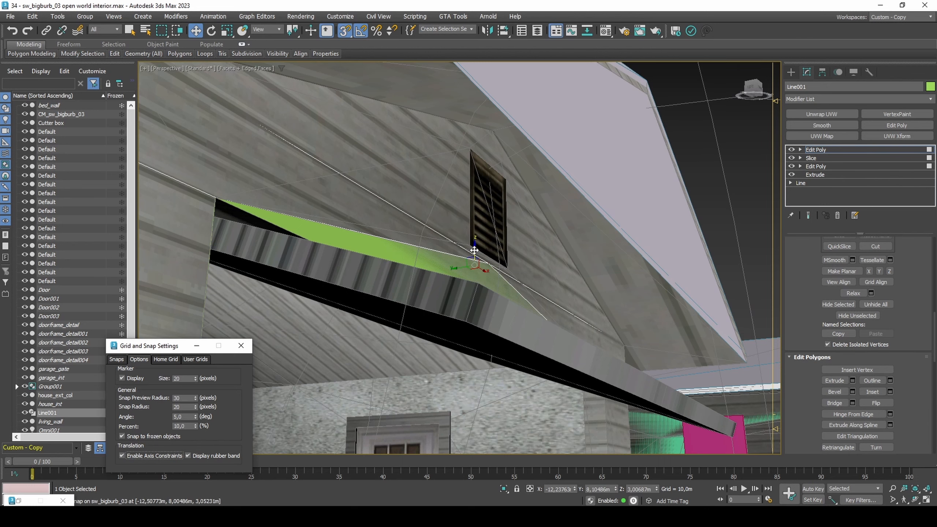
mouse_move(474, 252)
mouse_down()
mouse_move(501, 131)
mouse_move(490, 134)
mouse_up()
key(s)
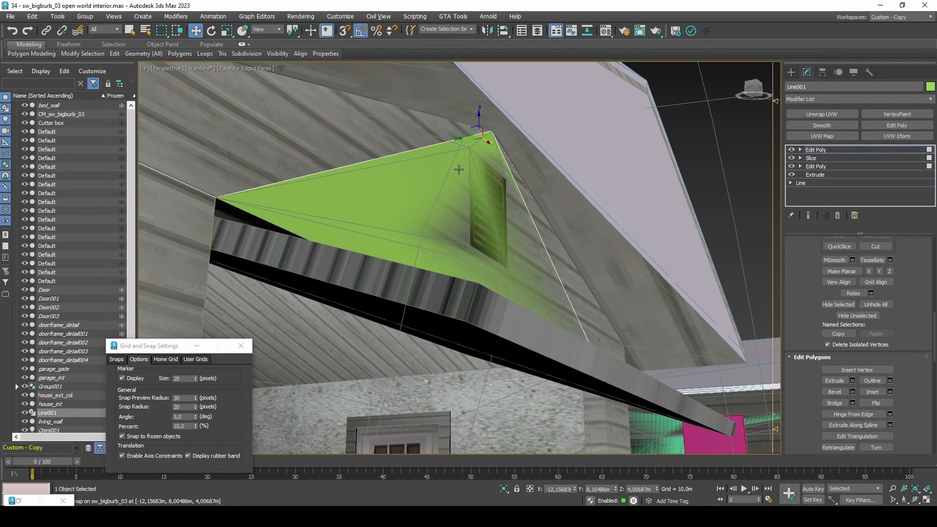
alt+middle_drag(460, 170, 546, 180)
click(498, 205)
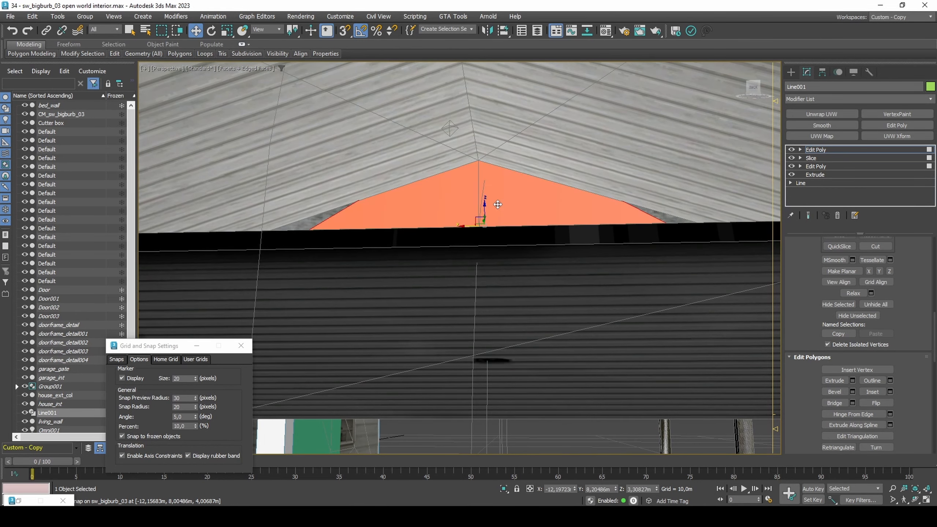
alt+middle_drag(498, 204, 498, 218)
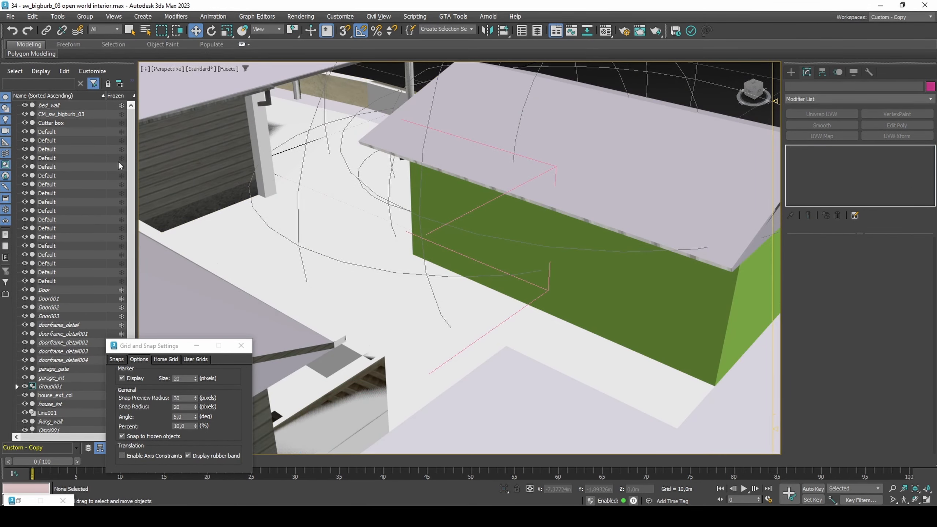
Step: Move the Cutter box across the yard to the garage's side door wall
click(75, 125)
middle_drag(297, 255, 448, 244)
drag(304, 313, 601, 229)
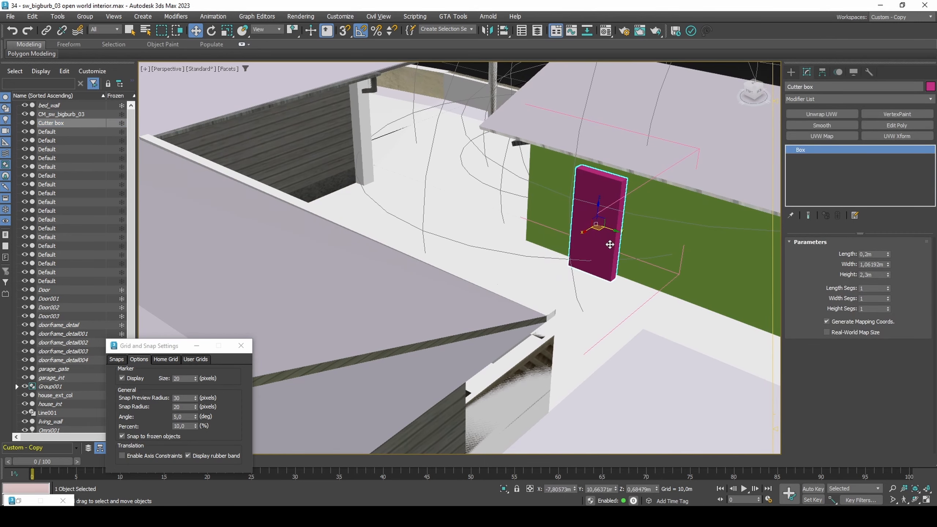
Step: Snap the Cutter box's base corner to the bottom corner of the garage's side doorway
middle_drag(608, 245, 500, 275)
scroll(502, 290, up, 4)
key(s)
key(F3)
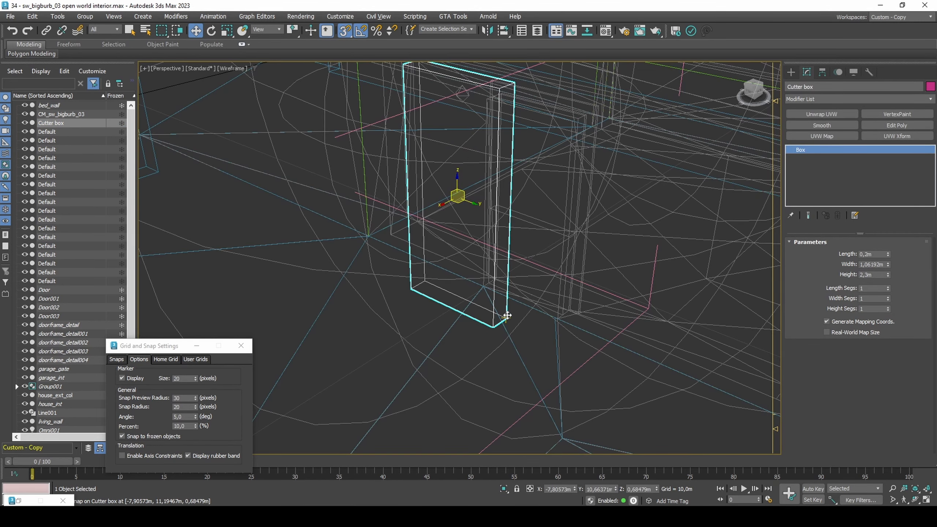
drag(506, 305, 560, 314)
key(F3)
key(s)
Step: Lower the Cutter box slightly below the floor and subtract it from the garage walls with ProBoolean
key(F12)
click(790, 72)
click(537, 231)
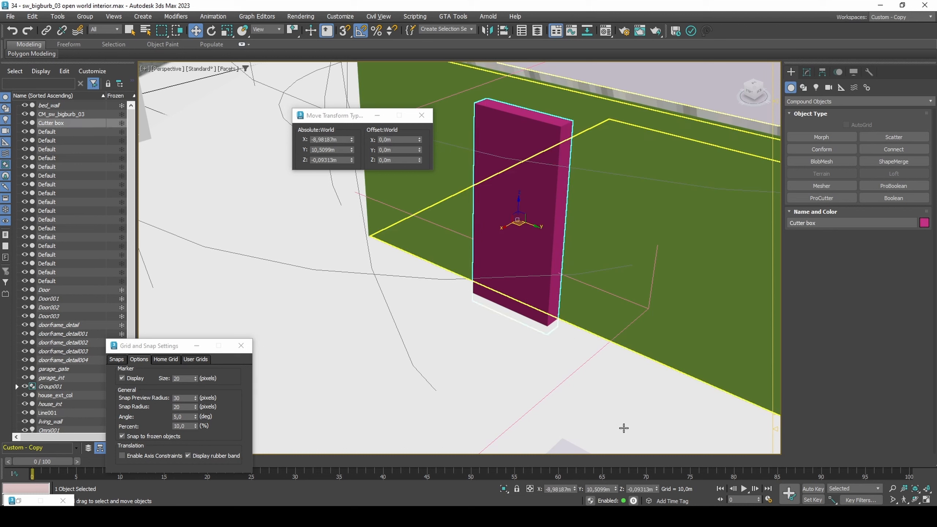
Step: Raise the Cutter box with a Z offset of 0,1 m
click(384, 160)
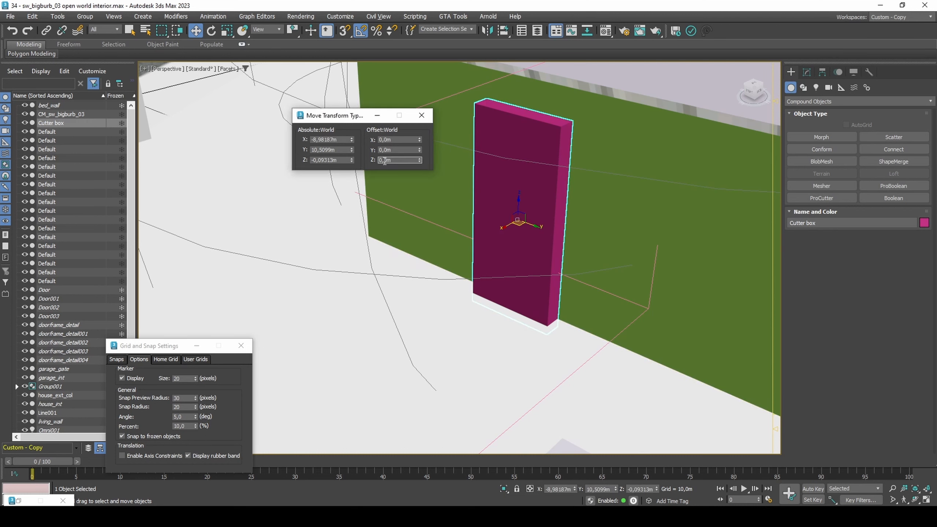
text(0,1)
key(Return)
Step: Set the Cutter box height to 2,3 m and move the box clear of the garage wall
click(806, 72)
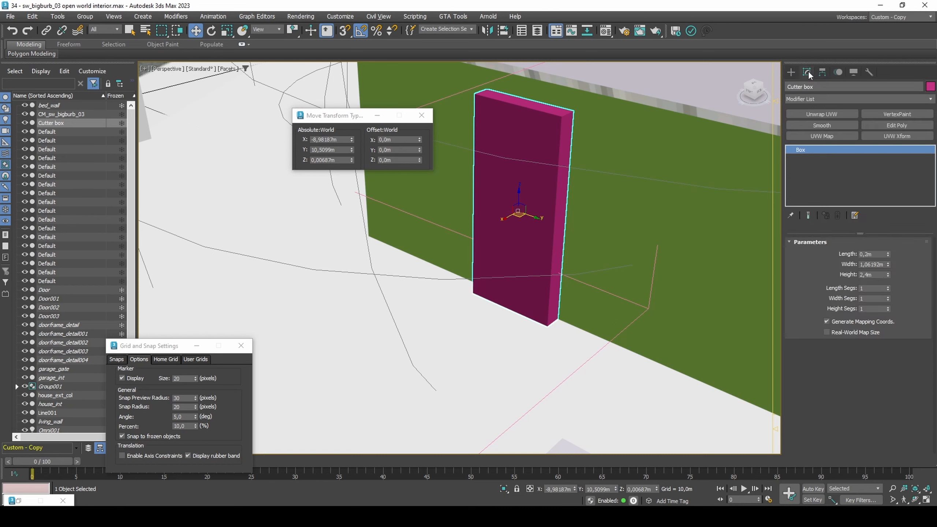
double_click(865, 275)
text(2,3)
key(Return)
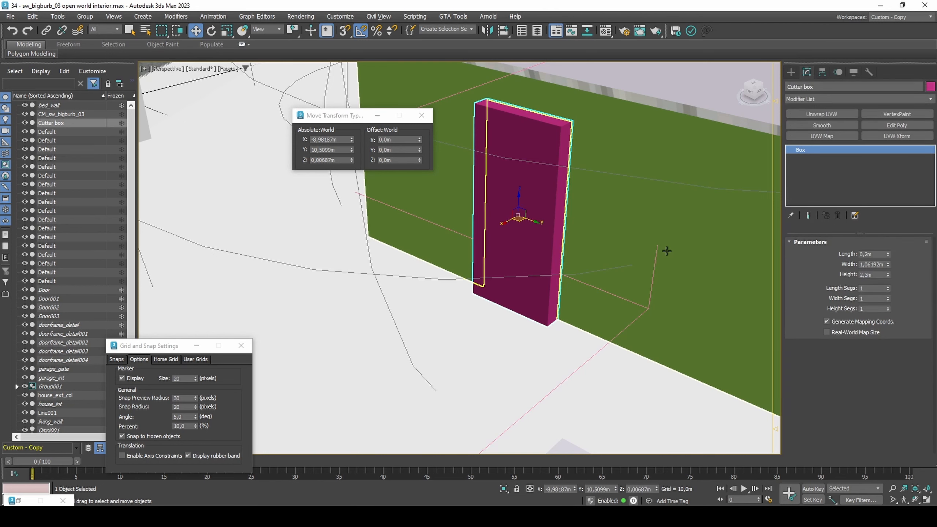
drag(521, 222, 355, 269)
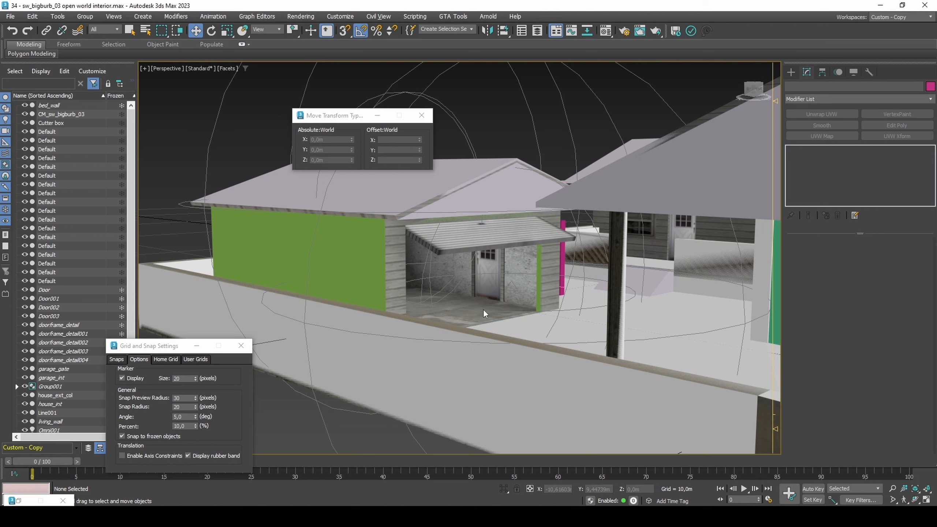
Step: Clone garage_int as an independent copy named garage_int_col
click(483, 313)
right_click(76, 376)
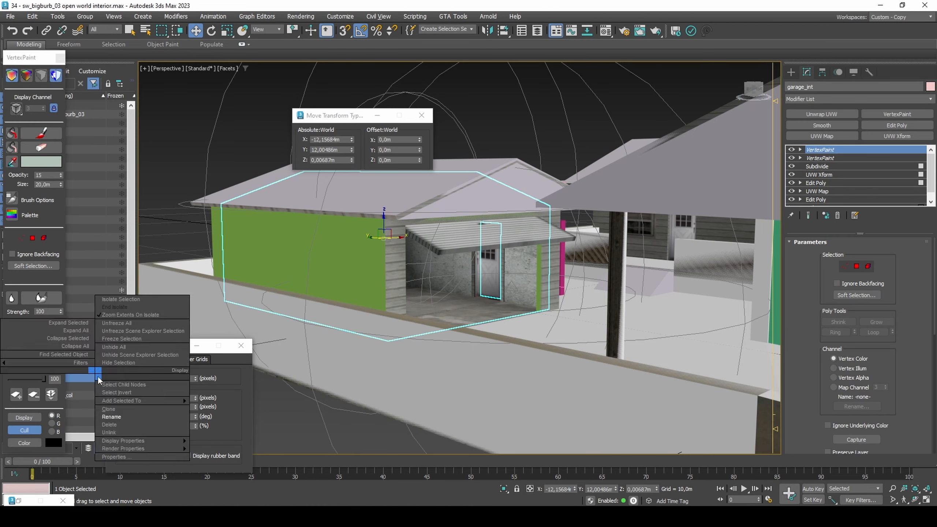
click(102, 406)
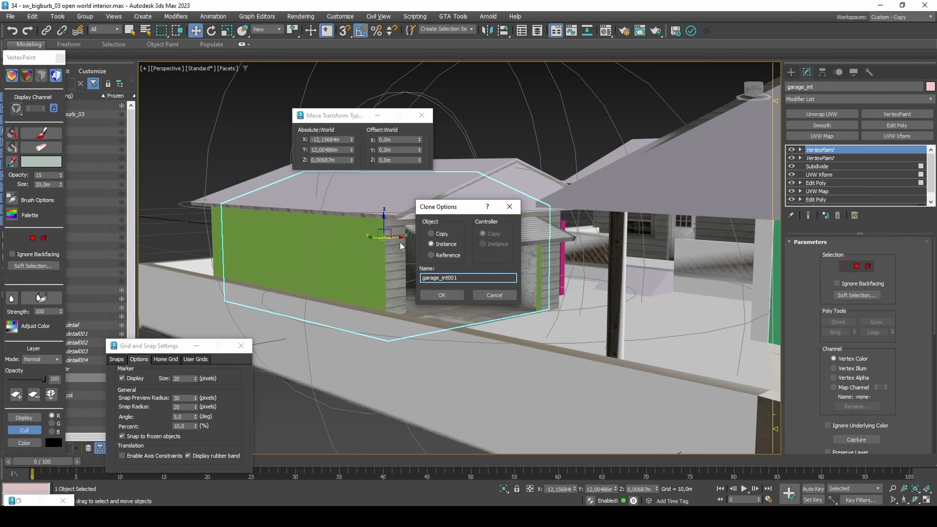
click(463, 278)
key(Return)
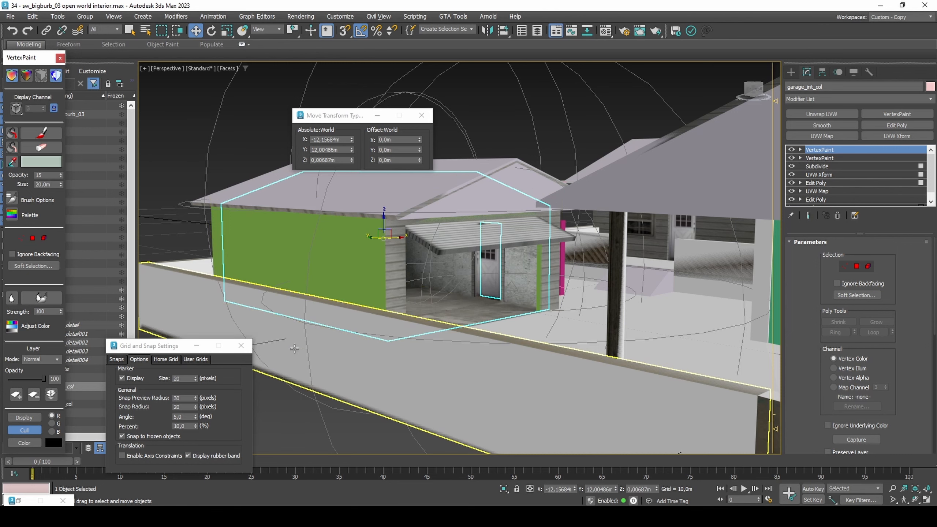
Step: Unfreeze garage_int_col and turn off its Subdivide modifier
drag(149, 350, 182, 334)
click(122, 387)
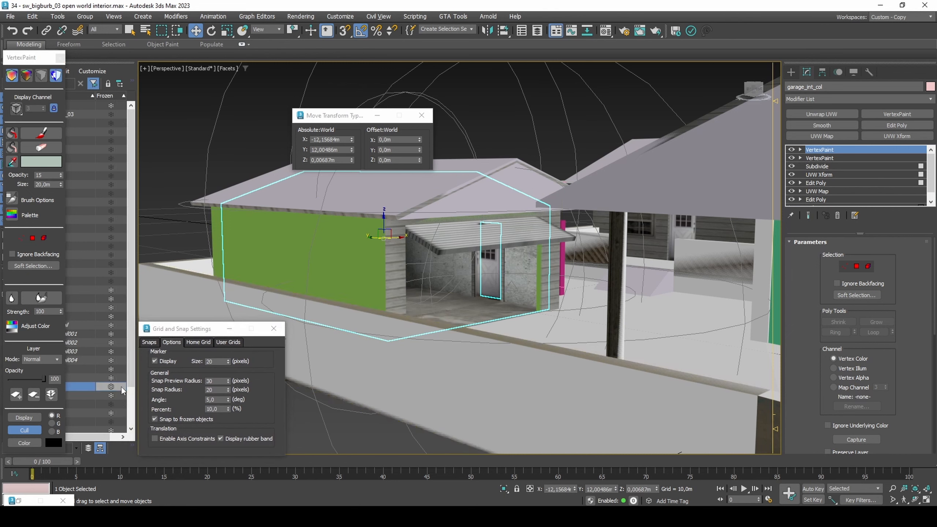
click(791, 167)
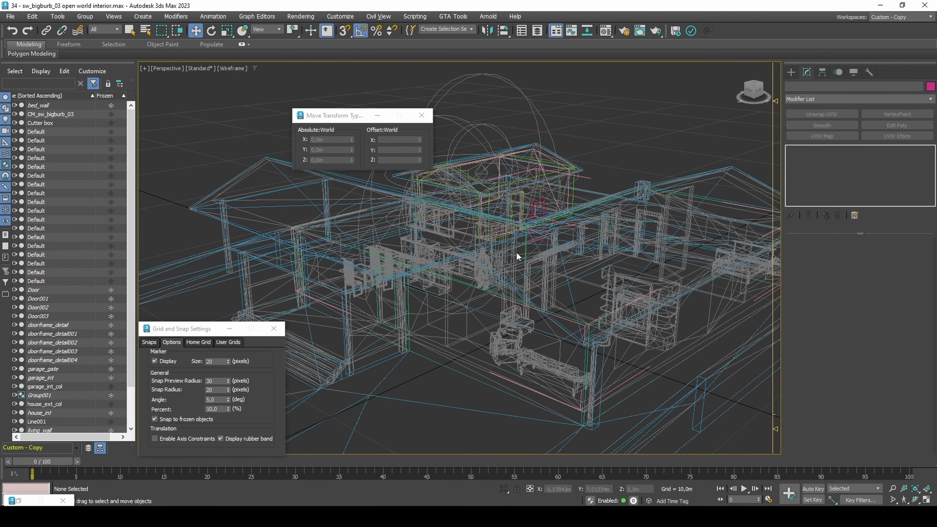
Step: Select bed_wall, house_int and living_wall together and clone them as independent copies
click(76, 106)
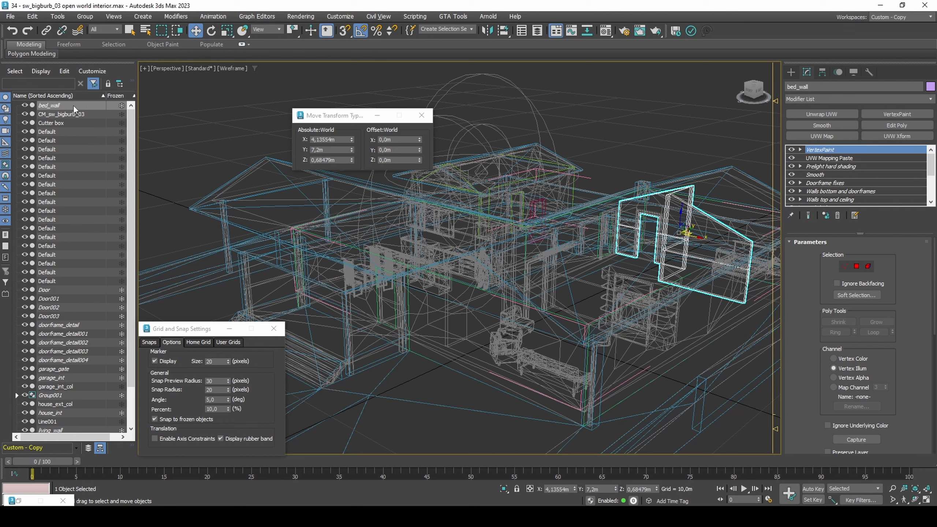
ctrl+click(80, 410)
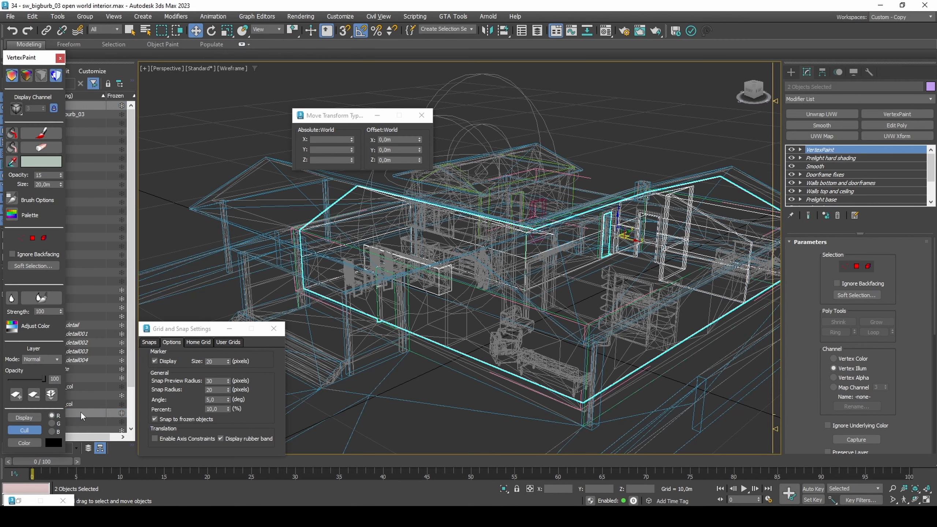
click(60, 58)
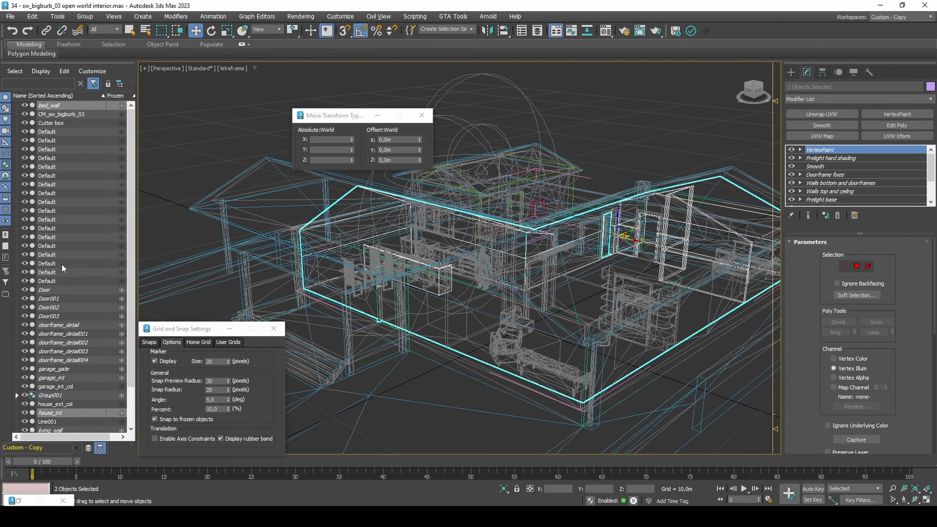
scroll(63, 269, down, 2)
ctrl+click(69, 386)
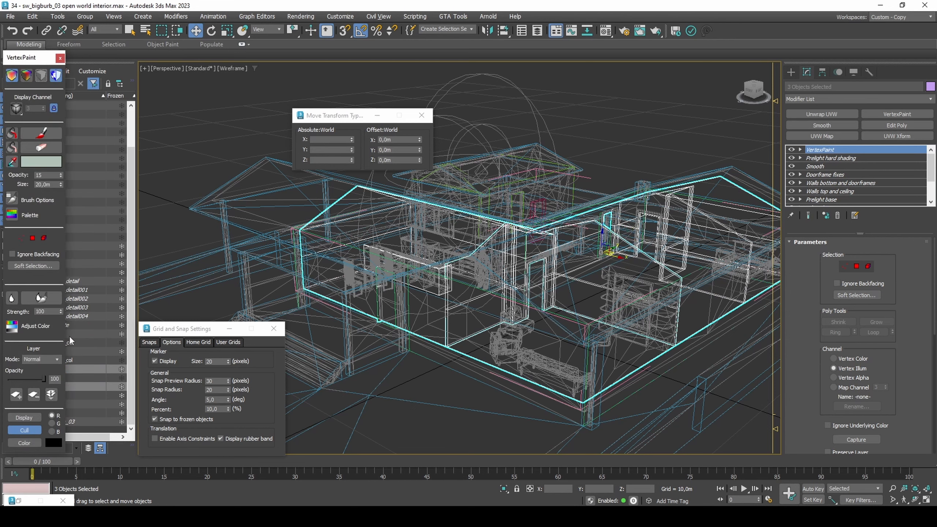
click(60, 57)
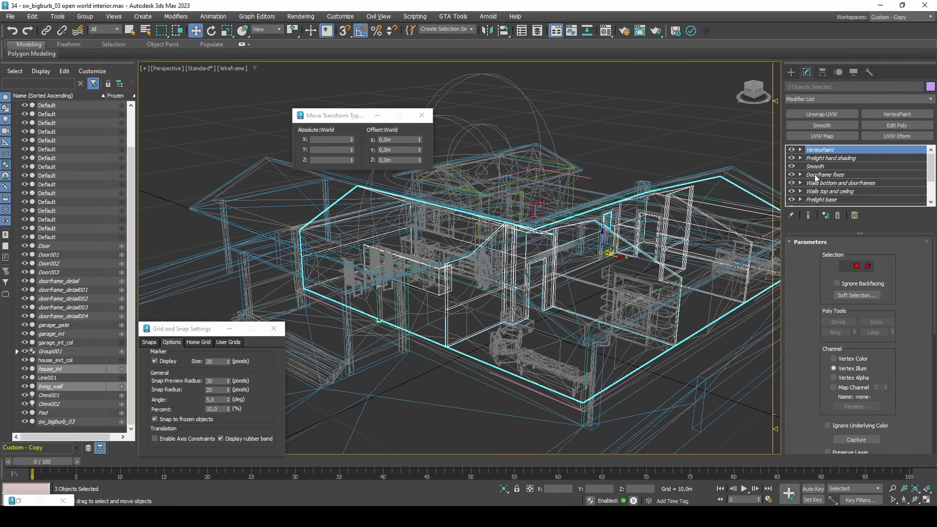
right_click(694, 192)
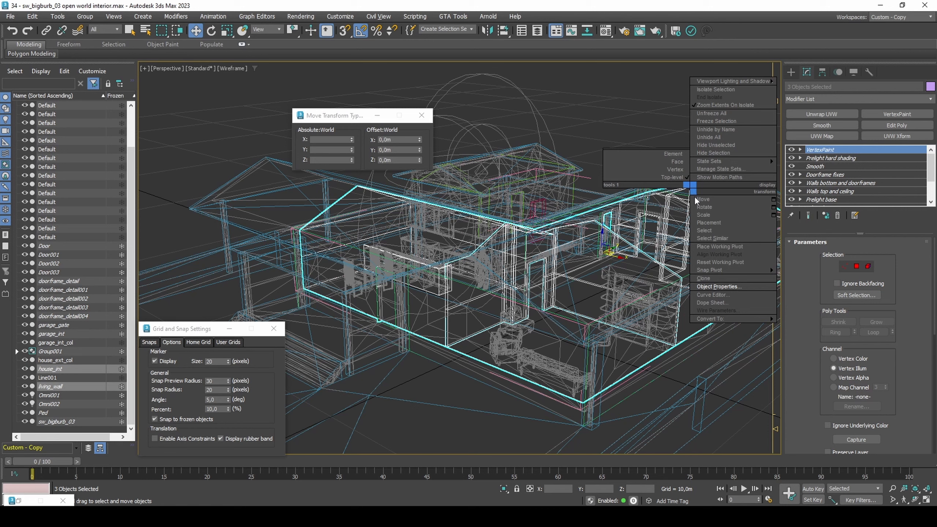
click(712, 282)
click(454, 295)
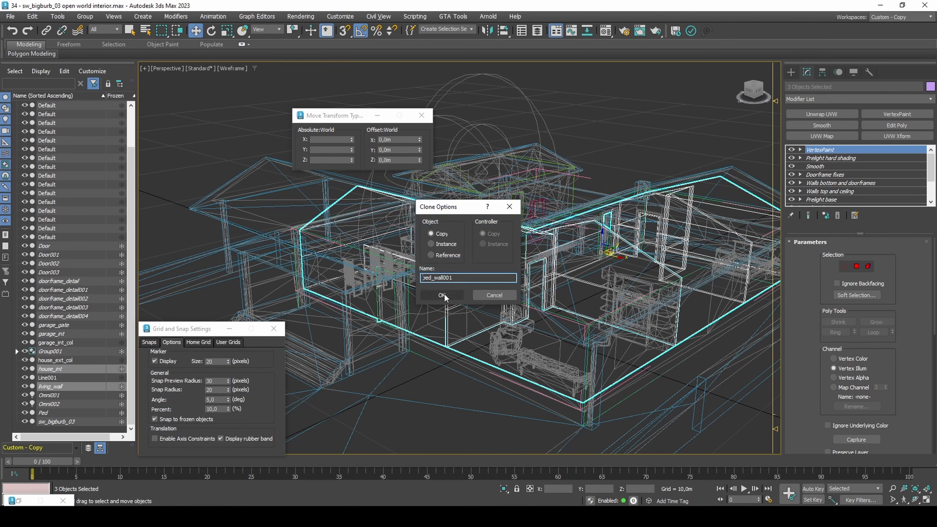
Step: Turn off the VertexPaint and Slice modifiers on the three cloned wall objects and dismiss the VertexPaint window
click(792, 150)
scroll(800, 170, down, 4)
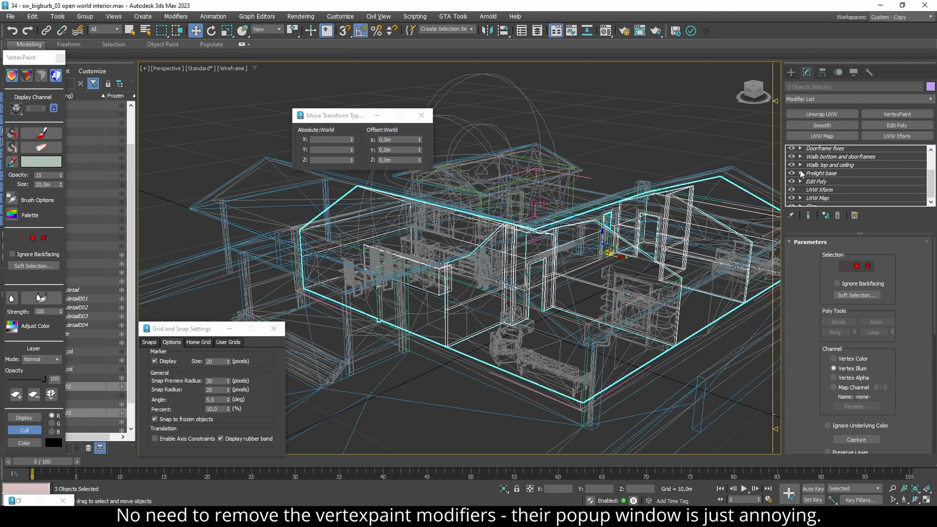
click(791, 199)
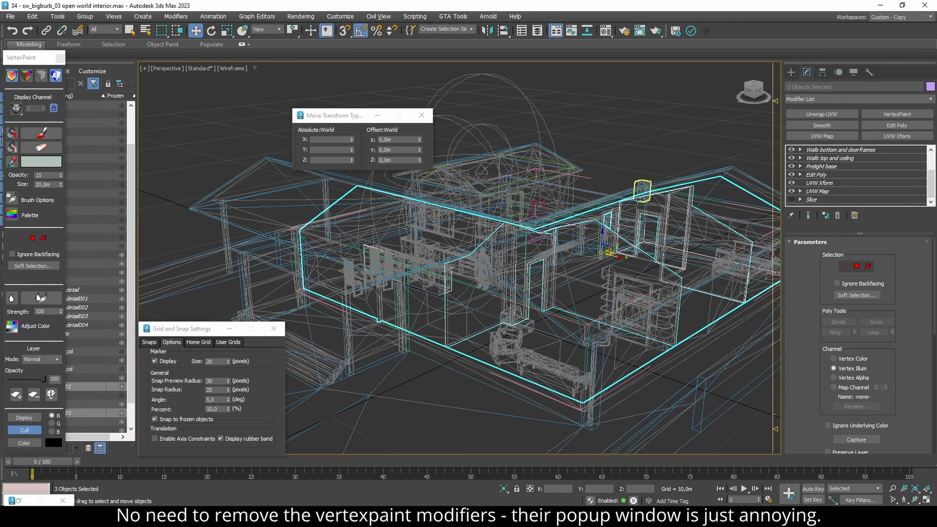
click(60, 58)
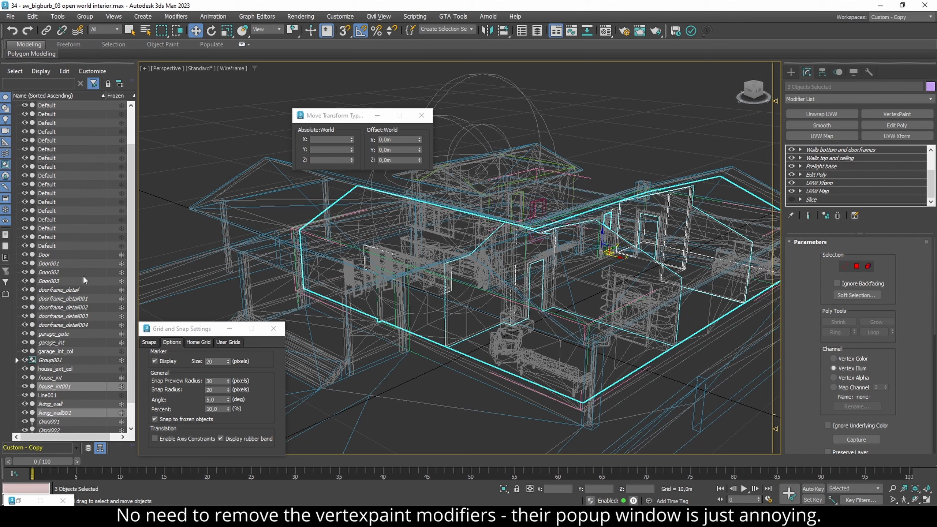
Step: Rename the living_wall001 copy as living_wall_col
click(61, 420)
click(66, 412)
click(78, 411)
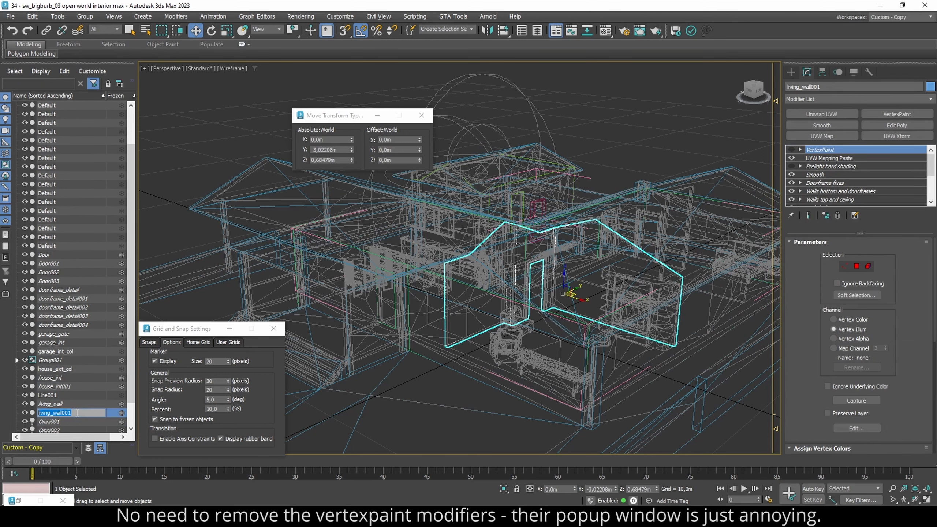
text(living_wall_col)
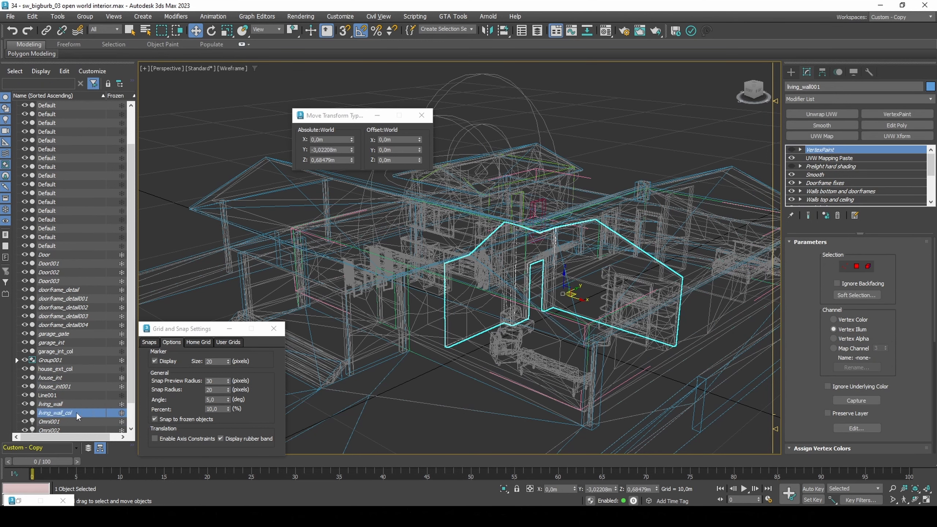
key(Return)
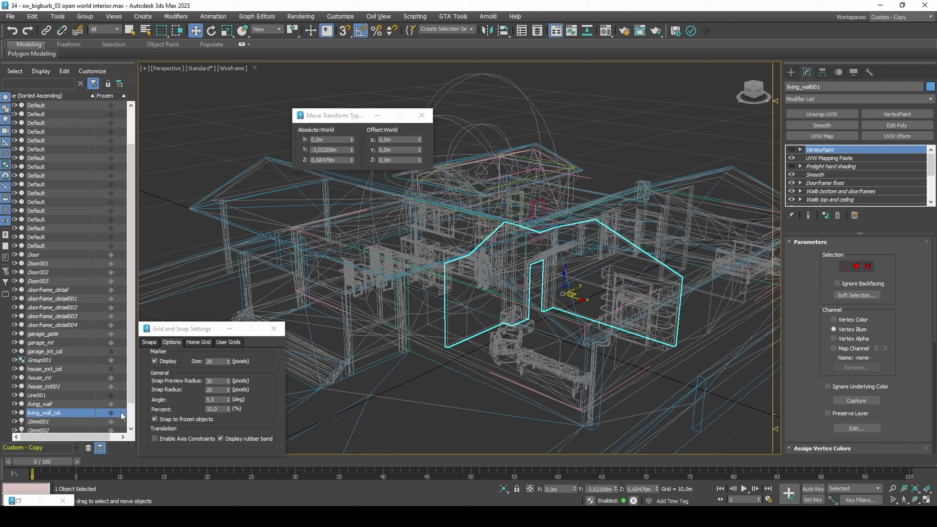
Step: Rename the house_int001 copy as house_int_col
click(78, 386)
click(78, 386)
key(BackSpace)
key(BackSpace)
key(BackSpace)
text(_col)
key(Return)
Step: Close the Move Transform Type-In, switch the viewport to shaded display and clear the selection
click(421, 115)
key(F3)
click(454, 145)
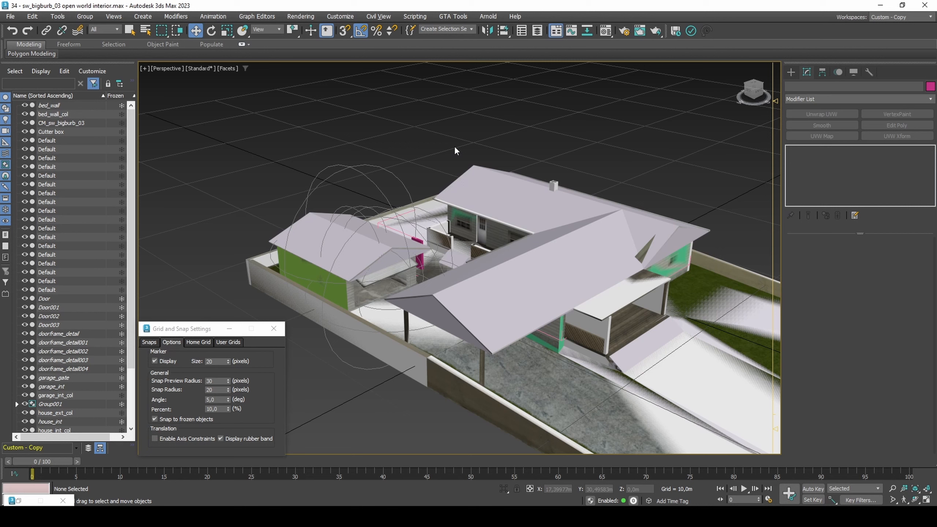
Step: Create a GTA COL Surface material named col with Brightness/Part set to 100
key(m)
click(756, 221)
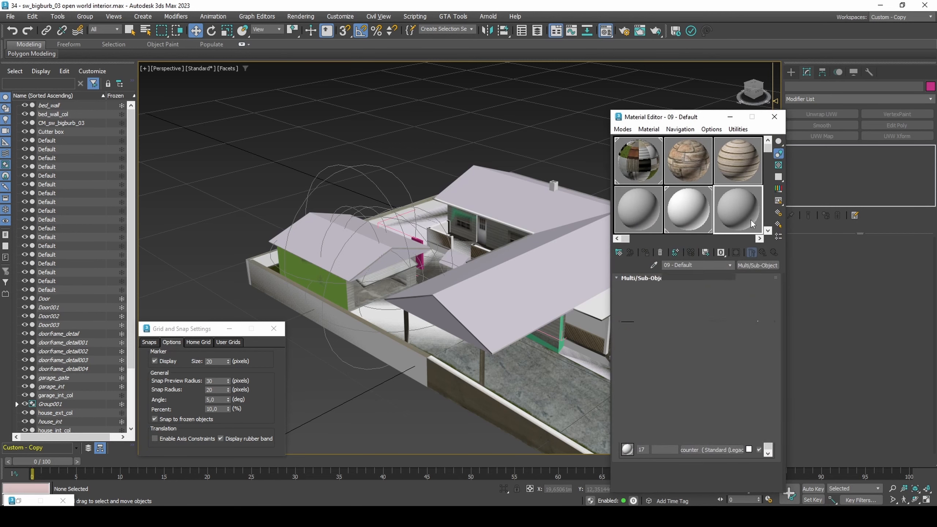
text(col)
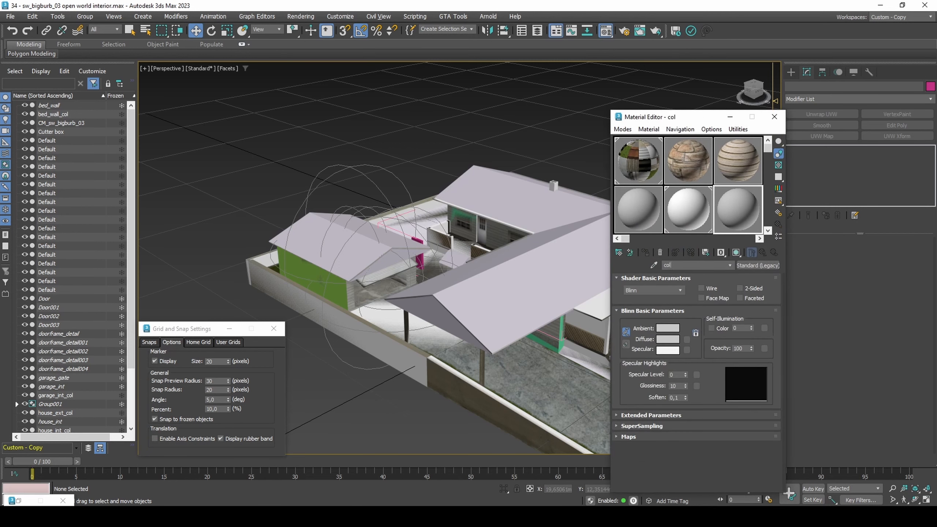
click(764, 270)
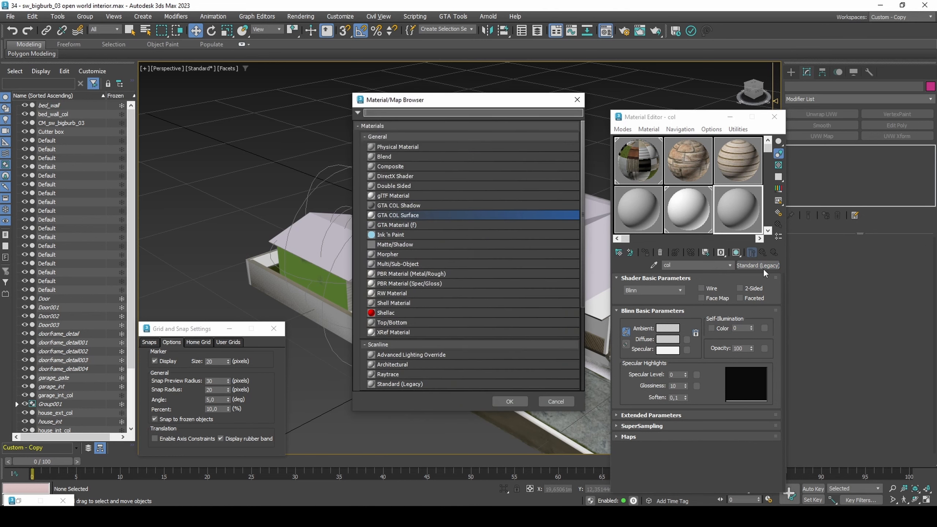
double_click(500, 217)
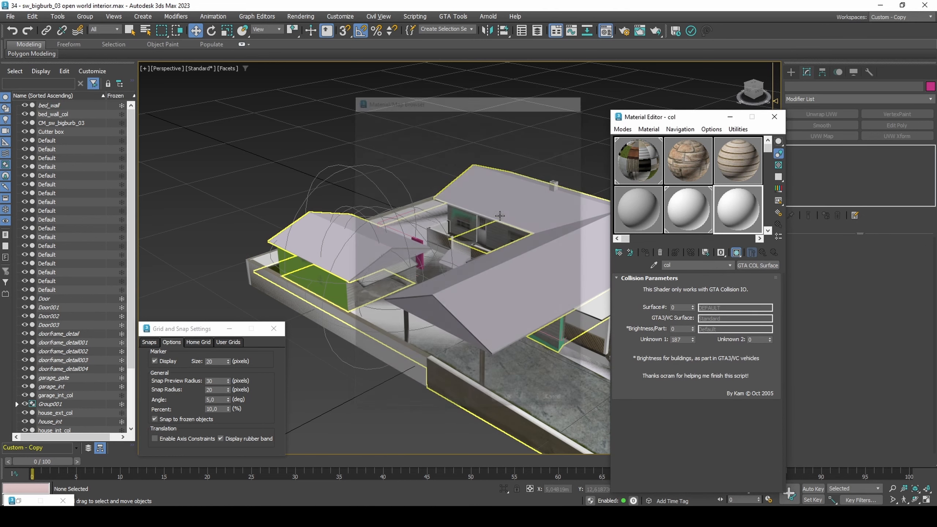
click(676, 328)
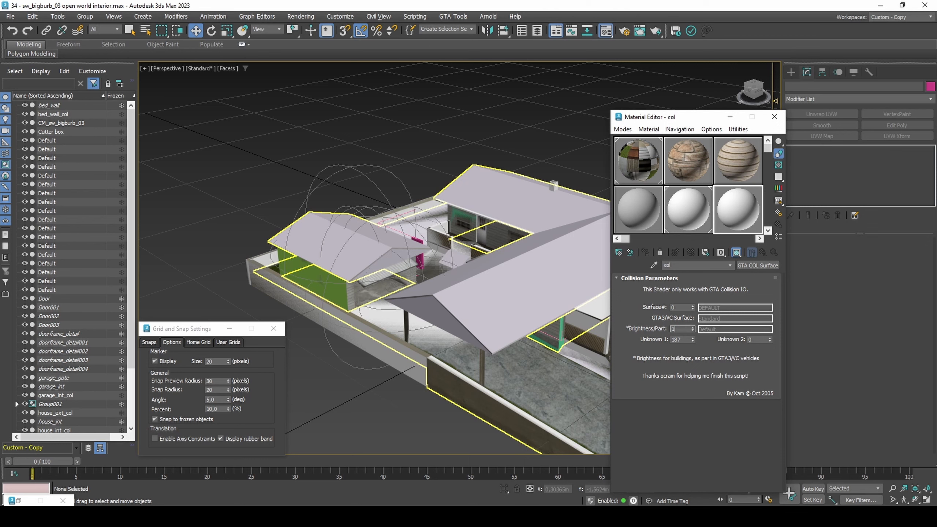
text(100)
key(Return)
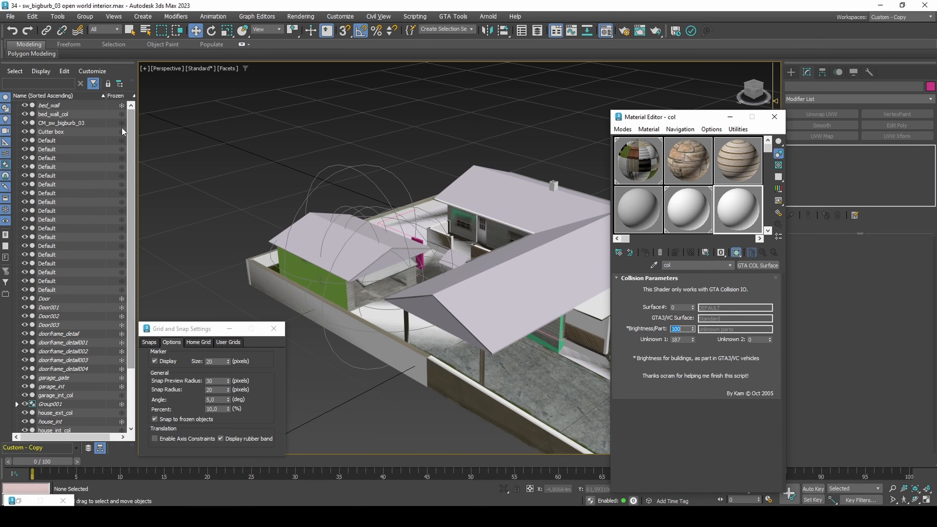
Step: Assign the col material to bed_wall_col, garage_int_col, house_ext_col, house_int_col, living_wall_col and Line001
click(88, 115)
ctrl+click(76, 394)
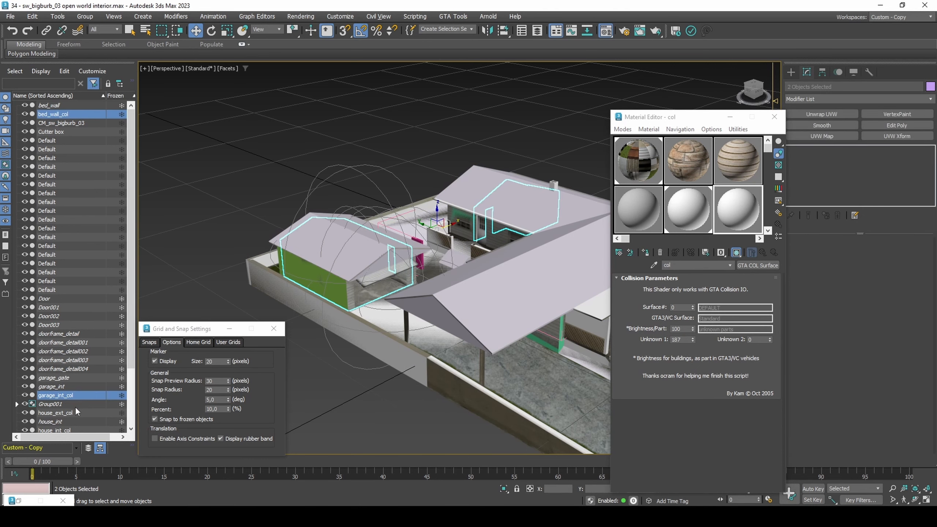
ctrl+click(75, 411)
scroll(76, 399, down, 3)
ctrl+click(74, 359)
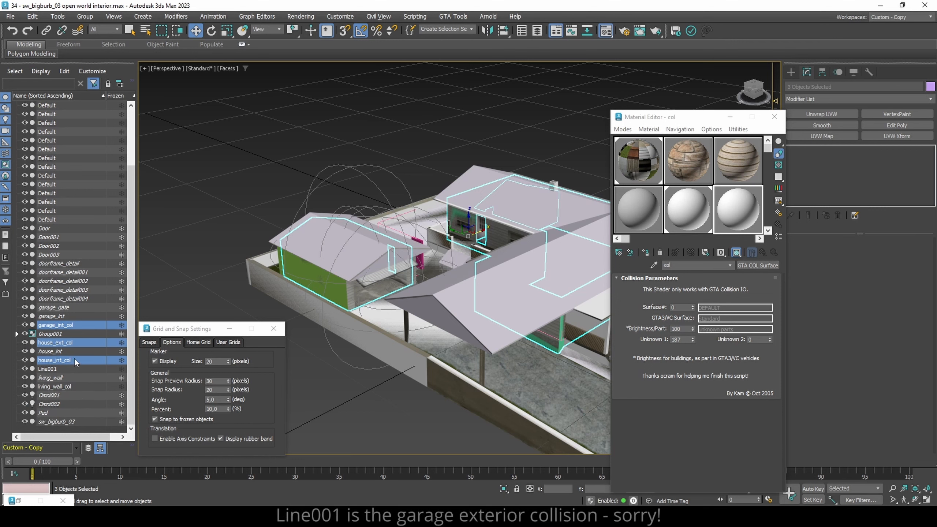
ctrl+click(74, 386)
ctrl+click(72, 368)
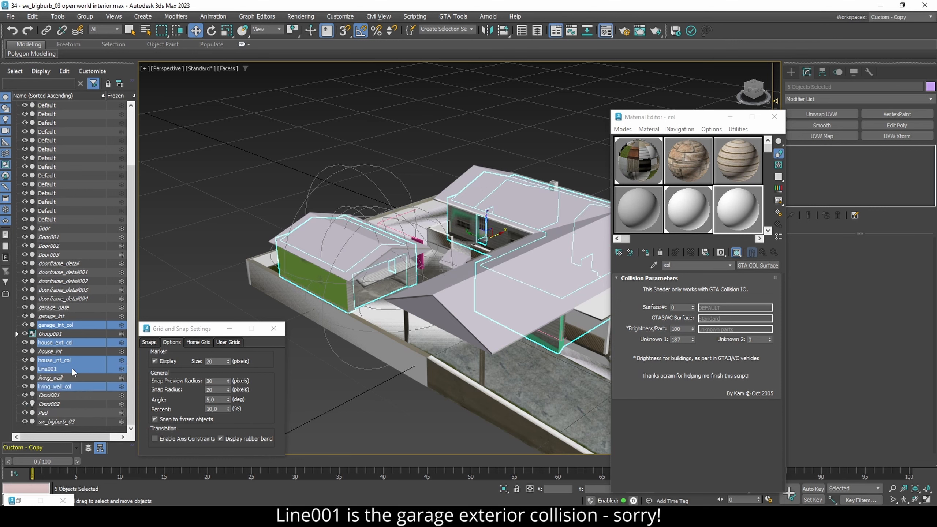
click(645, 252)
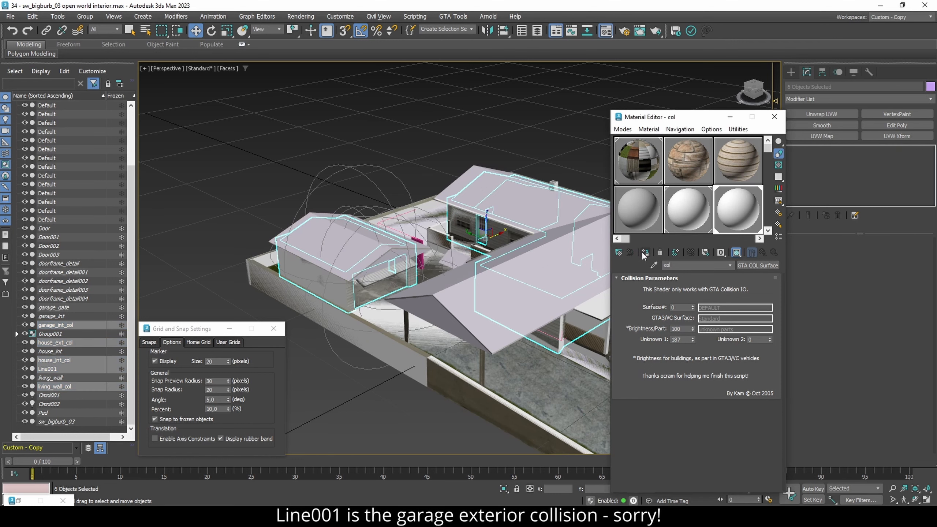
Step: Isolate the collision pieces together with CM_sw_bigburb_03 and add an Edit Poly modifier to CM_sw_bigburb_03 alone
ctrl+click(518, 255)
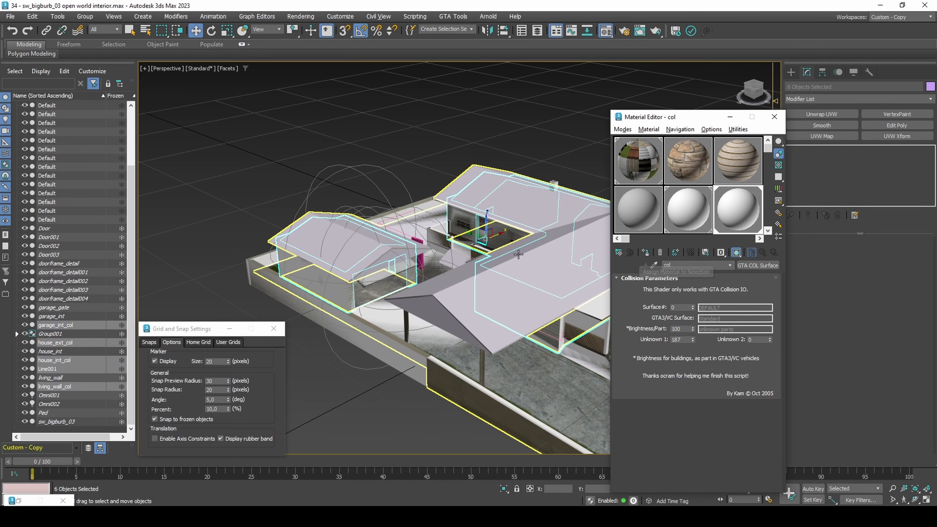
key(alt+q)
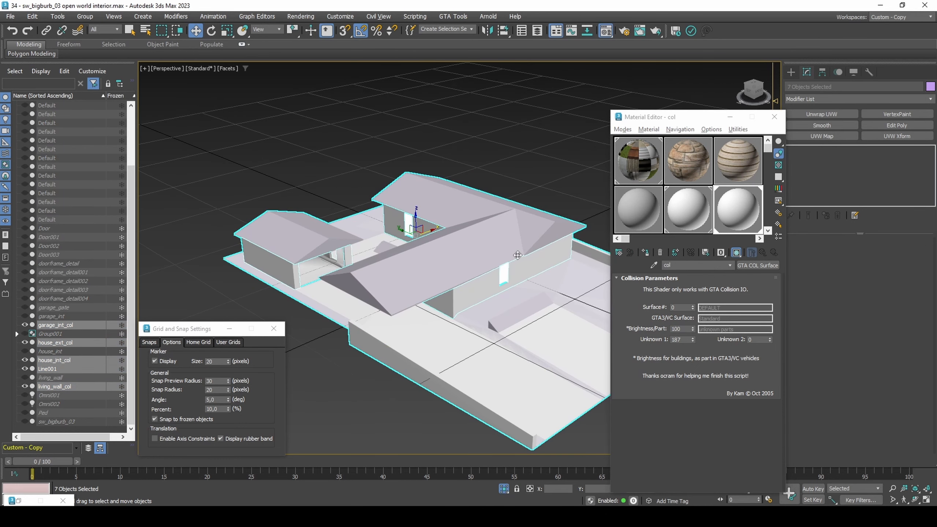
click(518, 255)
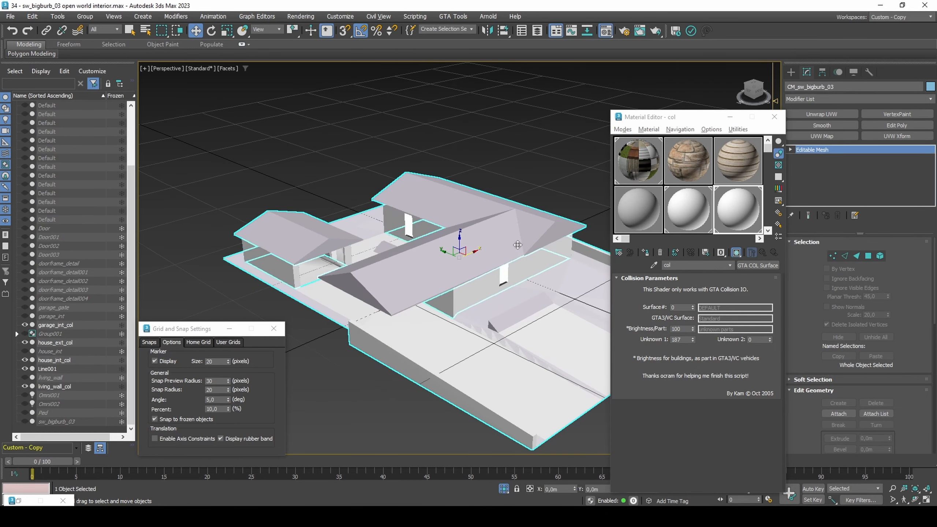
click(895, 125)
Step: Attach house_ext_col and house_int_col to CM_sw_bigburb_03, matching material IDs to material with condensed materials and IDs
scroll(848, 332, down, 3)
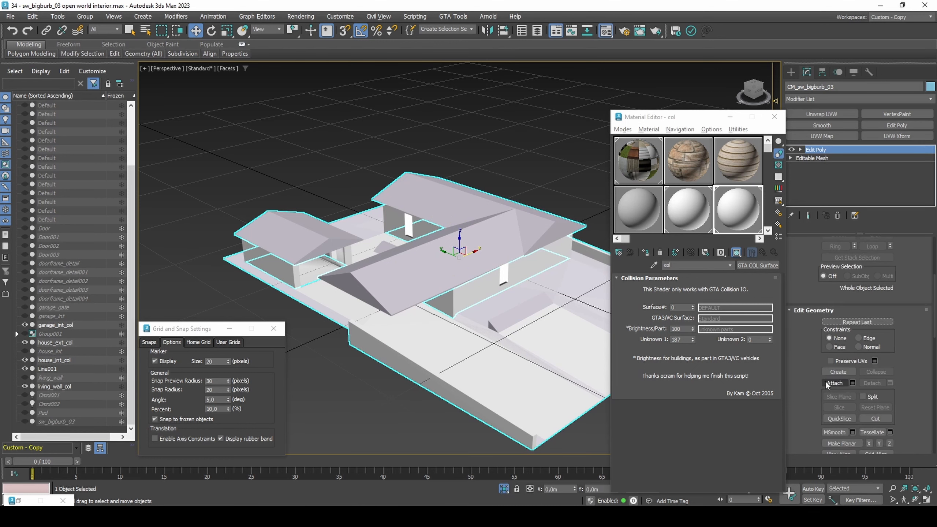
click(834, 382)
click(521, 269)
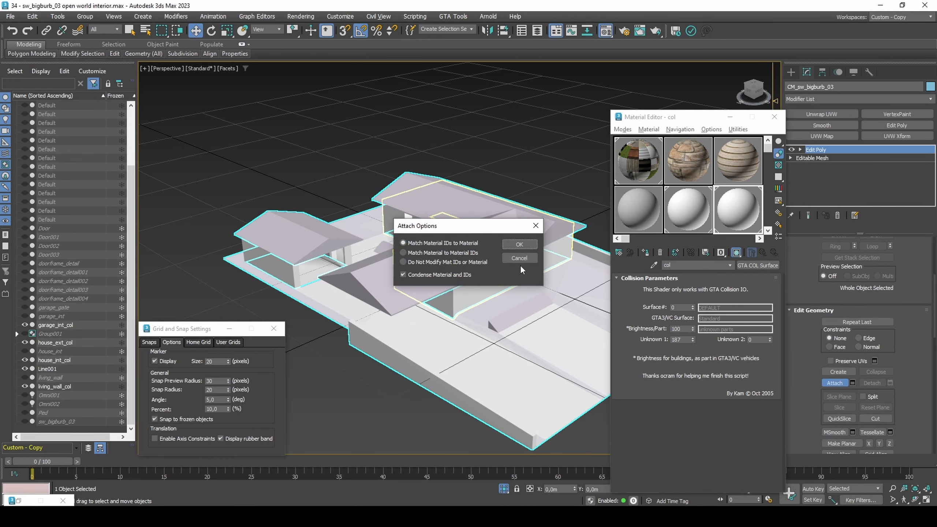
click(518, 244)
click(469, 231)
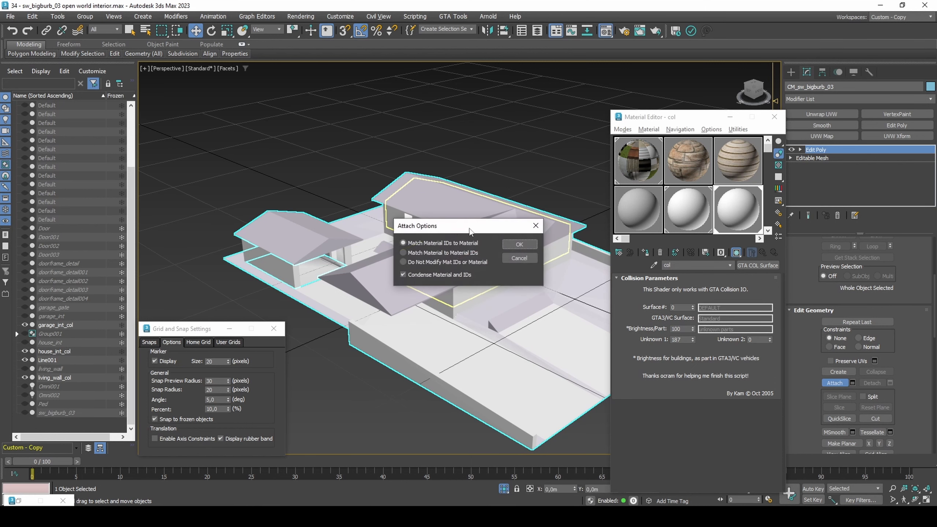
click(519, 245)
Step: Attach the garage pieces Line001 and garage_int_col to CM_sw_bigburb_03, matching material IDs to material
click(349, 251)
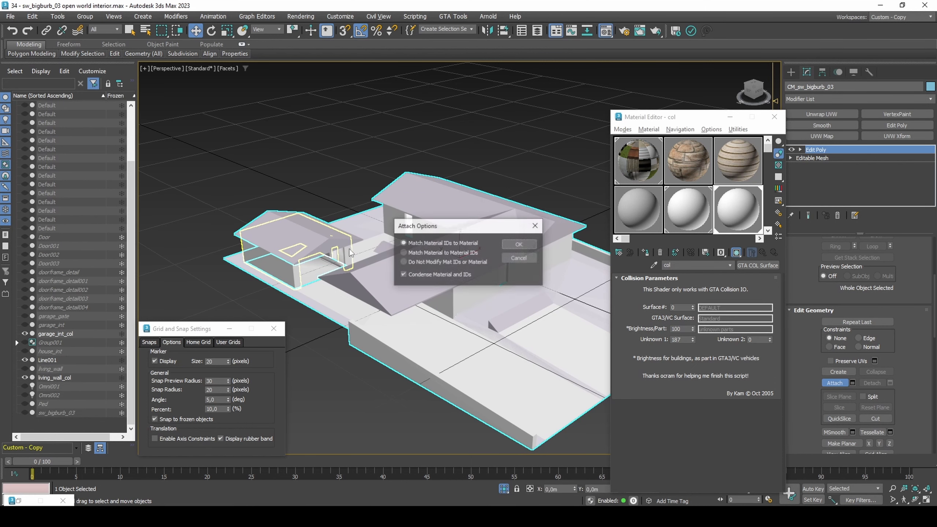
click(519, 244)
click(325, 267)
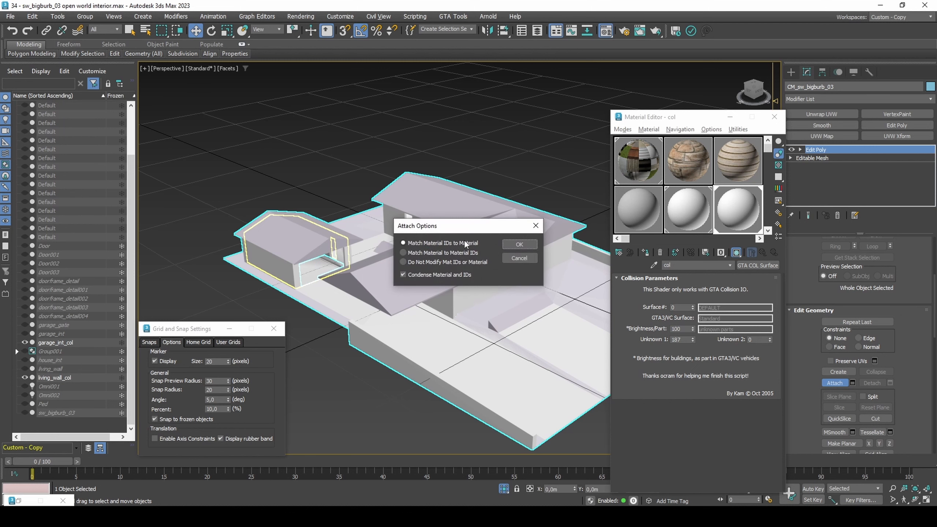
click(519, 244)
Step: Show the model in wireframe and attach living_wall_col and bed_wall_col to CM_sw_bigburb_03, matching material IDs to material
key(F3)
click(517, 243)
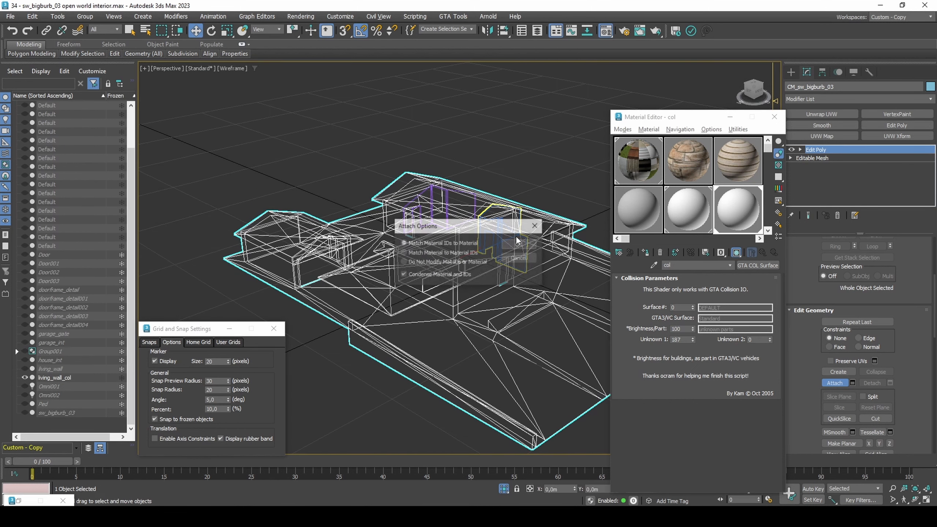
click(519, 244)
click(449, 223)
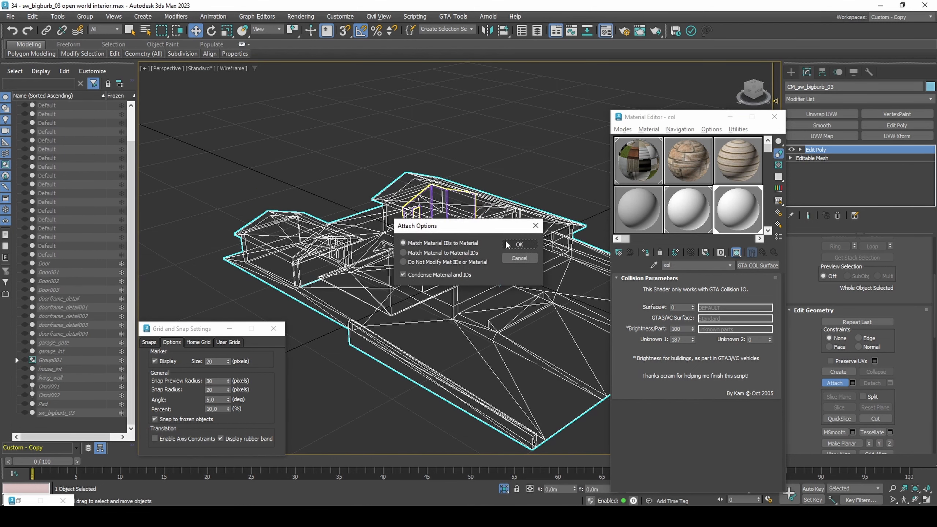
click(510, 245)
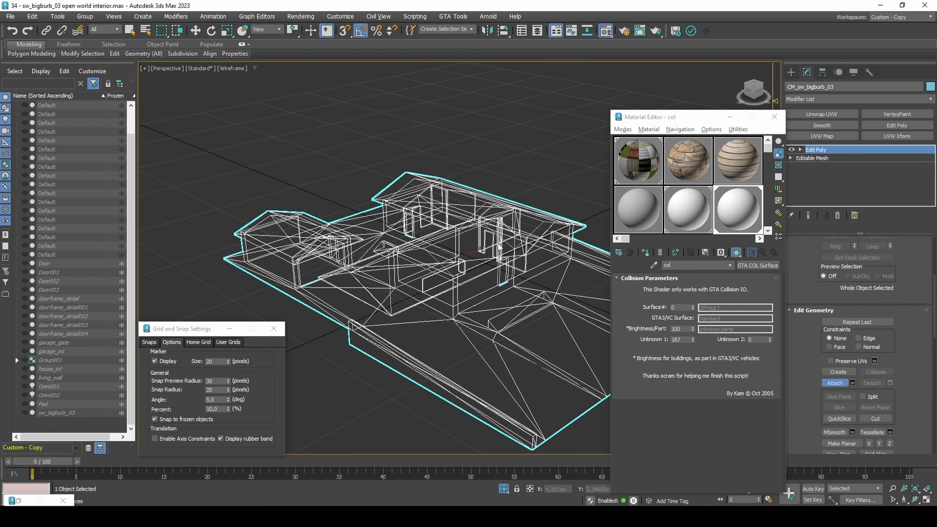
Step: Stop attaching and weld the overlapping vertices at one floor corner of the garage door opening
right_click(499, 247)
key(F3)
scroll(509, 261, up, 8)
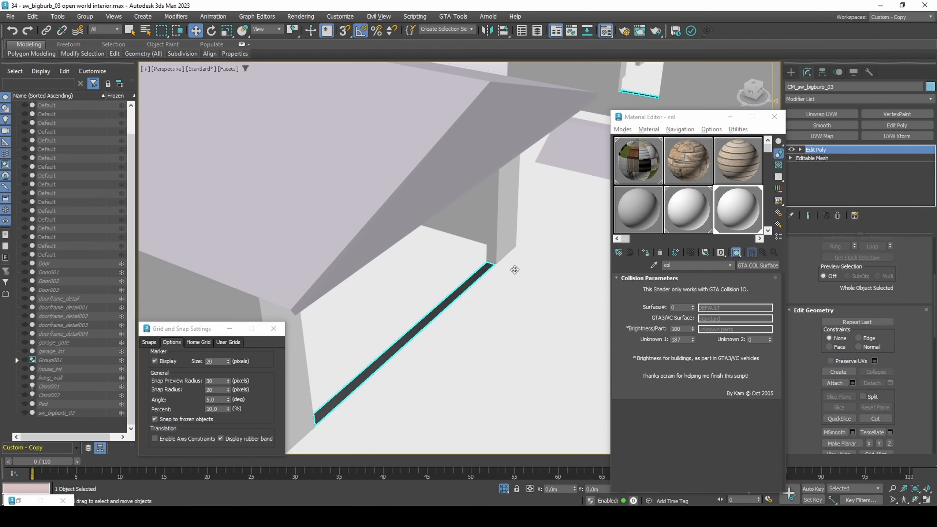
key(1)
scroll(500, 266, up, 4)
key(F3)
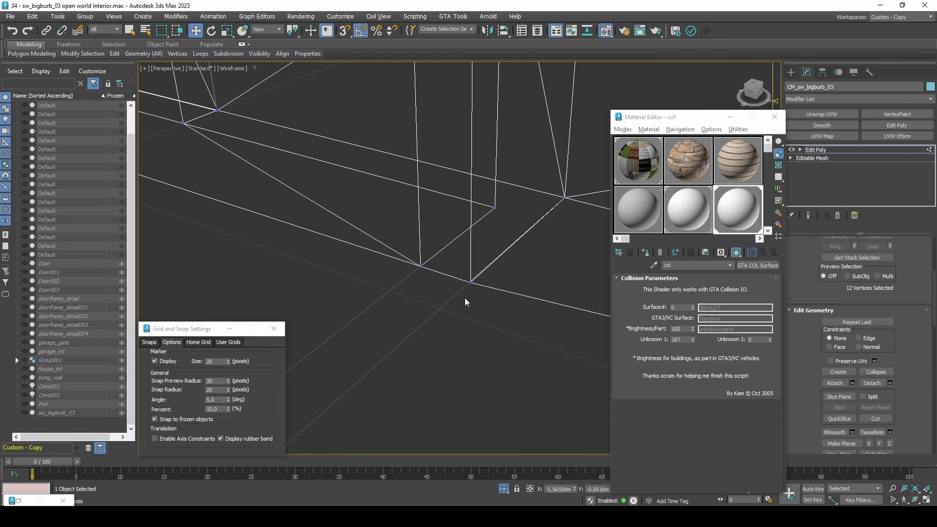
drag(464, 299, 500, 263)
key(F3)
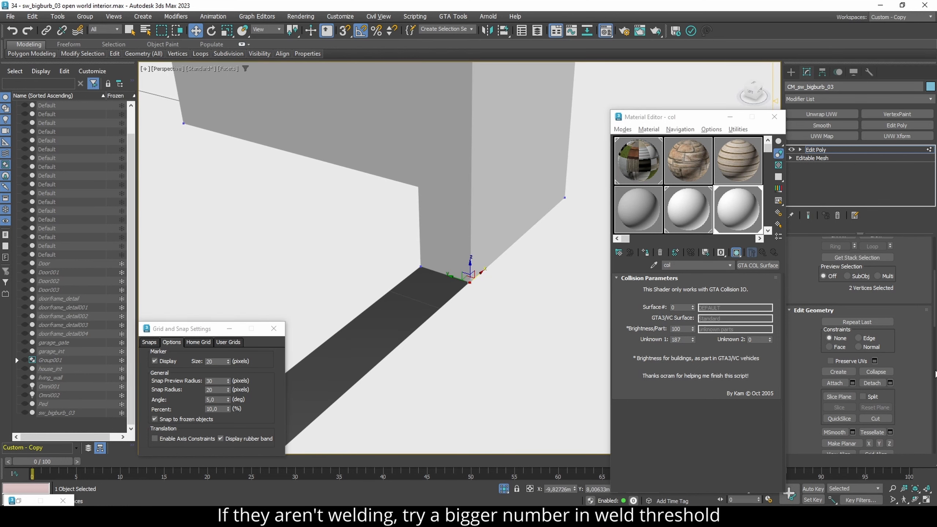
scroll(901, 383, down, 4)
click(877, 409)
Step: Weld the overlapping vertices at the opposite floor corner of the garage door opening
middle_drag(439, 323, 537, 240)
scroll(537, 240, down, 3)
middle_drag(472, 312, 601, 166)
middle_drag(454, 369, 607, 244)
key(F3)
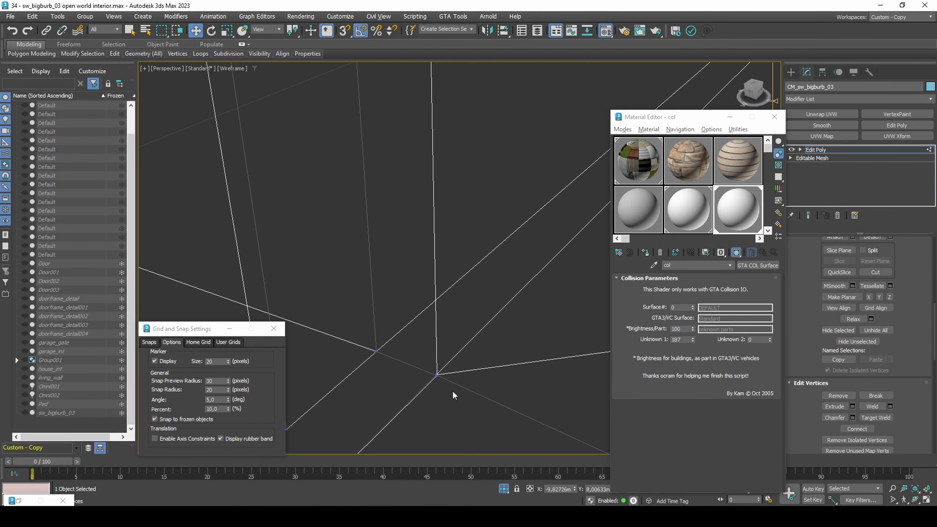
drag(464, 368, 428, 398)
click(873, 406)
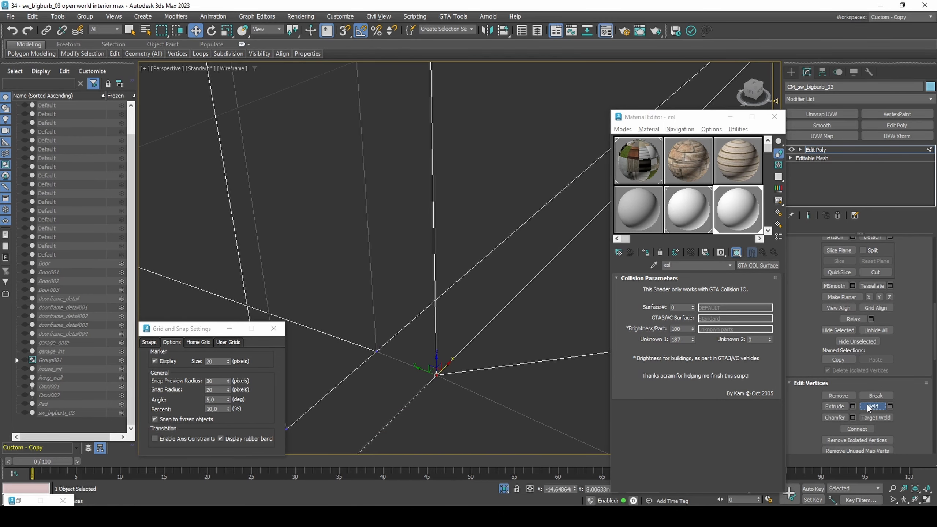
key(F3)
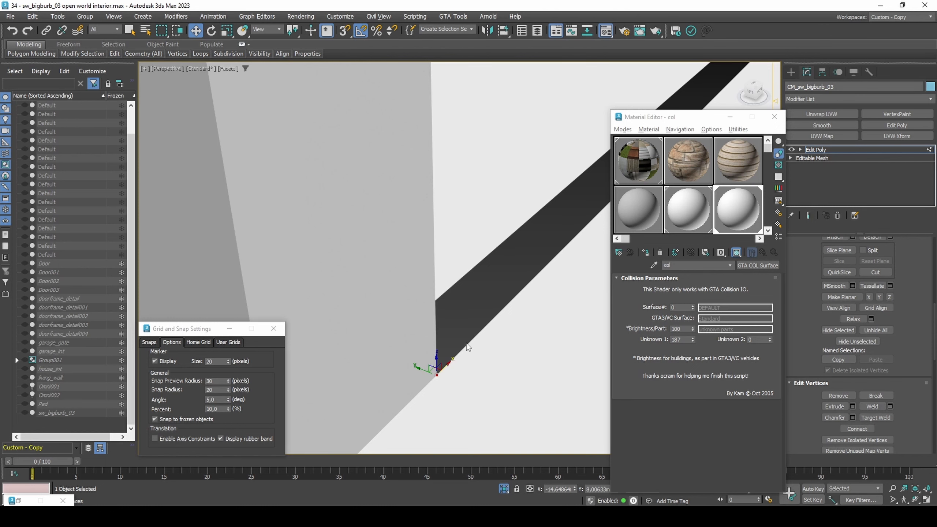
Step: Bridge the two long edges of the floor gap across the garage door opening
middle_drag(565, 213, 525, 247)
key(2)
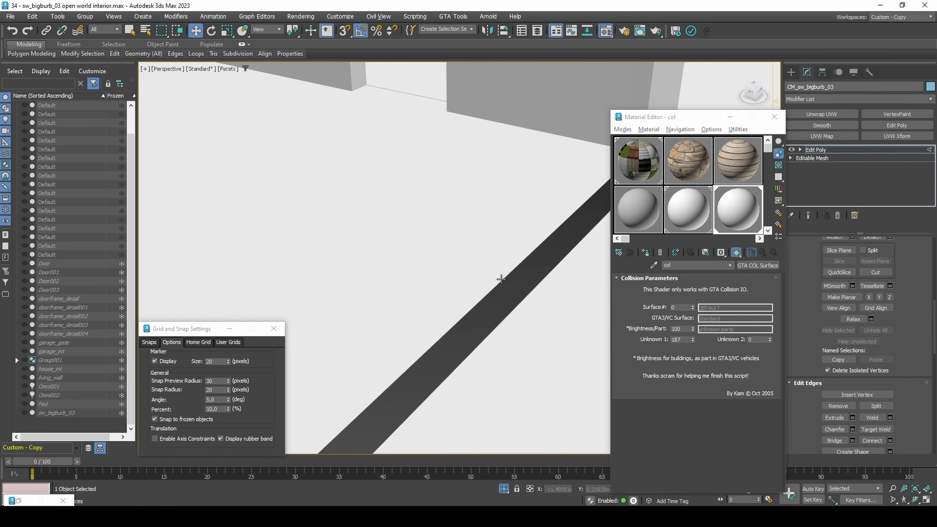
click(501, 279)
ctrl+click(520, 296)
scroll(520, 296, down, 5)
middle_drag(505, 305, 495, 300)
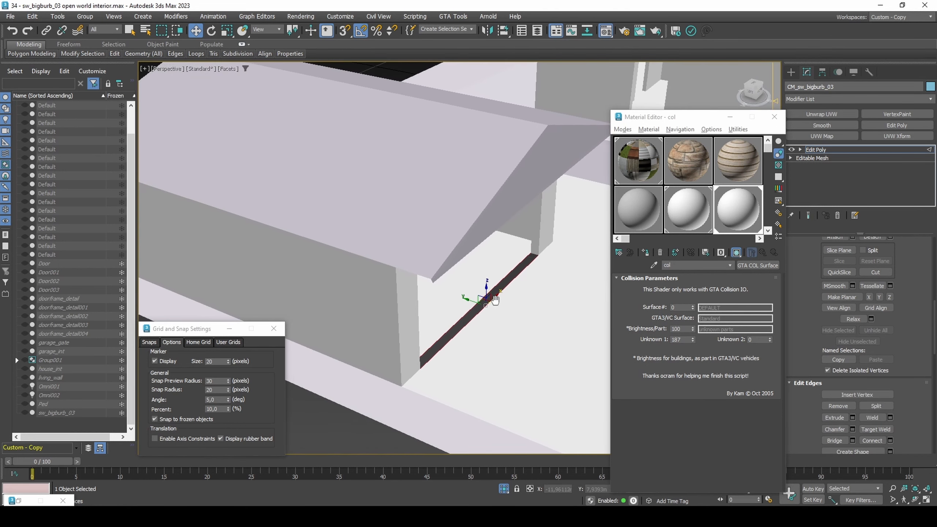
click(834, 440)
middle_drag(536, 182, 493, 225)
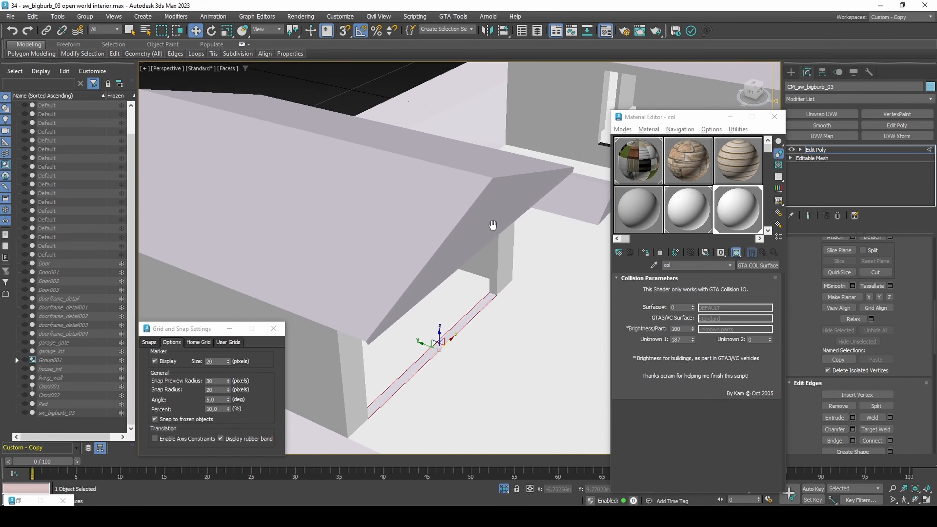
Step: Bridge the inner and outer threshold edges to close the floor gap in the house's back doorway
scroll(493, 224, down, 4)
scroll(513, 253, up, 6)
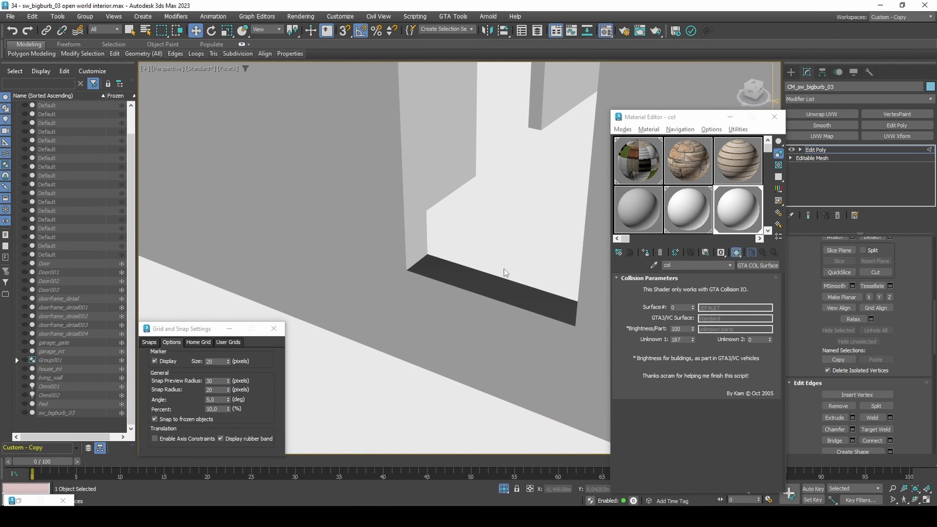
click(504, 277)
ctrl+click(492, 297)
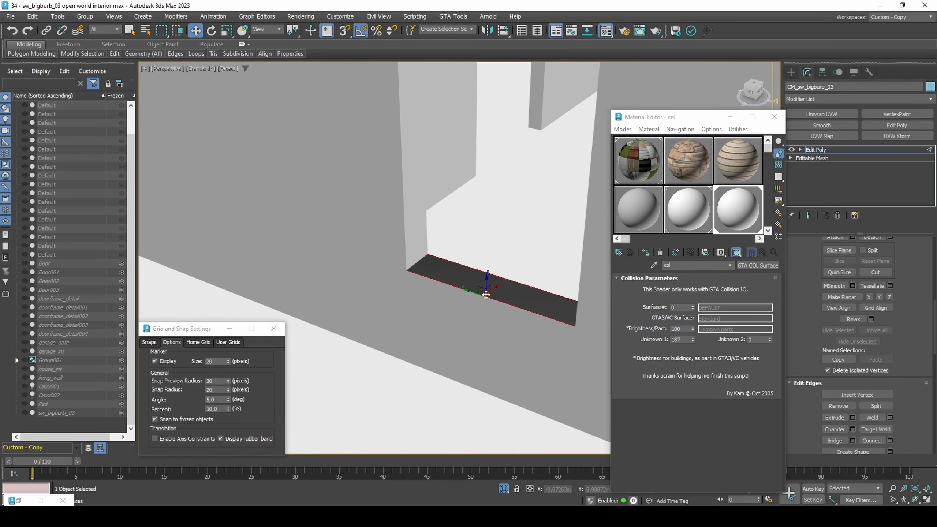
click(834, 440)
Step: Bridge the threshold edges to close the floor gap in the house's front doorway
scroll(382, 278, down, 8)
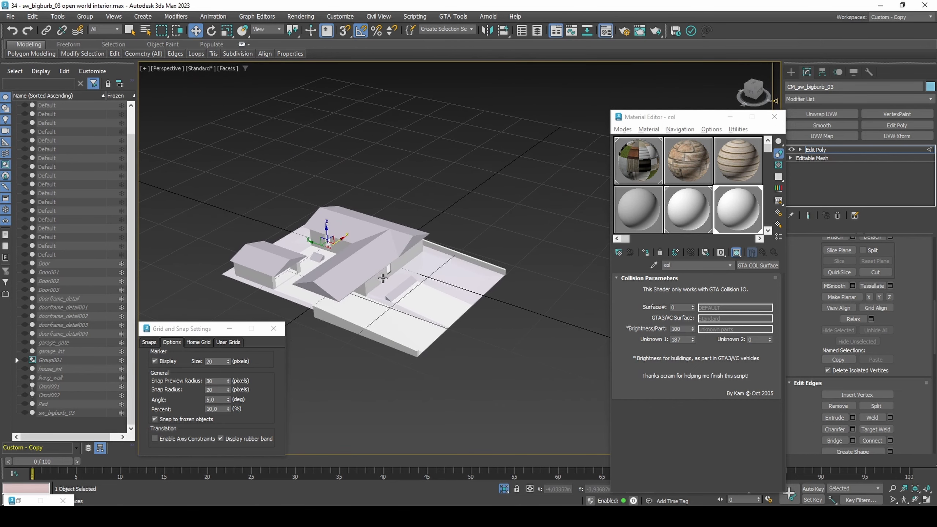
scroll(382, 278, up, 10)
click(312, 281)
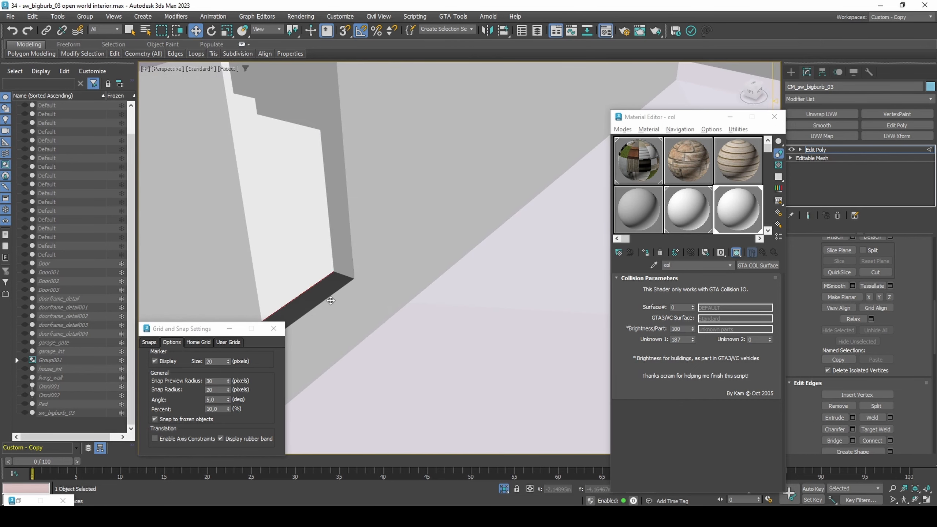
middle_drag(330, 300, 394, 278)
click(374, 266)
ctrl+click(380, 285)
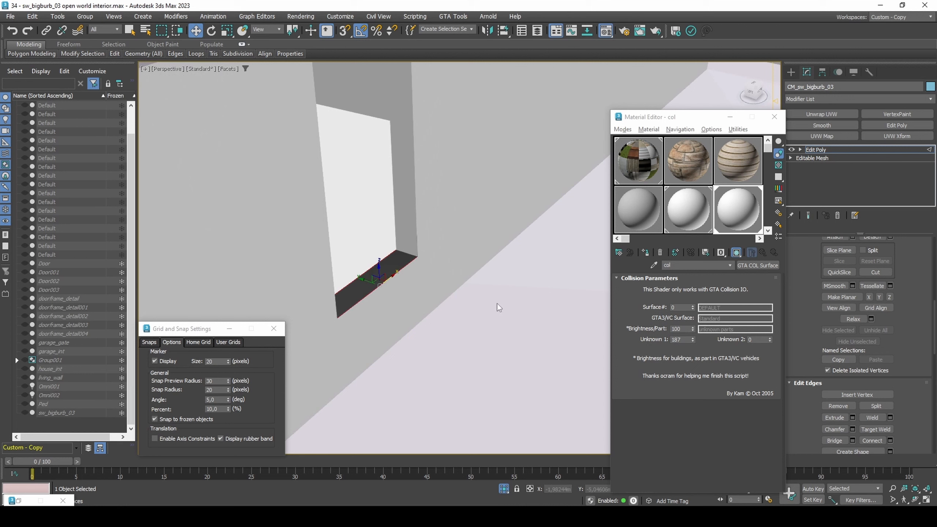
click(834, 440)
Step: Weld all vertices of CM_sw_bigburb_03 using a weld threshold of 0.001 m
key(1)
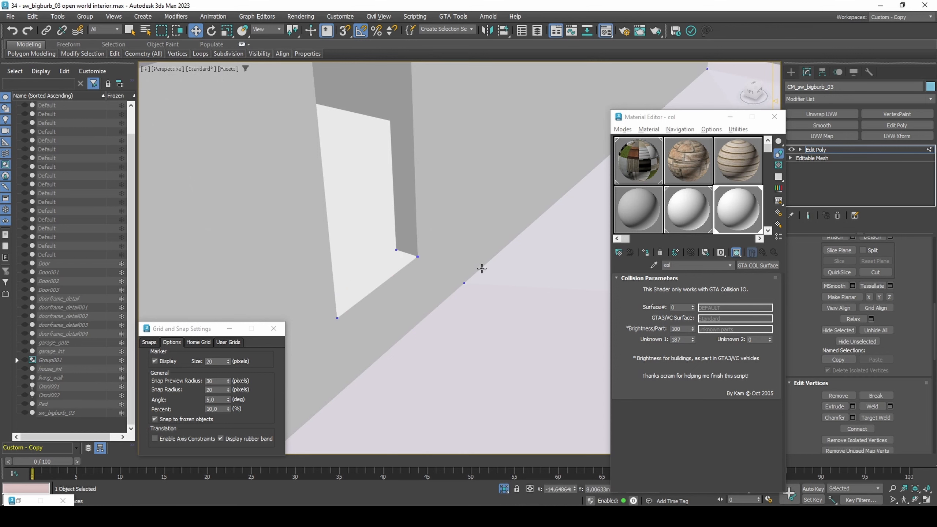
key(ctrl+a)
click(890, 406)
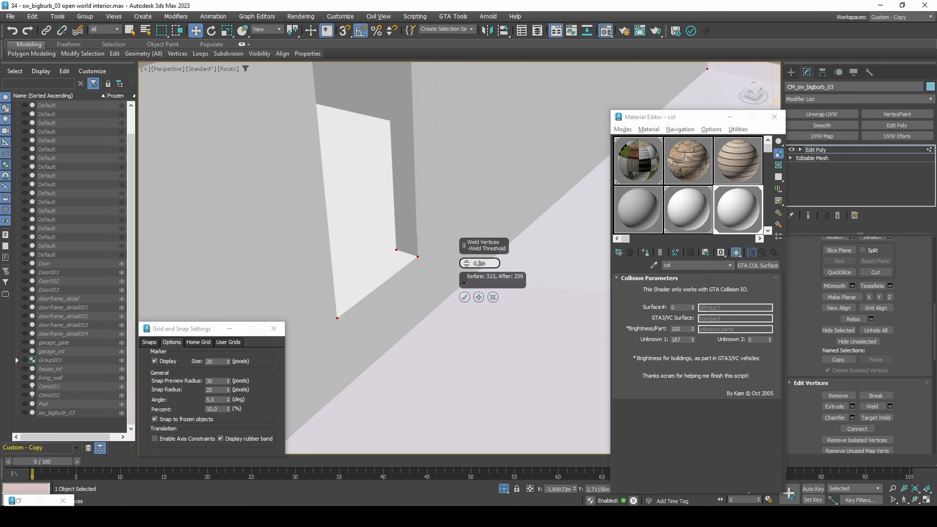
click(464, 297)
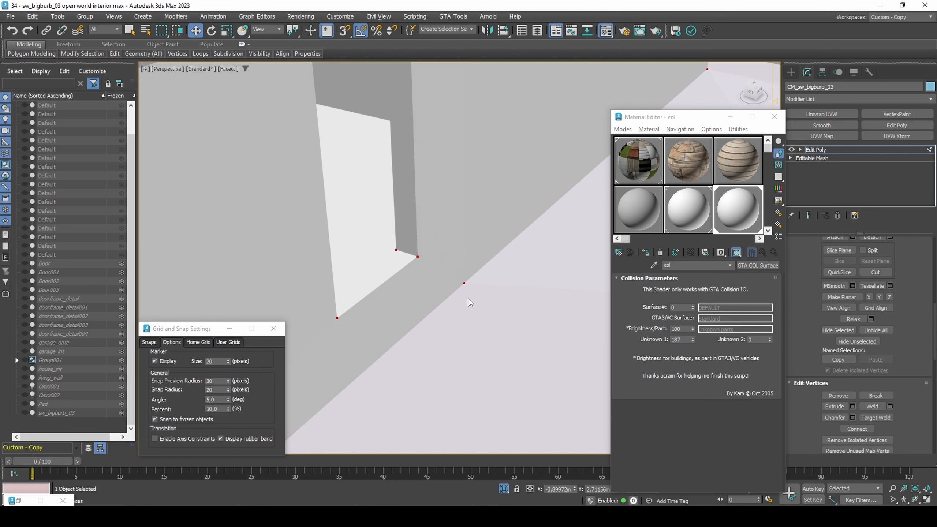
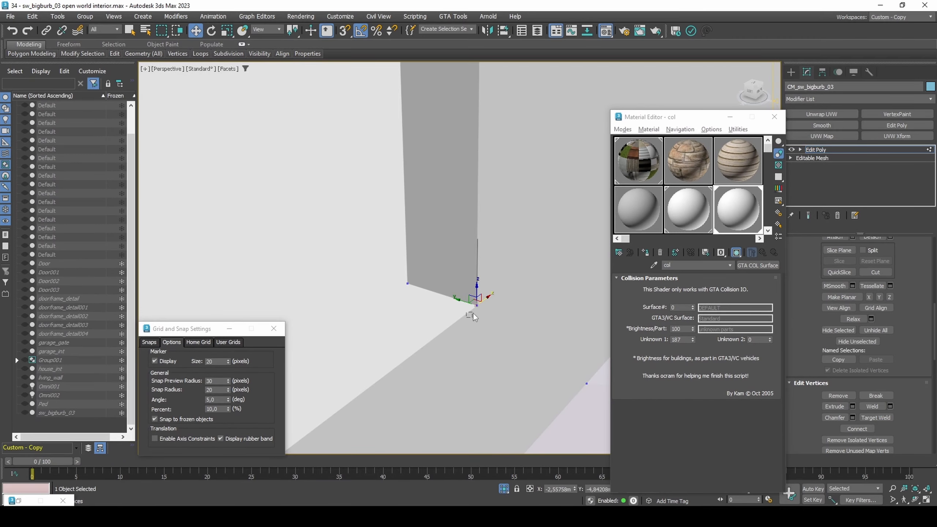
Step: Try to weld the vertices at the front doorway's floor corner, check the opposite corner, and finish vertex editing
click(474, 312)
click(872, 406)
click(890, 406)
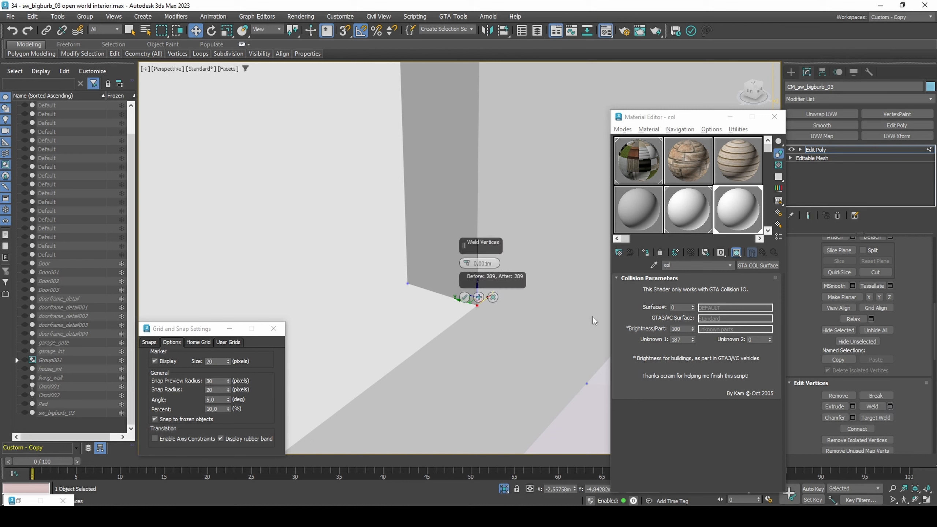
click(466, 265)
click(464, 297)
middle_drag(442, 297, 556, 257)
alt+middle_drag(557, 257, 449, 261)
middle_drag(249, 190, 295, 234)
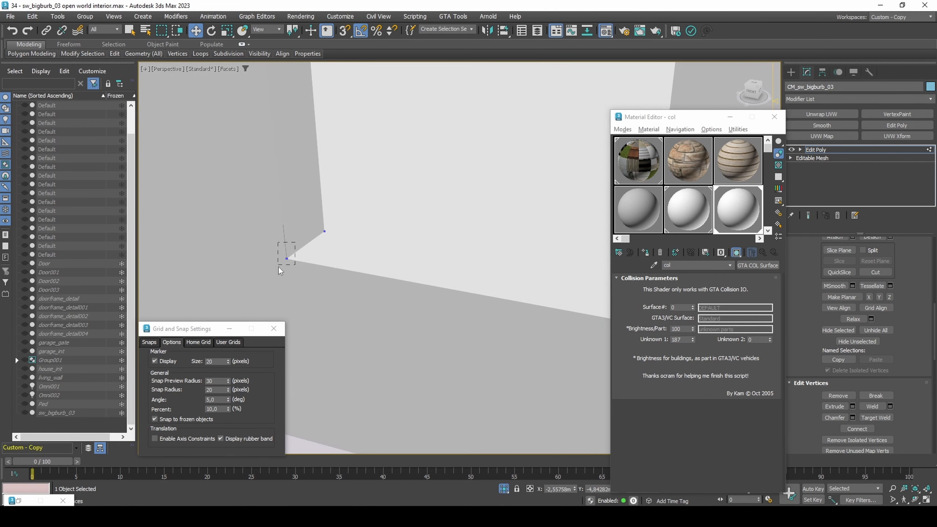
drag(278, 268, 278, 268)
middle_drag(378, 249, 530, 287)
scroll(530, 288, down, 15)
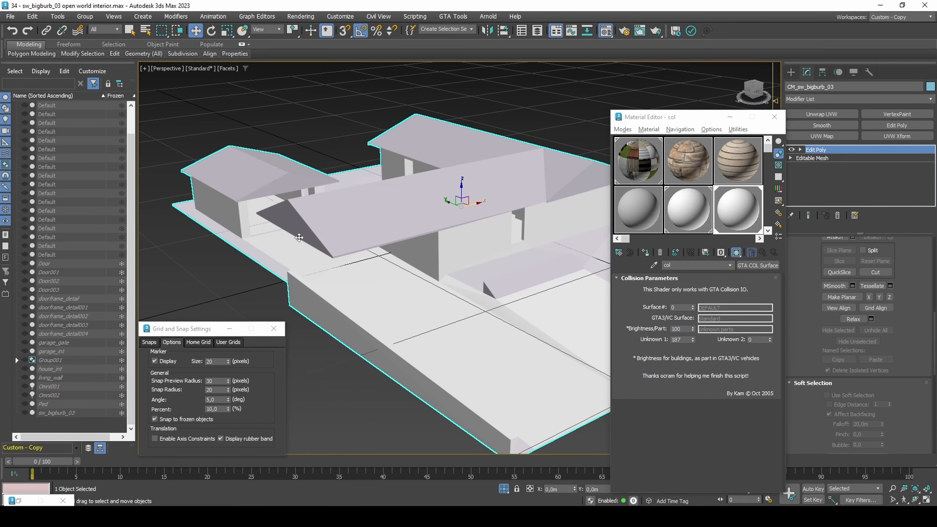
Step: Select all the Default collision boxes and make them visible alongside CM_sw_bigburb_03
click(95, 254)
scroll(75, 181, up, 1)
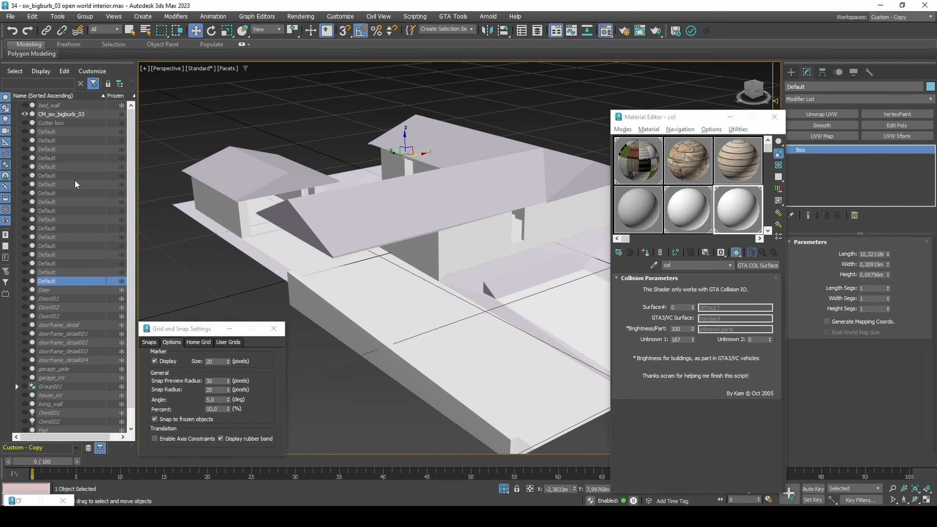
shift+click(67, 132)
click(25, 134)
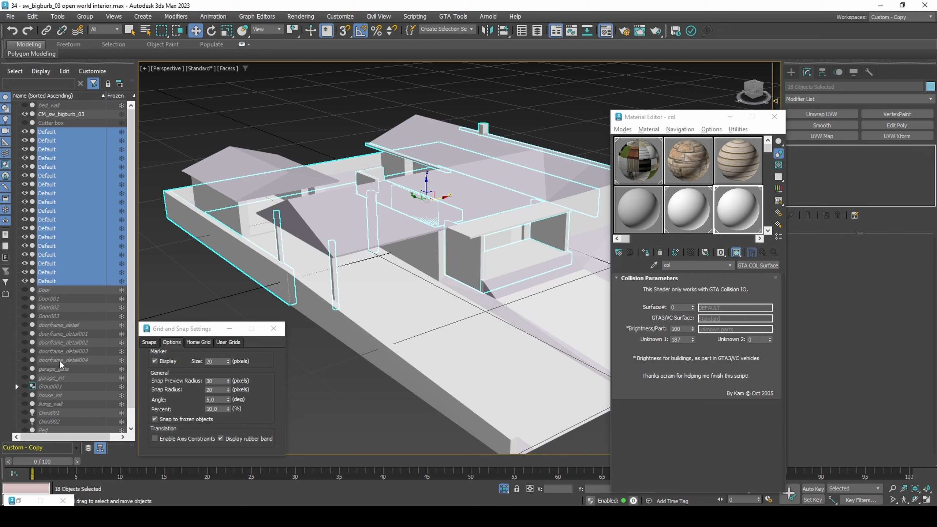
Step: Assign CM_sw_bigburb_03 as the collision mesh and export it with the Default boxes as a COL3 file in Extra contents
click(18, 500)
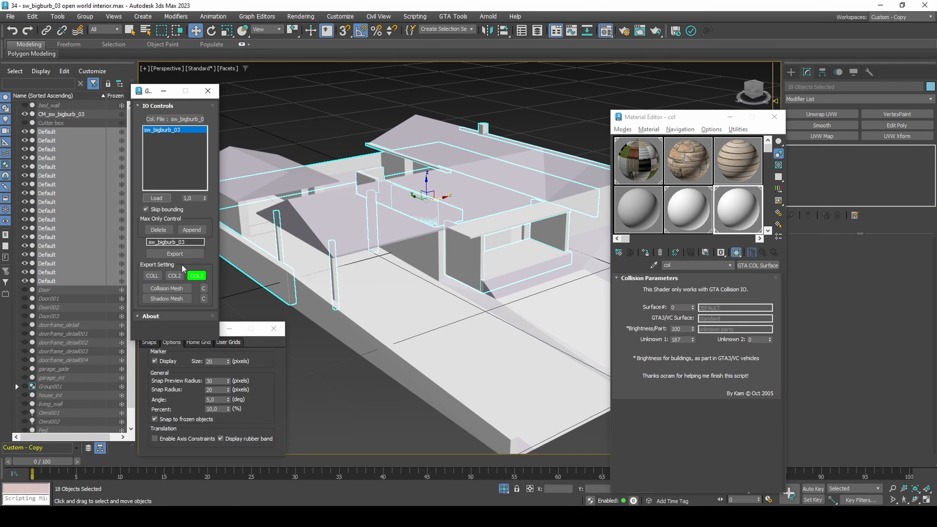
click(166, 288)
click(349, 228)
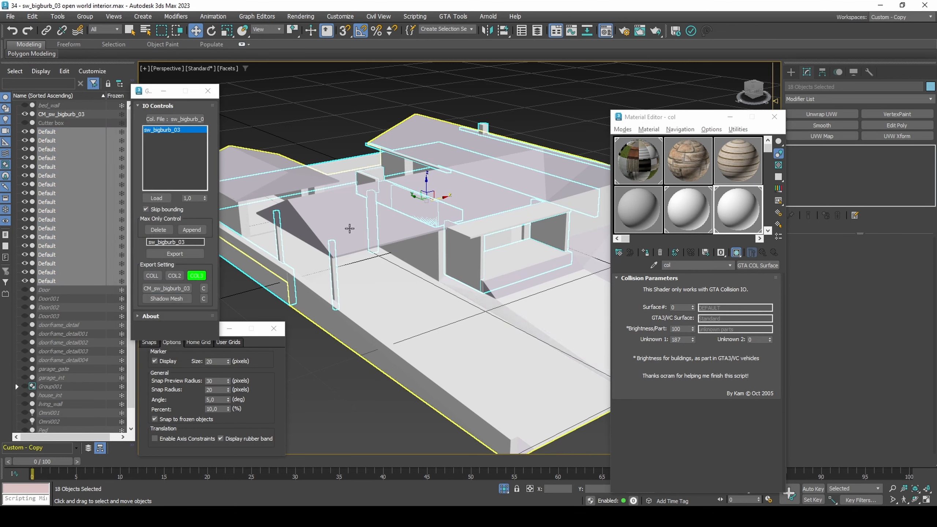
ctrl+click(349, 244)
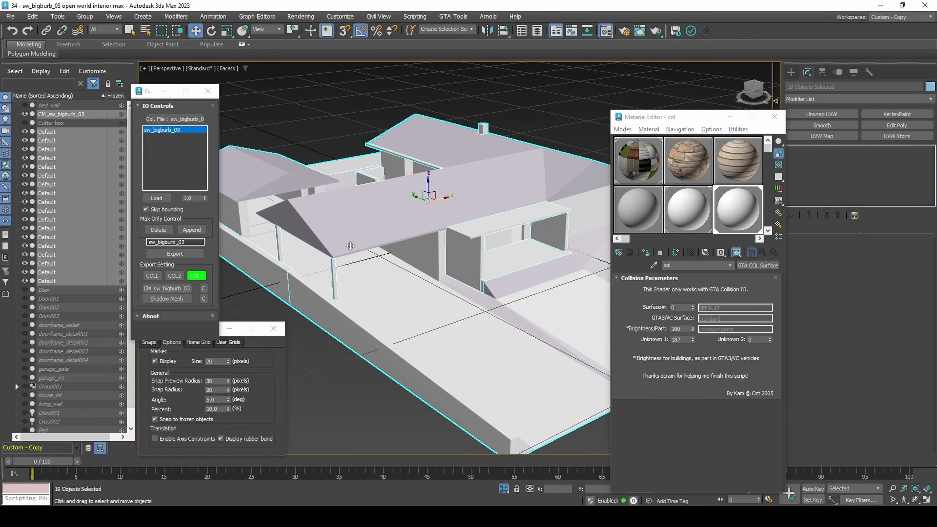
click(156, 254)
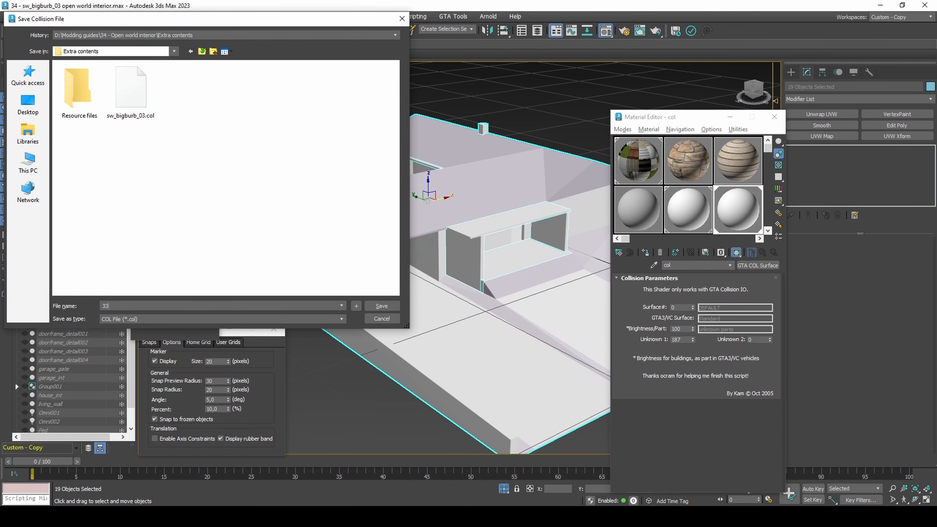
key(Return)
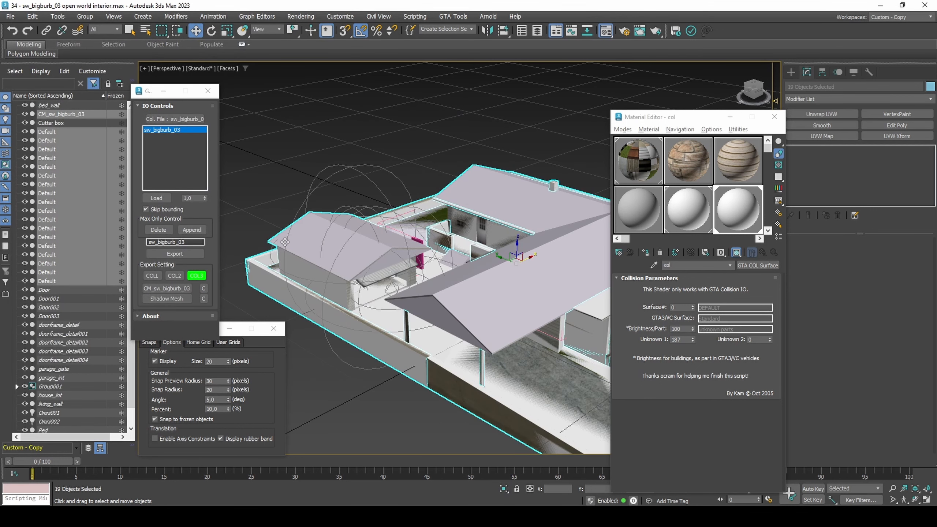
Step: Hide the exported collision objects and unfreeze all the remaining scene objects
right_click(300, 243)
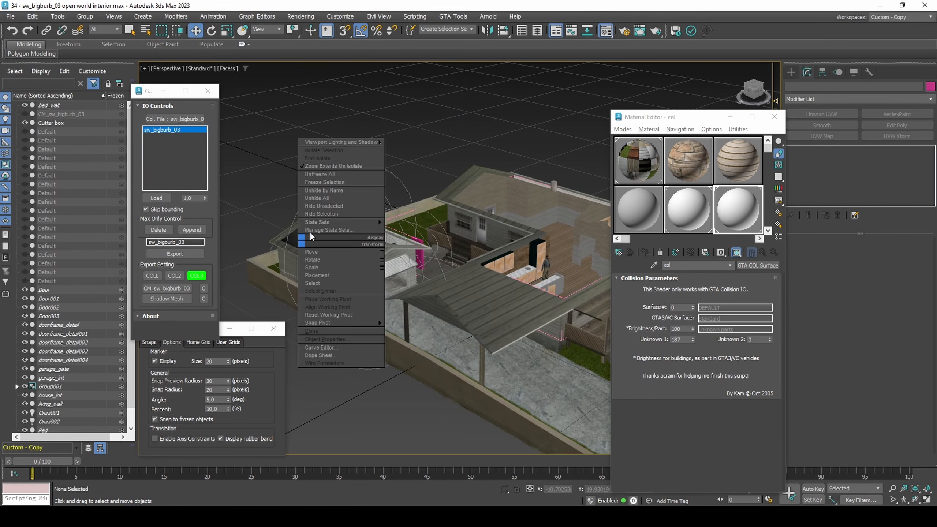
click(331, 179)
Step: Attach garage_gate to the sw_bigburb_03 model
scroll(355, 246, up, 4)
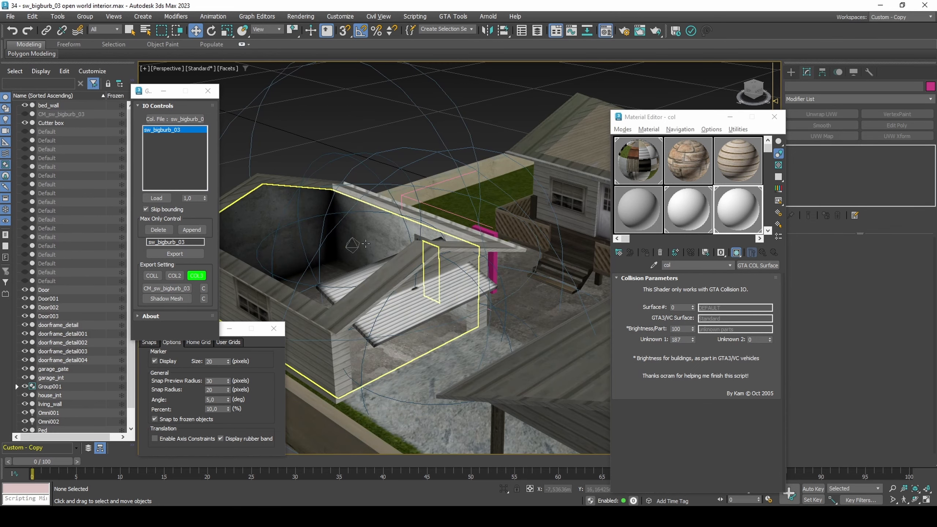
click(449, 244)
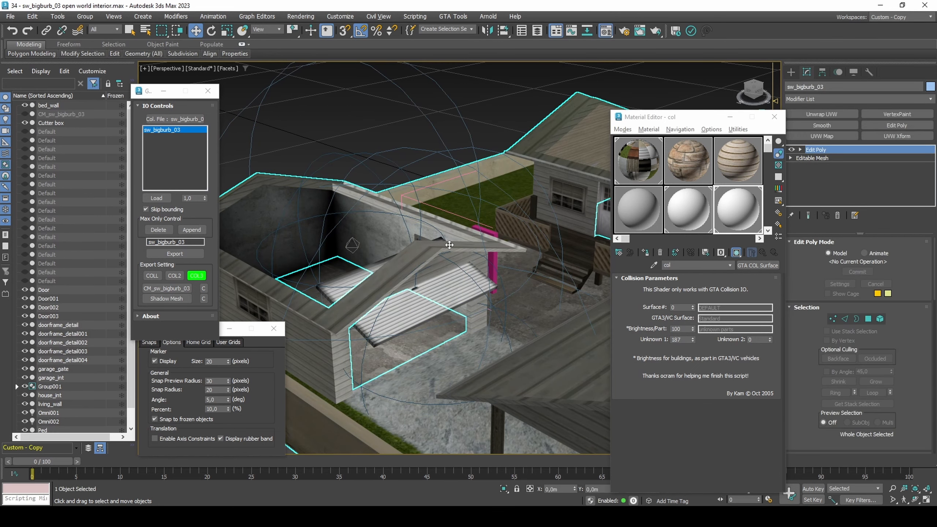
scroll(815, 352, down, 3)
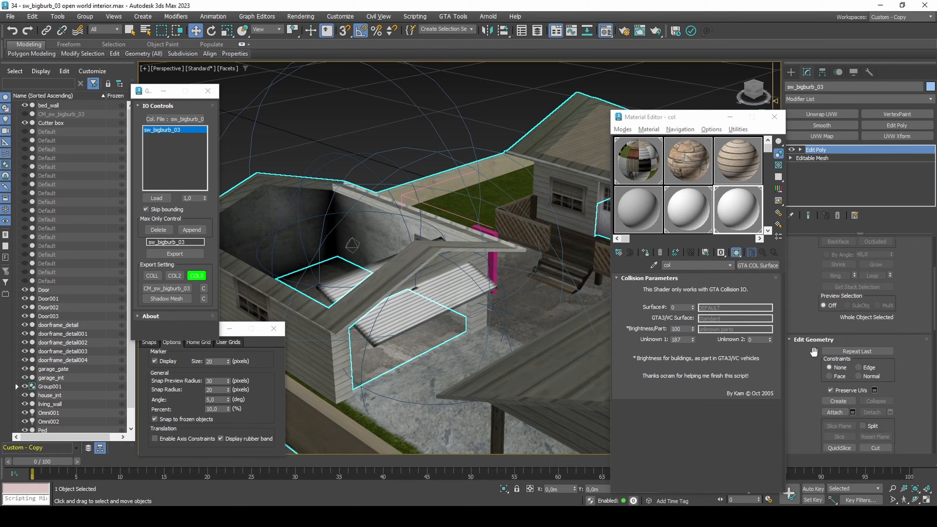
click(833, 412)
click(457, 283)
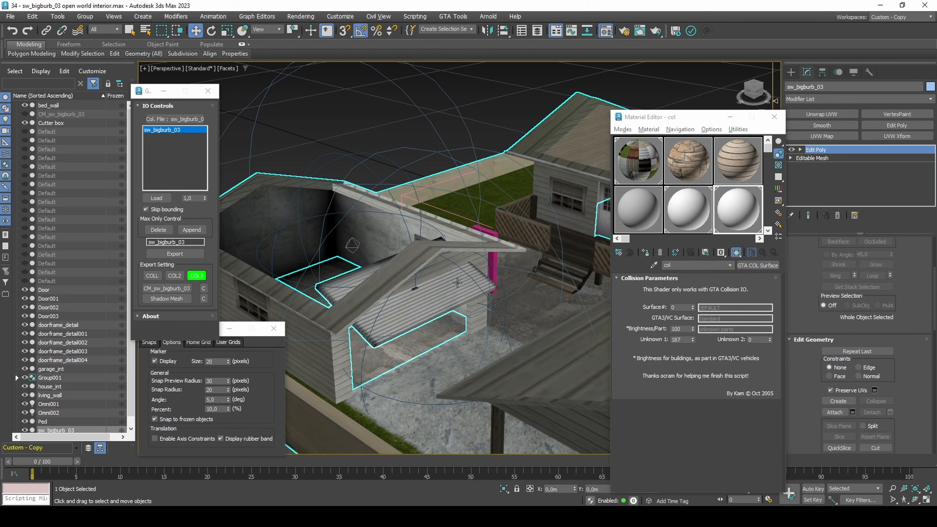
Step: Select bed_wall, all five doorframe_detail objects, garage_int, house_int, living_wall and sw_bigburb_03 together
key(z)
click(64, 104)
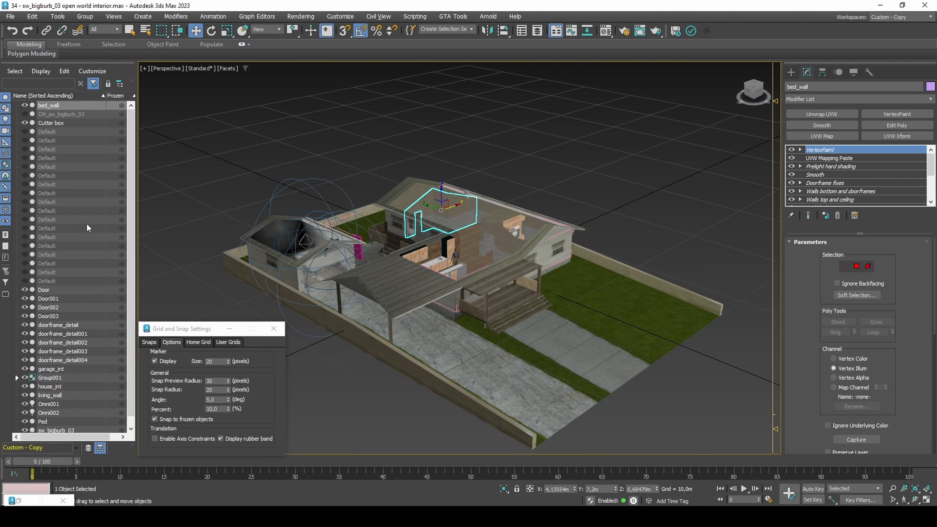
scroll(86, 226, down, 1)
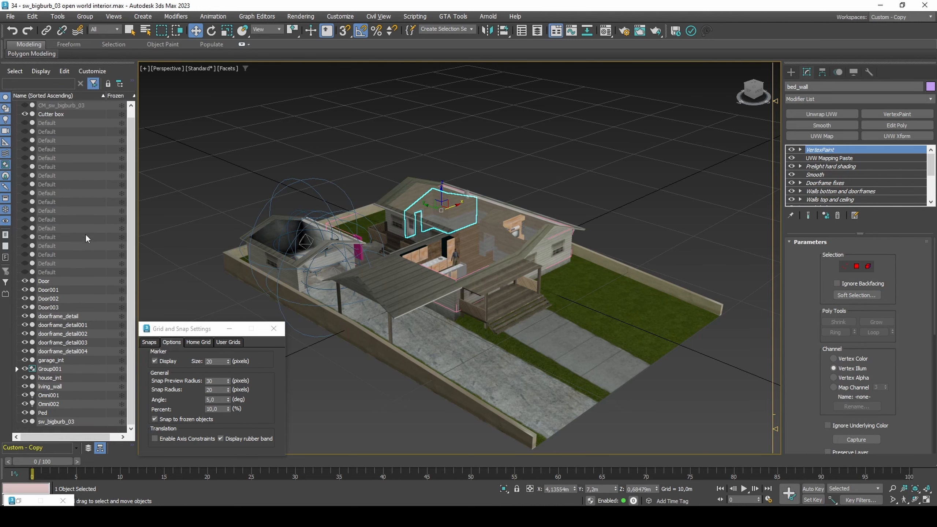
ctrl+click(77, 316)
ctrl+shift+click(87, 349)
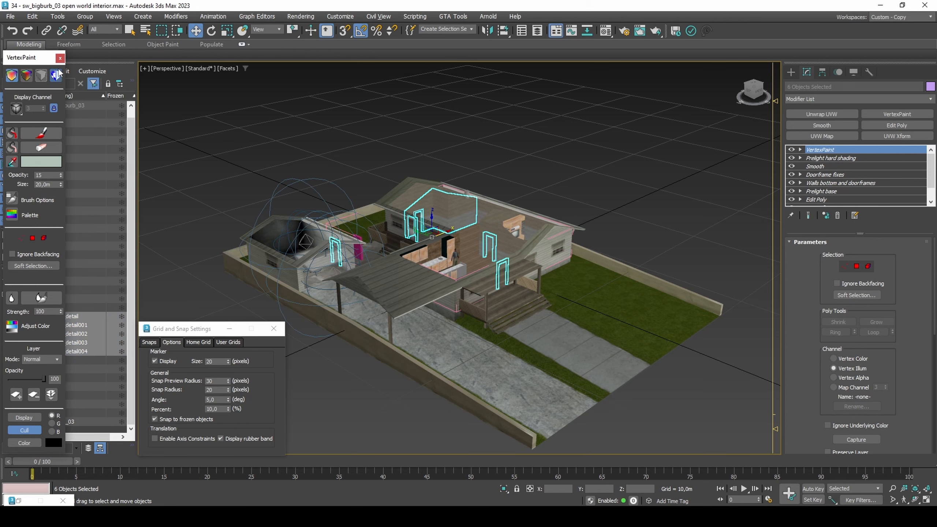
click(60, 58)
ctrl+click(59, 360)
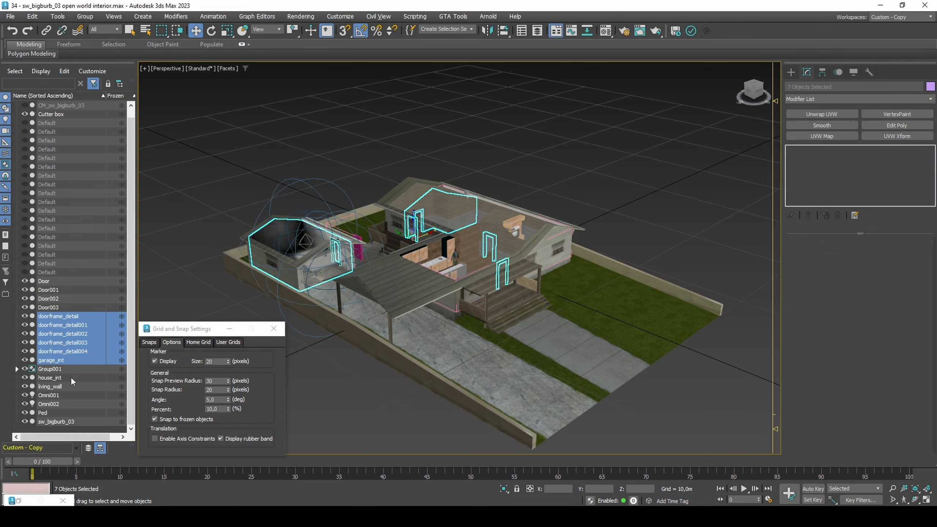
ctrl+click(75, 379)
ctrl+click(75, 388)
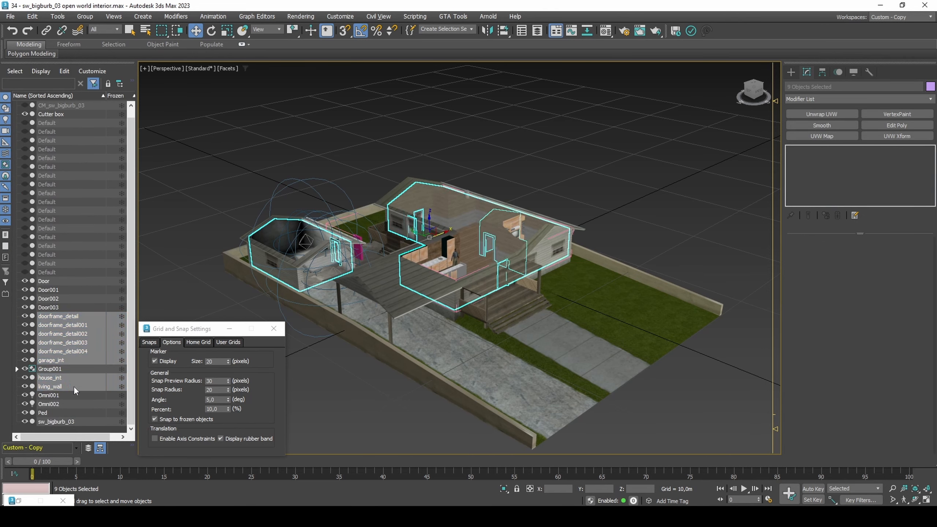
ctrl+click(74, 422)
Step: Clone the selected house, garage and doorframe pieces in place
right_click(99, 423)
click(122, 453)
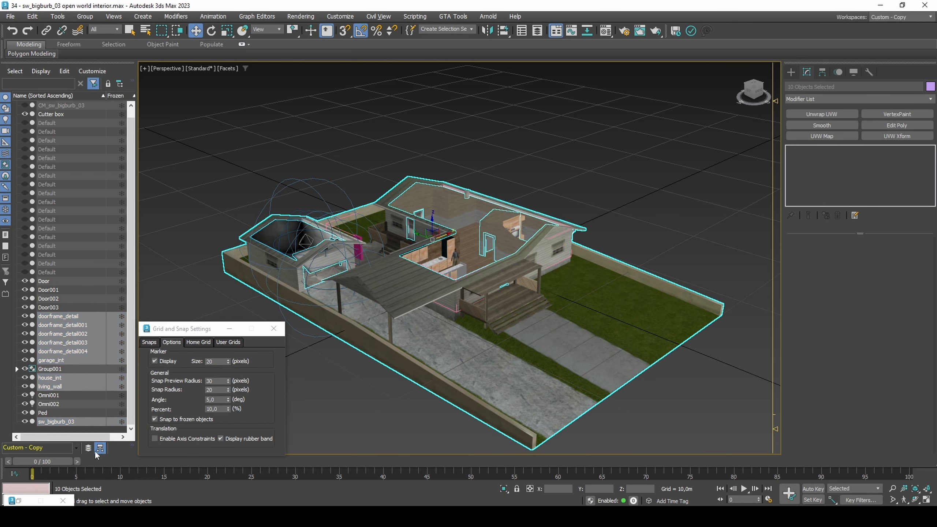
click(438, 295)
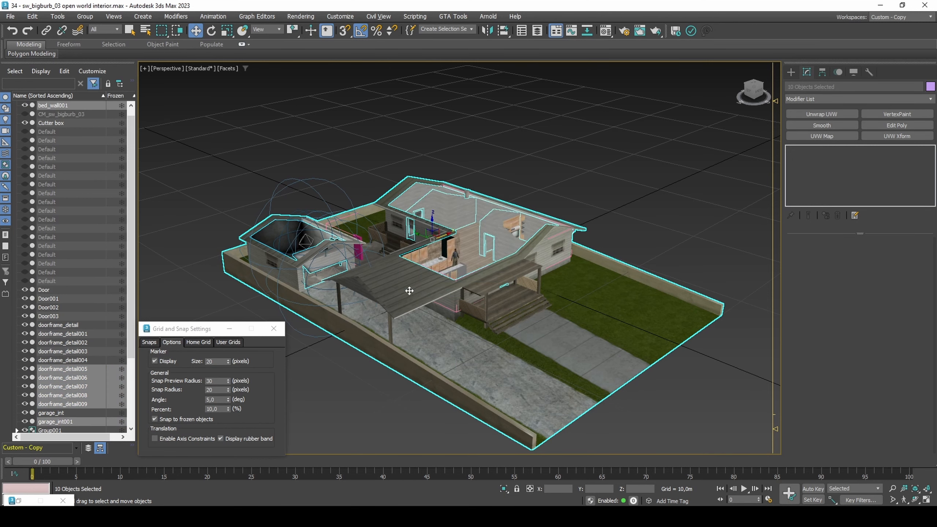
Step: Group the cloned pieces under the name "models backup" and hide the group
click(85, 16)
click(91, 28)
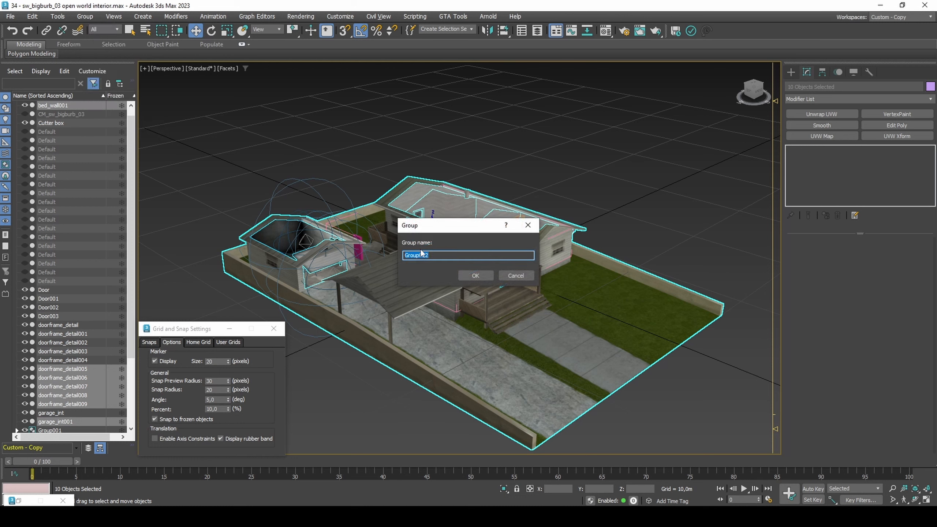
text(models backup)
key(Return)
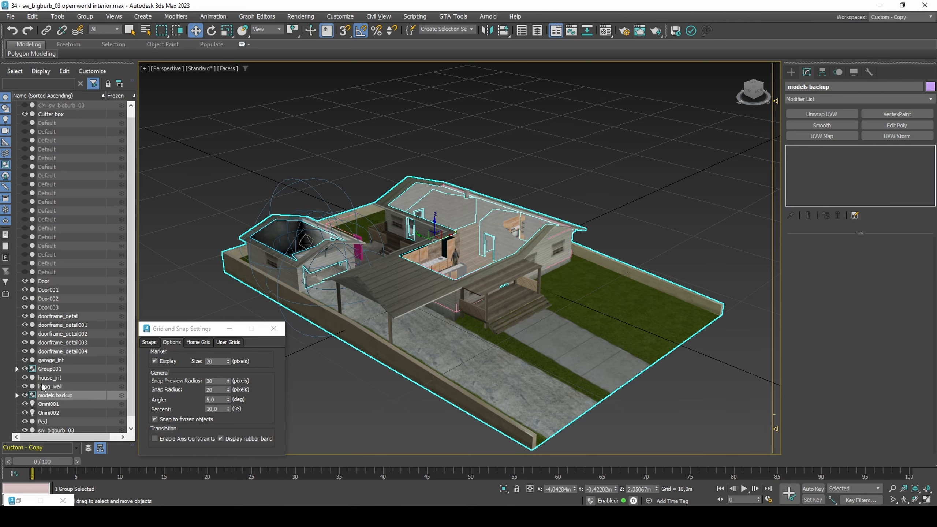
click(26, 393)
Step: Pick Material #156 from the house interior and assign it to sw_bigburb_03, garage_int, house_int, living_wall, bed_wall and all the doorframe details
key(m)
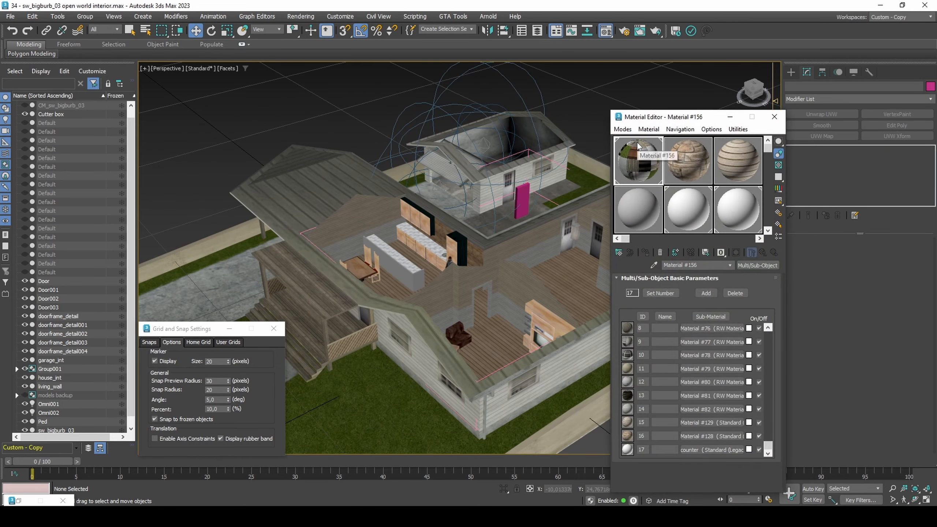
click(653, 265)
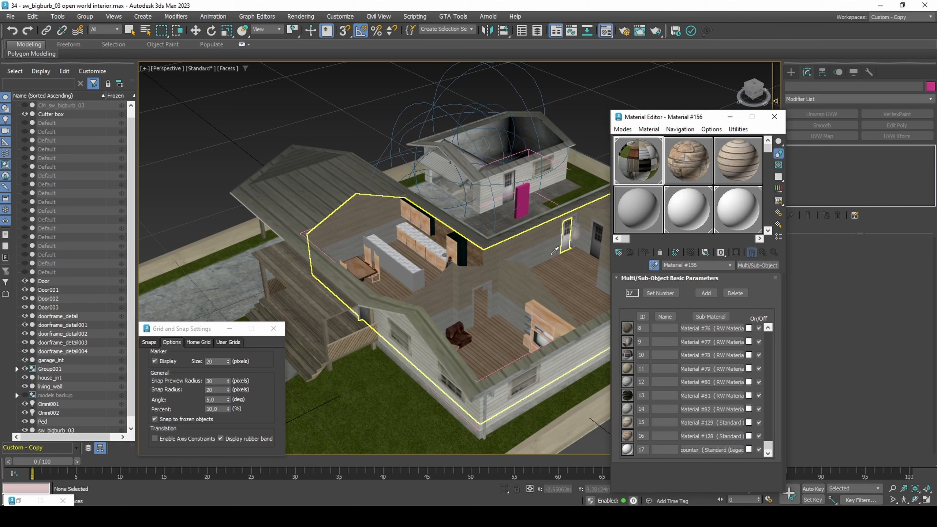
click(545, 244)
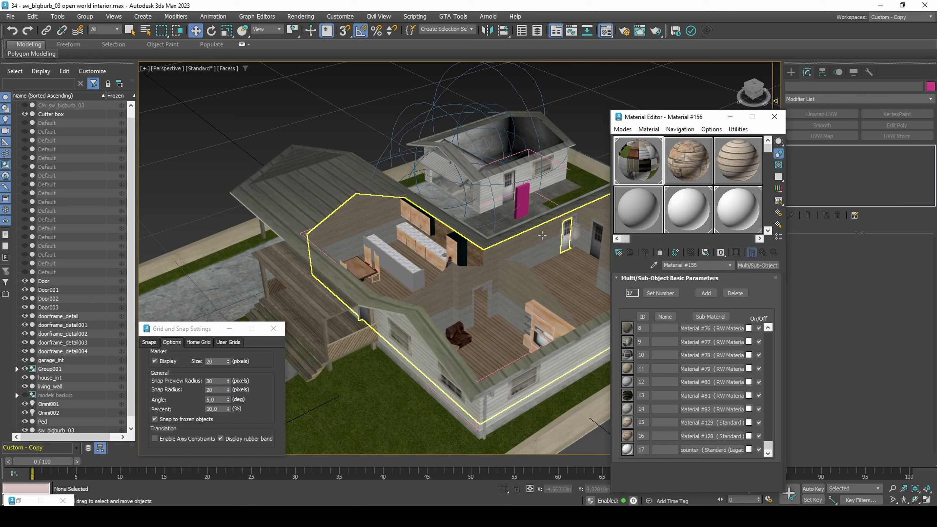
click(539, 165)
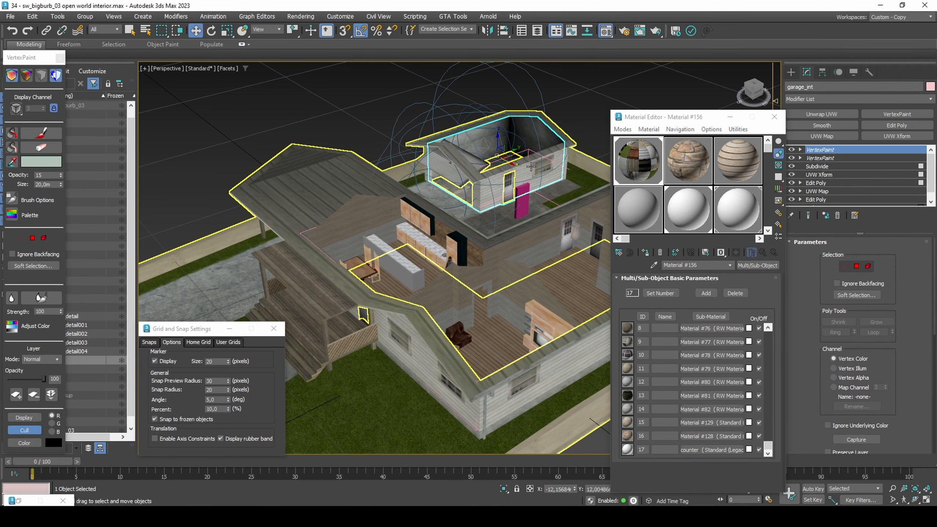
ctrl+click(530, 166)
ctrl+click(517, 286)
ctrl+click(606, 268)
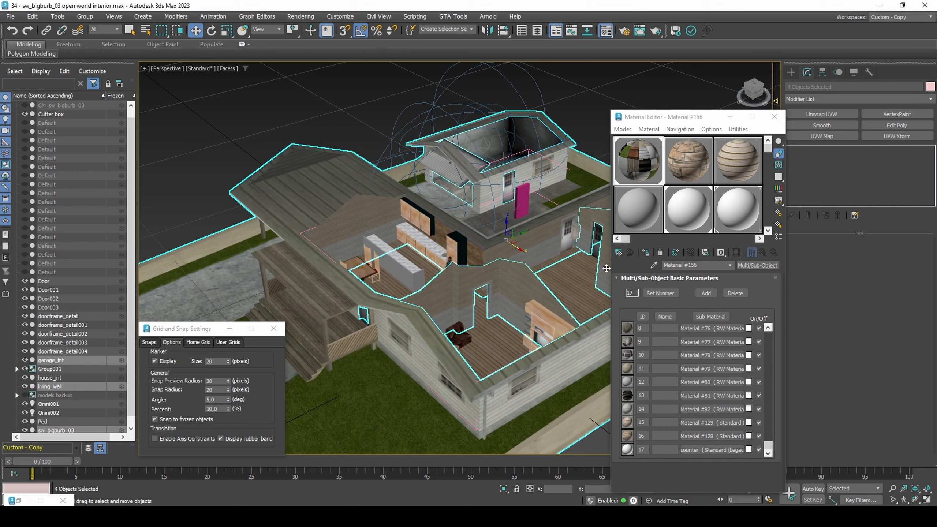
ctrl+click(574, 272)
ctrl+click(91, 349)
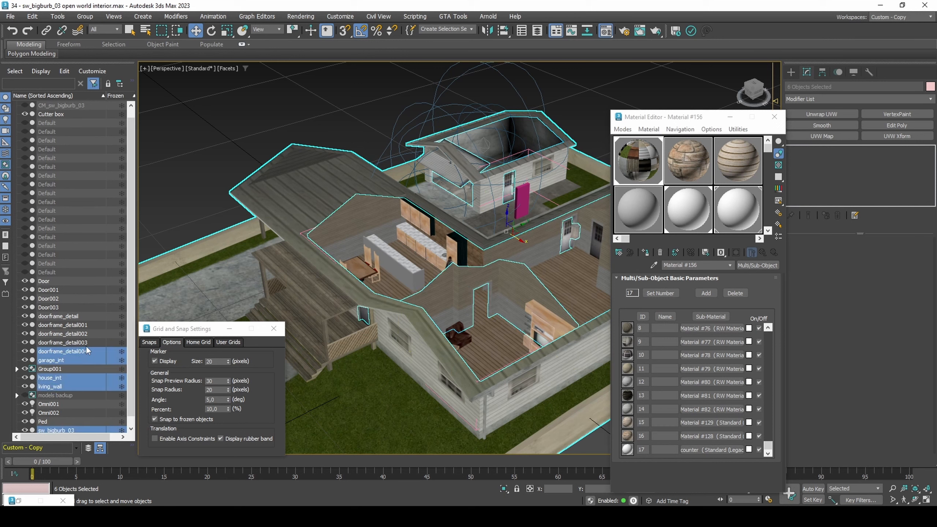
shift+click(86, 315)
scroll(86, 316, down, 1)
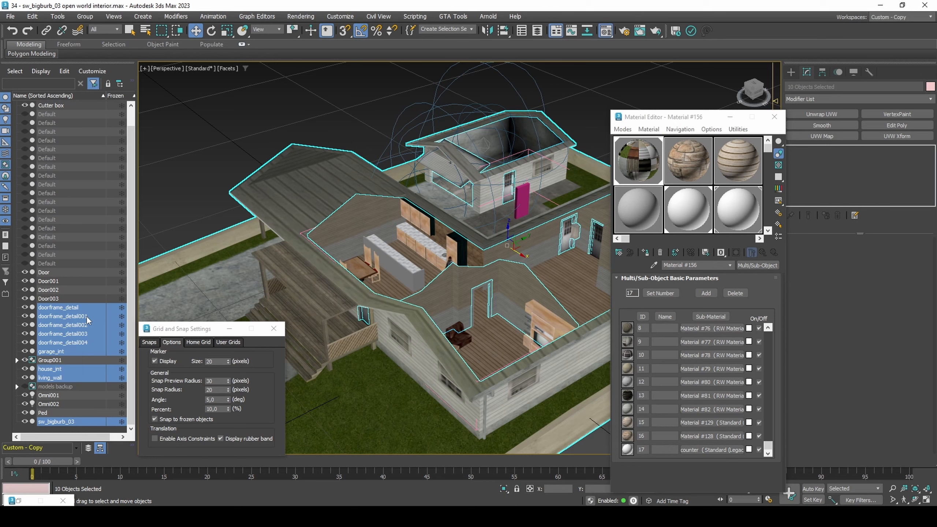
click(643, 252)
Step: Attach bed_wall, the five doorframe_detail objects, garage_int, house_int and living_wall to sw_bigburb_03
click(430, 385)
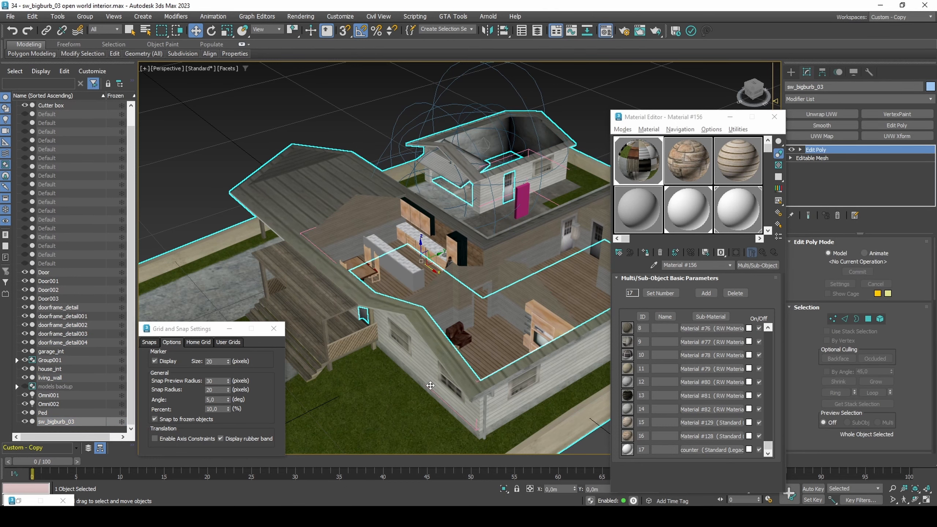
scroll(812, 336, down, 5)
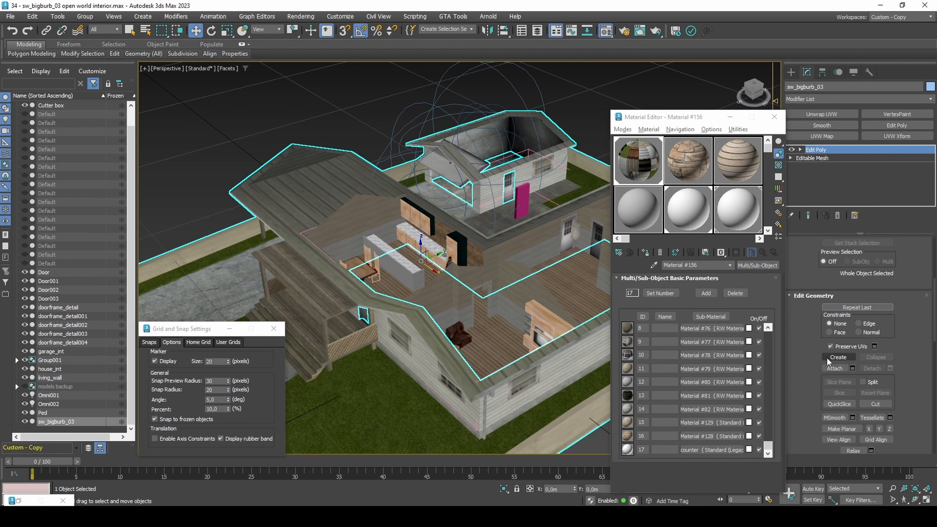
click(852, 368)
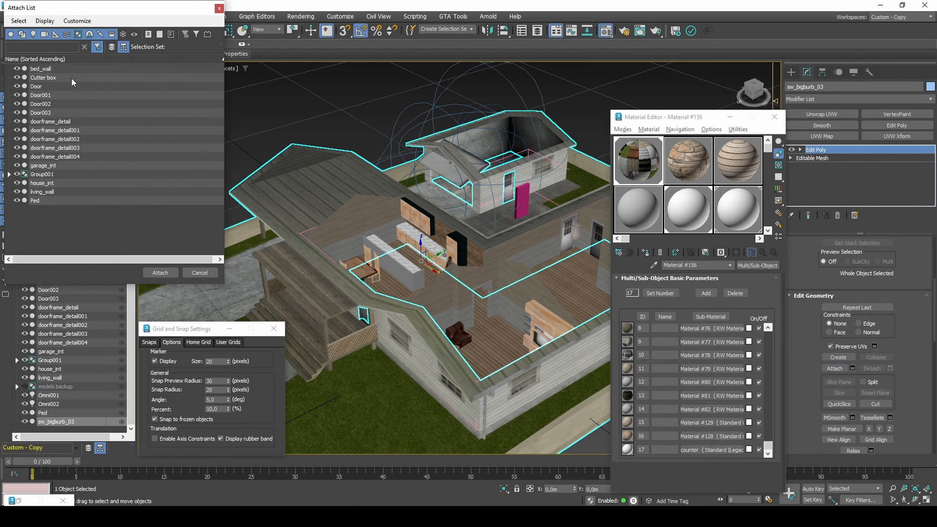
click(49, 71)
ctrl+click(62, 122)
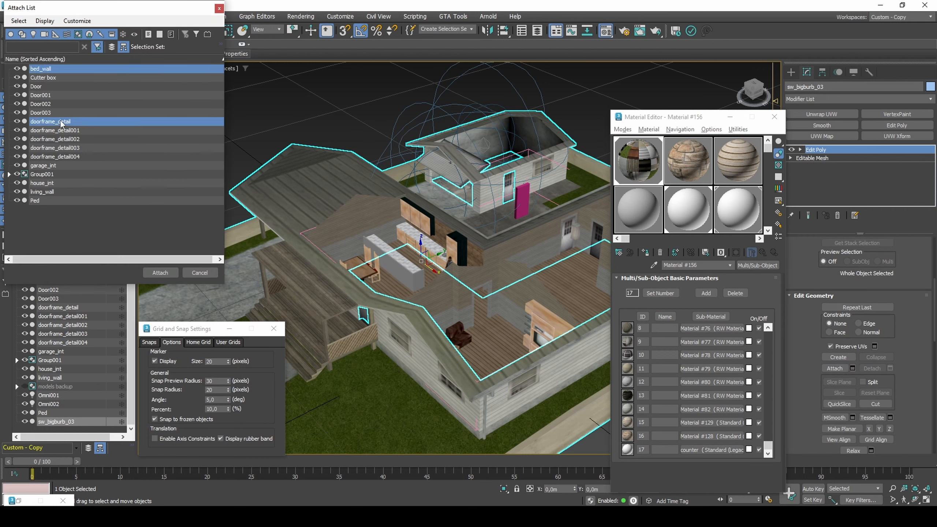
shift+click(68, 156)
shift+click(60, 165)
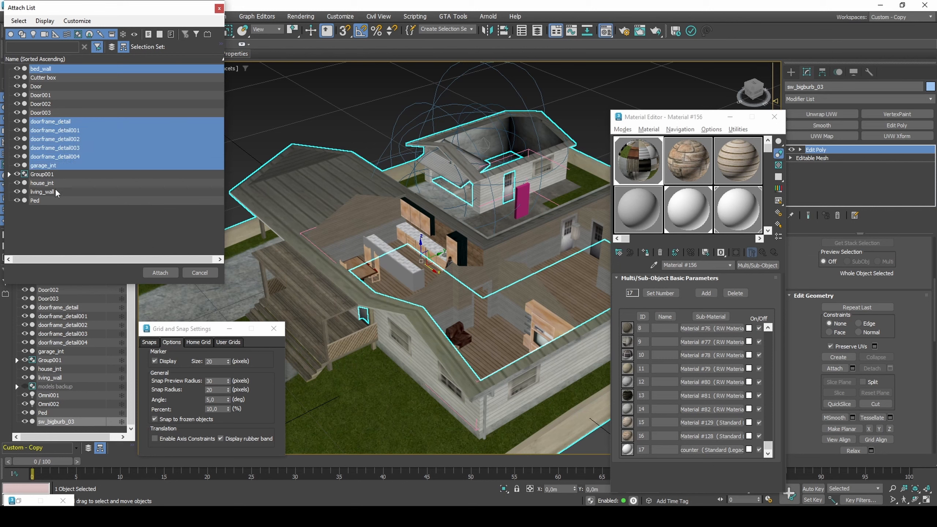
shift+click(56, 183)
shift+click(57, 191)
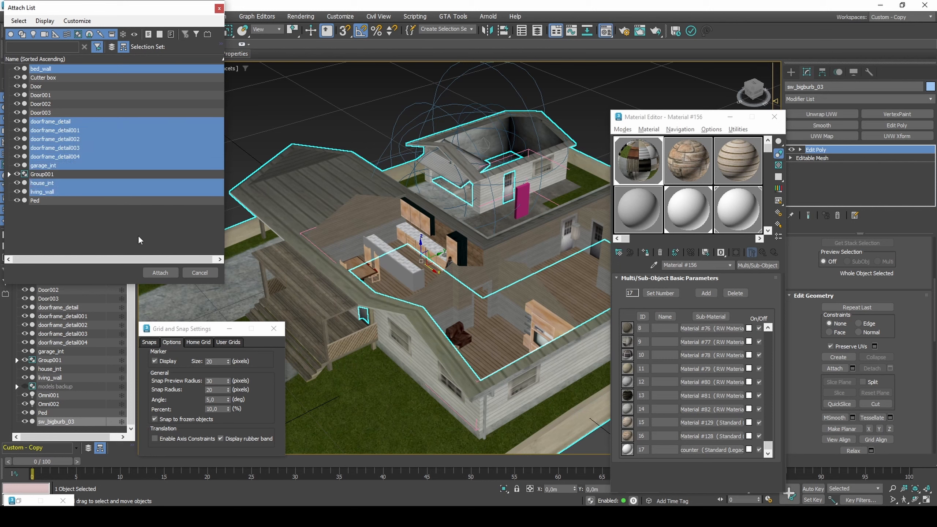
click(161, 272)
Step: Export the combined model to Extra contents as RenderWare DFF file 3315 with Vertex Prelights and Extra Vertex Colors enabled
click(10, 16)
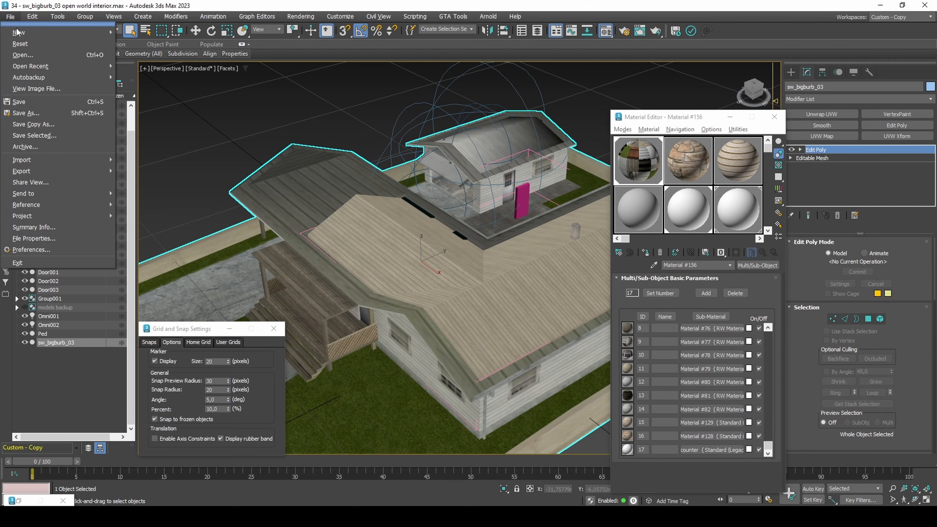
mouse_move(73, 169)
click(158, 181)
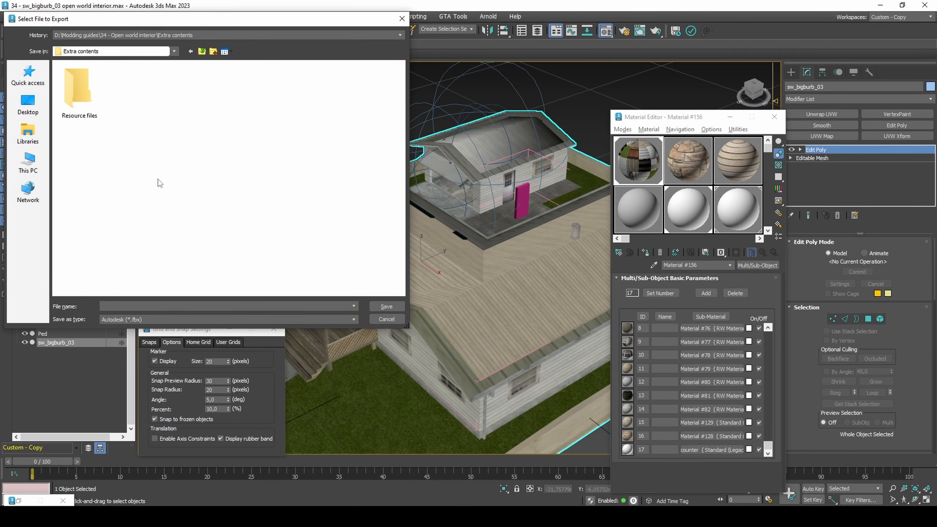
text(3315)
key(Return)
click(164, 319)
click(159, 384)
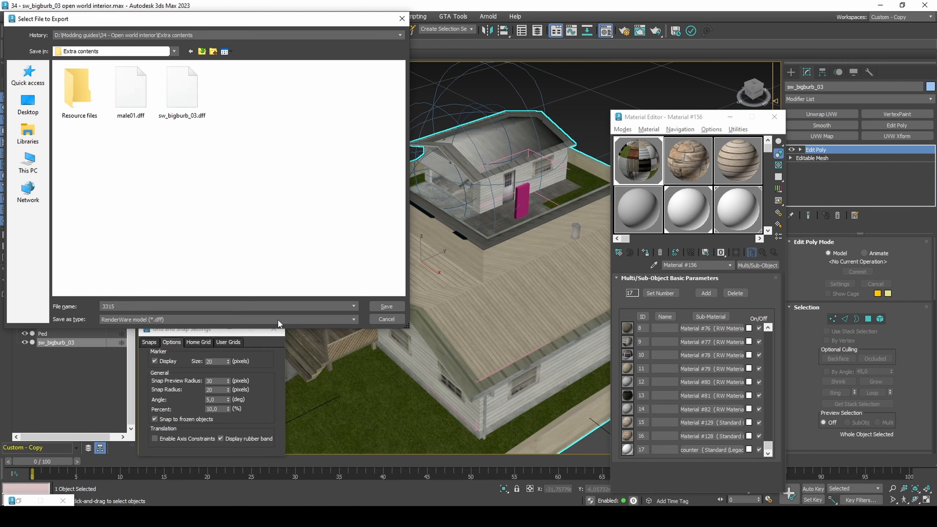
click(375, 308)
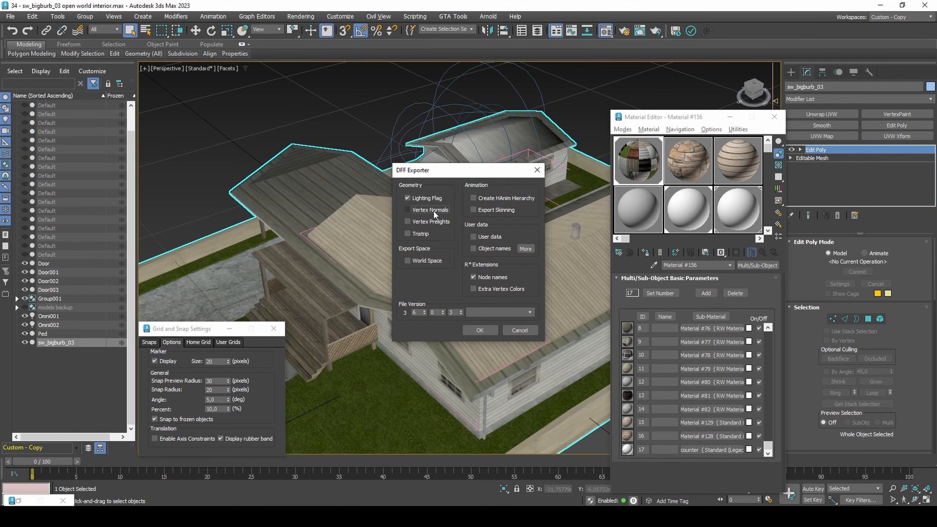
click(437, 222)
click(486, 289)
click(480, 330)
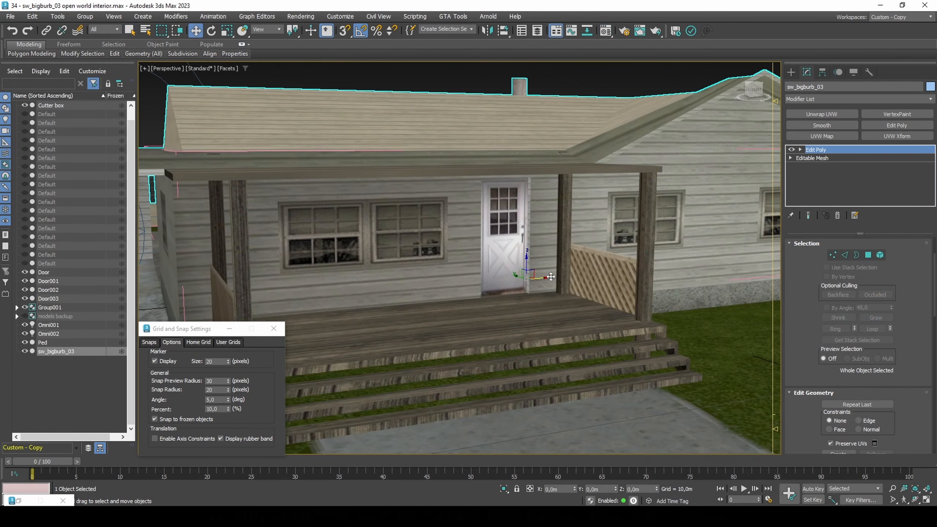
Step: Unhide all hidden polygons of the sw_bigburb_03 model, including the roof
key(4)
scroll(921, 357, down, 5)
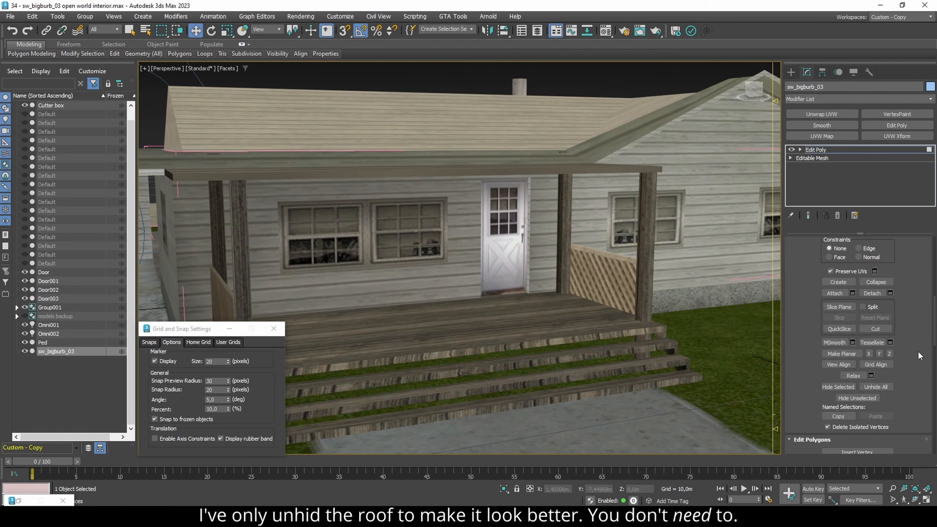
click(875, 387)
Step: Clone the front porch door as a copy named Door004
click(512, 272)
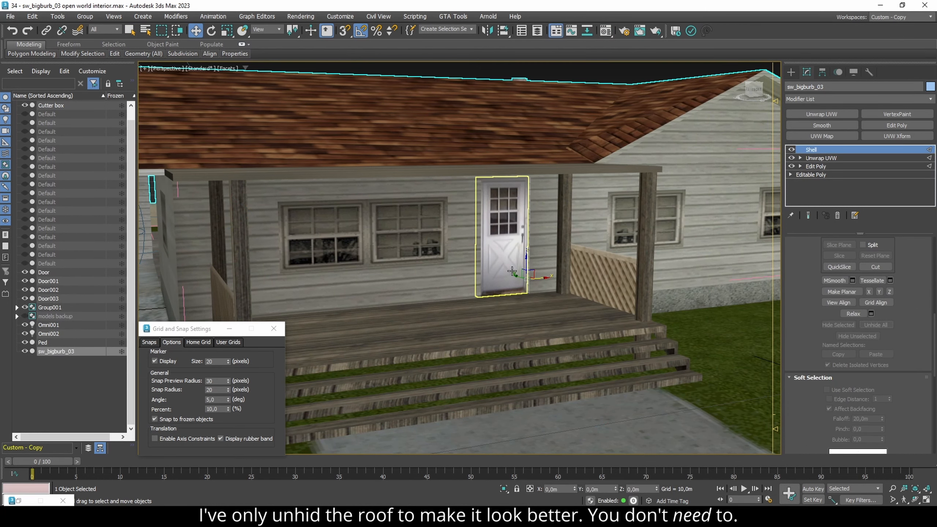
right_click(511, 270)
click(522, 358)
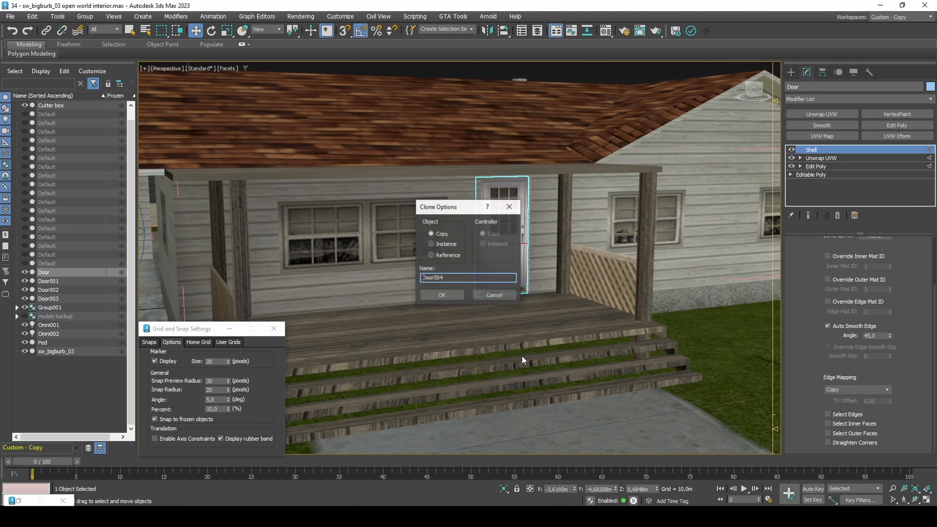
click(445, 297)
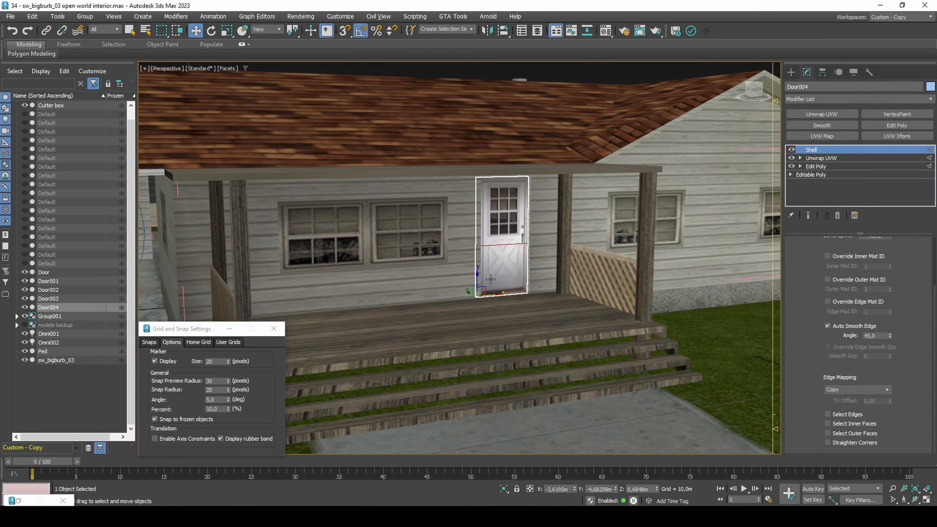
Step: Isolate Door004 and set its X, Y and Z position to 0
key(alt+q)
middle_drag(491, 280, 499, 274)
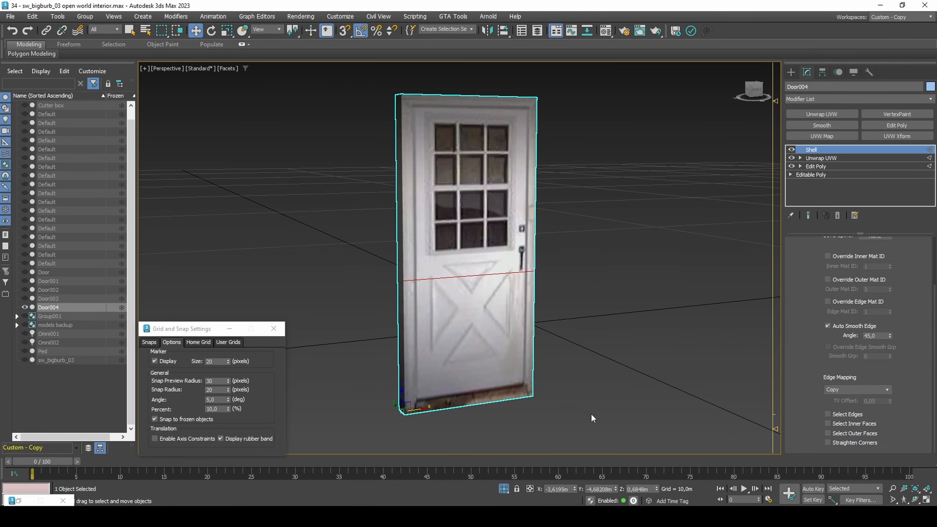
right_click(615, 488)
right_click(656, 489)
right_click(575, 489)
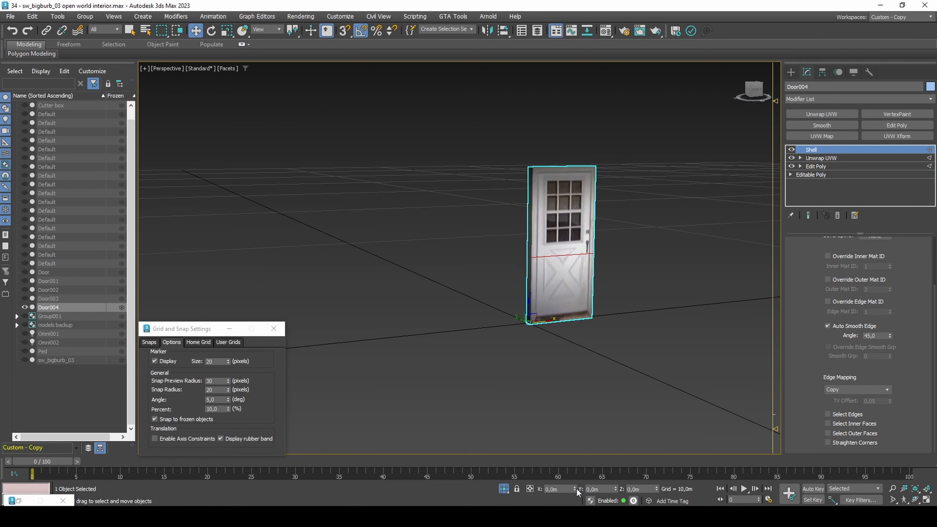
middle_drag(563, 275, 535, 300)
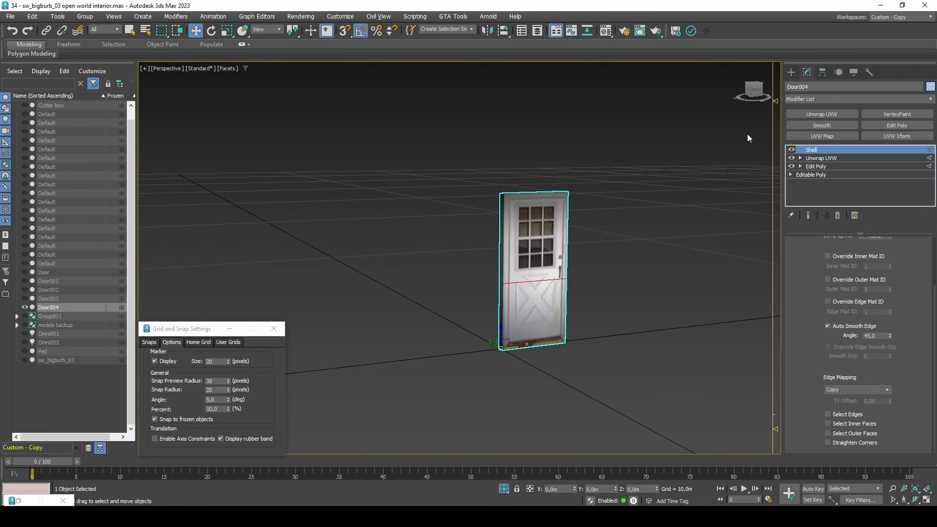
Step: Create a standard box snapped to Door004's corners, about 1.06 m wide and 0.12 m long, spanning the door's full height
click(791, 72)
click(802, 101)
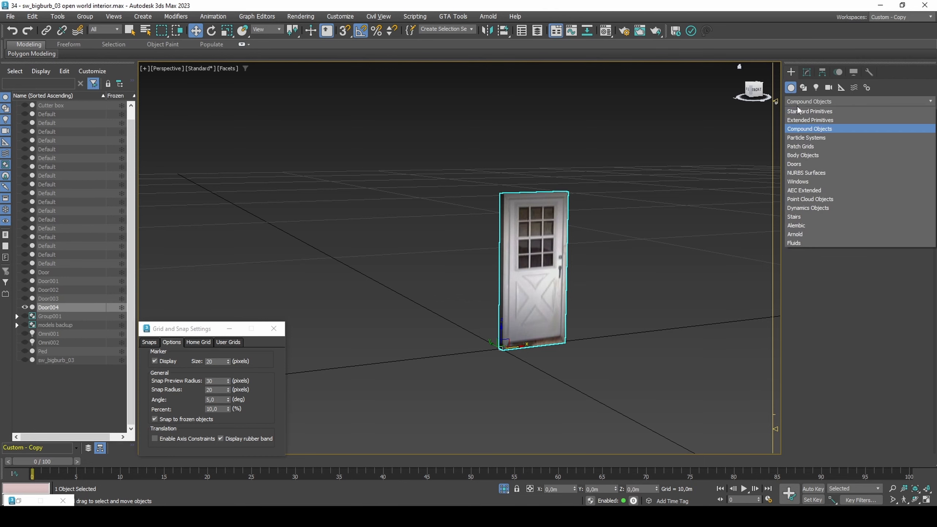
click(801, 110)
click(821, 137)
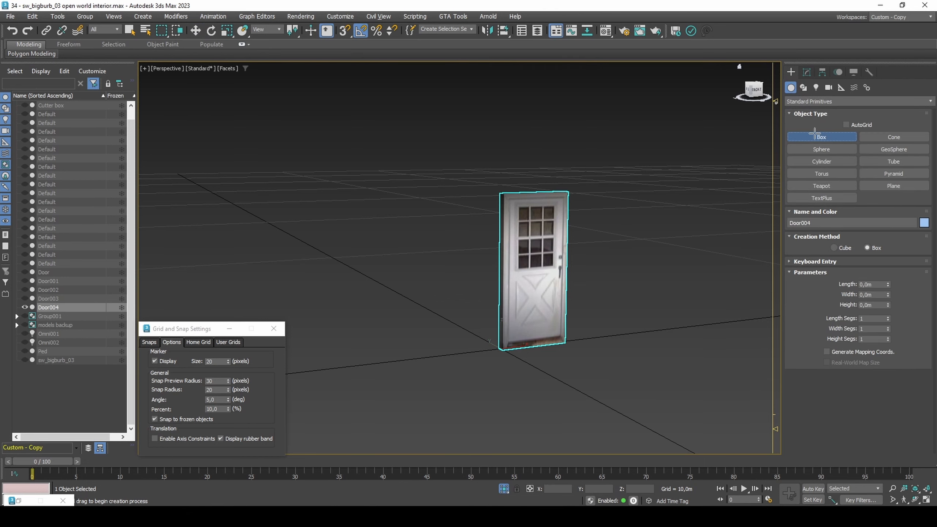
alt+middle_drag(554, 335, 551, 318)
scroll(551, 318, up, 2)
key(s)
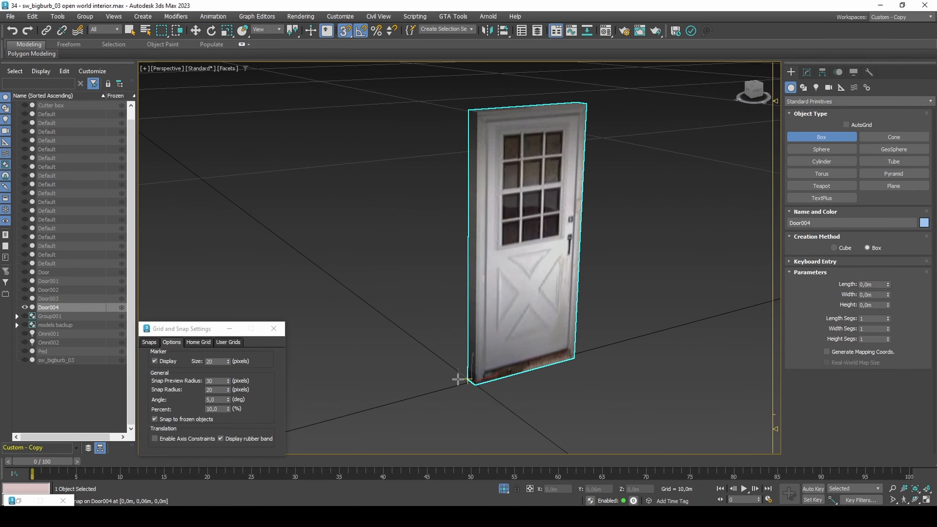
drag(469, 380, 574, 356)
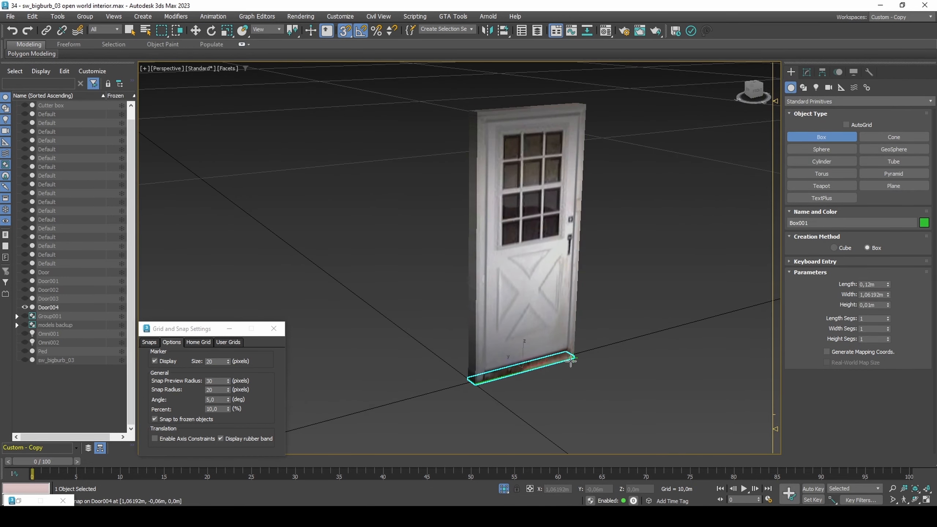
click(583, 116)
key(w)
key(s)
Step: Create a sphere near the base of the door and set its radius to 0.32 m
click(821, 149)
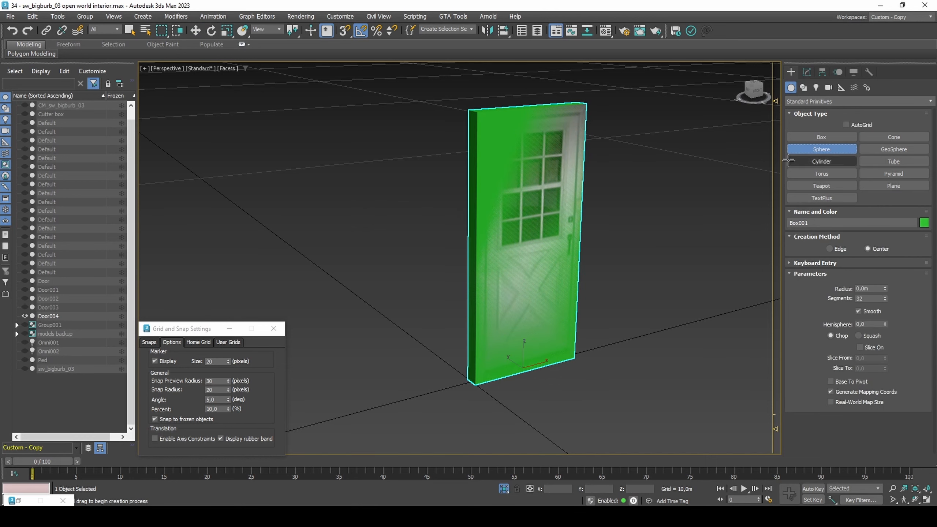
drag(543, 353, 557, 338)
key(w)
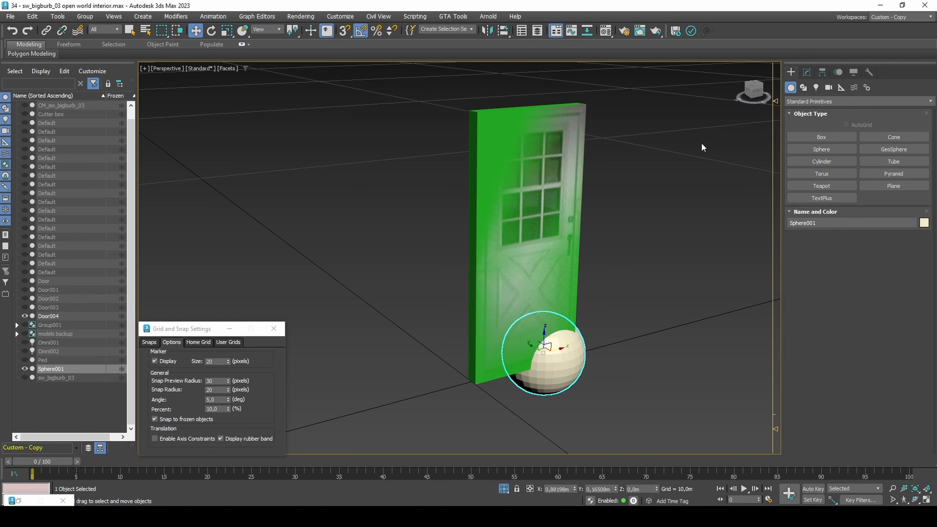
click(805, 73)
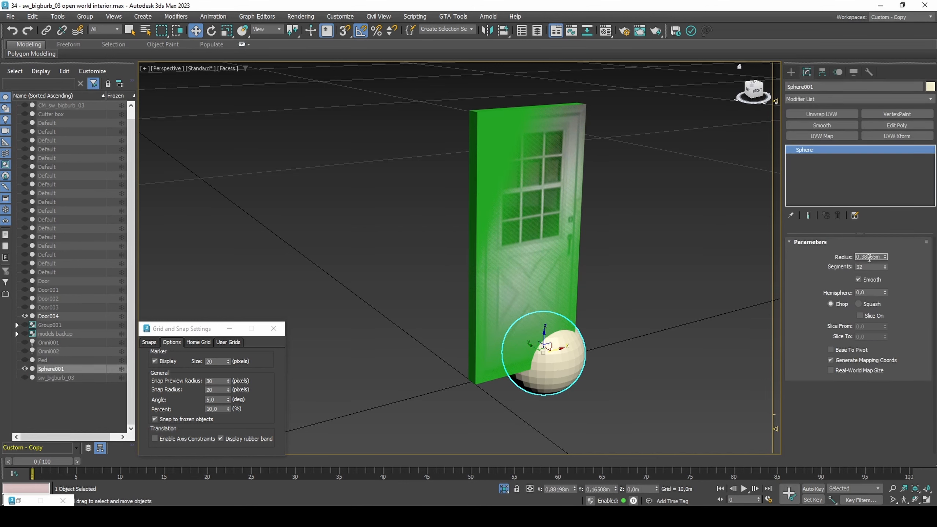
text(,32)
key(Return)
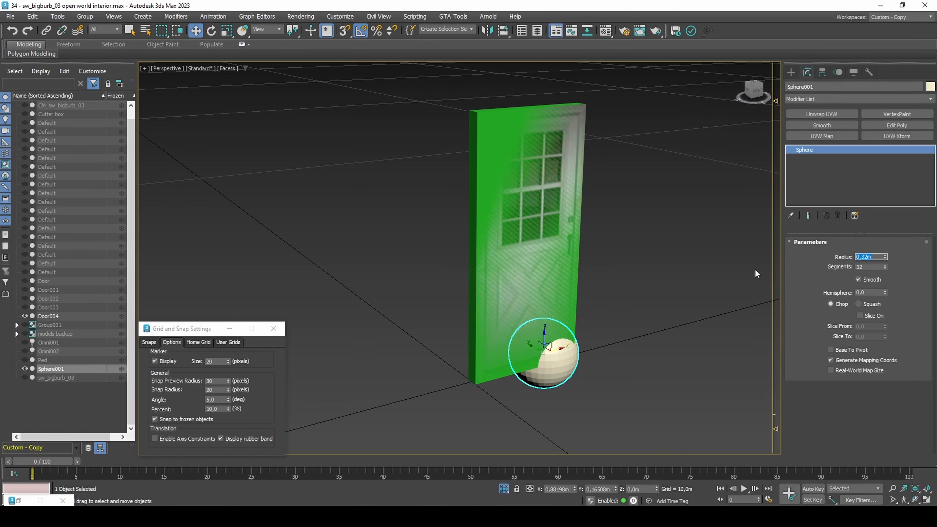
Step: Set the sphere's Y position to 0 and clone it as an instance on the door's upper half
alt+middle_drag(592, 340, 554, 328)
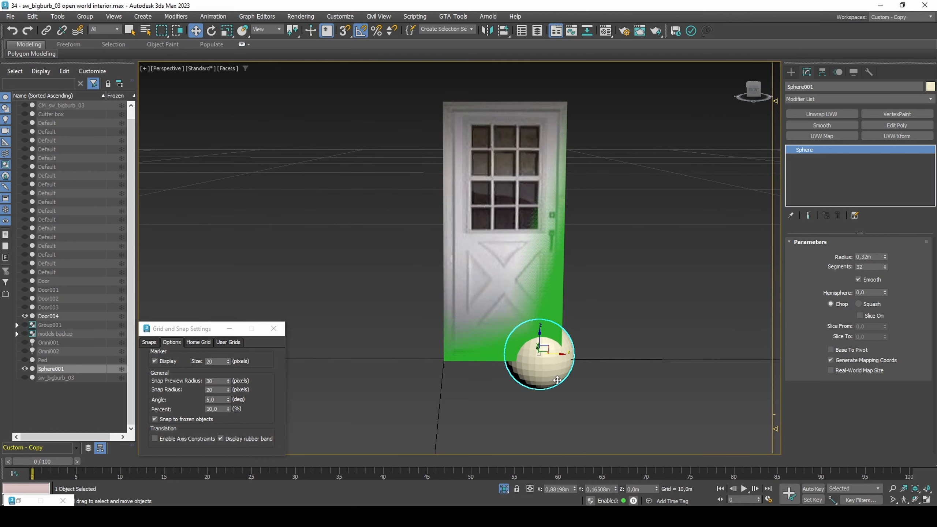
right_click(616, 489)
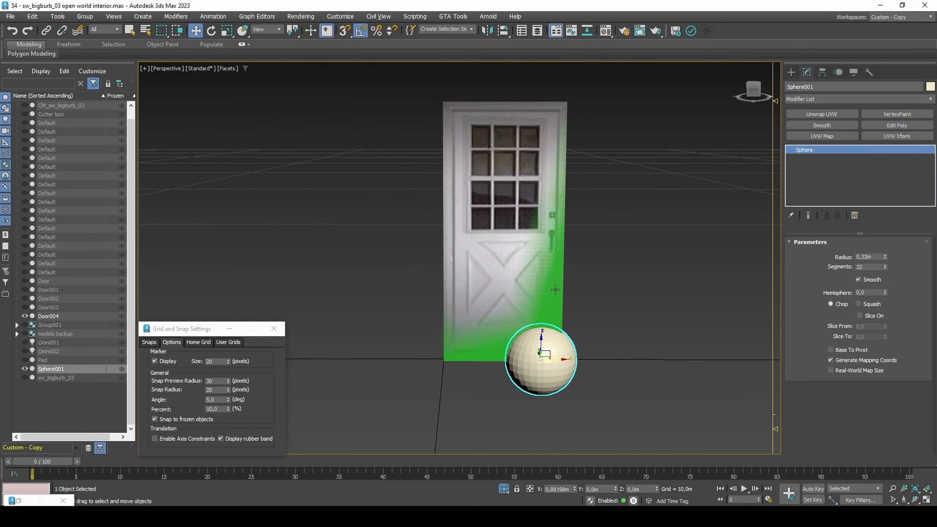
alt+middle_drag(555, 290, 544, 309)
mouse_move(552, 362)
mouse_down()
mouse_move(531, 363)
mouse_move(520, 301)
mouse_move(524, 159)
mouse_up()
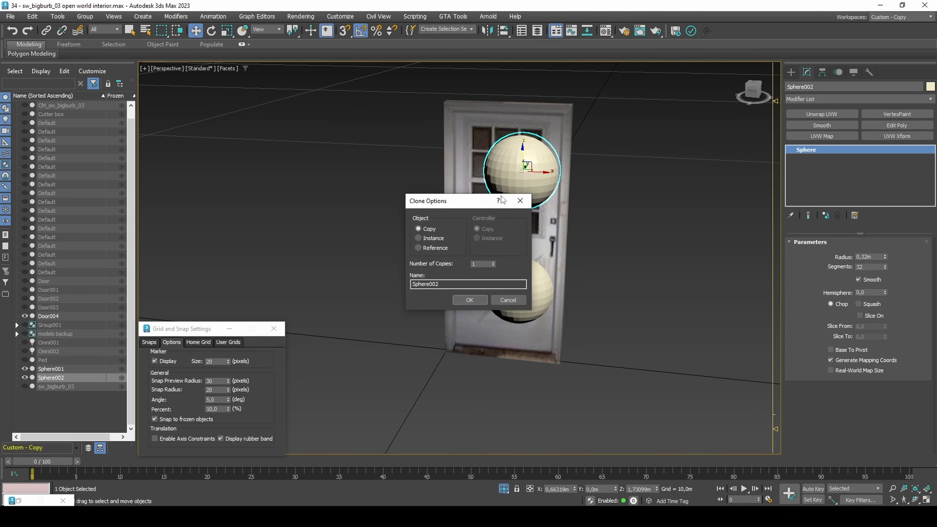
click(437, 241)
click(468, 300)
Step: Adjust the heights of the two spheres on the door, placing the upper one at Z about 1.75 m
mouse_move(515, 291)
alt+middle_down()
mouse_move(519, 275)
mouse_move(521, 286)
alt+middle_up()
ctrl+click(526, 260)
drag(521, 218, 525, 230)
click(524, 185)
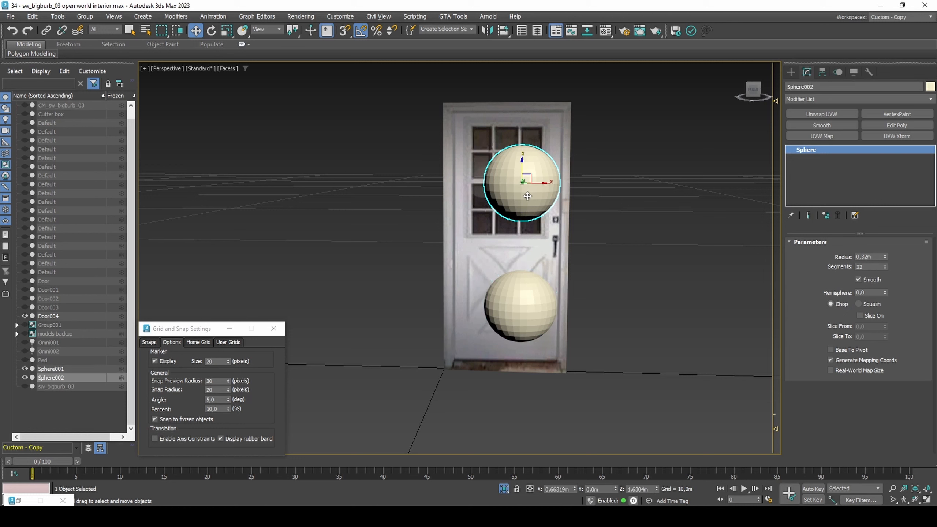
drag(525, 172, 525, 158)
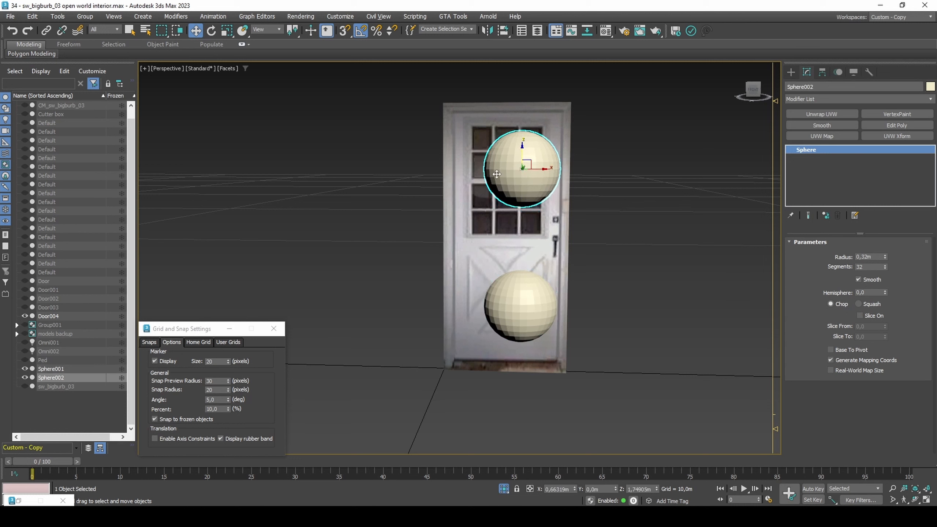
Step: Clear the assigned collision mesh and export Box001 and both spheres as COL3 collision named door to file 1491 in Extra contents
click(26, 496)
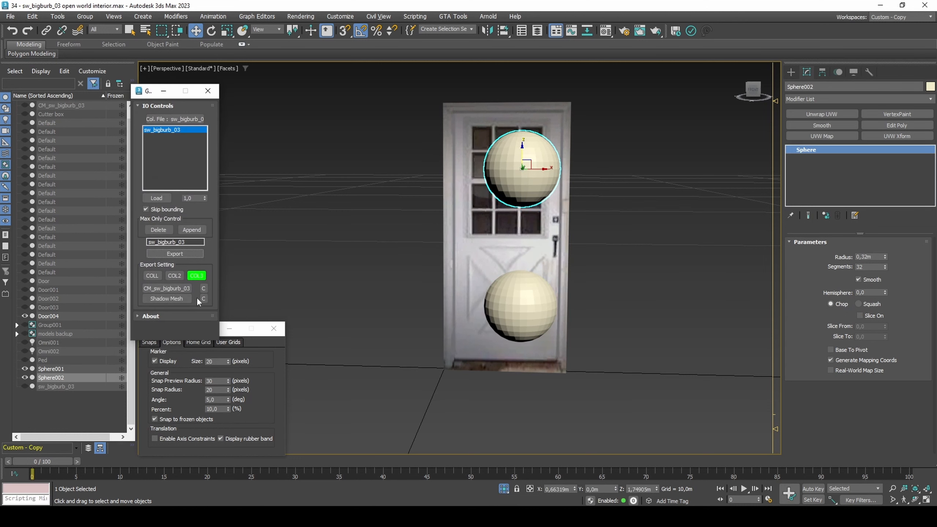
ctrl+click(508, 298)
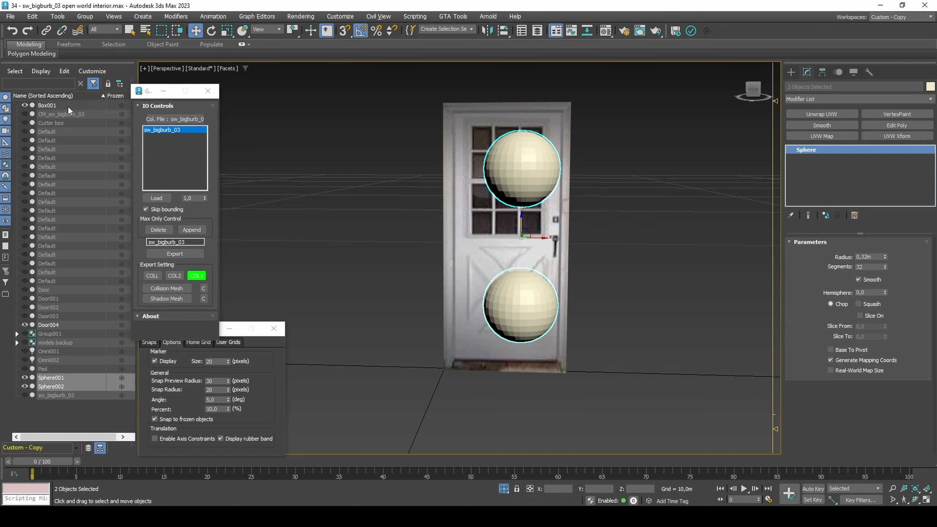
ctrl+click(68, 105)
drag(182, 240, 138, 244)
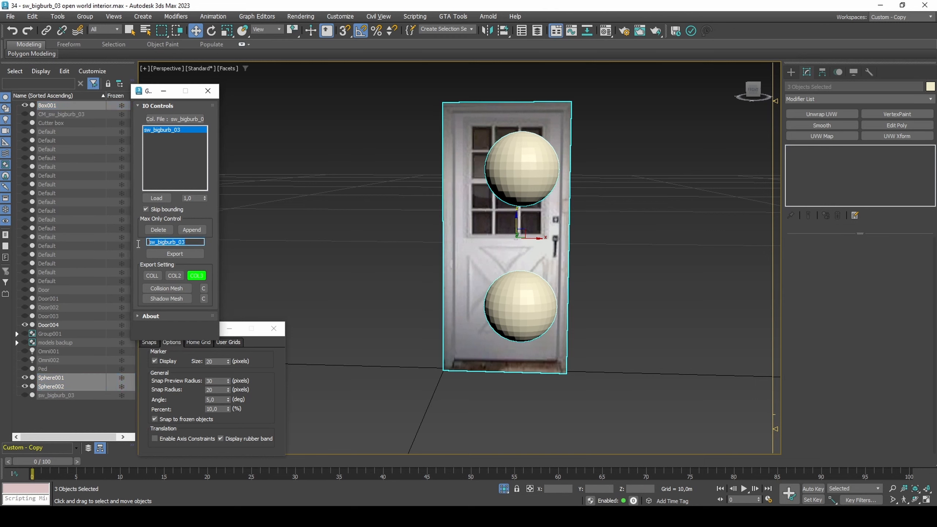
text(door)
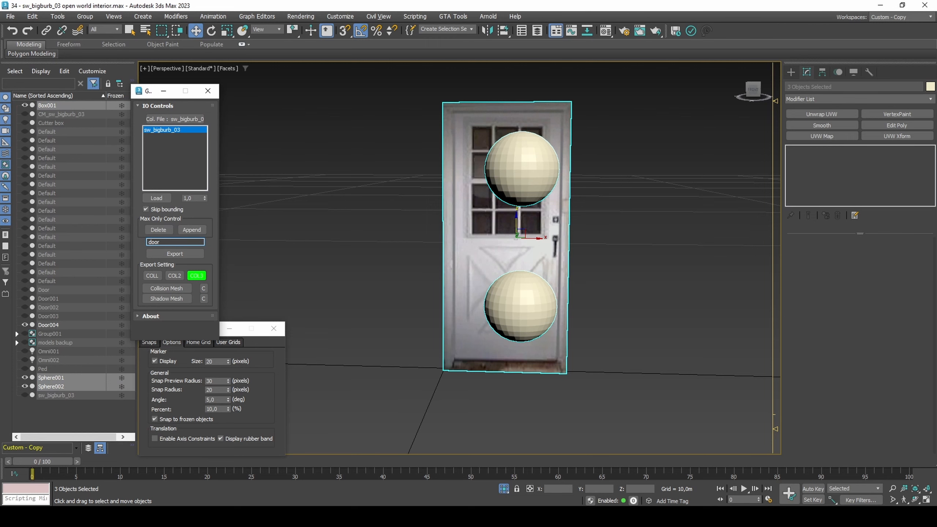
click(167, 254)
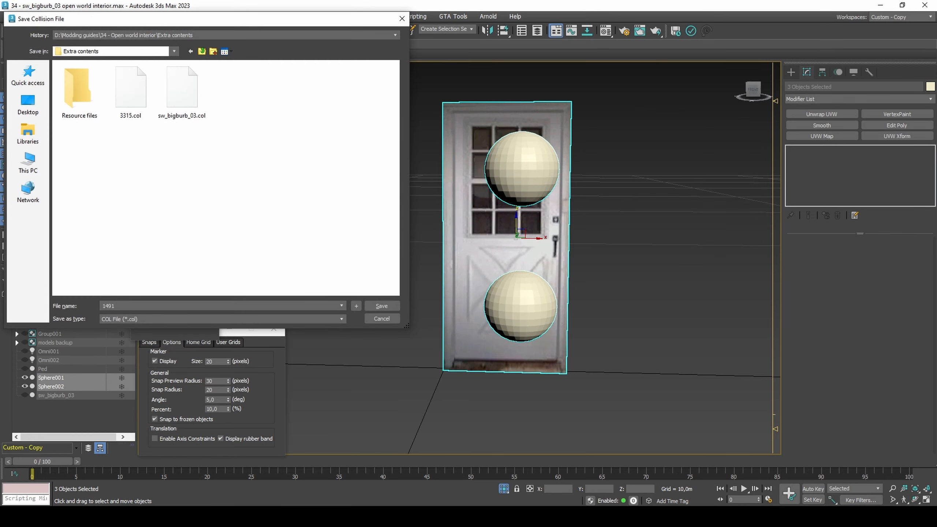
key(Return)
Step: Export Door004 to Extra contents as RenderWare DFF file 1491 with Vertex Prelights and Extra Vertex Colors enabled
click(453, 215)
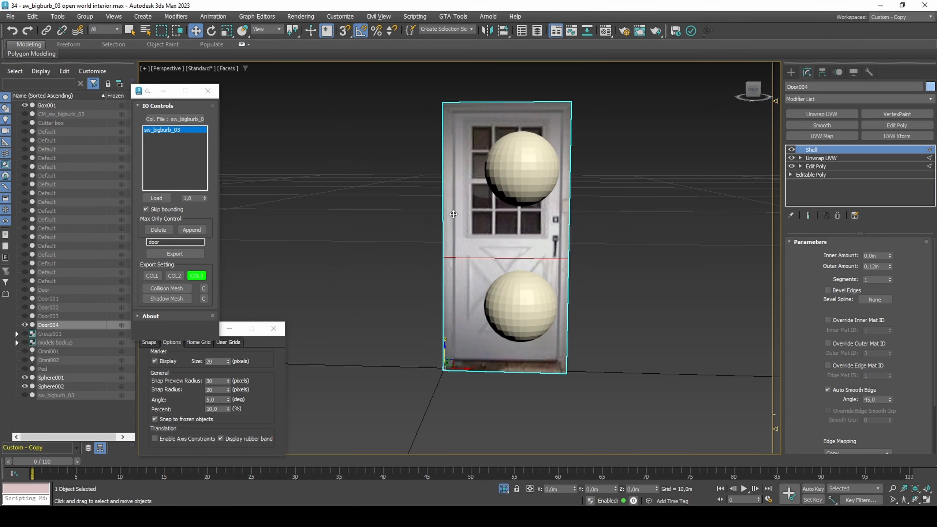
click(10, 16)
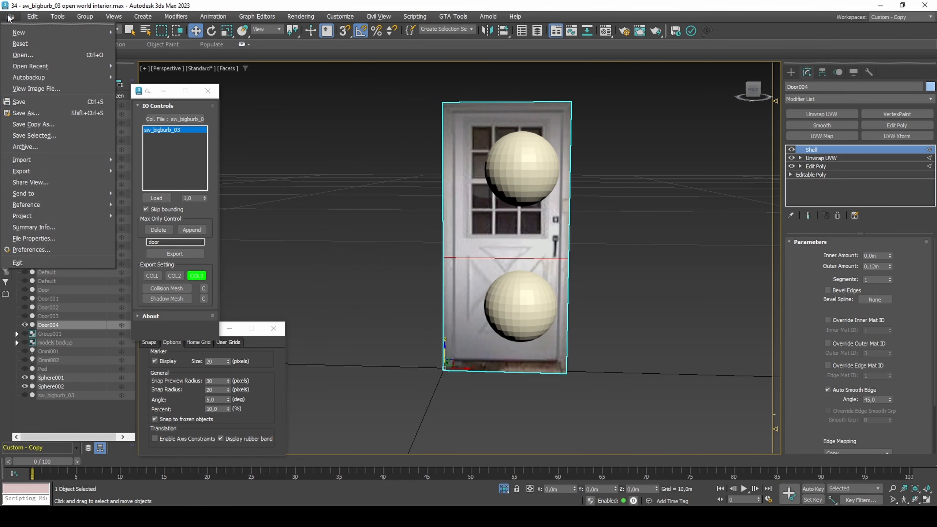
mouse_move(73, 169)
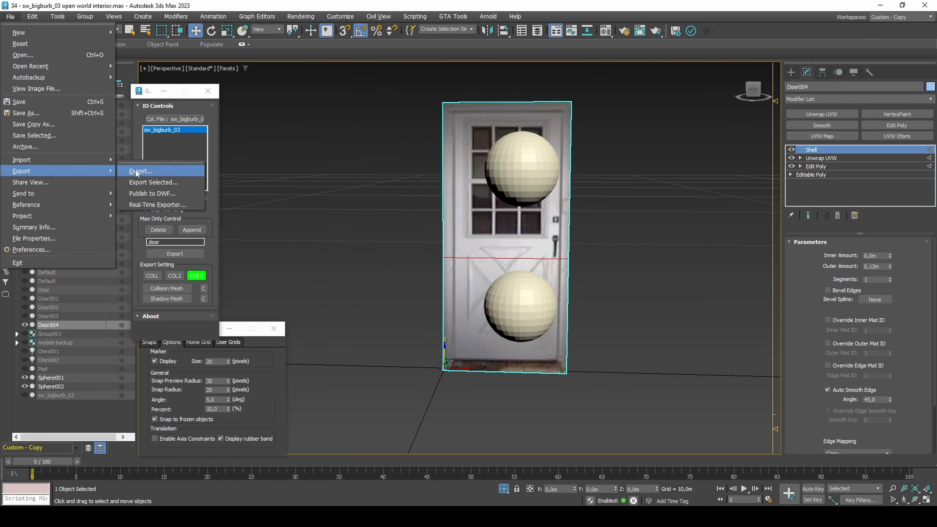
click(148, 171)
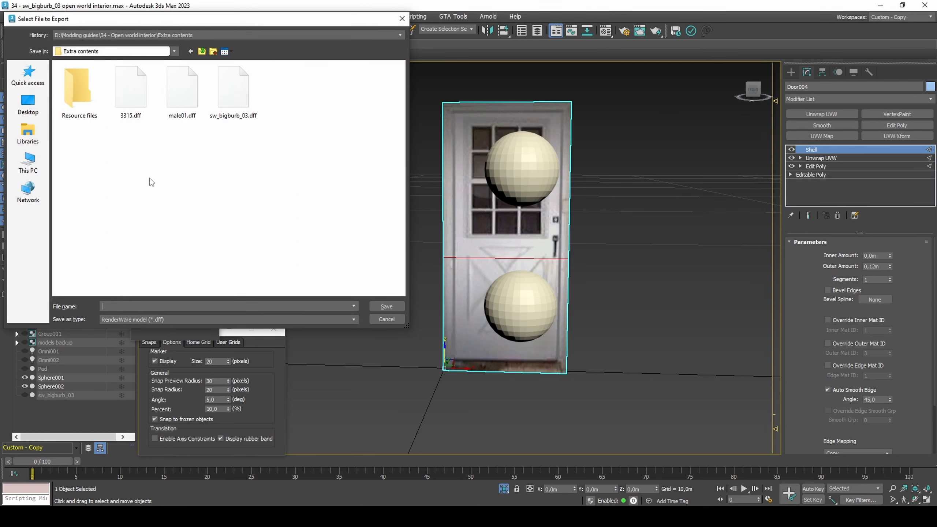
text(1491)
key(Return)
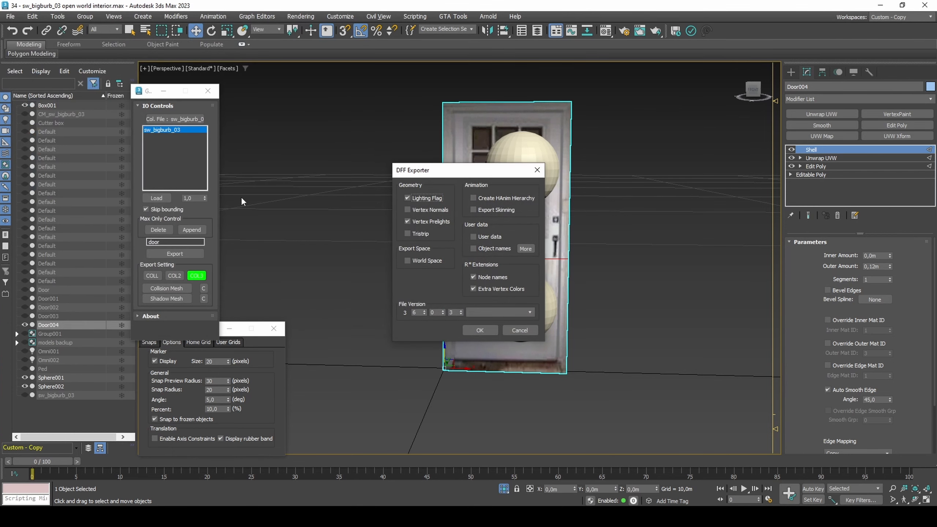
click(478, 330)
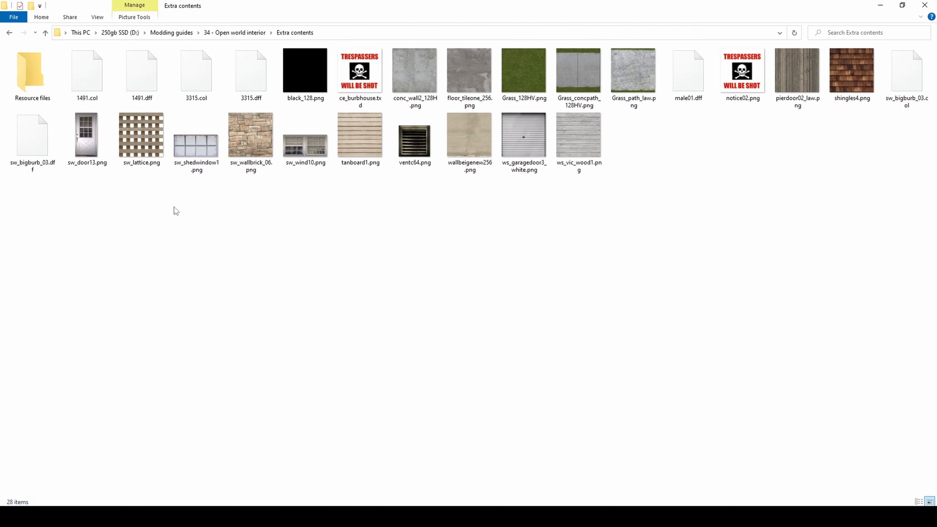
Step: Move the 1491 and 3315 COL and DFF files from Extra contents into the Resource files folder
click(87, 74)
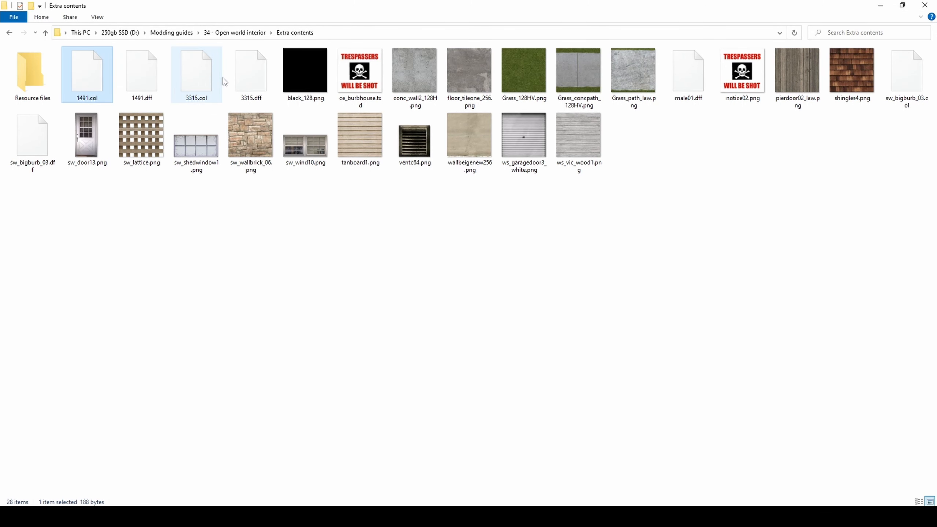
shift+click(238, 80)
drag(237, 77, 41, 87)
Step: Copy ce_burbhouse.txd into the Resource files folder and rename the copy 1491.txd
click(149, 83)
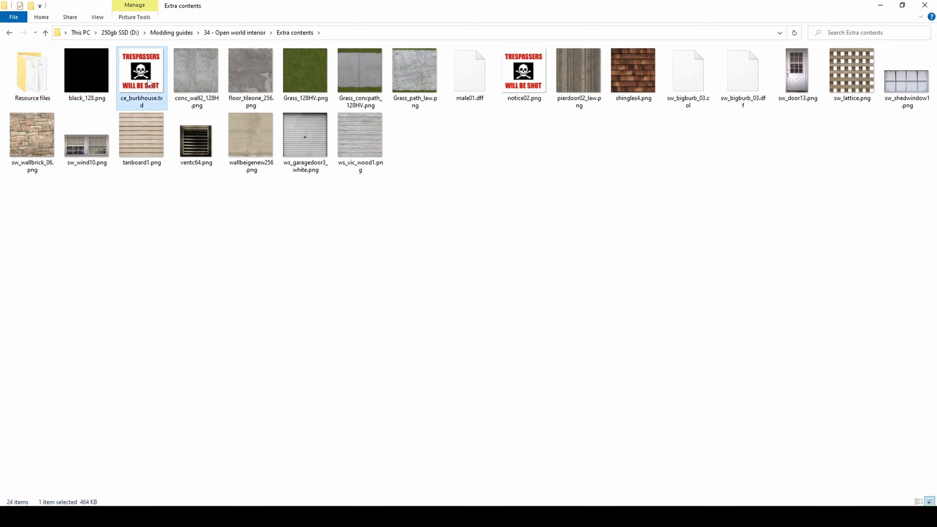
key(ctrl+c)
double_click(51, 83)
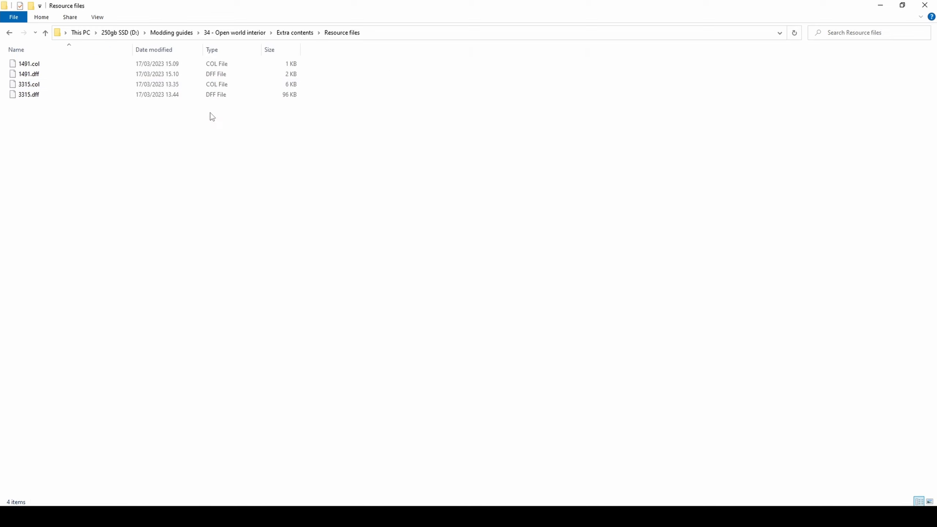
key(ctrl+v)
key(F2)
text(1491)
key(Return)
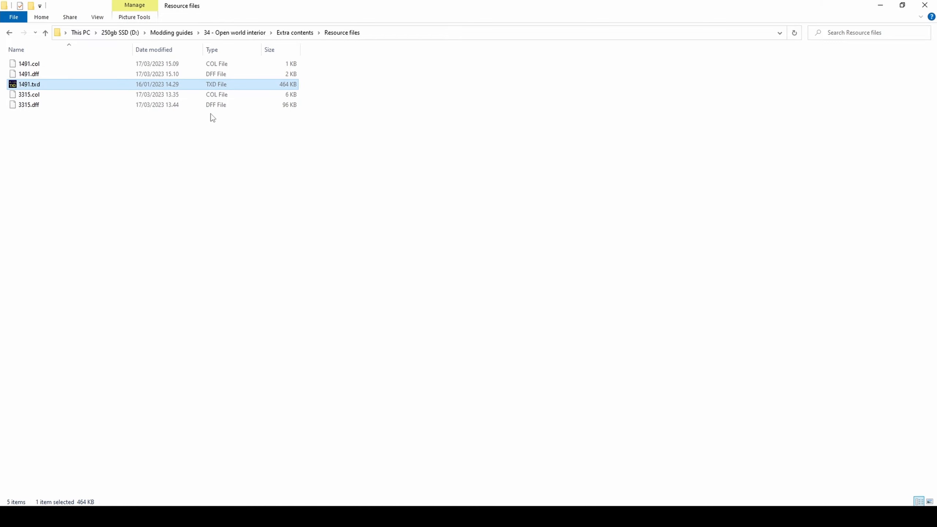
Step: Remove every texture except sw_door13 from 1491.txd in Magic.TXD, save the archive and close it
click(311, 177)
key(Delete)
key(Delete)
key(Delete)
key(Delete)
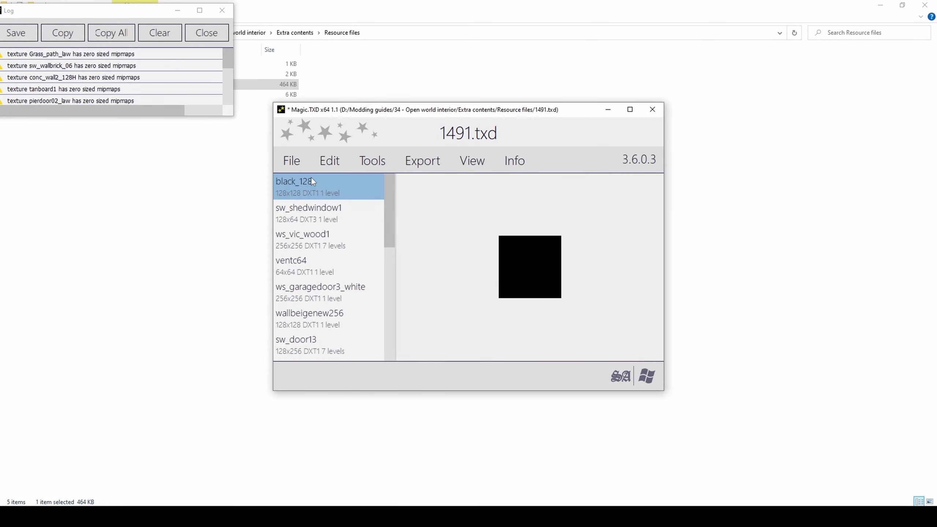
key(Delete)
key(Delete)
key(Delete)
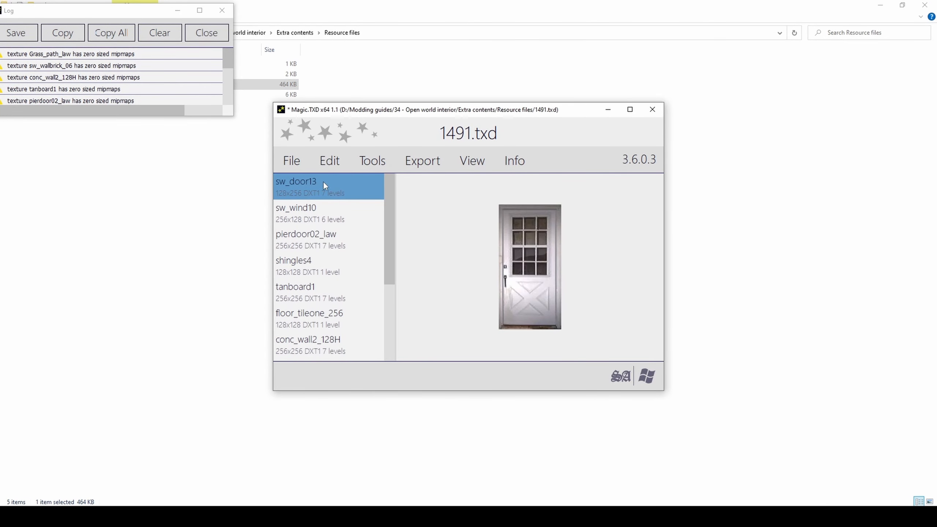
click(328, 208)
key(Delete)
key(Delete)
key(Delete)
key(Delete)
key(Delete)
key(Delete)
key(Delete)
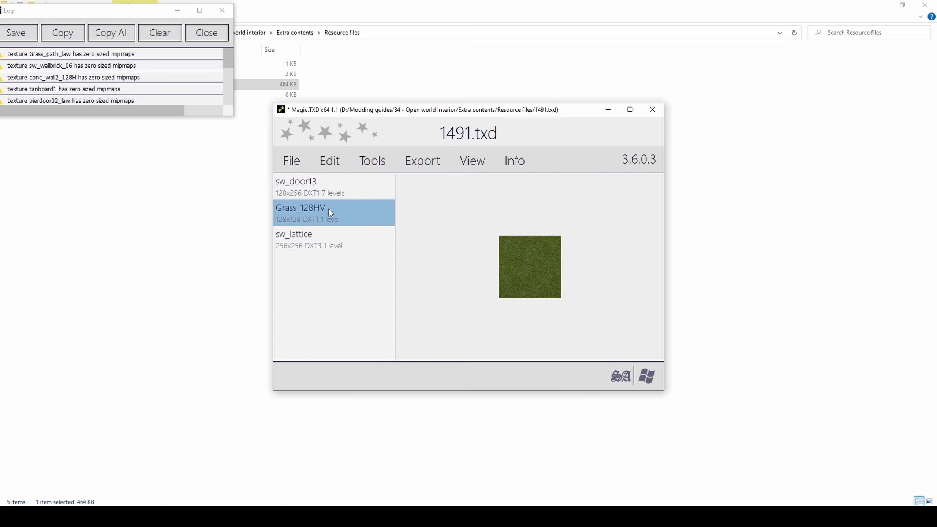
key(ctrl+s)
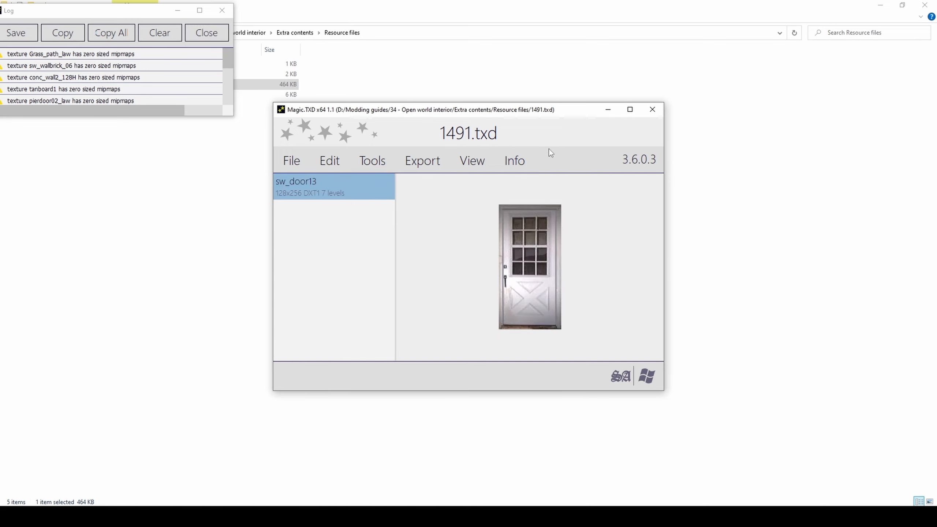
click(651, 109)
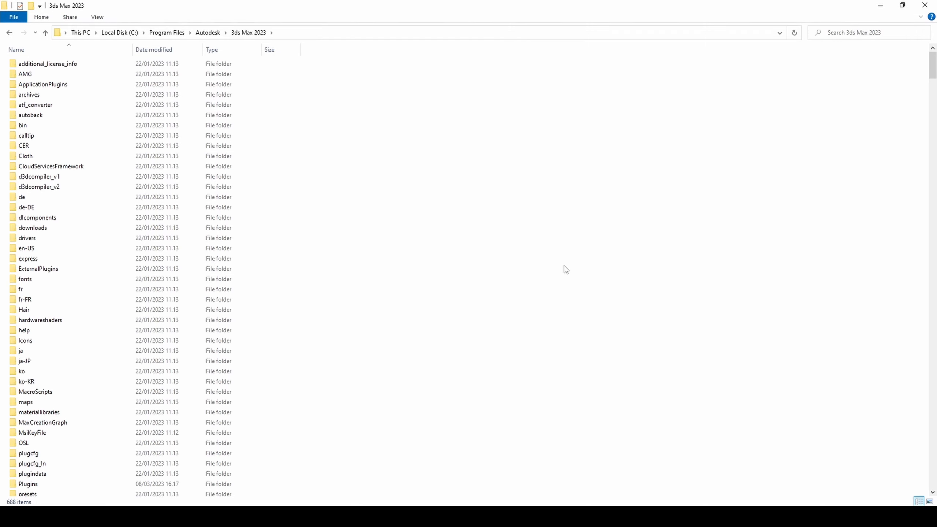
Step: Open the scripts\GTA_Tools(GF)\tools folder inside the 3ds Max 2023 installation folder
scroll(541, 272, down, 7)
scroll(221, 314, down, 4)
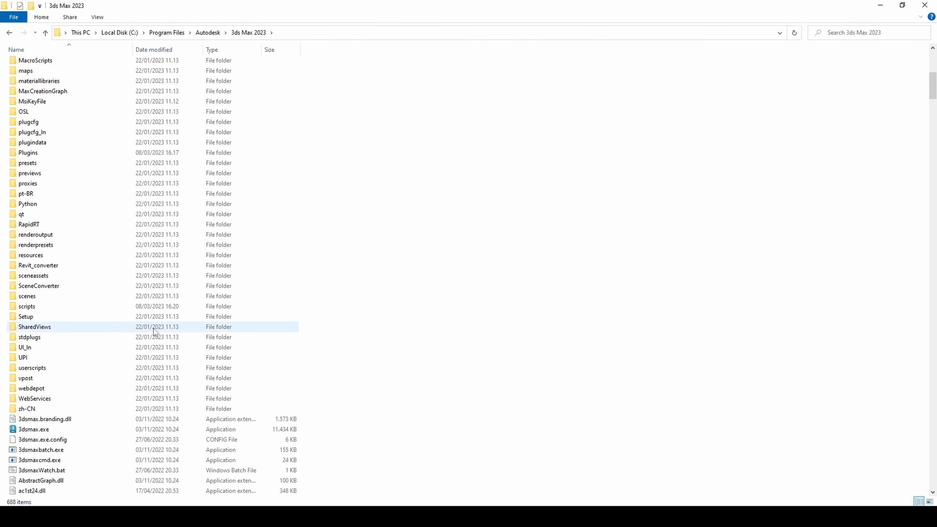
double_click(133, 309)
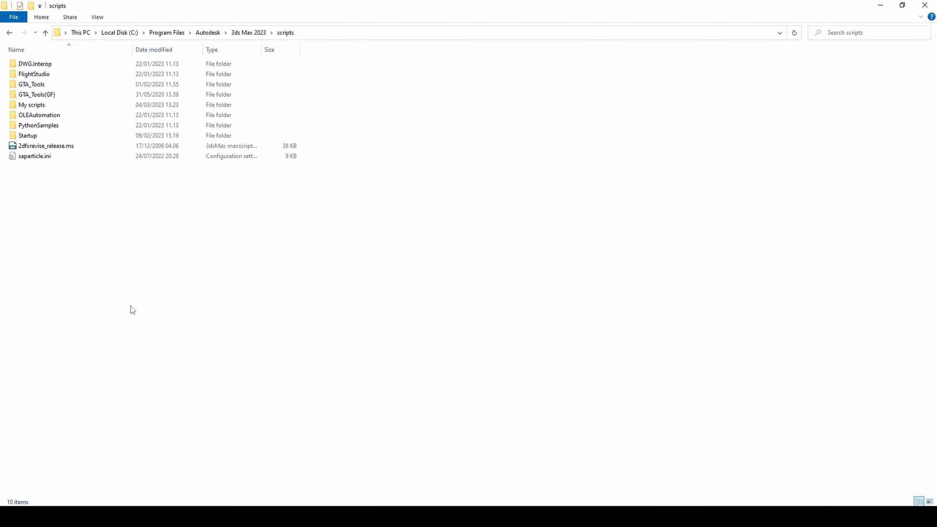
double_click(71, 95)
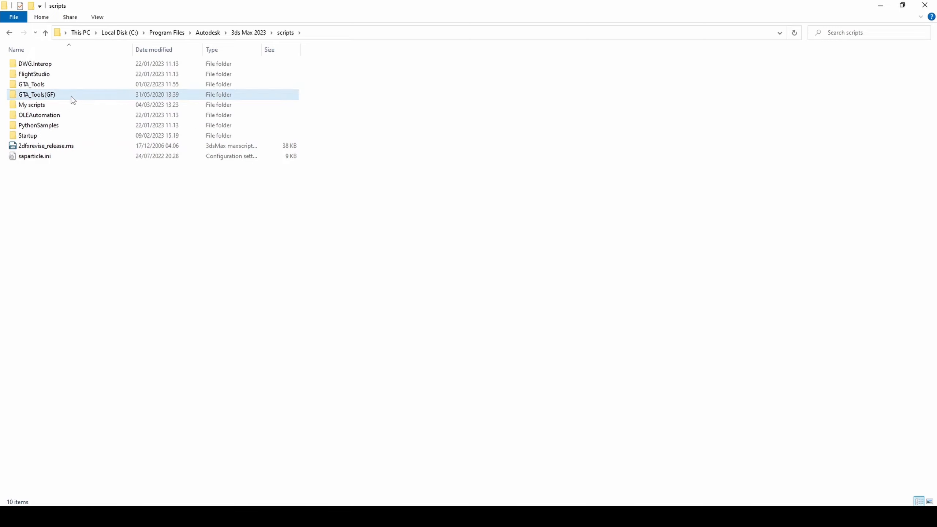
click(71, 95)
double_click(75, 74)
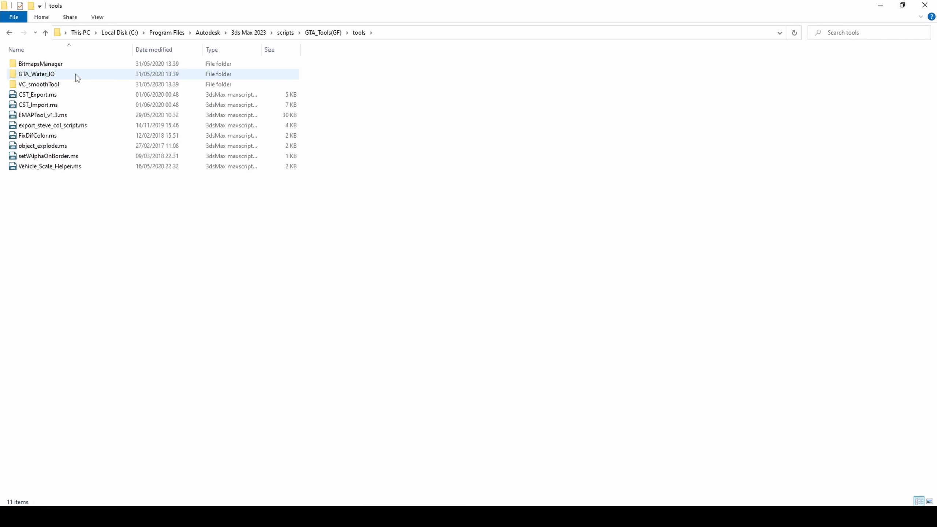
Step: Duplicate EMAPTool_v1.3.ms in the tools folder and rename the copy EMAPTool_v1.3.ms.bak as a backup
click(81, 116)
key(ctrl+c)
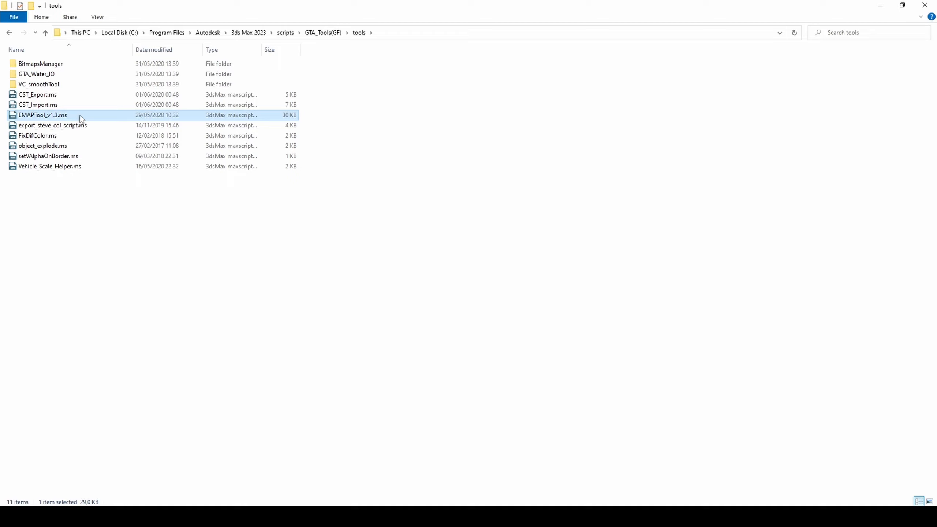
key(ctrl+v)
key(F2)
click(79, 115)
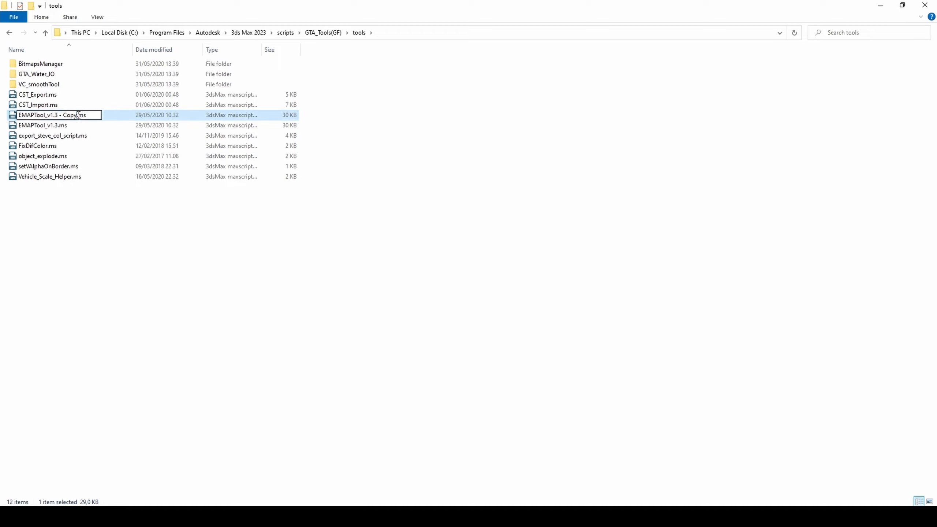
key(BackSpace)
key(BackSpace)
key(BackSpace)
key(BackSpace)
key(BackSpace)
key(BackSpace)
key(BackSpace)
key(BackSpace)
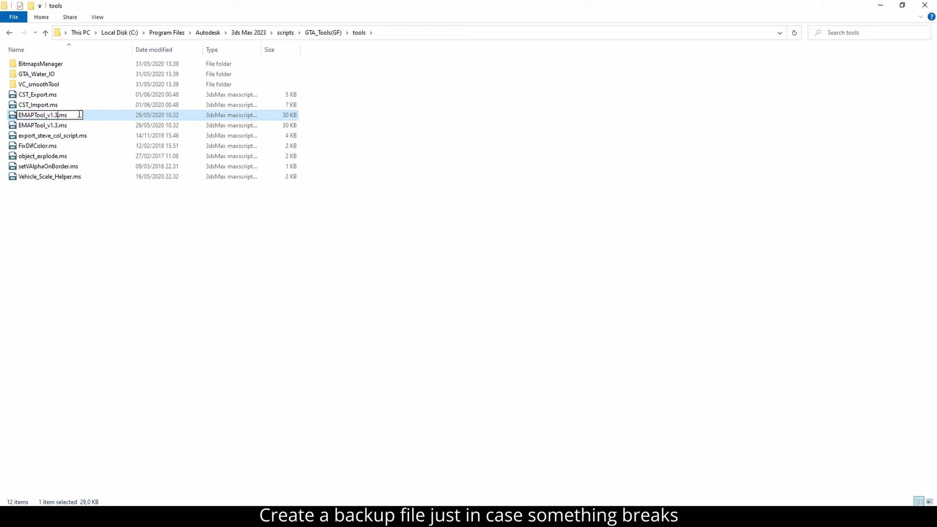
text(.bak)
key(Return)
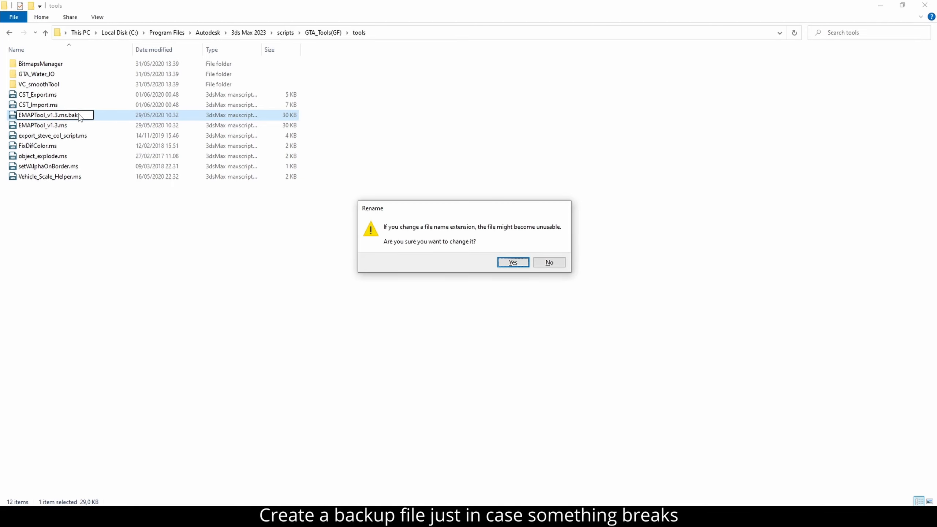
key(Return)
Step: Open the original EMAPTool_v1.3.ms in Notepad and find the text closeDialog in the script
double_click(79, 115)
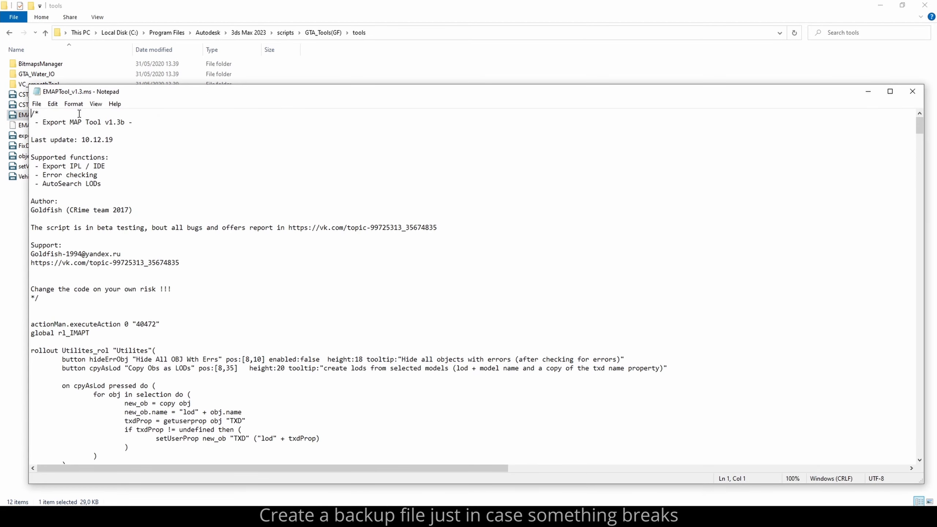
click(37, 104)
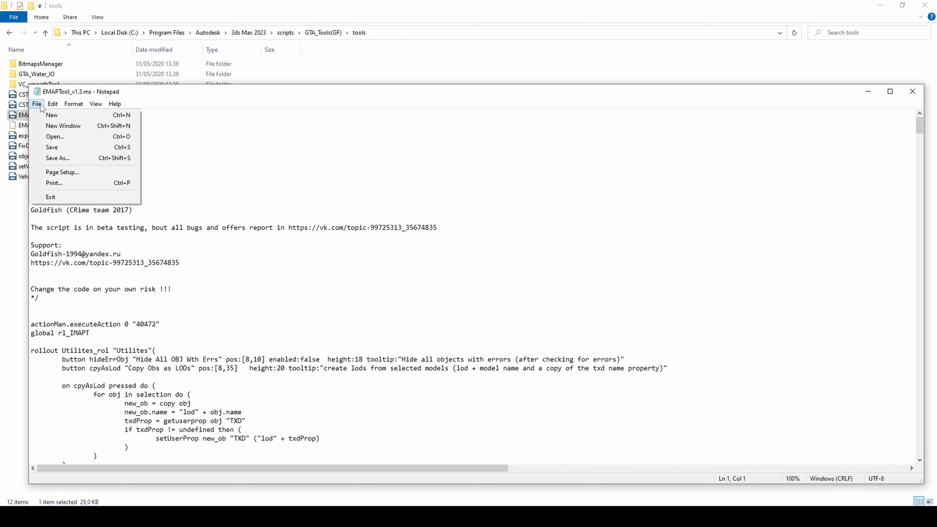
click(79, 186)
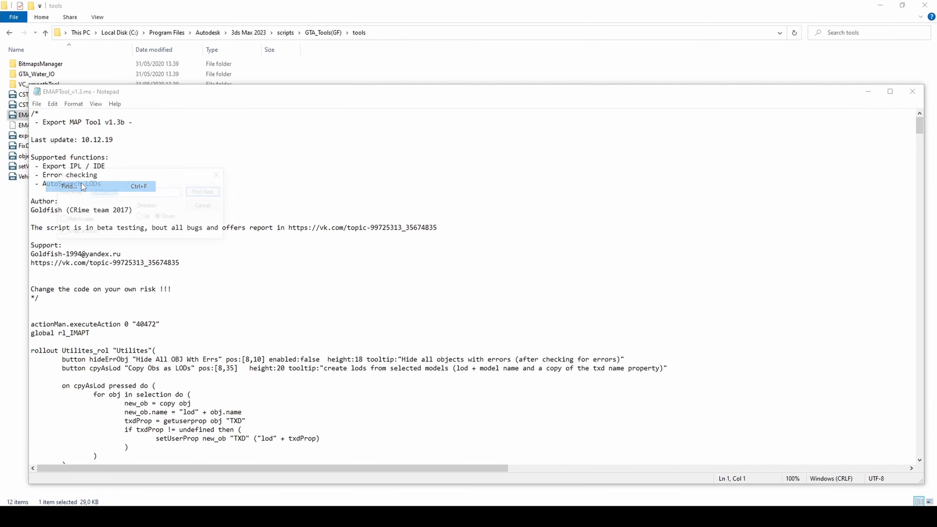
text(closeDialog)
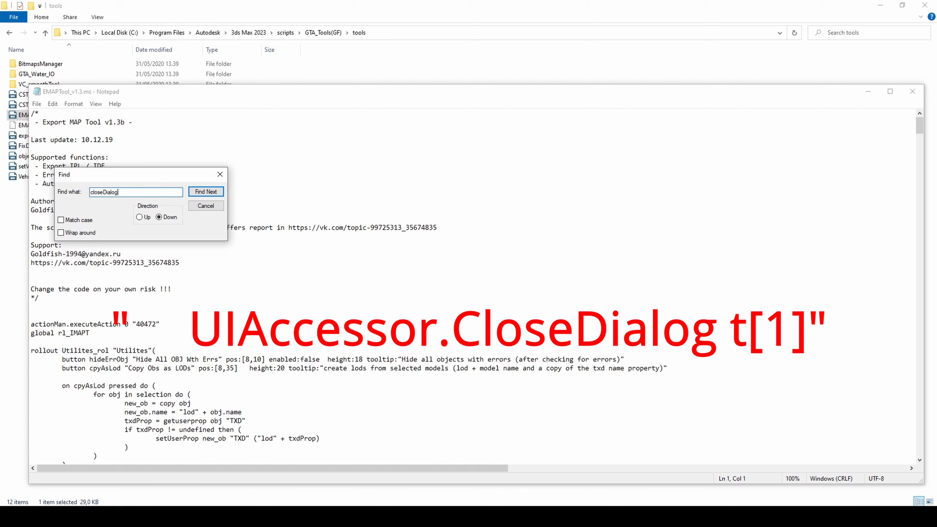
click(206, 191)
click(219, 174)
scroll(205, 369, down, 2)
scroll(204, 369, down, 1)
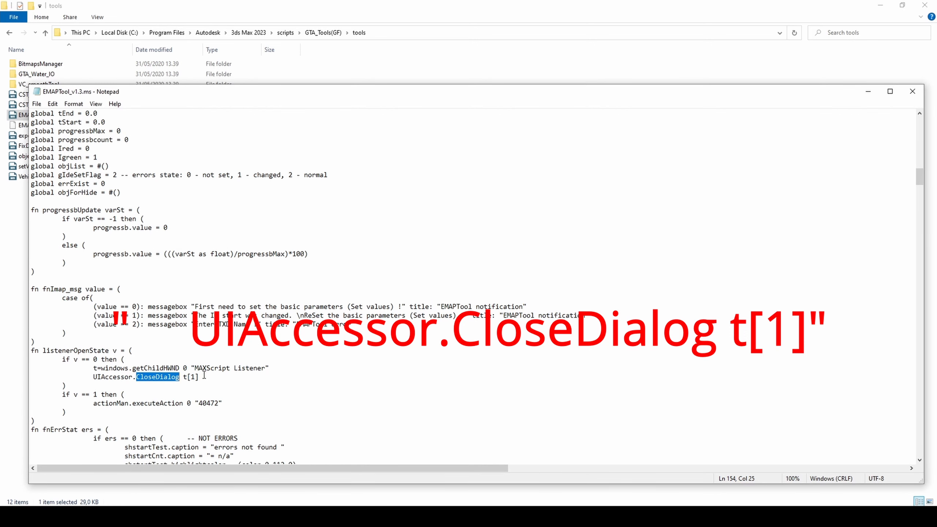
Step: Delete the line UIAccessor.CloseDialog t[1] from the listenerOpenState function, save the script and close it
drag(205, 376, 25, 377)
key(BackSpace)
key(BackSpace)
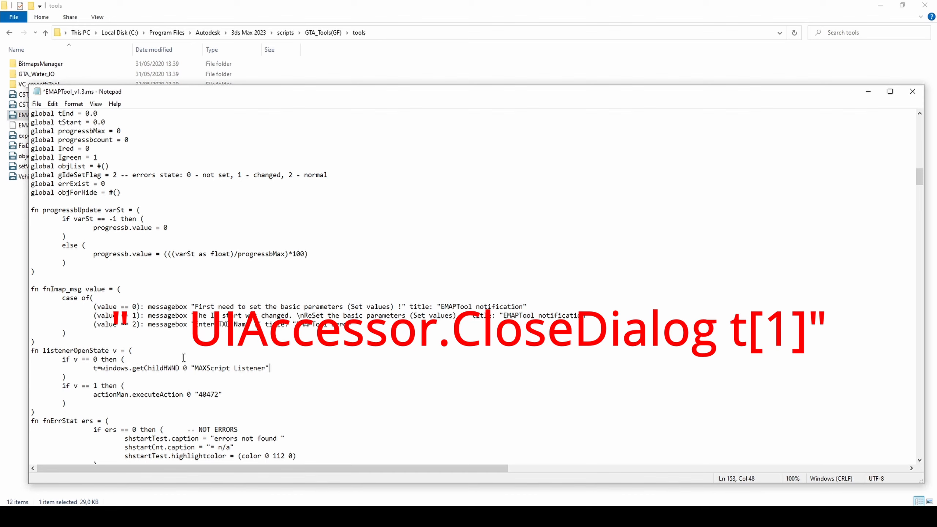
click(37, 103)
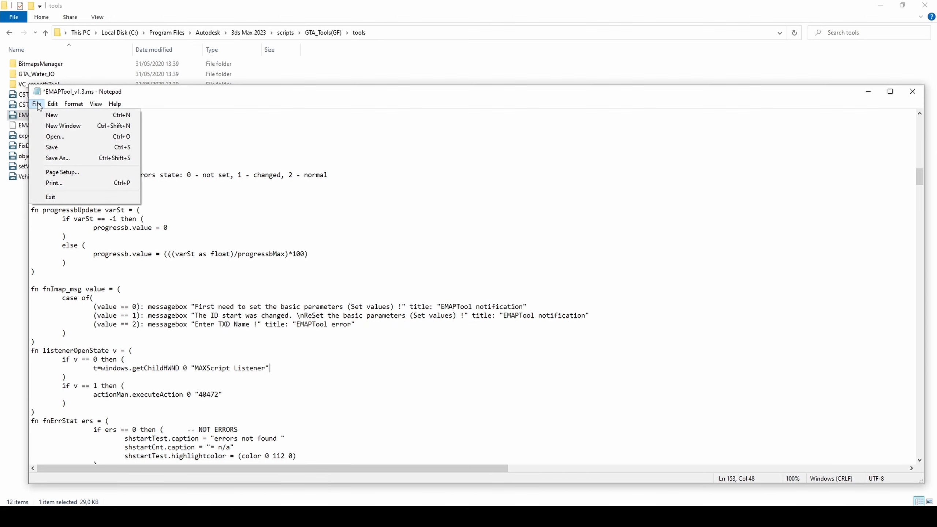
click(60, 146)
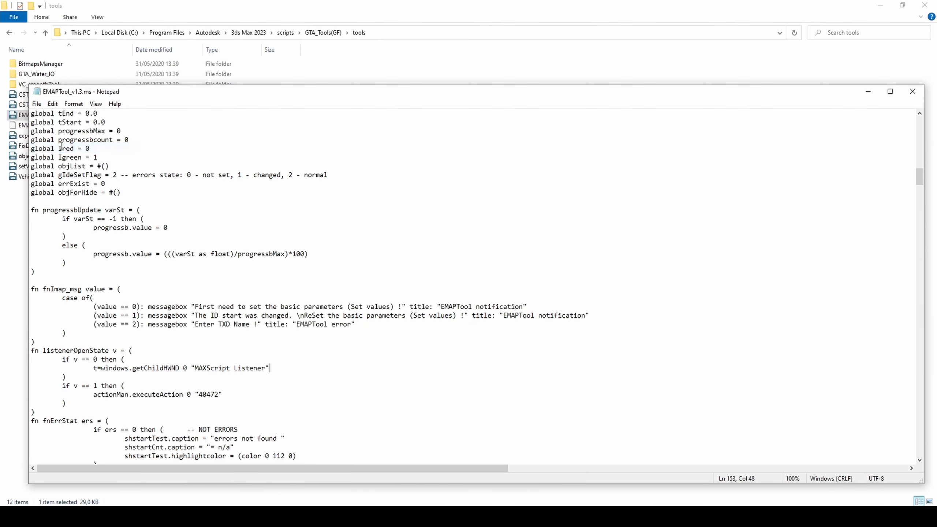
click(911, 91)
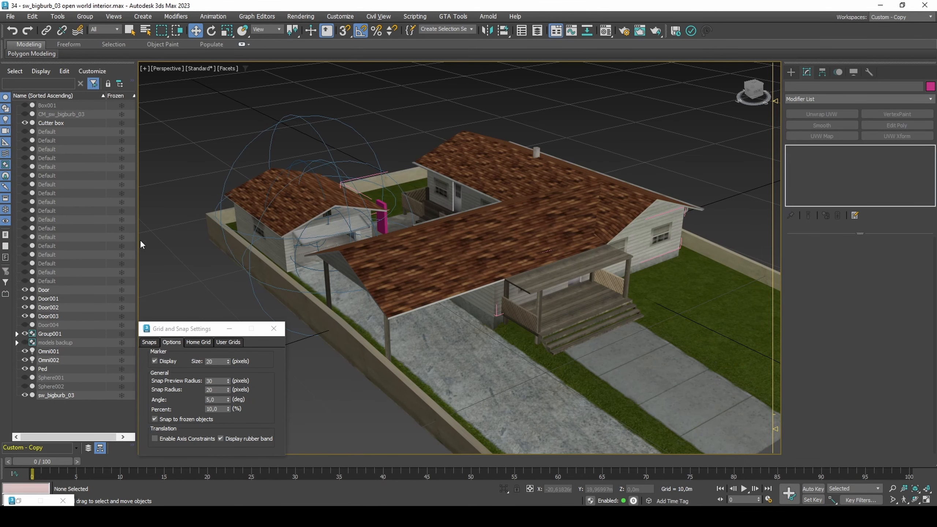
Step: In 3ds Max, parent Door, Door001, Door002, Door003 and Group001 to sw_bigburb_03 in the scene hierarchy
click(70, 290)
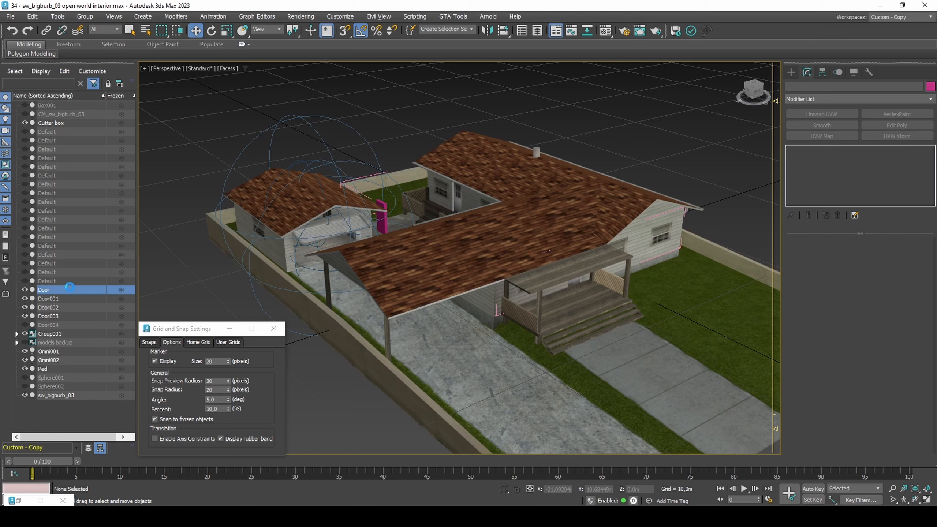
shift+click(64, 316)
ctrl+click(57, 334)
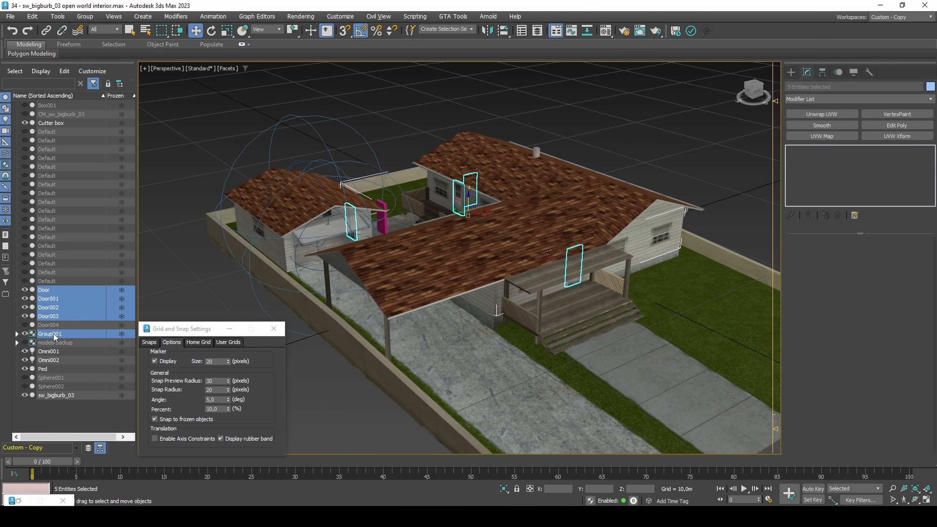
drag(54, 337, 61, 396)
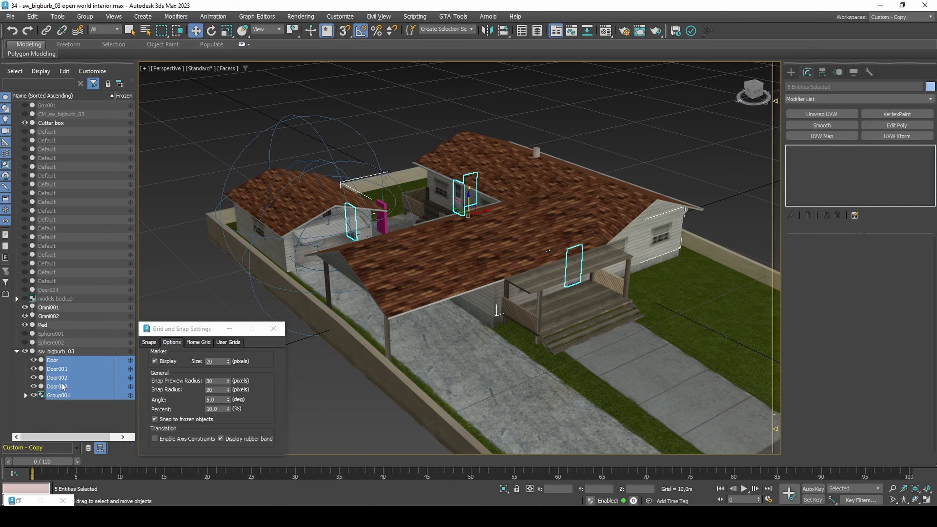
Step: Clear the selection, list the scene by layers and create a new empty layer
click(175, 289)
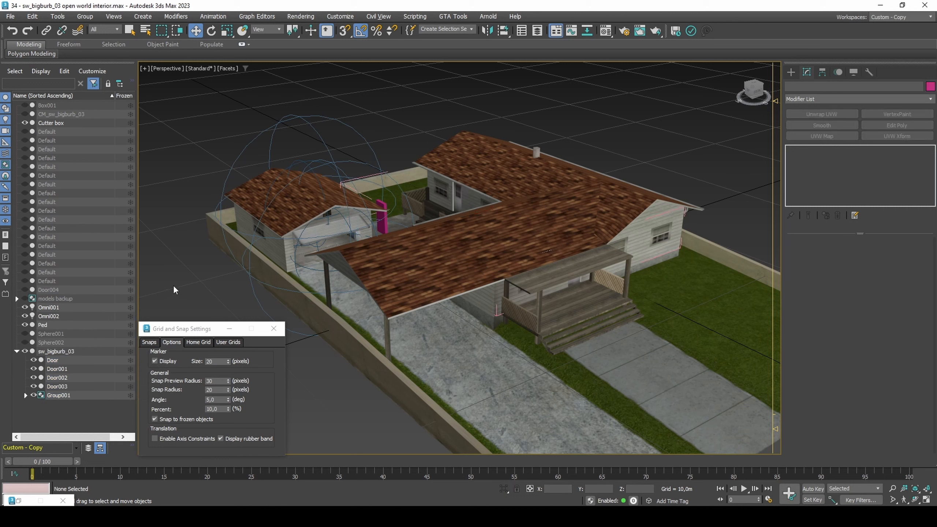
click(88, 448)
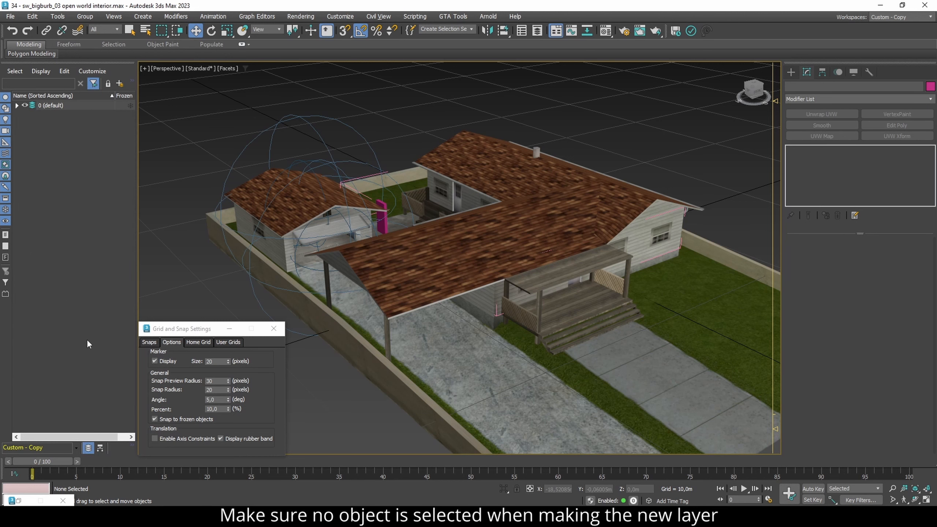
click(119, 84)
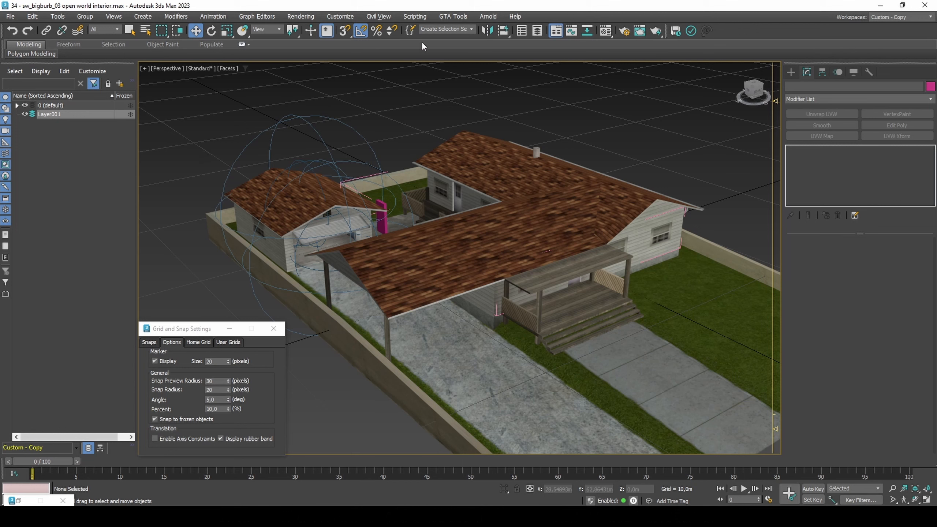
Step: Open the Map IO tool from GTA Tools and set its DFF path to D:\GTA SA assets\Gta3\Models
click(450, 22)
mouse_move(464, 55)
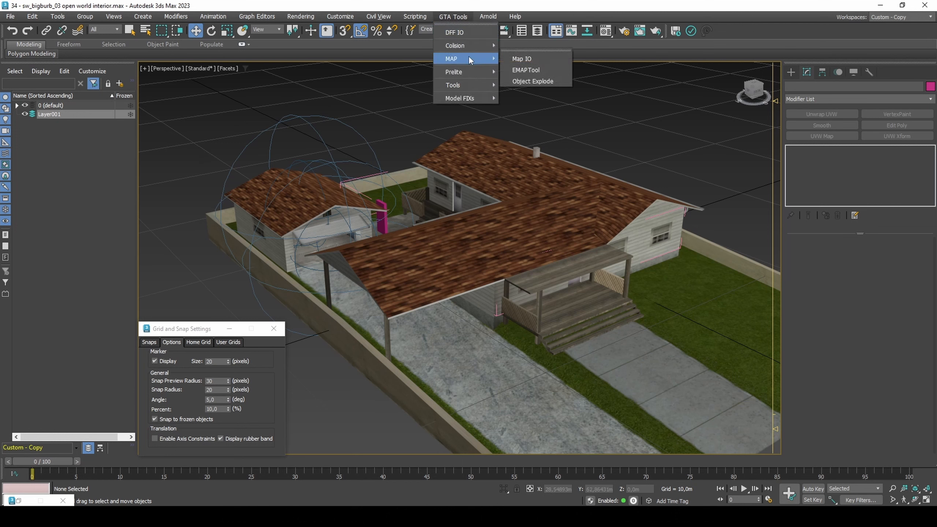
click(534, 49)
click(520, 54)
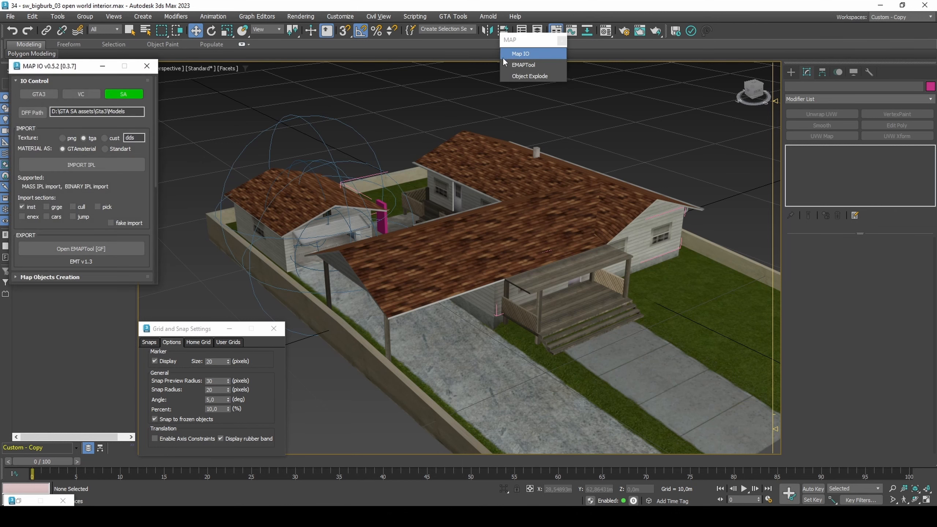
drag(63, 72, 196, 98)
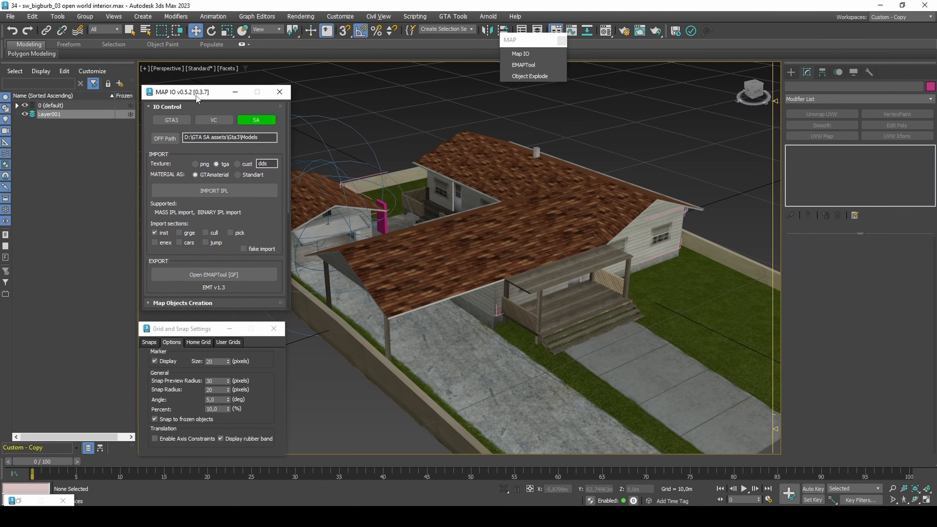
click(167, 138)
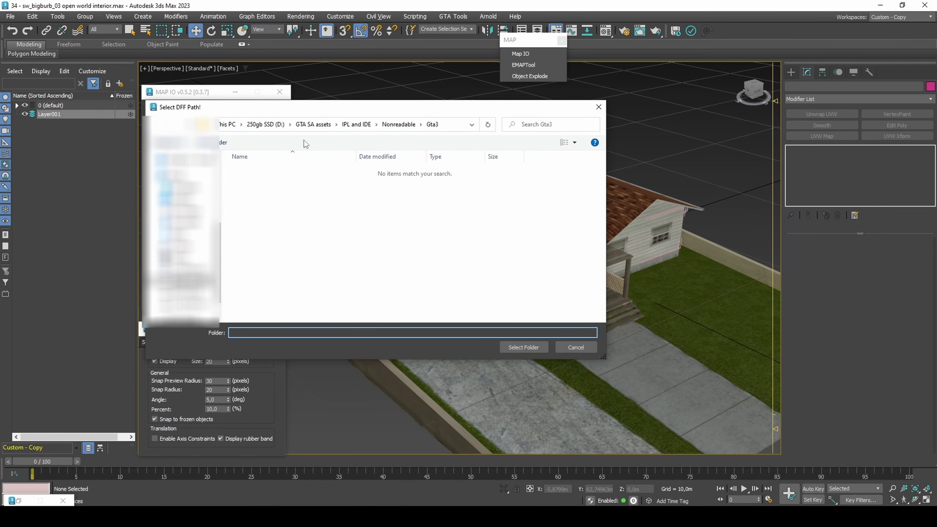
click(313, 124)
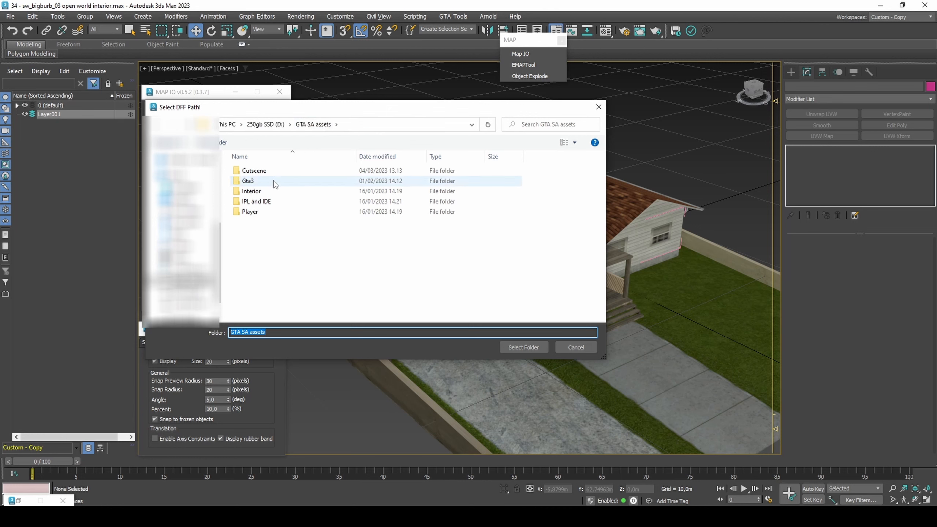
double_click(248, 181)
double_click(275, 191)
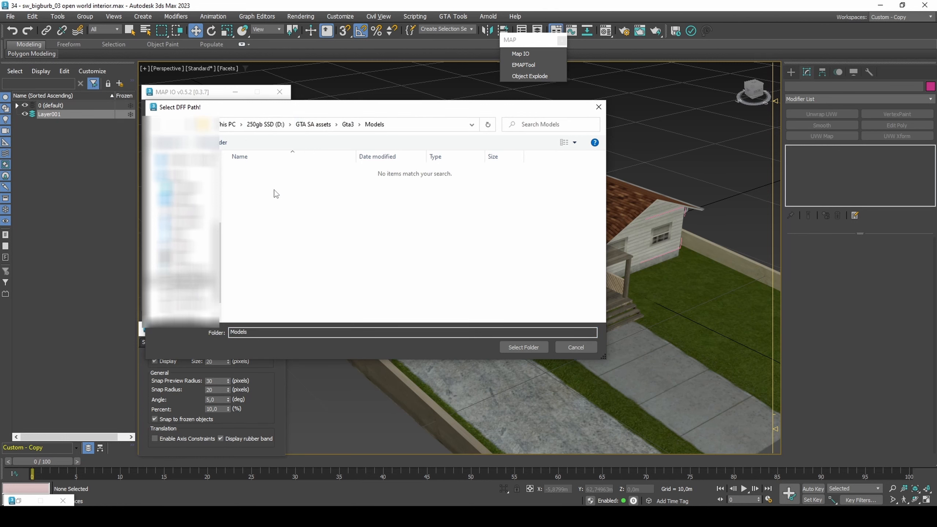
click(523, 347)
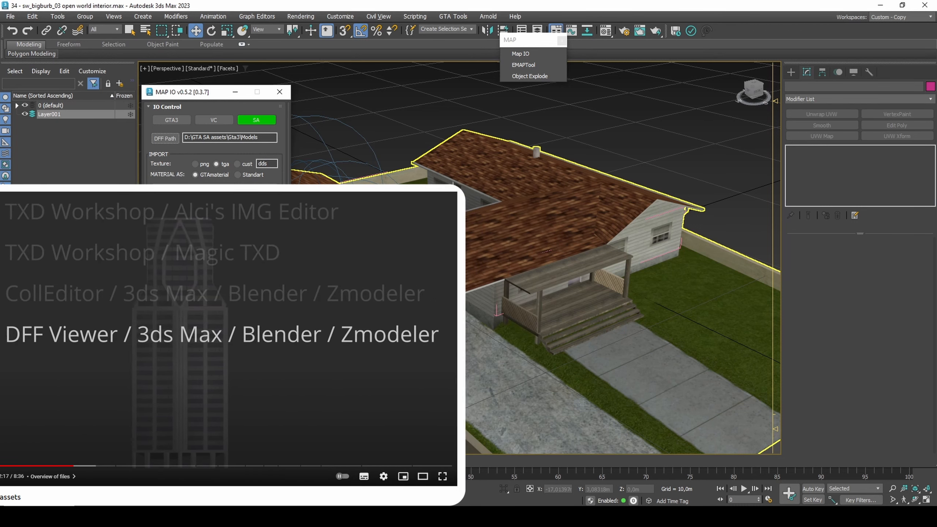
Step: Enable fake import and import countrye_stream12.ipl from D:\GTA SA assets\IPL and IDE\Nonreadable\Gta3
click(253, 250)
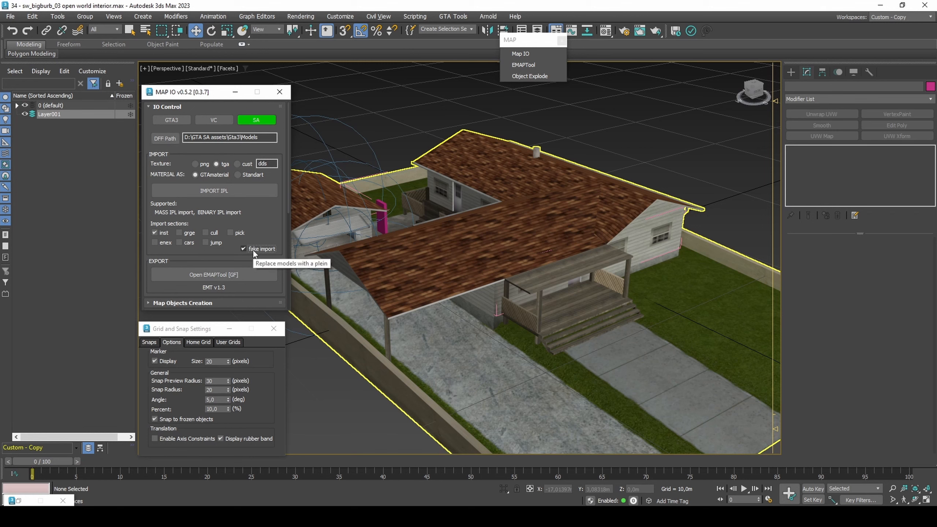
click(249, 192)
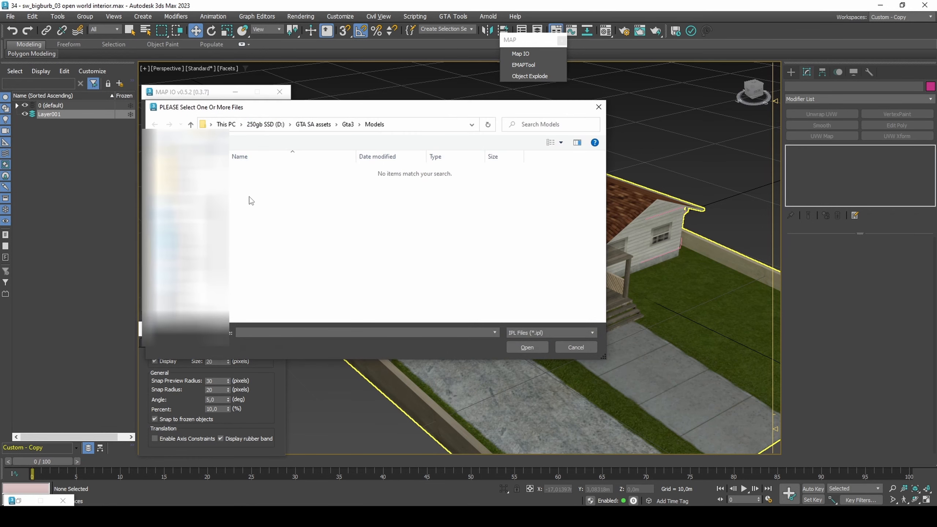
click(313, 125)
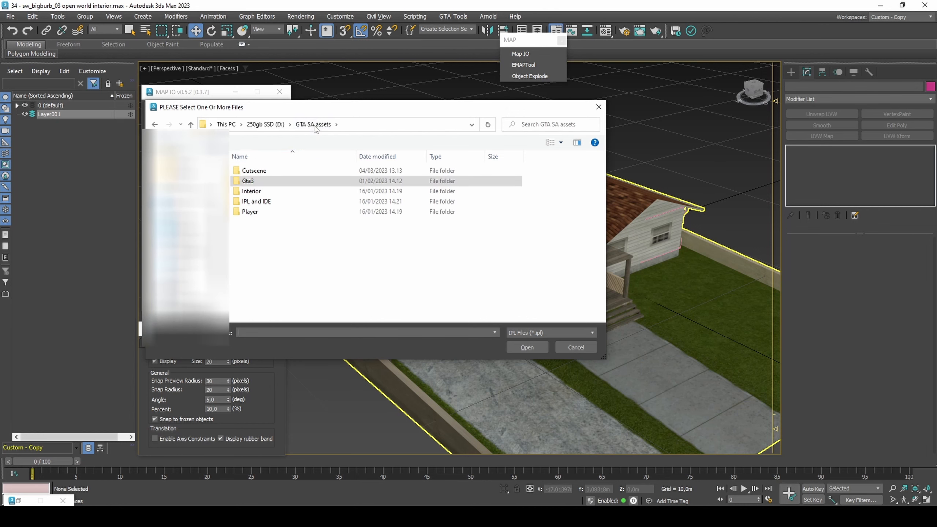
double_click(277, 202)
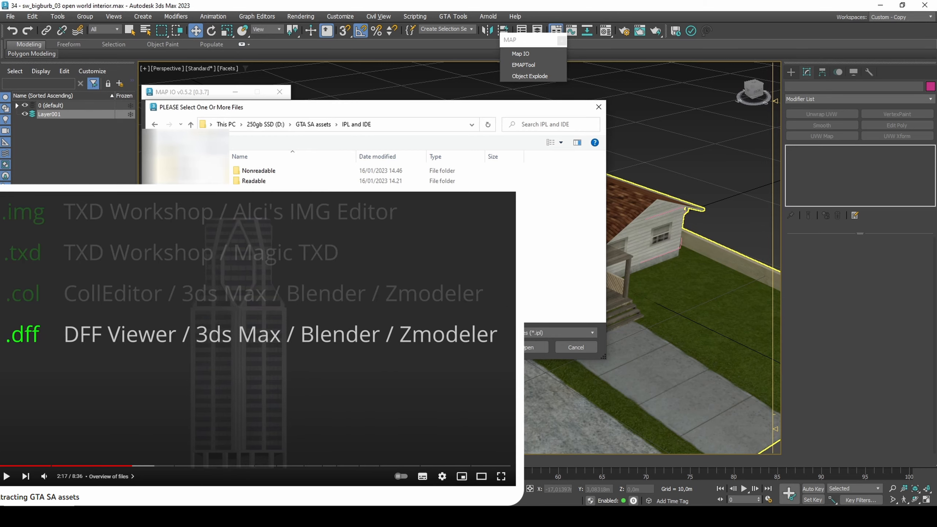
double_click(276, 173)
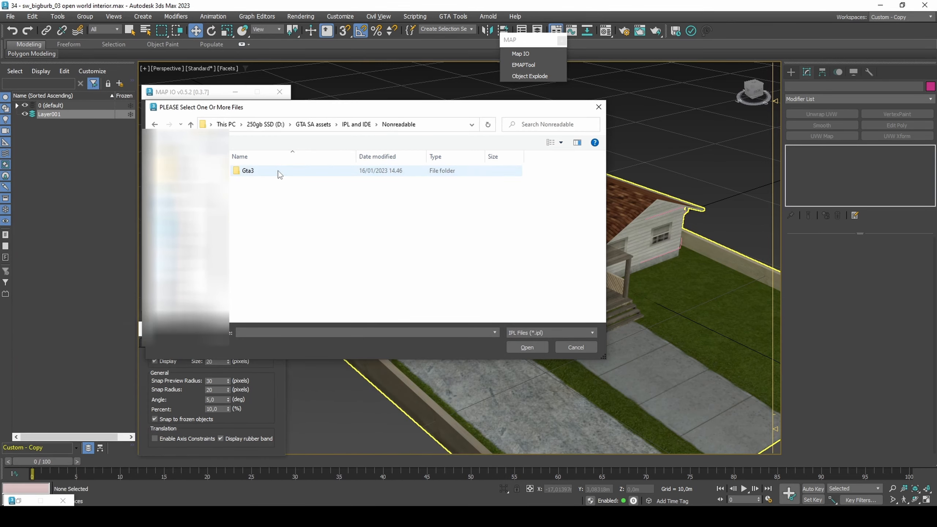
double_click(280, 172)
scroll(289, 203, down, 4)
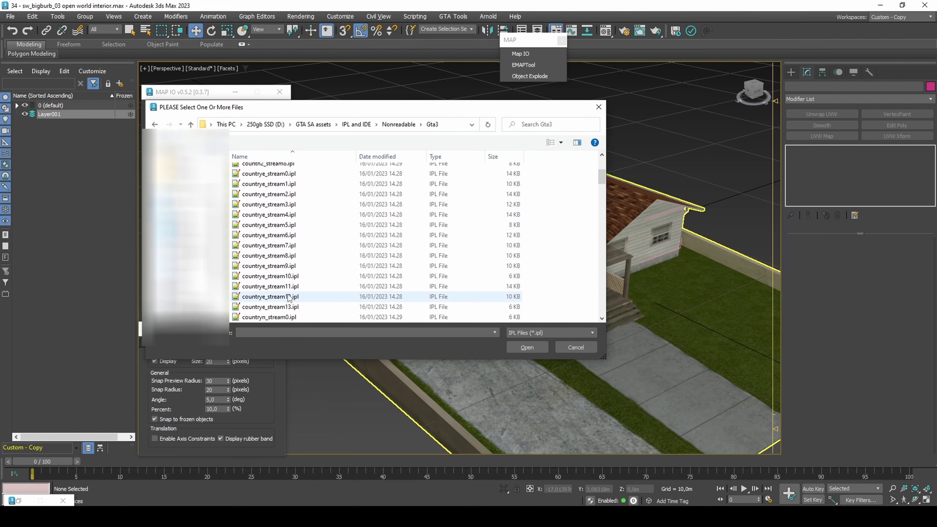
double_click(288, 297)
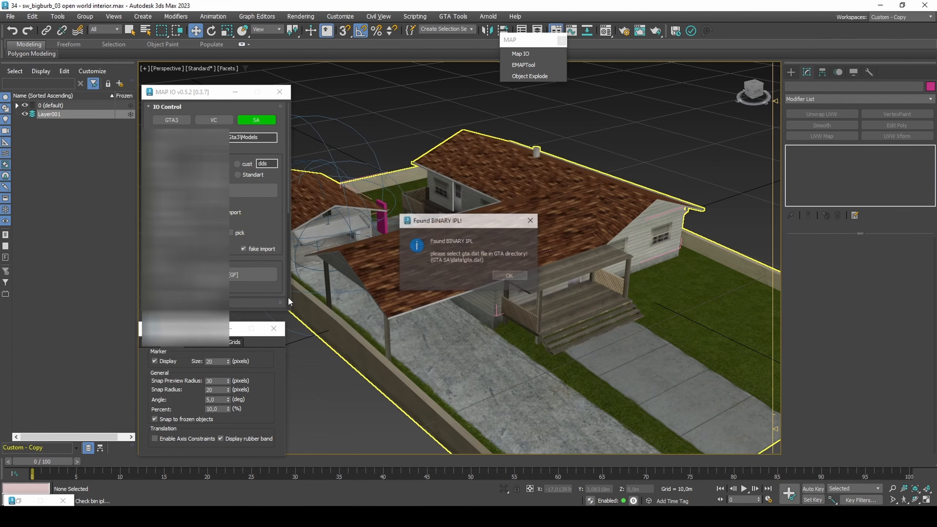
Step: Supply gta.dat from the Grand Theft Auto San Andreas data folder and complete the binary IPL import
click(494, 278)
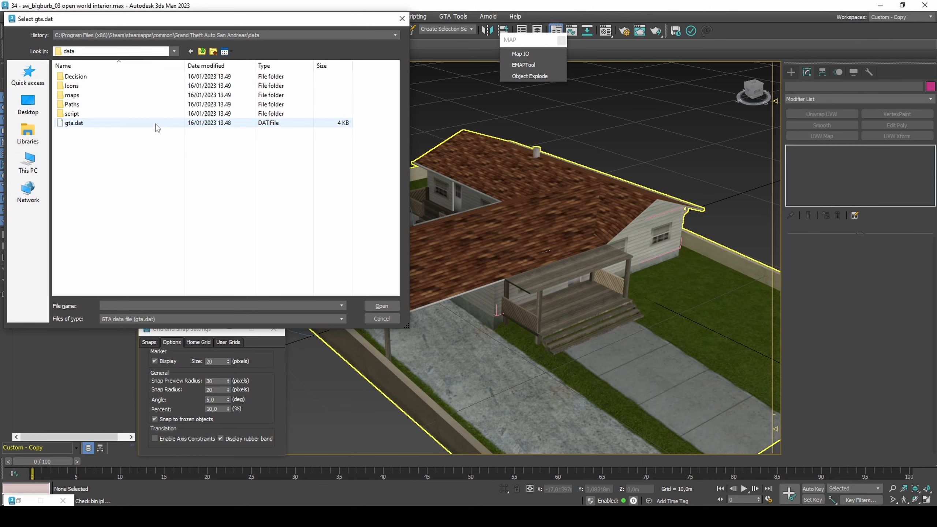
double_click(74, 123)
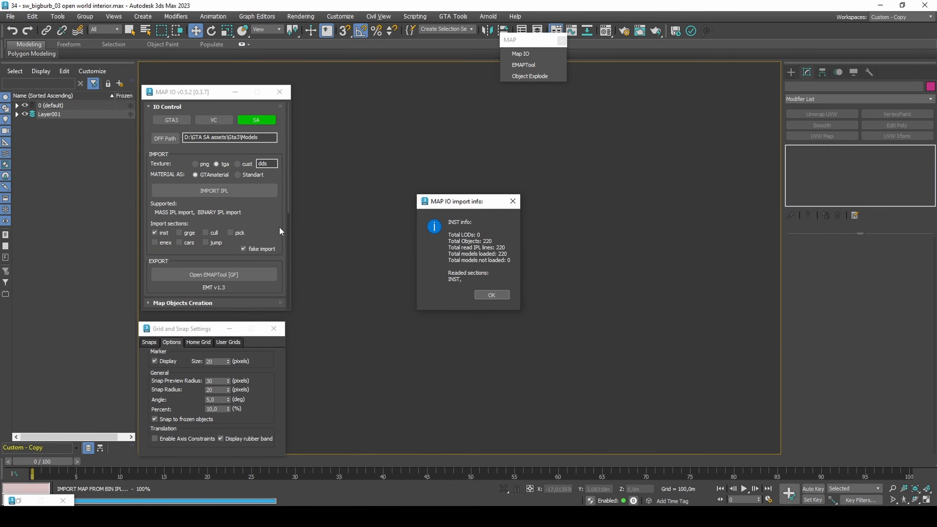
click(476, 295)
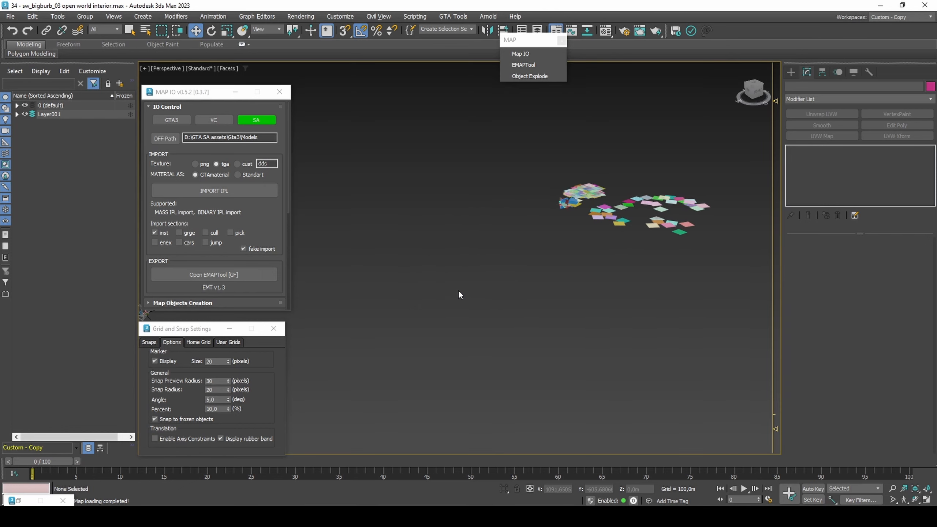
Step: Delete all imported objects in Layer001 except the second sw_bigburb_03 placeholder
click(17, 114)
double_click(50, 115)
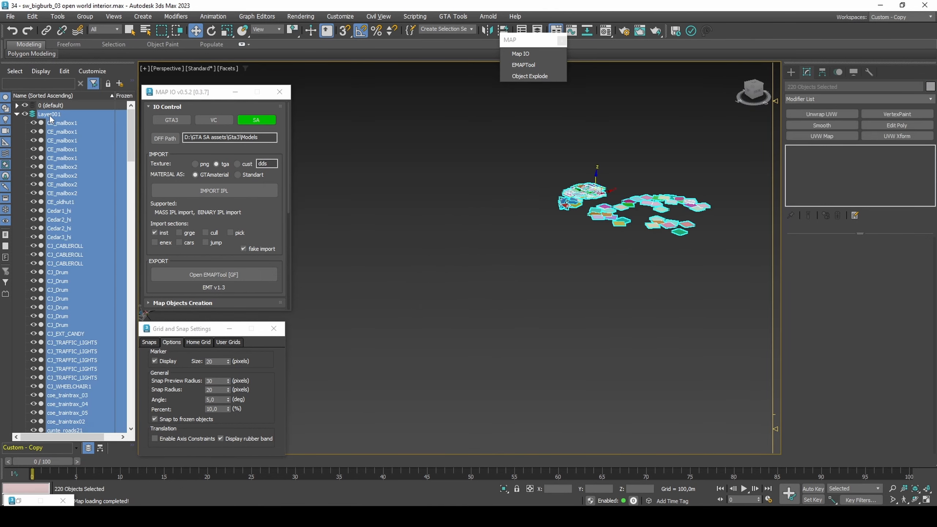
drag(130, 116, 113, 382)
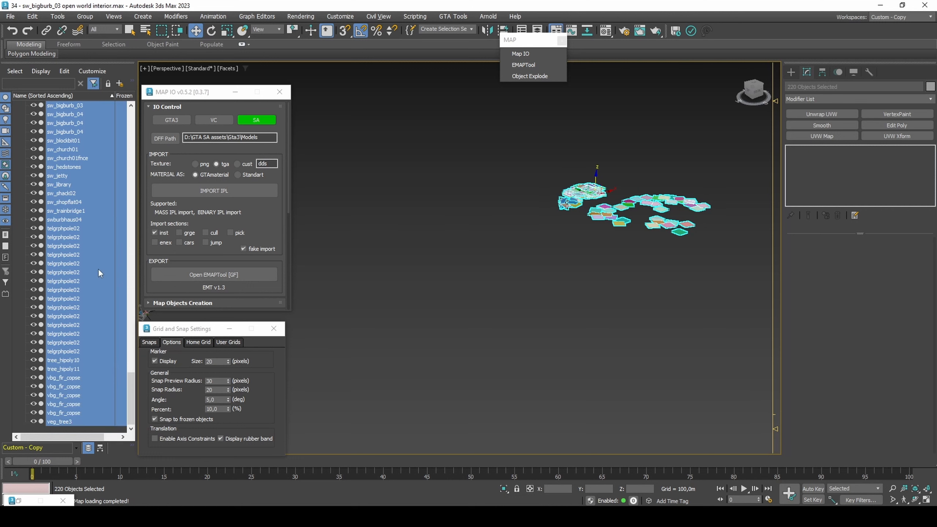
scroll(82, 122, up, 3)
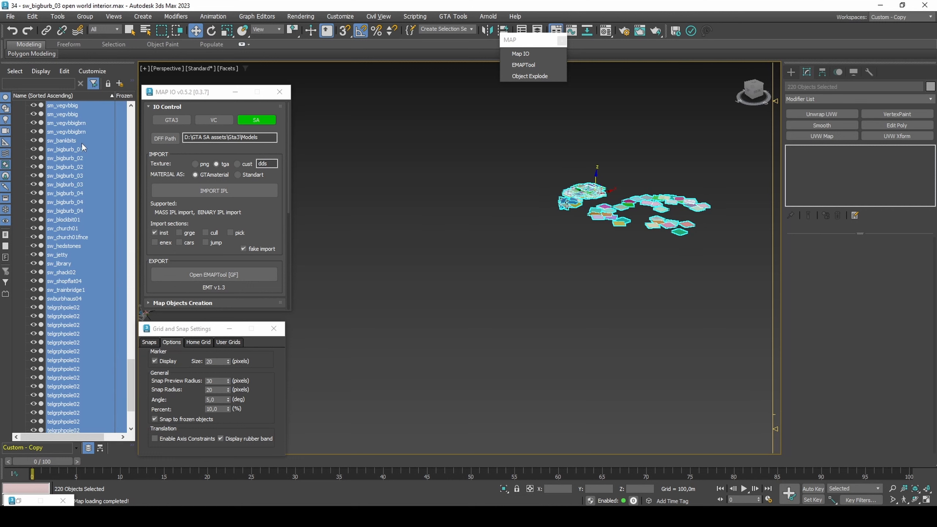
ctrl+click(82, 185)
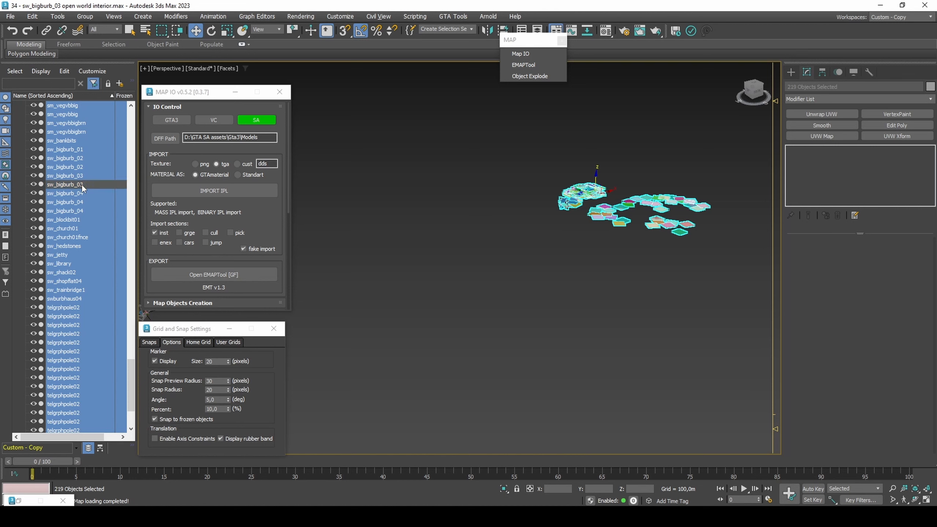
key(Delete)
Step: Align the sw_bigburb_03 house to its placeholder plane, pivot to pivot in X, Y and Z position, with orientation on all three axes
click(99, 447)
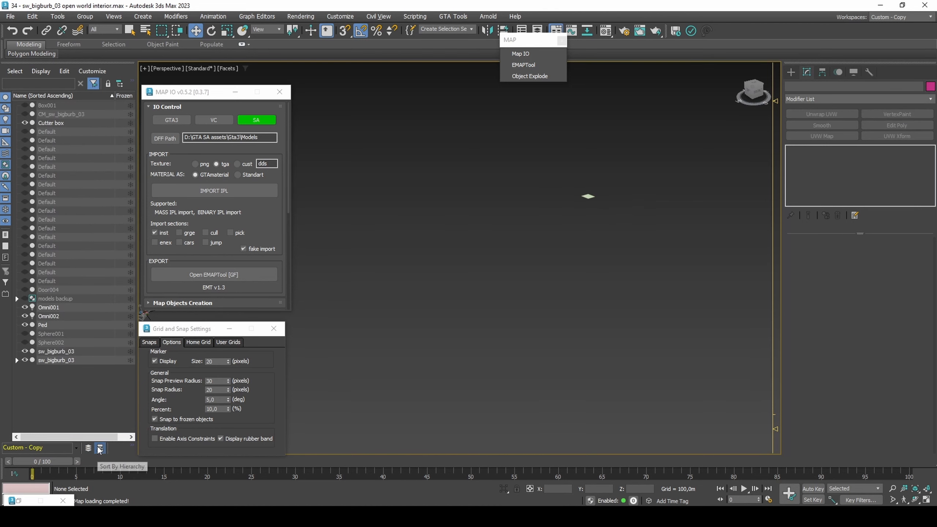
click(64, 361)
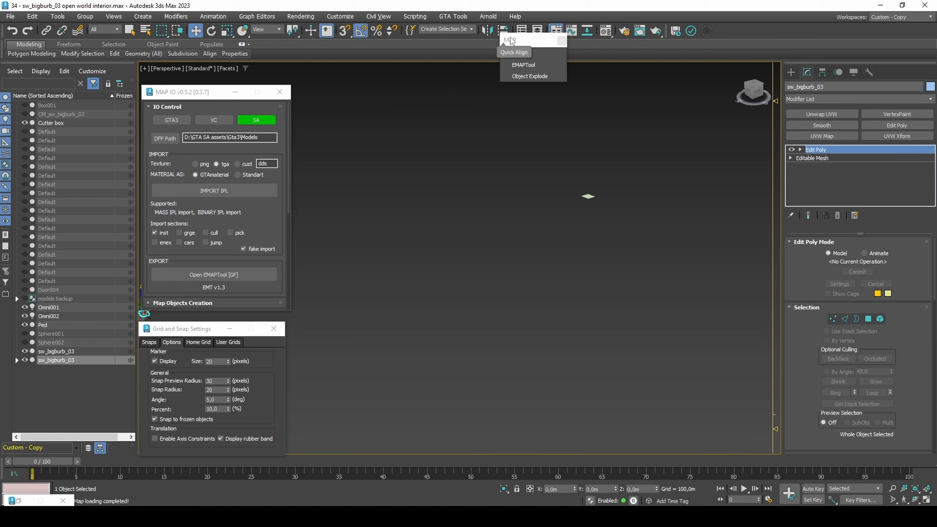
mouse_move(510, 37)
mouse_down()
mouse_move(513, 63)
mouse_move(504, 33)
mouse_move(504, 47)
mouse_up()
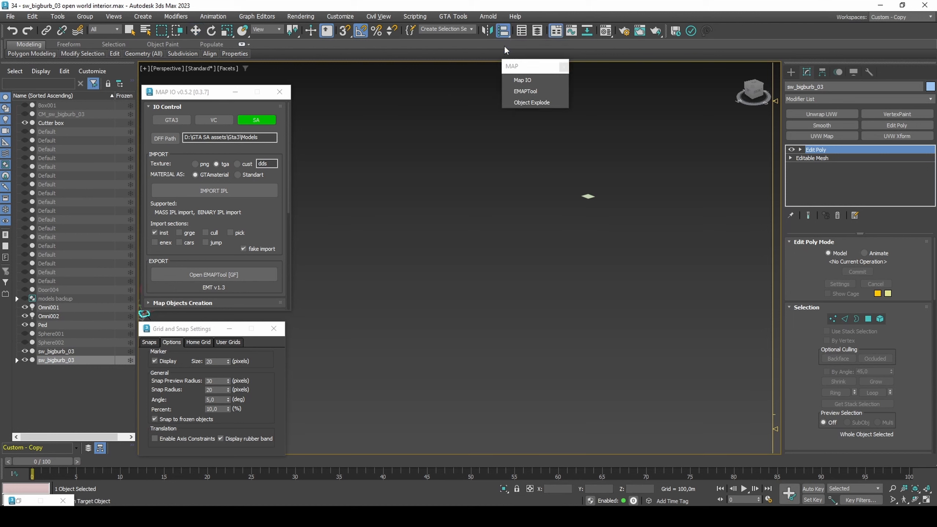
scroll(587, 195, up, 5)
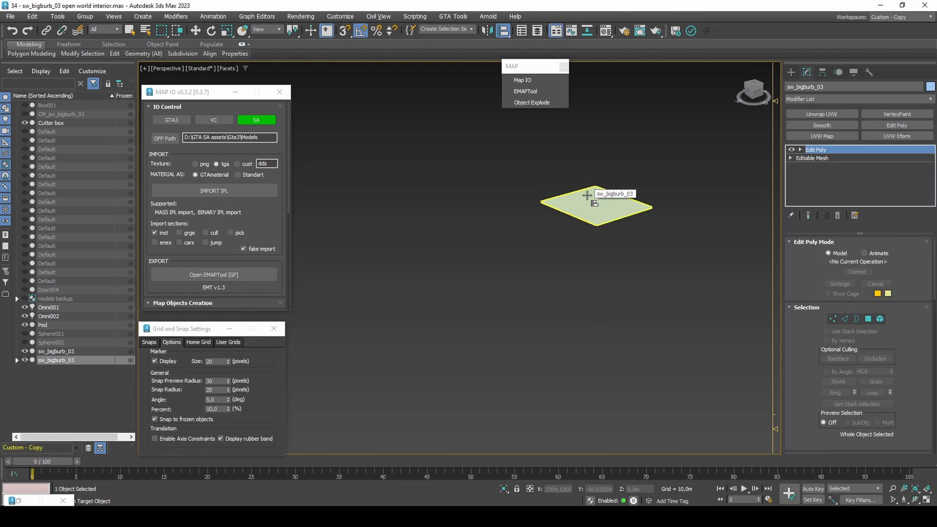
scroll(587, 195, up, 4)
click(514, 212)
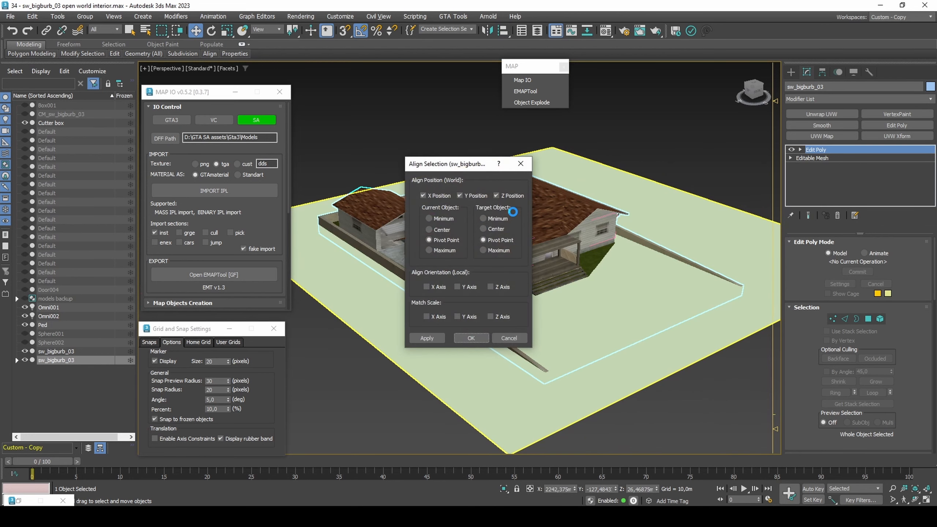
click(426, 286)
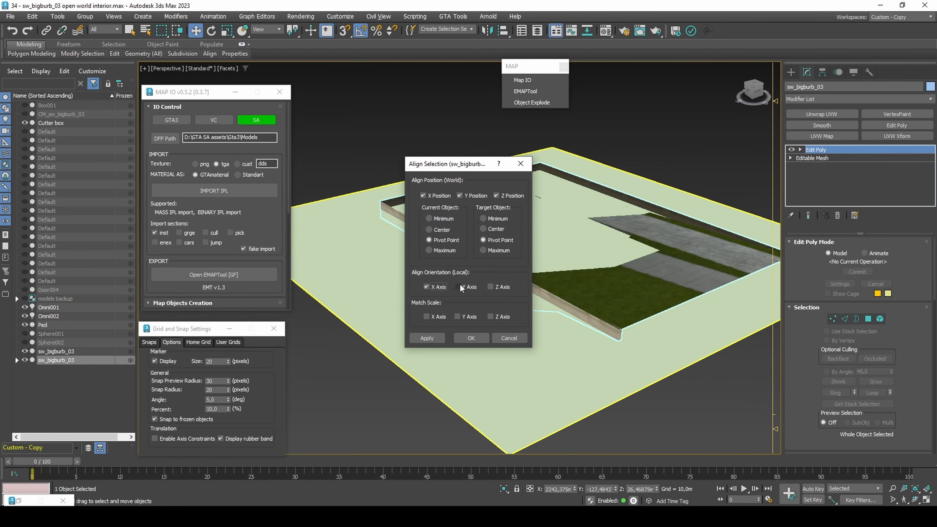
click(461, 287)
click(498, 287)
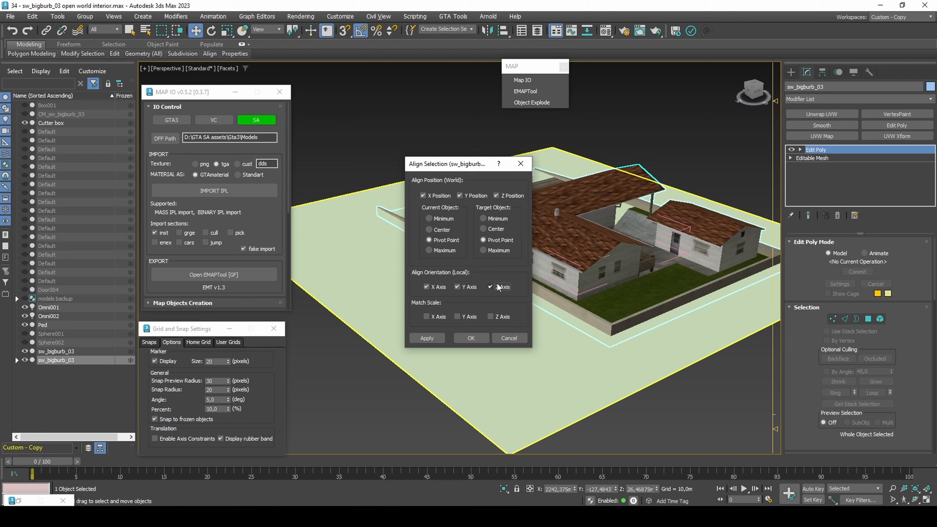
click(469, 337)
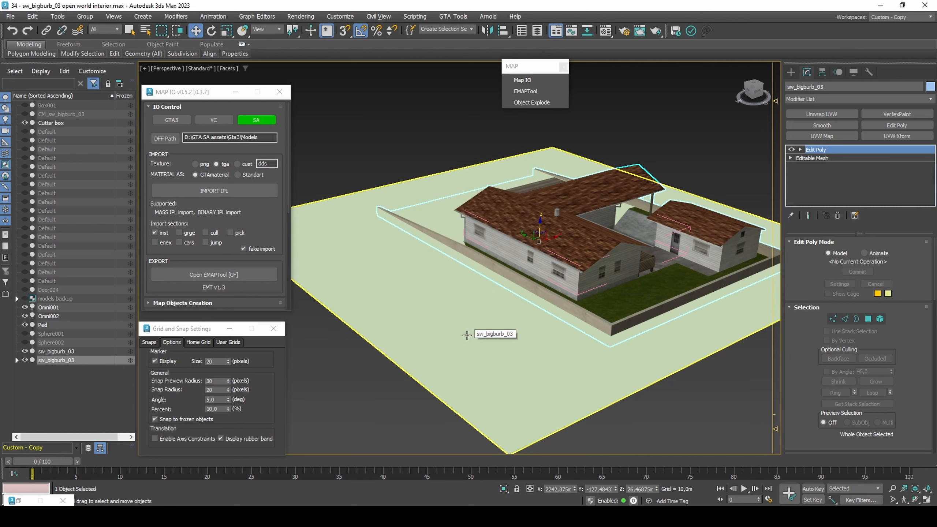
Step: Select the sw_bigburb_03 house with all its children, close Map IO and open EMAPTool
click(73, 362)
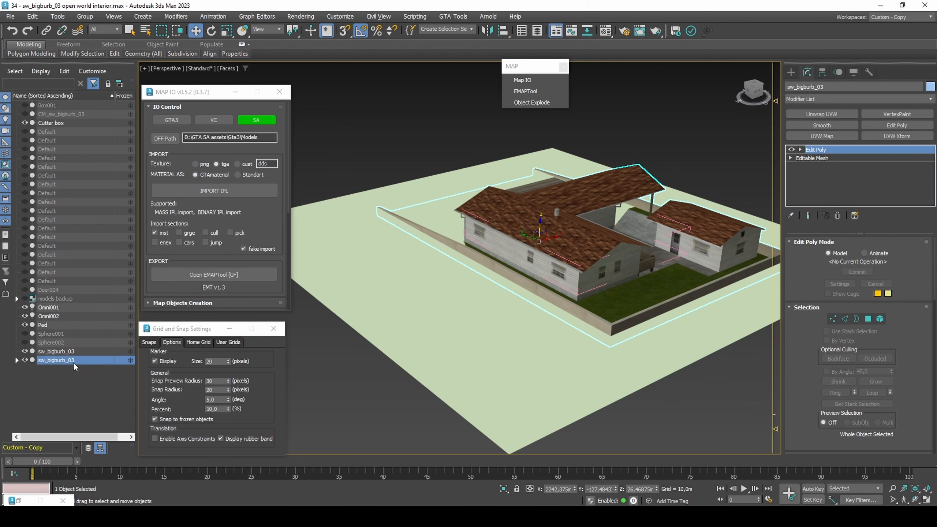
double_click(74, 362)
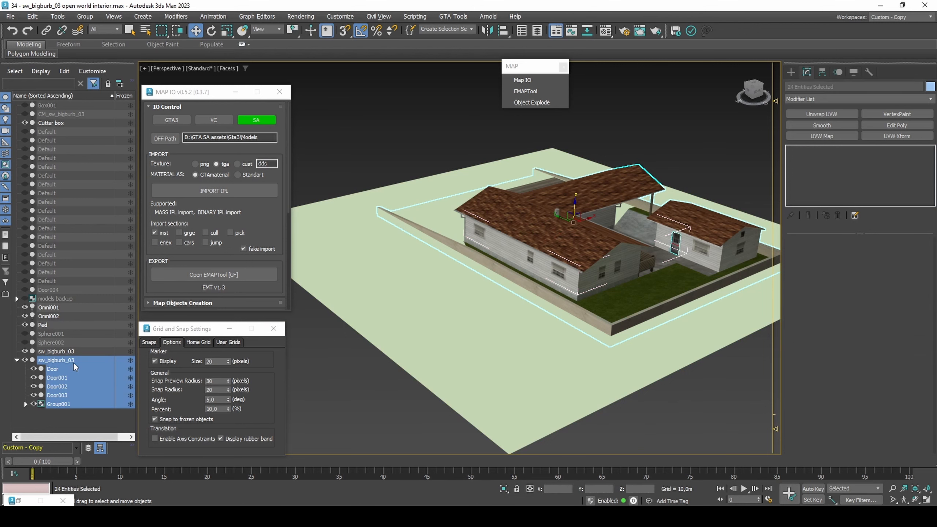
click(279, 92)
click(529, 92)
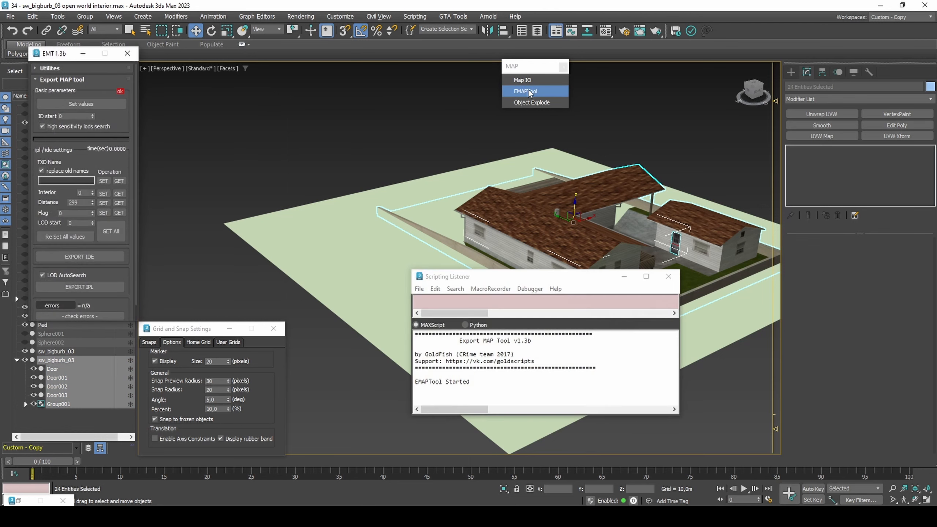
drag(58, 59, 229, 103)
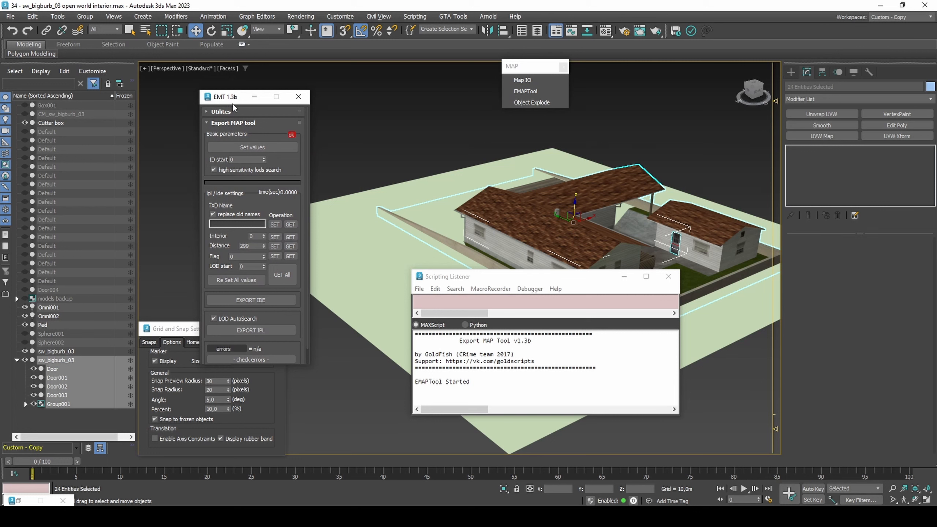
Step: Set the TXD name to txd, apply the basic parameter values and export the selection's IPL lines
click(250, 224)
text(txd)
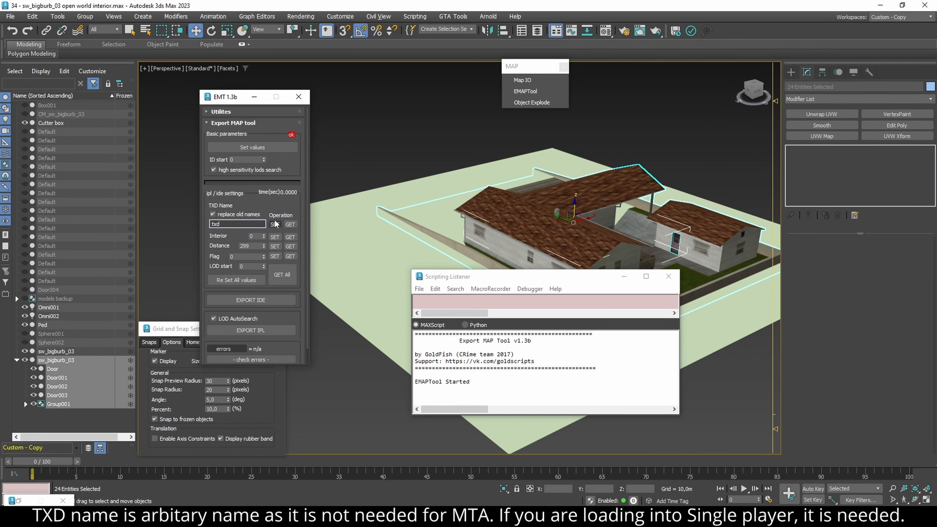
click(270, 148)
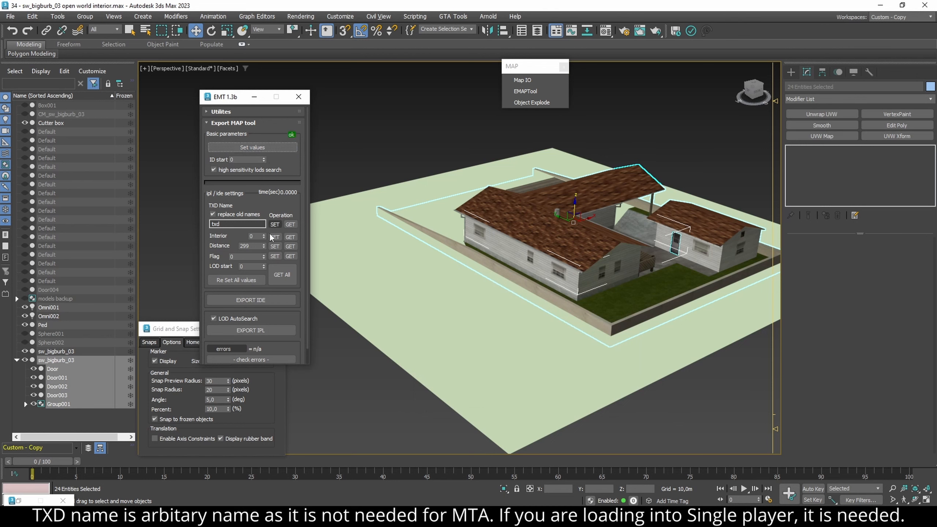
click(260, 331)
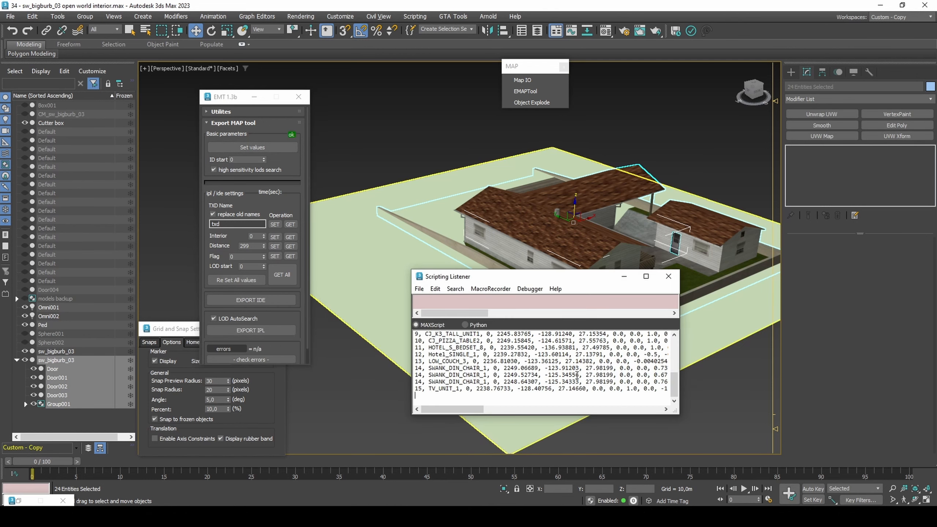
Step: Copy all exported IPL placement lines, from sw_bigburb_03 through TV_UNIT_1, out of the Scripting Listener
drag(668, 390, 397, 312)
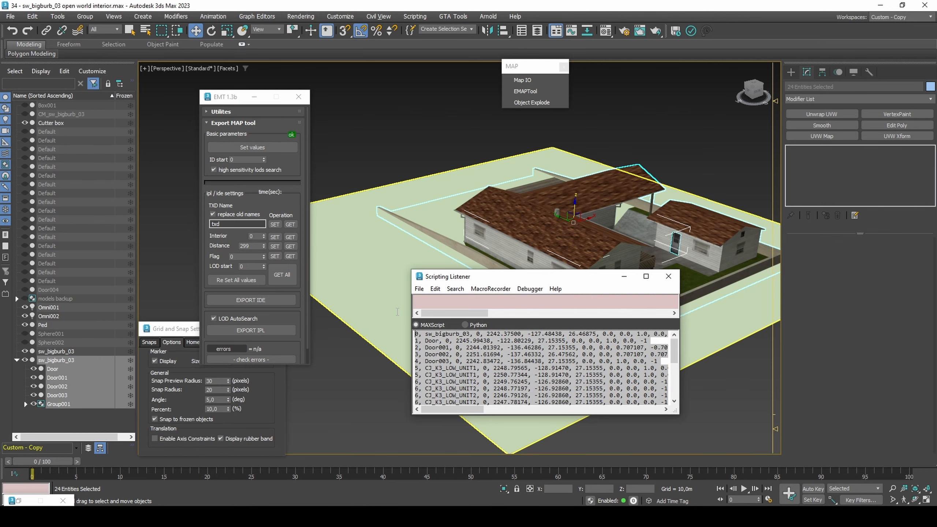
click(434, 289)
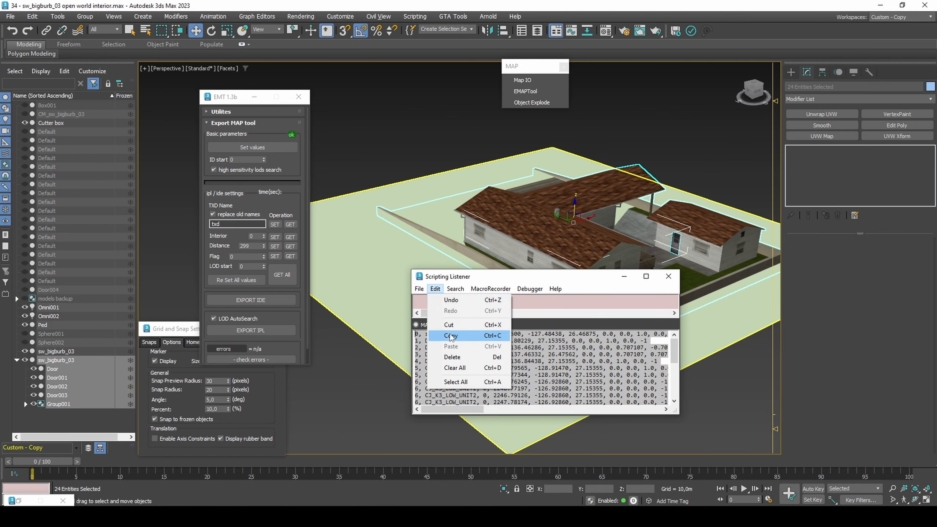
click(451, 337)
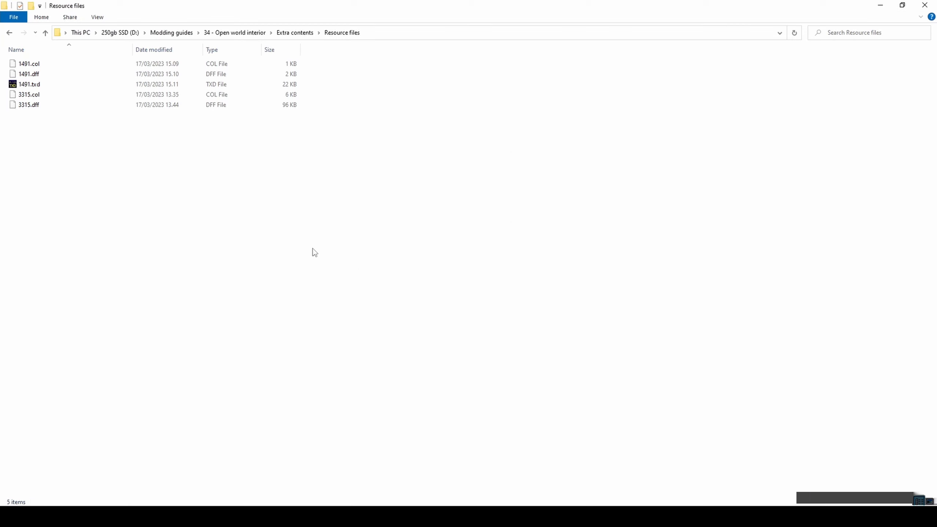
Step: In File Explorer, create a text document named map.txt in the Resource files folder
right_click(313, 248)
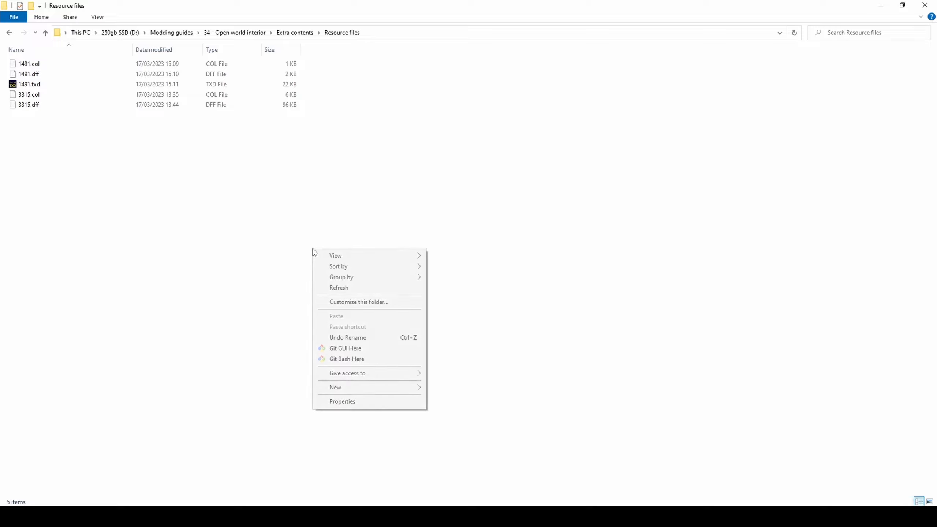
mouse_move(402, 388)
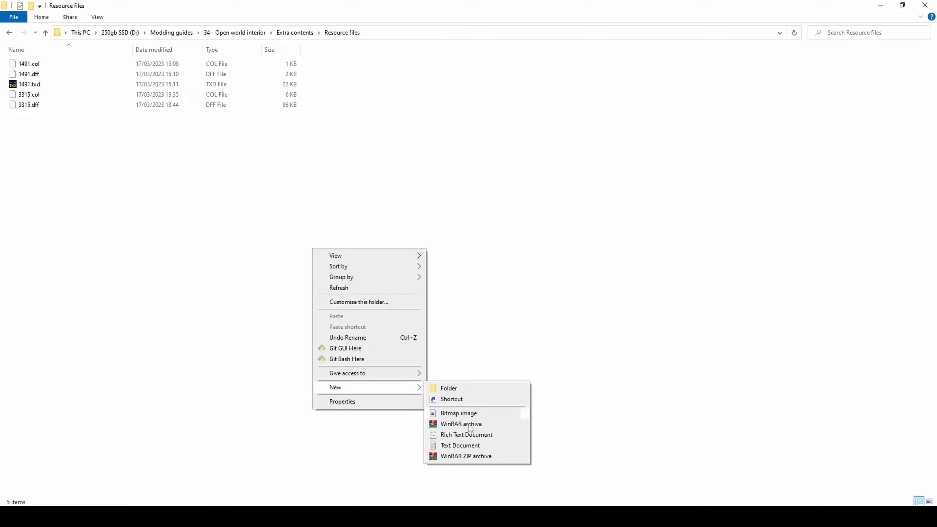
click(460, 445)
text(map.txt)
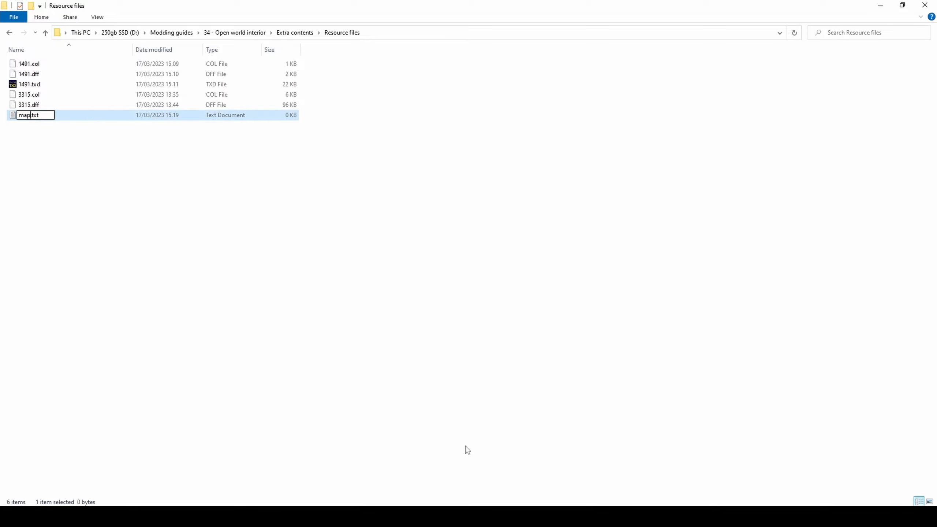
Step: Open map.txt and paste the copied IPL placement lines into it
key(Return)
key(Return)
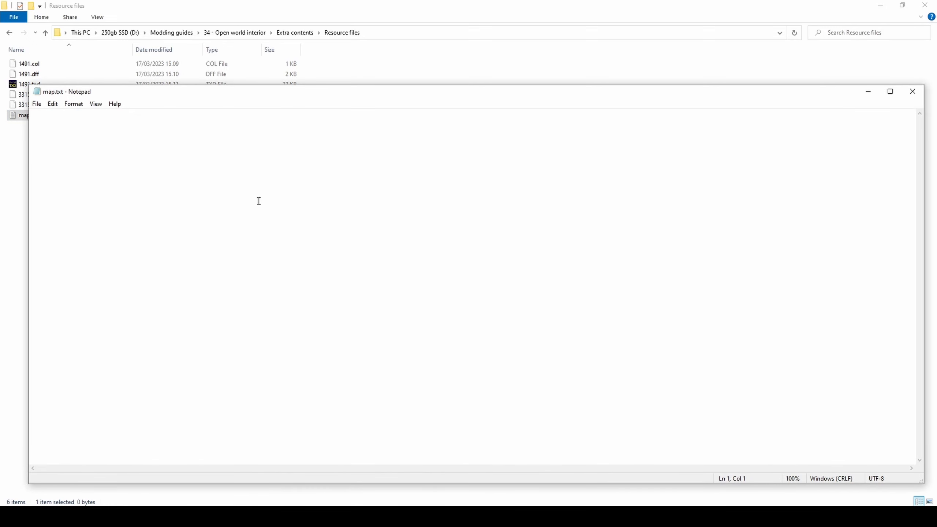
key(ctrl+v)
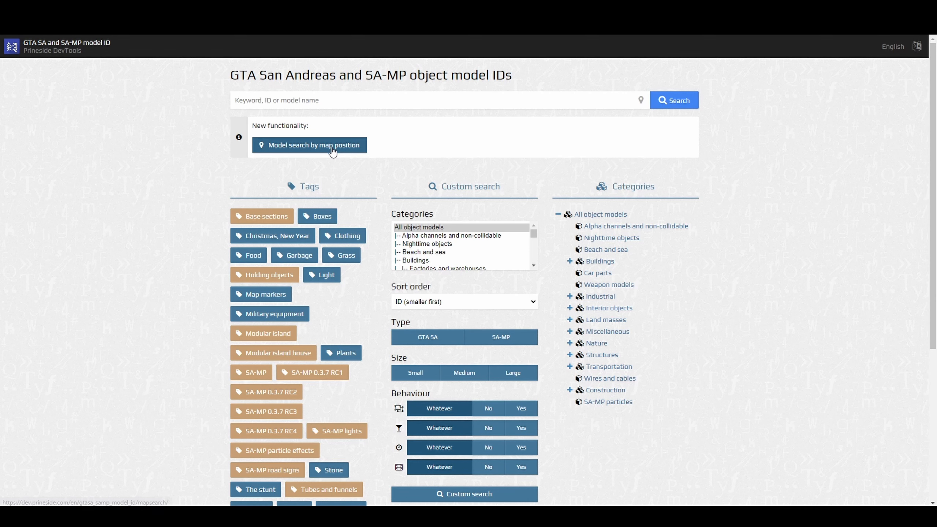
Step: Look up sw_bigburb_03 from the first line of map.txt on the Prineside model ID site and show its model details
click(310, 516)
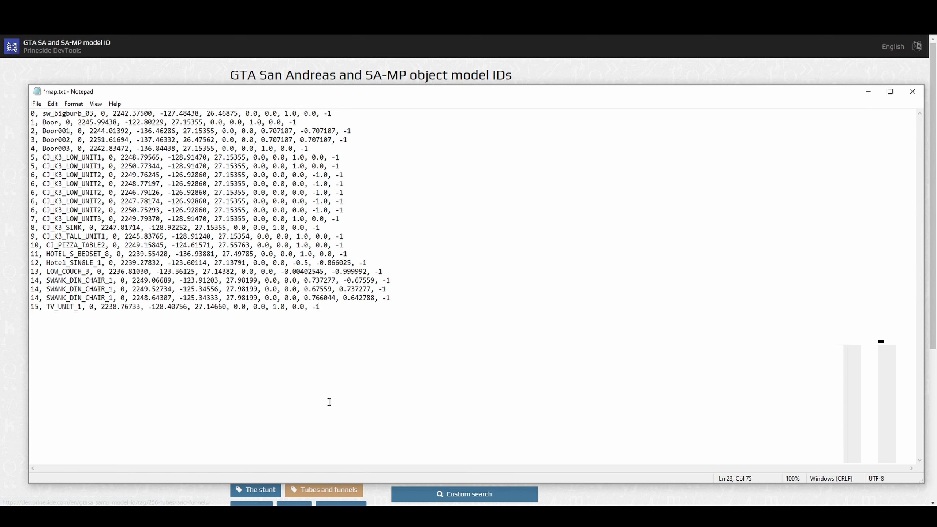
double_click(65, 113)
click(309, 68)
click(341, 97)
key(ctrl+v)
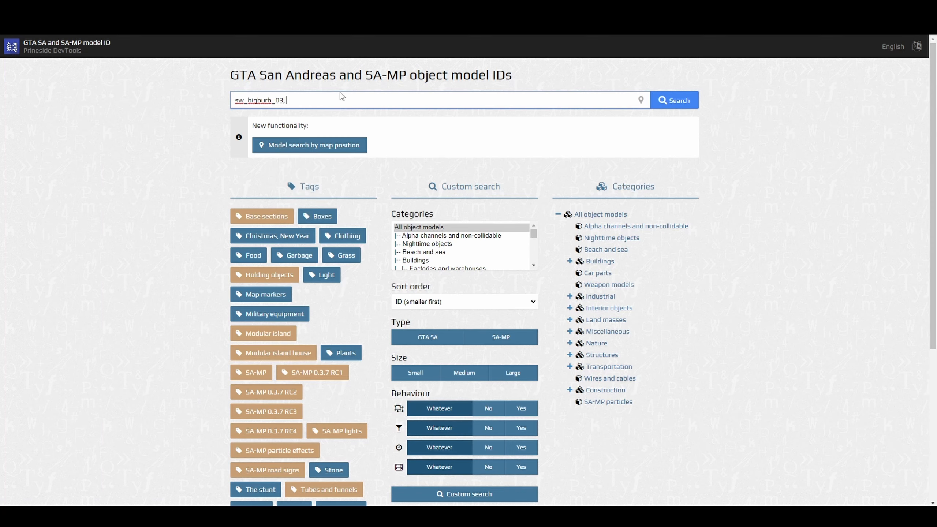
key(Return)
click(294, 166)
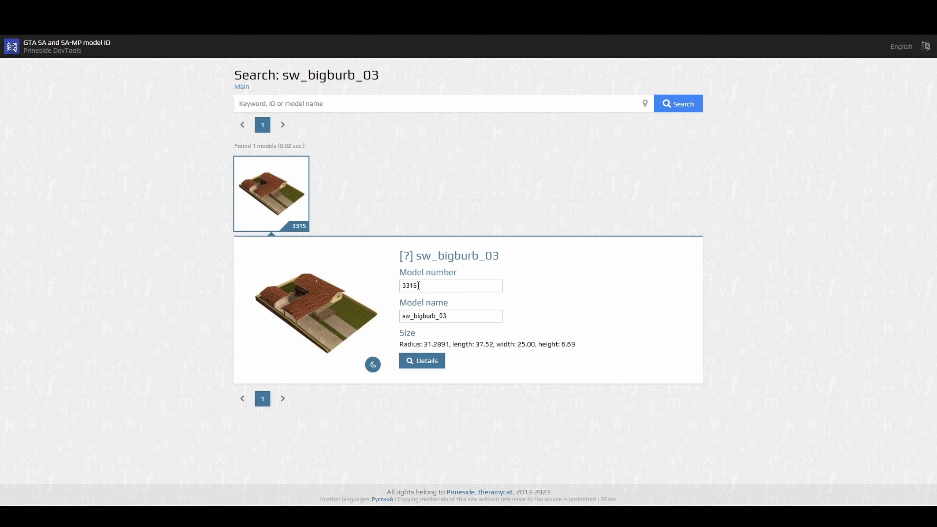
Step: In map.txt, replace the placeholder ID of the sw_bigburb_03 line with the model number 3315
key(alt+Tab)
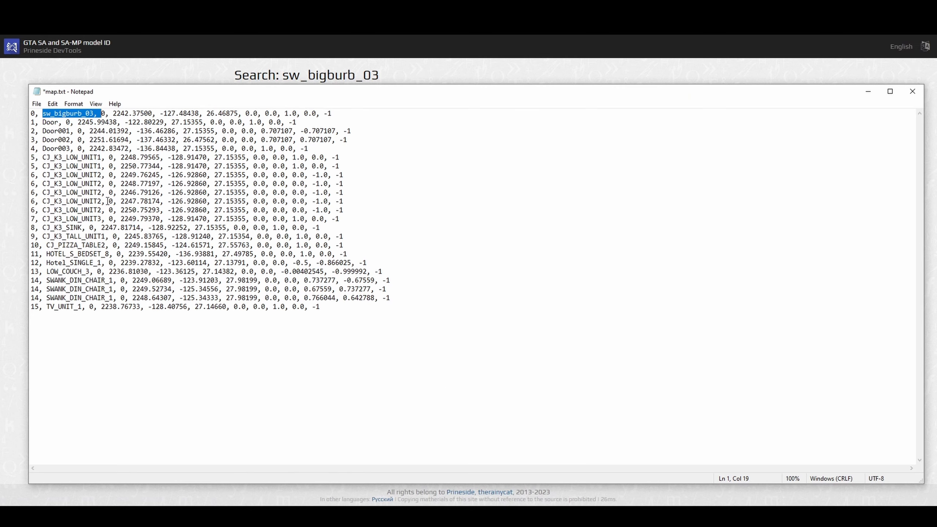
drag(36, 114, 30, 114)
key(ctrl+v)
click(181, 61)
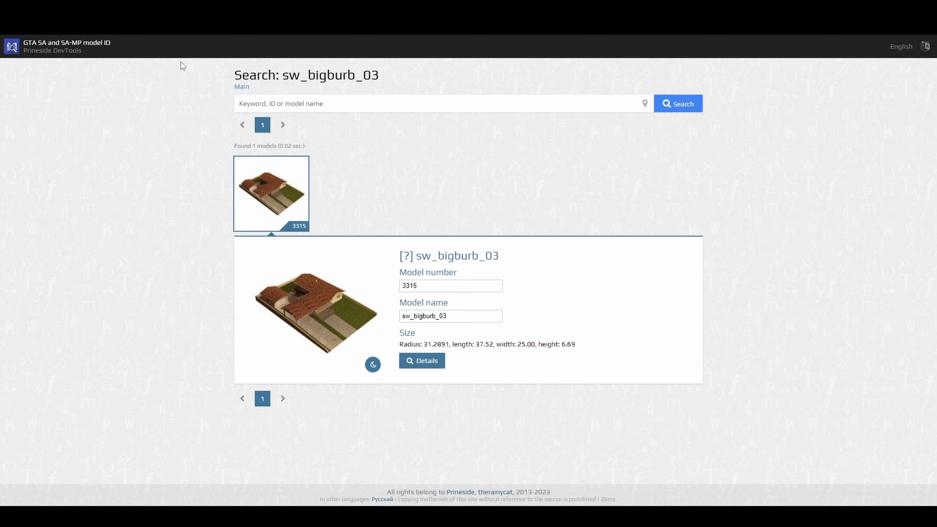
Step: Set the ID of all four Door lines to 1491 and fill in the furniture lines' real model IDs, such as 2138 for CJ_K3_LOW_UNIT1
key(alt+Tab)
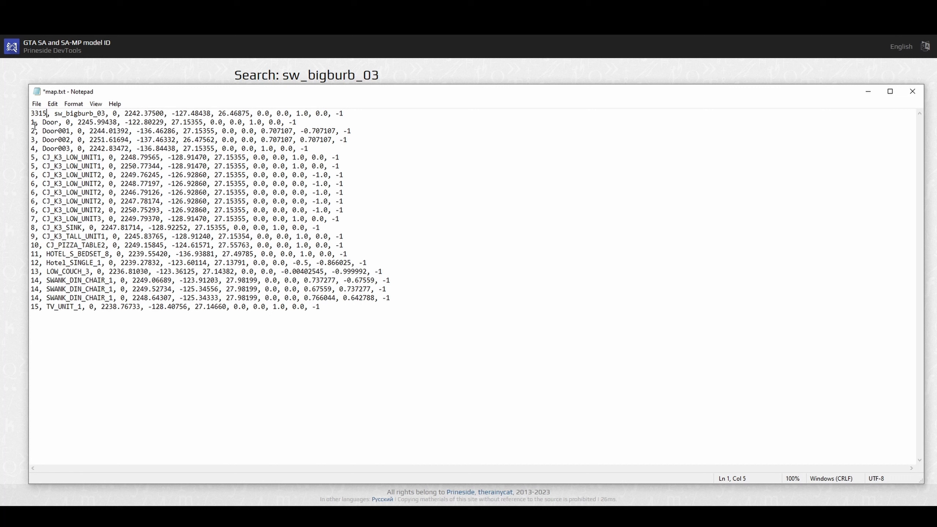
text(1491)
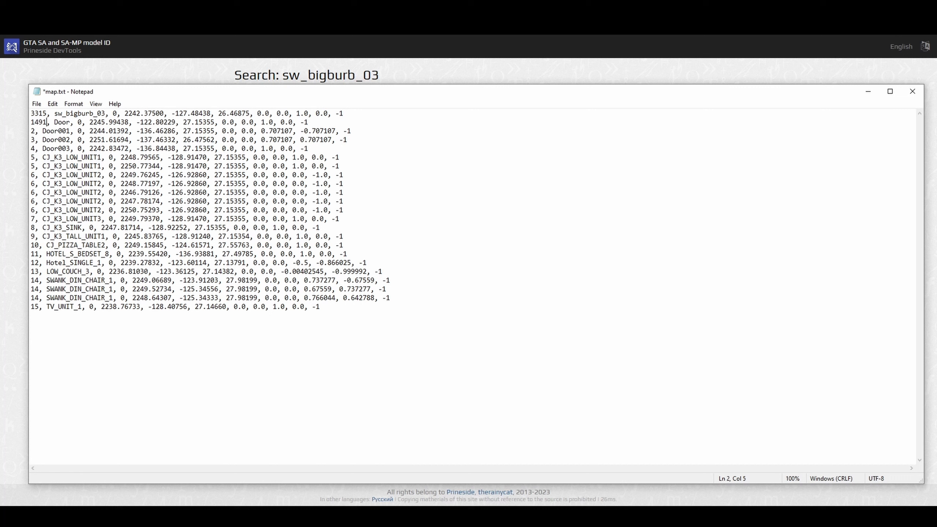
drag(47, 122, 30, 122)
key(ctrl+c)
double_click(33, 130)
key(ctrl+v)
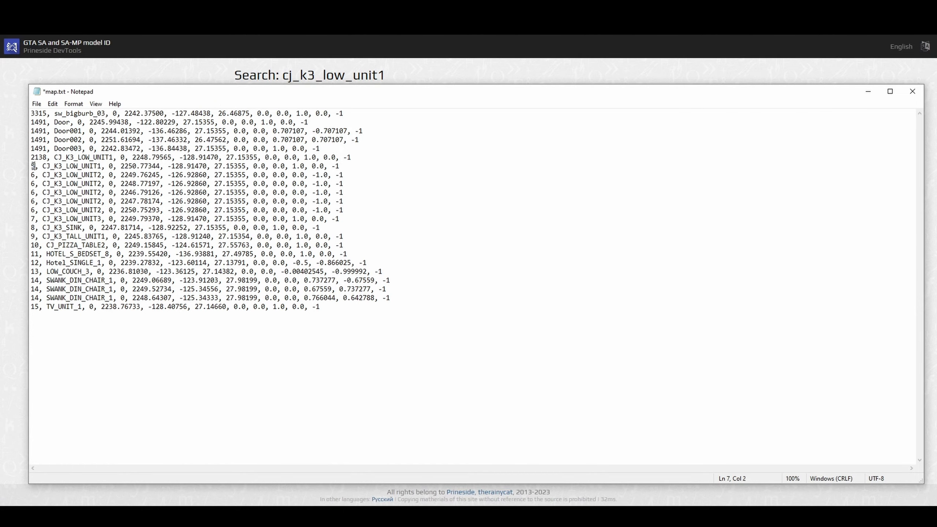
click(34, 183)
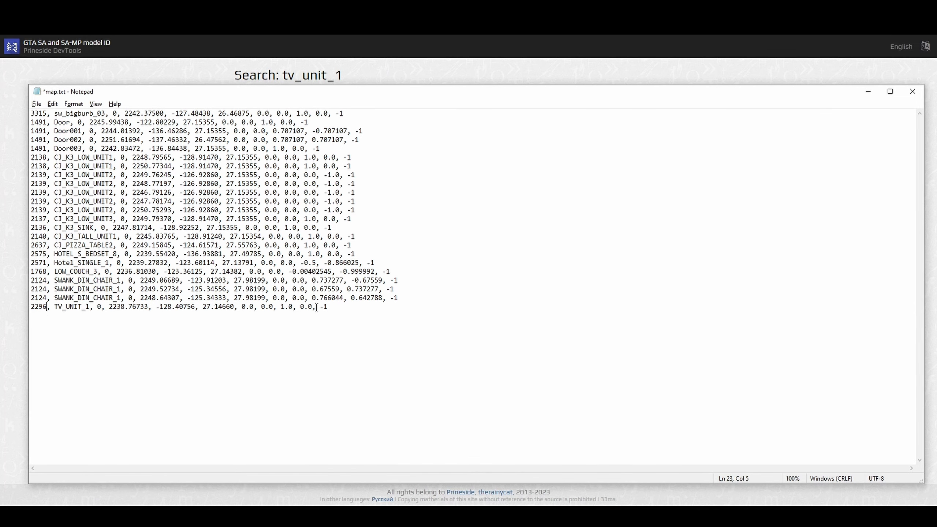
Step: Add a closing "end" line below the placement lines and a section opening line above them, and save map.txt
click(367, 310)
text(end)
click(33, 110)
key(Return)
key(Up)
text(in)
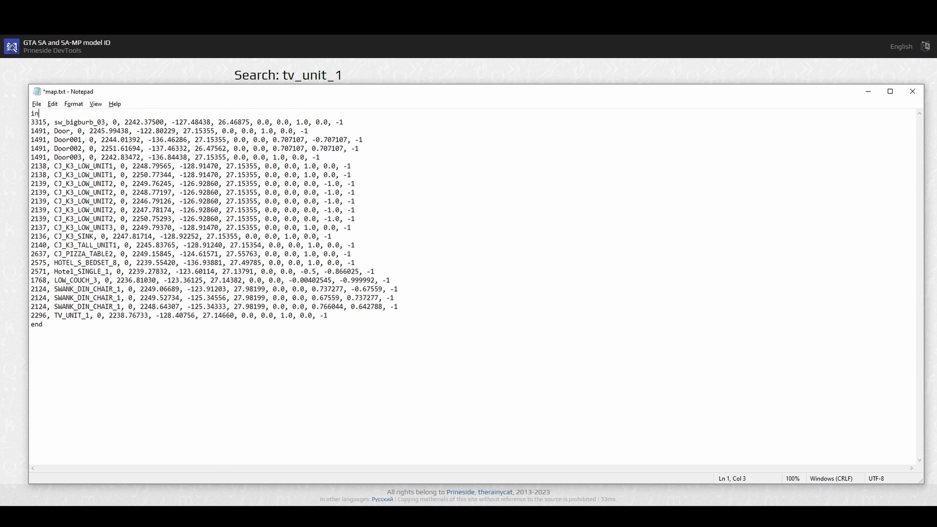
key(ctrl+s)
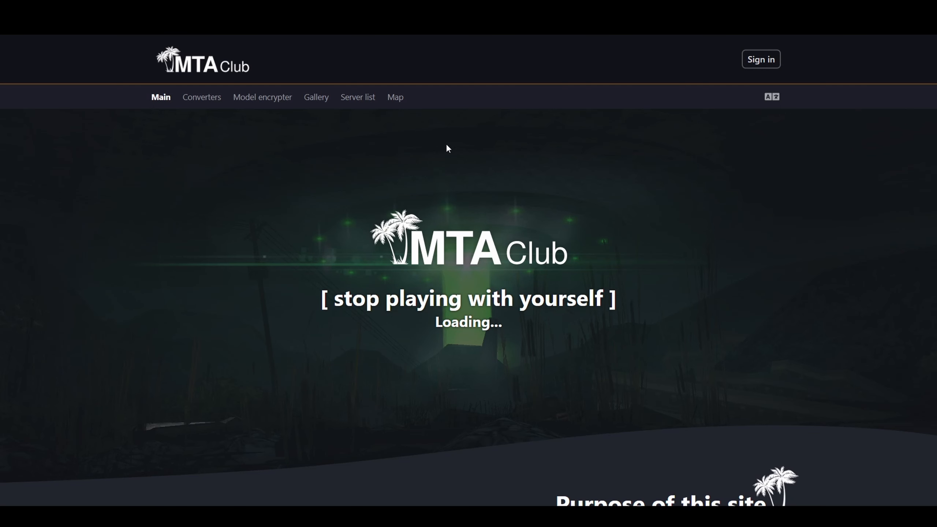
Step: On the MTA Club site, set the map converter from IPL to Lua and load map.txt as the source file
click(213, 100)
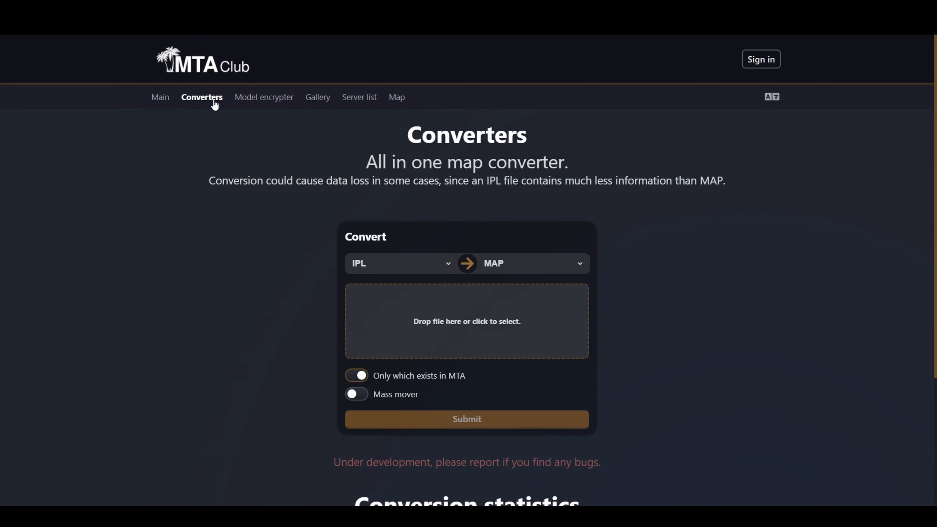
click(524, 263)
click(510, 322)
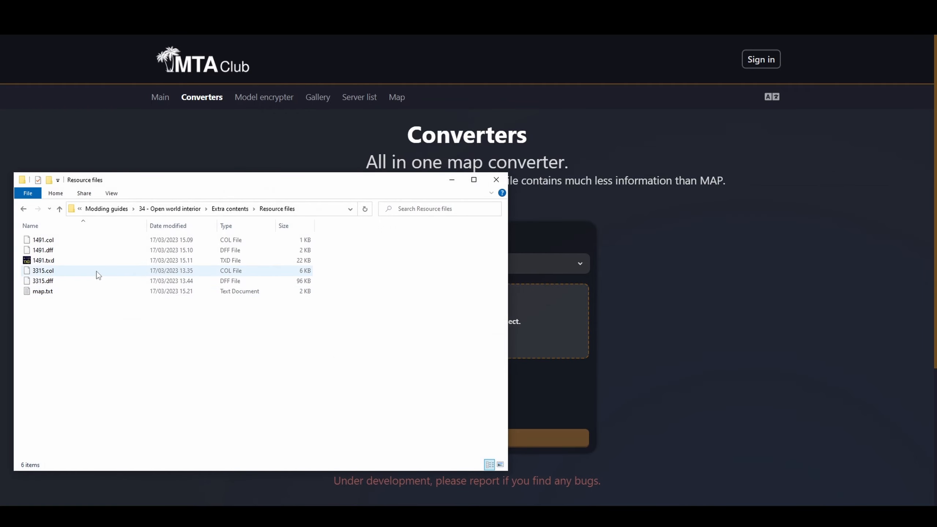
drag(47, 292, 553, 310)
Step: Disable Async loading, convert the file and download the result as a resource
scroll(473, 325, down, 2)
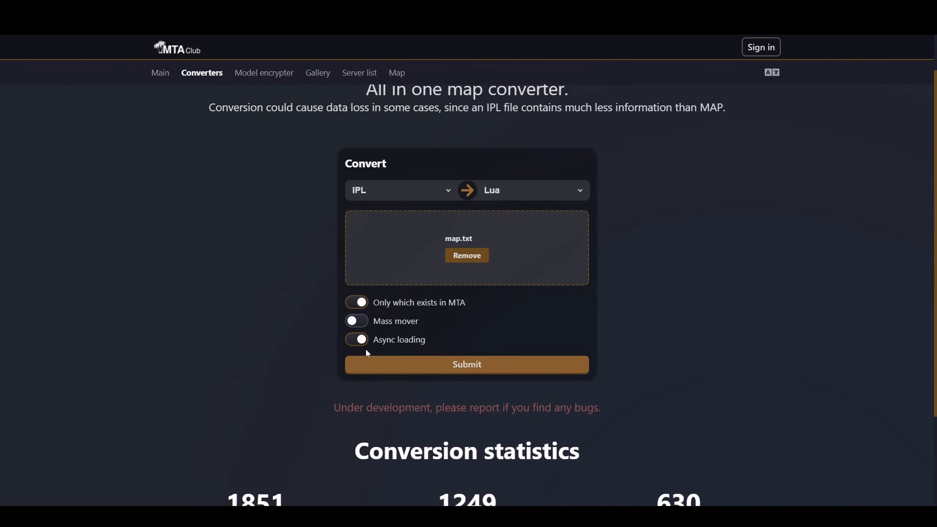
click(357, 340)
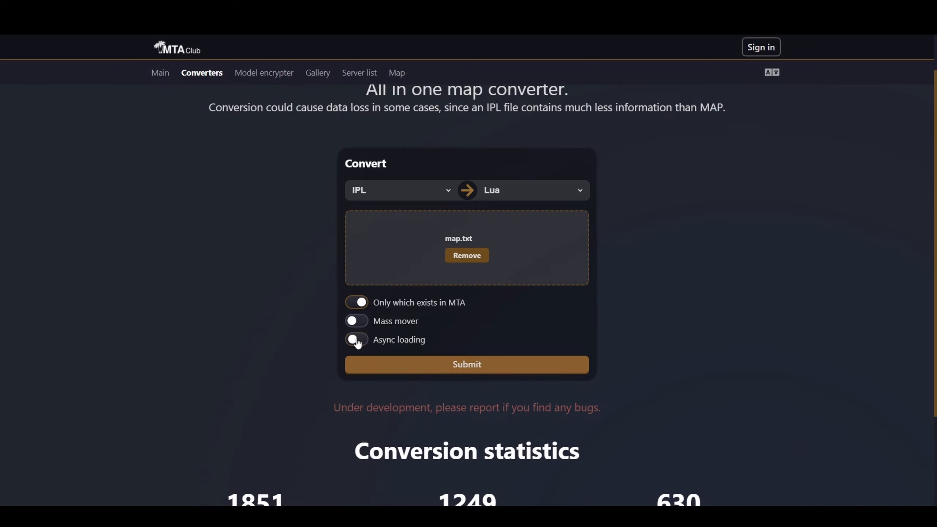
click(408, 364)
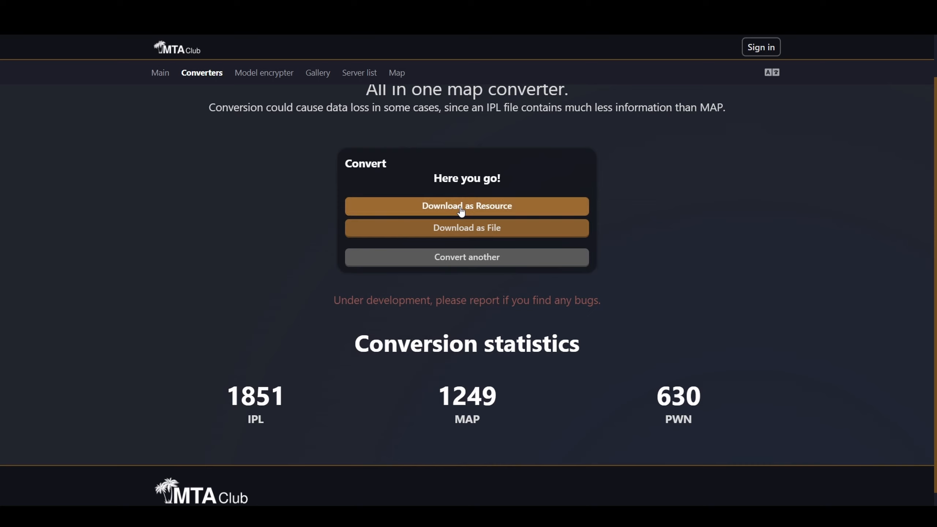
click(461, 207)
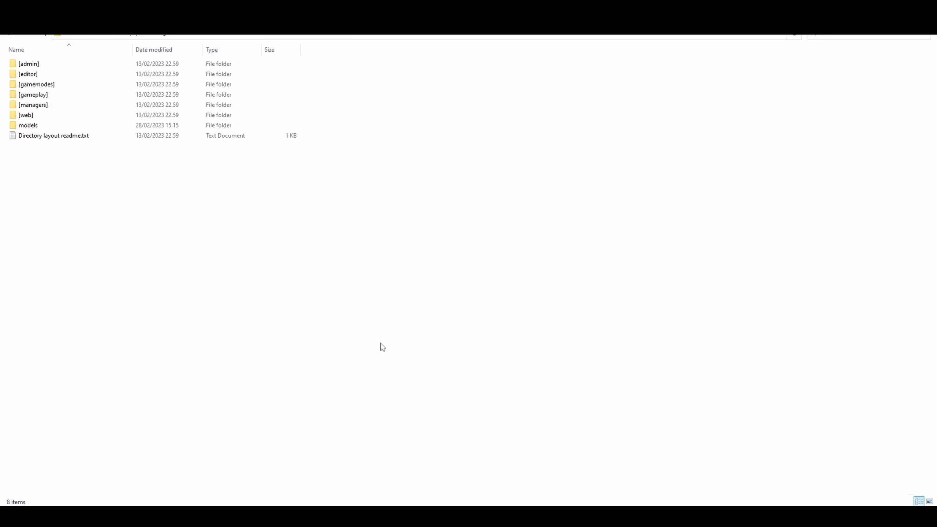
Step: Create a folder named map in the server's resources directory and extract data.lua, loader.lua and meta.xml from map_mtaclub.zip into it
key(ctrl+shift+n)
text(map)
key(Return)
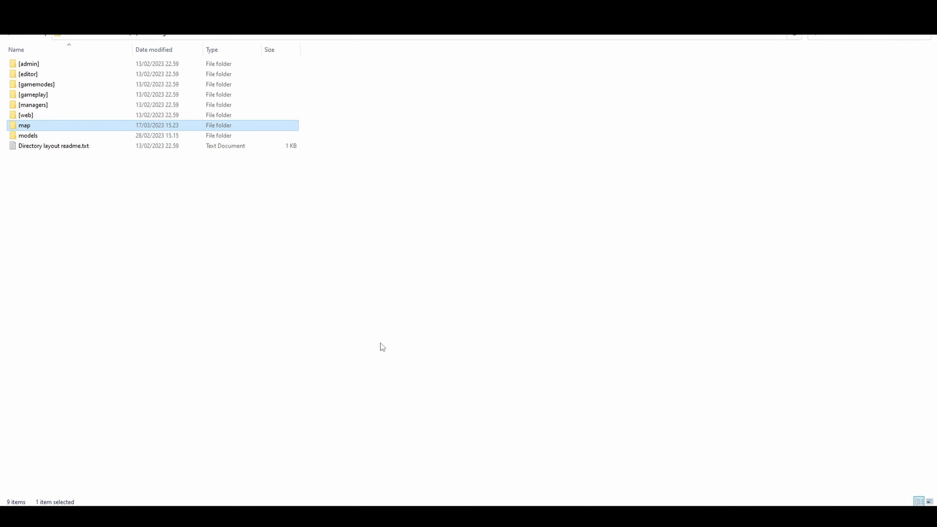
key(Return)
click(373, 517)
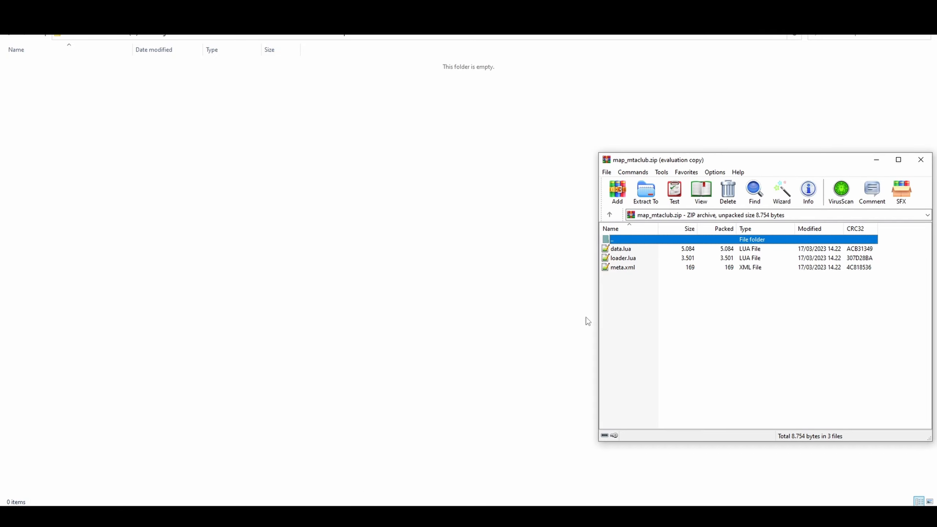
drag(627, 294, 464, 227)
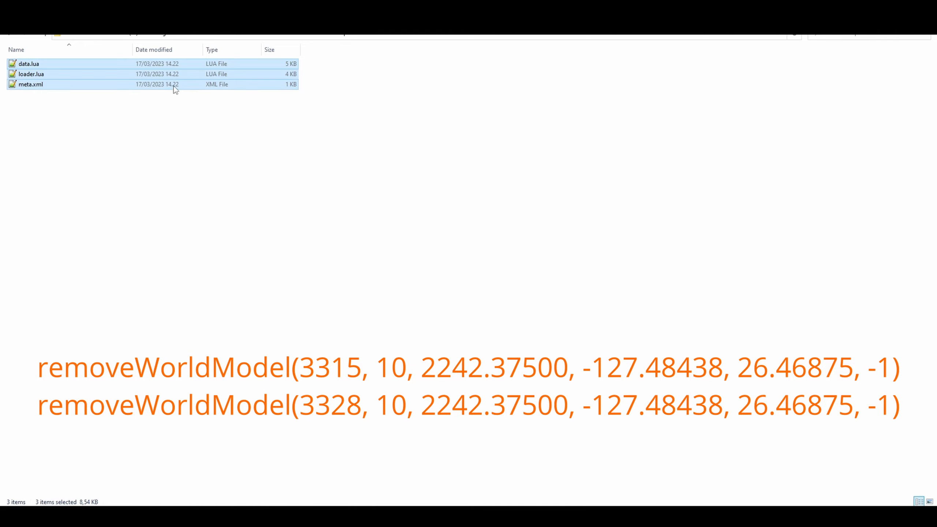
Step: Open data.lua and paste removeWorldModel calls for models 3315 and 3328, radius 10, at 2242.37500, -127.48438, 26.46875, below the objects table
click(167, 65)
double_click(154, 64)
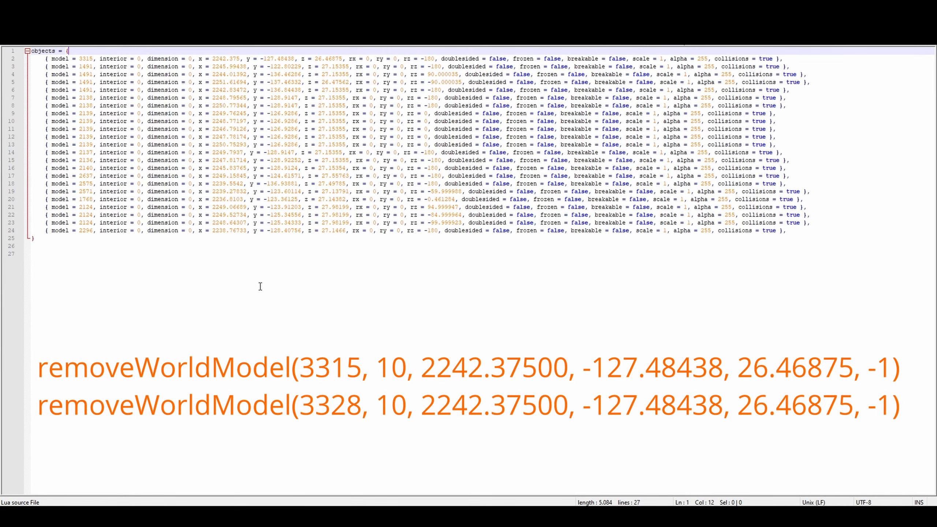
click(222, 266)
key(ctrl+v)
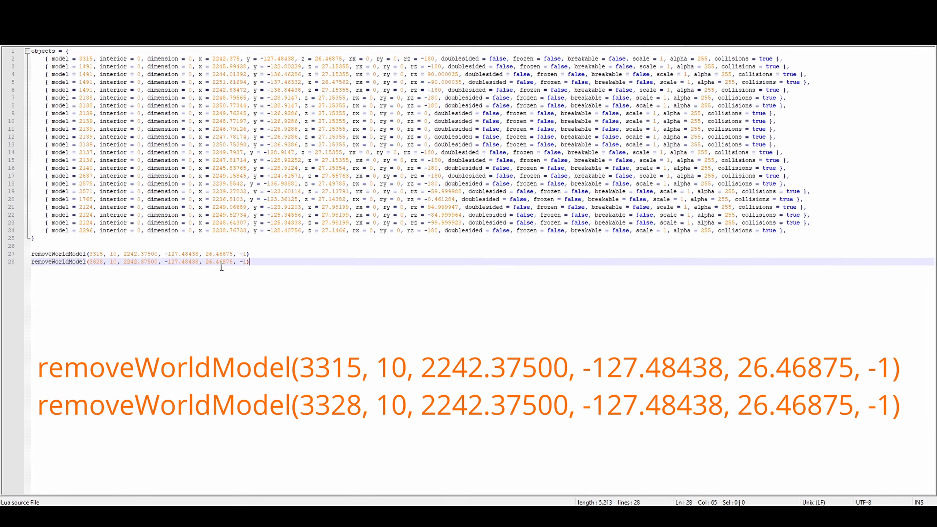